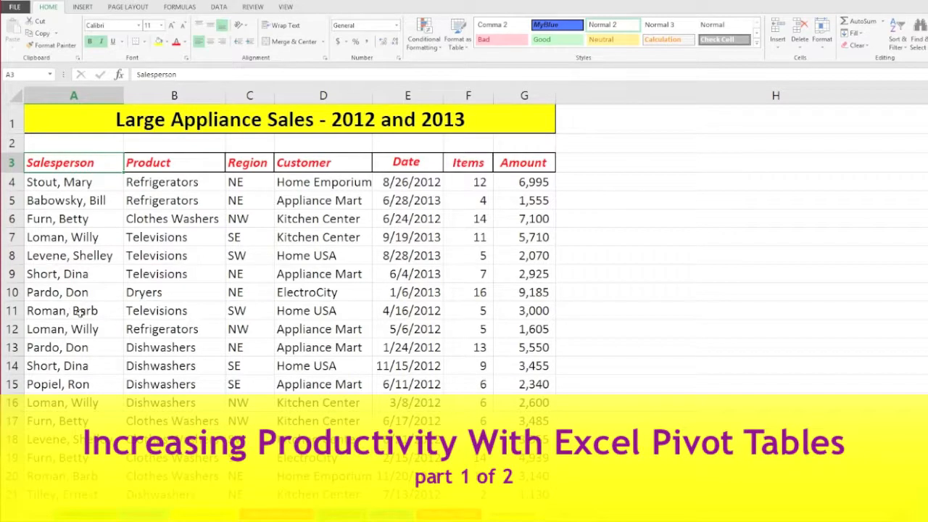
Step: Look over the products and records in the first rows of the Large Appliance Sales list
left_click(155, 257)
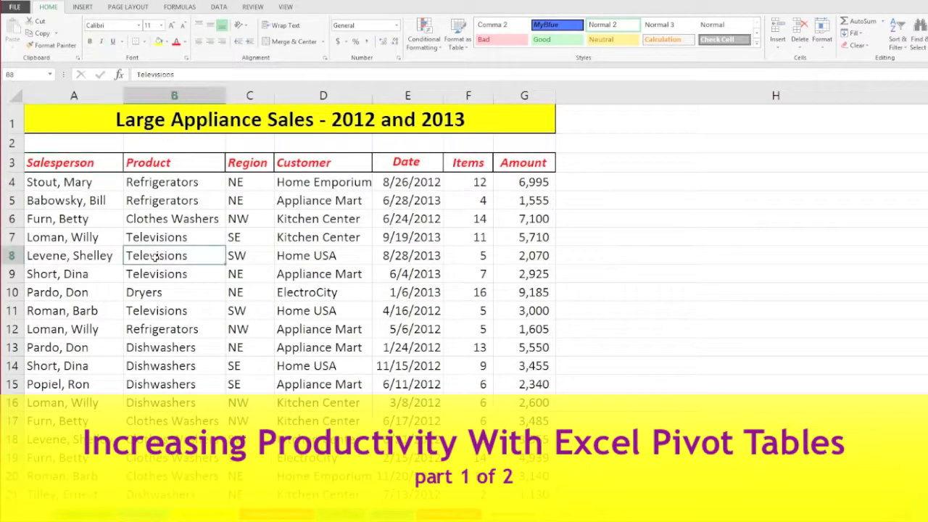
left_click(192, 293)
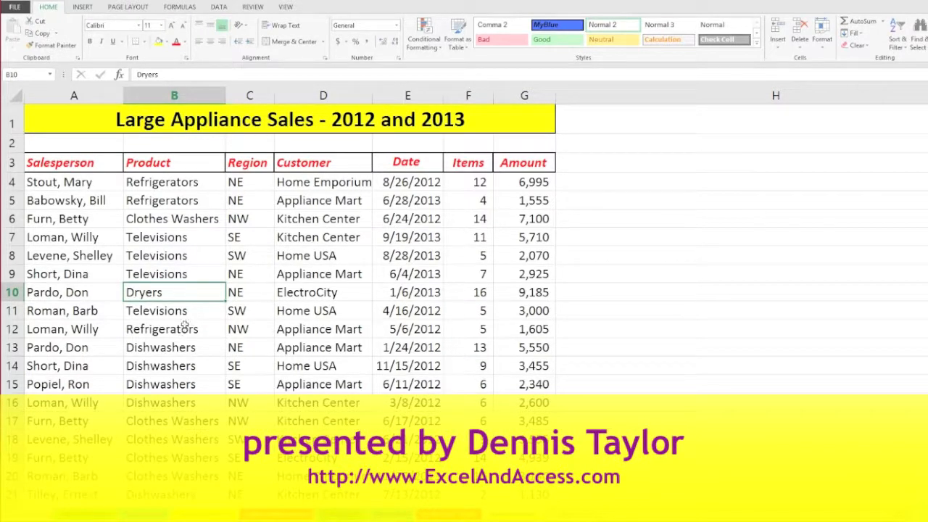
left_click(166, 219)
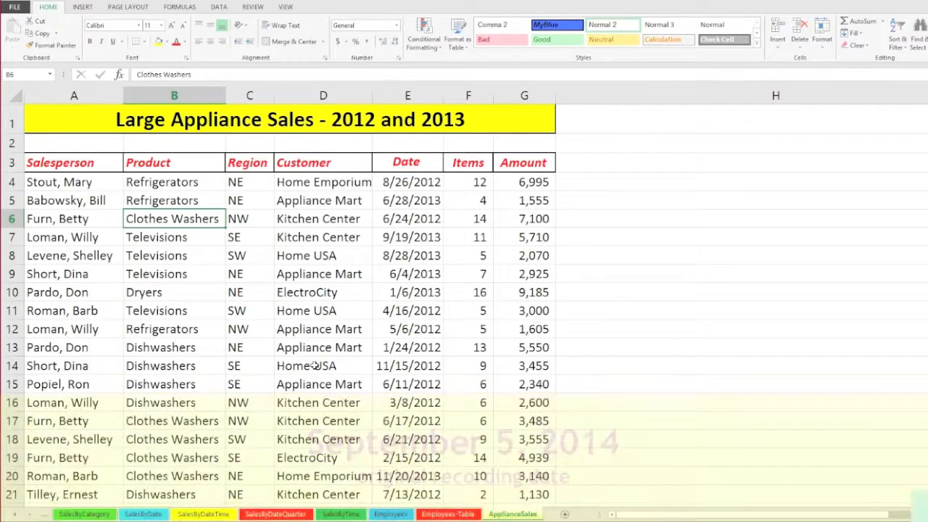
scroll(314, 366, "down", 1)
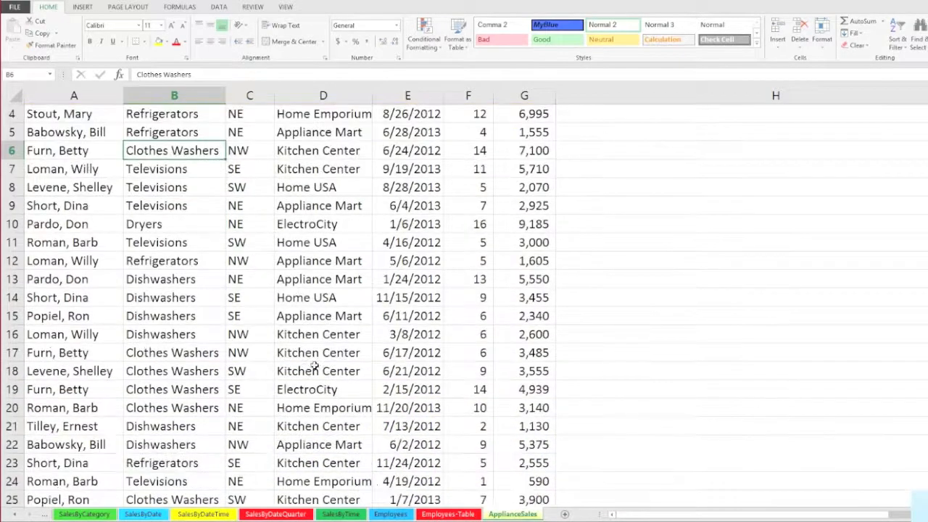
scroll(314, 366, "down", 2)
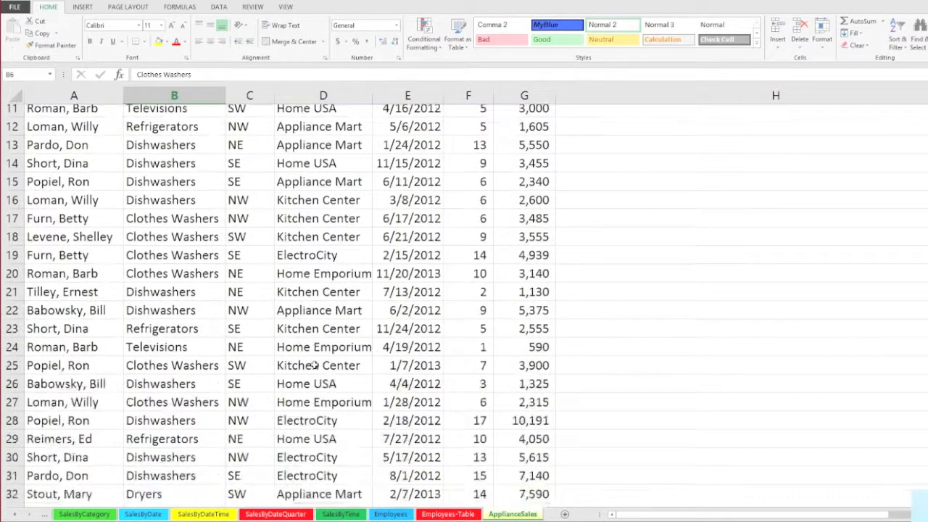
scroll(313, 366, "down", 2)
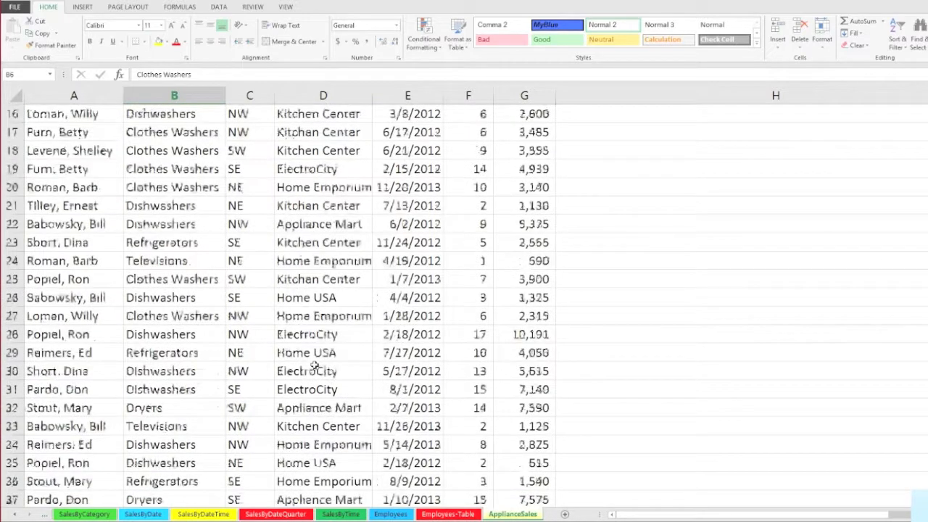
scroll(314, 367, "up", 5)
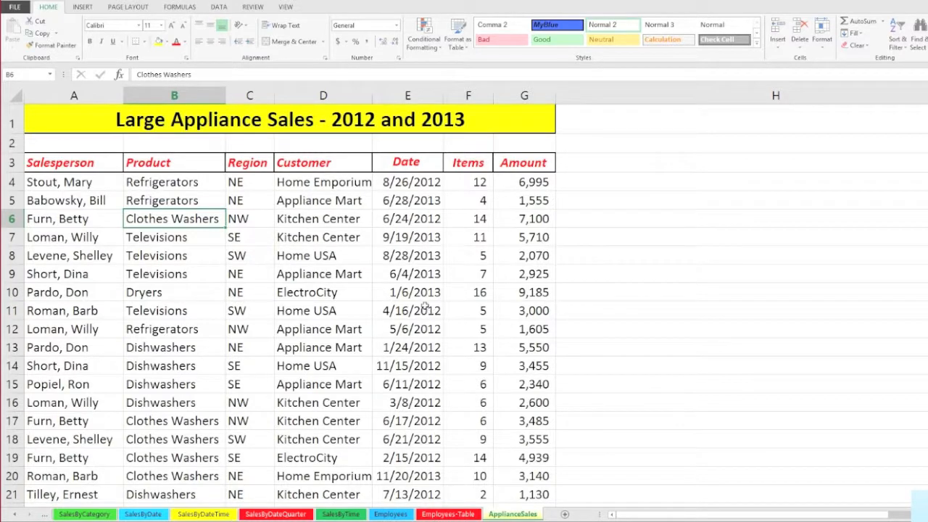
Step: Jump to the last record in the Product column, and return to the column's heading
double_click(198, 229)
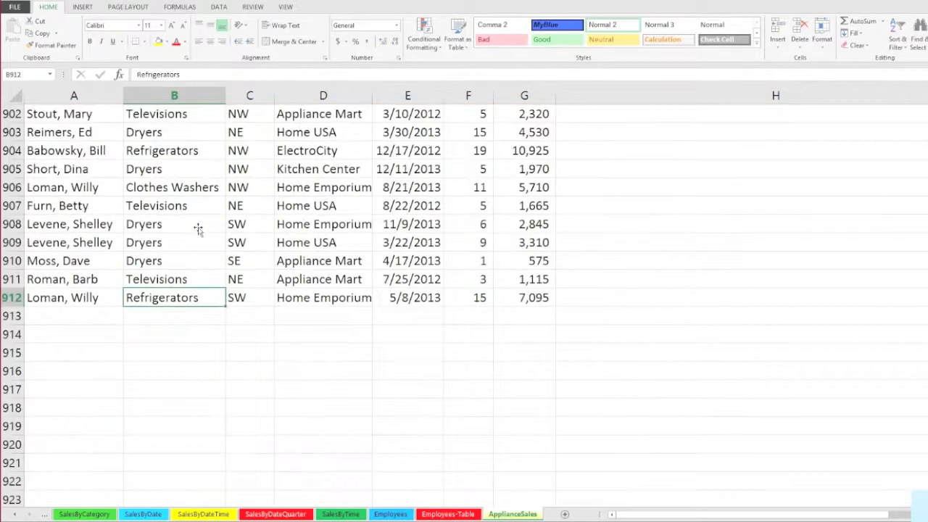
double_click(195, 289)
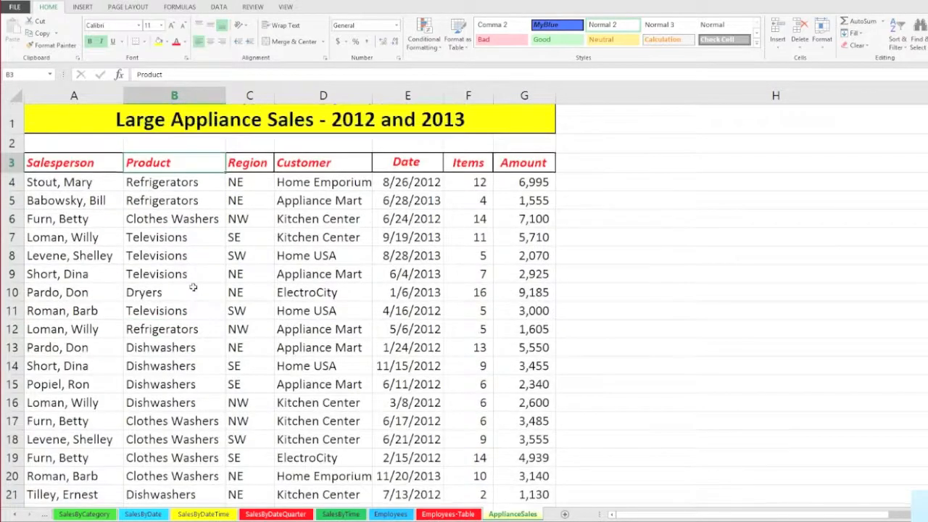
left_click(192, 288)
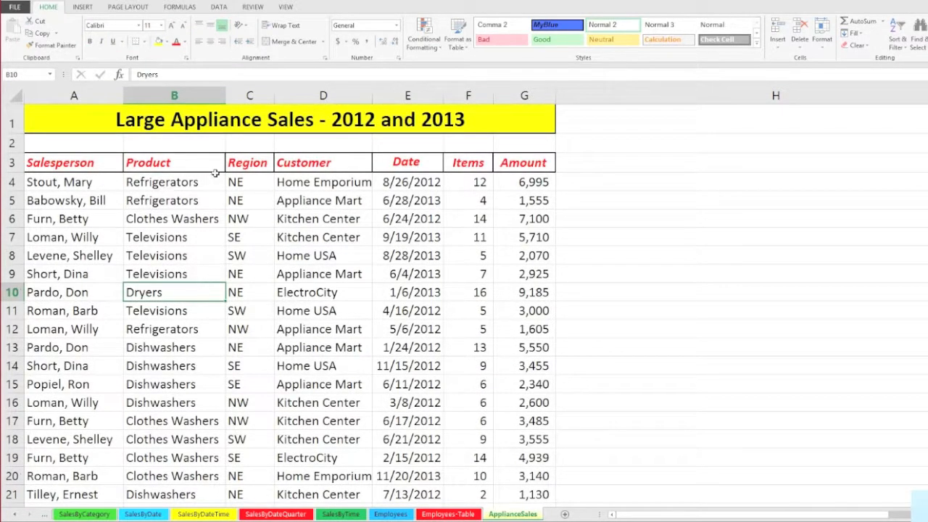
left_click(219, 7)
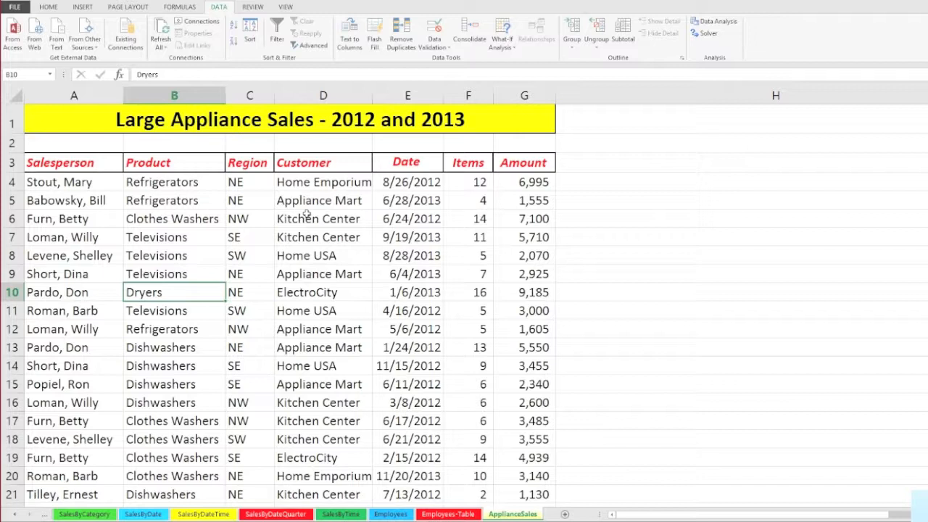
left_click(206, 219)
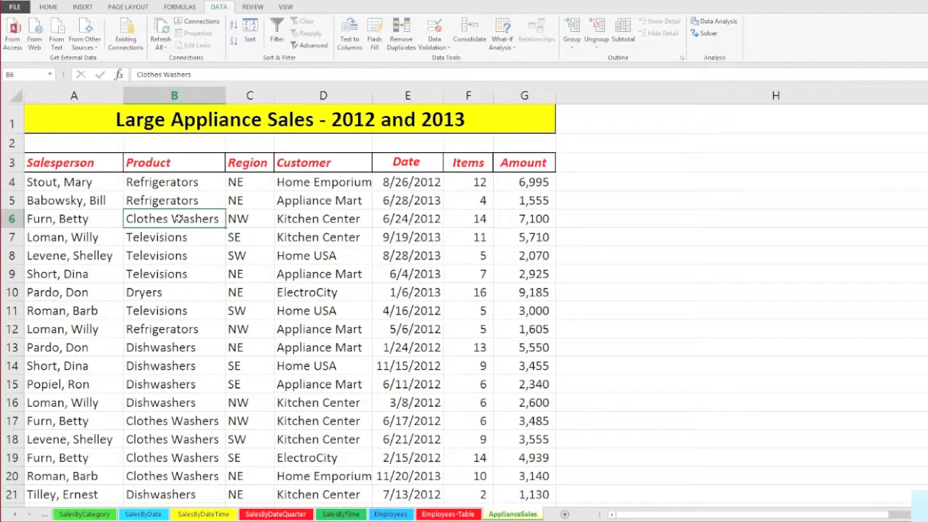
left_click(181, 237)
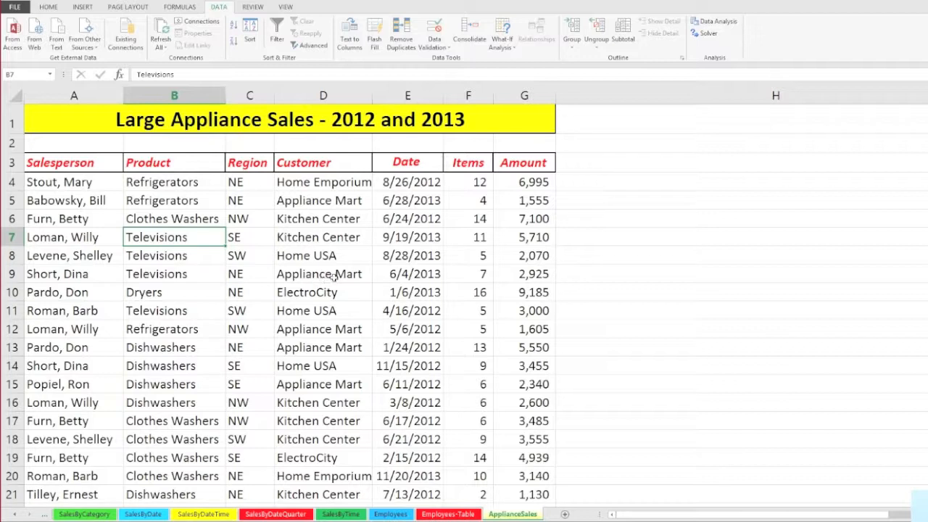
left_click(337, 235)
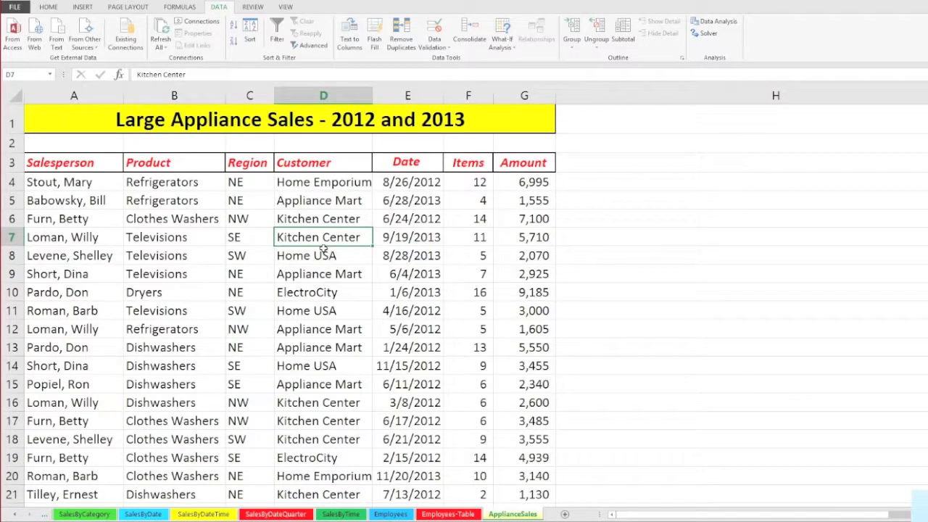
Step: Examine records further down the sales list, selecting the single record in row 69 across columns A to G
scroll(331, 276, "down", 14)
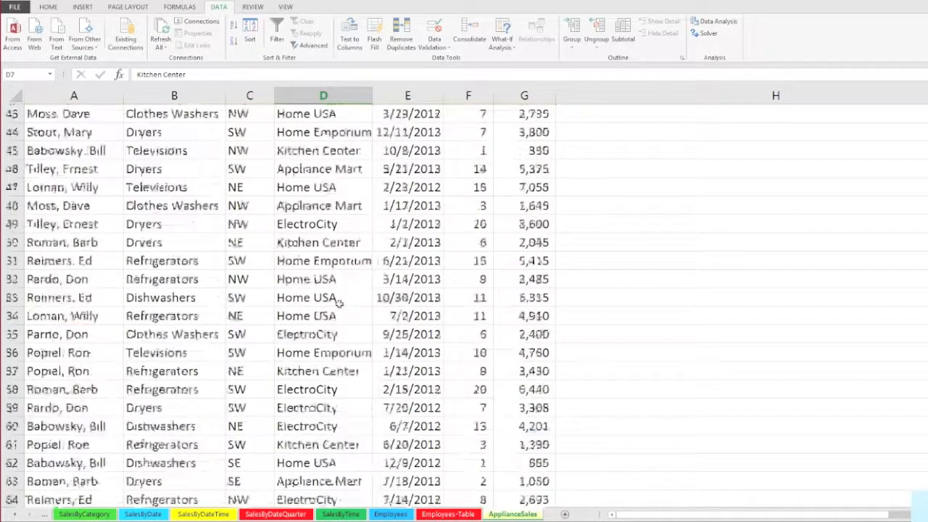
scroll(339, 302, "down", 6)
left_click_drag(81, 257, 503, 260)
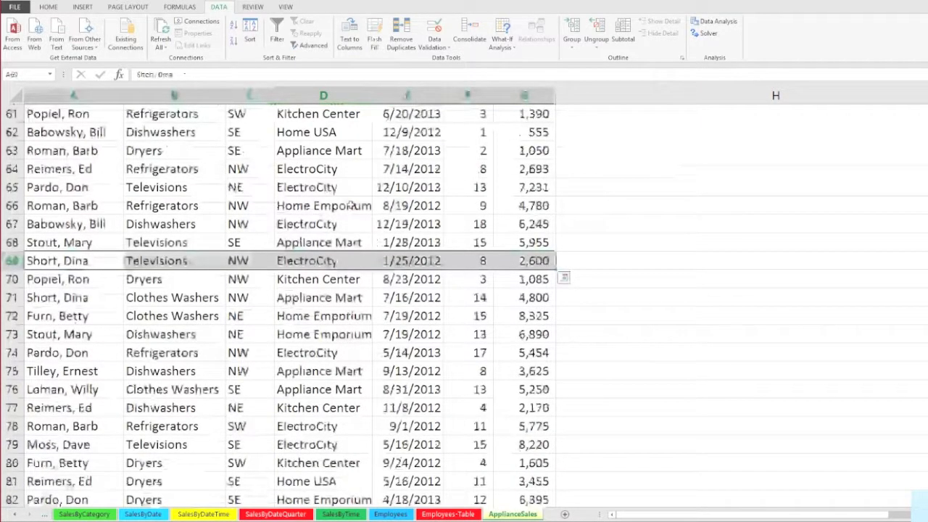
scroll(341, 239, "up", 8)
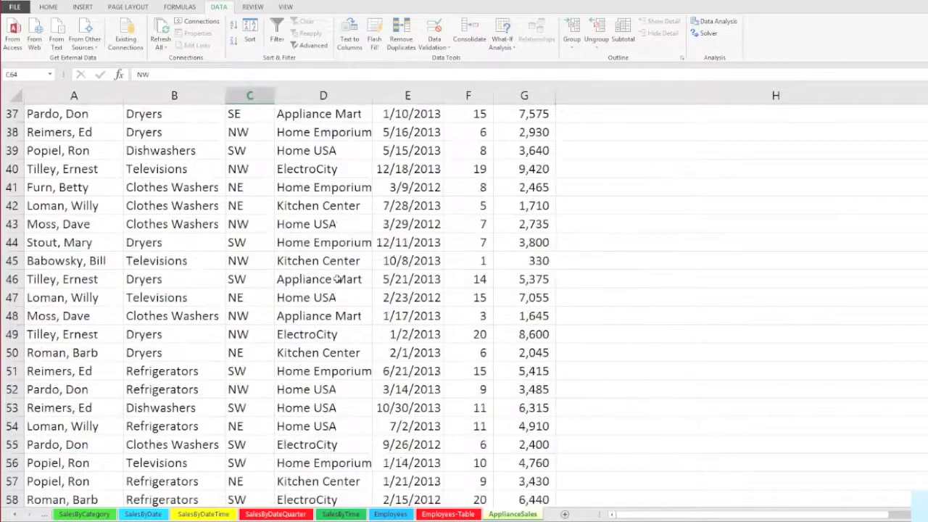
scroll(338, 279, "up", 12)
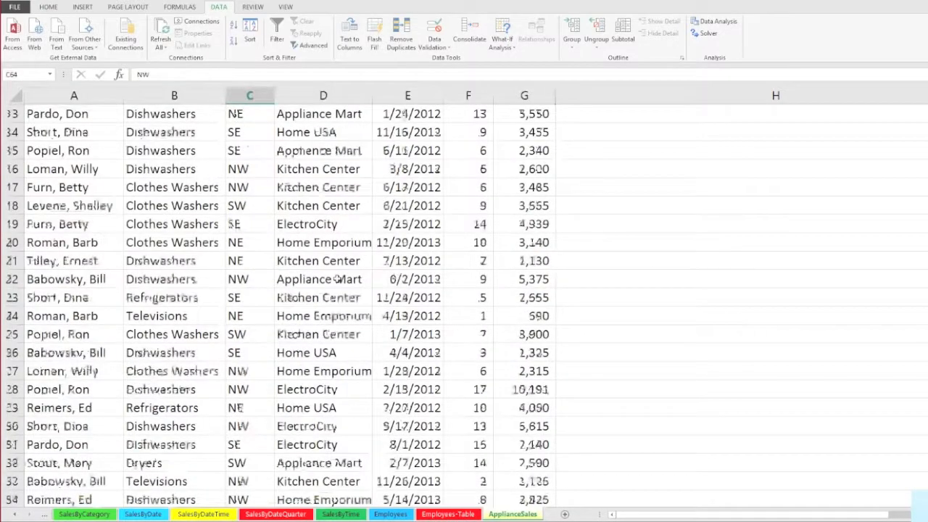
Step: Select the whole contiguous sales list around cell B7 and look through its rows
left_click(185, 237)
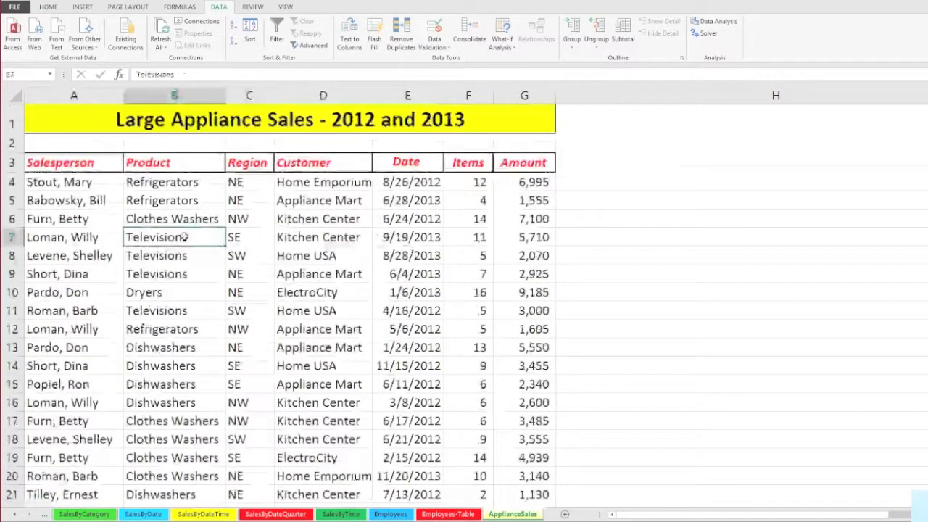
key("ctrl+a")
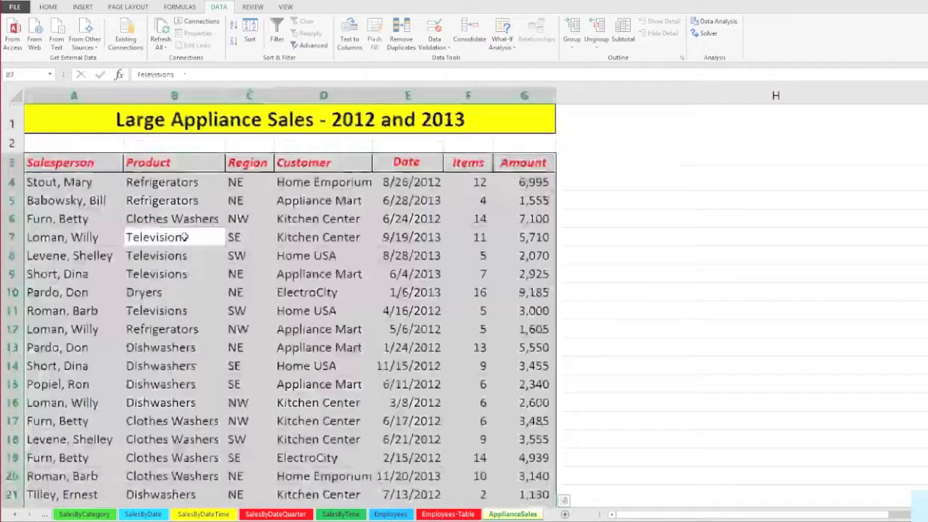
scroll(185, 238, "down", 20)
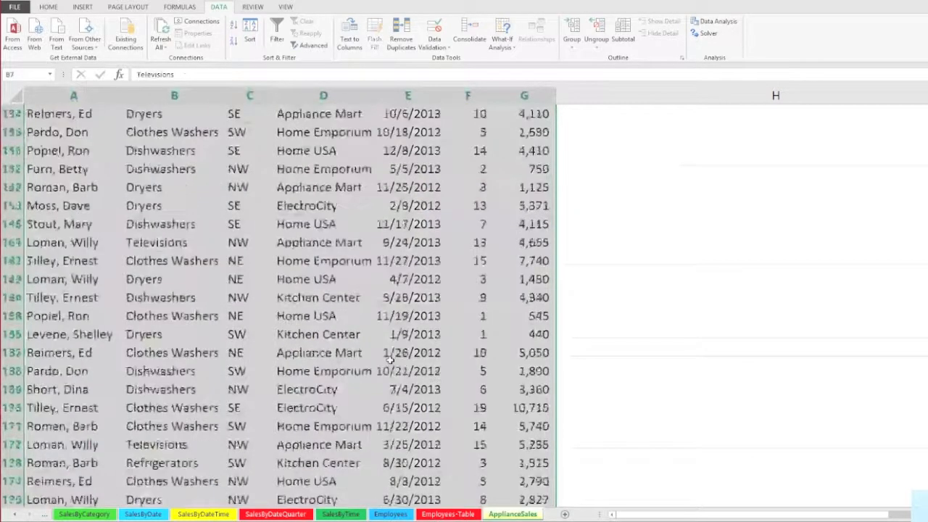
scroll(390, 359, "down", 1)
scroll(382, 353, "down", 5)
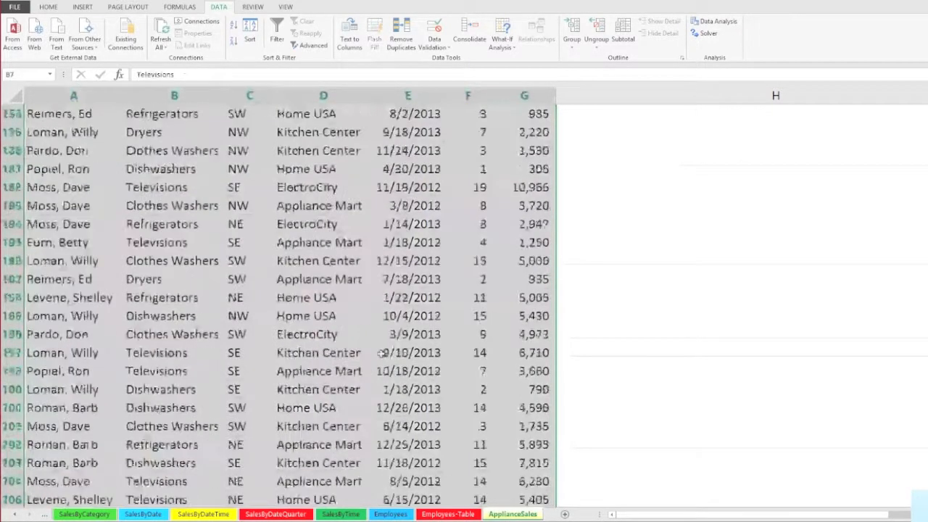
scroll(382, 354, "down", 10)
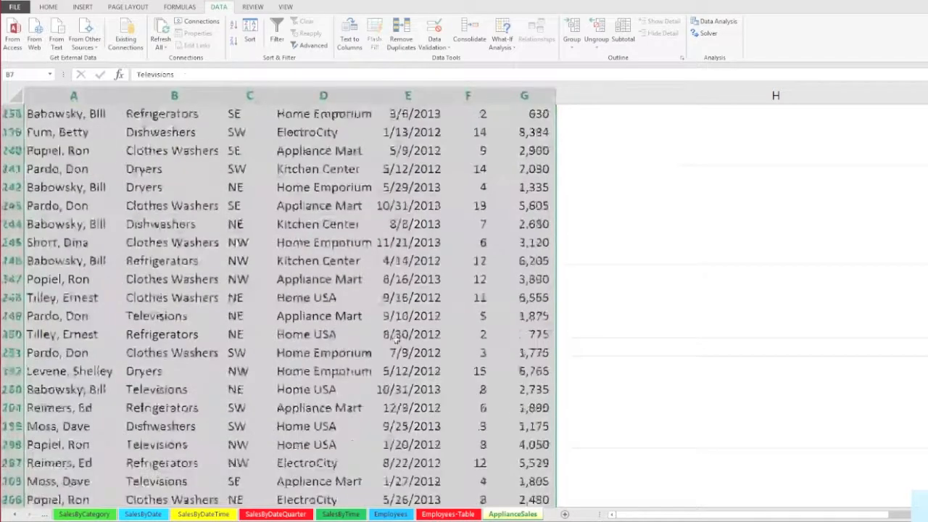
scroll(397, 338, "down", 13)
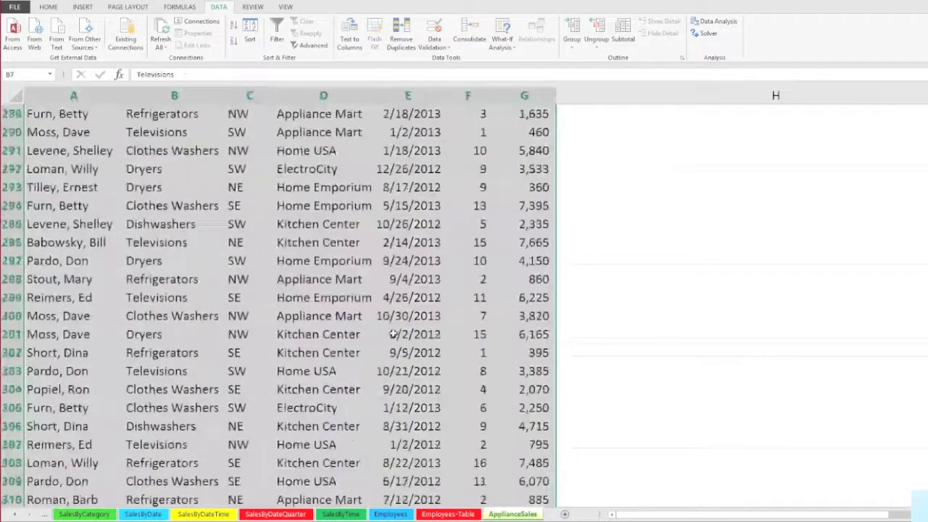
key("shift+F10")
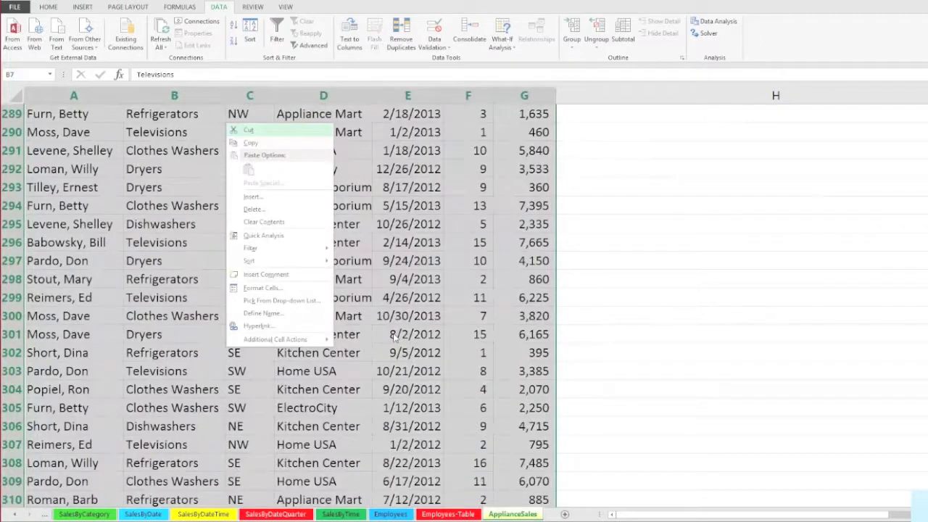
key("Escape")
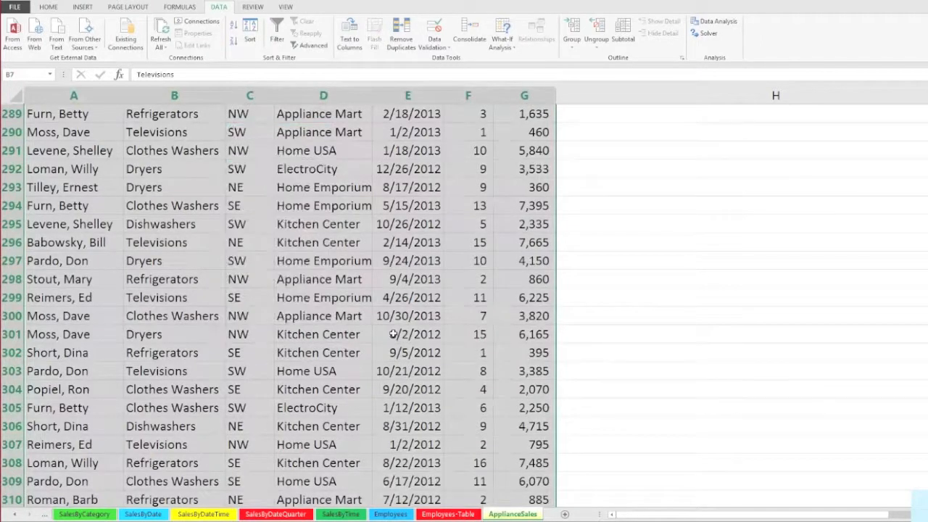
Step: Cycle through the corner cells of the selected data region to check where the list starts and ends
key("ctrl+period")
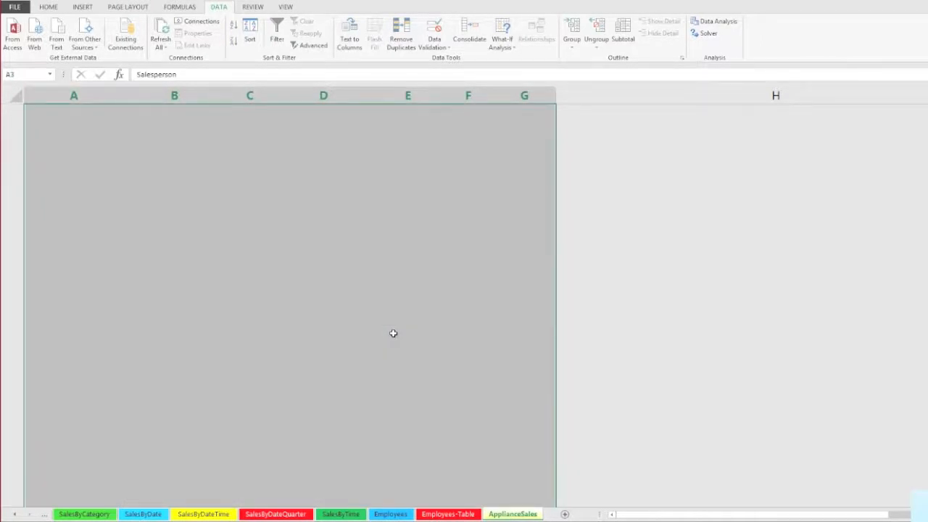
key("ctrl+period")
key("ctrl+period")
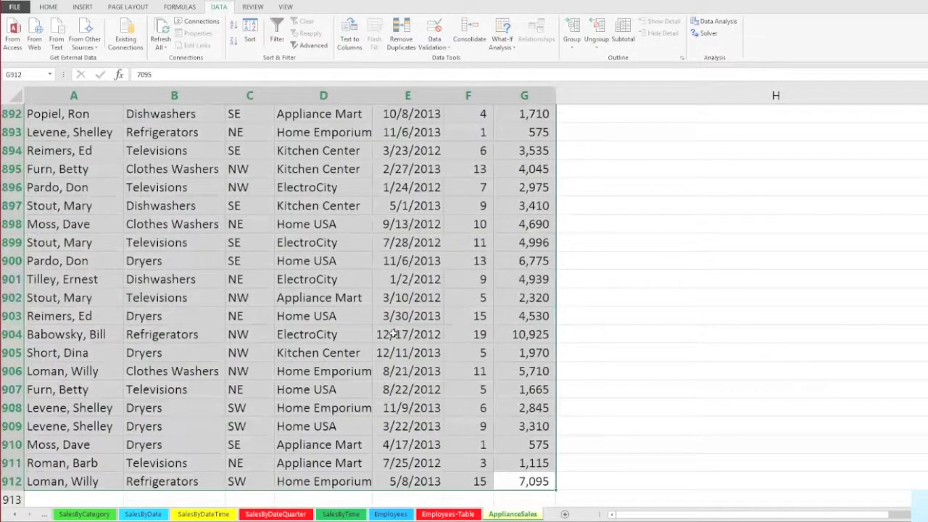
scroll(449, 380, "down", 1)
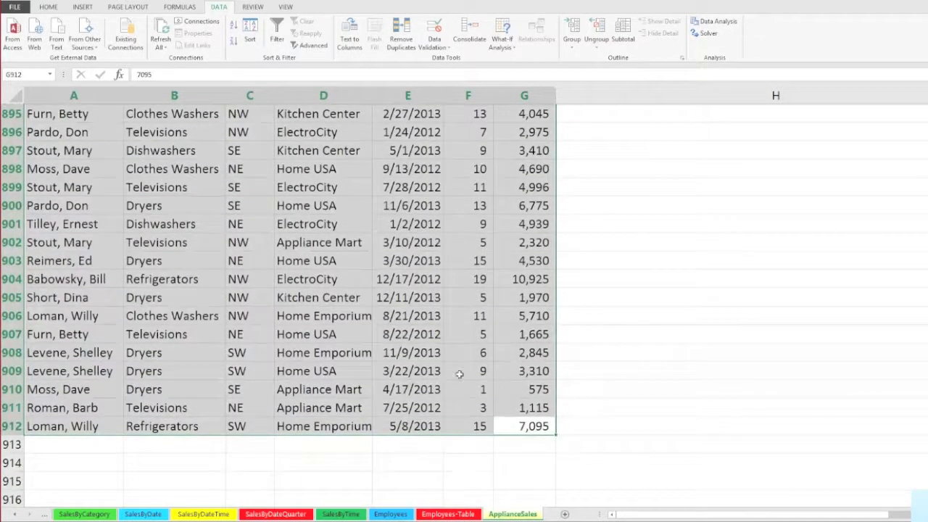
Step: Return to the top of the list and review the column headings in A3:G3, ending on the Salesperson heading
left_click(185, 279)
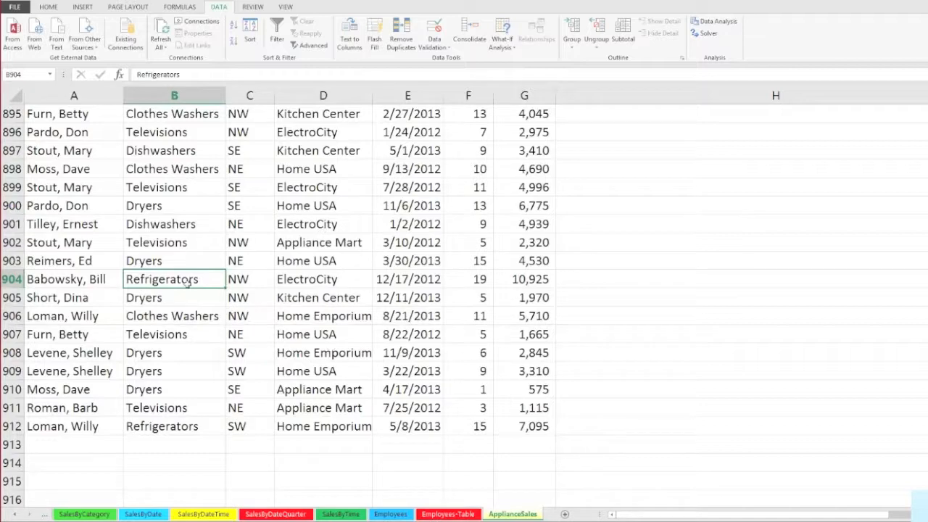
left_click(322, 260)
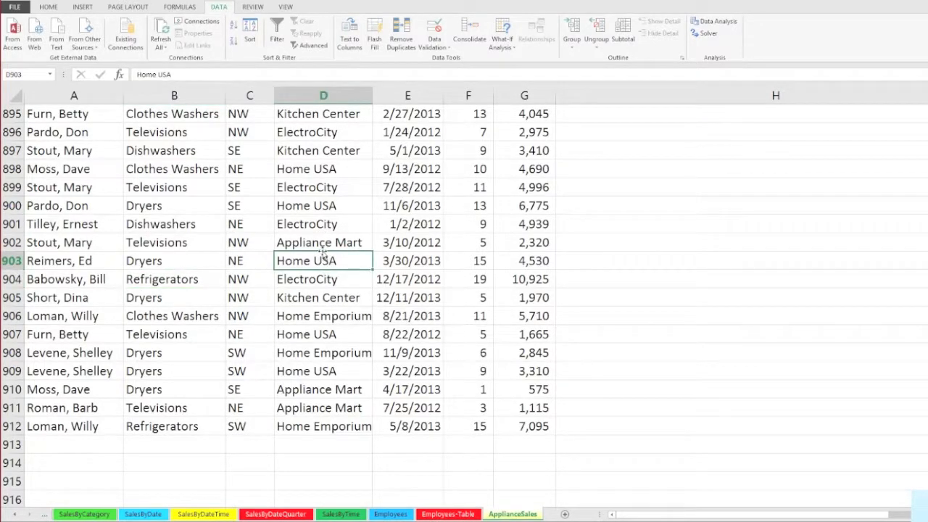
key("ctrl+Up")
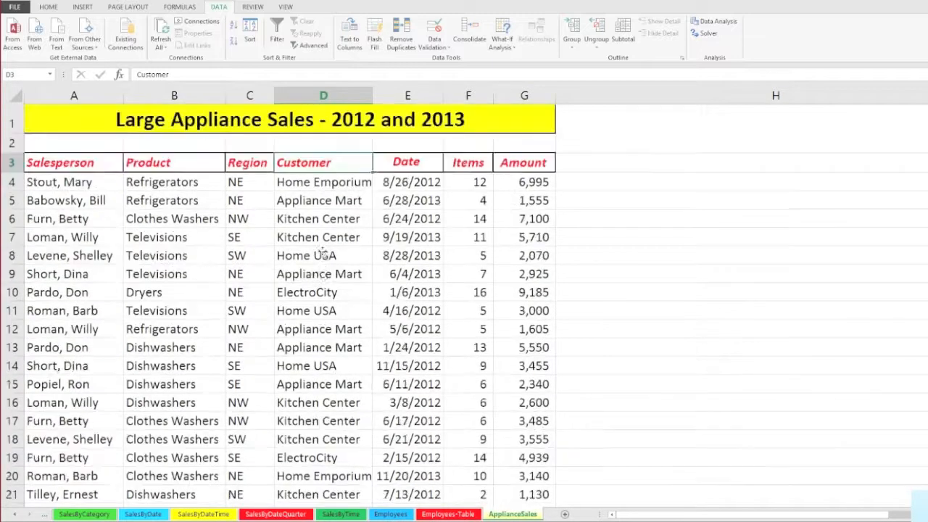
left_click(324, 274)
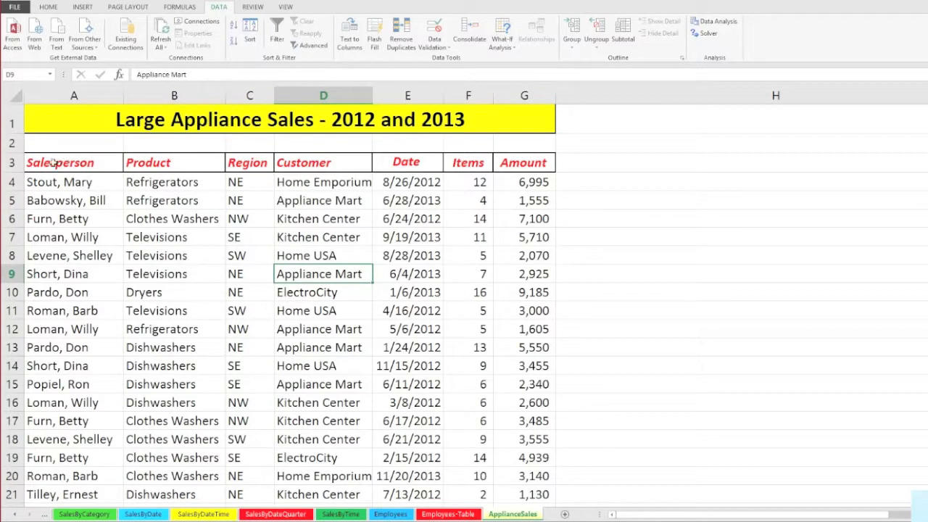
left_click_drag(53, 164, 510, 166)
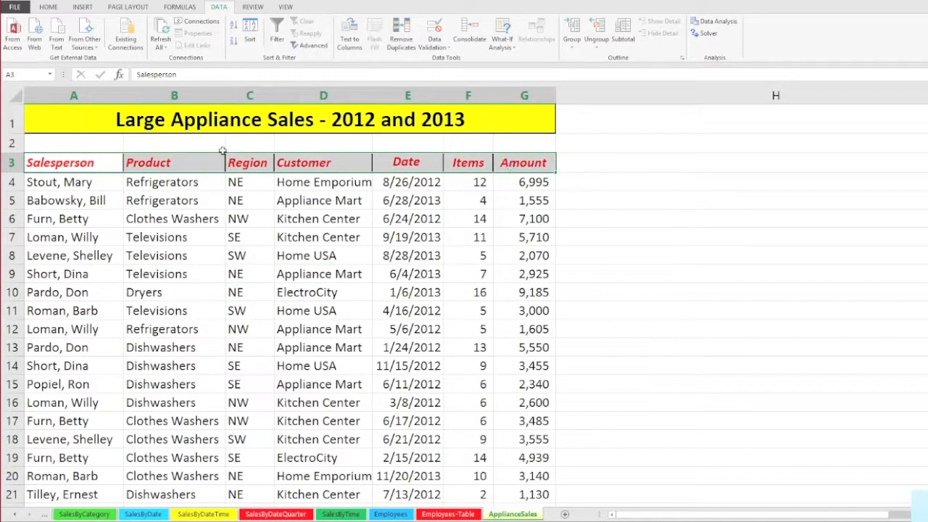
left_click(64, 162)
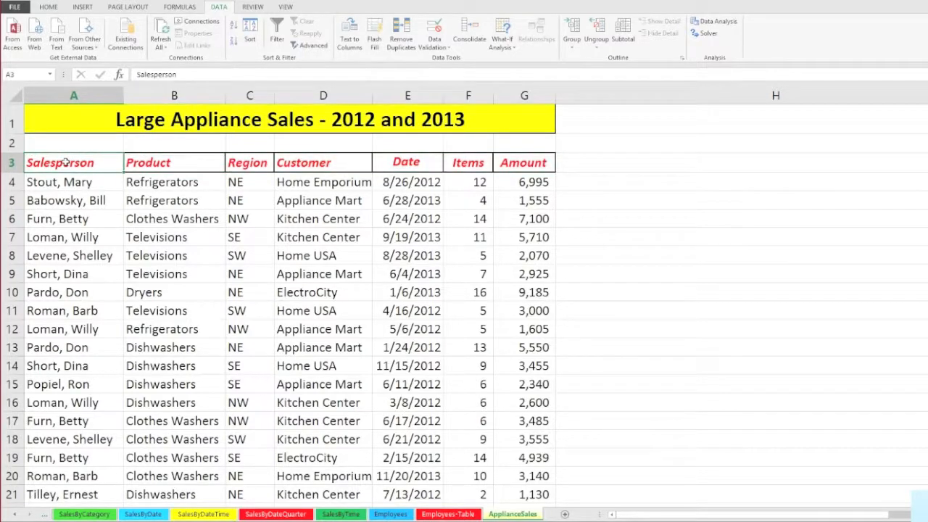
Step: Review the heading row A3:G3 against the title in A1 and the blank row between them, ending on the customer in D7
left_click_drag(64, 162, 508, 166)
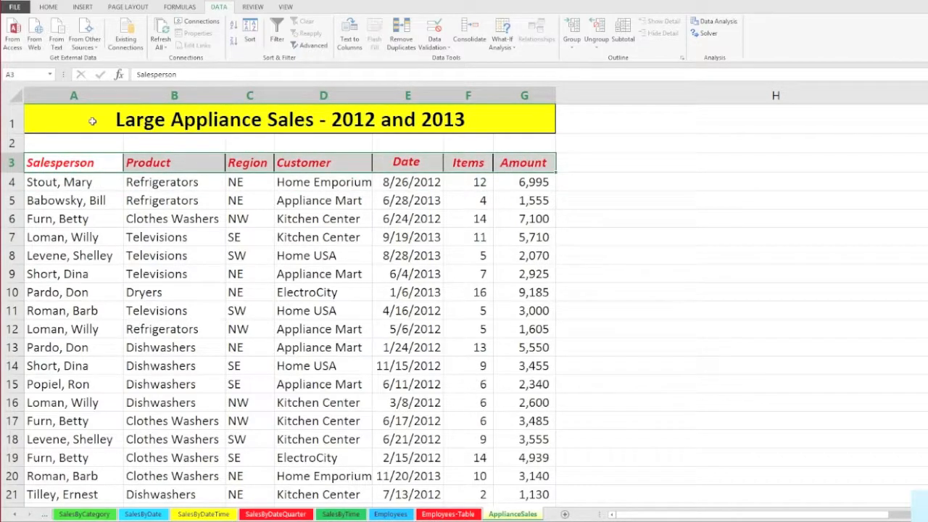
left_click(92, 121)
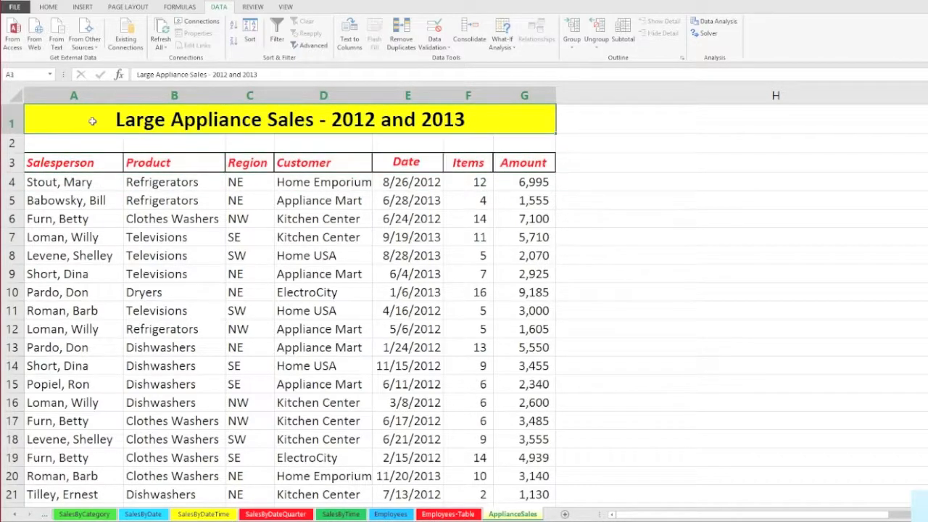
left_click(87, 159)
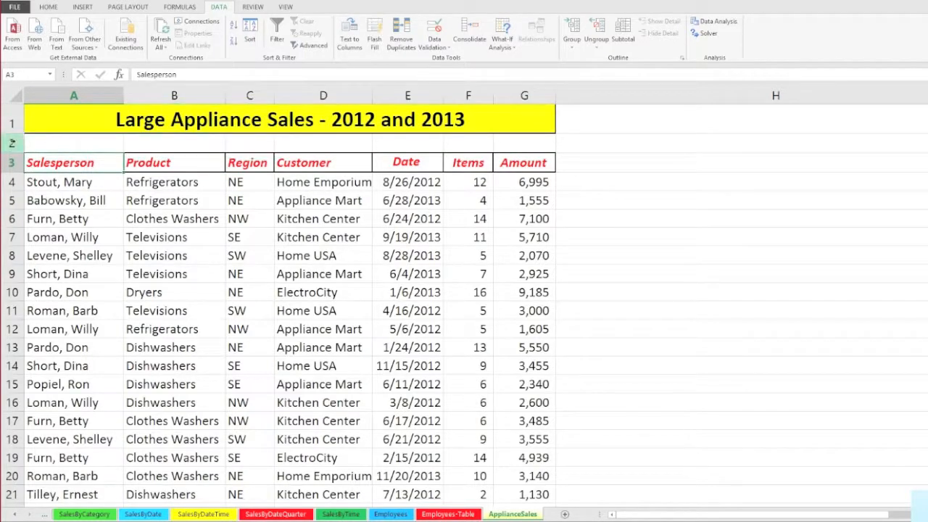
left_click(97, 200)
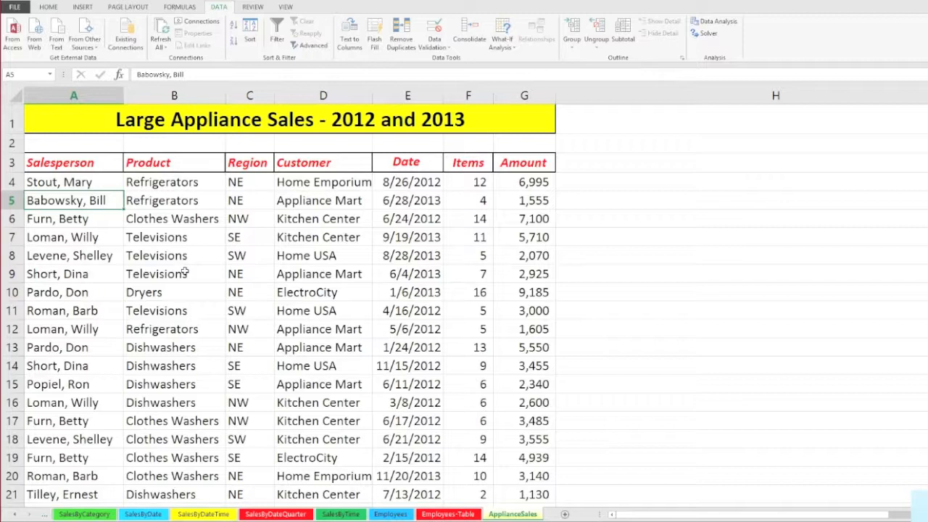
left_click(310, 238)
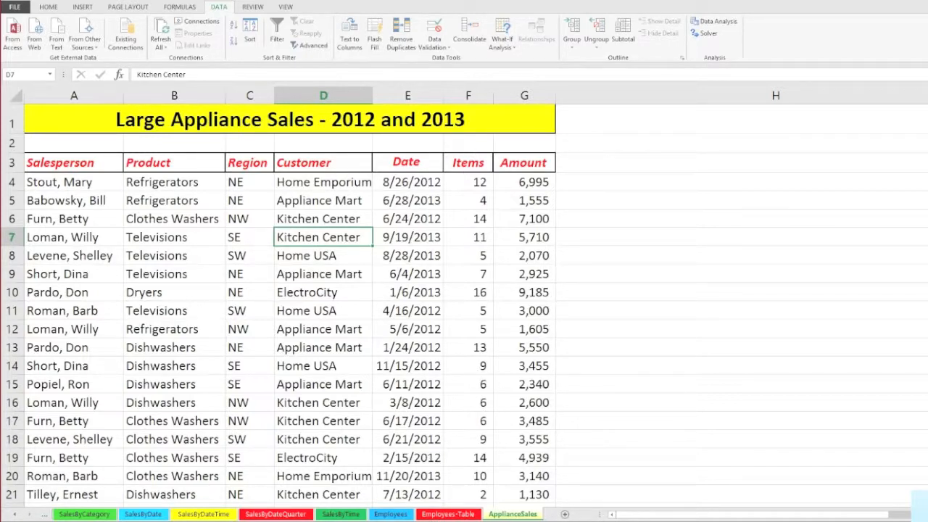
Step: Narrow column H to a thin spacer so the formula-based summary in columns I to N comes into view
left_click_drag(927, 94, 583, 97)
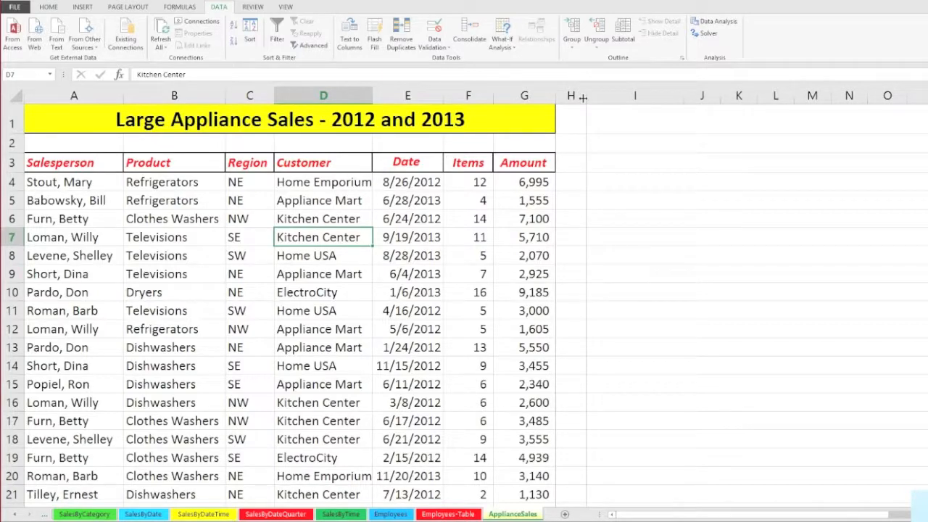
left_click_drag(582, 97, 584, 98)
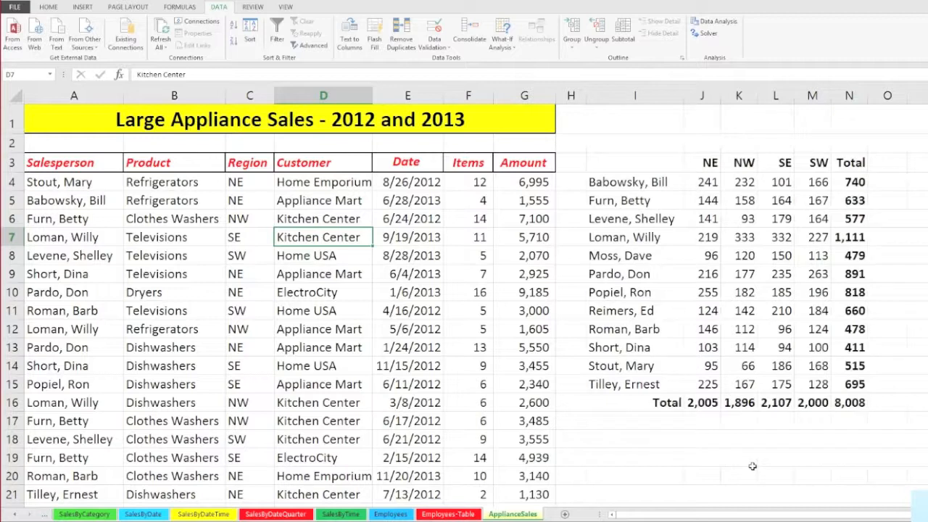
Step: Open the SUMIFS formula in J4 to examine its full text and the ranges it references, leaving it unedited
left_click(702, 182)
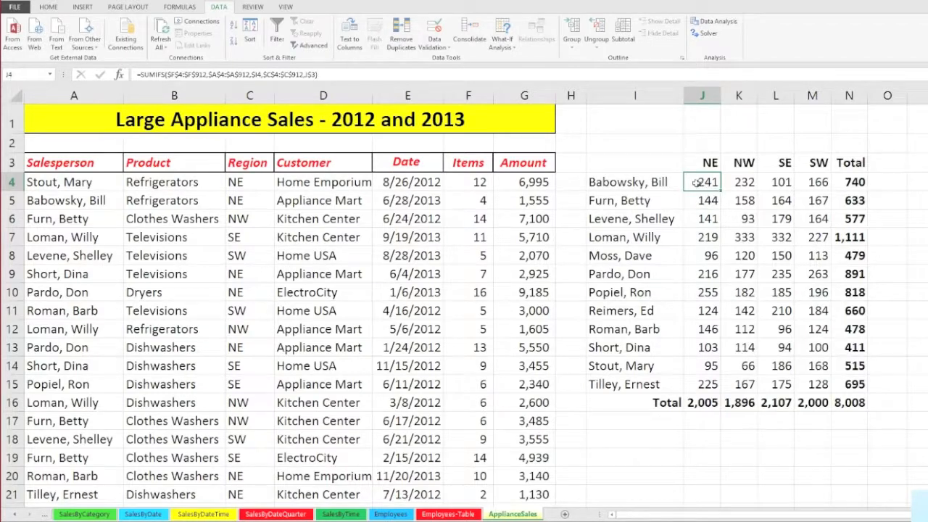
double_click(696, 182)
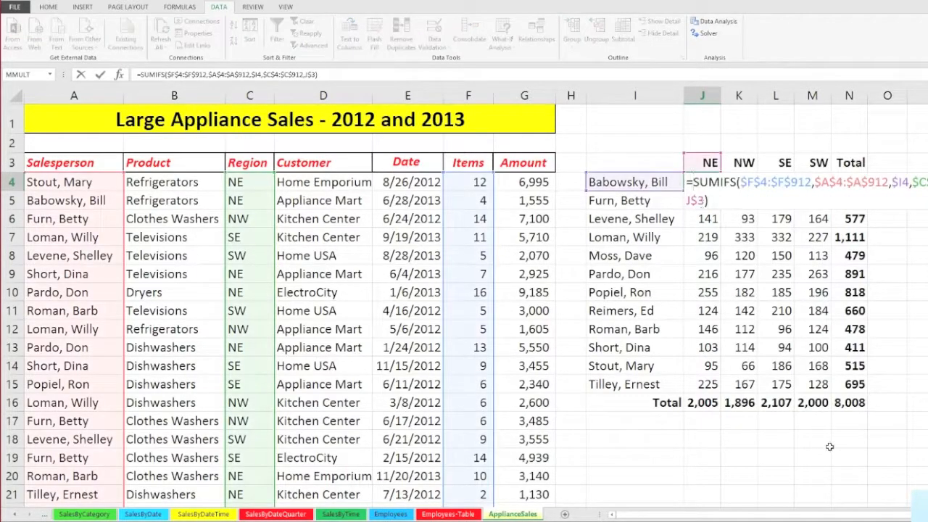
key("Escape")
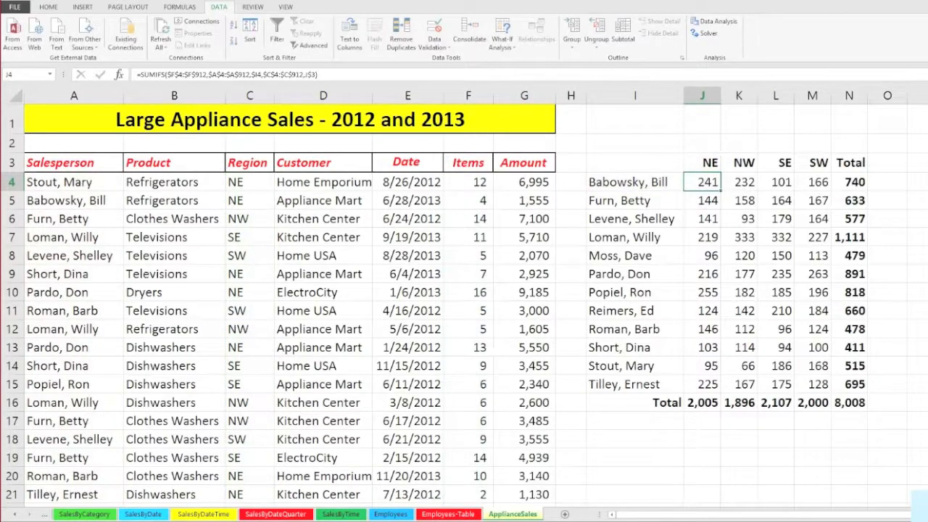
scroll(464, 304, "right", 1)
double_click(601, 182)
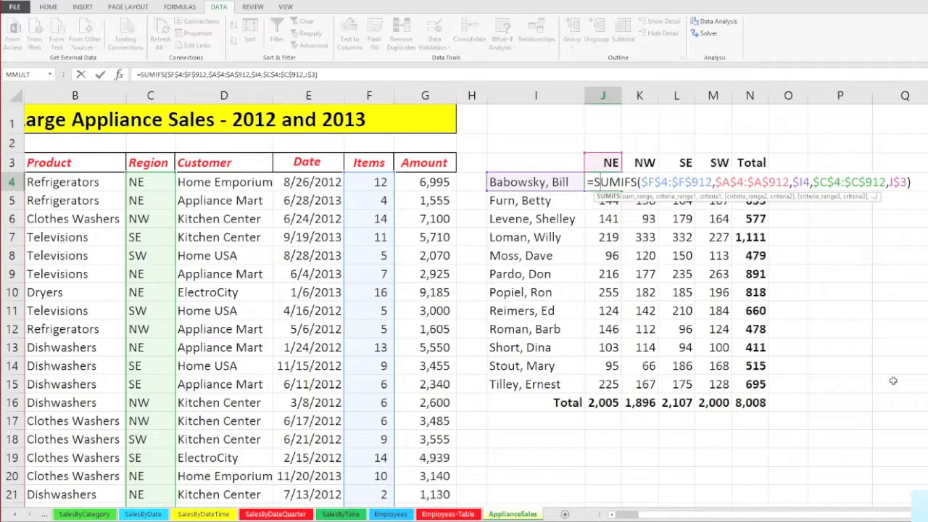
key("ctrl+Return")
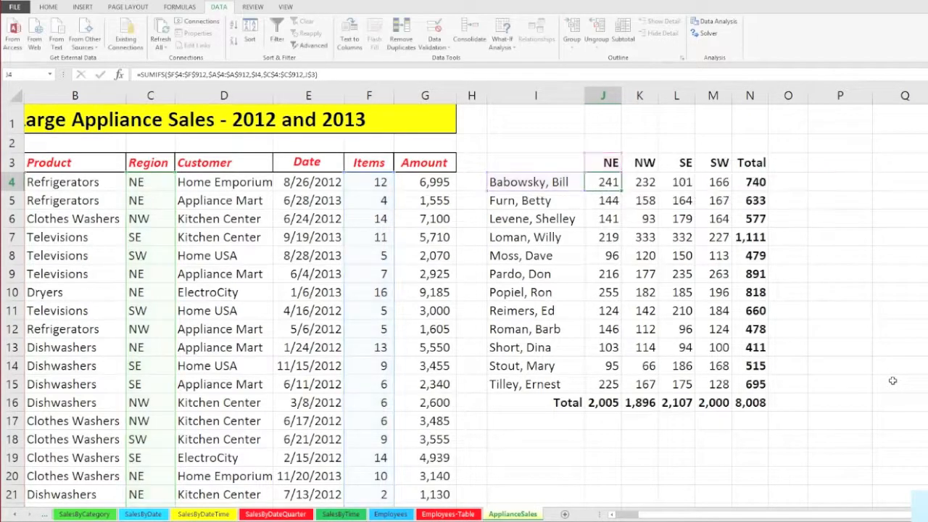
Step: Review the block of regional sums in J4:M15, then return to J4 with the sales list's column A back in view
left_click_drag(611, 185, 719, 383)
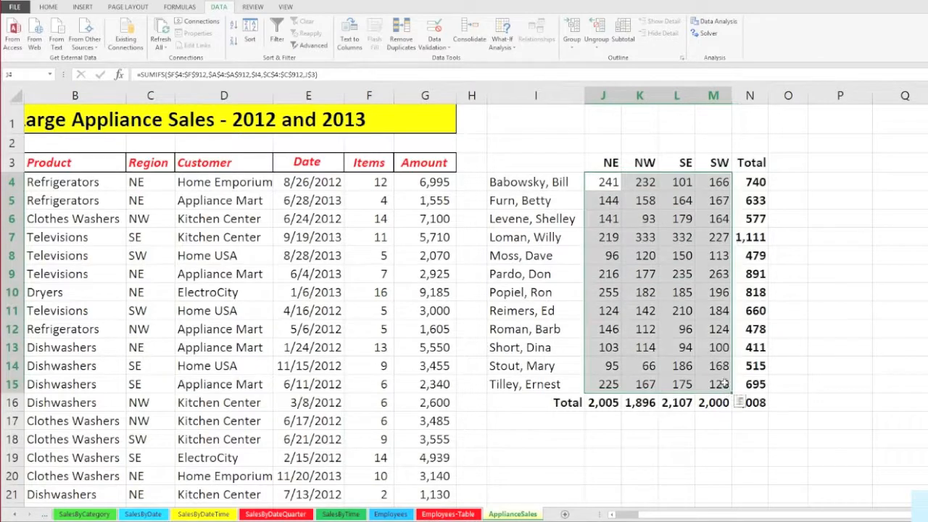
left_click(649, 451)
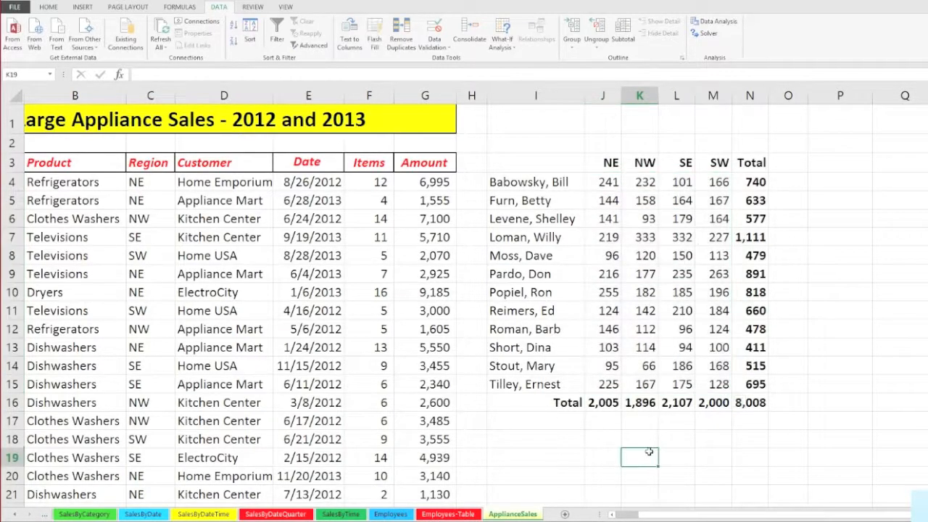
left_click(594, 178)
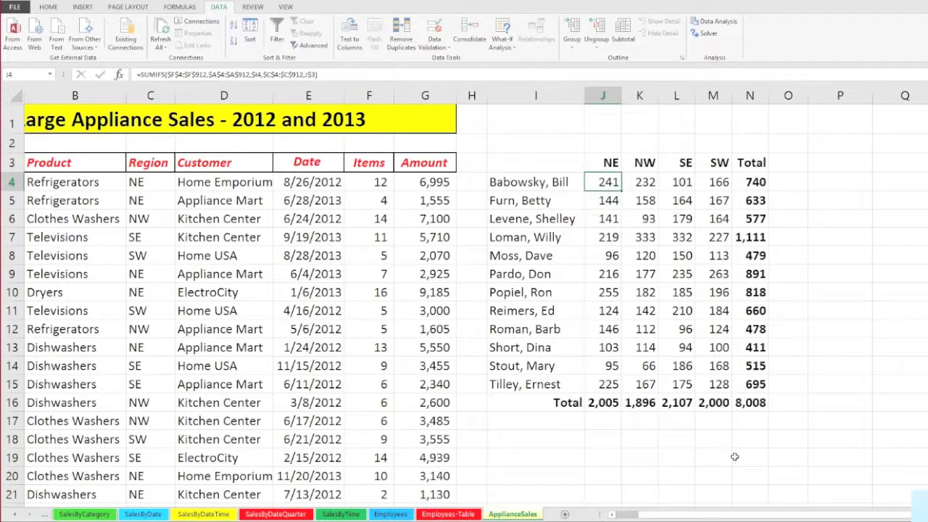
left_click_drag(681, 516, 671, 519)
left_click_drag(660, 519, 659, 519)
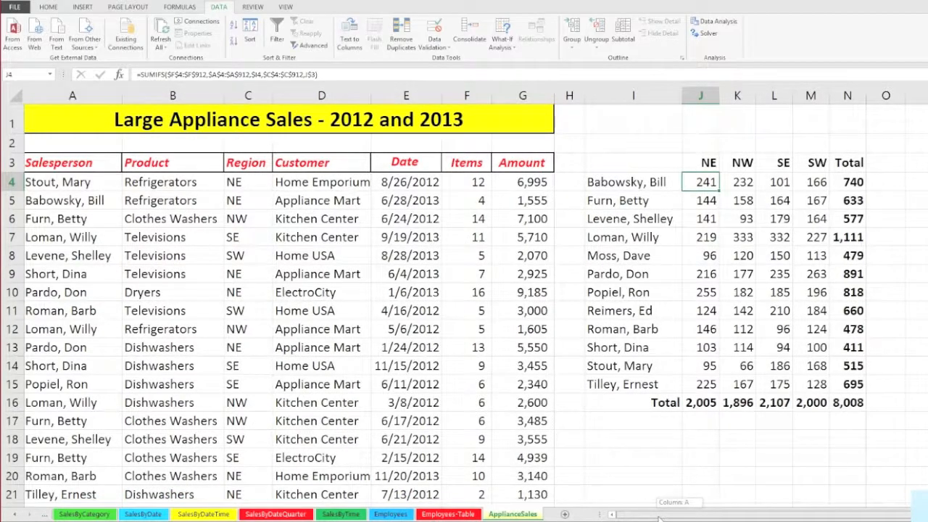
left_click_drag(658, 519, 657, 518)
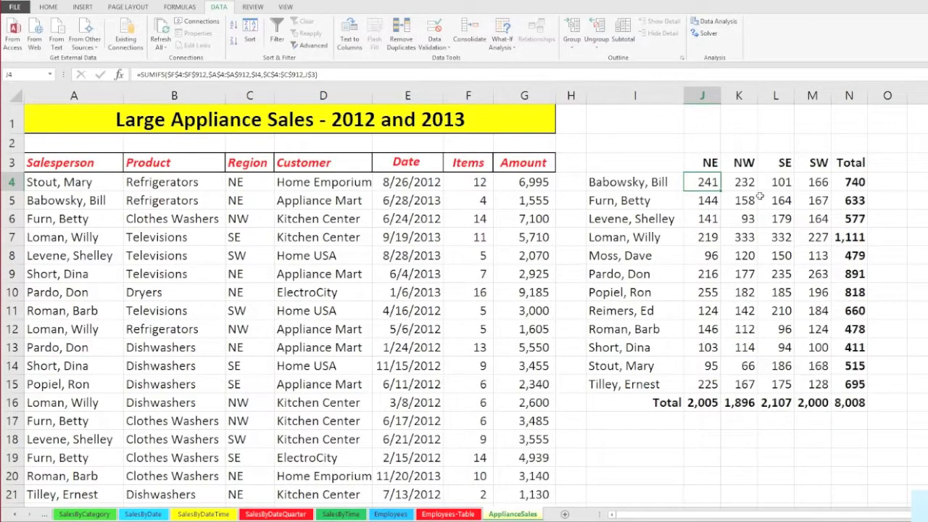
Step: Examine the region headings in J3:M3 and how the SUMIFS formula in J4 refers to the Salesperson, Region and Items columns
left_click_drag(703, 161, 804, 160)
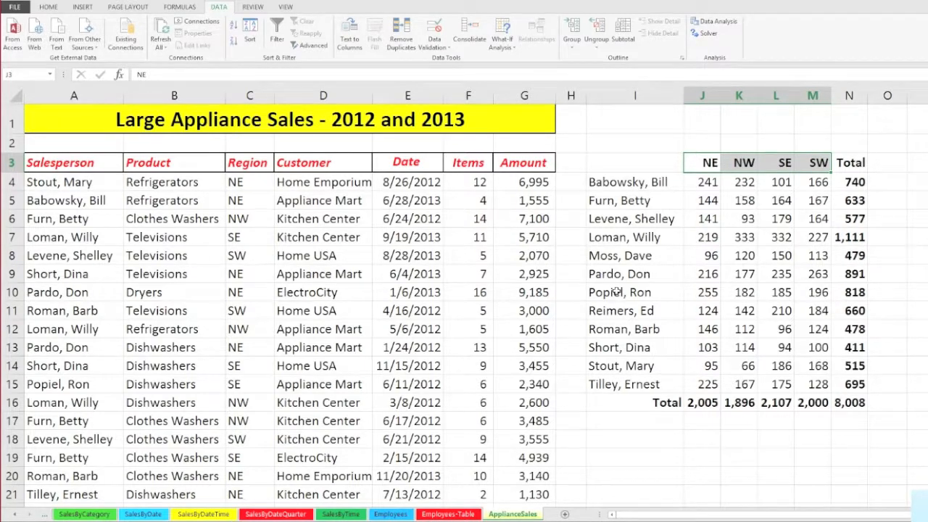
left_click(750, 237)
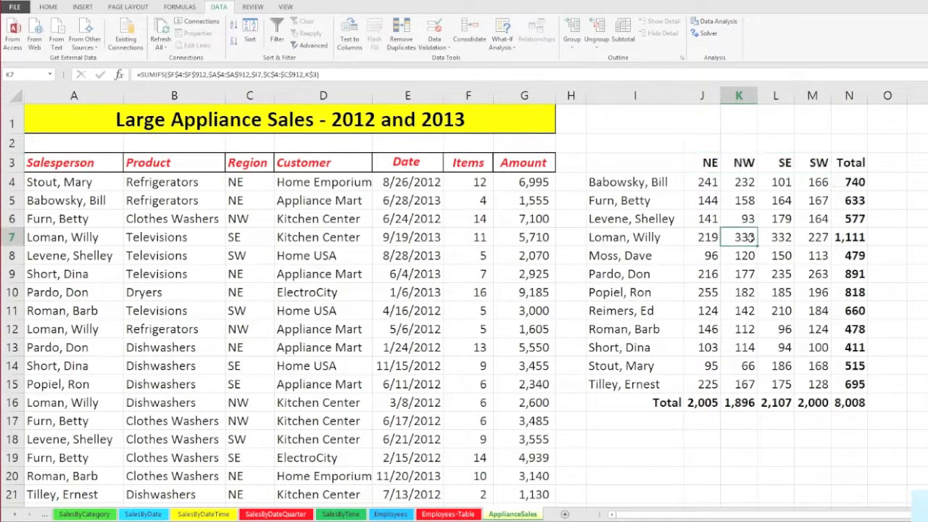
left_click(706, 182)
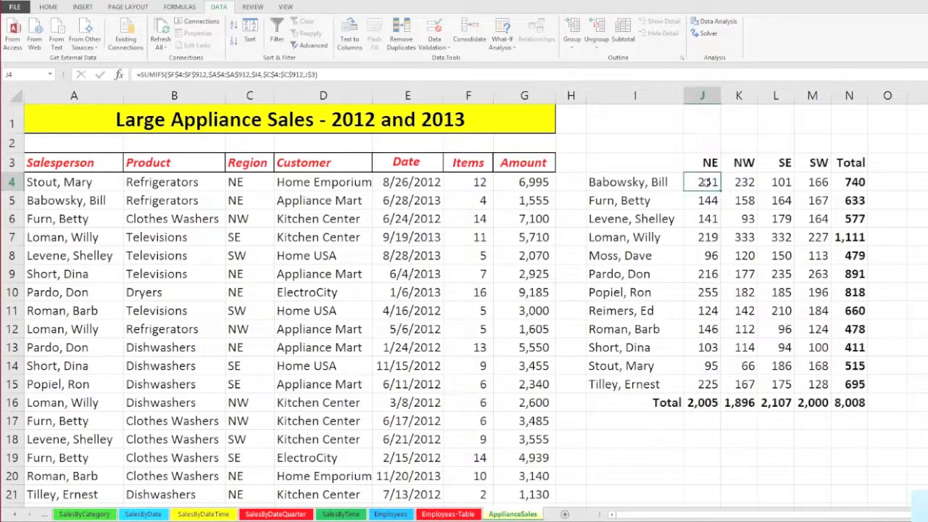
double_click(707, 182)
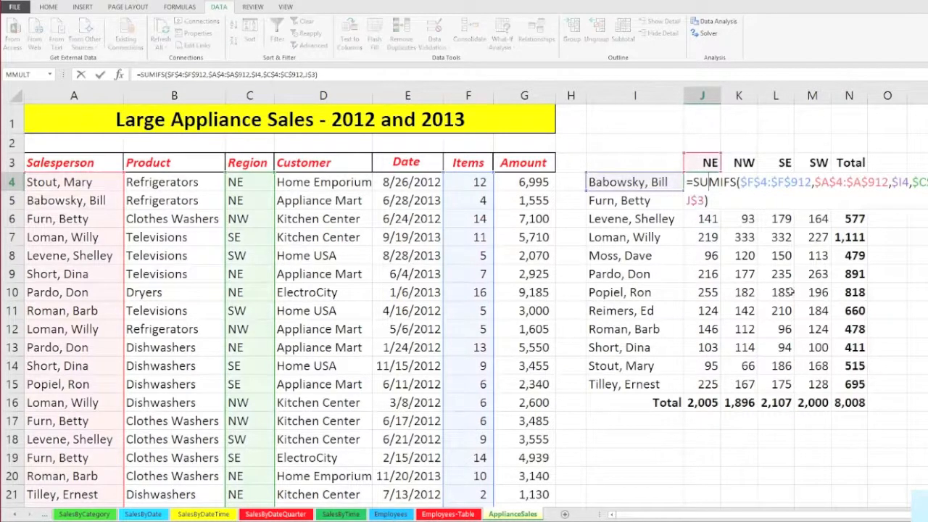
key("Escape")
left_click(693, 255)
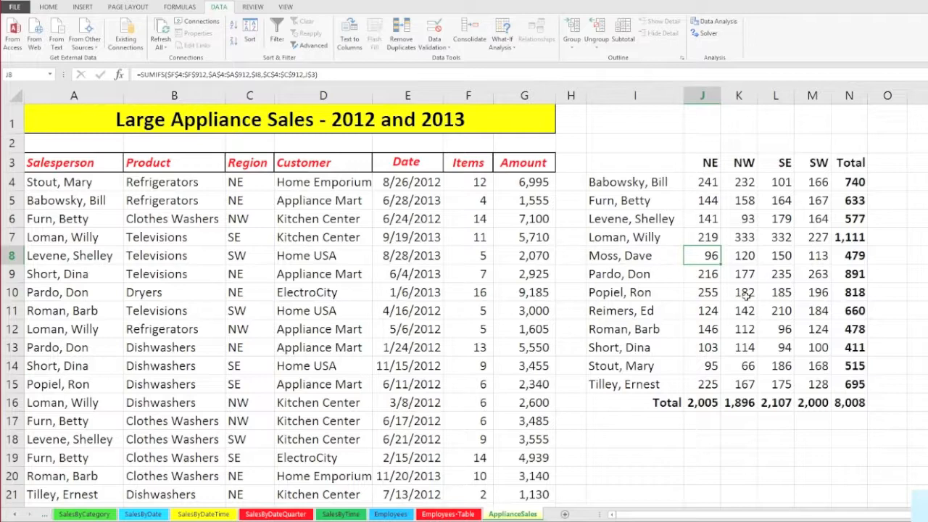
Step: Check the summary's grand total in N16, the row total in N7 and the regional sum in K8
left_click(844, 405)
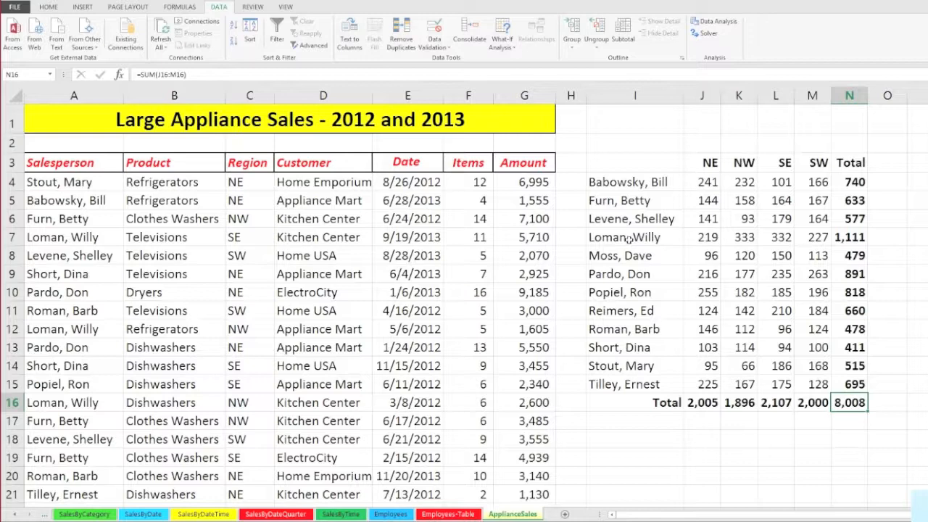
left_click(845, 237)
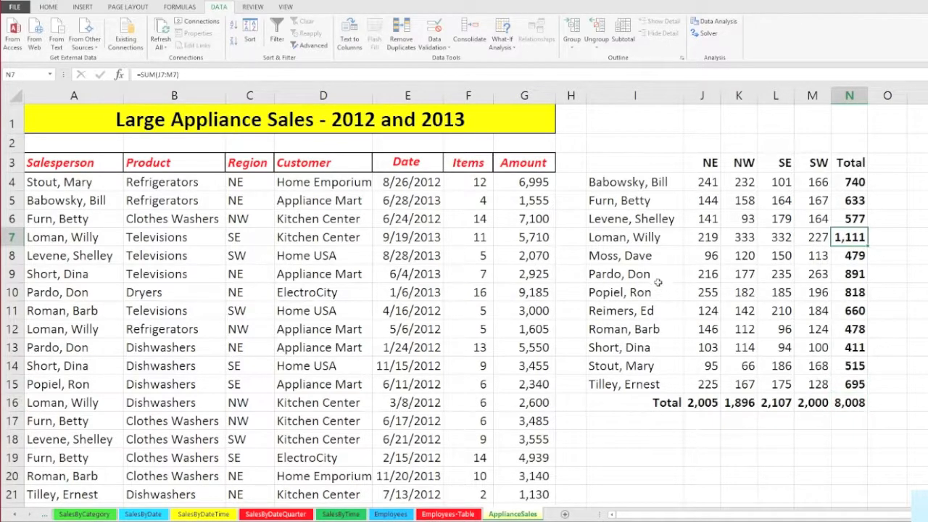
left_click(735, 255)
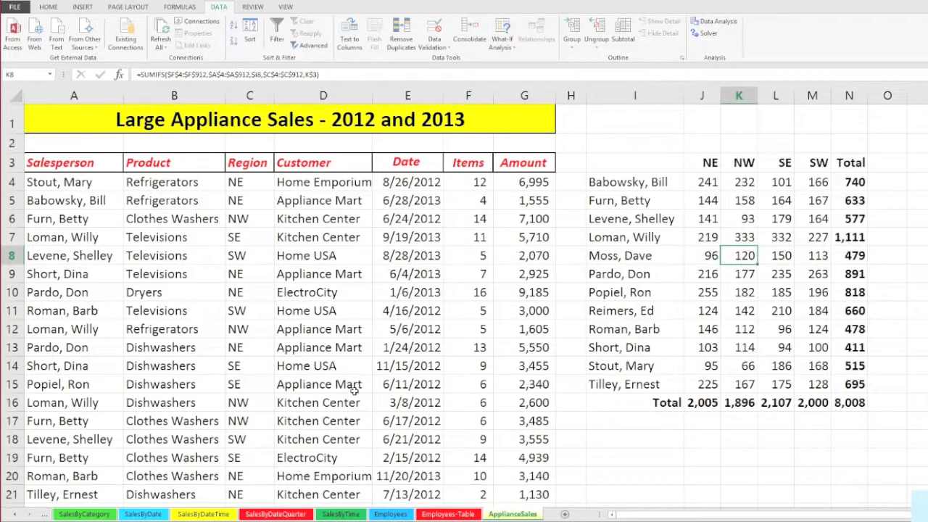
Step: Look over the source list again by selecting A3:G14, ending on the single customer cell D8
left_click(188, 237)
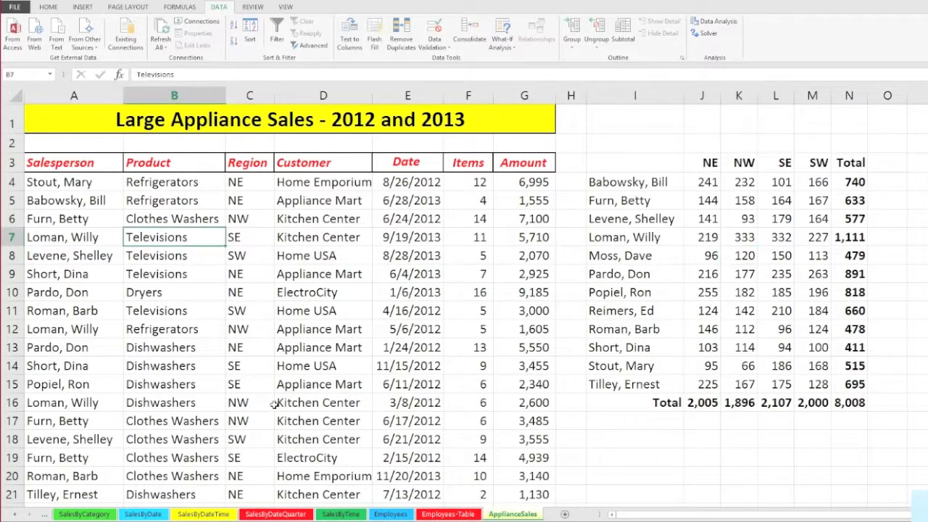
left_click_drag(77, 162, 504, 373)
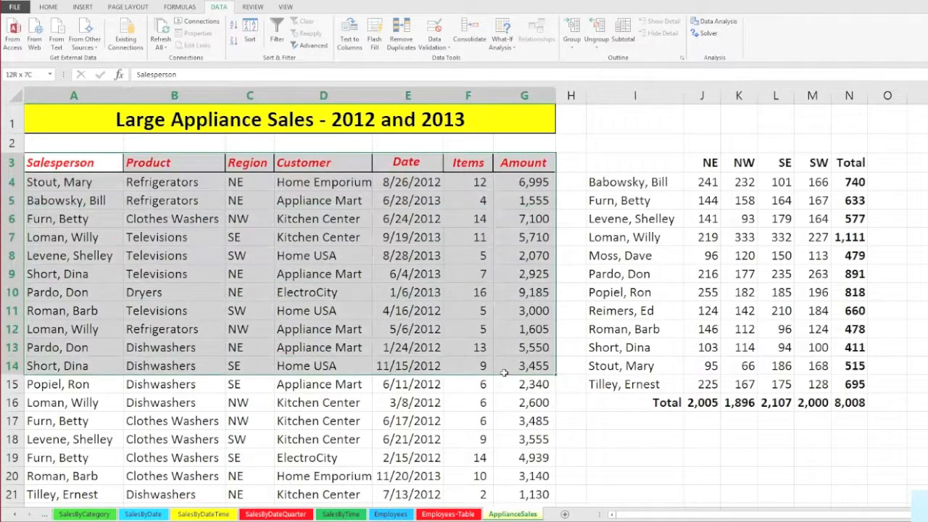
left_click(302, 257)
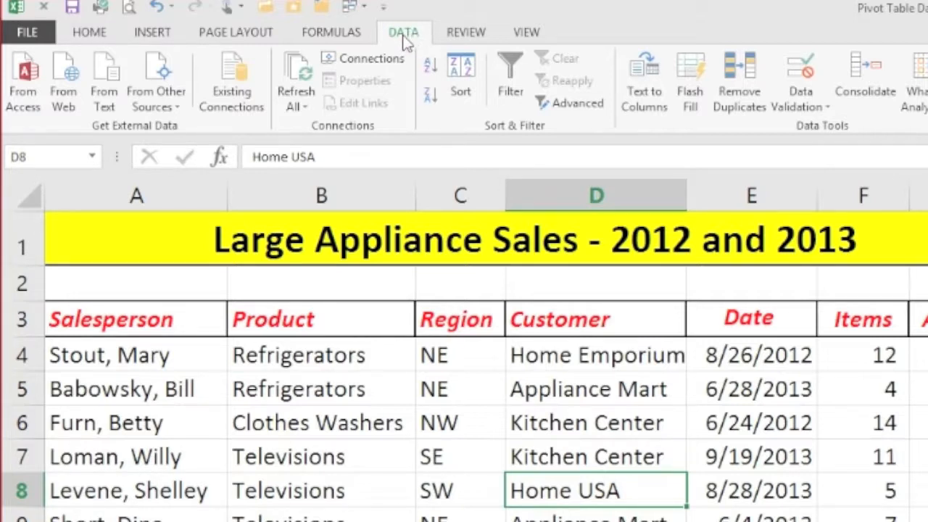
Step: Create a PivotTable from the range ApplianceSales!$A$3:$G$912 and place it on a new worksheet
left_click(154, 36)
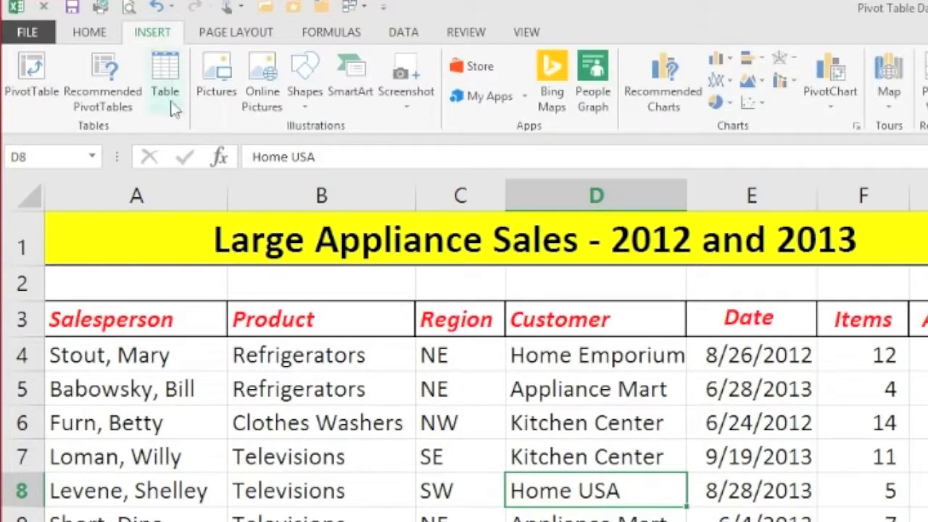
left_click(308, 422)
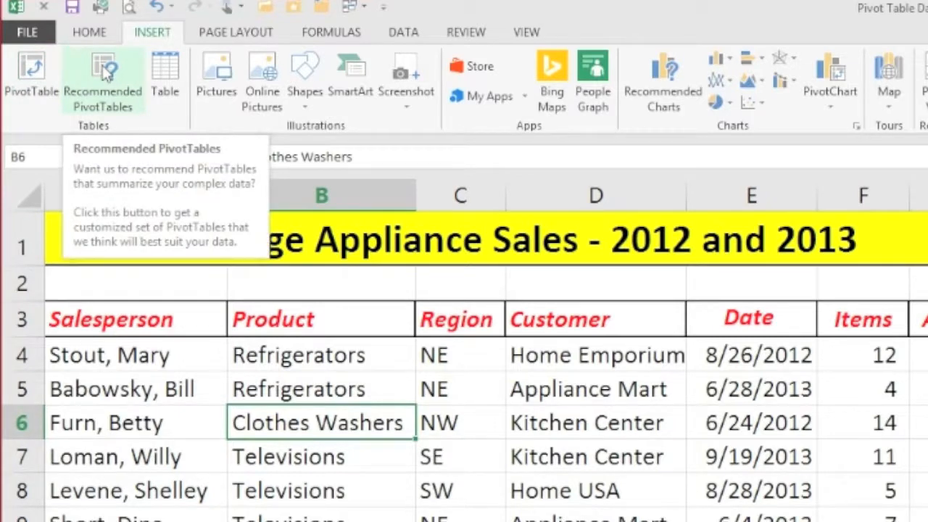
left_click(32, 68)
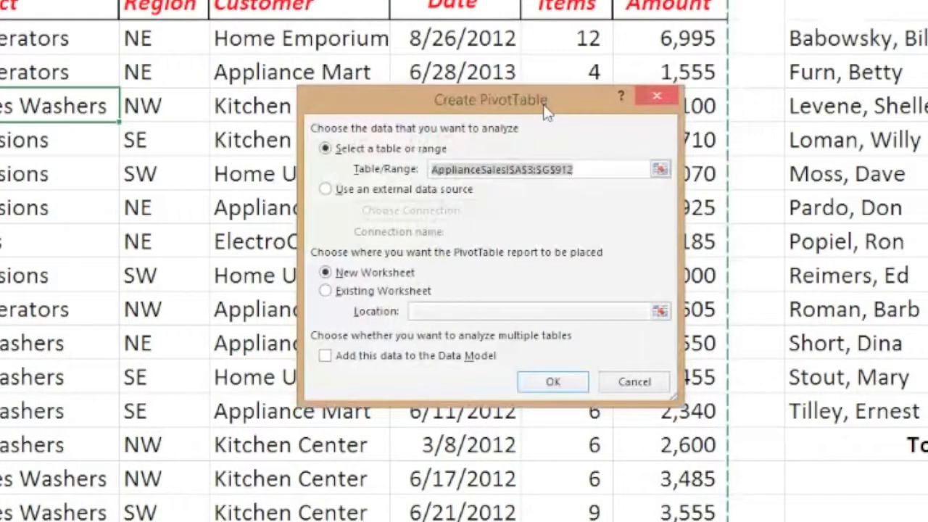
left_click(594, 168)
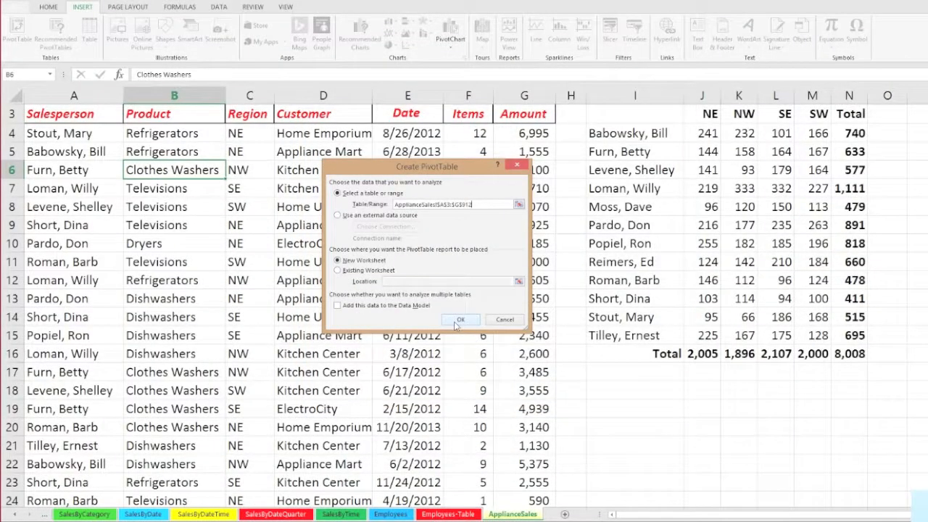
left_click(456, 323)
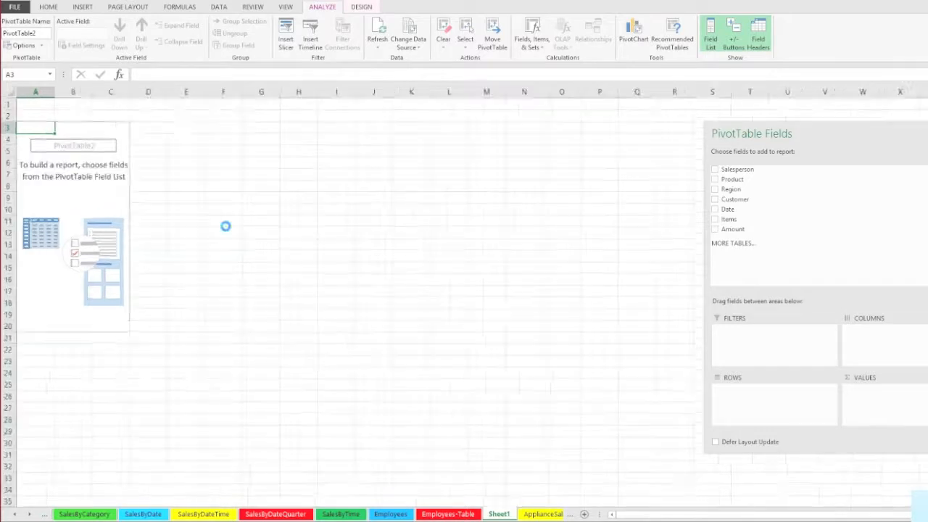
Step: Enlarge the new sheet's view and move the PivotTable Fields pane closer to the empty pivot table
scroll(225, 226, "up", 5)
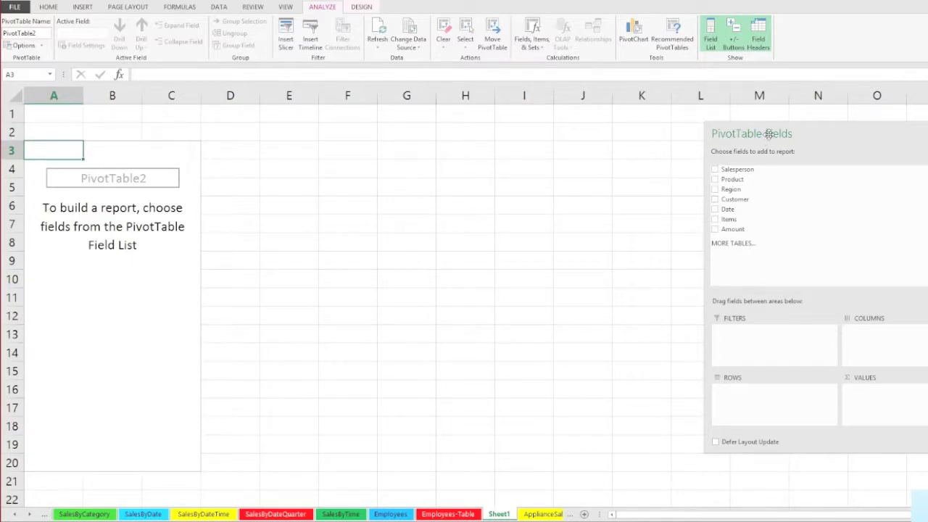
left_click_drag(769, 133, 450, 139)
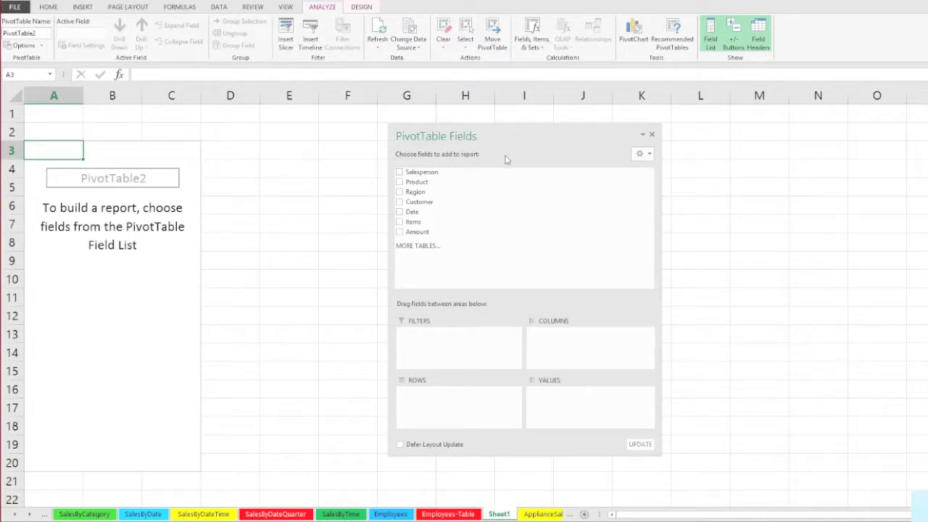
Step: Float the PivotTable Fields pane beside the pivot table and add Salesperson as rows and the sum of Items as values
double_click(457, 136)
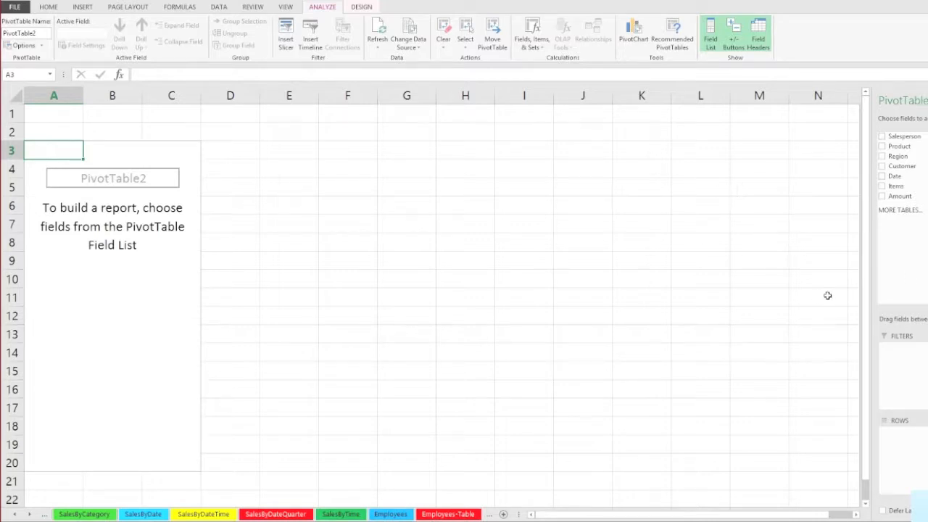
left_click_drag(922, 100, 608, 134)
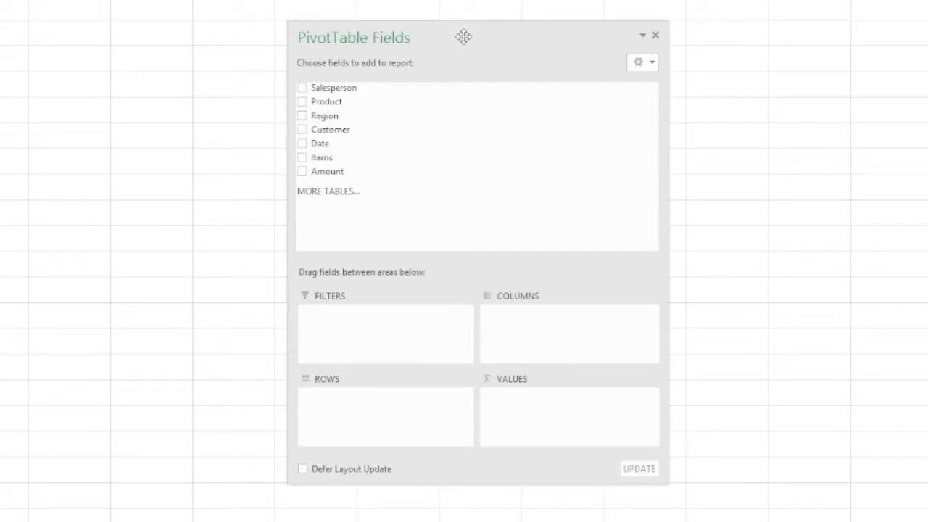
left_click(301, 89)
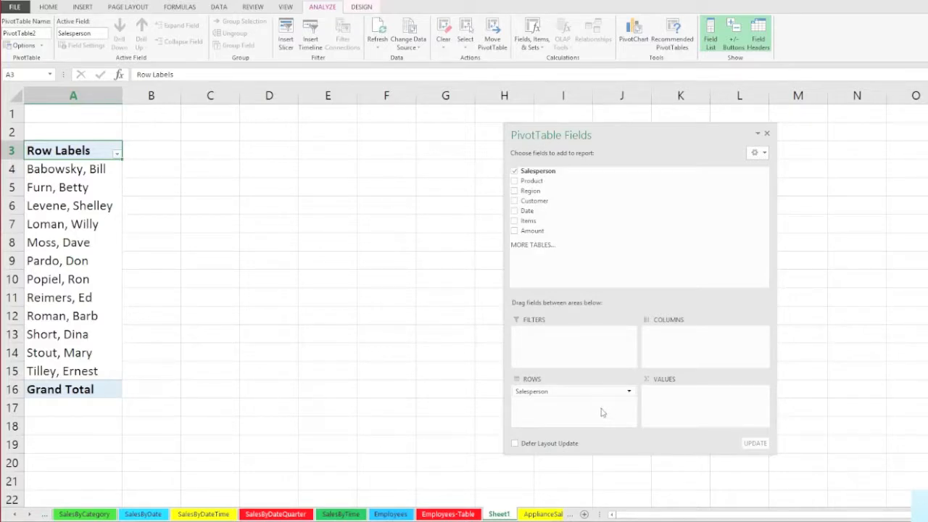
left_click(515, 221)
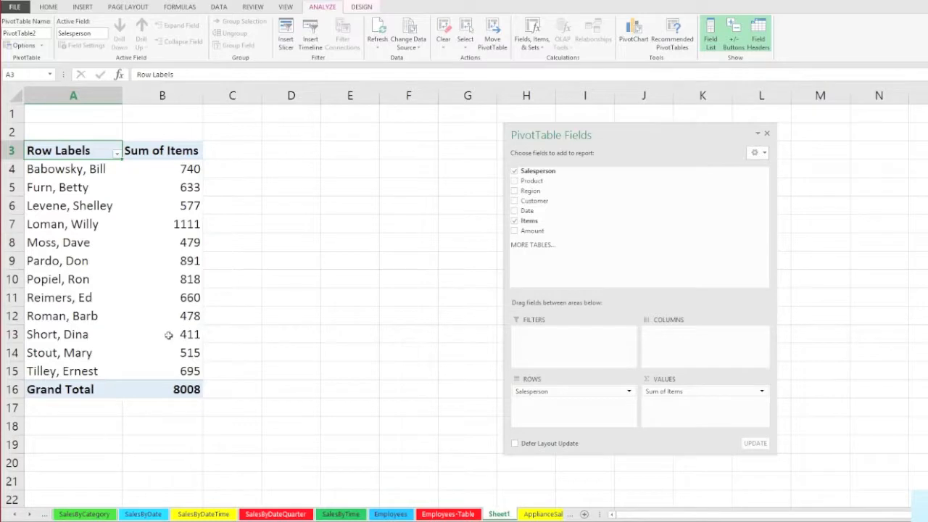
Step: Check the item sums in B7 and B16, and lay out the Region field across the pivot table's columns
left_click(160, 225)
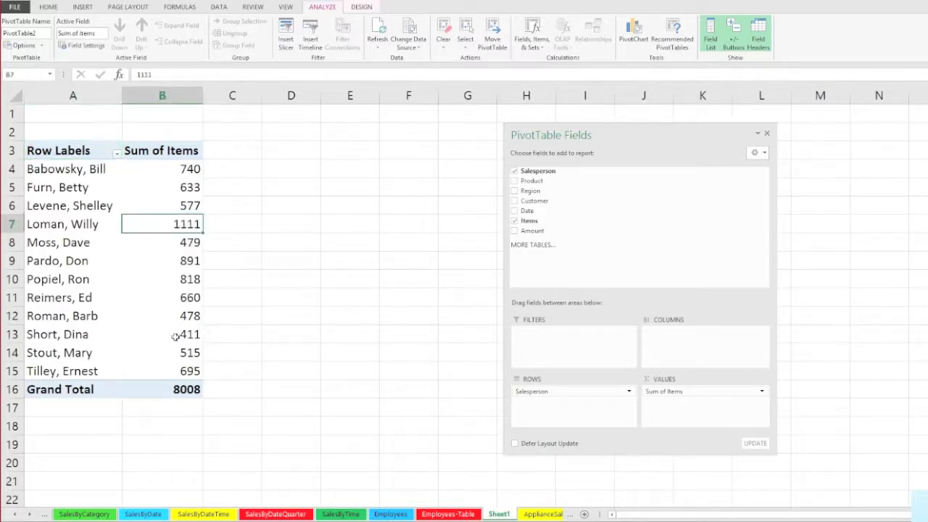
left_click(162, 392)
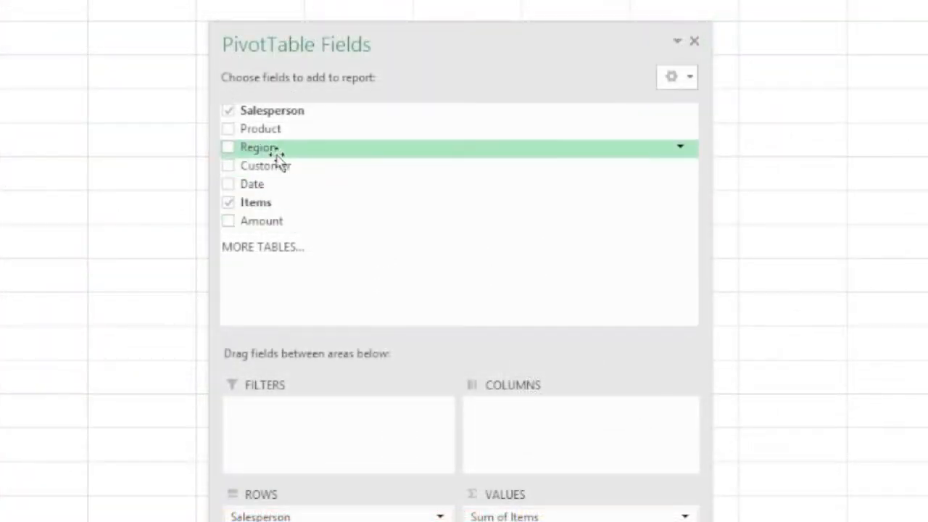
left_click_drag(261, 152, 523, 413)
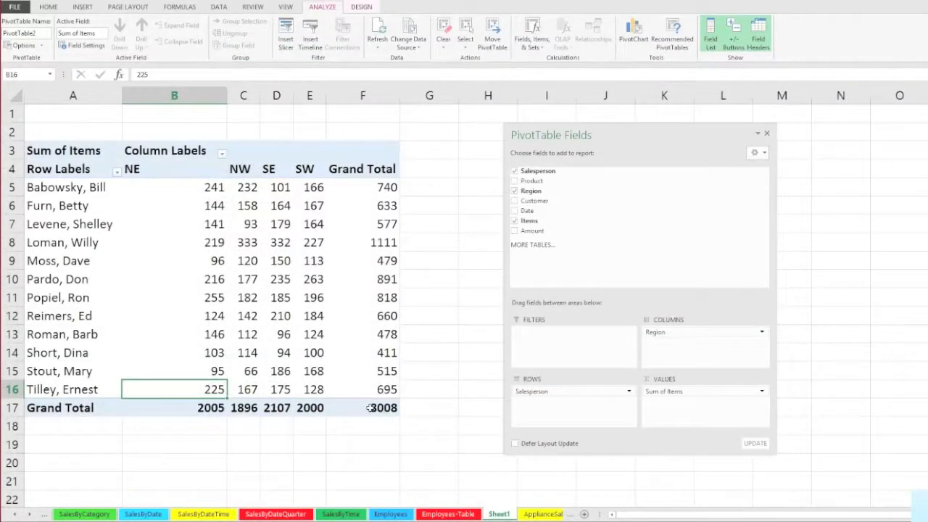
Step: Check the pivot table's overall total and cells D9, F5 and F9, and compare them with the ApplianceSales sheet
mouse_move(361, 406)
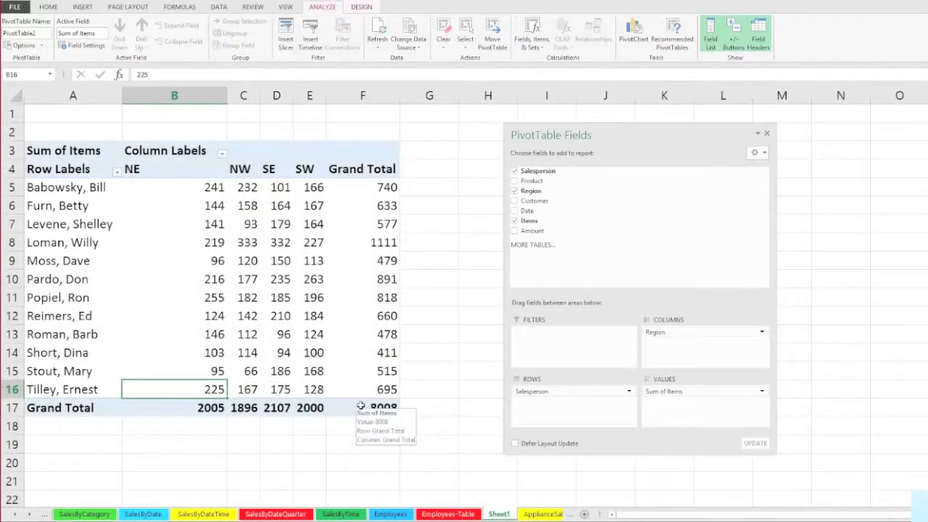
left_click(281, 263)
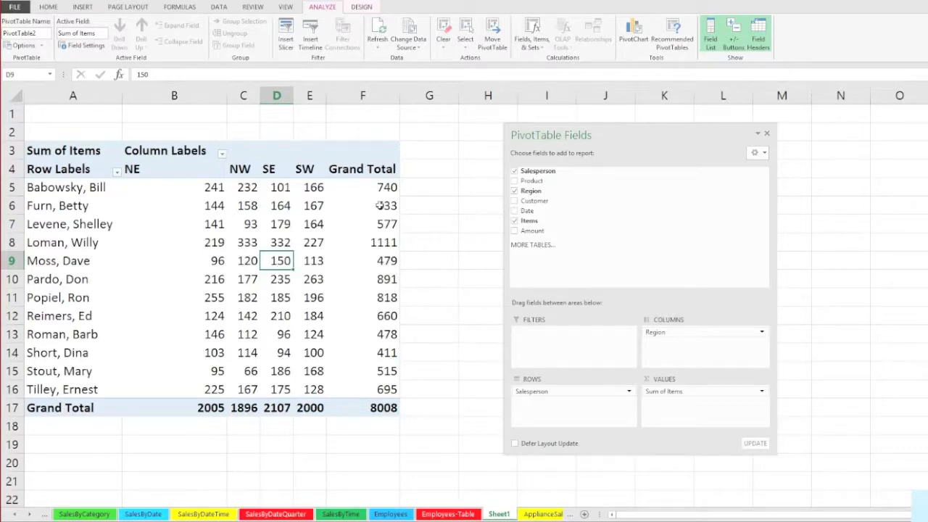
left_click(369, 187)
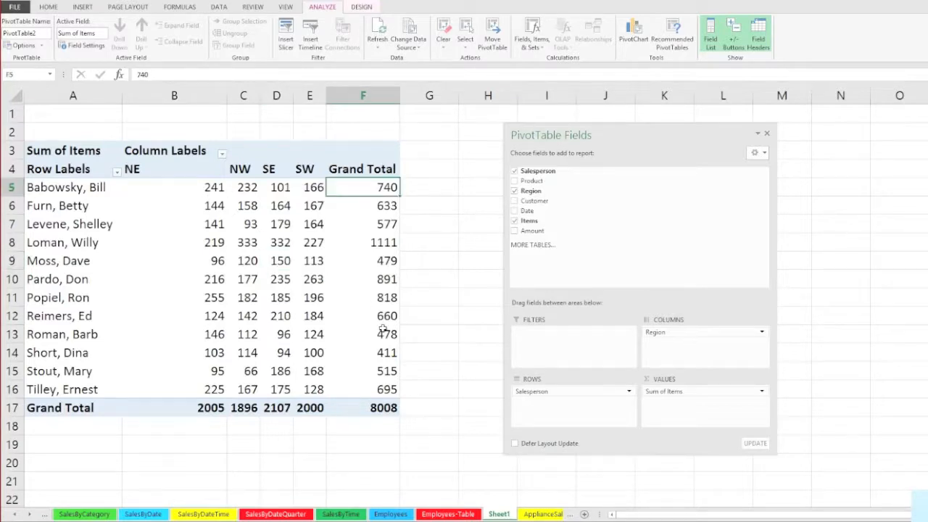
left_click(377, 259)
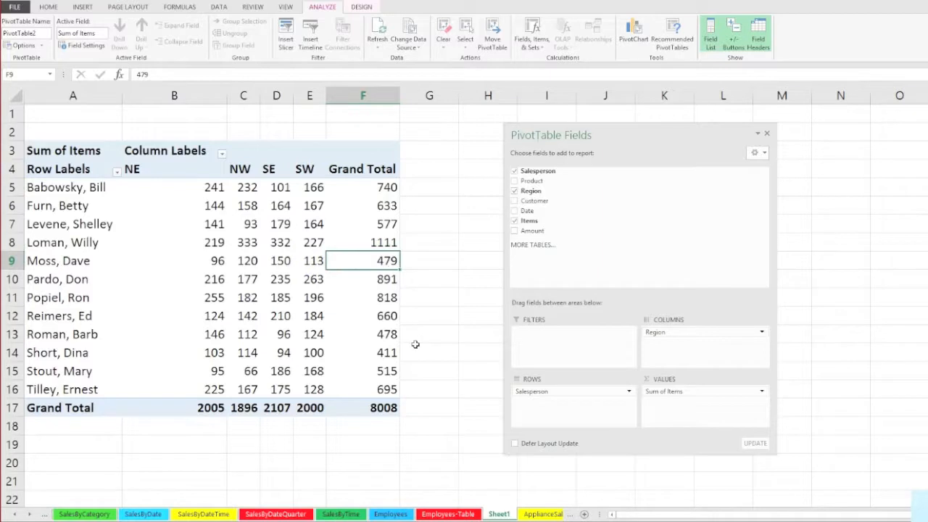
left_click(534, 515)
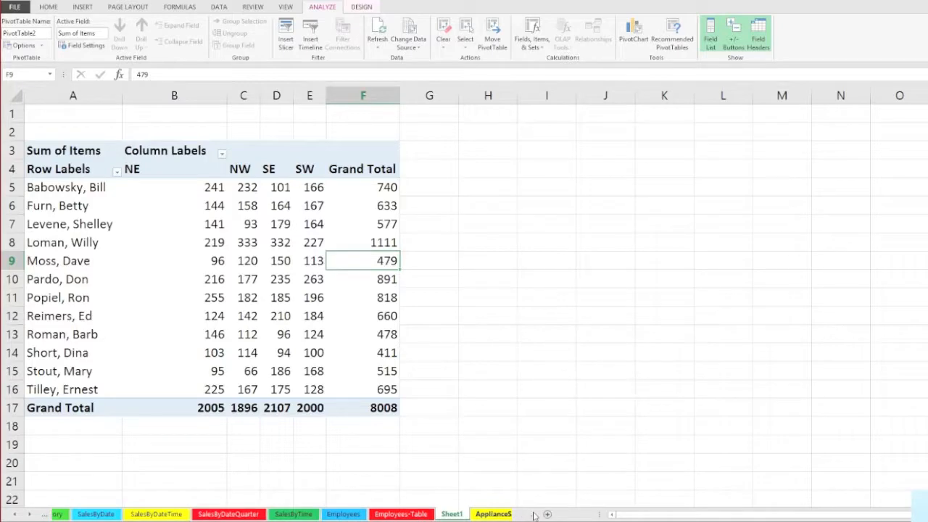
left_click(508, 514)
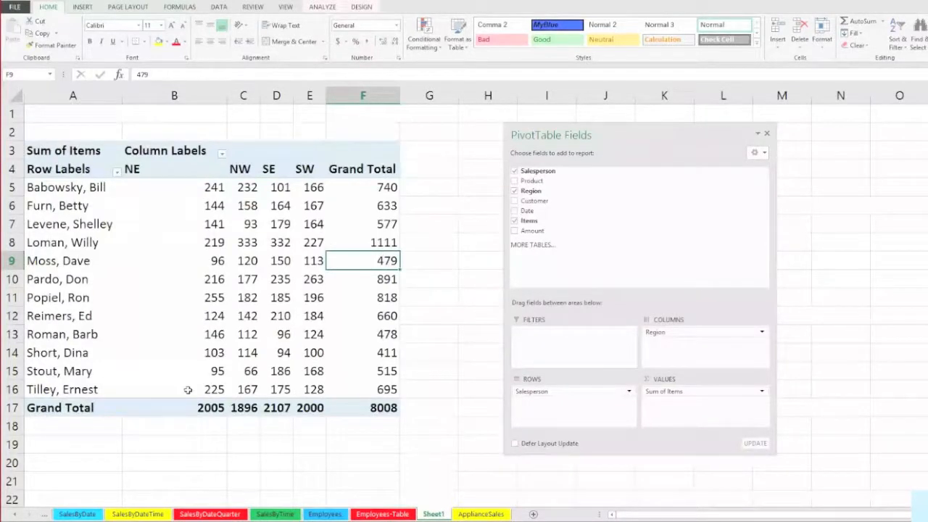
Step: Examine the generic Row Labels heading in A4 and the Column Labels heading in B3 of the pivot table
mouse_move(187, 390)
left_click(69, 169)
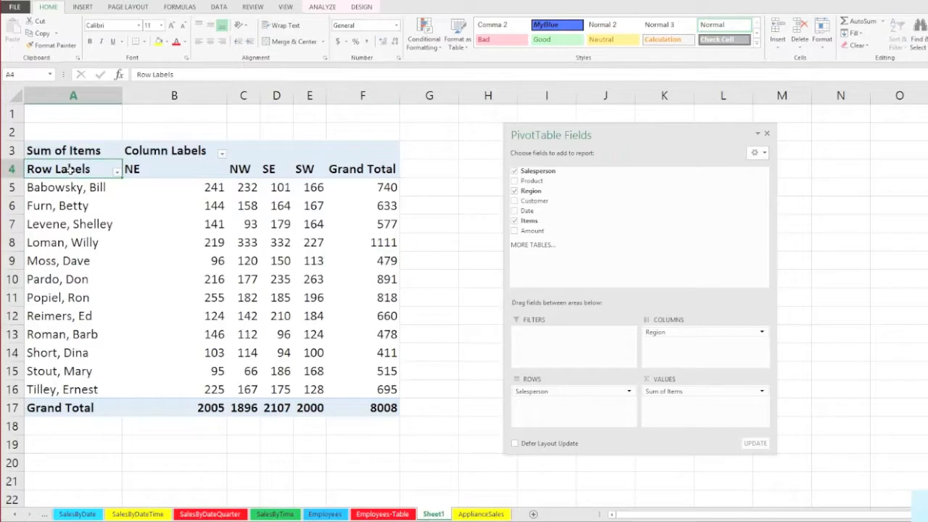
left_click(150, 149)
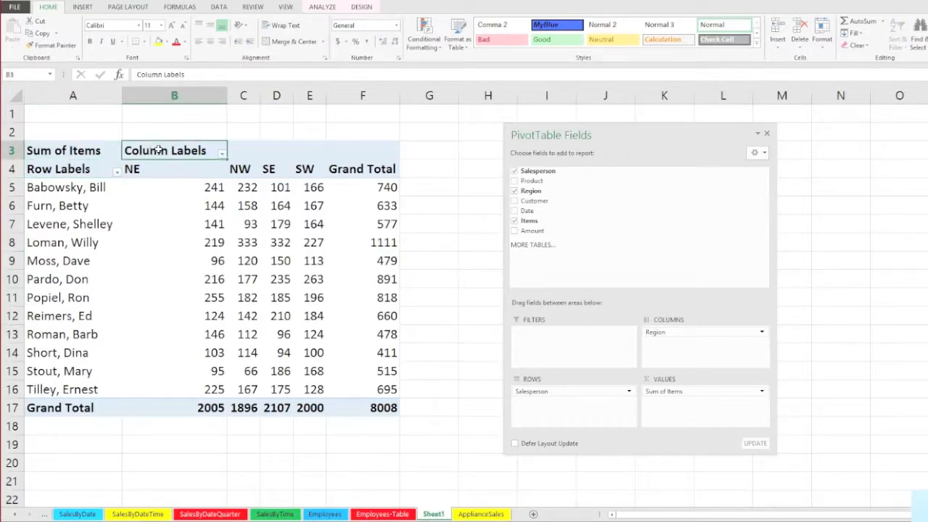
left_click(84, 169)
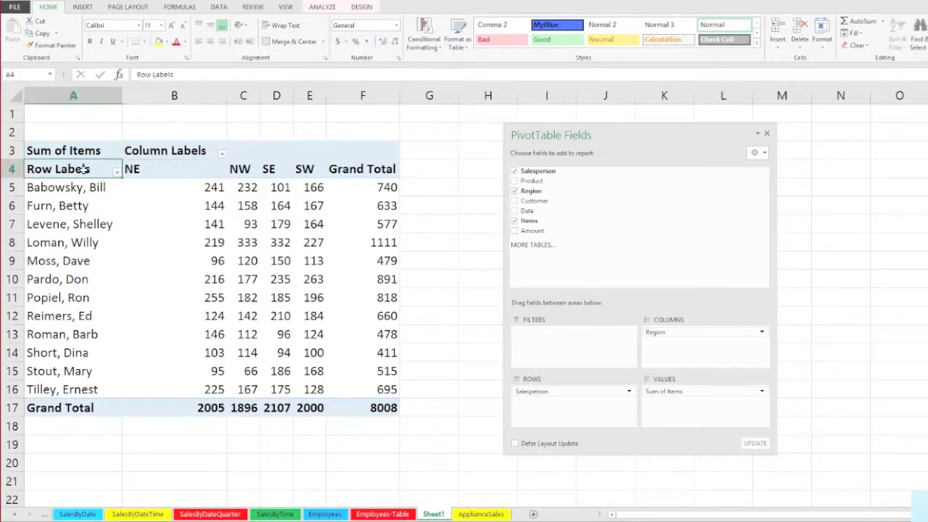
left_click(144, 150)
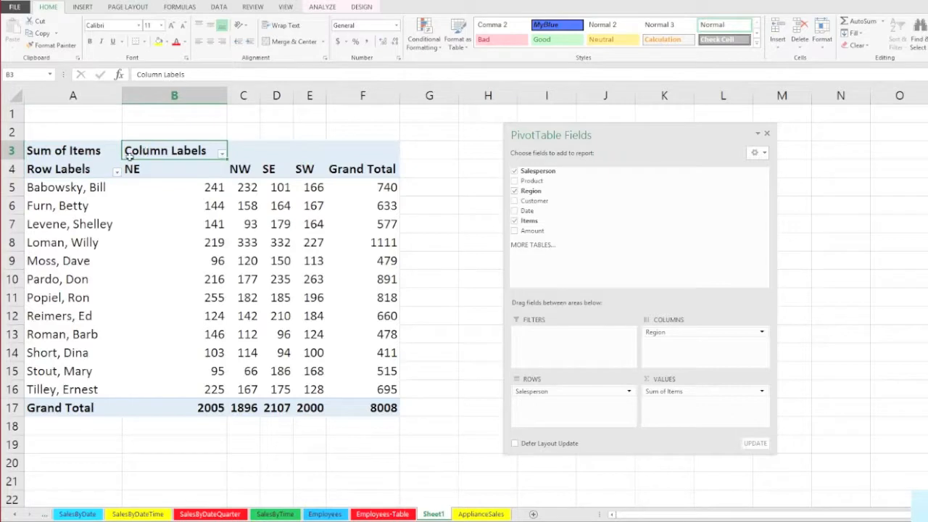
left_click(78, 168)
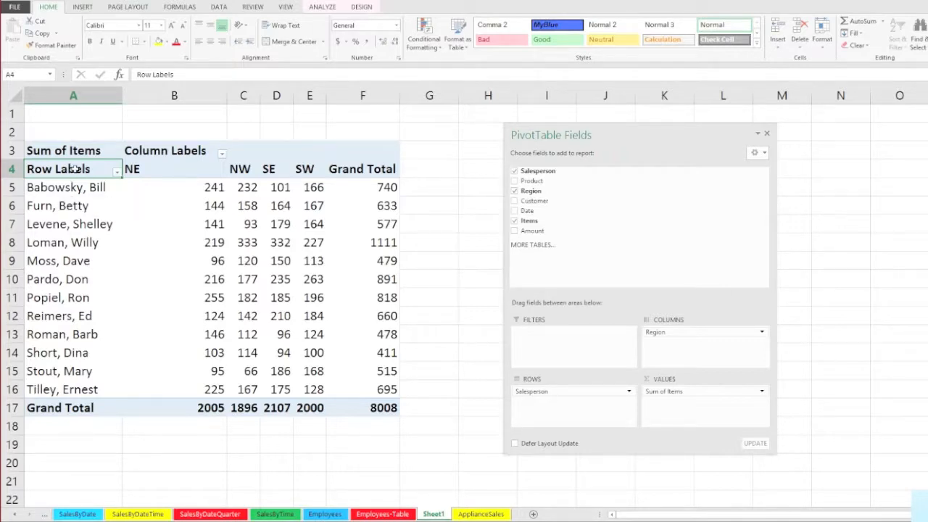
left_click(143, 150)
left_click(86, 169)
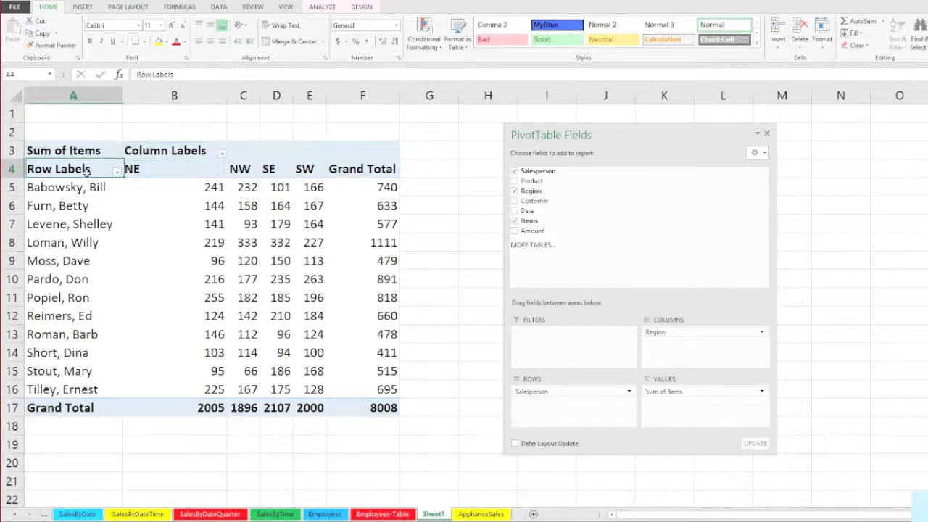
left_click(145, 150)
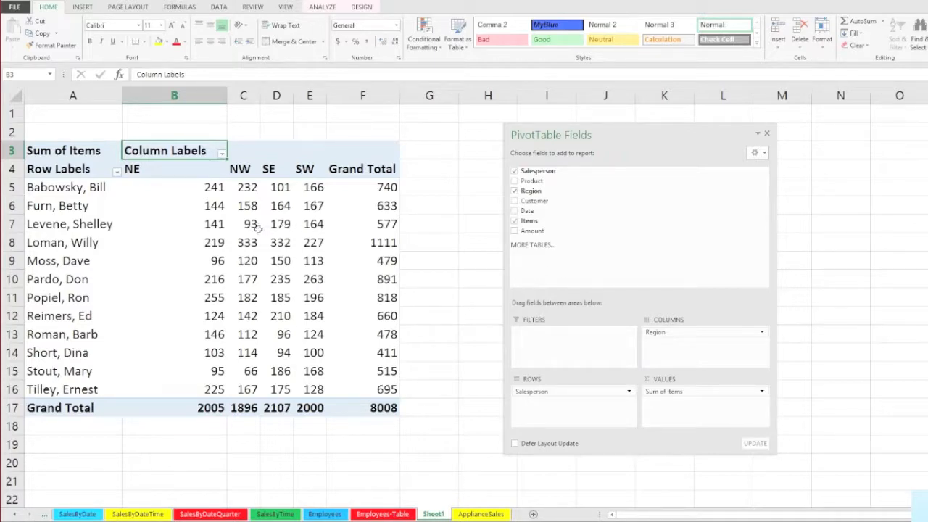
left_click(77, 166)
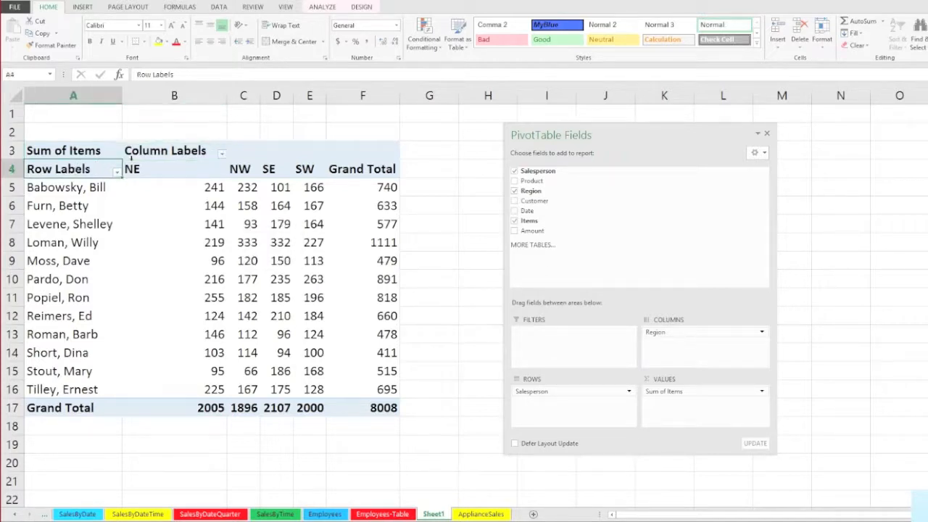
left_click(154, 151)
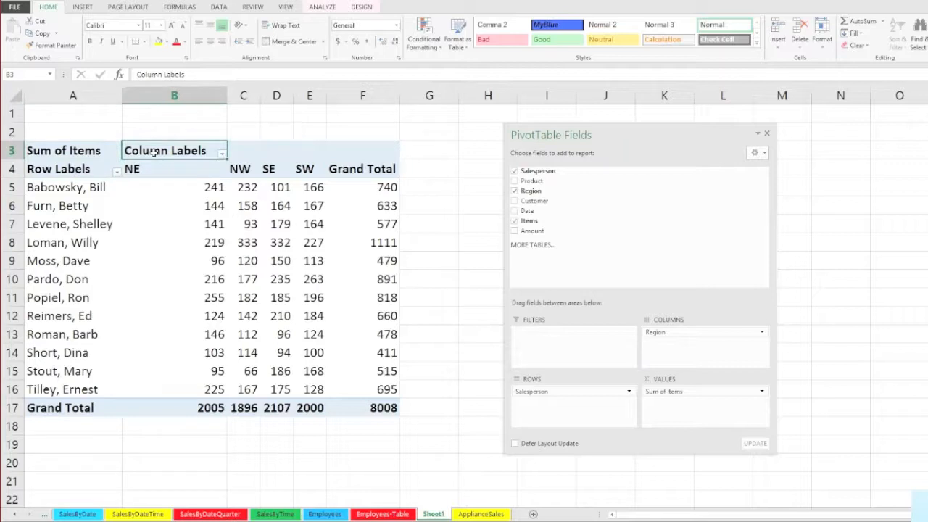
left_click(81, 168)
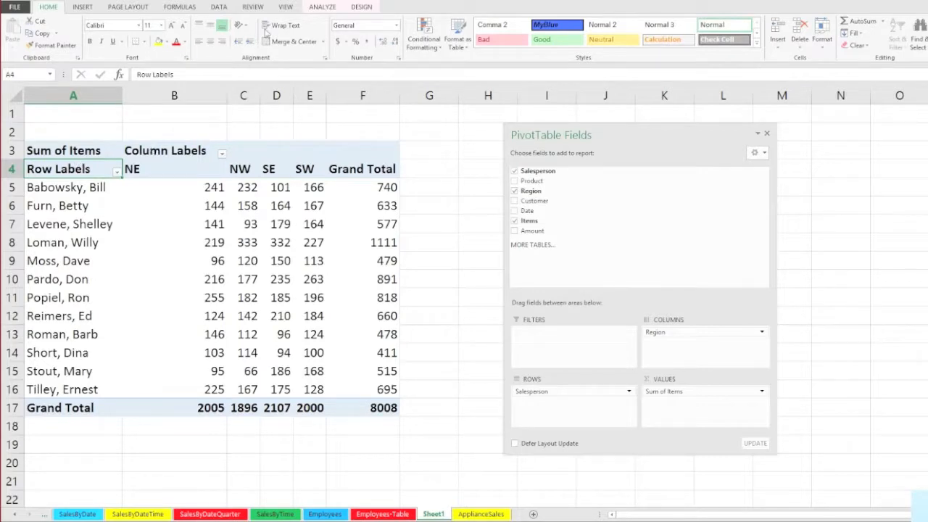
Step: Review the Analyze and Design tool sets, comparing what is offered with G2 outside and F3 inside the pivot table selected
left_click(323, 9)
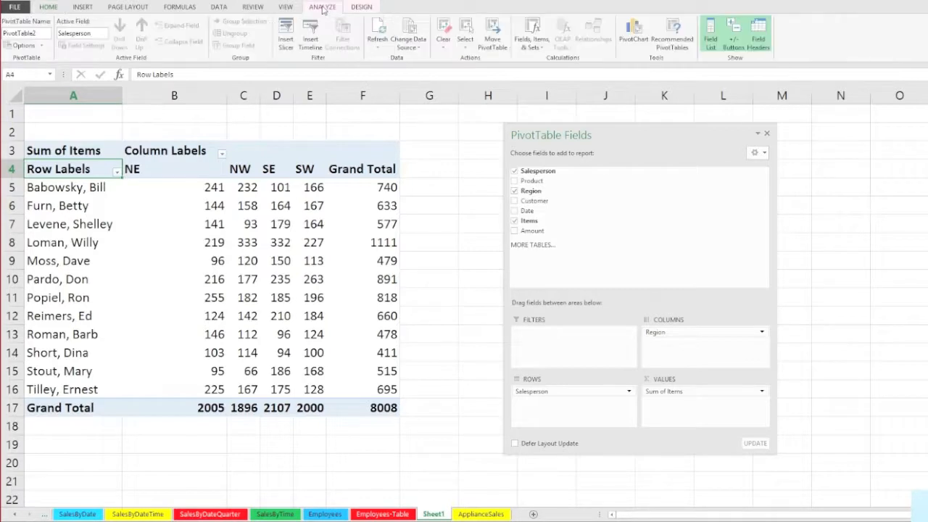
left_click(362, 9)
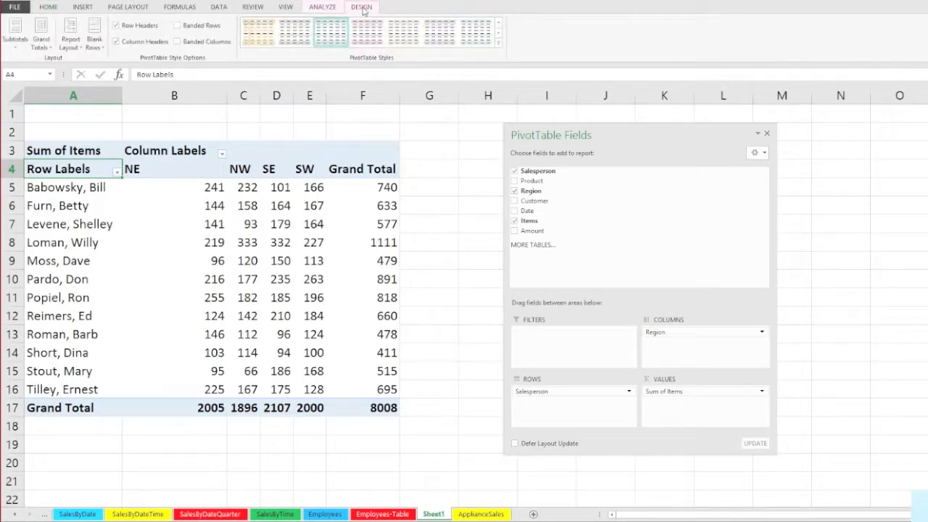
left_click(325, 8)
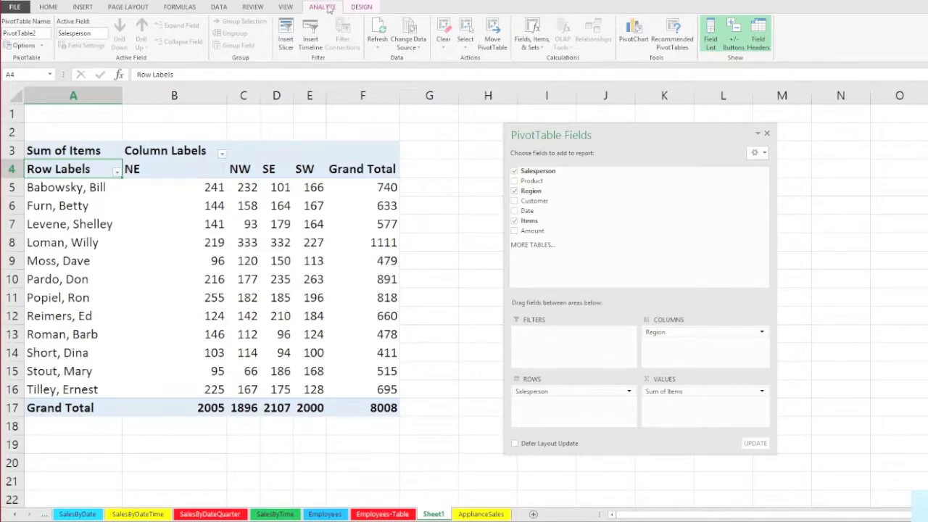
left_click(364, 8)
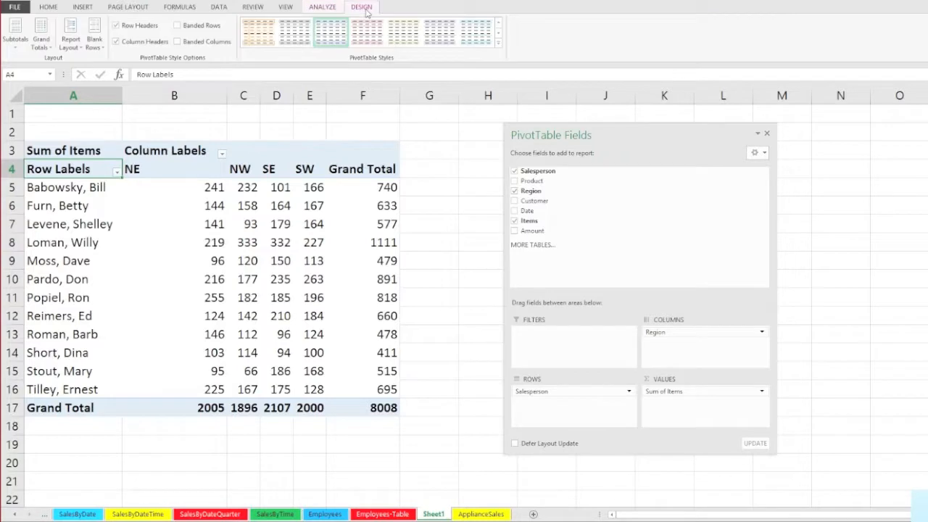
left_click(331, 8)
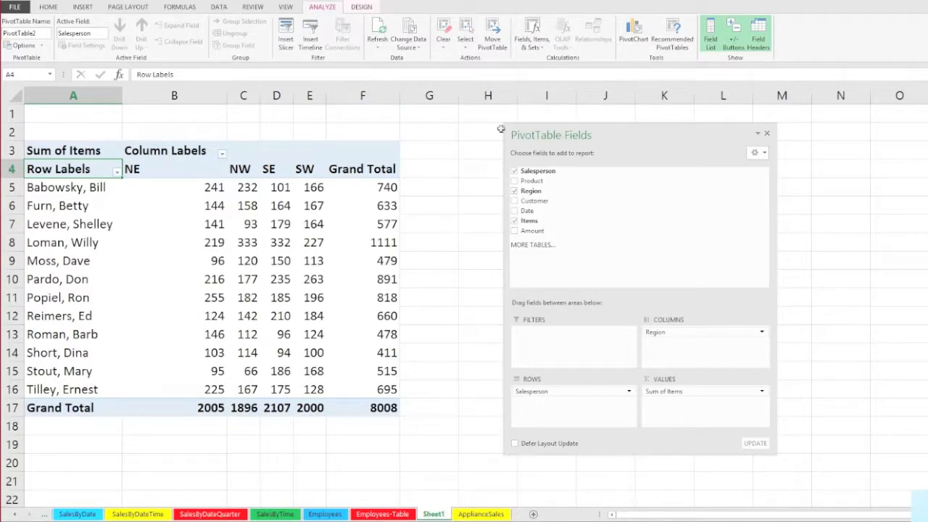
left_click(431, 131)
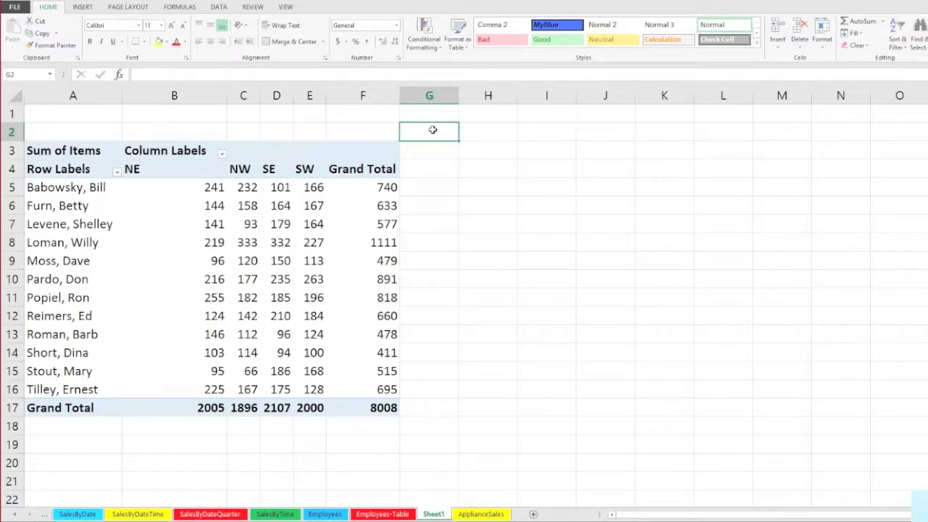
left_click(374, 149)
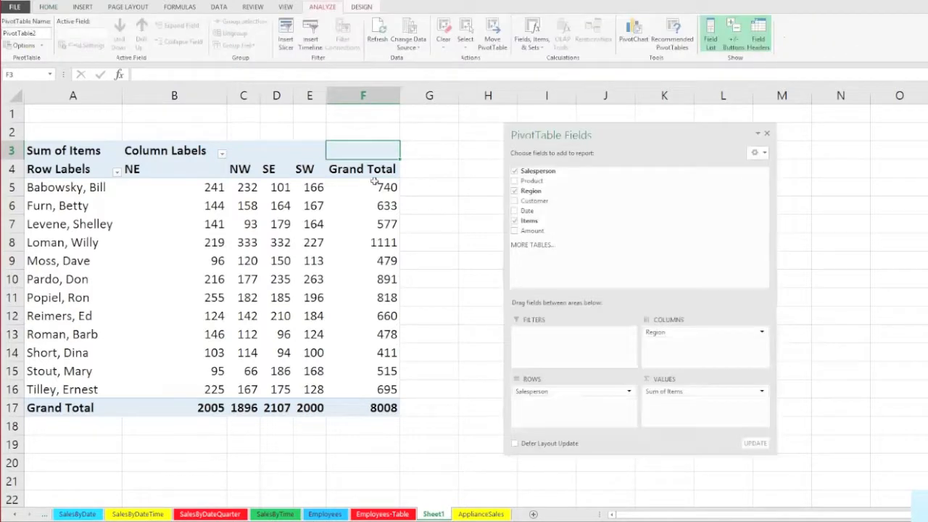
Step: Hide the pivot table's Row Labels and Column Labels field headers, inspect the layout from A5, and show the headers again
left_click(140, 155)
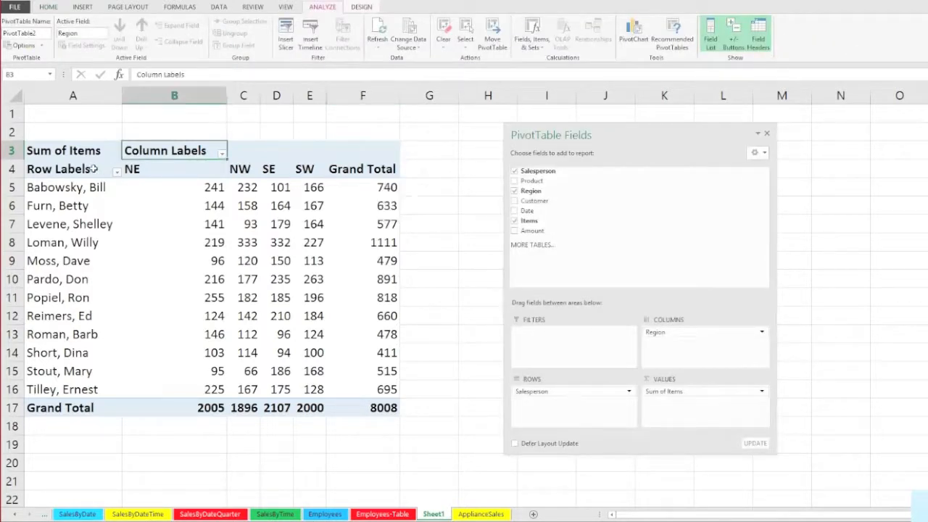
left_click(83, 173)
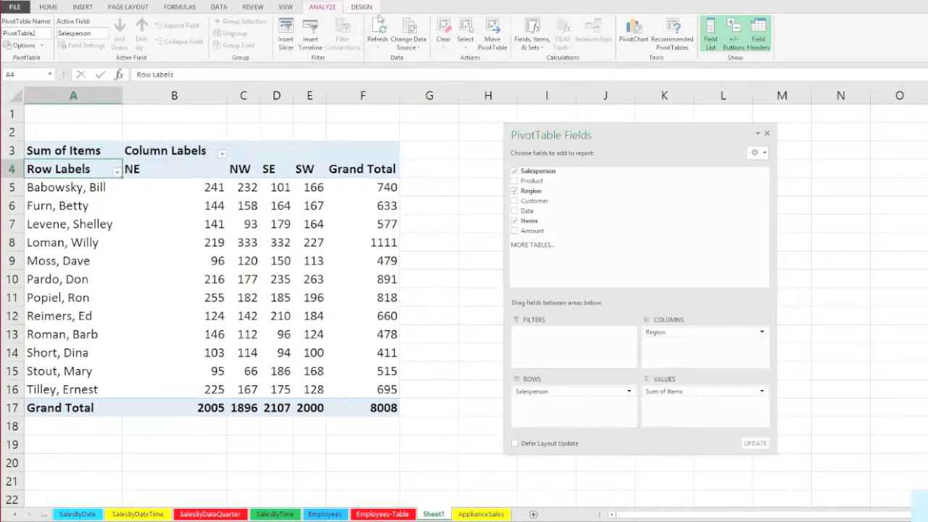
left_click(760, 35)
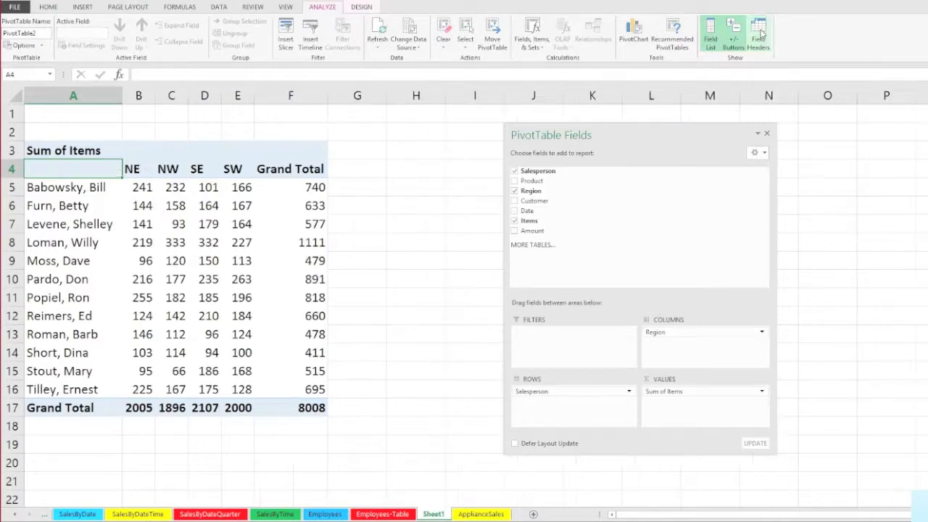
left_click(75, 189)
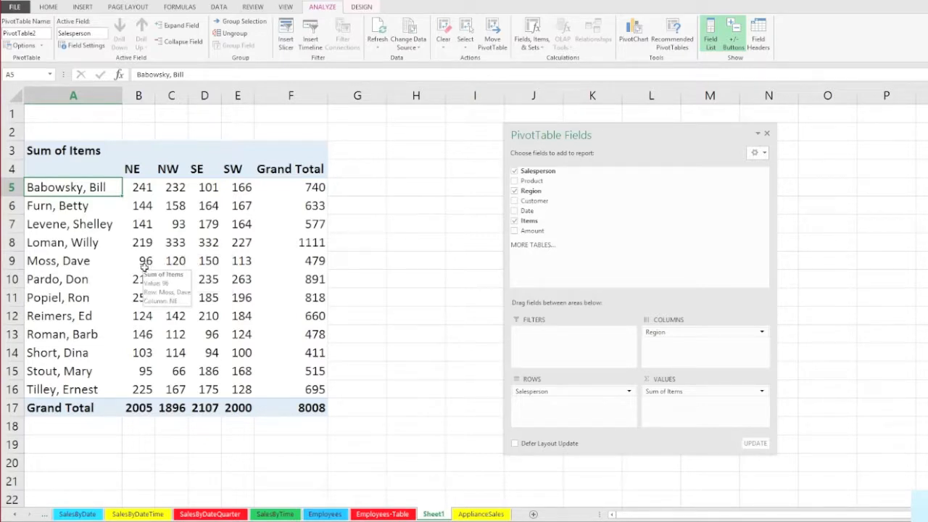
left_click(759, 32)
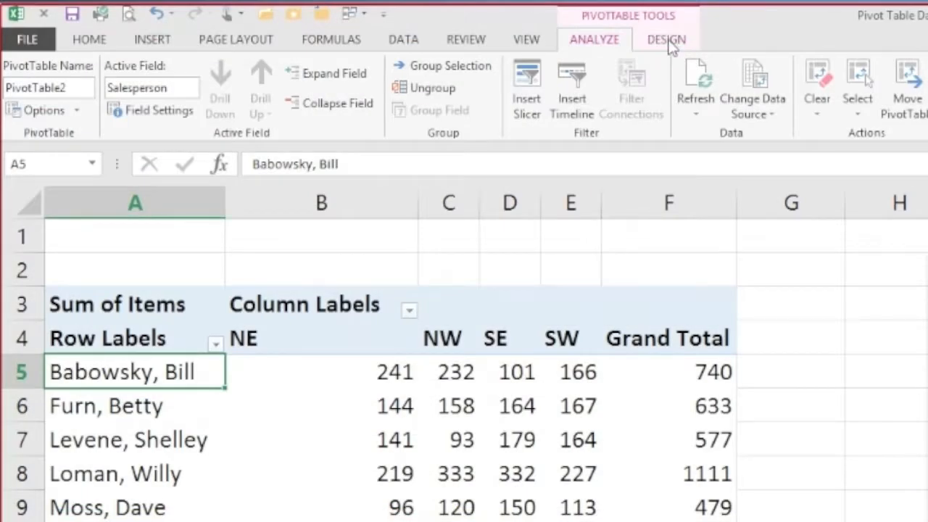
Step: Show the pivot table in Tabular Form and check the resulting headings in A4 and B3
left_click(667, 39)
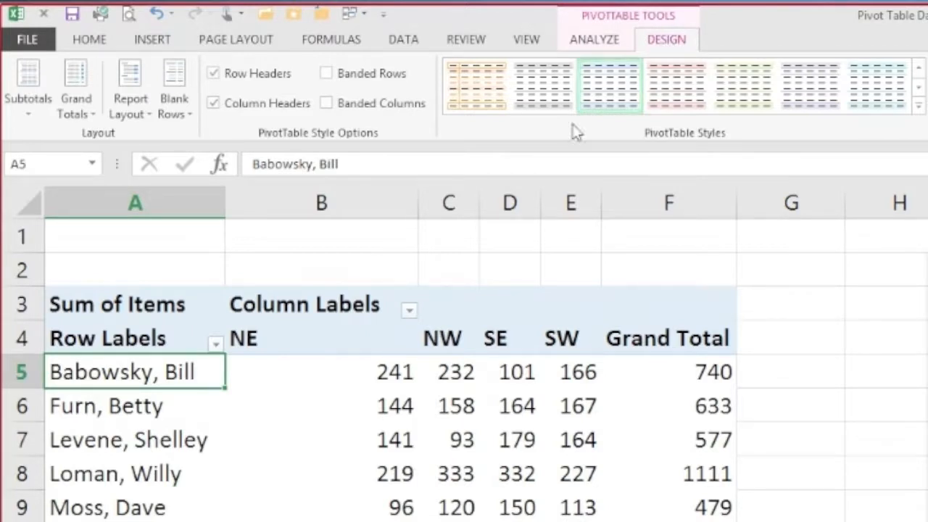
left_click(130, 100)
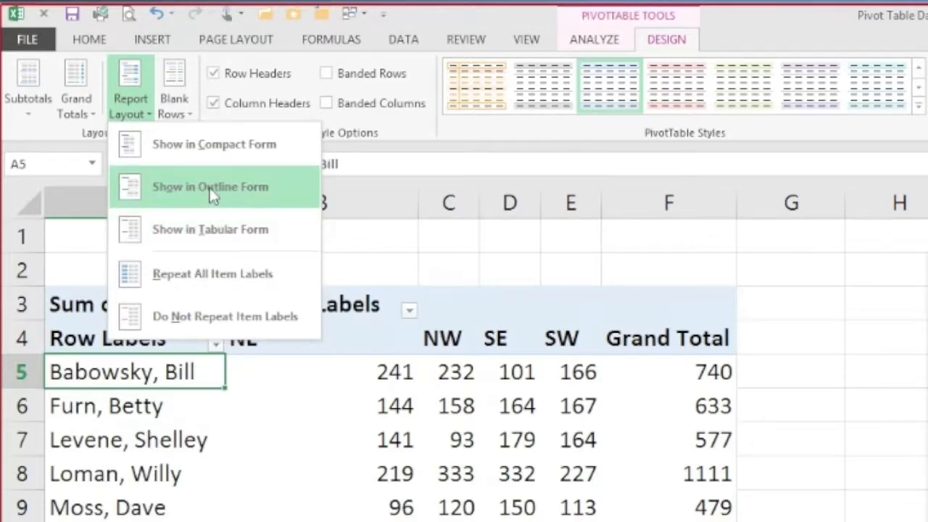
left_click(210, 229)
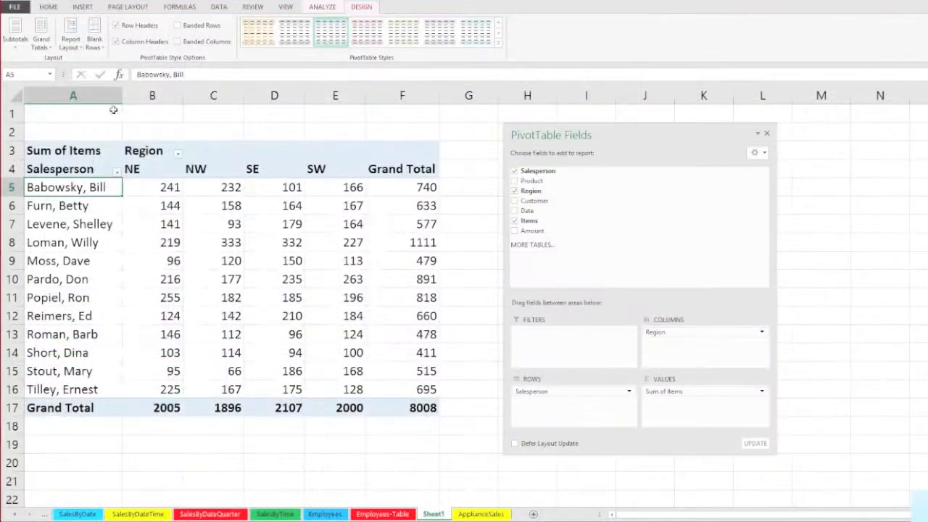
left_click(87, 169)
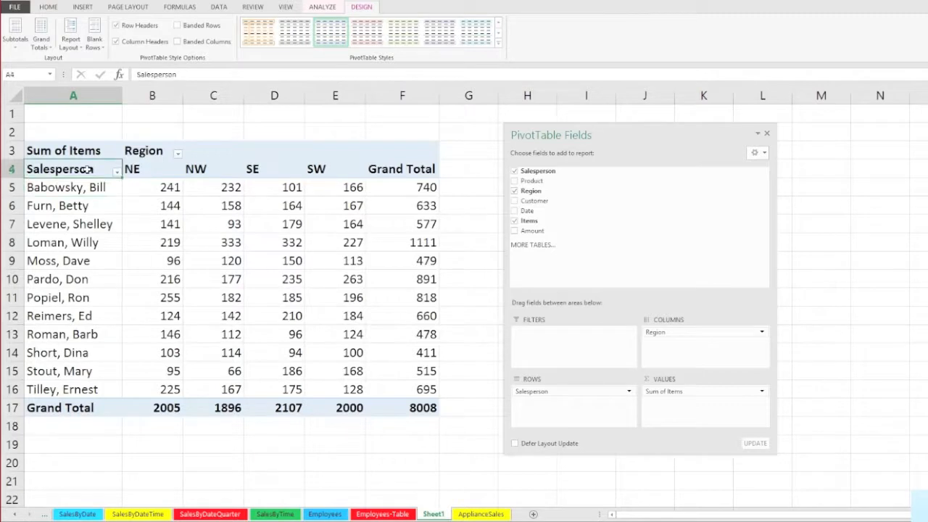
left_click(143, 154)
left_click(82, 169)
left_click(143, 151)
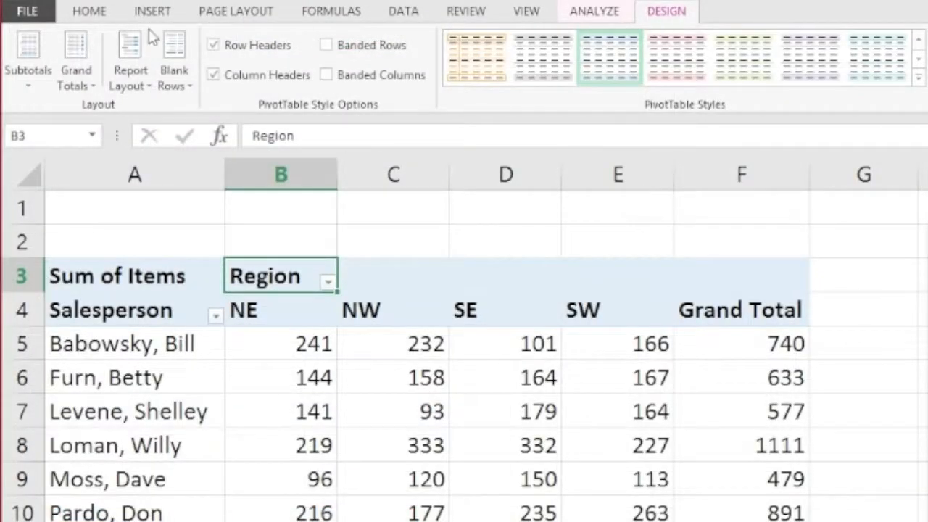
Step: Change the pivot table's report layout to Outline Form
left_click(134, 55)
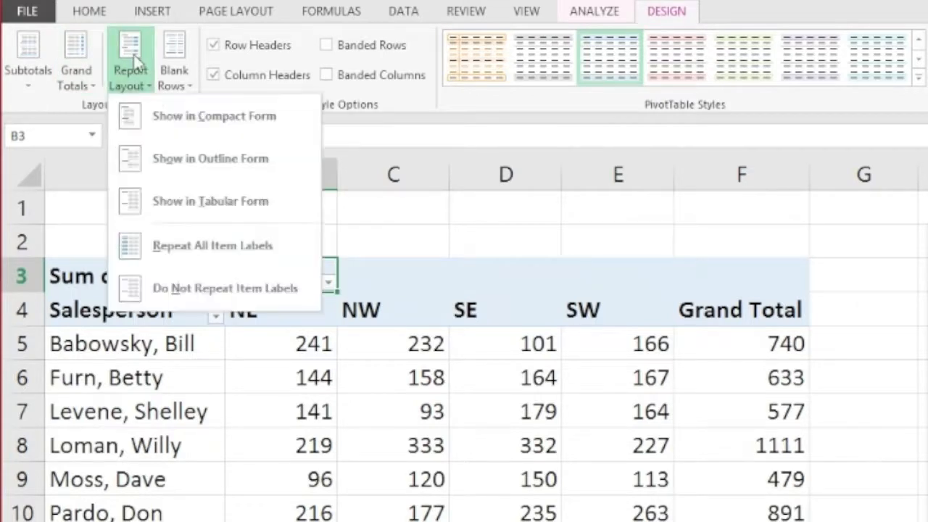
left_click(178, 159)
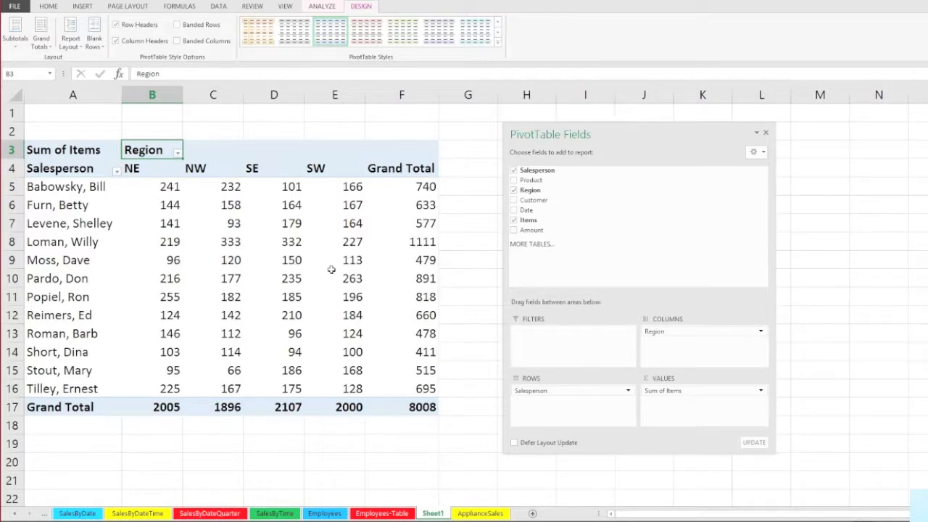
mouse_move(268, 310)
Step: AutoFit all column widths on the sheet, and narrow column B to about half its width
left_click(11, 95)
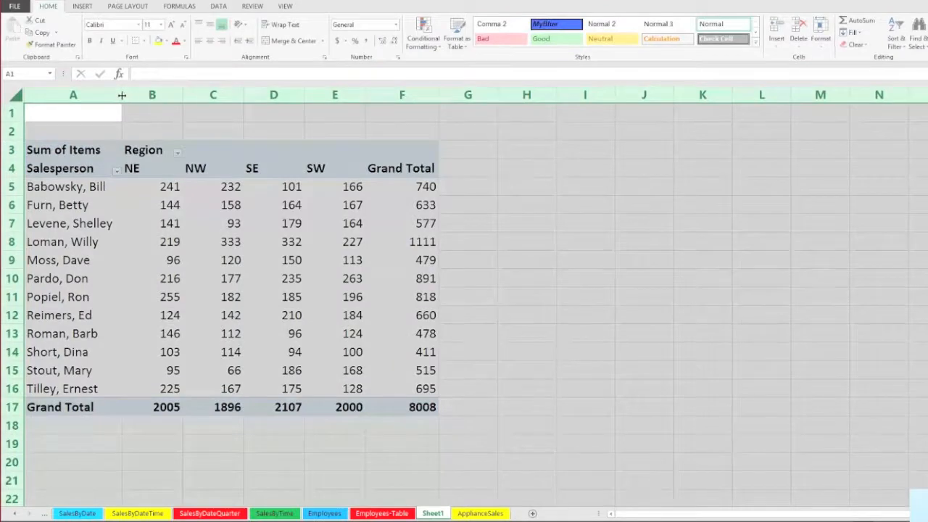
double_click(122, 95)
left_click(204, 208)
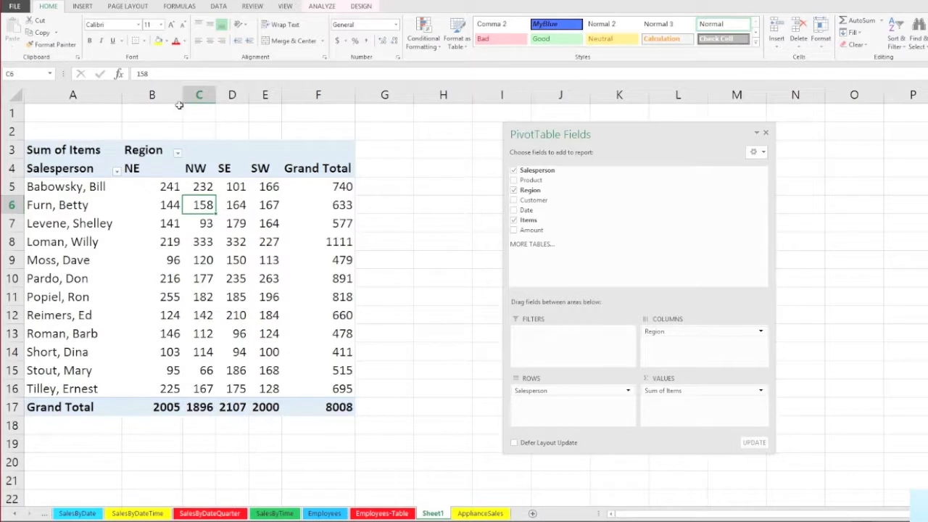
left_click_drag(183, 95, 152, 95)
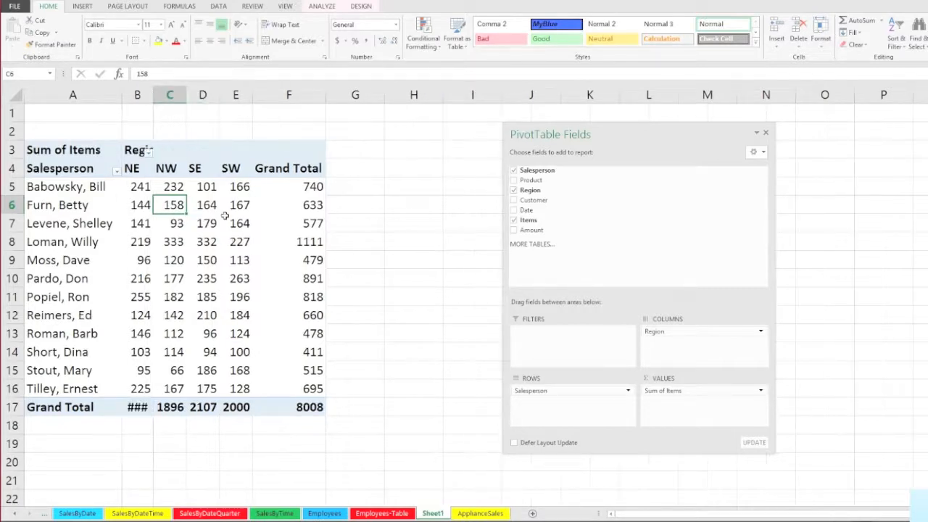
Step: Right-align the region headings in B4:E4 and AutoFit column B so its heading and total fit
left_click_drag(145, 168, 229, 167)
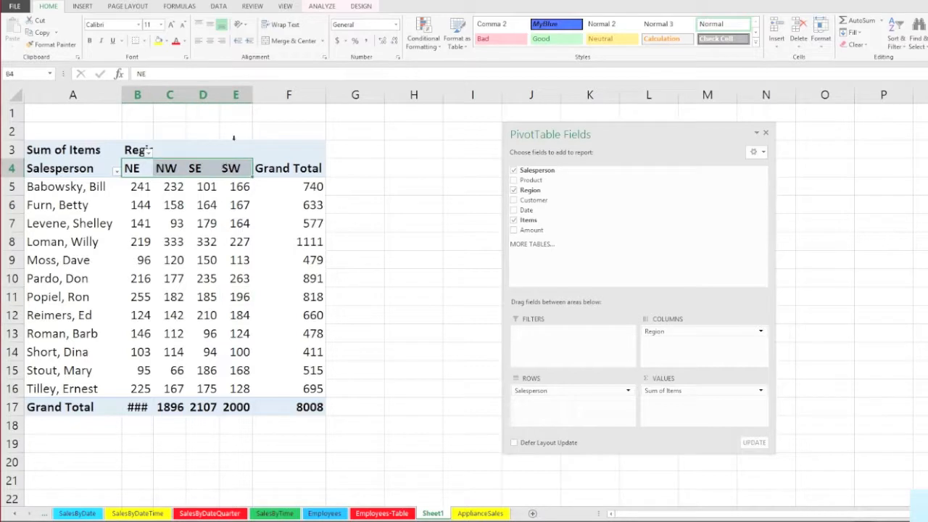
left_click(222, 43)
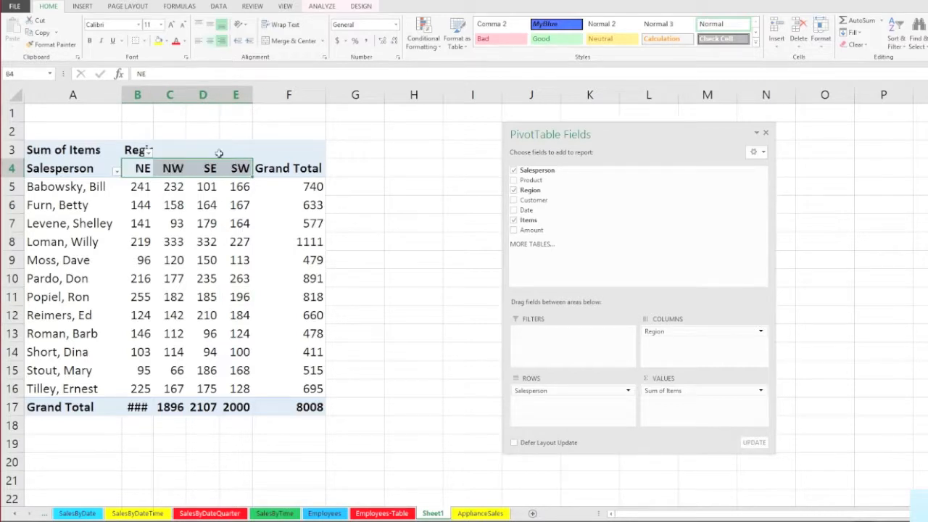
left_click(209, 254)
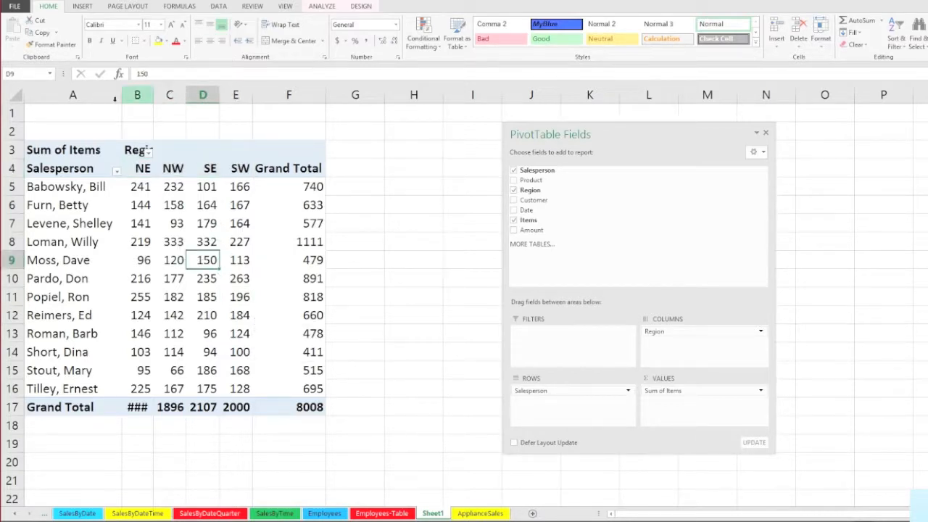
double_click(151, 95)
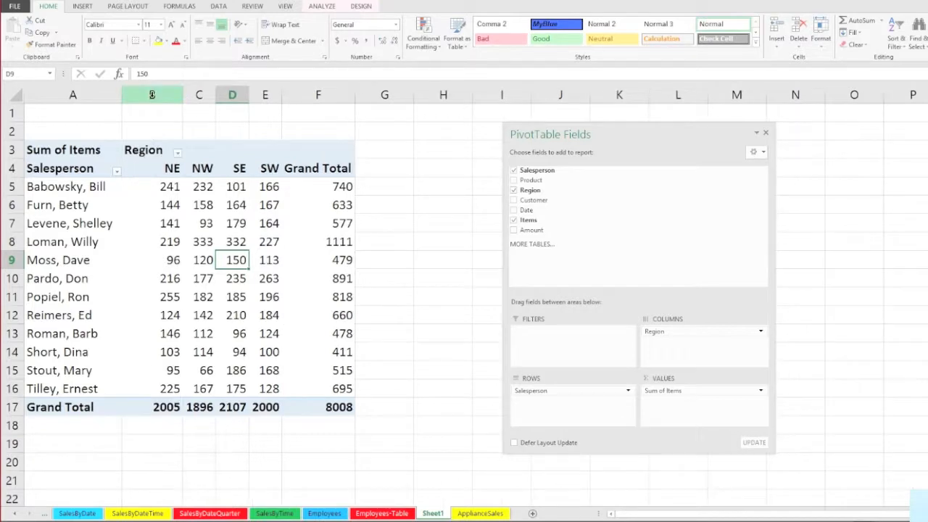
left_click(232, 221)
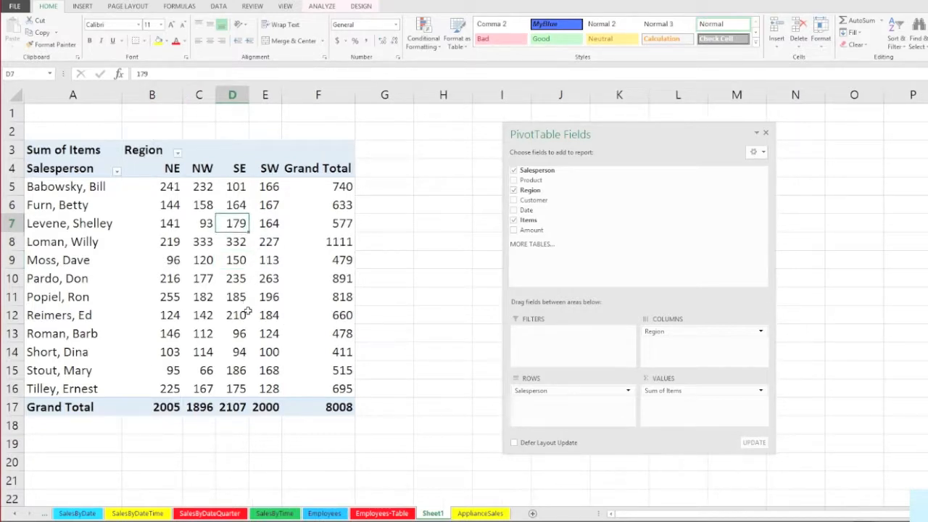
Step: Review the Salesperson heading in A4, the Region heading in B3 and the region names in B4:E4
mouse_move(245, 300)
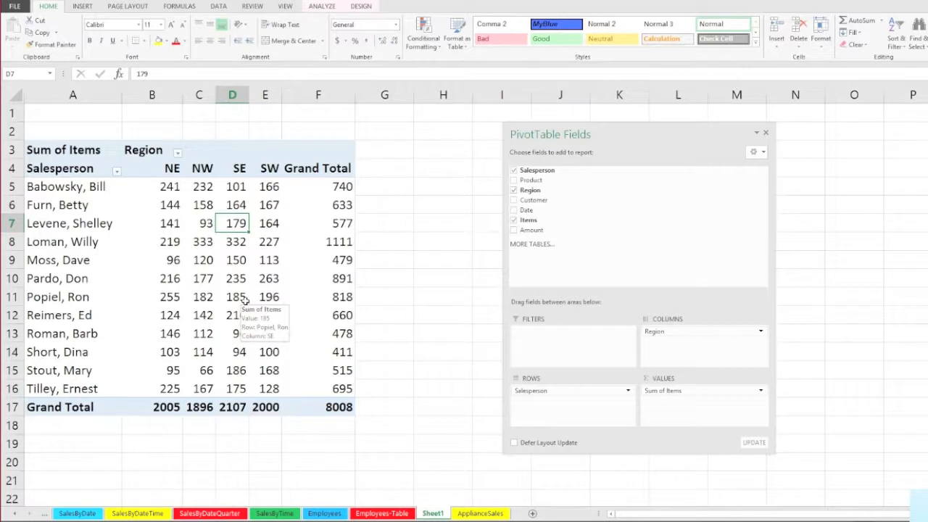
left_click(70, 170)
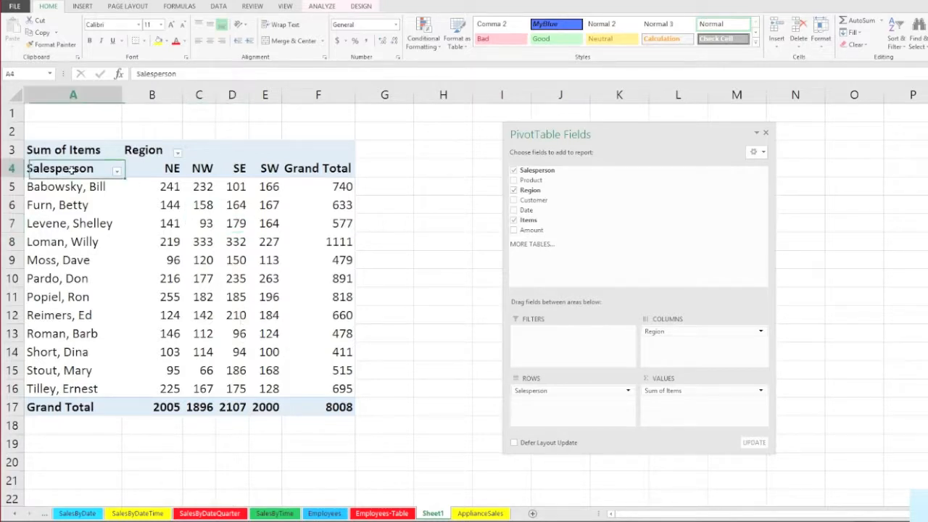
left_click(138, 150)
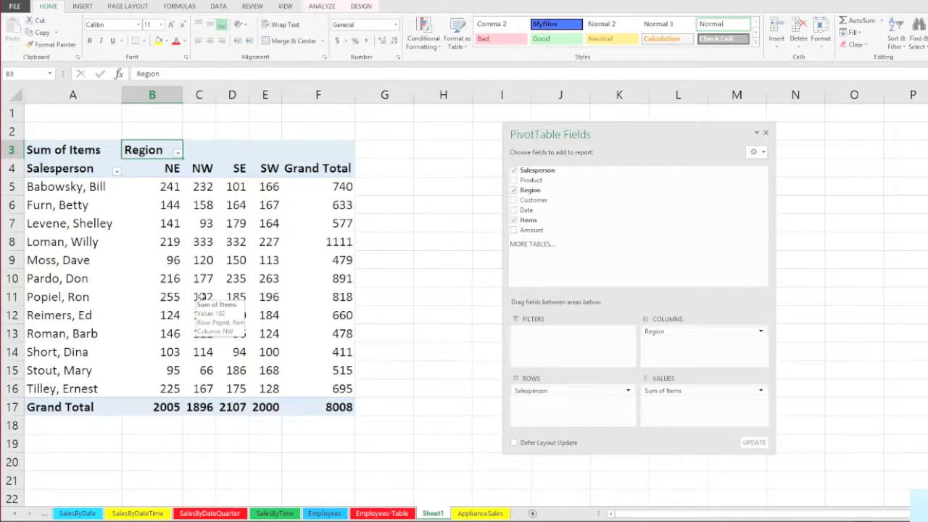
left_click_drag(152, 168, 266, 168)
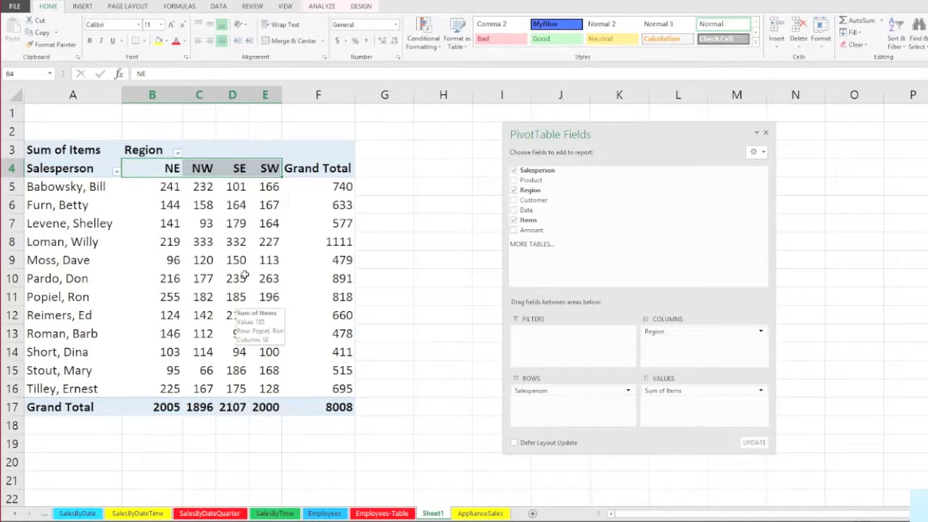
left_click(241, 242)
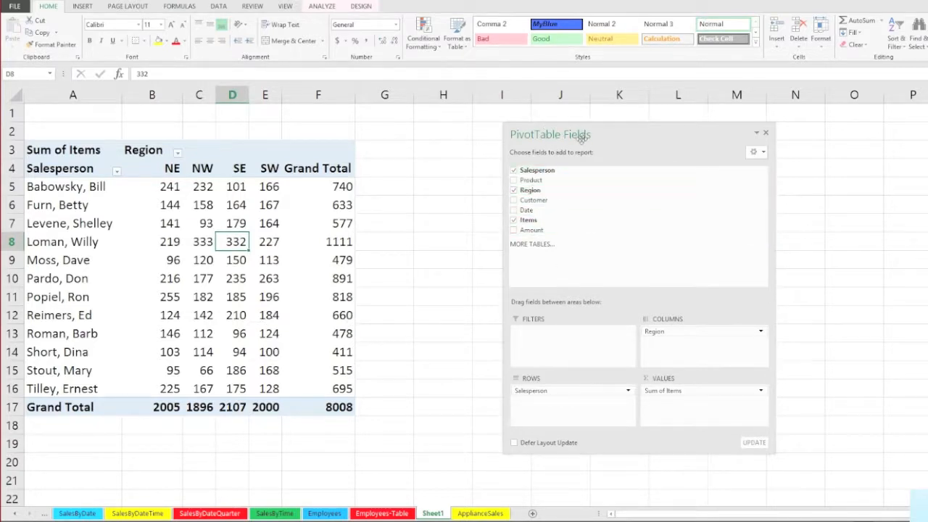
Step: Remove Region from the pivot table, add Product as a second row field, and review the list through its last row
left_click(514, 190)
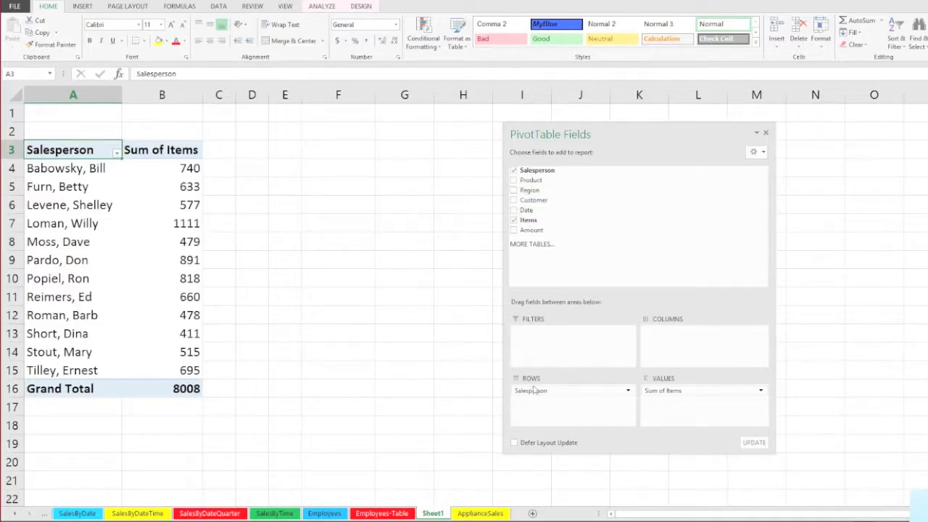
left_click(514, 180)
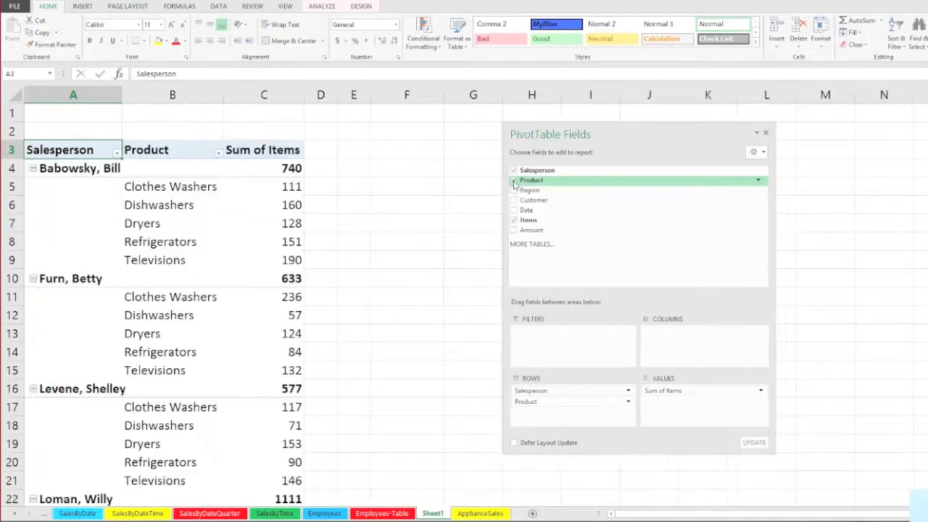
scroll(375, 351, "down", 2)
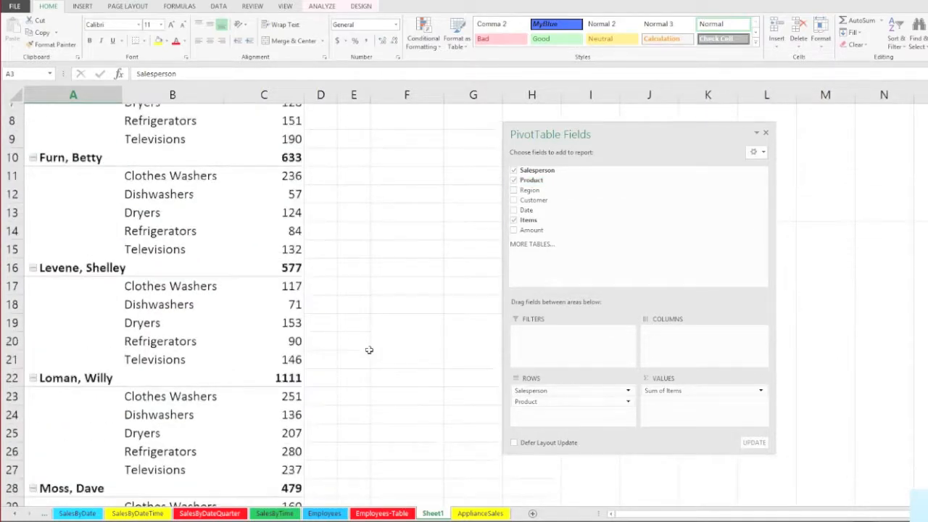
scroll(369, 351, "down", 16)
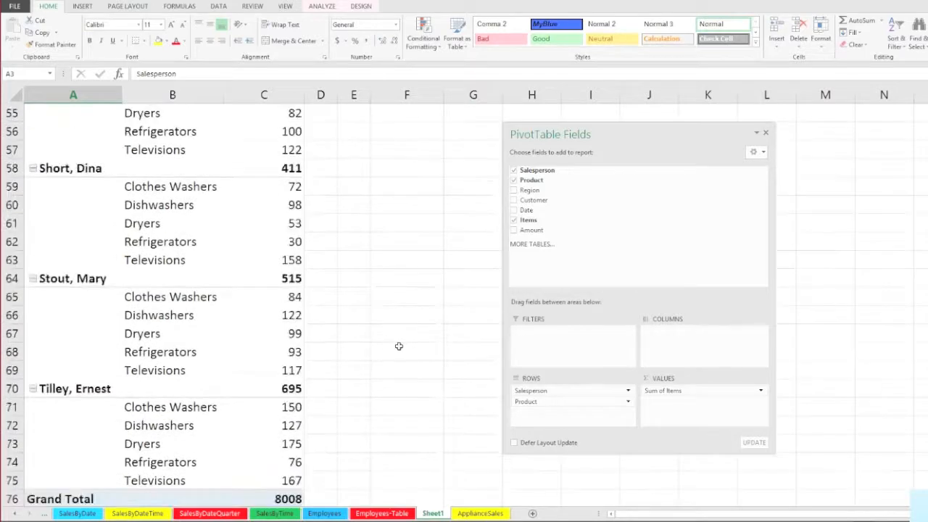
scroll(398, 346, "down", 6)
scroll(401, 360, "up", 6)
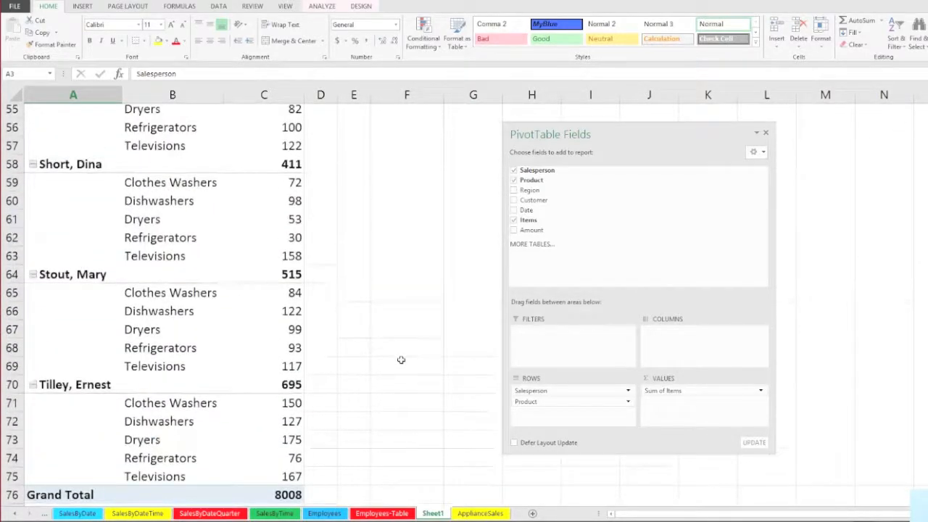
scroll(401, 360, "up", 10)
scroll(399, 356, "up", 8)
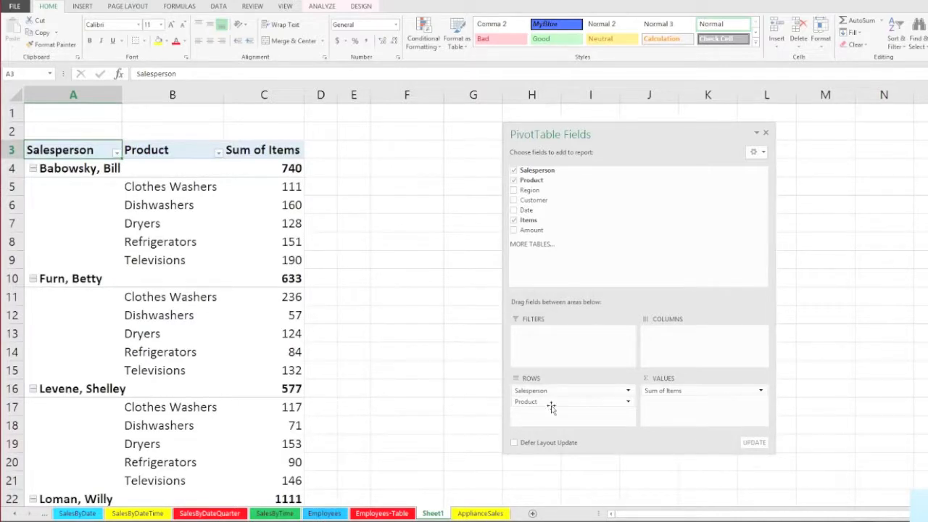
Step: Move the Product field from Rows to Columns and shift the PivotTable Fields pane clear of the table
mouse_move(552, 404)
left_mouse_down()
mouse_move(594, 368)
mouse_move(666, 340)
mouse_move(677, 346)
left_mouse_up()
left_click_drag(532, 135, 754, 132)
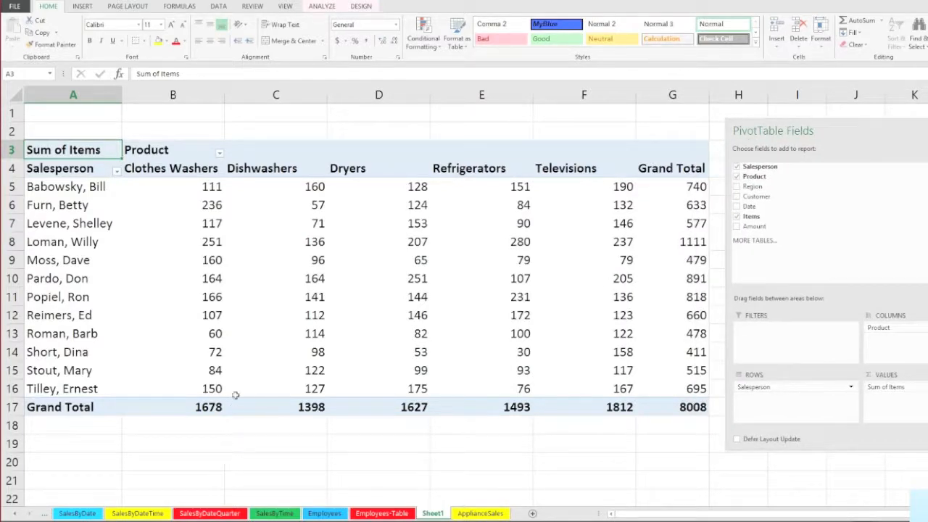
Step: AutoFit all column widths to suit the product headings and figures
left_click(8, 94)
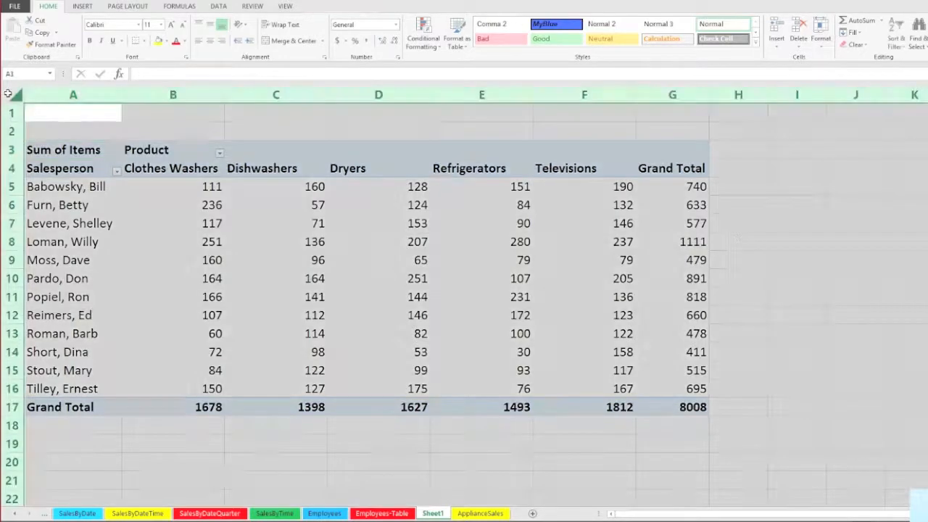
double_click(225, 93)
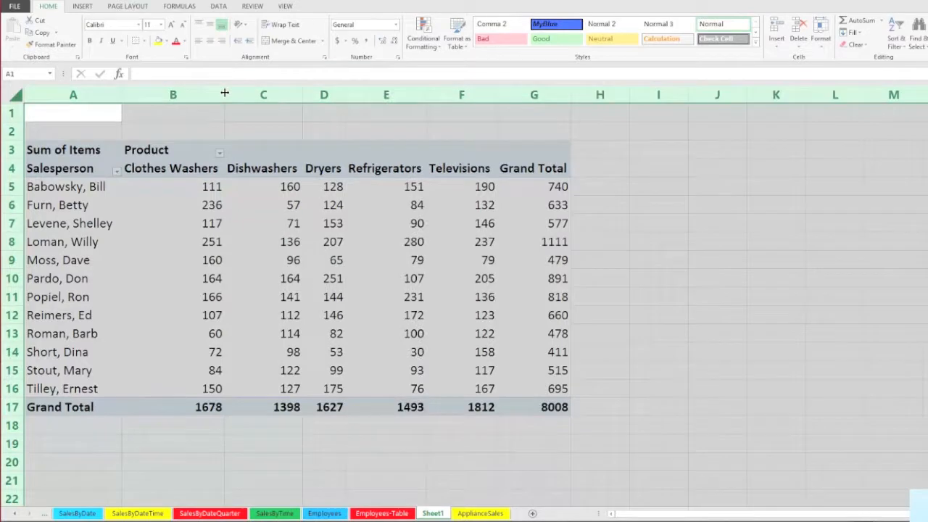
left_click(259, 223)
Step: Angle the product and Grand Total headings in B4:G4 counterclockwise
left_click(323, 174)
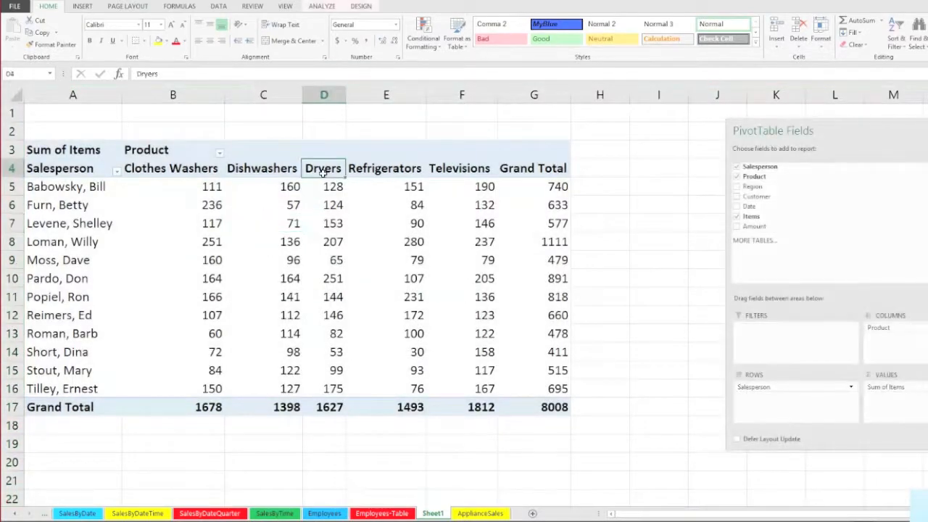
left_click(276, 171)
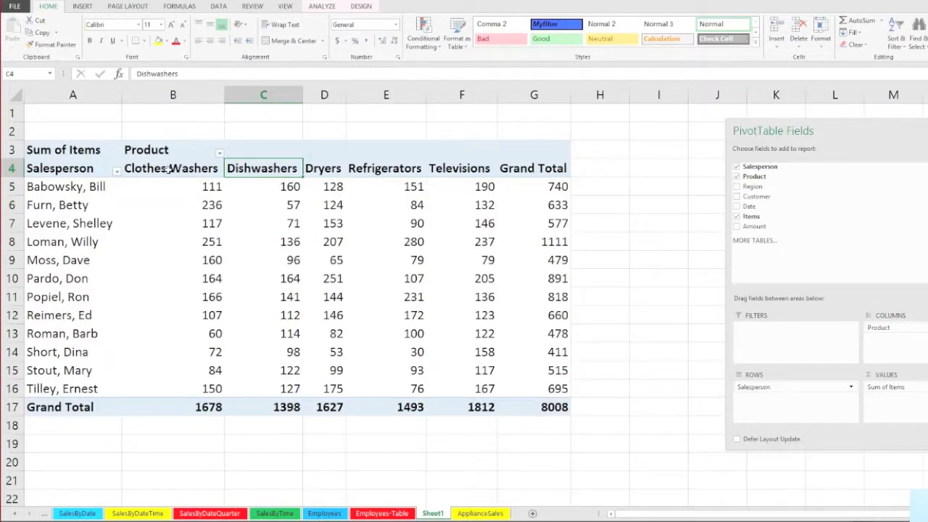
left_click_drag(168, 171, 519, 170)
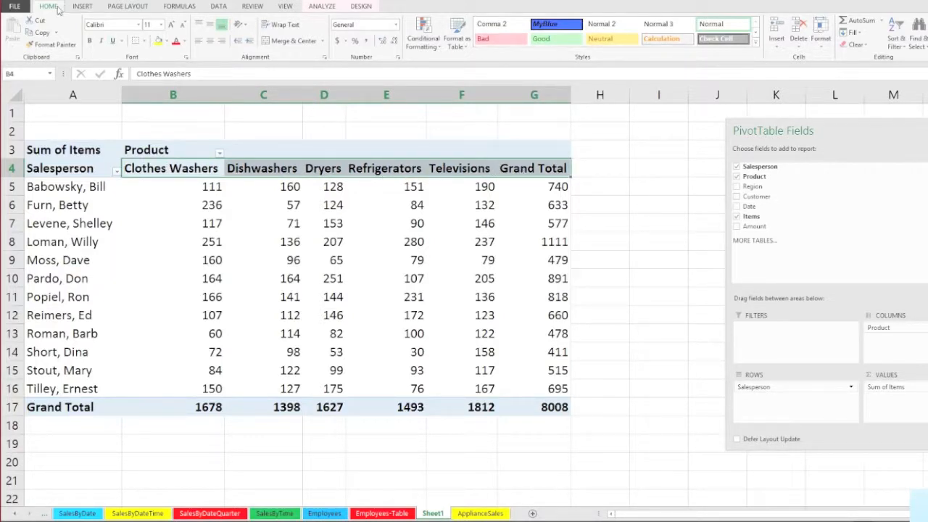
left_click(240, 26)
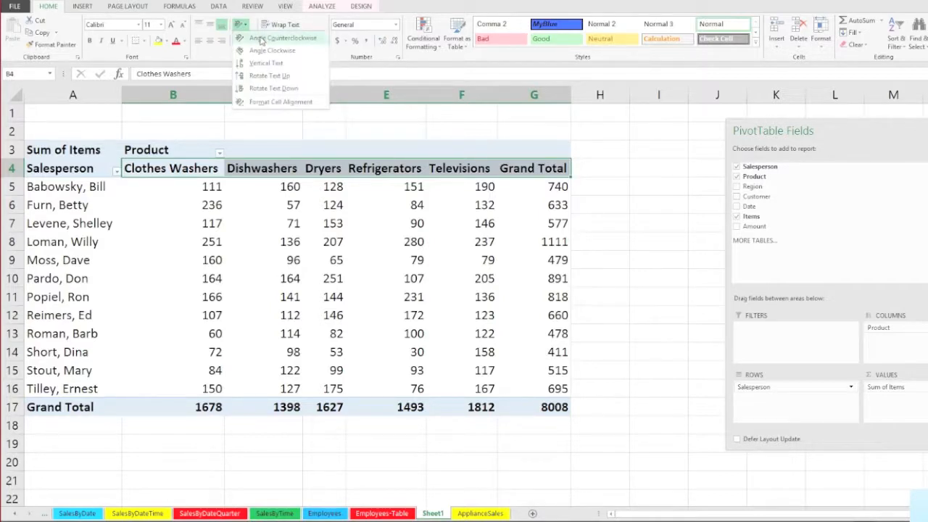
left_click(261, 41)
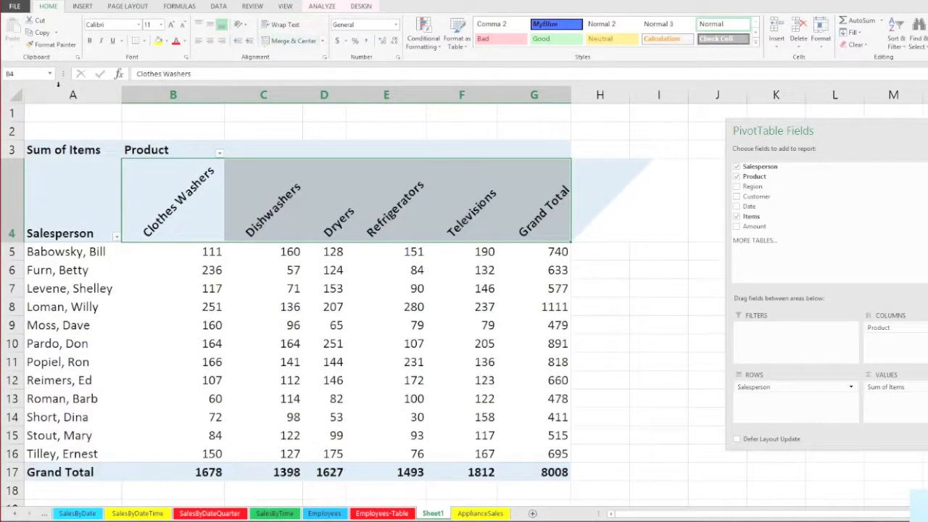
Step: AutoFit all columns to the figures beneath the angled product headings
left_click(15, 94)
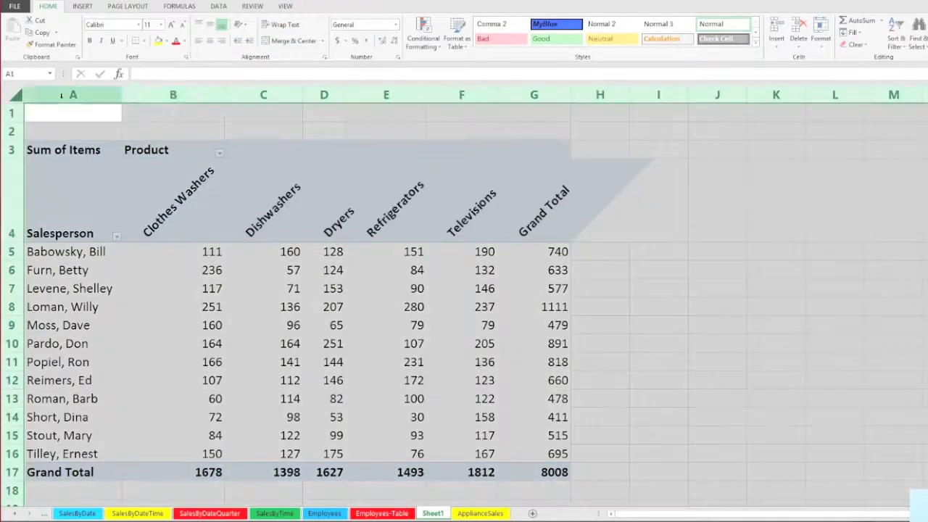
double_click(225, 94)
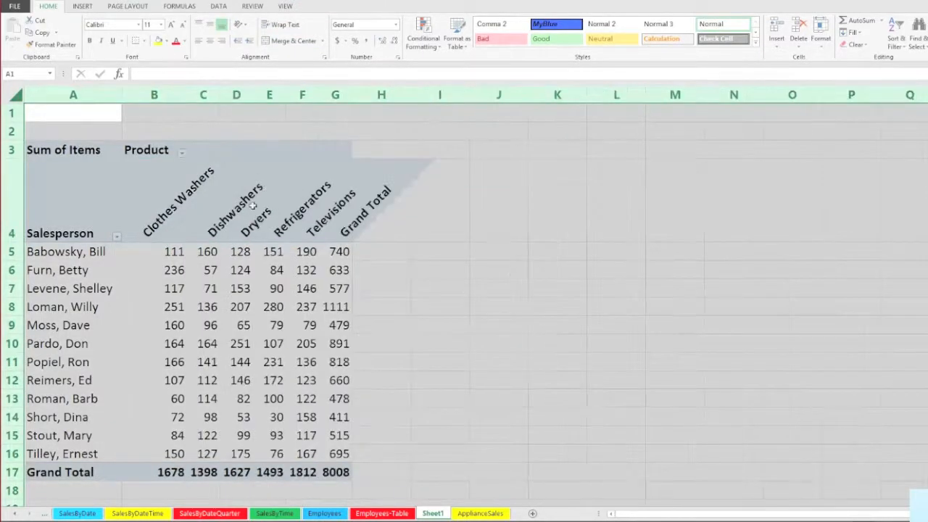
left_click(272, 323)
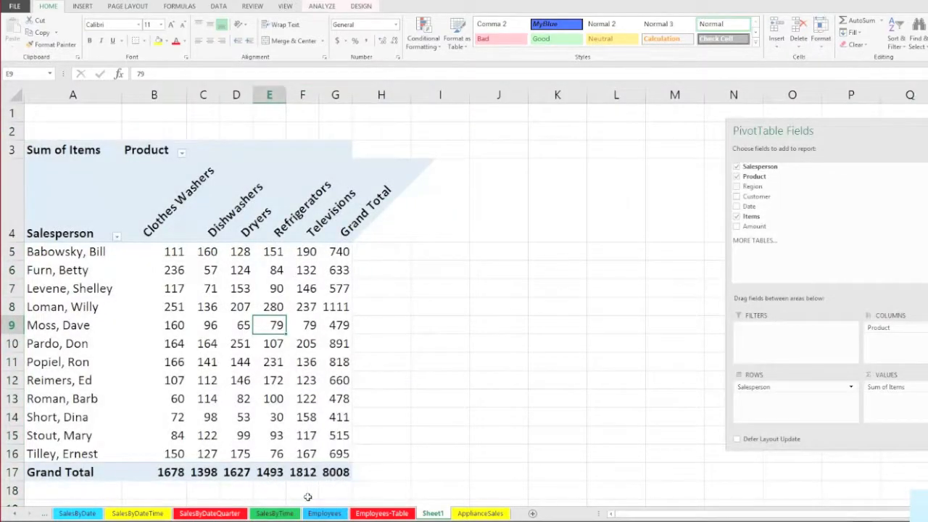
Step: Rotate the headings in B4:G4 to read straight up and try to tighten columns B through G
left_click_drag(148, 230, 331, 235)
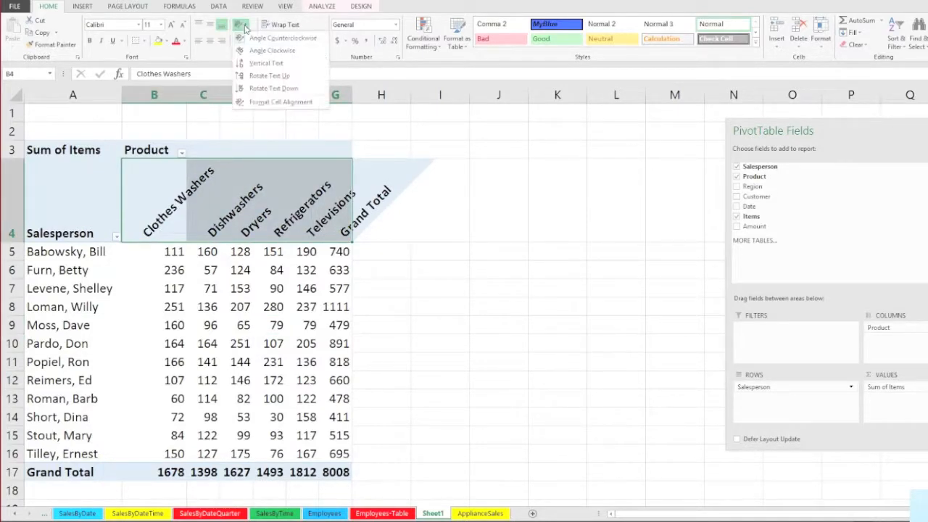
left_click(242, 77)
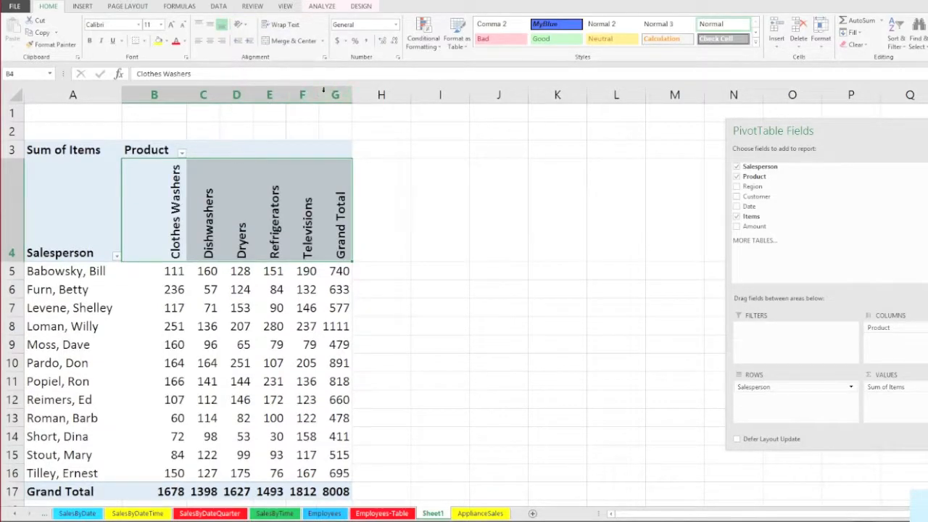
left_click_drag(333, 93, 182, 93)
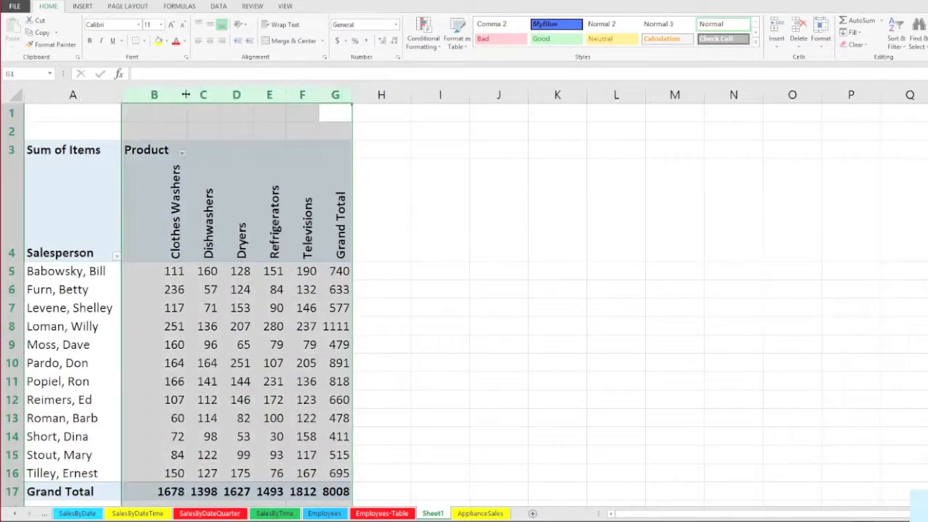
left_click(238, 332)
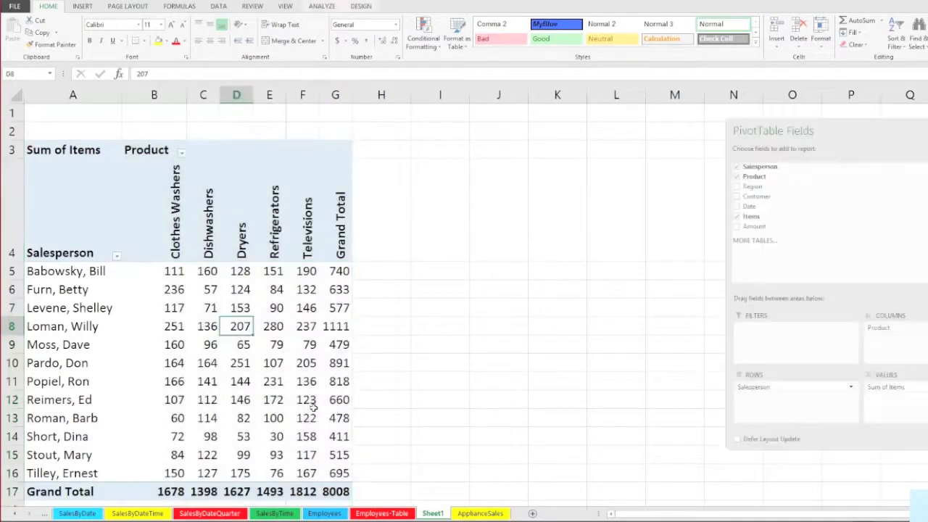
Step: Undo the heading rotation, column narrowing and angled text so the headings in row 4 are horizontal again
scroll(306, 399, "down", 1)
scroll(307, 345, "up", 1)
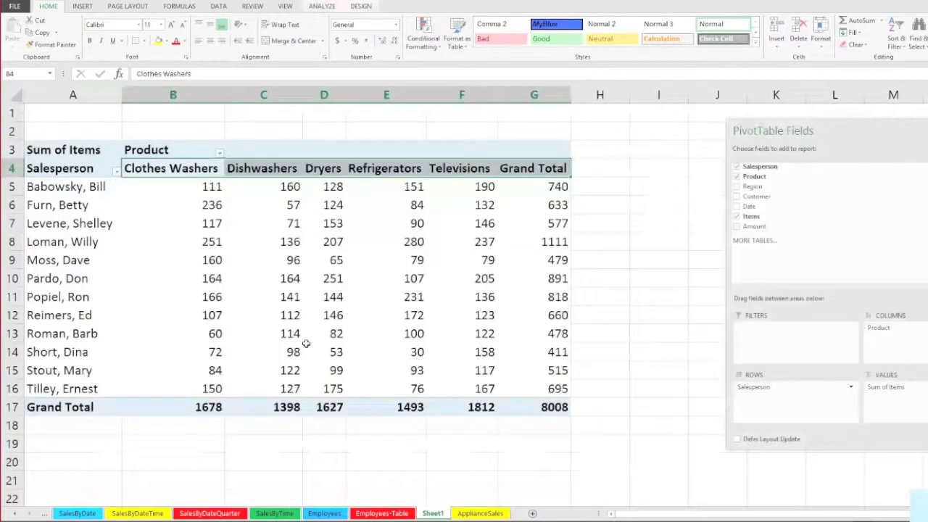
mouse_move(306, 344)
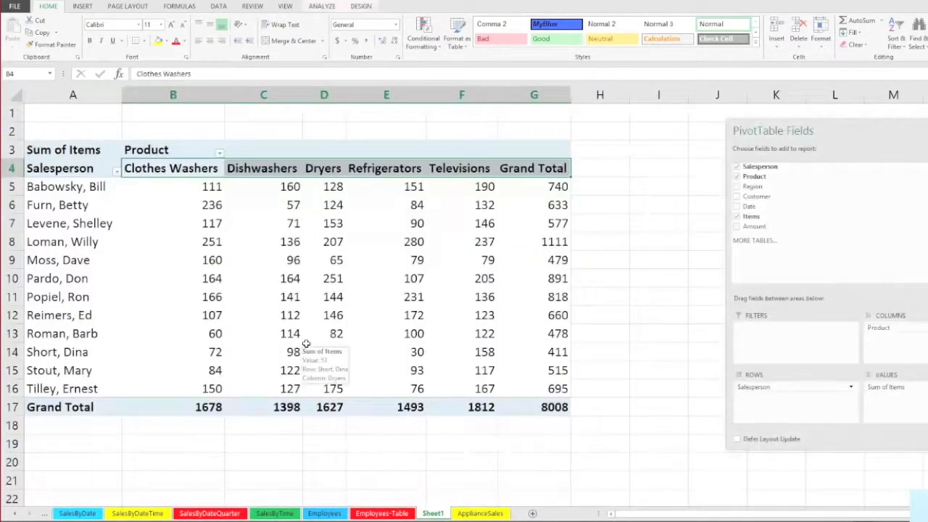
left_click(343, 225)
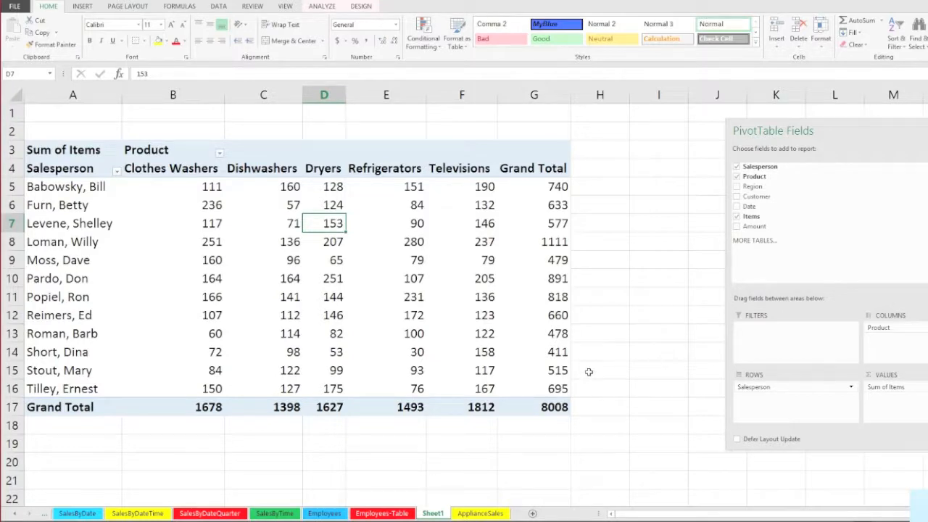
left_click(338, 260)
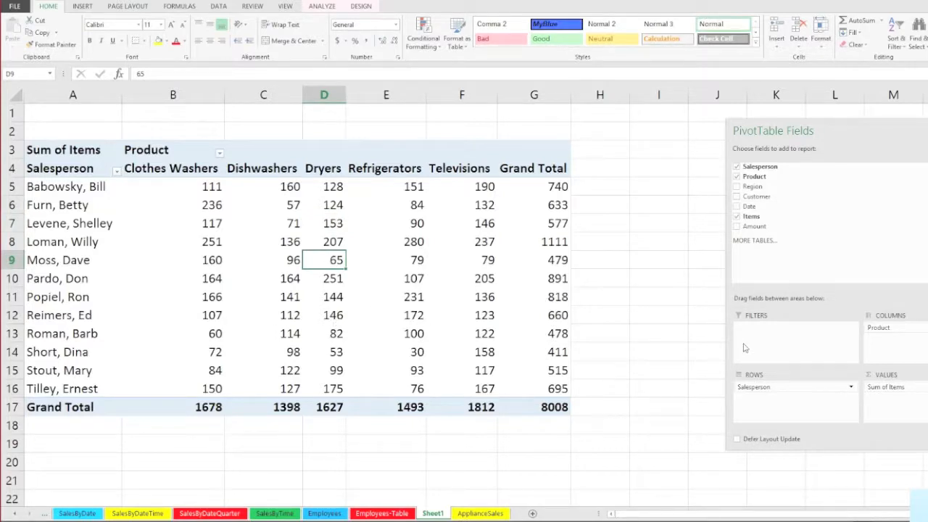
Step: Replace Product with Customer in the Columns area and move the PivotTable Fields pane clear of the table
left_click_drag(826, 129, 712, 126)
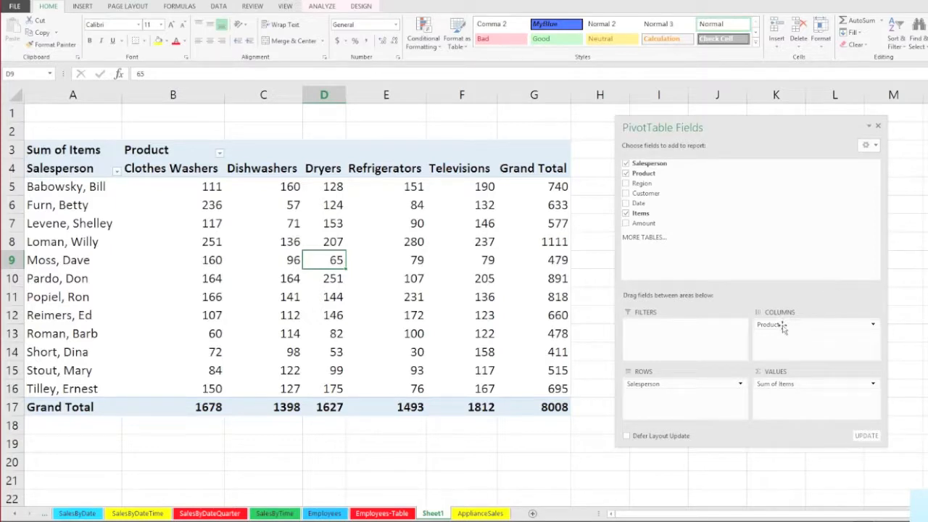
left_click_drag(781, 326, 916, 336)
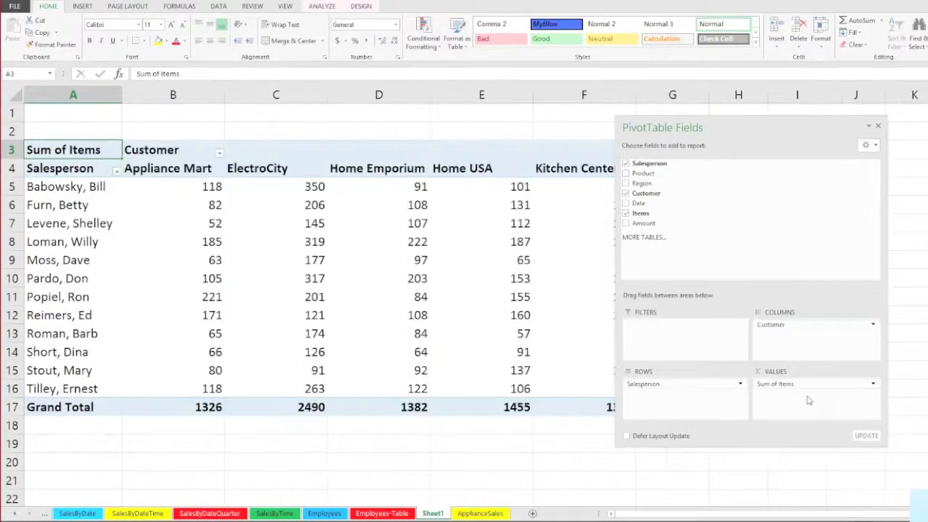
left_click_drag(647, 129, 777, 128)
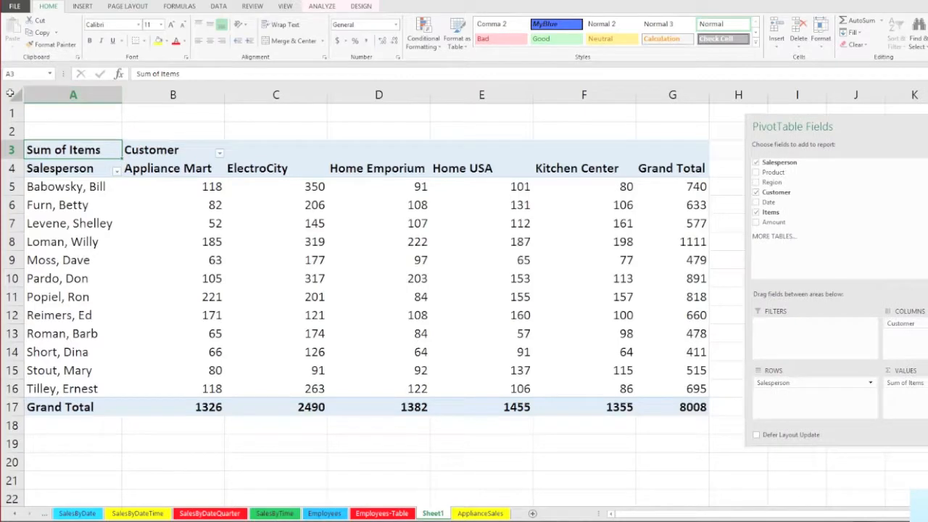
Step: AutoFit all columns to the customer headings and bring the PivotTable Fields pane closer to the table
left_click(15, 94)
double_click(121, 95)
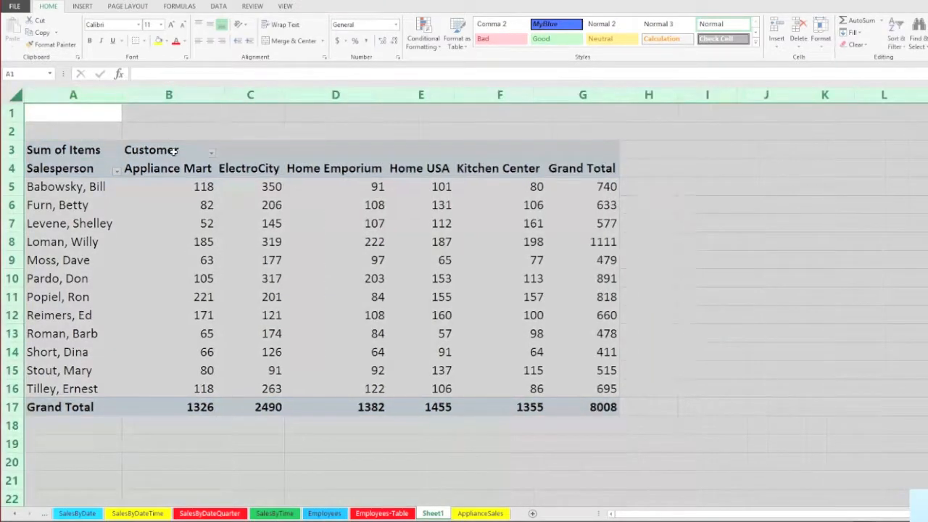
left_click(227, 224)
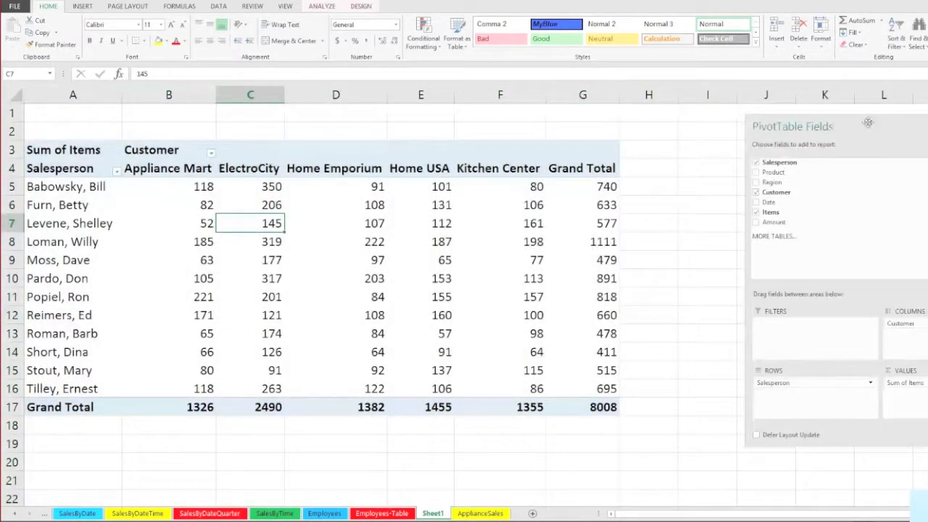
left_click_drag(864, 126, 781, 119)
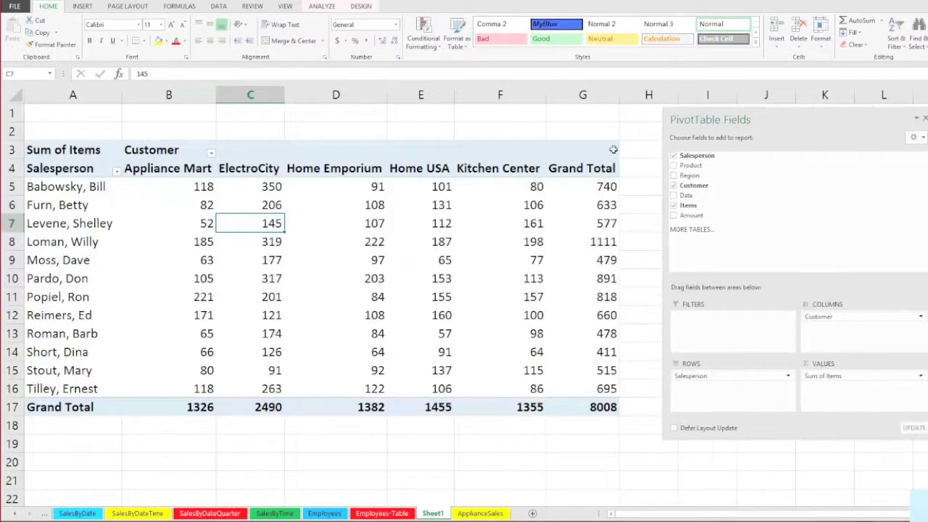
Step: Replace Salesperson with Region as the row field and AutoFit all columns
mouse_move(541, 298)
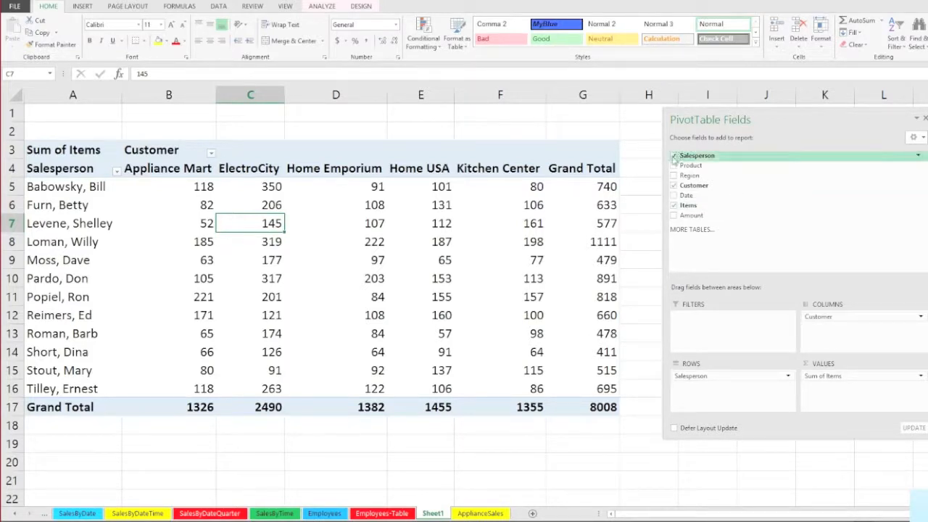
left_click(674, 157)
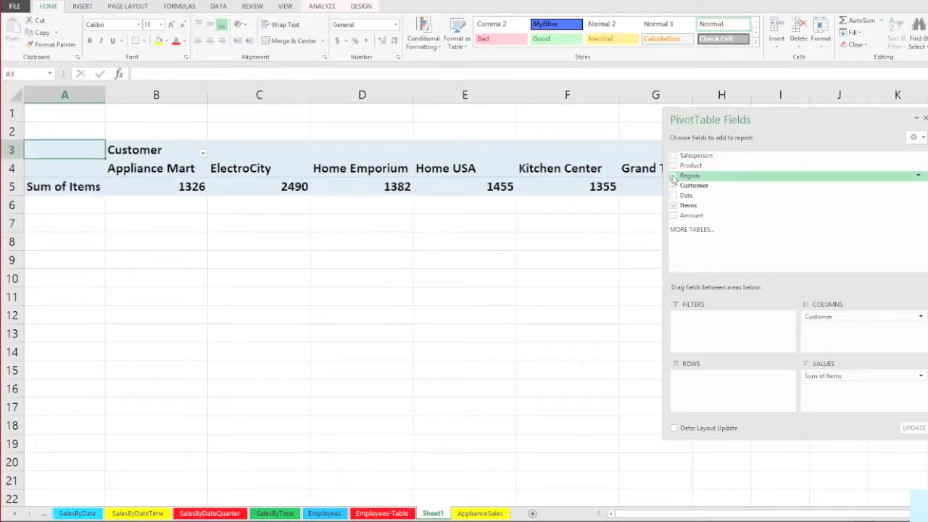
left_click(674, 179)
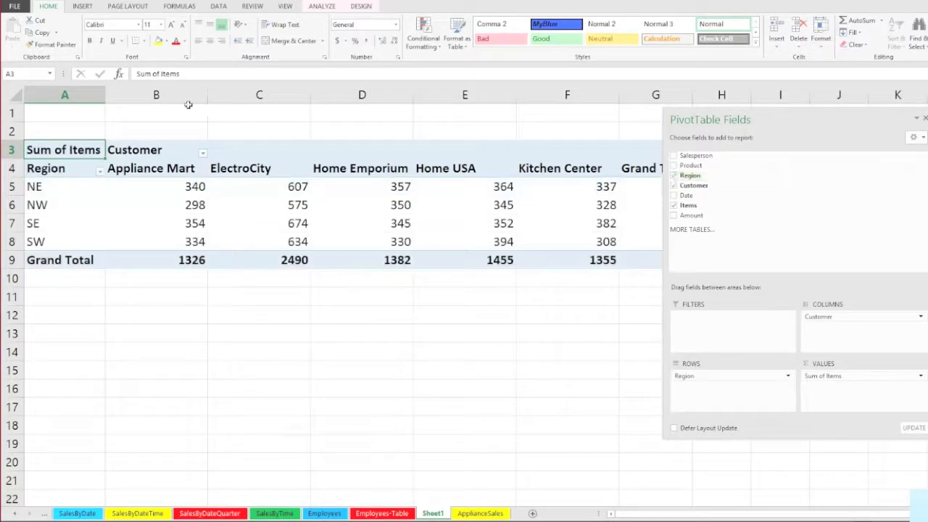
left_click(13, 92)
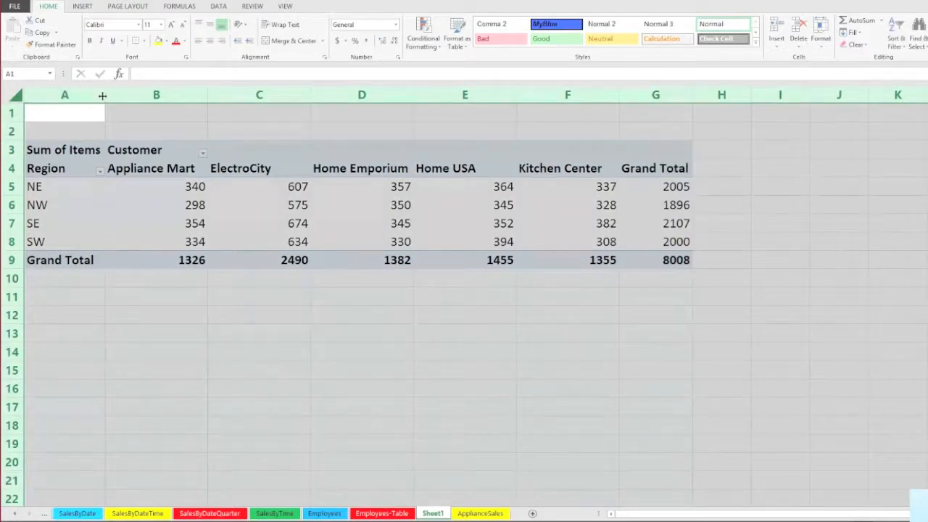
double_click(105, 95)
left_click(169, 211)
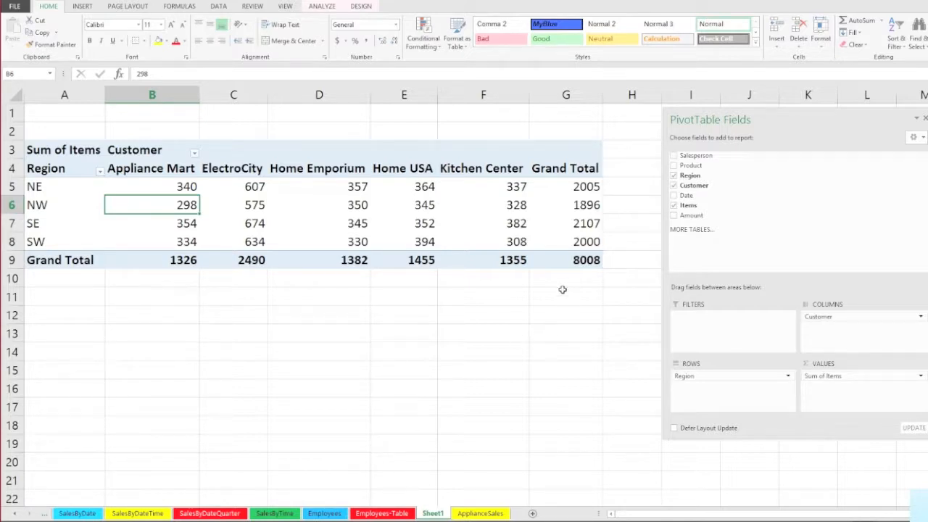
Step: Select the table range A4:G9, and swap the fields by placing Customer in Rows and Region in Columns
mouse_move(562, 259)
left_click_drag(563, 259, 59, 169)
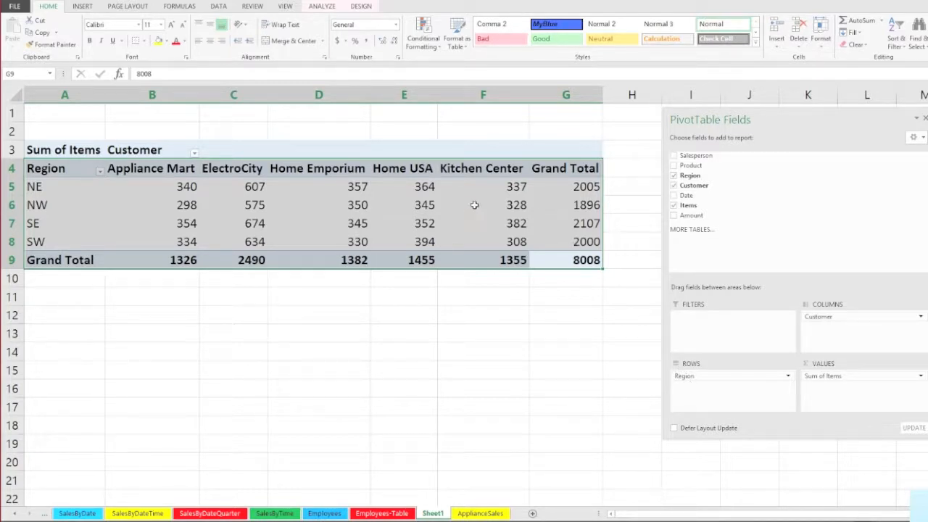
mouse_move(473, 204)
left_click(826, 319)
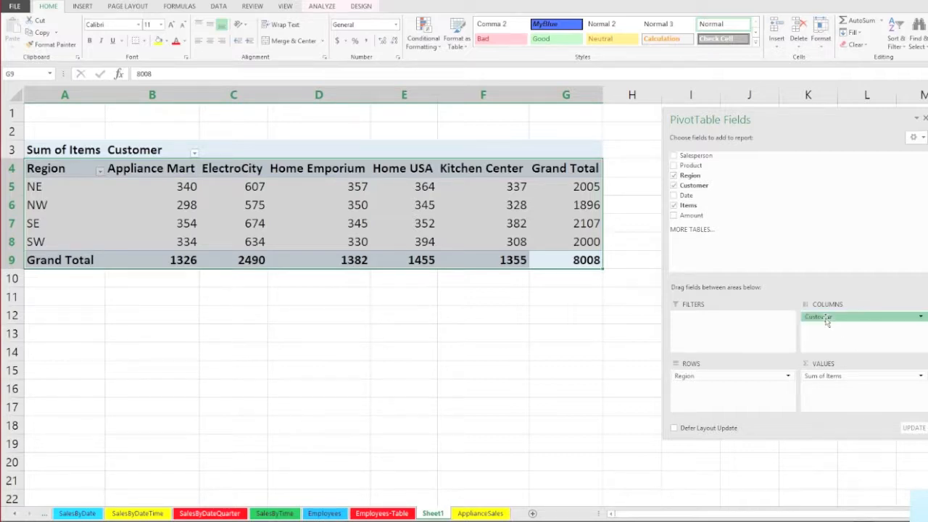
left_click_drag(826, 322, 723, 398)
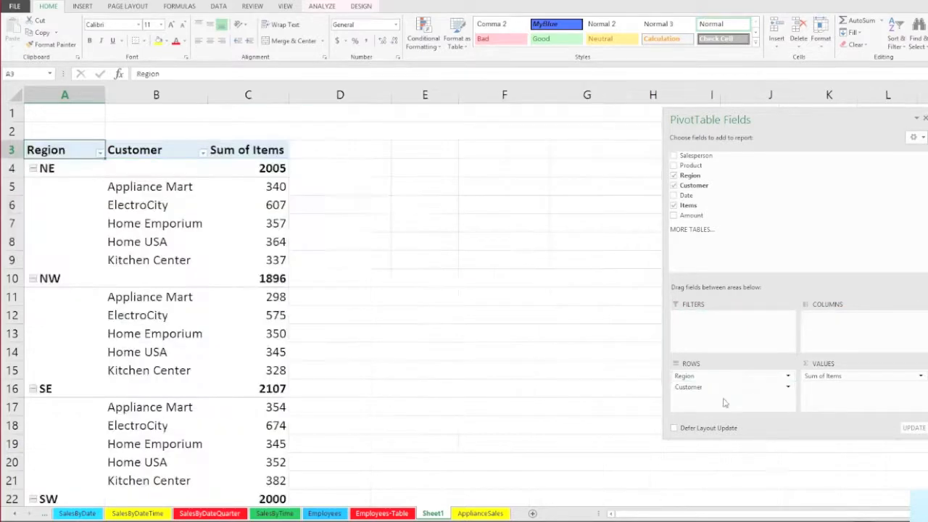
left_click_drag(707, 377, 831, 331)
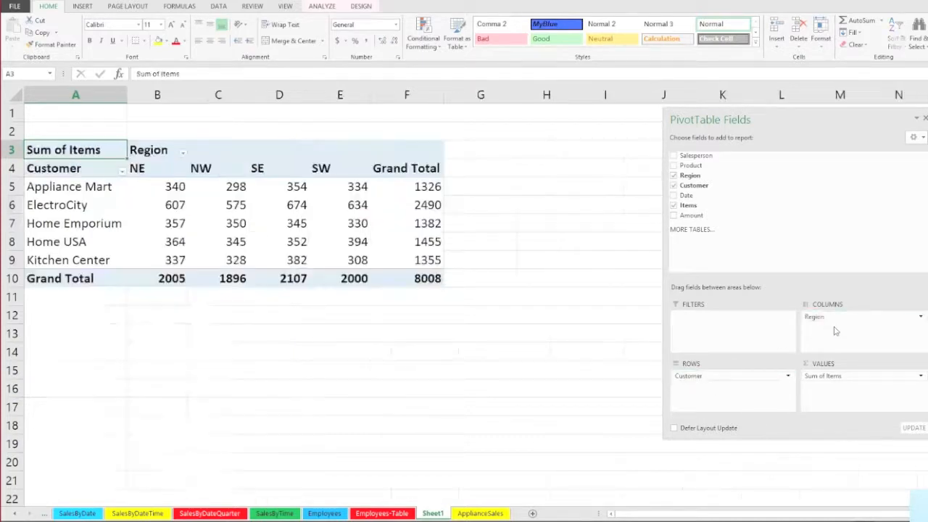
Step: AutoFit all columns of the customer-by-region table
left_click(13, 96)
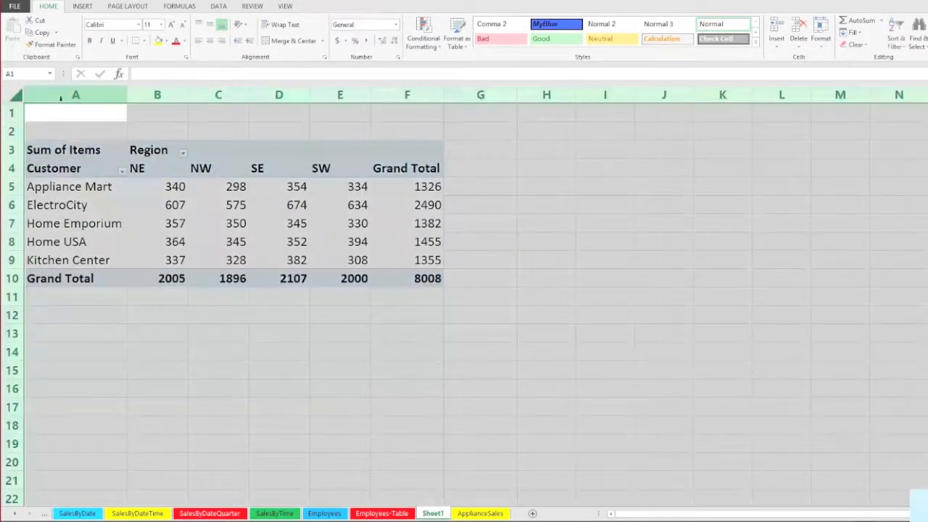
double_click(126, 94)
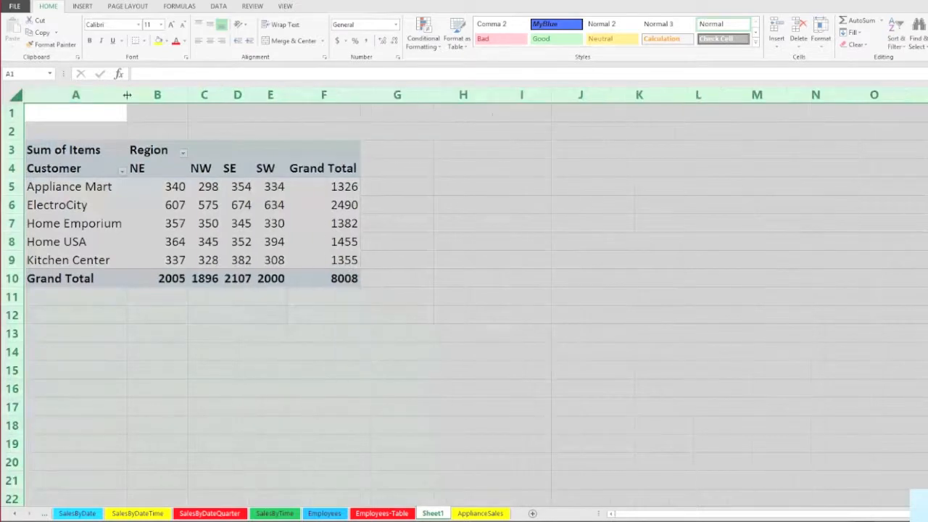
left_click(170, 203)
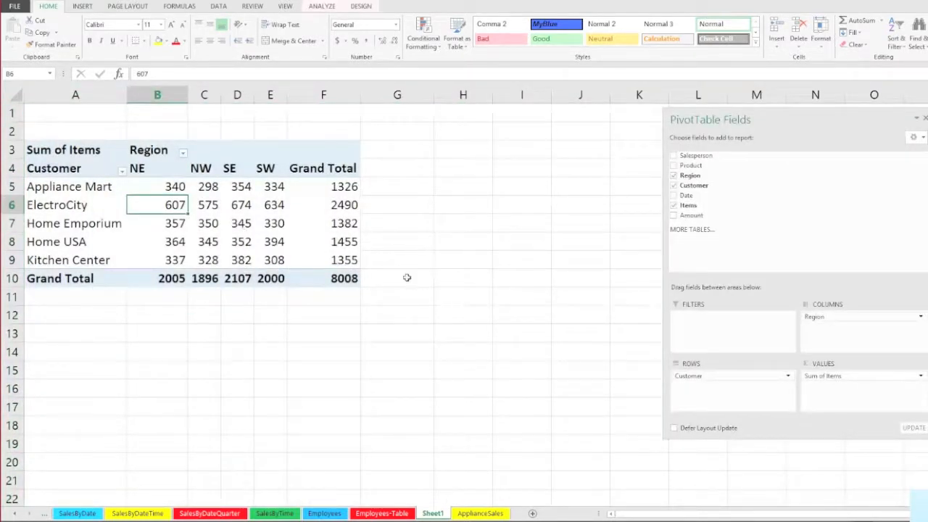
left_click(270, 223)
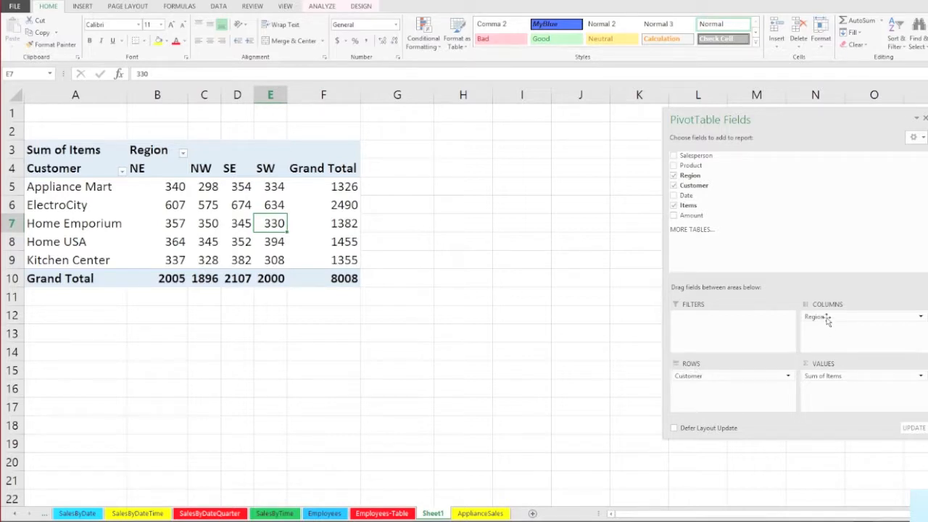
Step: Move Region from Columns to Rows beneath Customer and review the list down to its end
left_click_drag(828, 321, 712, 392)
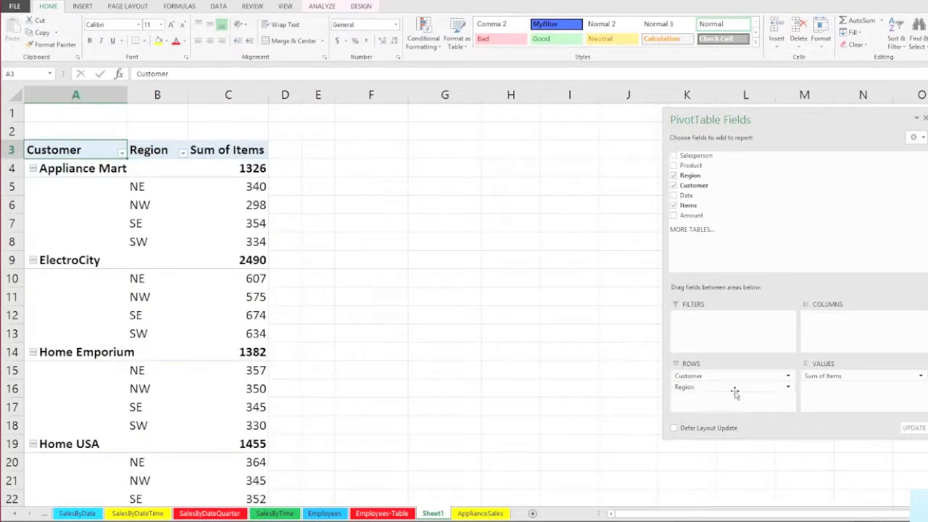
scroll(194, 337, "down", 7)
scroll(218, 355, "up", 7)
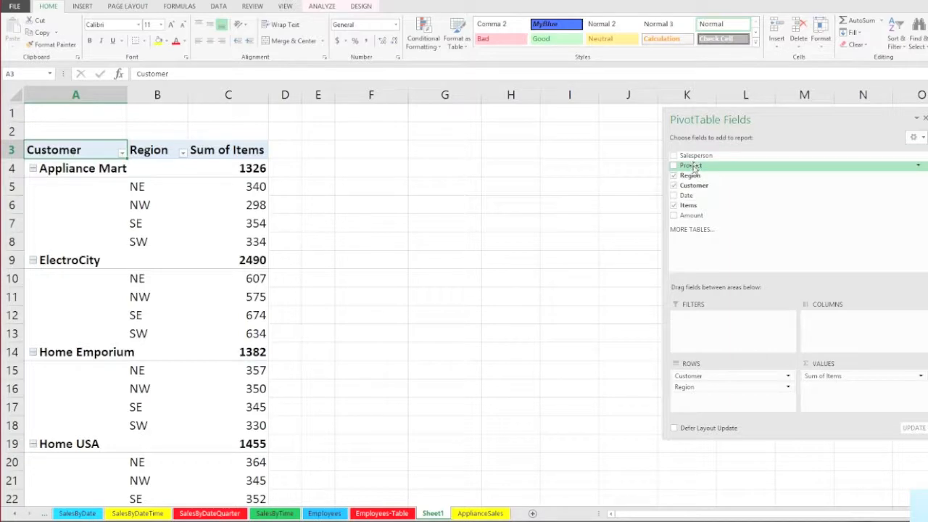
Step: Add Product to the Columns area to break down each customer and region by product
left_click_drag(693, 167, 849, 330)
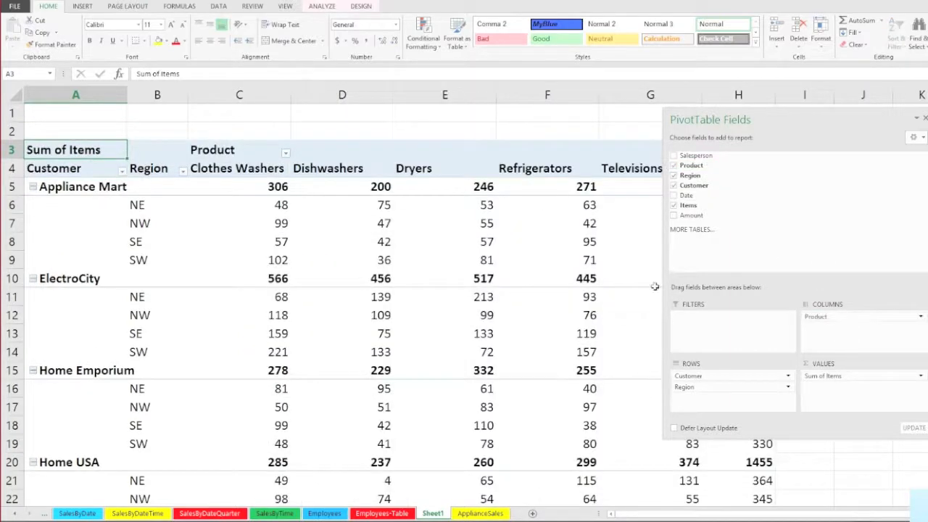
scroll(254, 294, "down", 1)
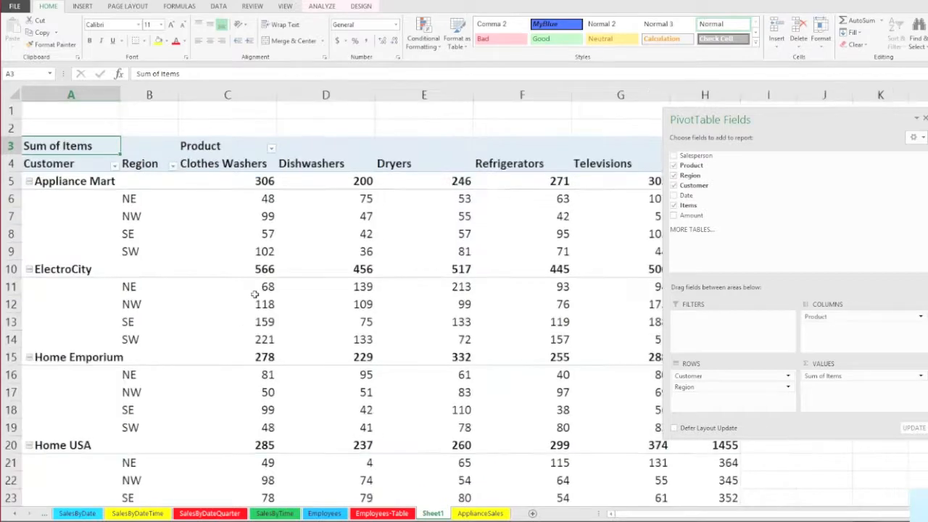
scroll(254, 294, "down", 1)
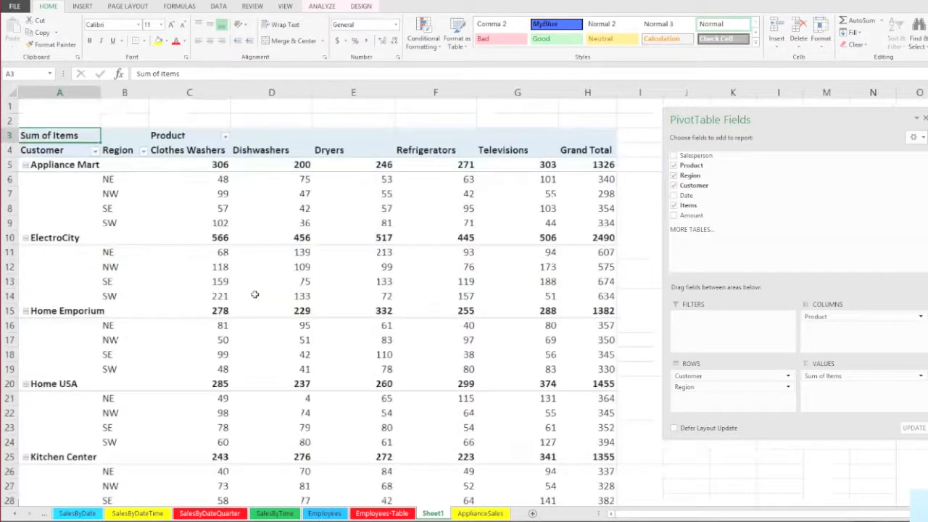
Step: Review the items breakdown by customer, region and product from the headings down to the Grand Total row
scroll(255, 294, "down", 1)
scroll(602, 456, "up", 1)
scroll(602, 458, "down", 1)
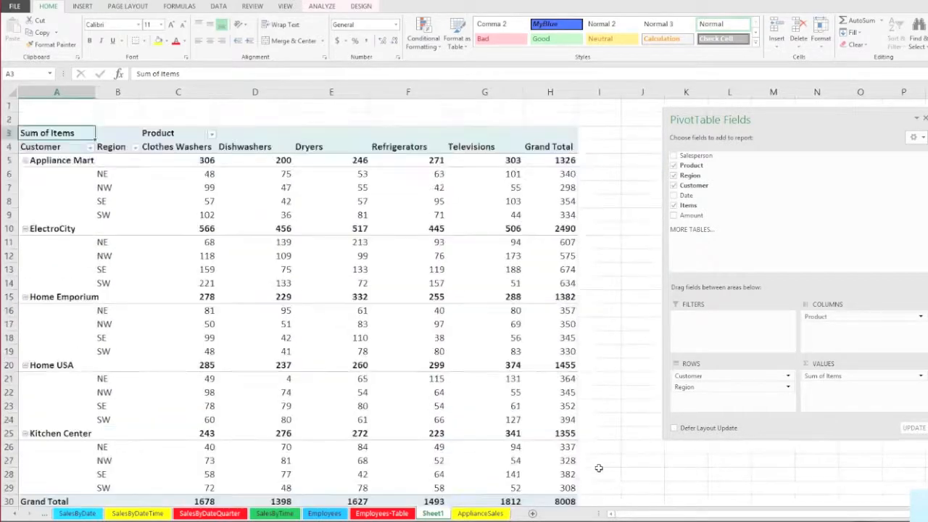
scroll(611, 447, "down", 2)
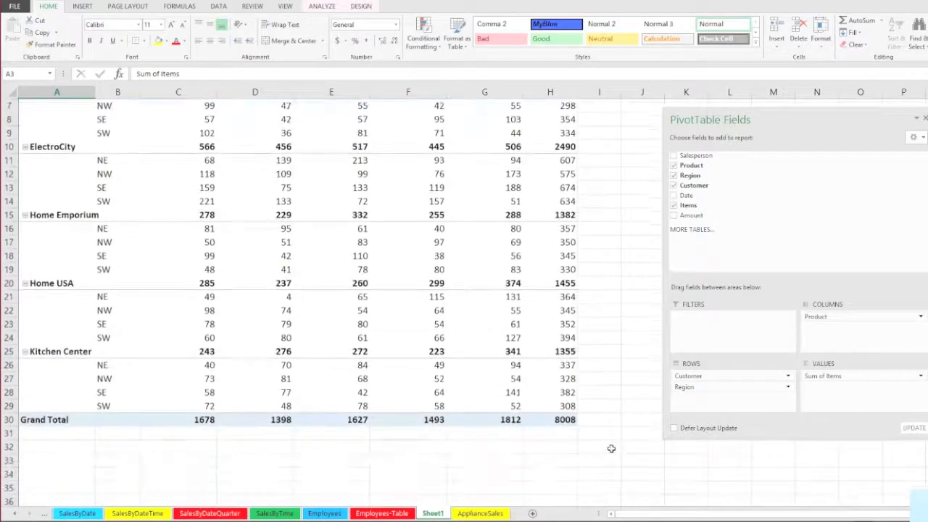
scroll(611, 446, "up", 2)
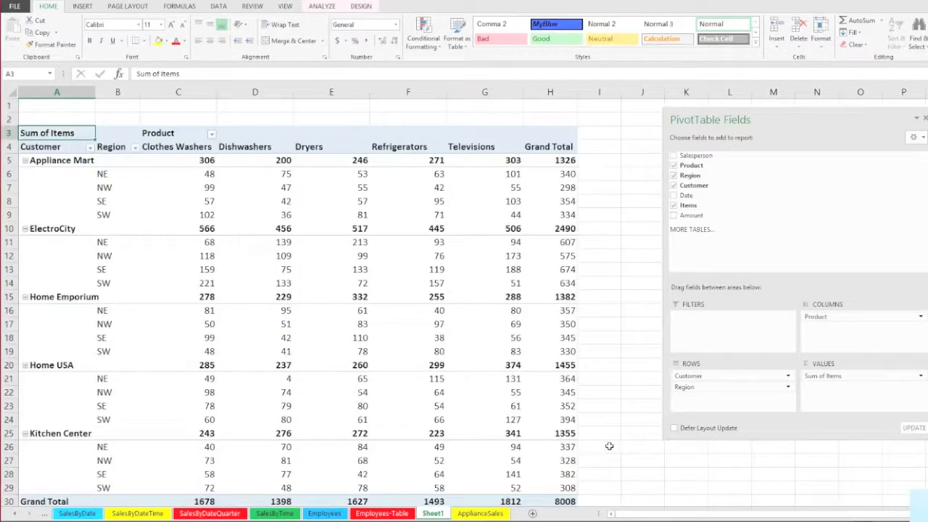
scroll(610, 446, "down", 1)
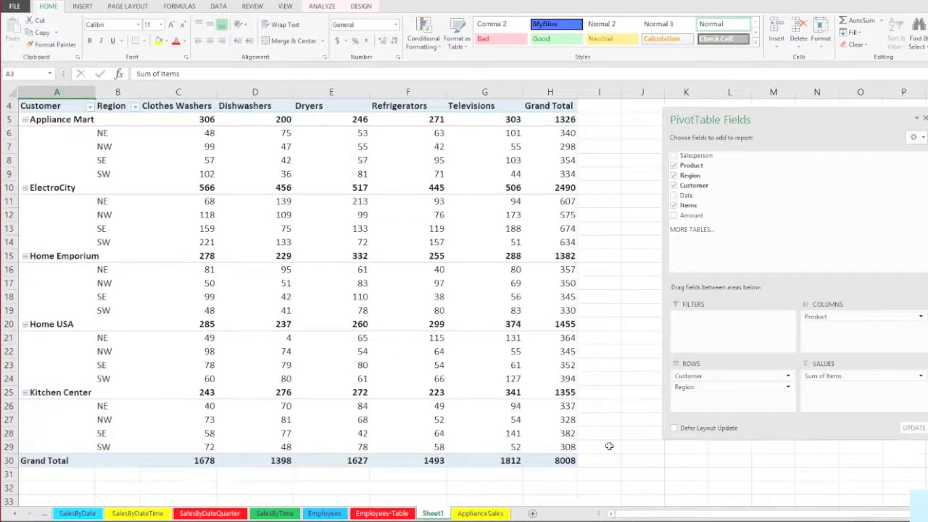
scroll(609, 446, "up", 1)
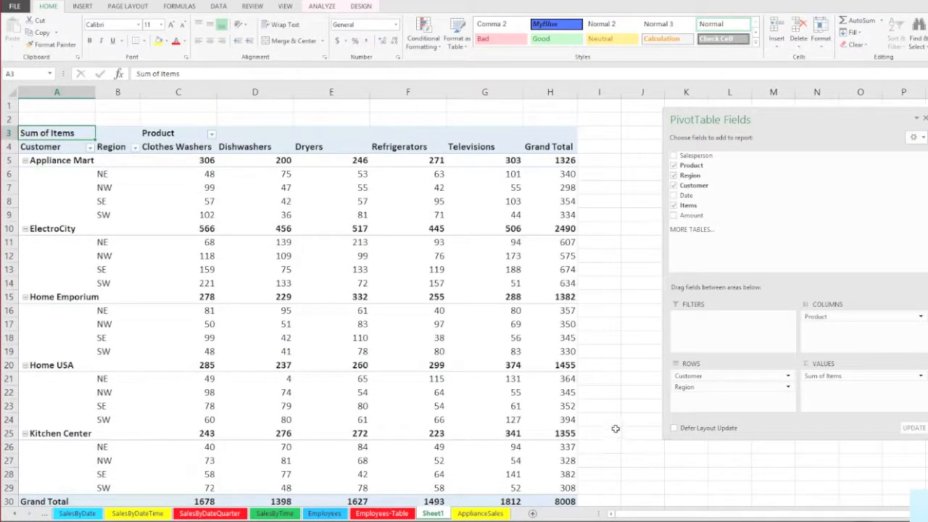
scroll(612, 416, "down", 1)
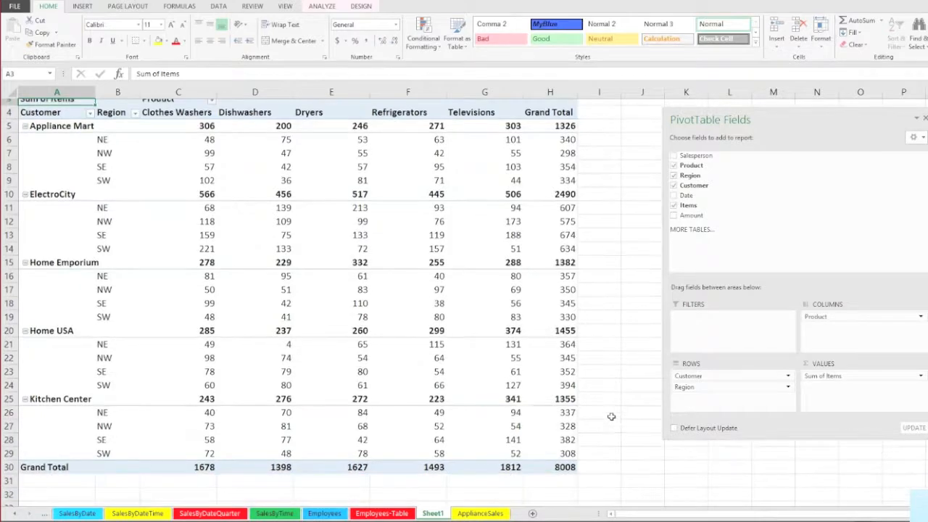
scroll(611, 416, "up", 1)
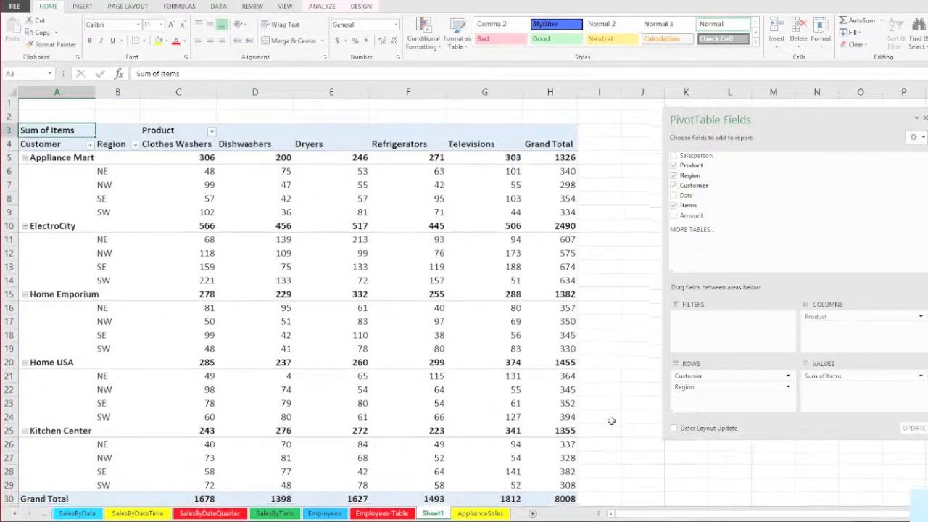
scroll(611, 421, "down", 1)
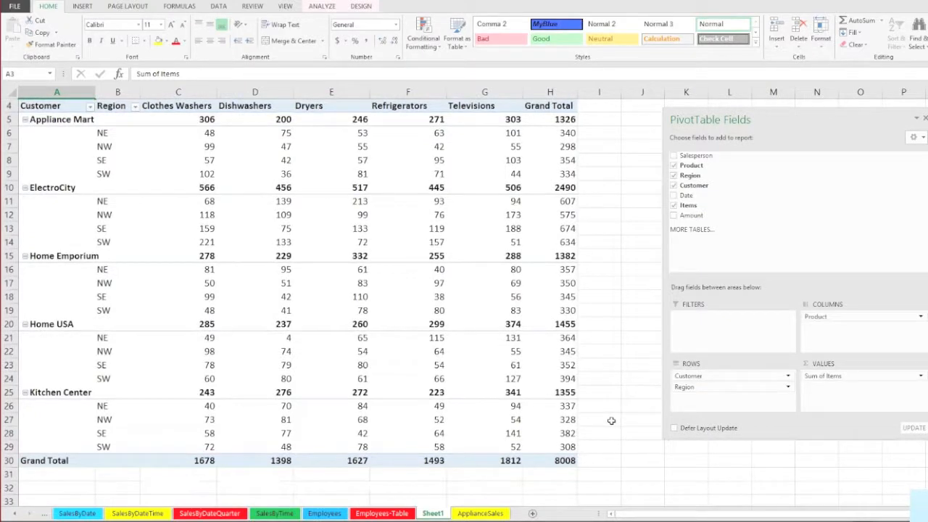
scroll(611, 420, "up", 1)
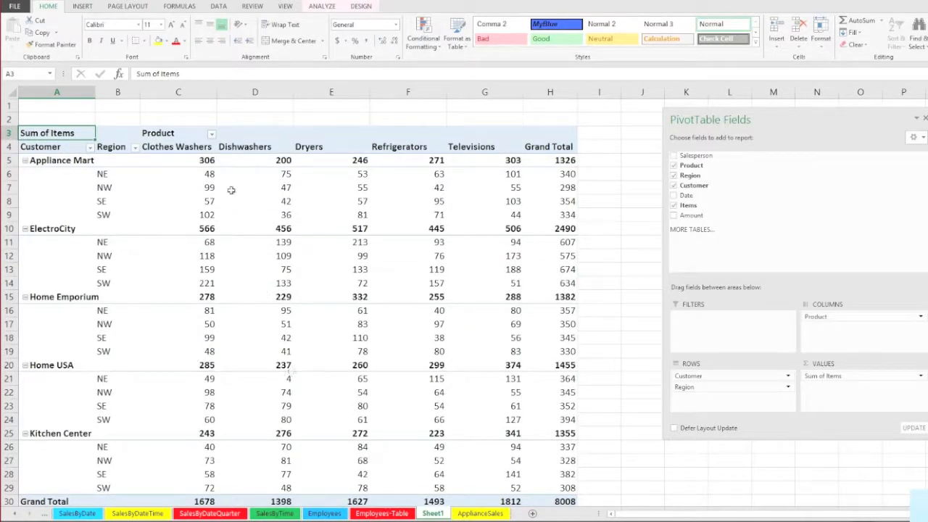
Step: Turn off the pivot table's subtotals and switch its report layout to Tabular Form
left_click(360, 7)
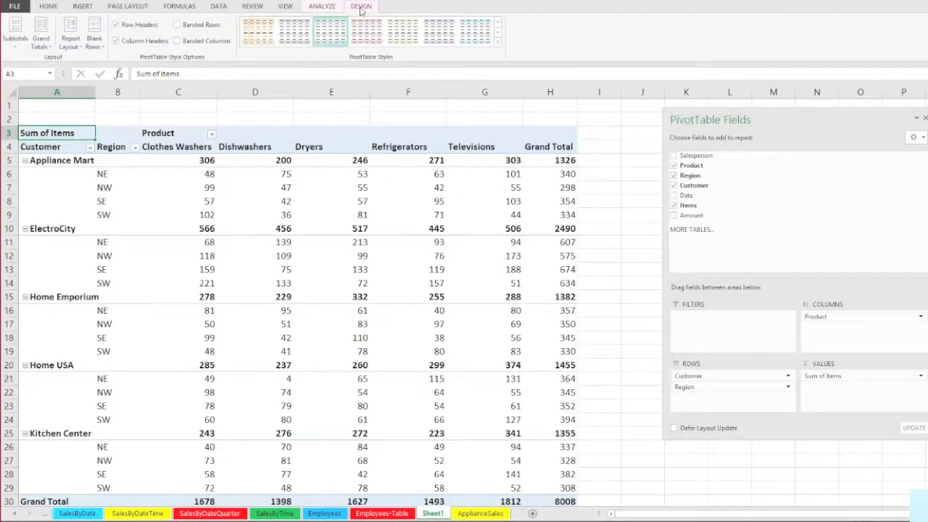
left_click(15, 37)
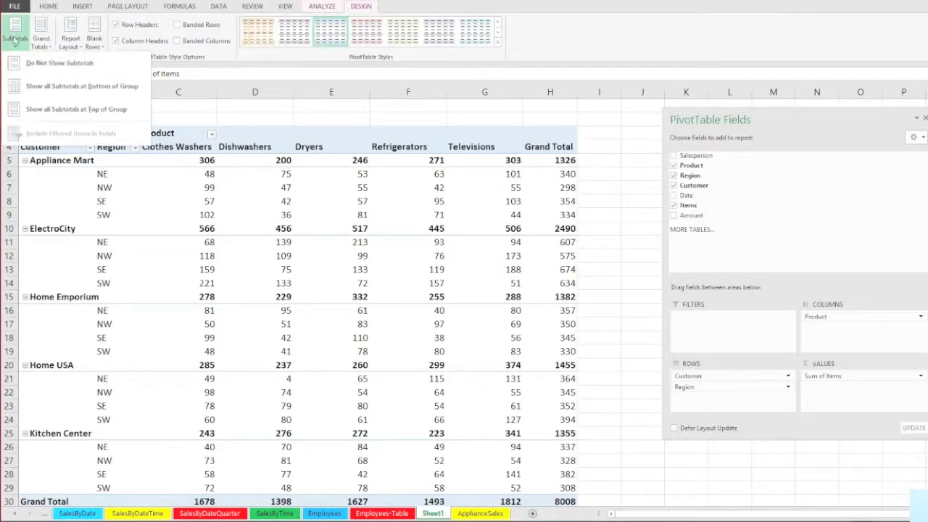
left_click(32, 66)
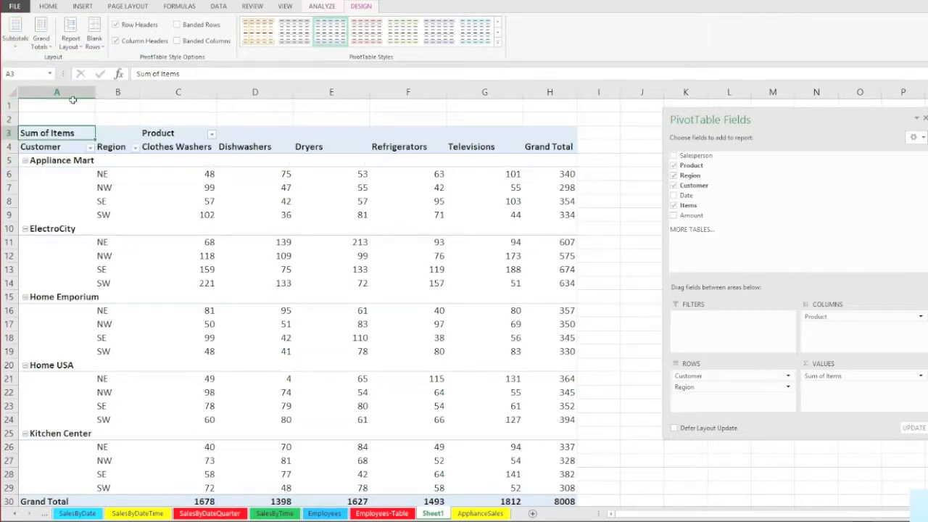
left_click(70, 37)
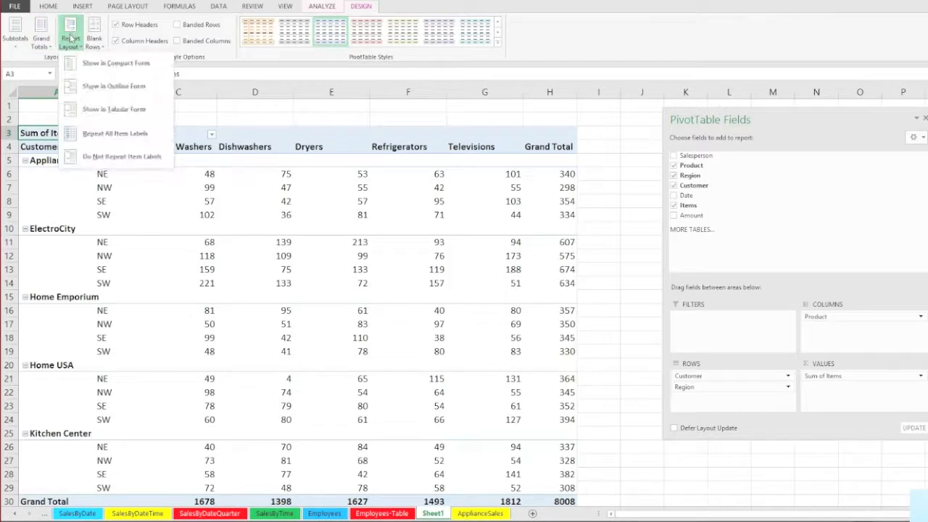
left_click(93, 110)
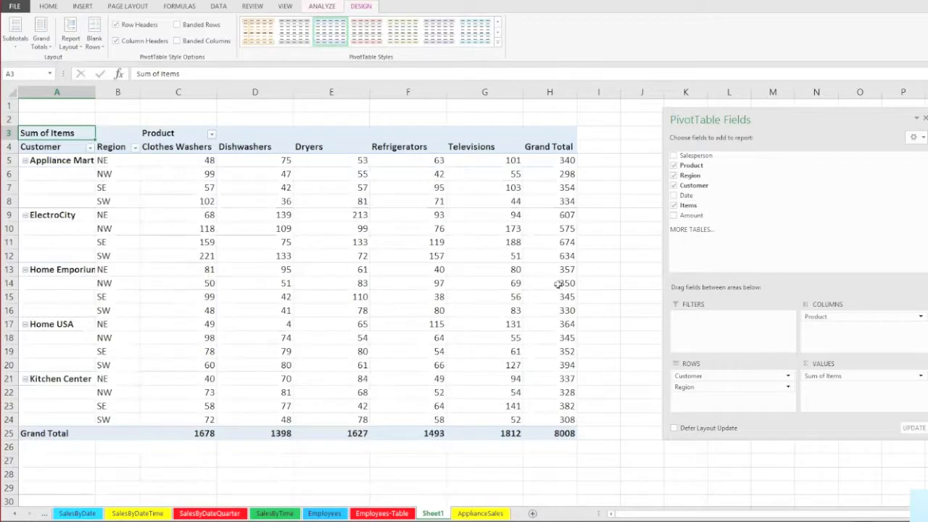
Step: Move Region from Rows to Columns beneath Product, and AutoFit all columns of the sheet
left_click_drag(763, 120, 705, 121)
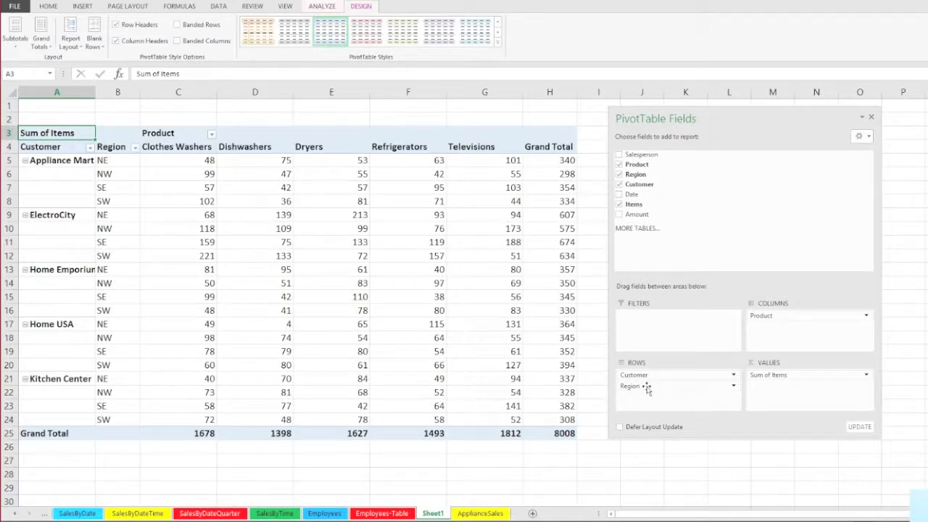
left_click_drag(644, 386, 760, 330)
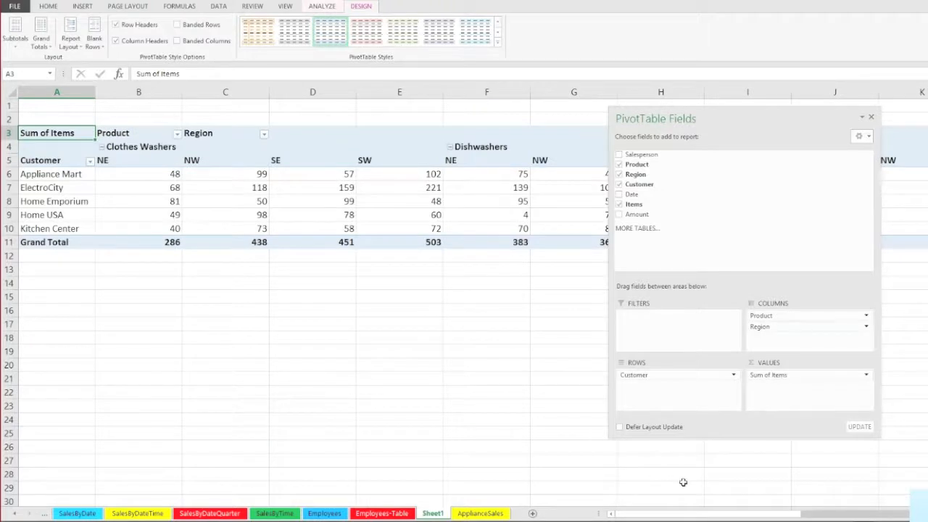
mouse_move(631, 516)
left_mouse_down()
mouse_move(725, 513)
mouse_move(738, 504)
mouse_move(804, 511)
mouse_move(630, 514)
left_mouse_up()
left_click(11, 92)
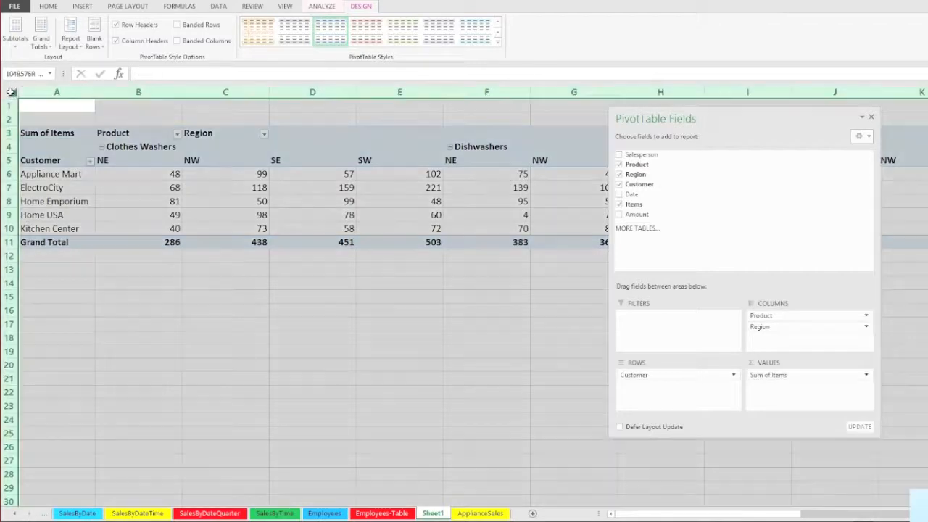
double_click(183, 92)
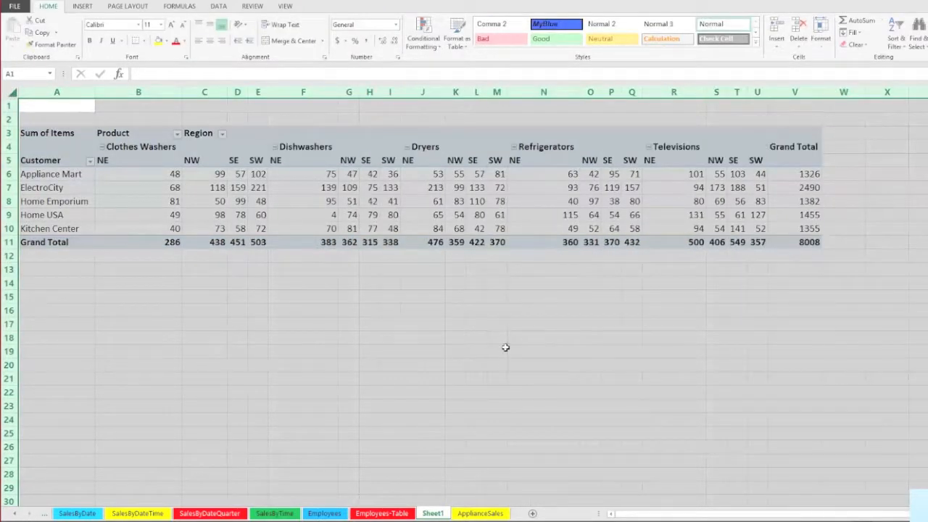
Step: Move Product from Columns to Rows beneath Customer and review the rearranged list down to its end
left_click(477, 190)
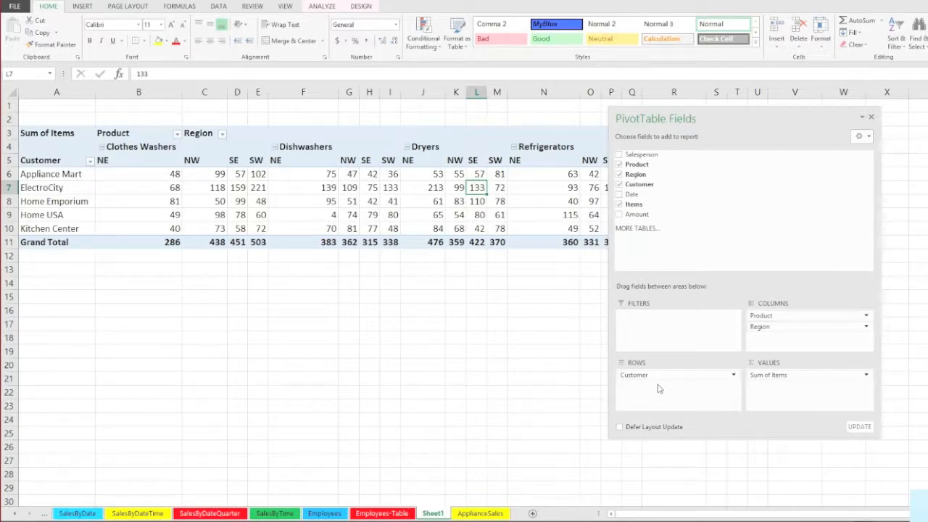
left_click_drag(762, 315, 636, 391)
left_click(257, 254)
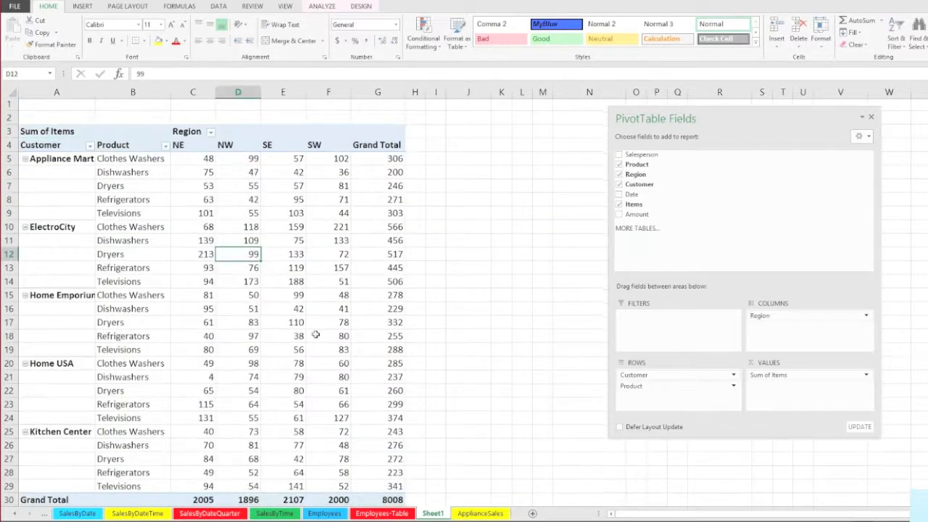
scroll(315, 334, "down", 4)
scroll(429, 394, "up", 4)
scroll(433, 395, "down", 3)
scroll(432, 395, "down", 5)
scroll(432, 393, "up", 8)
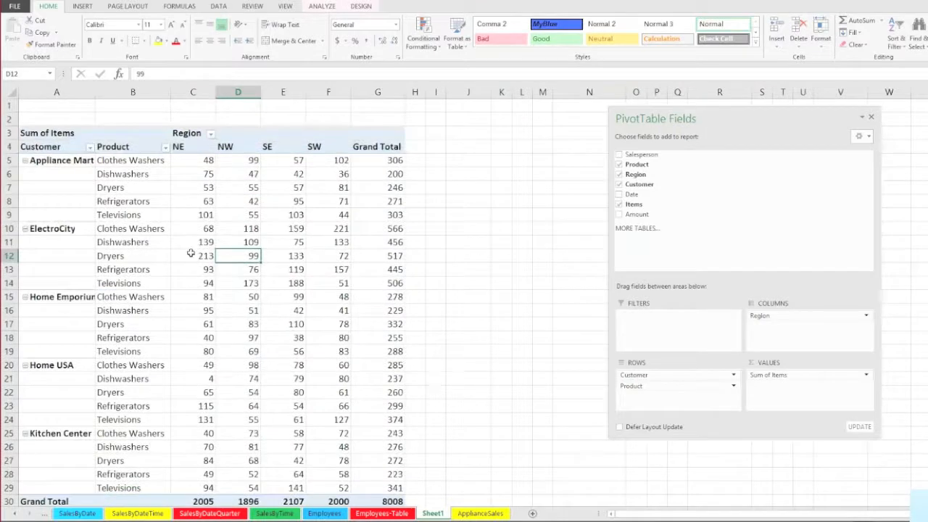
Step: Switch the customer-and-product report by region to Compact Form
left_click(141, 175)
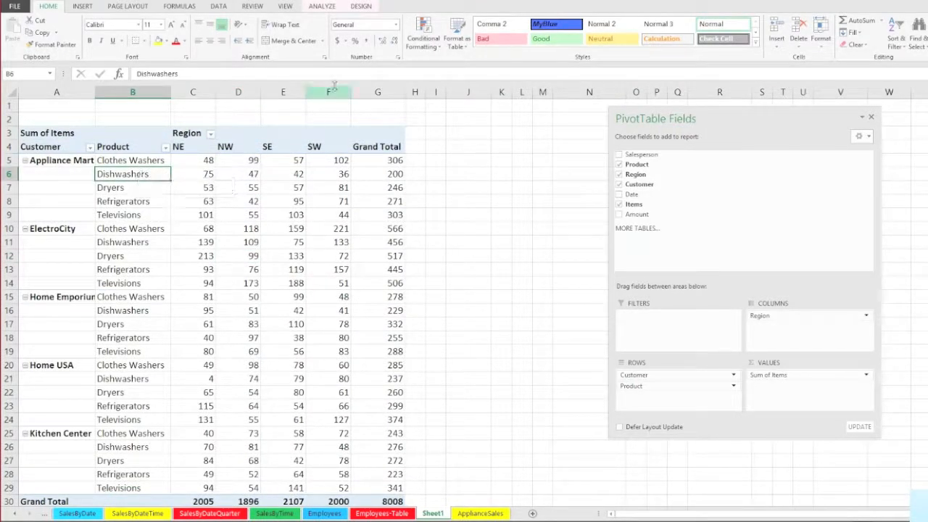
left_click(361, 7)
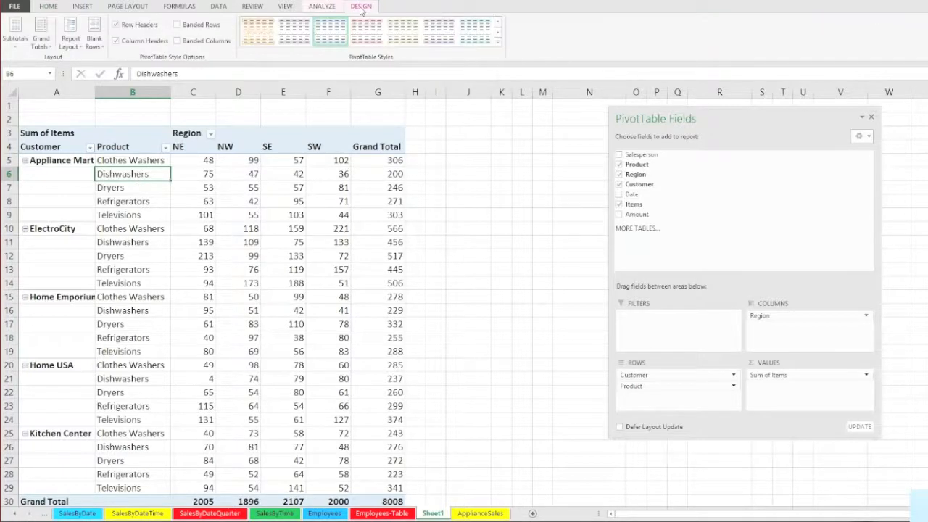
left_click(71, 39)
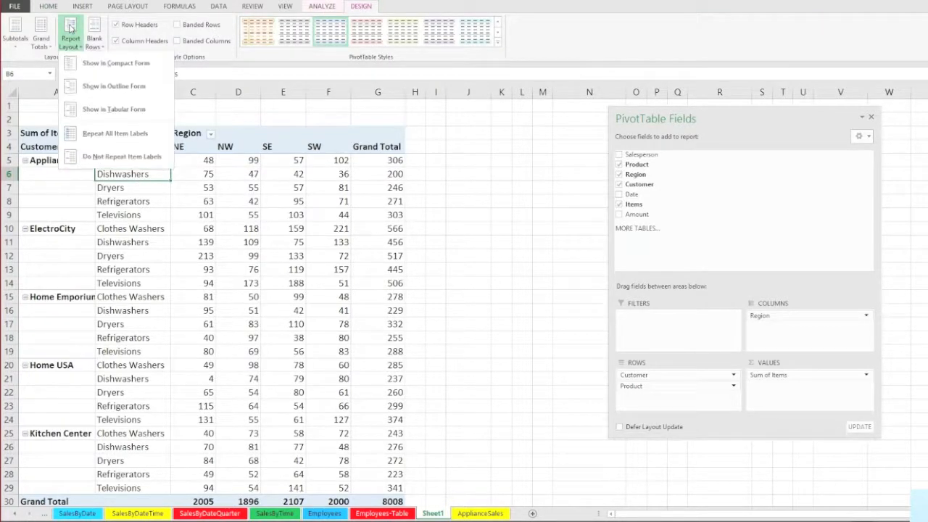
left_click(111, 64)
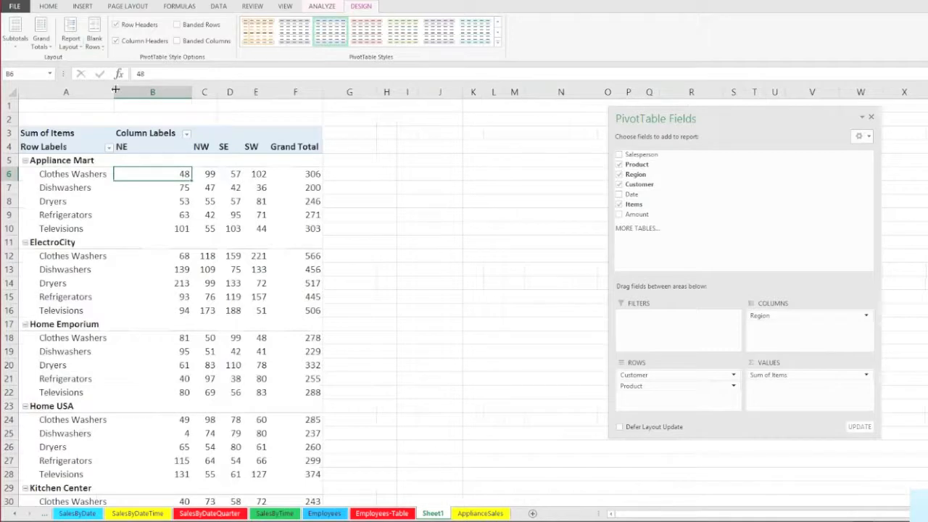
Step: Try hiding the field headers of the compact report, and undo that change
left_click(133, 133)
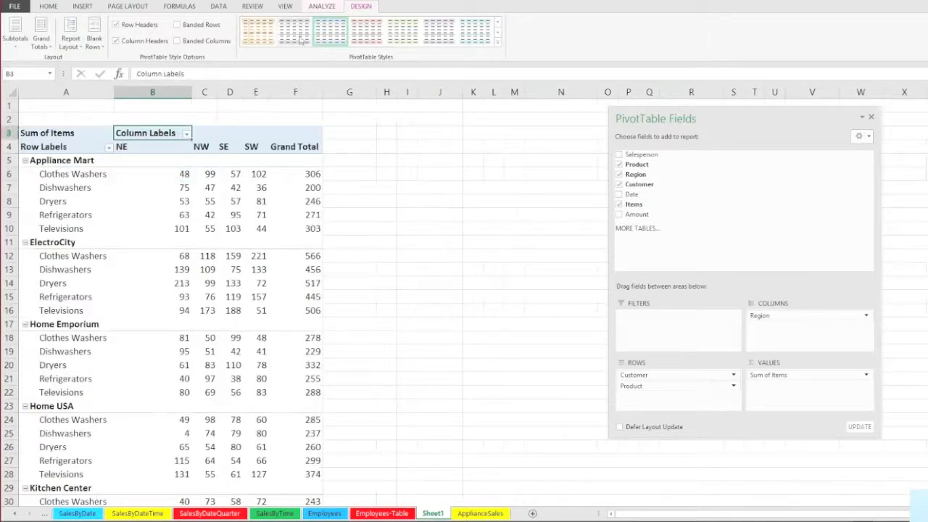
left_click(319, 7)
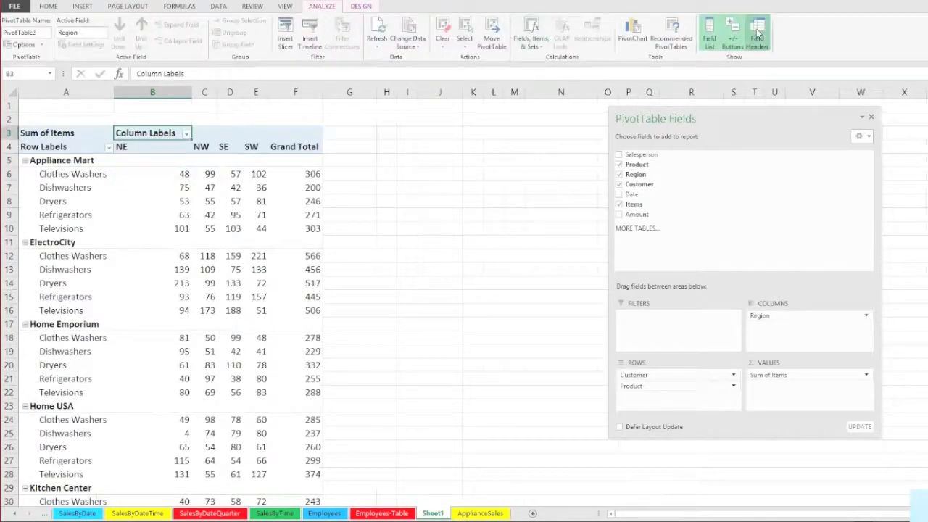
left_click(758, 35)
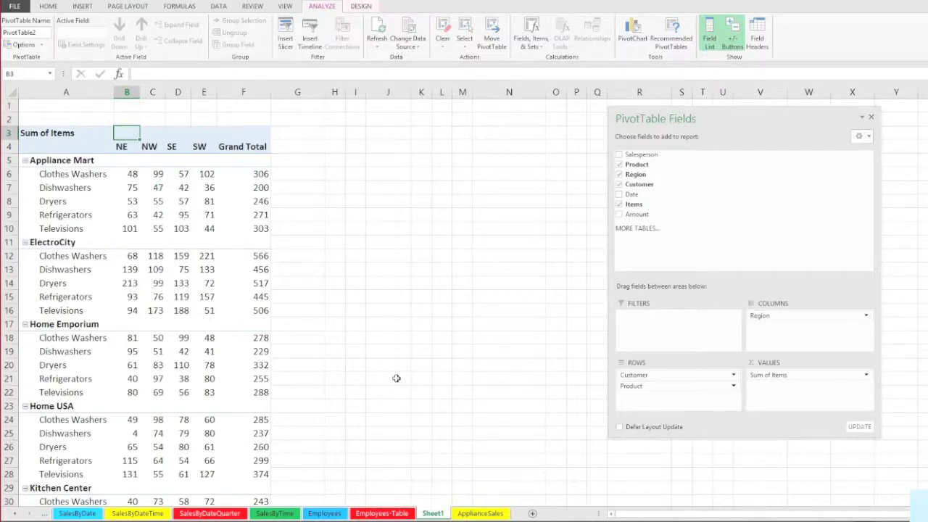
key("ctrl+z")
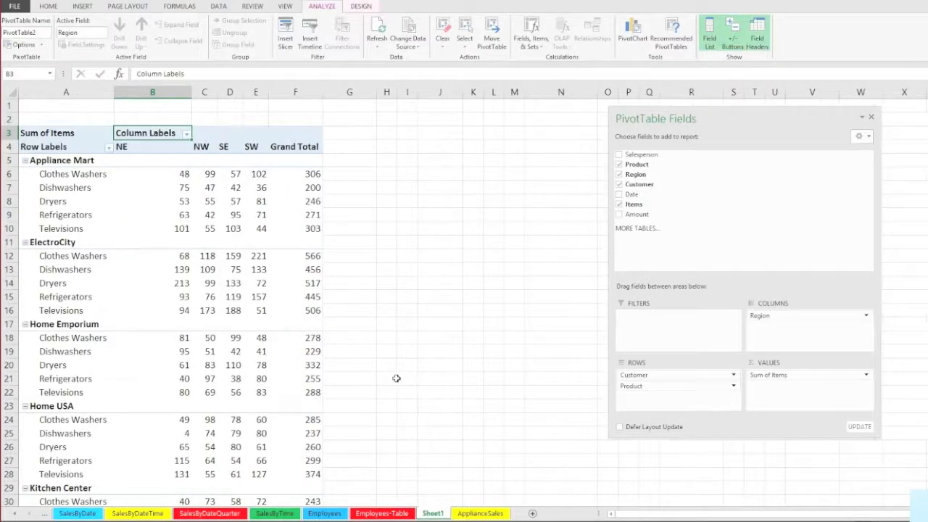
Step: Undo the recent layout changes back to the tabular report with Customer and Region in Rows and Product in Columns
key("Down")
key("Down")
key("Down")
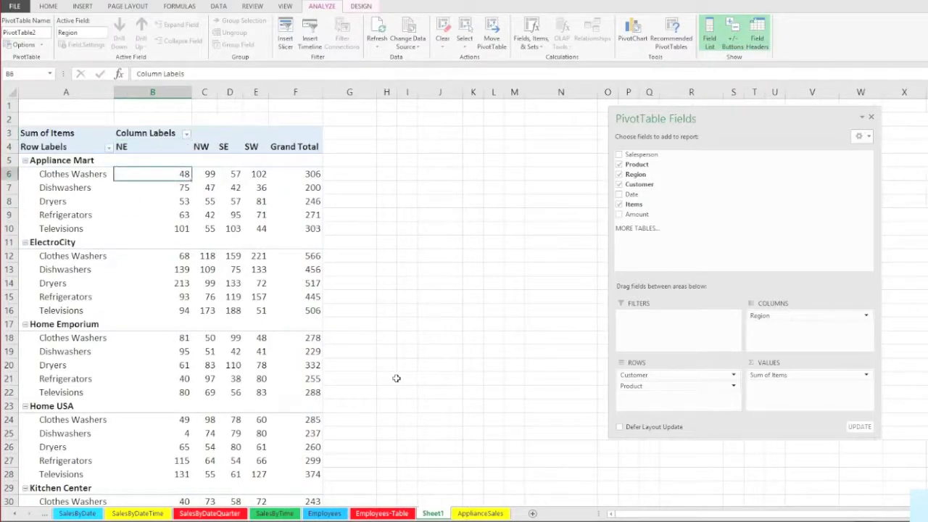
key("ctrl+z")
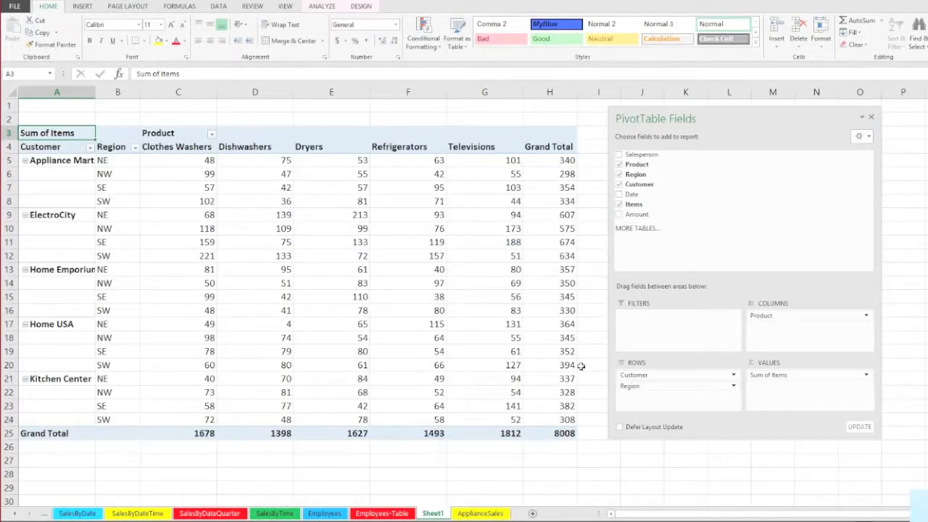
left_click_drag(711, 120, 757, 124)
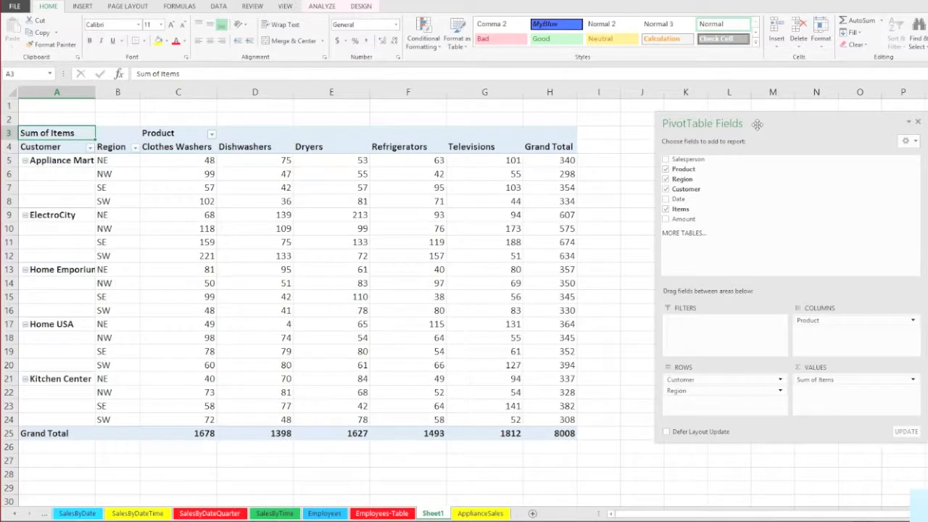
left_click_drag(771, 122, 727, 106)
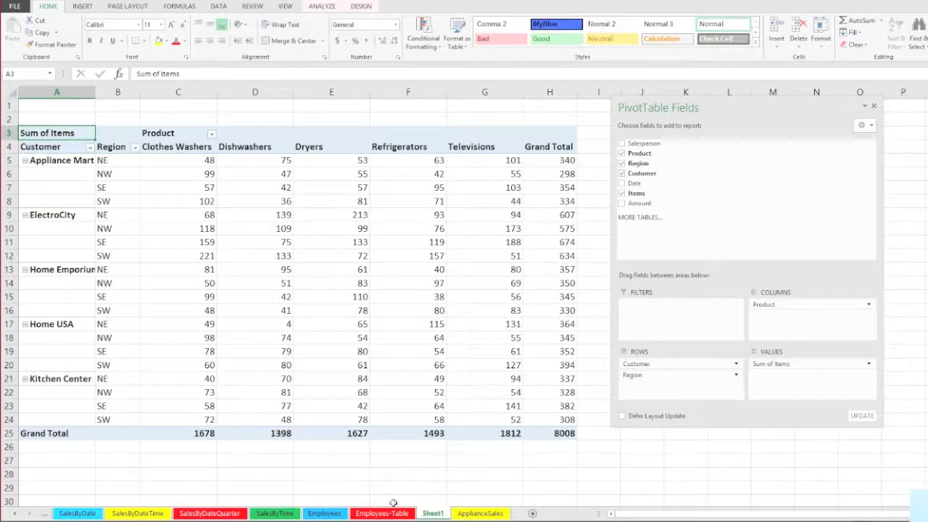
Step: Open the Employees sheet and check the blank entries in the Benefits column
left_click(325, 513)
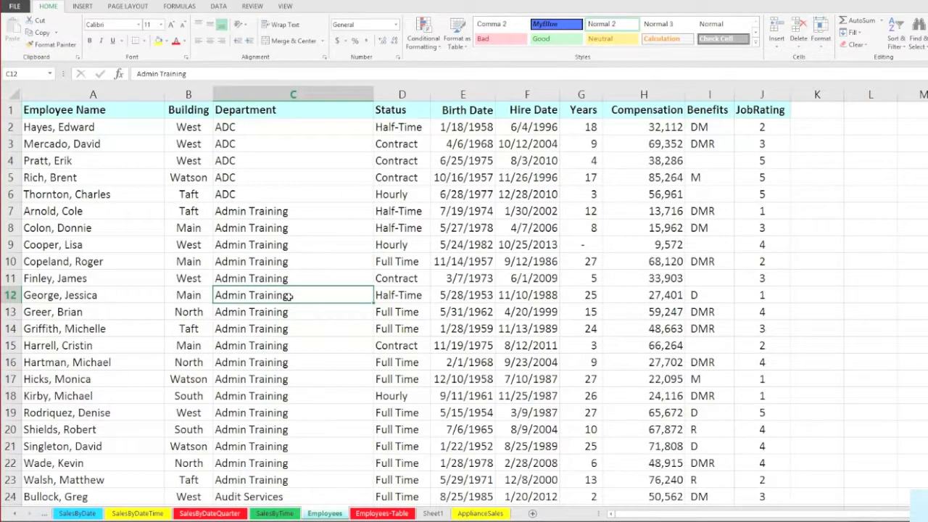
left_click(698, 161)
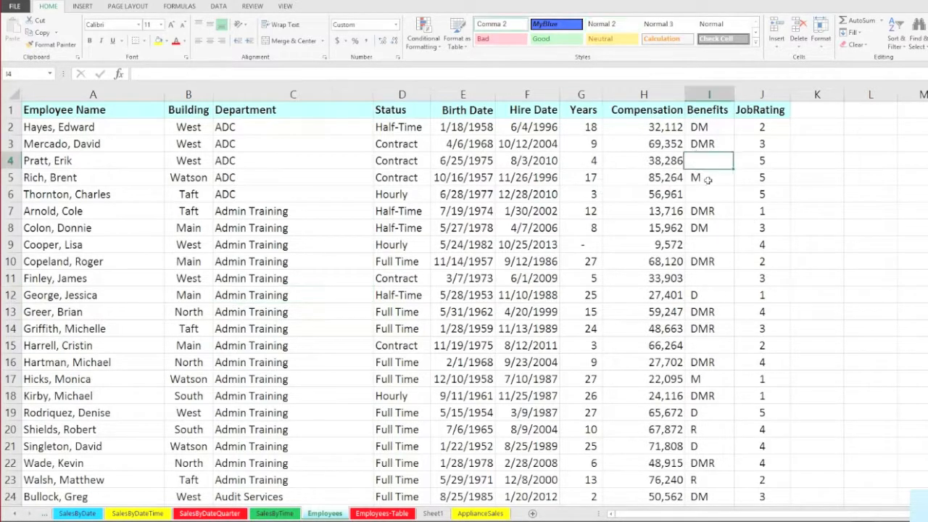
left_click(709, 194)
left_click(708, 245)
left_click(703, 278)
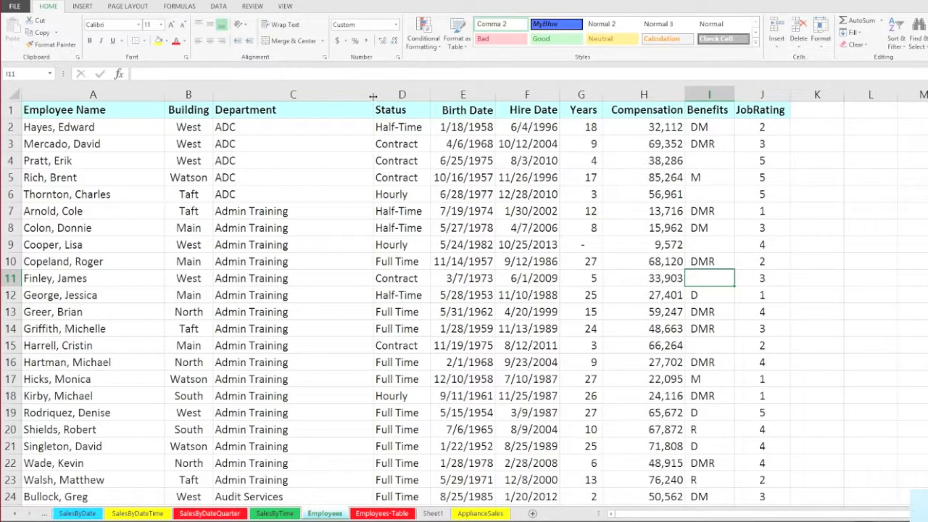
Step: Narrow the Department column of the employee list and look over the Birth Date entries
left_click_drag(373, 97, 313, 96)
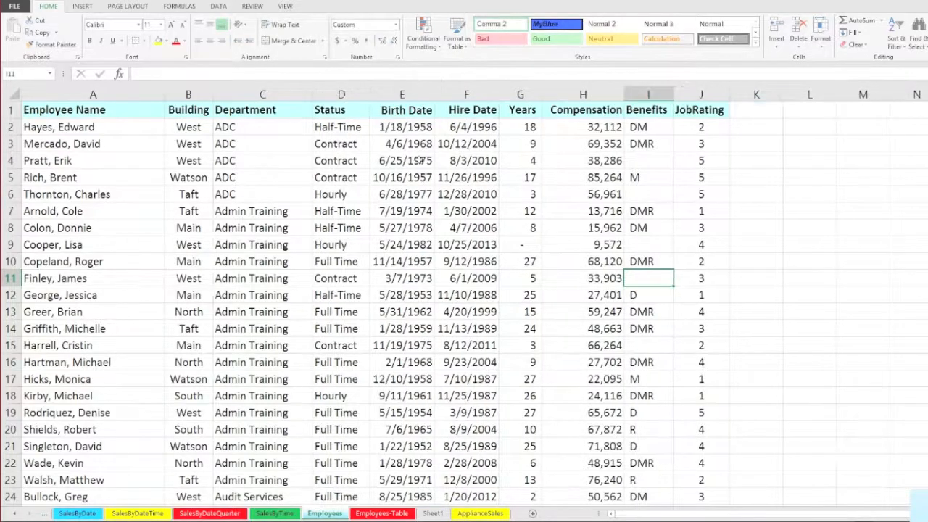
left_click(411, 179)
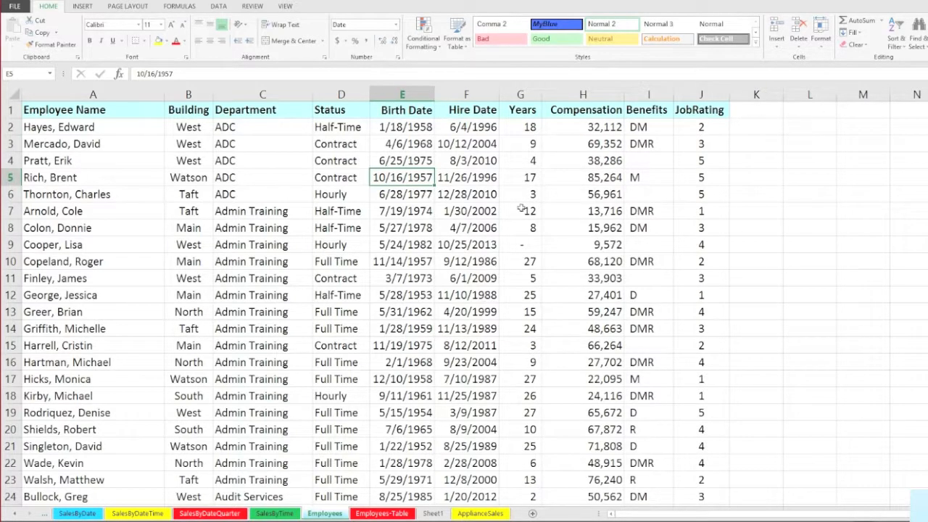
left_click(382, 145)
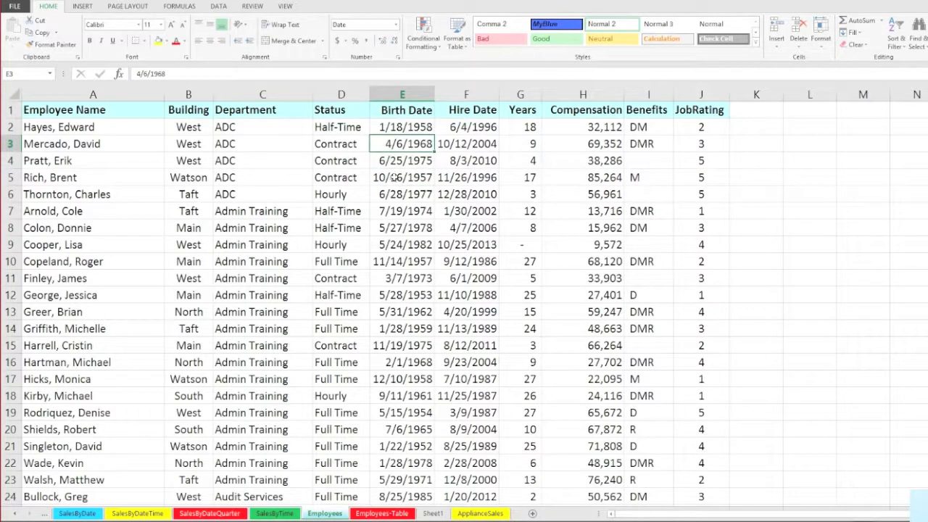
left_click(391, 178)
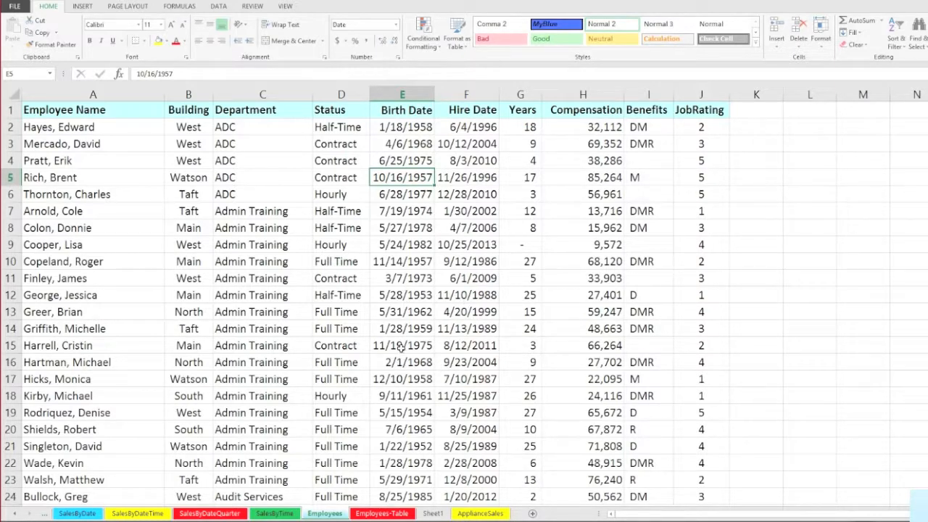
Step: Review the extent of the employee list down to its last row and return to the beginning of the data
scroll(401, 348, "down", 5)
scroll(401, 348, "up", 3)
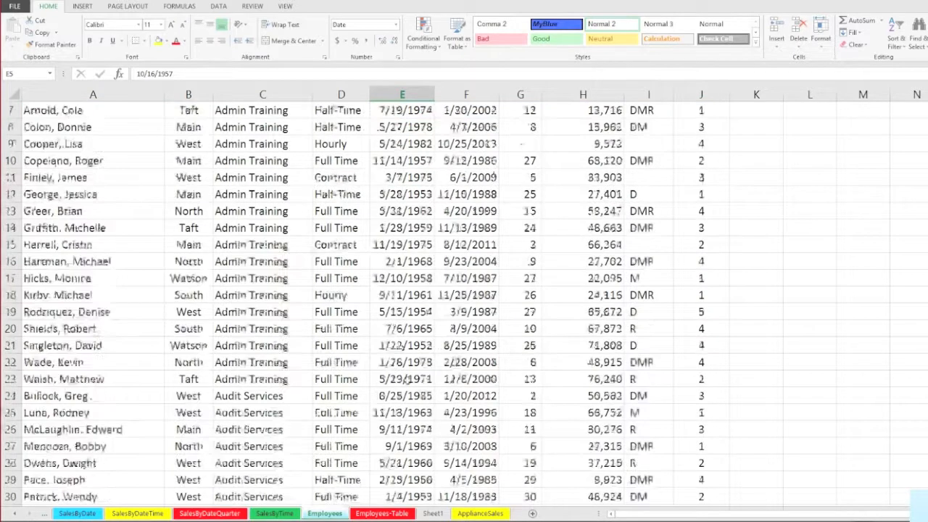
scroll(407, 374, "up", 2)
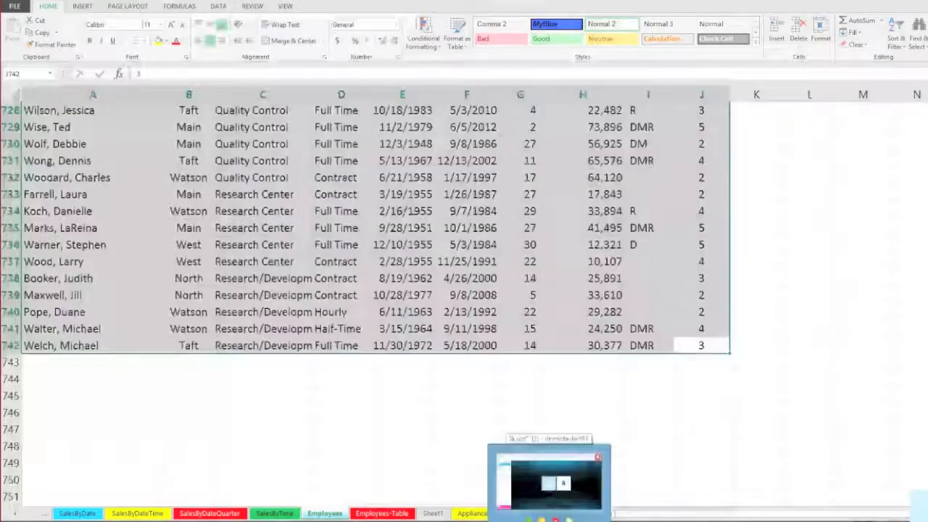
key("ctrl+Left")
key("ctrl+Up")
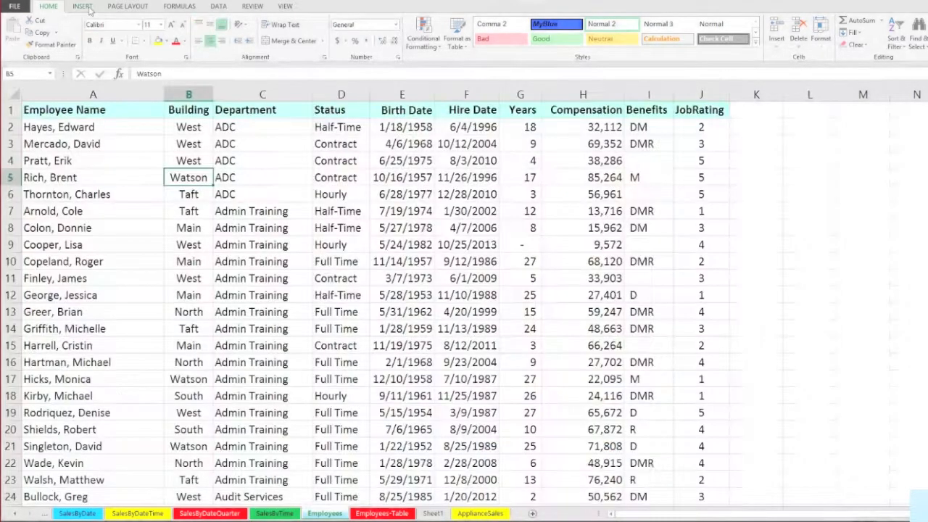
Step: Create a pivot table from Employees!$A$1:$J$742 on the existing worksheet at cell L1
left_click(83, 6)
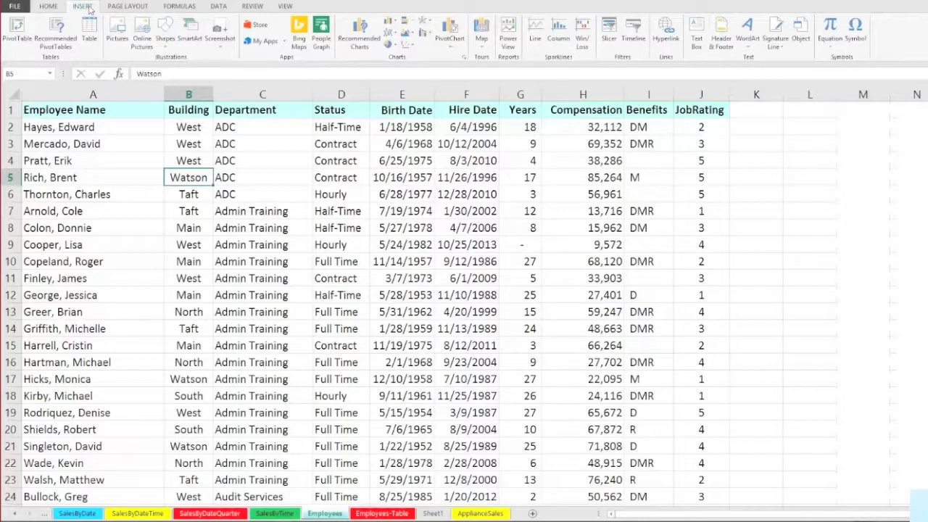
left_click(16, 33)
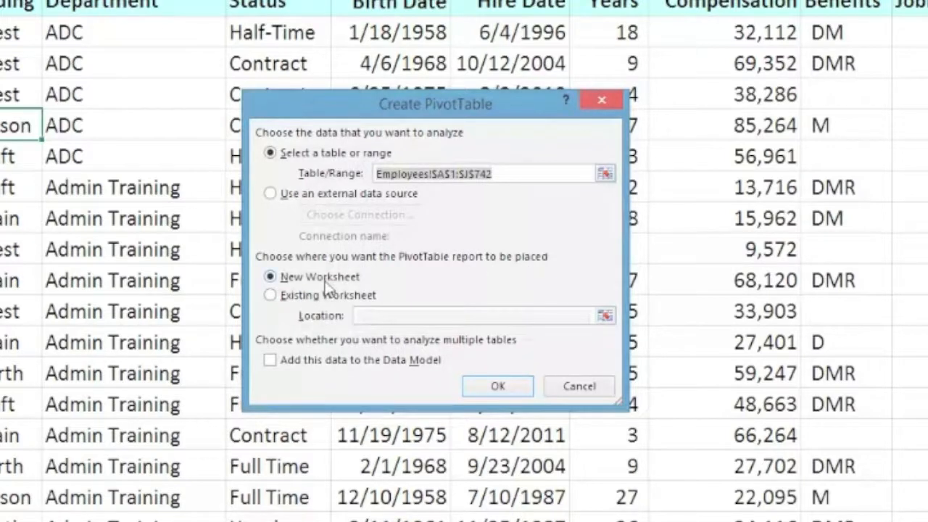
left_click(274, 298)
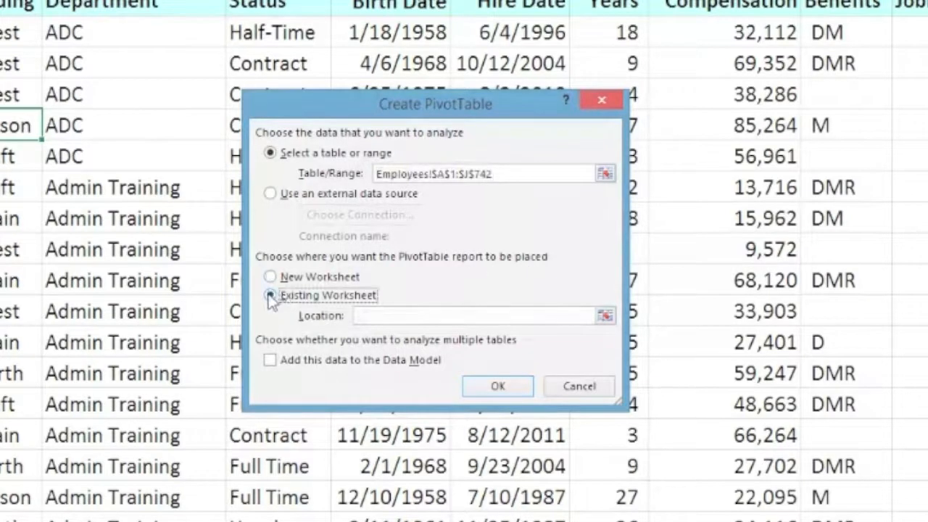
left_click(428, 317)
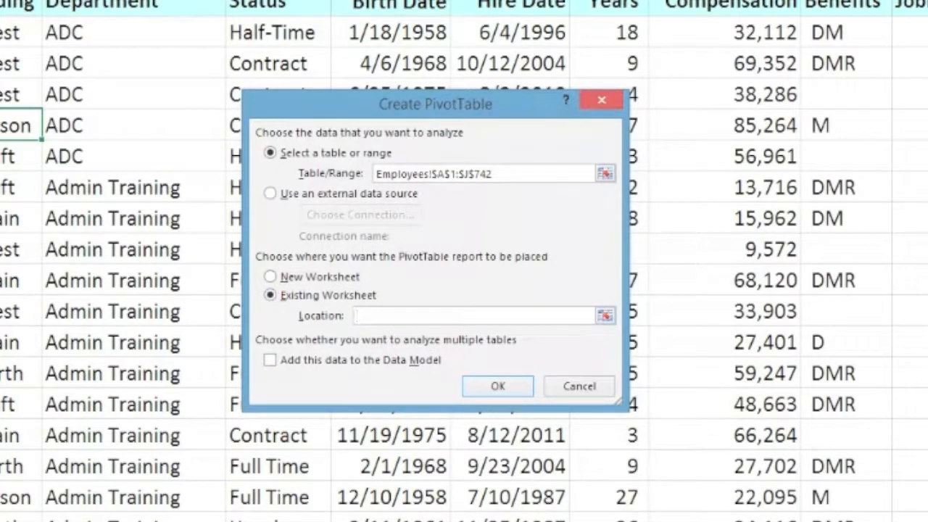
left_click(927, 4)
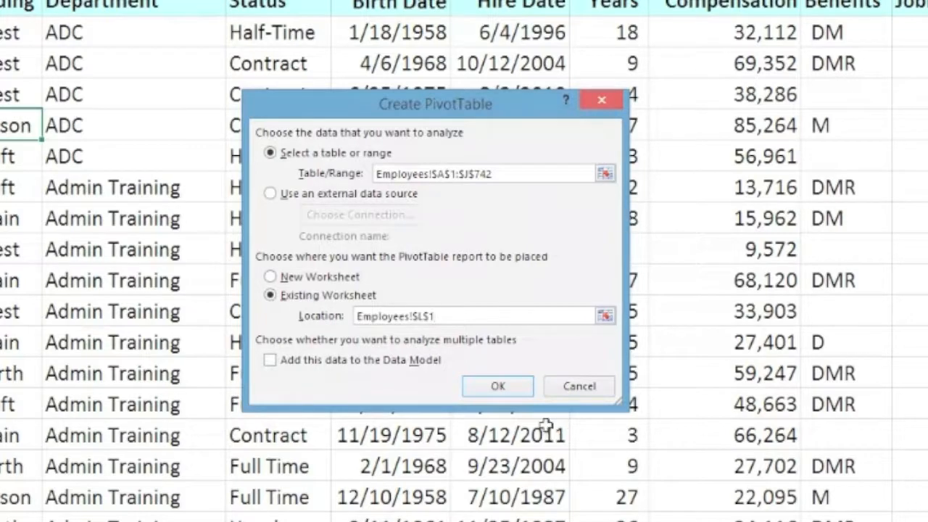
left_click(499, 386)
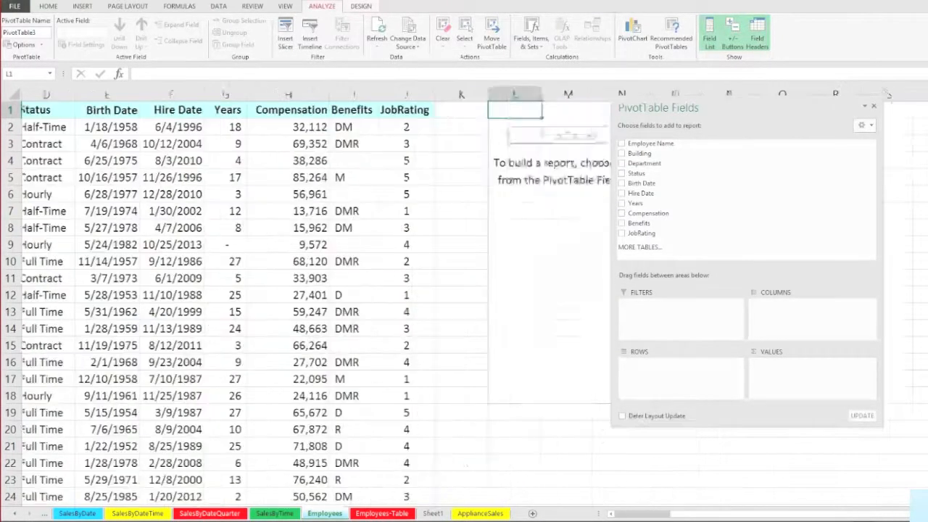
Step: Shrink the PivotTable Fields pane and place it clear of the empty pivot table
left_click(917, 513)
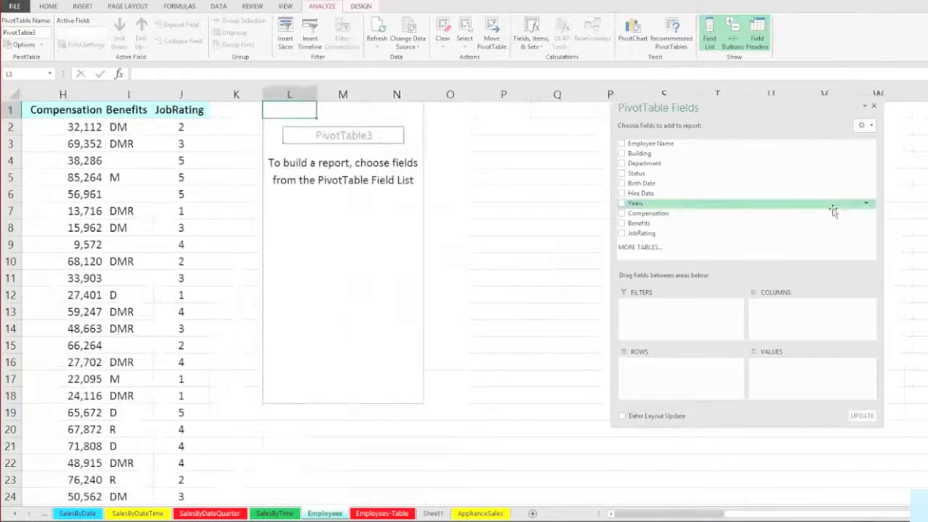
left_click_drag(748, 110, 720, 136)
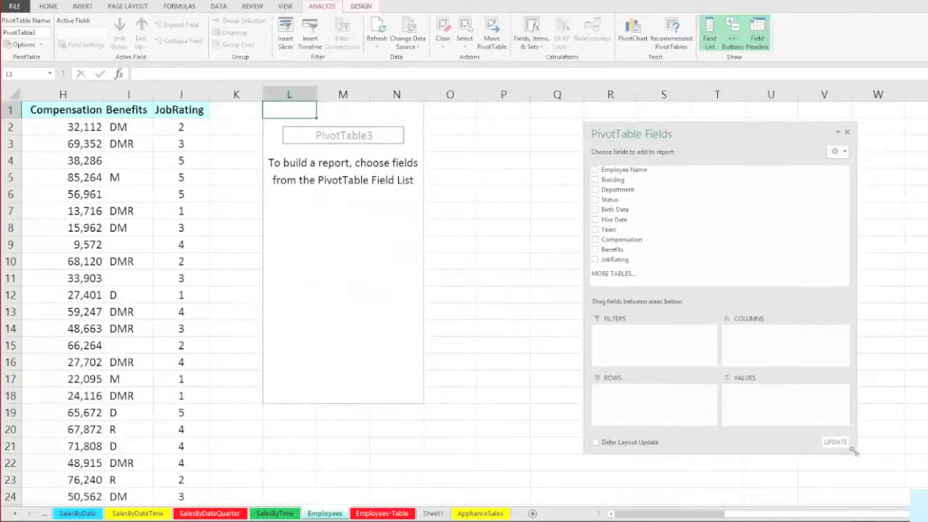
left_click_drag(856, 453, 773, 426)
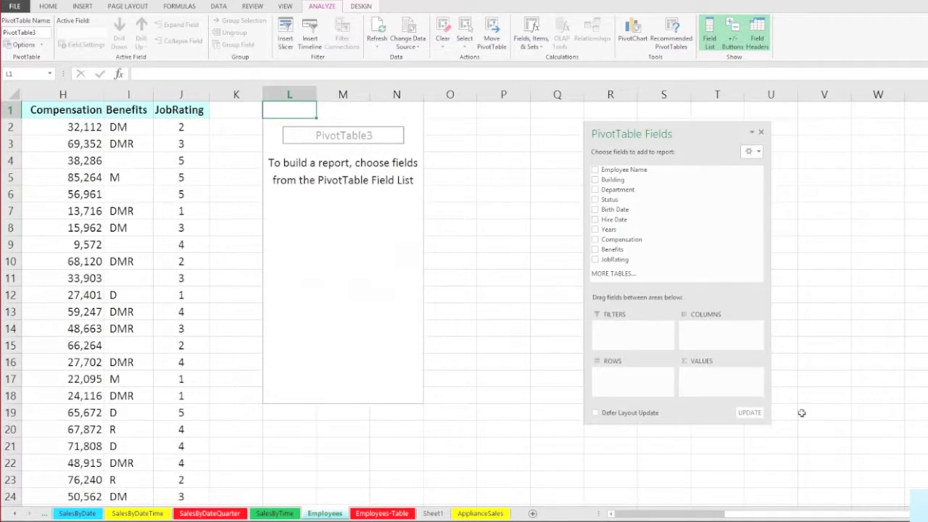
left_click_drag(686, 137, 788, 119)
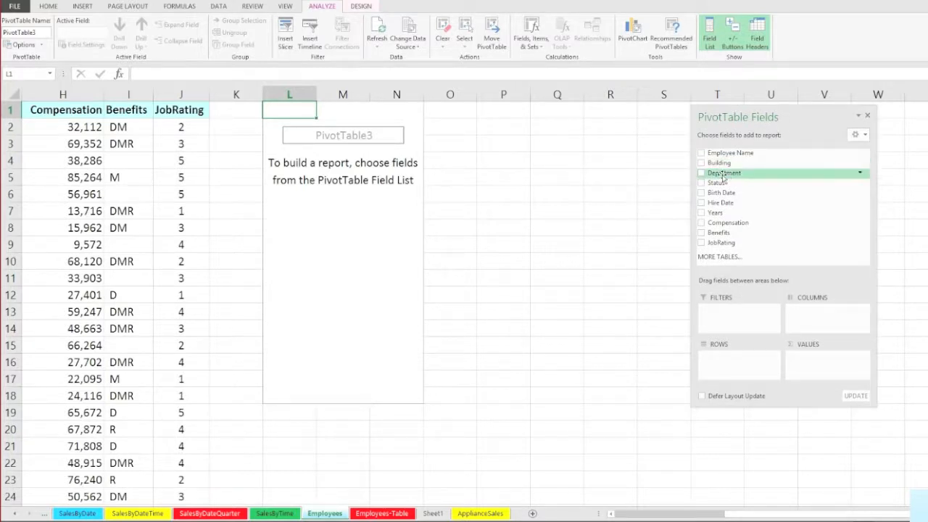
Step: Try Department in Columns, review the department headings across the sheet, and remove the field from the report
left_click_drag(723, 177, 818, 325)
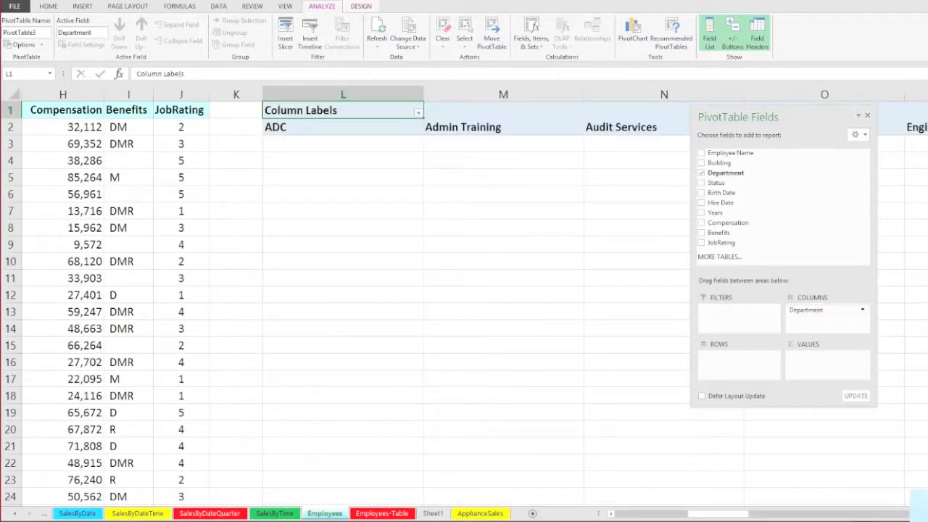
scroll(464, 311, "right", 7)
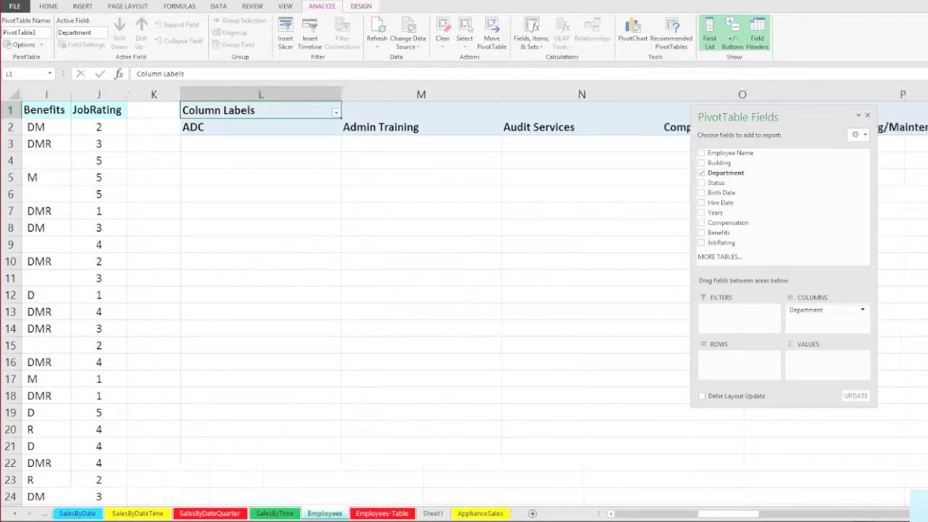
scroll(464, 312, "right", 7)
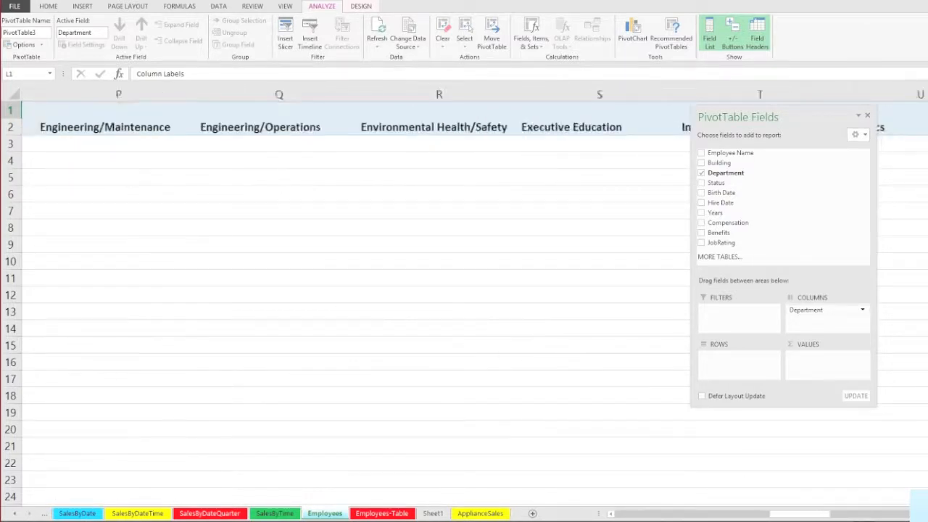
scroll(464, 312, "right", 6)
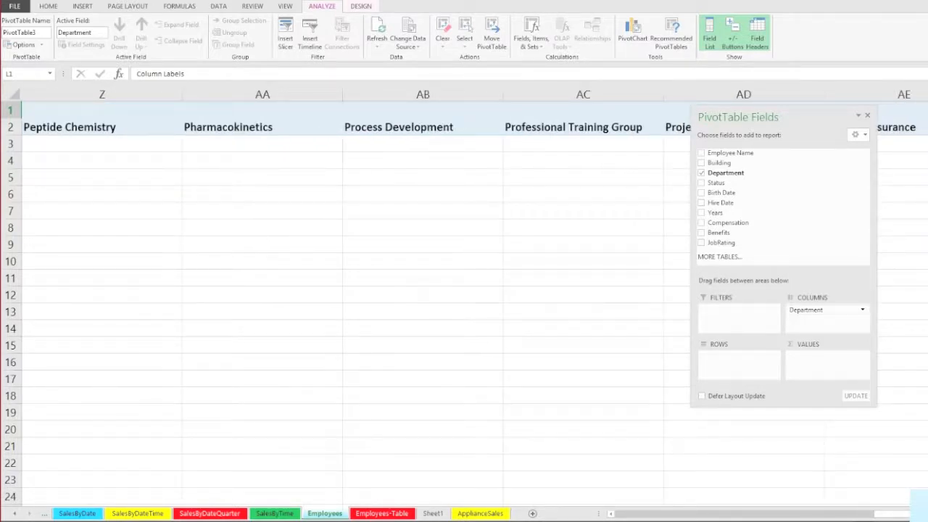
scroll(879, 517, "left", 5)
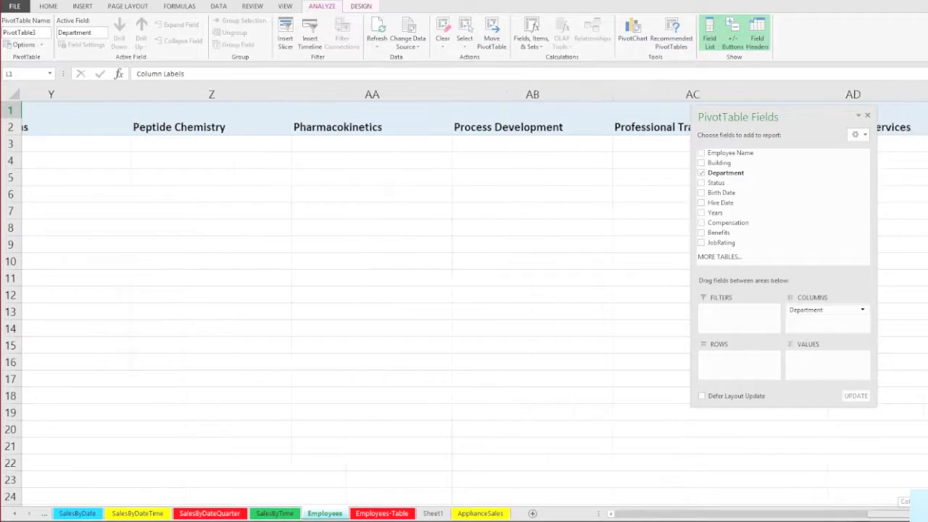
scroll(880, 518, "left", 9)
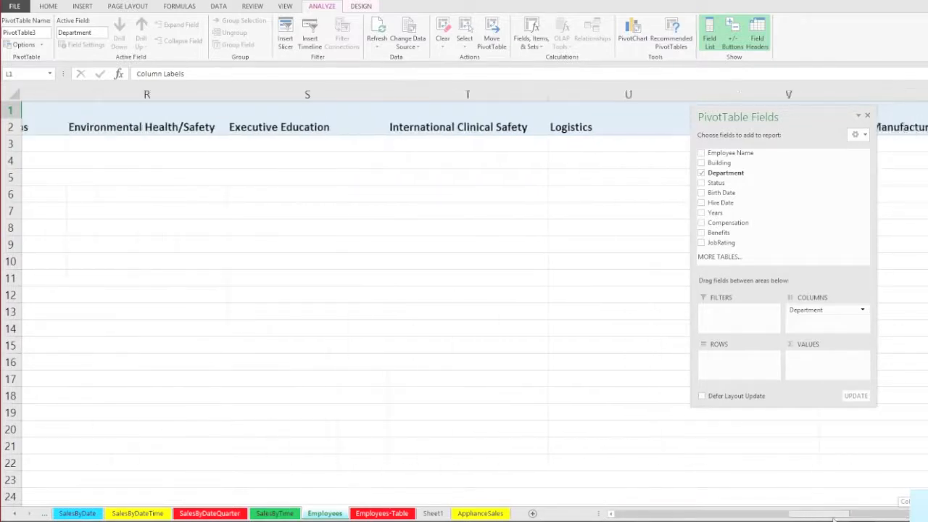
scroll(879, 518, "left", 6)
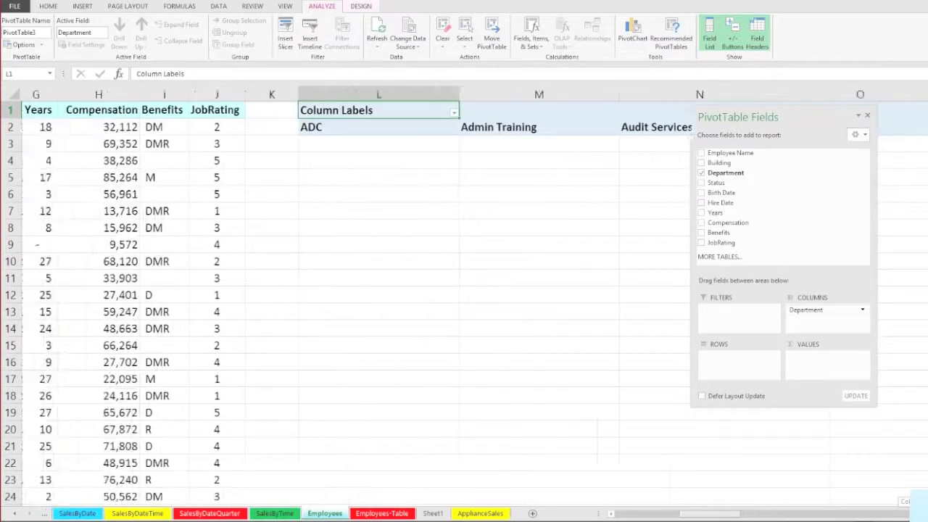
scroll(880, 518, "right", 1)
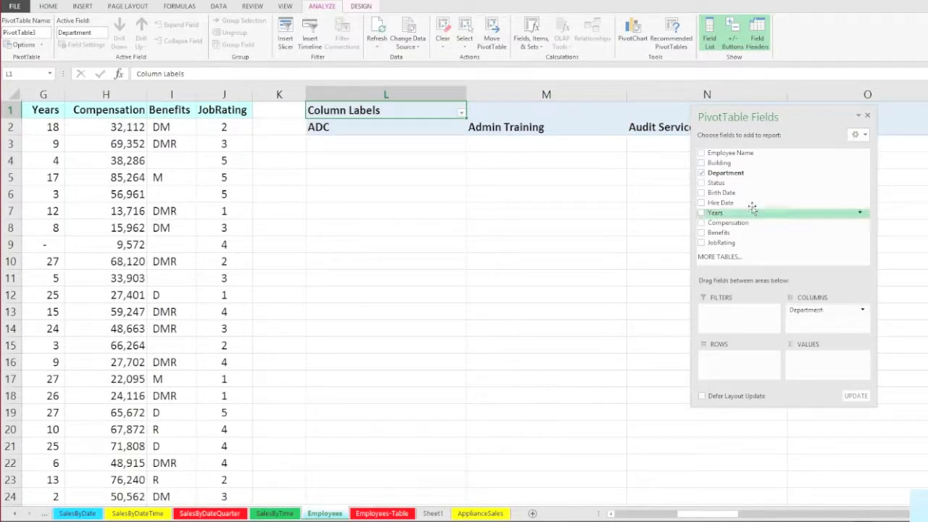
left_click_drag(816, 313, 908, 278)
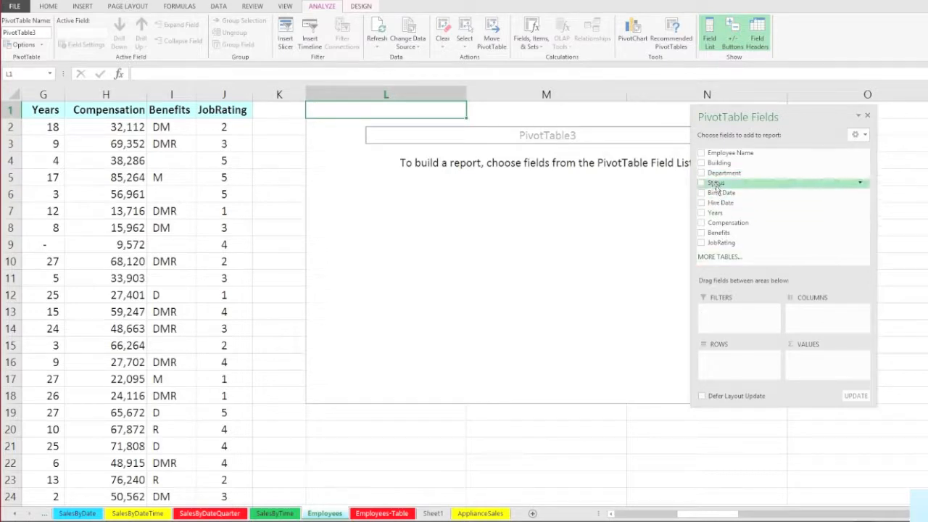
Step: Add Department to Rows of the pivot table and look over the listed departments
left_click(701, 173)
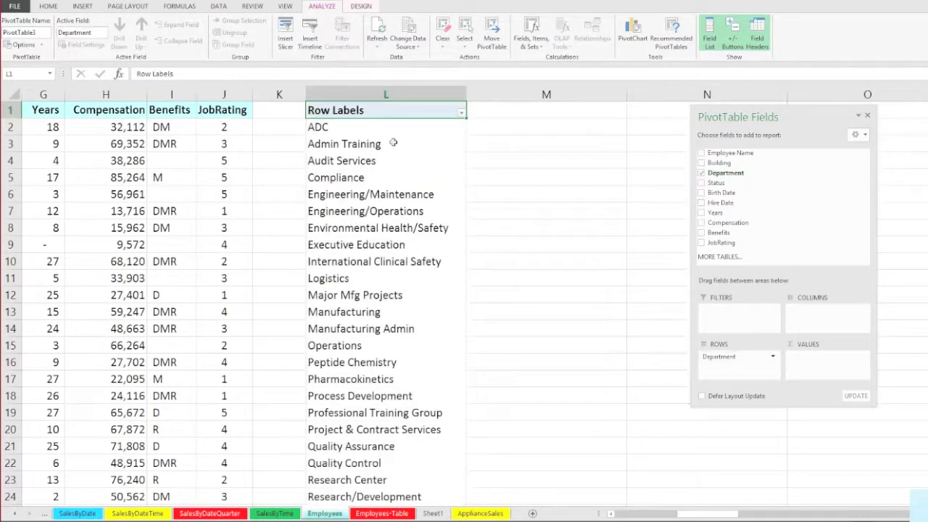
left_click(377, 126)
left_click_drag(377, 126, 399, 369)
left_click_drag(400, 380, 408, 404)
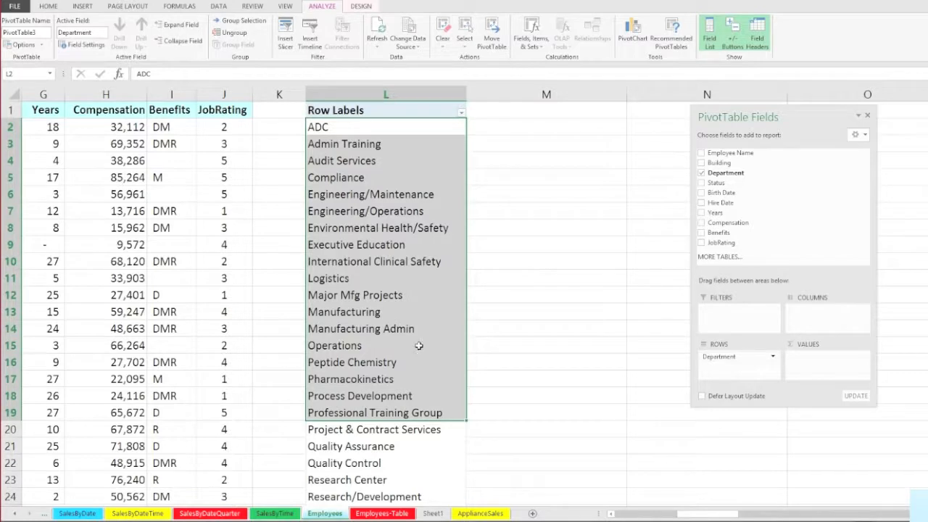
left_click(368, 295)
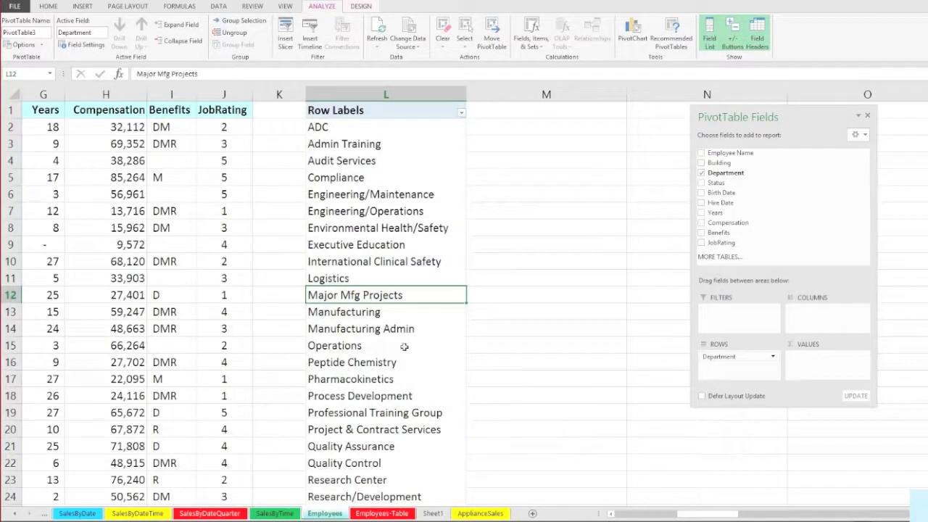
left_click(400, 228)
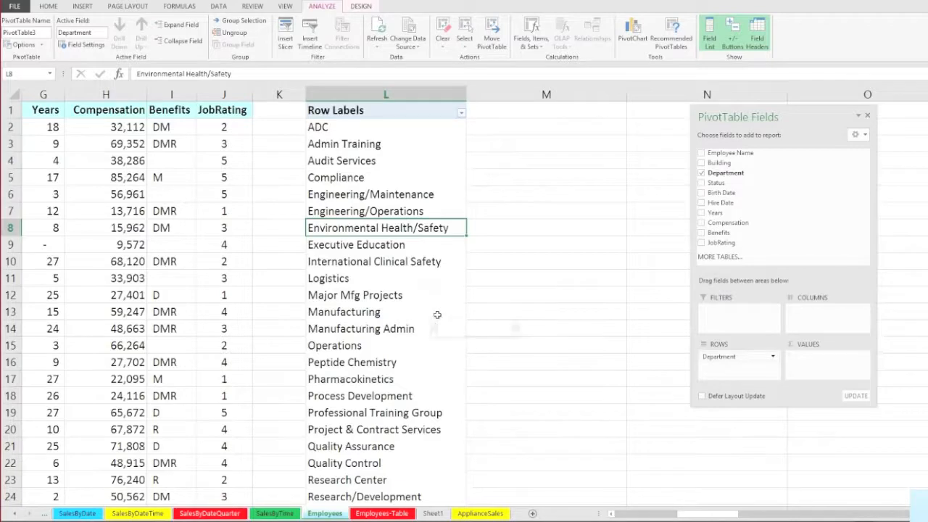
Step: Review the department list down to Grand Total and select the Project & Contract Services entry
scroll(437, 315, "down", 1)
scroll(437, 315, "down", 1)
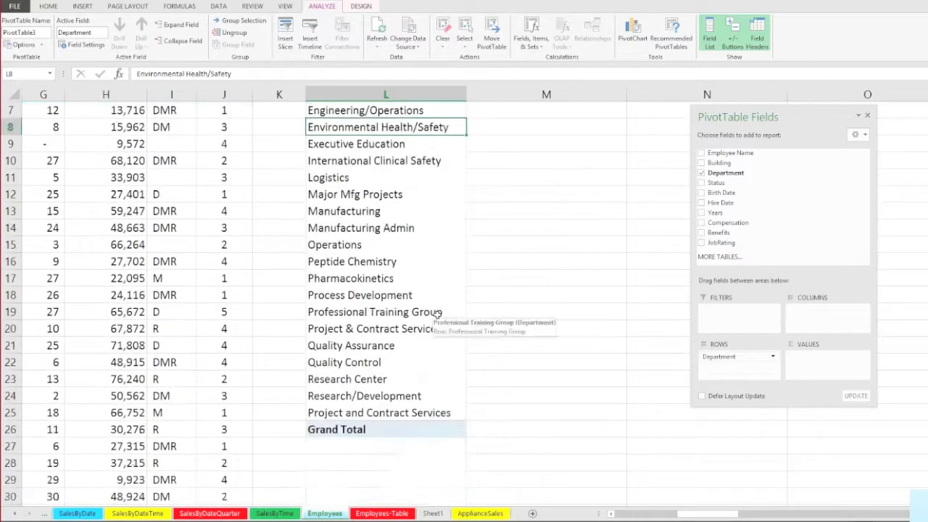
left_click(395, 329)
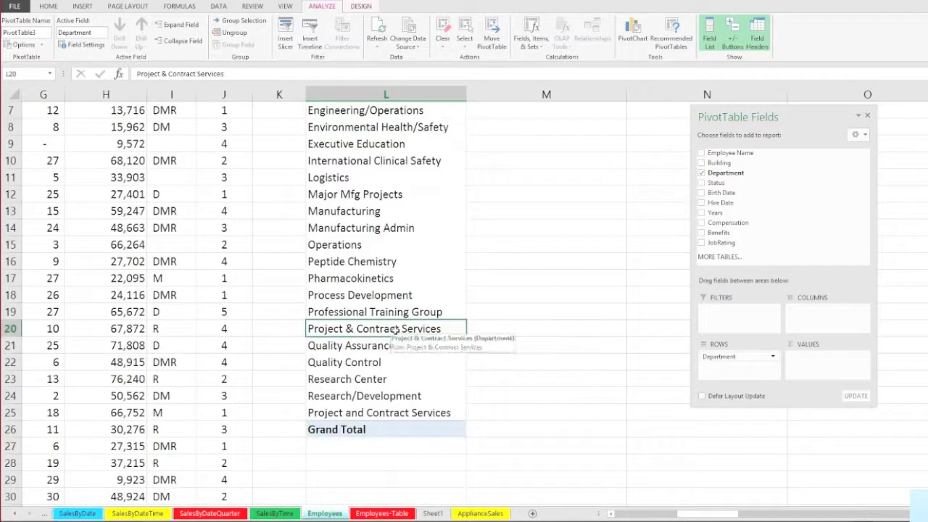
Step: Compare the Project & Contract Services and Project and Contract Services entries in the department list
left_click(410, 413)
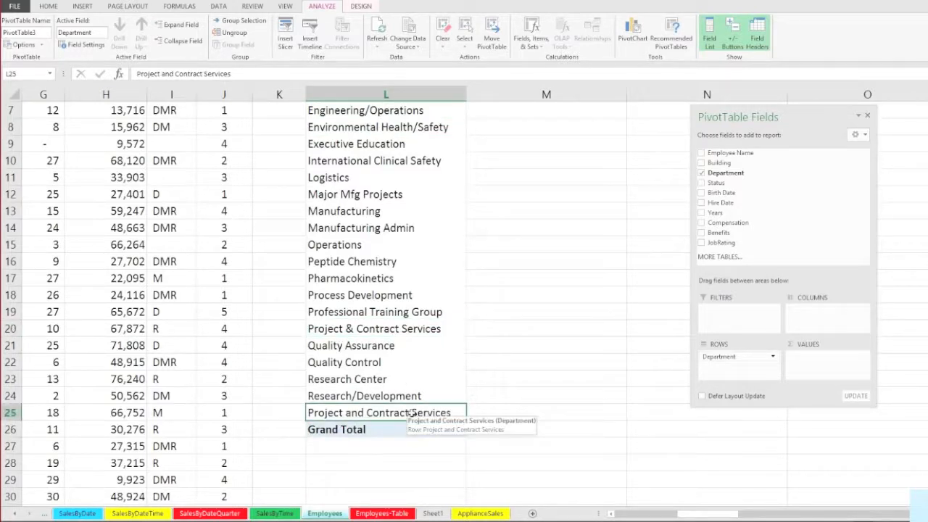
left_click(394, 330)
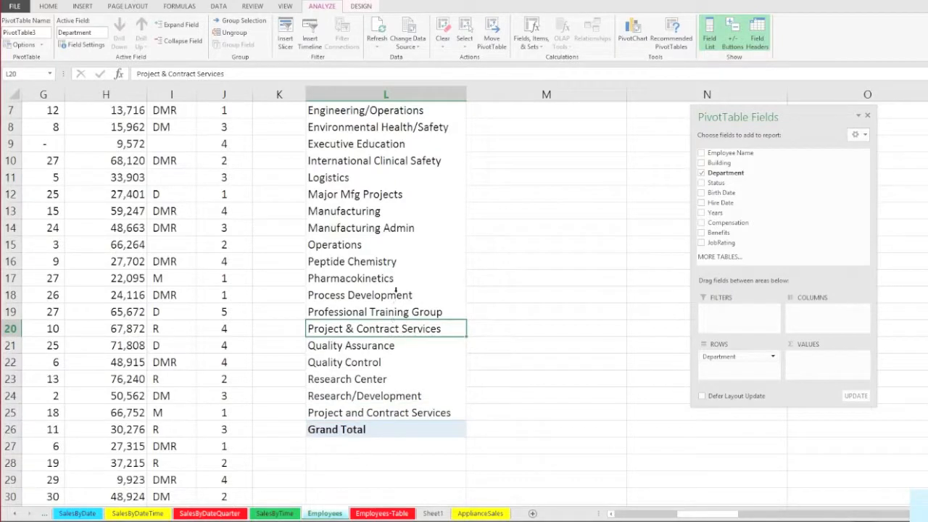
left_click(406, 413)
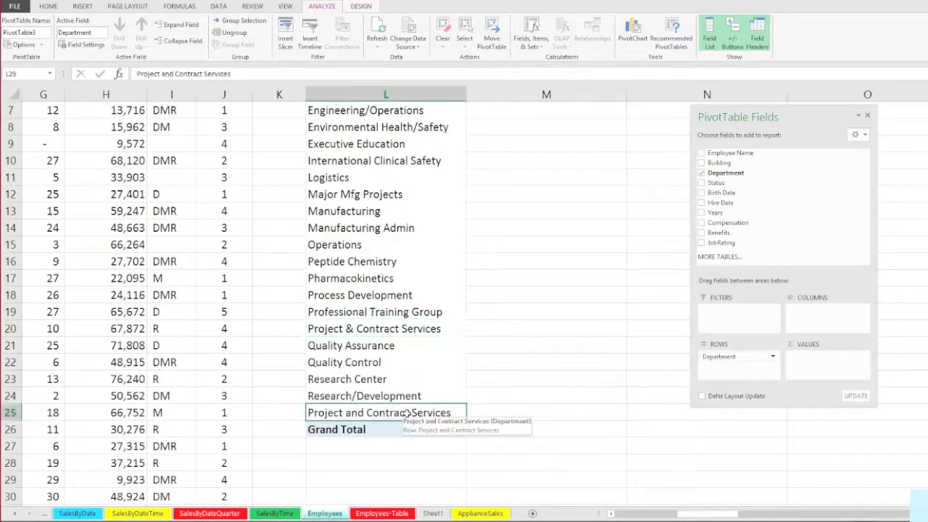
left_click(395, 331)
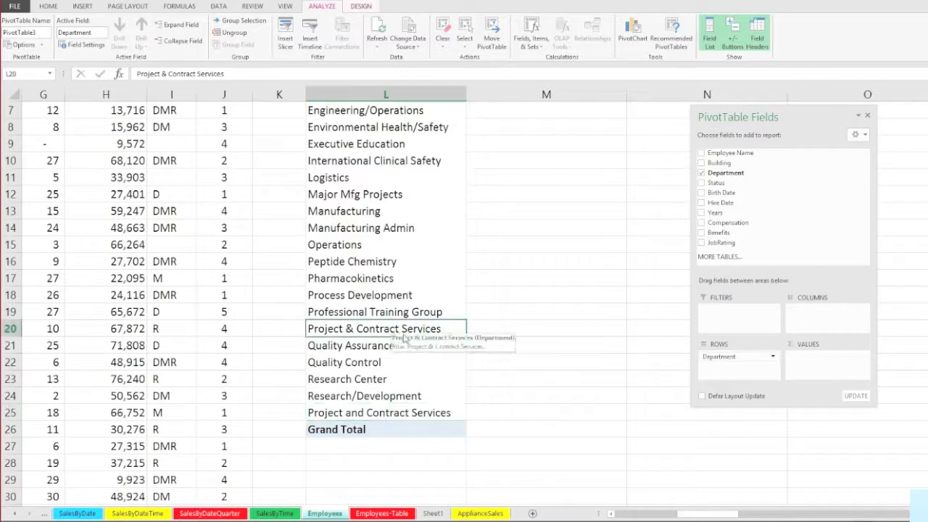
left_click(419, 415)
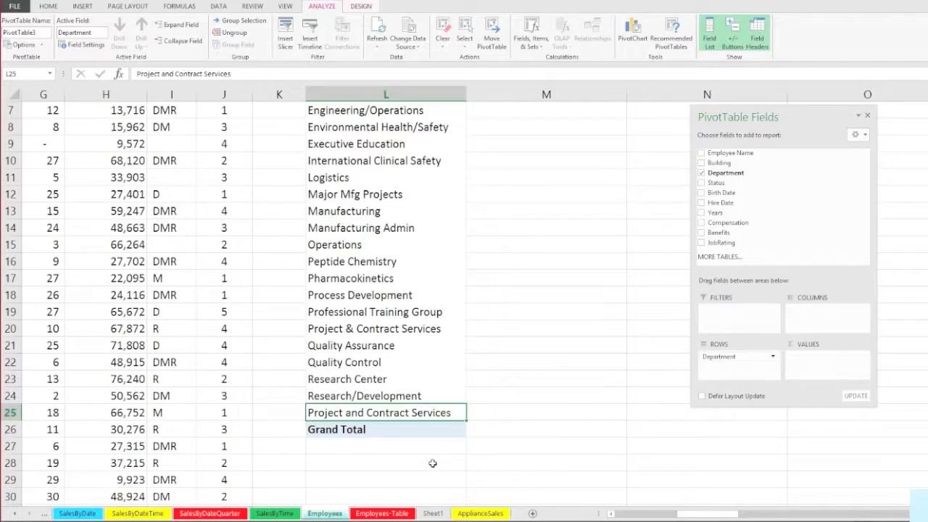
left_click(392, 128)
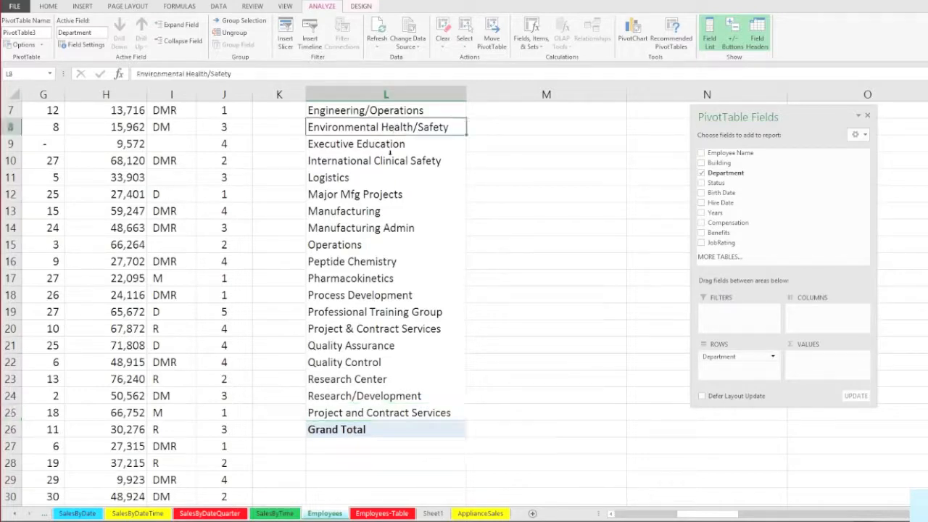
left_click(408, 412)
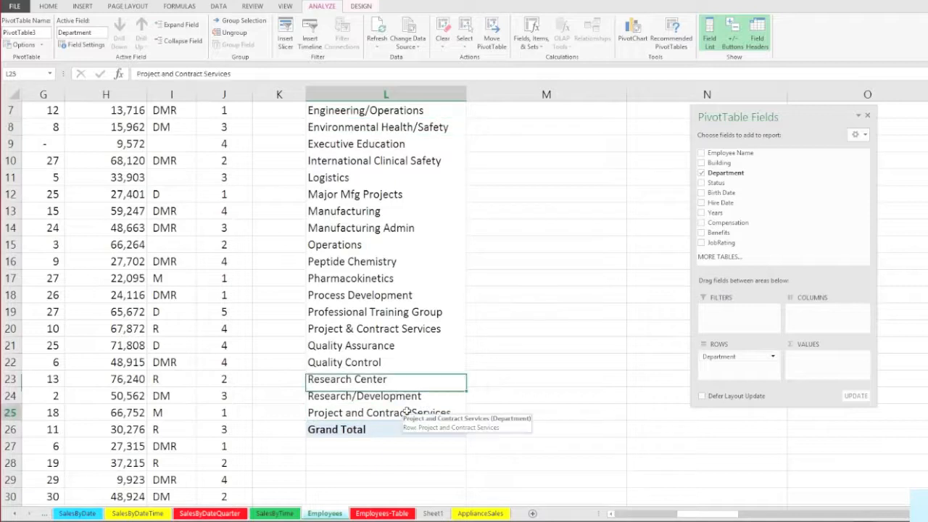
left_click(398, 329)
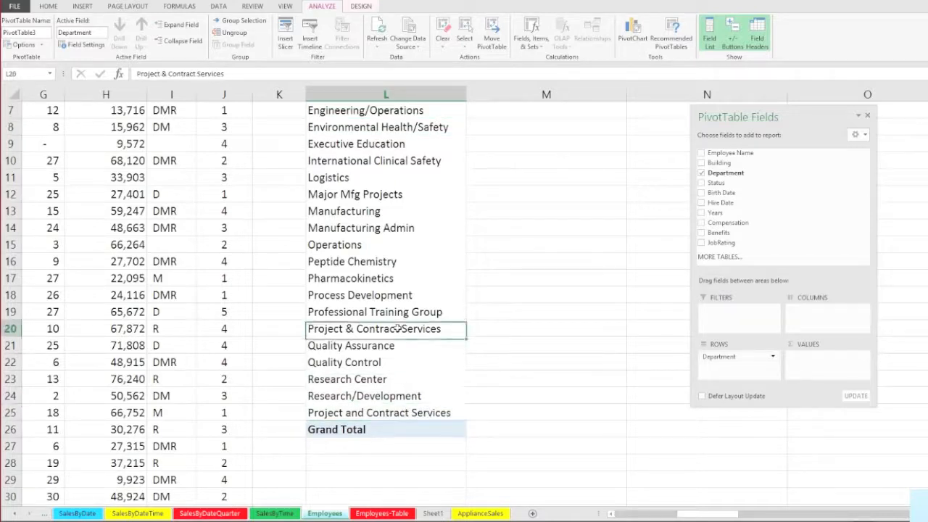
left_click(388, 412)
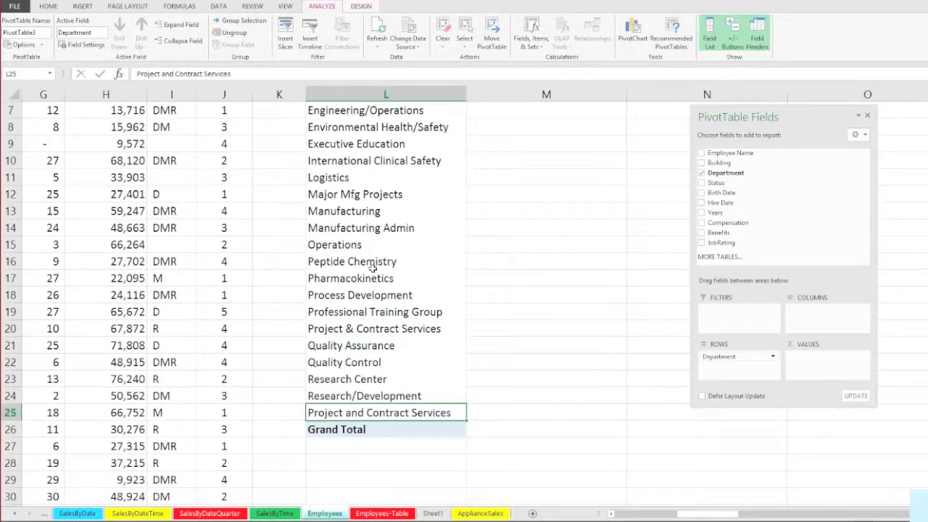
Step: Add Compensation to Values and Status to Columns of the pivot table
scroll(372, 269, "up", 2)
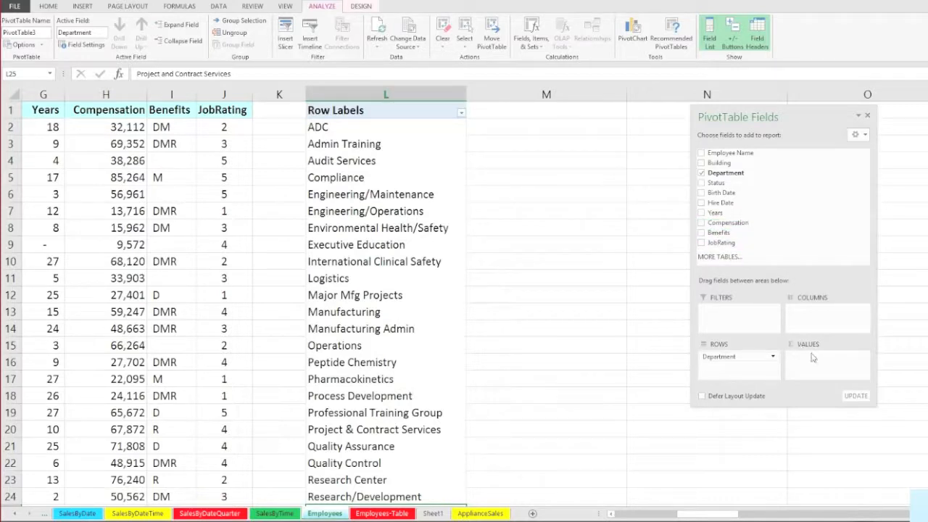
left_click(700, 223)
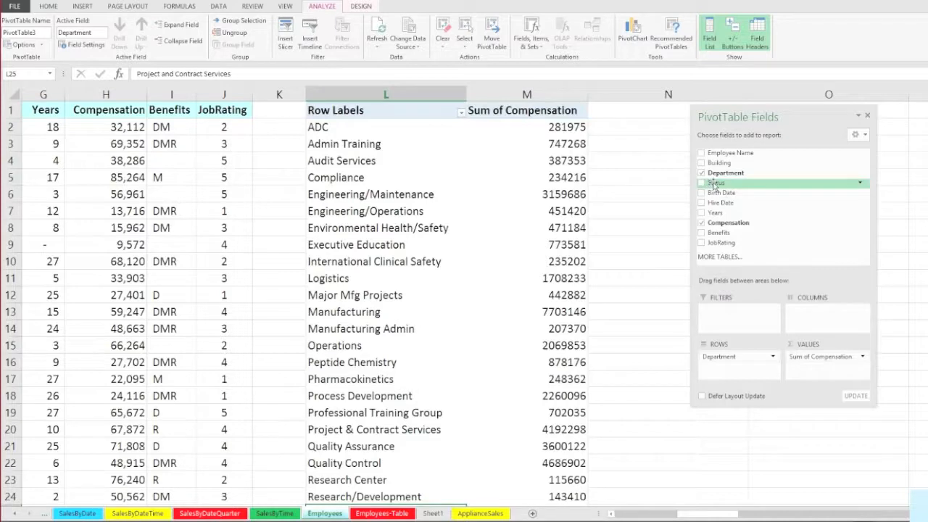
left_click_drag(716, 184, 814, 313)
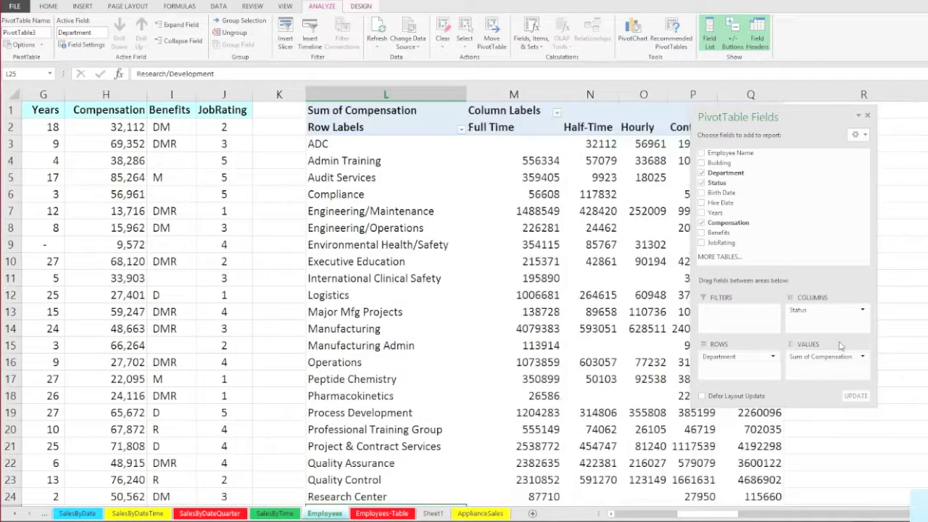
Step: Move the PivotTable Fields pane clear of the pivot table and review the compensation sums down to Grand Total
left_click(522, 160)
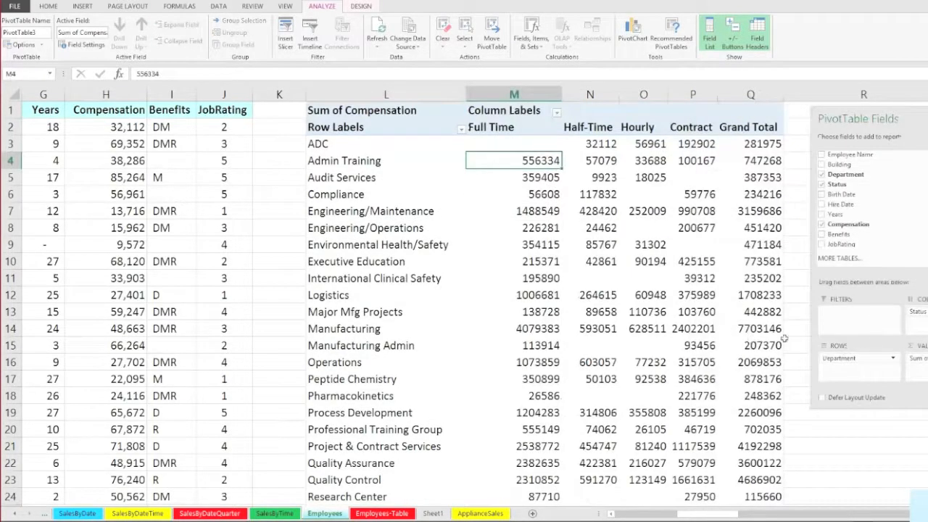
scroll(783, 338, "down", 3)
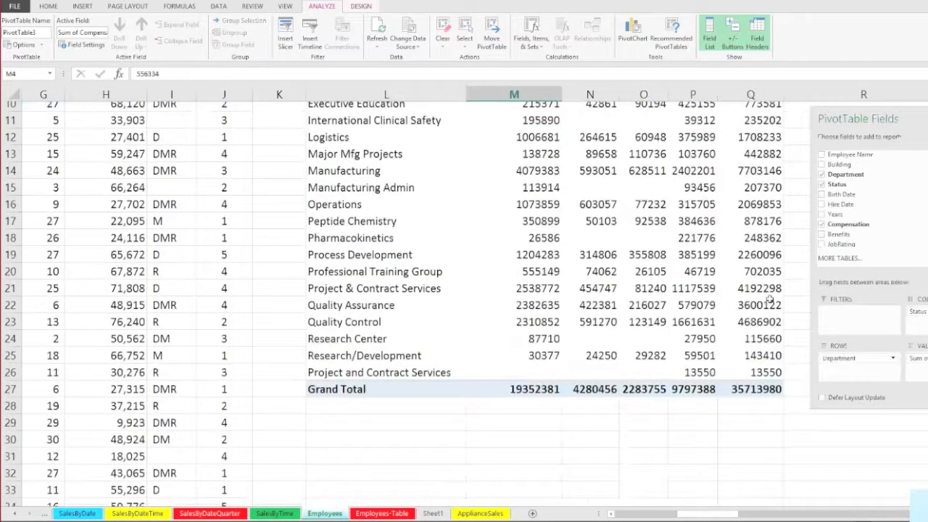
scroll(769, 300, "up", 3)
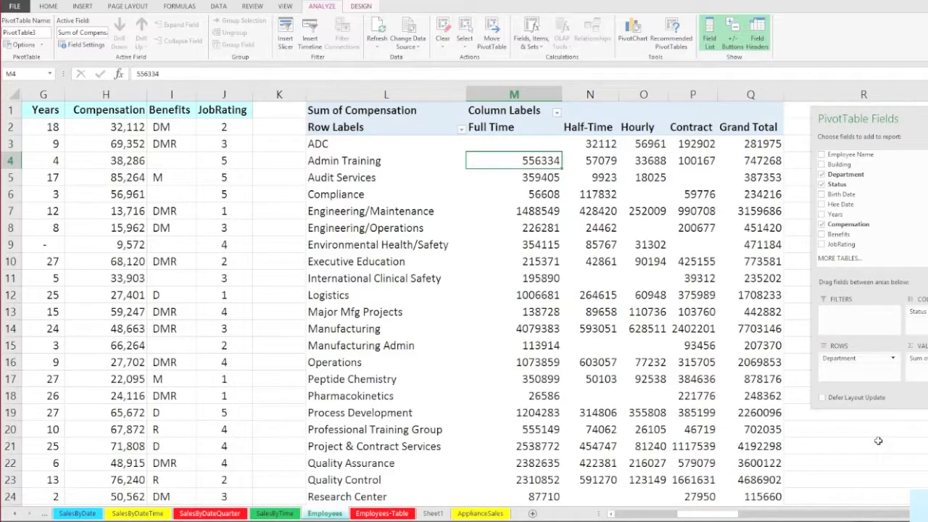
Step: Switch the pivot table's report layout to Tabular Form, replacing the generic Row Labels and Column Labels headings with field names
left_click(369, 127)
left_click(500, 109)
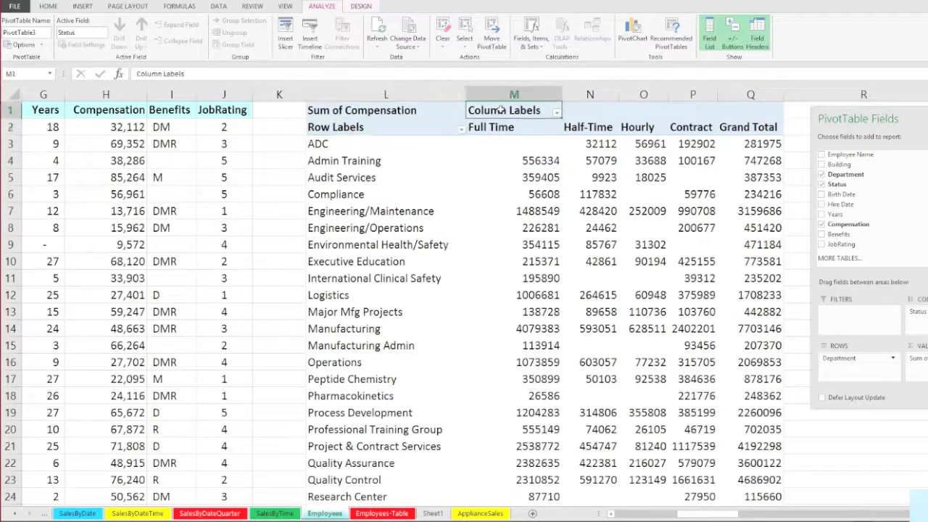
left_click(364, 7)
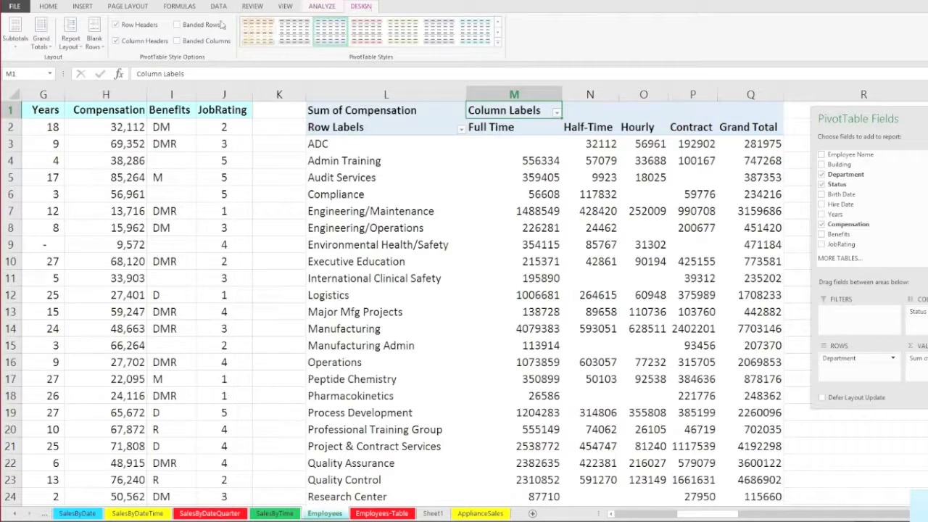
left_click(73, 34)
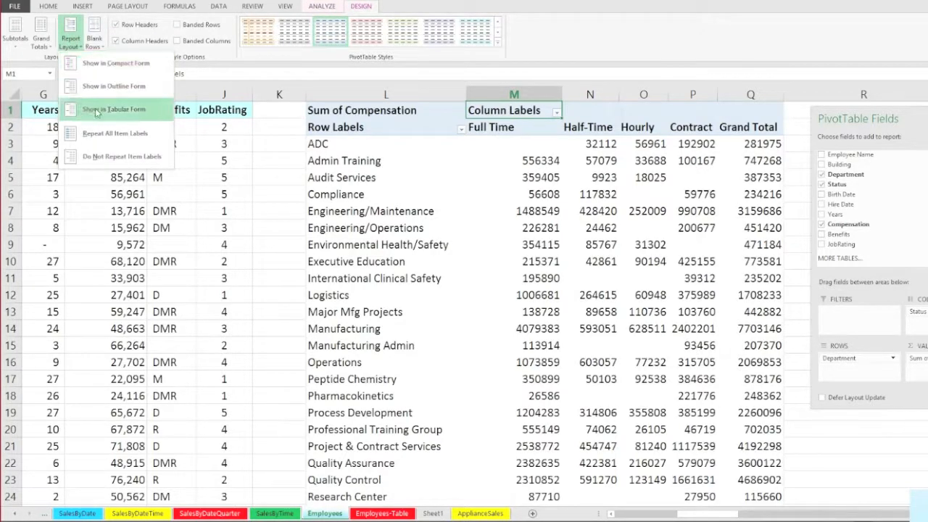
left_click(97, 110)
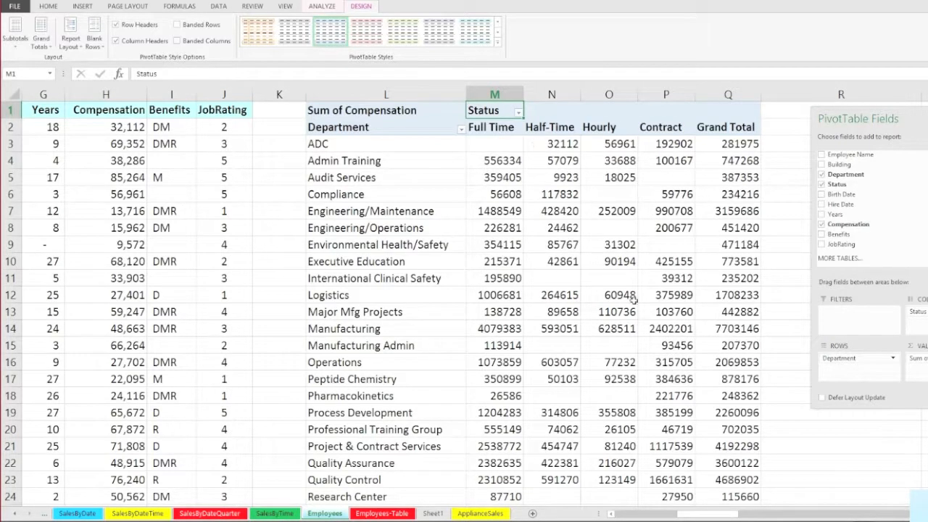
left_click_drag(501, 145, 740, 468)
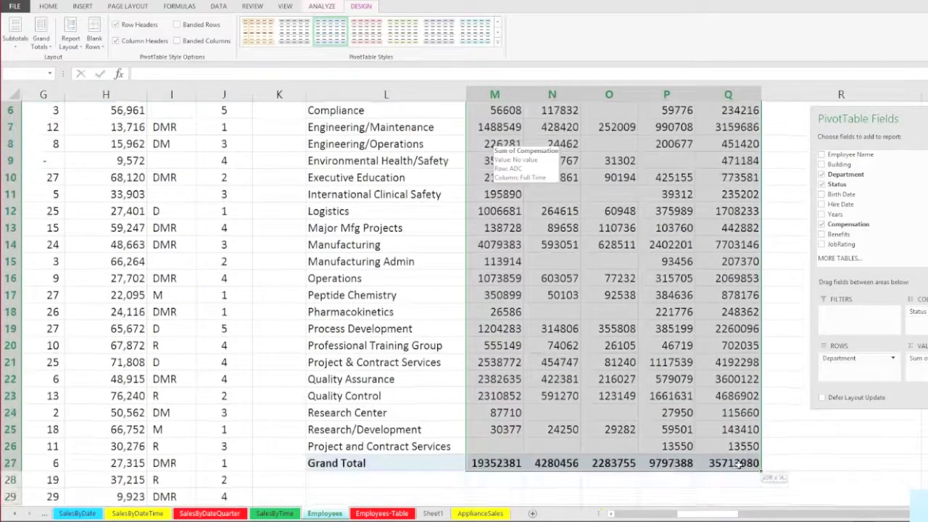
scroll(580, 263, "up", 2)
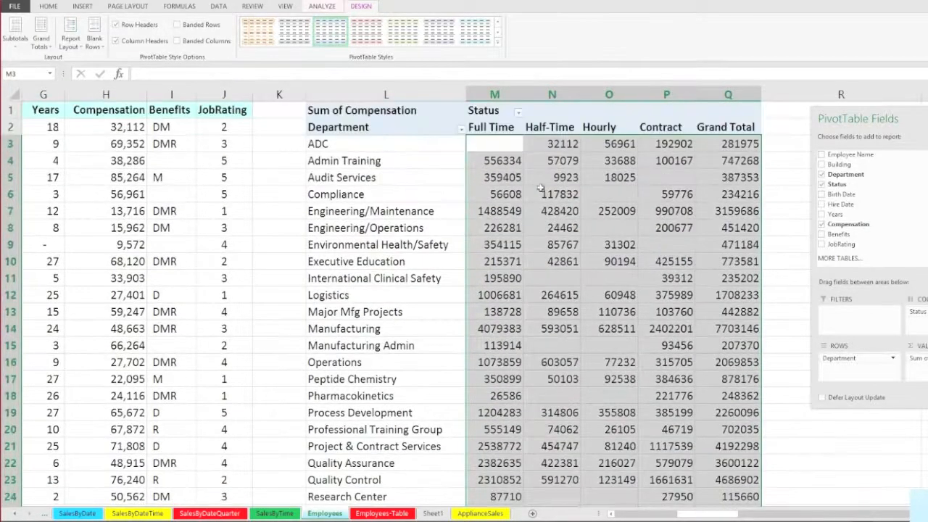
left_click(597, 195)
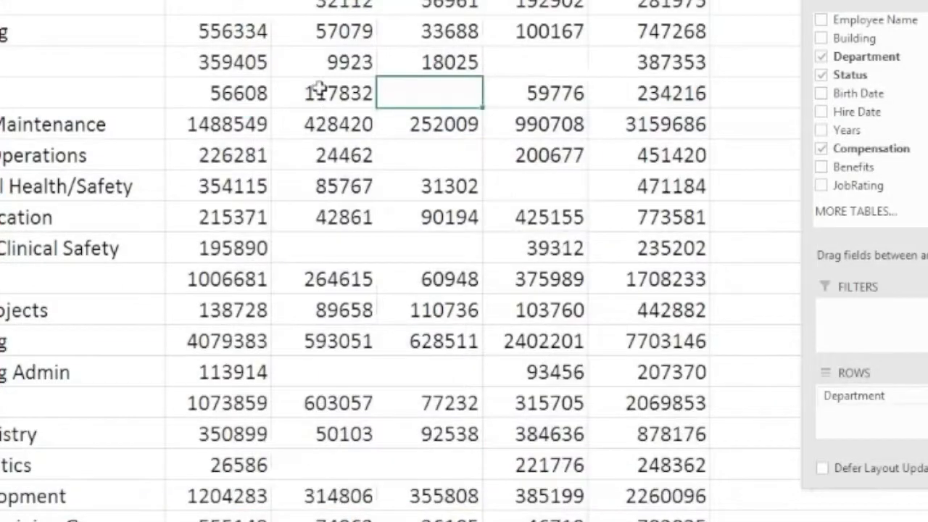
Step: Set the number format of the Sum of Compensation values to Number with 0 decimal places and the 1000 separator
right_click(323, 93)
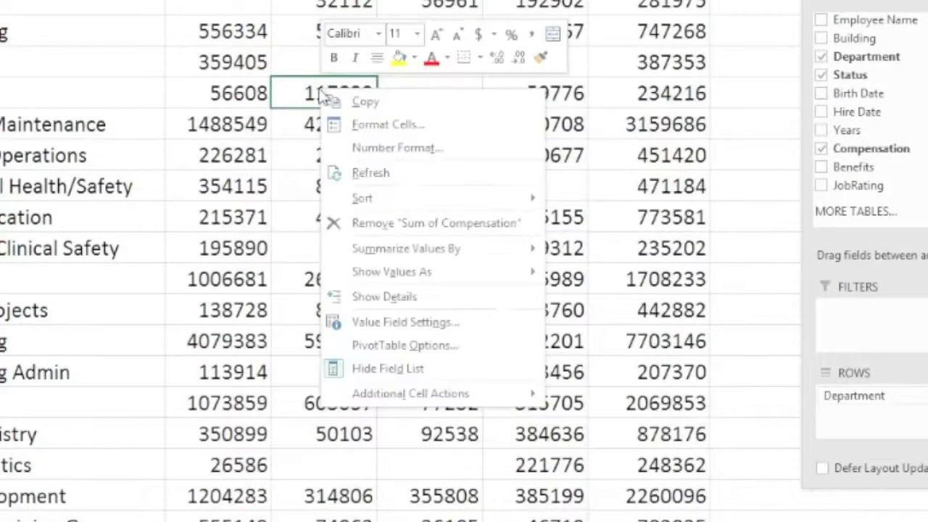
left_click(390, 148)
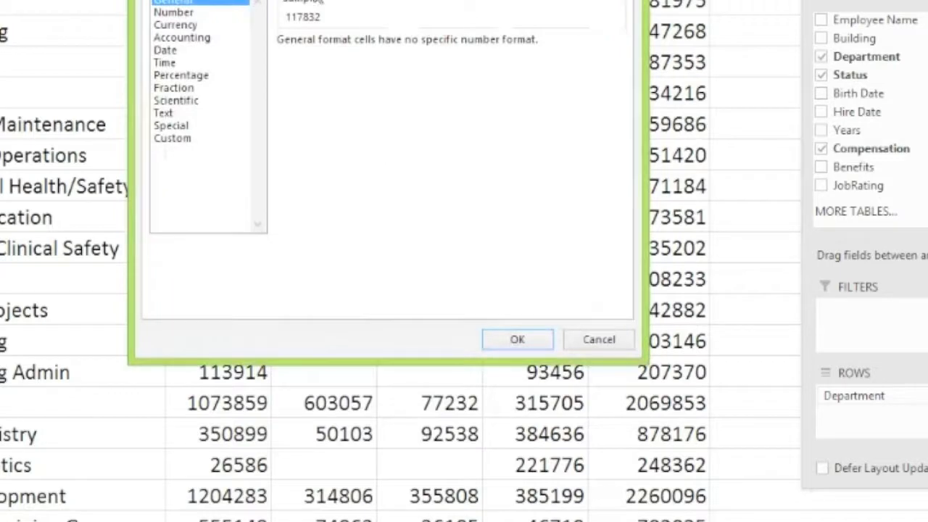
left_click_drag(319, 0, 528, 56)
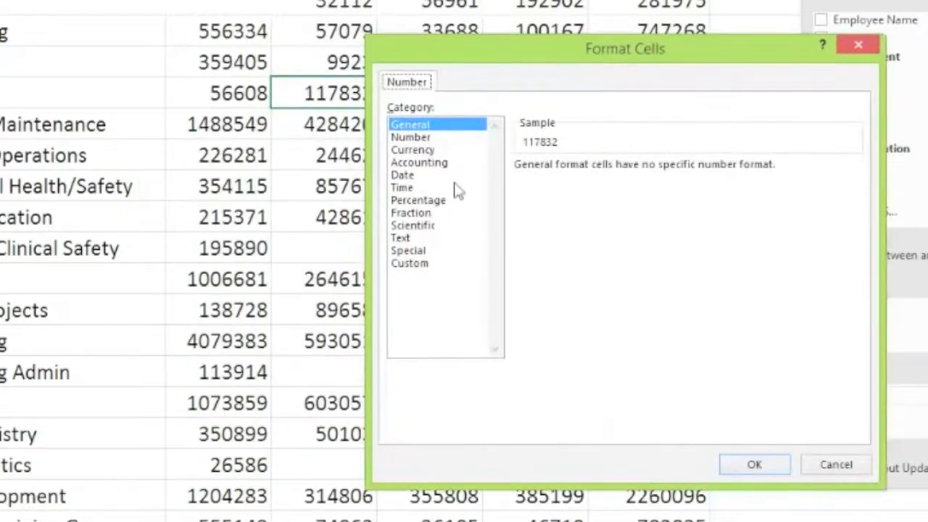
left_click(420, 138)
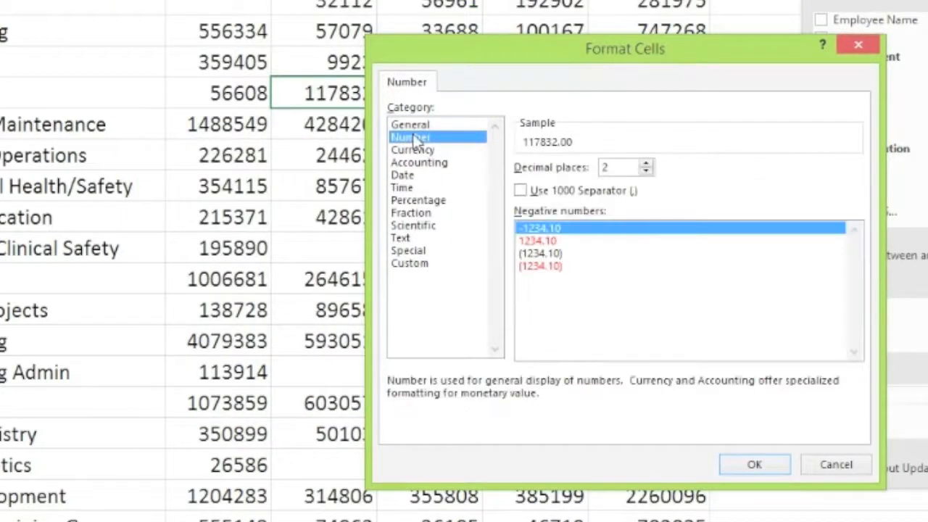
left_click(644, 172)
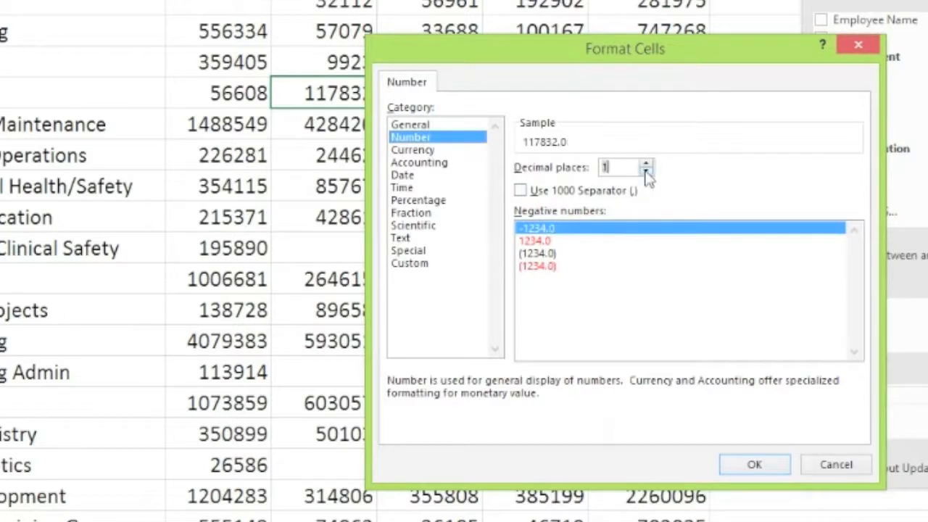
left_click(645, 171)
left_click(521, 191)
left_click(753, 465)
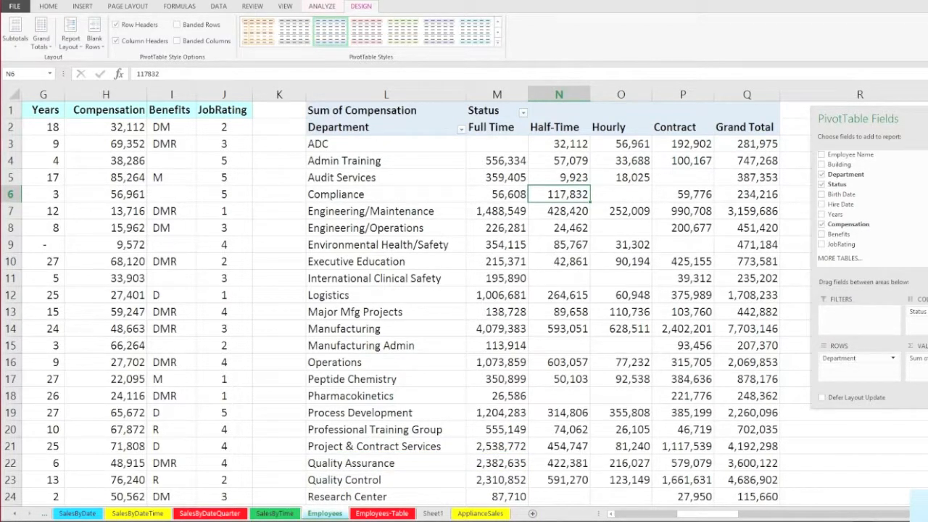
Step: Review the formatted compensation values down to Grand Total and move the PivotTable Fields pane farther from the pivot table
scroll(464, 290, "down", 1)
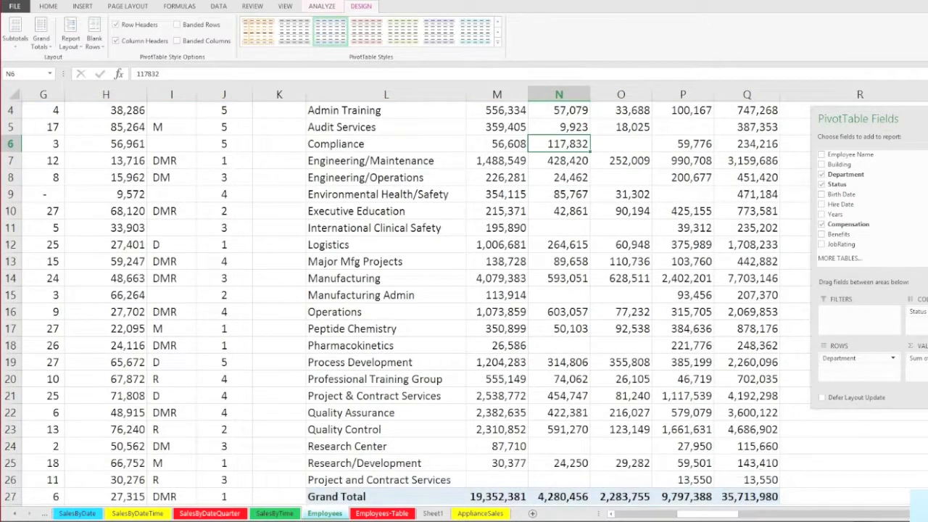
scroll(464, 290, "up", 1)
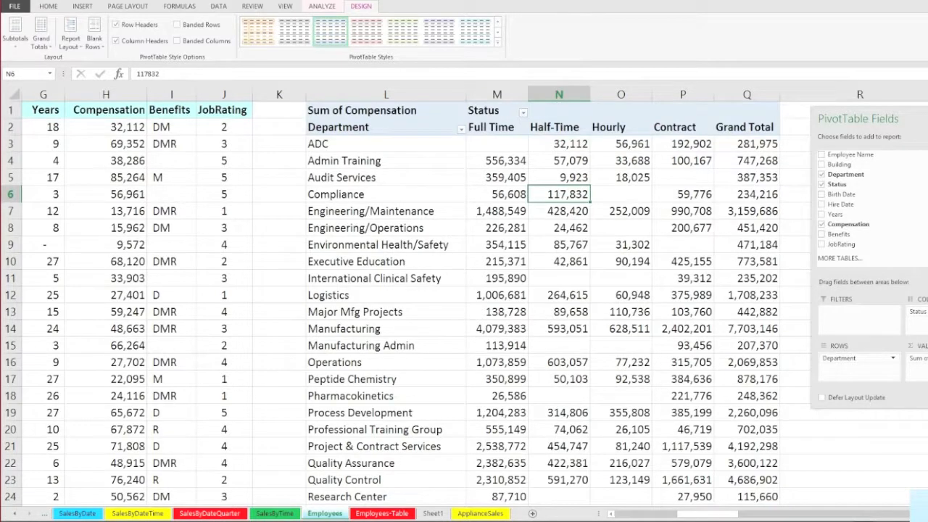
left_click(552, 226)
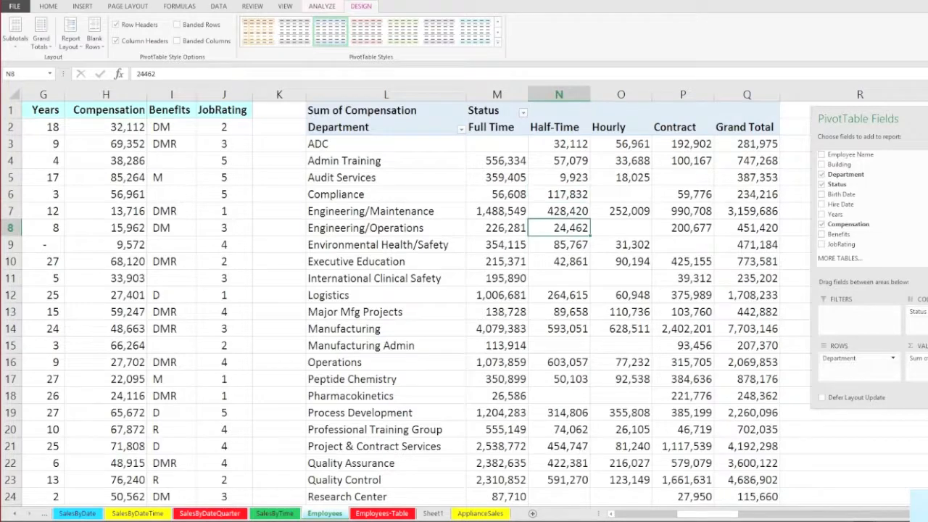
scroll(448, 302, "right", 1)
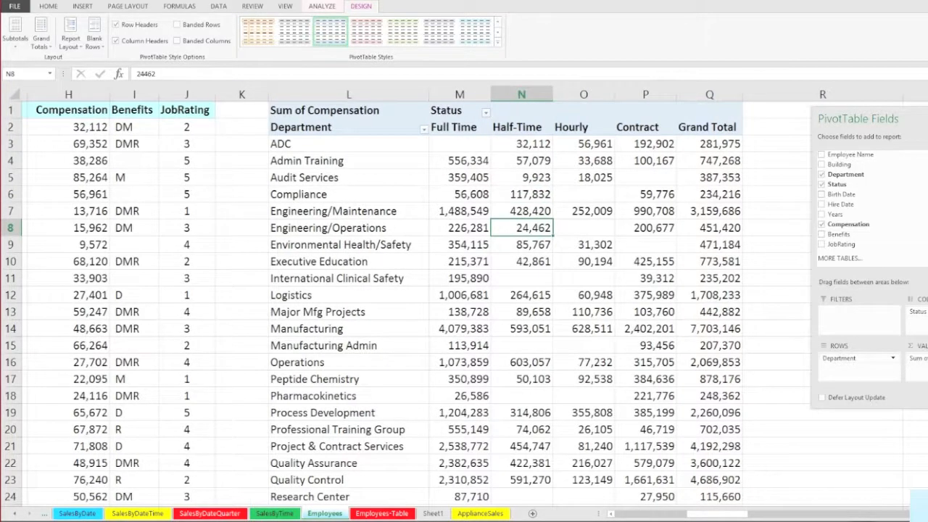
scroll(448, 302, "right", 1)
left_click_drag(829, 118, 857, 135)
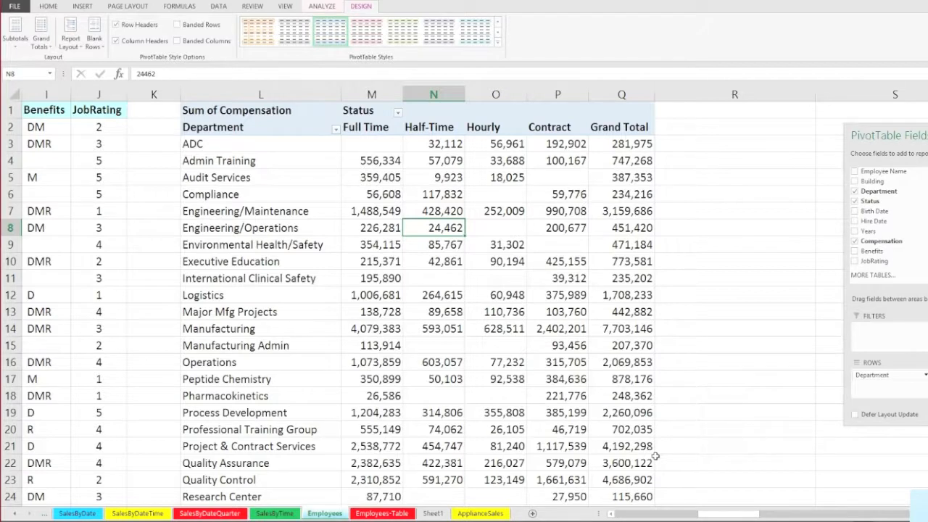
Step: Apply the custom number format #,##0.0, to the Sum of Compensation values to show thousands with one decimal, and copy the format code
mouse_move(655, 454)
right_click(451, 226)
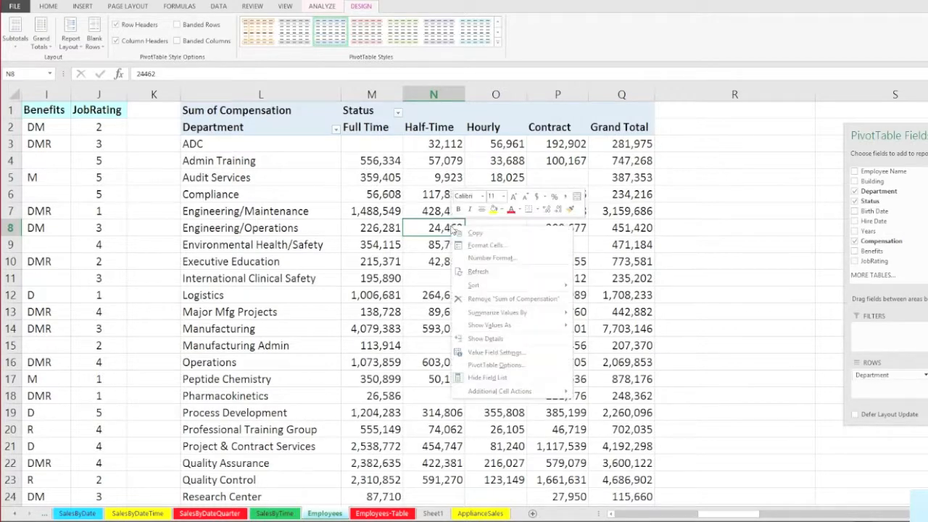
left_click(481, 259)
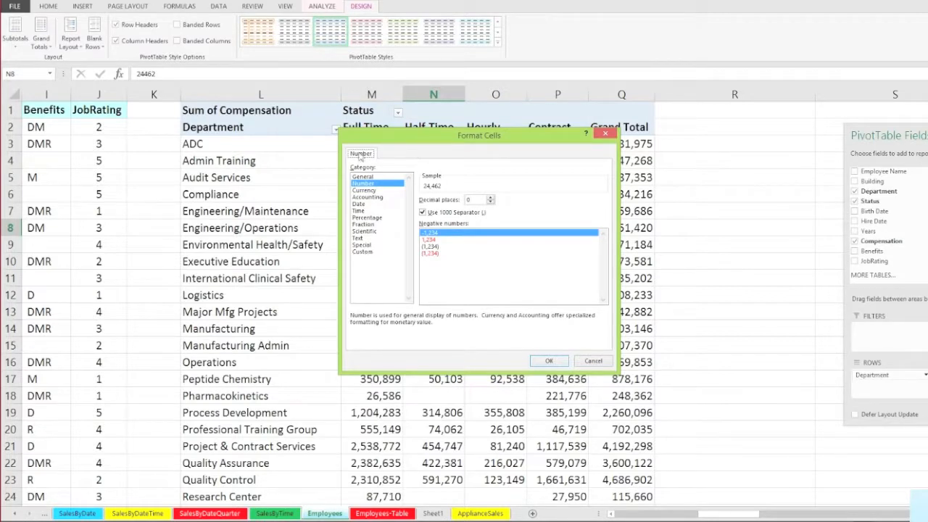
left_click(363, 251)
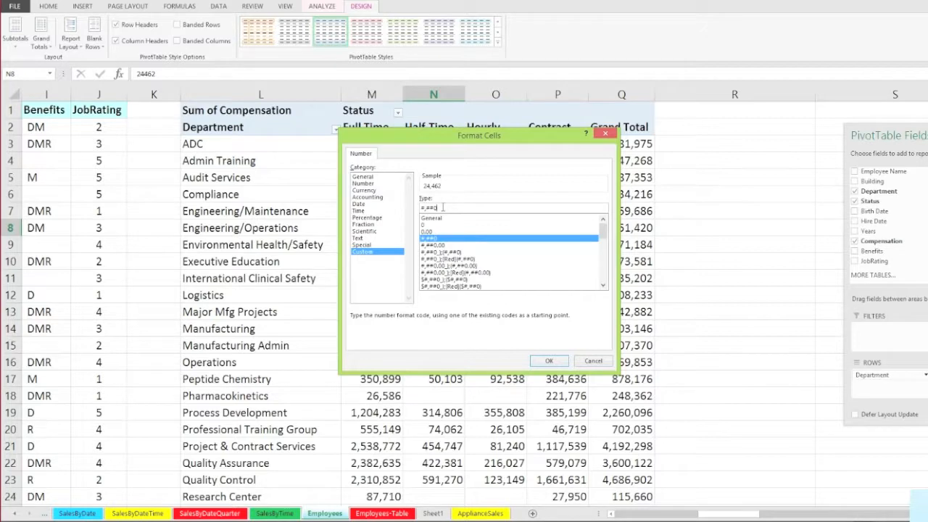
type(".0,")
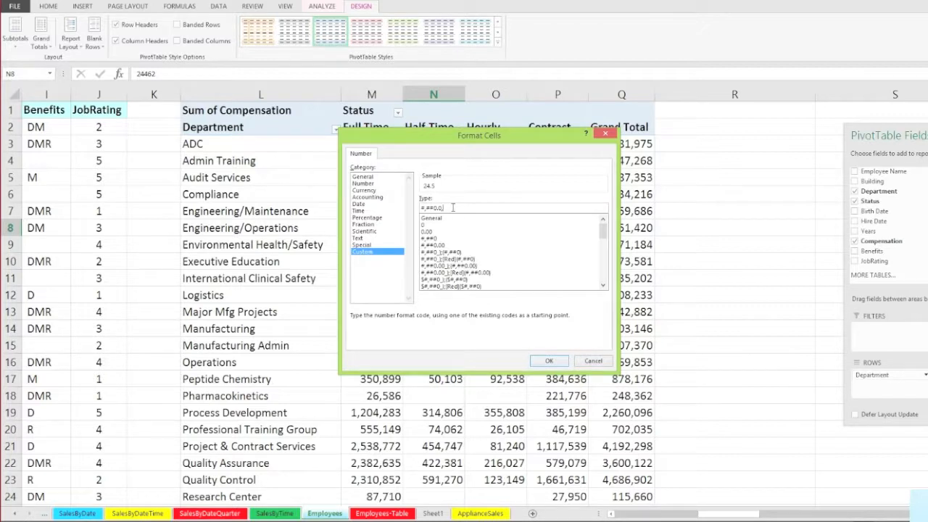
left_click_drag(446, 207, 420, 208)
key("ctrl+c")
left_click(549, 362)
left_click(549, 364)
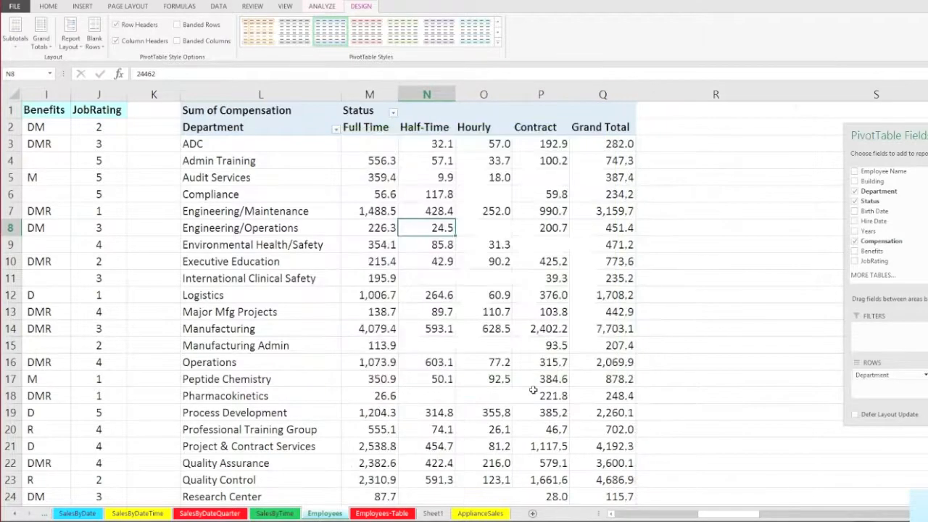
left_click(430, 364)
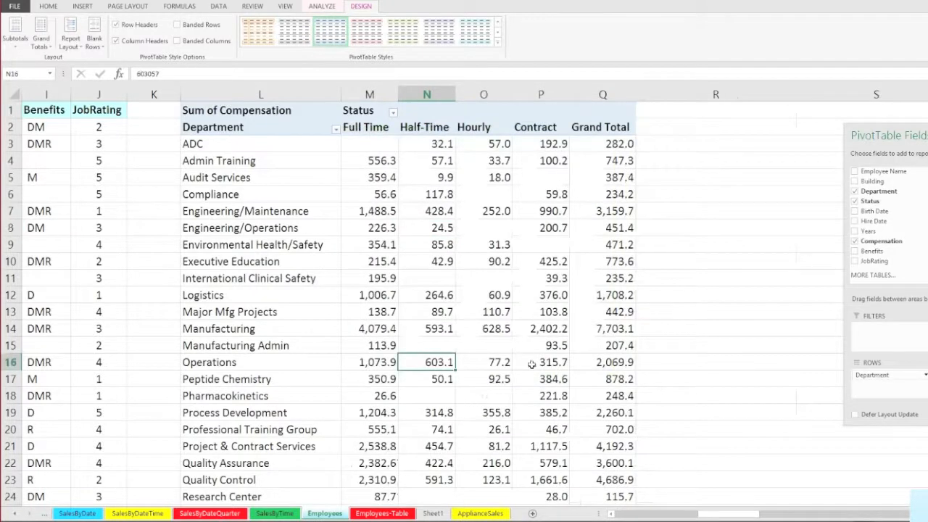
Step: Paste the format code #,##0.0, as a note beside the pivot table, move it to cell R1 and set its font size to 18
left_click(712, 160)
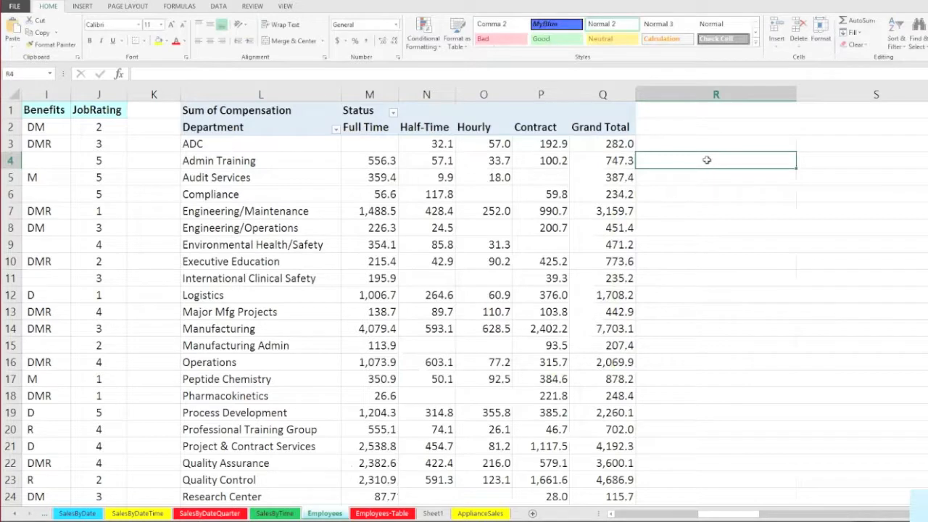
key("ctrl+v")
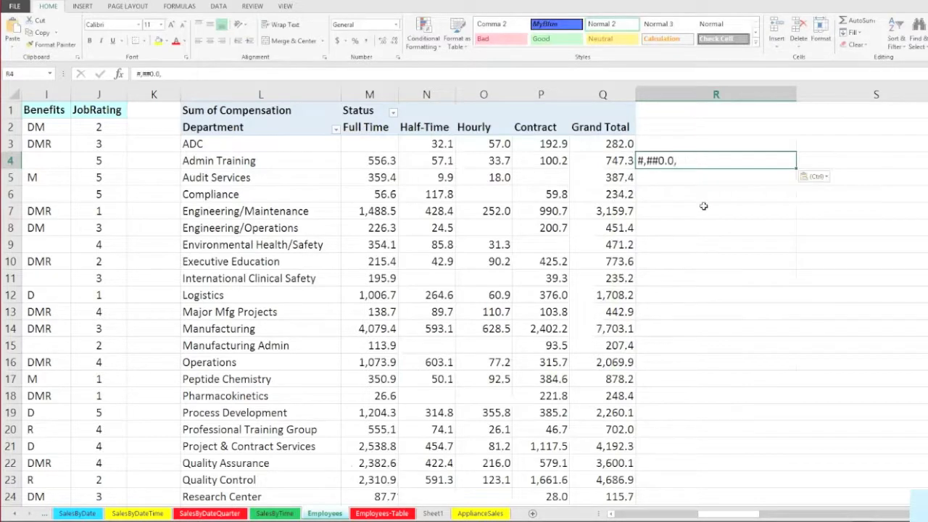
left_click_drag(698, 154, 702, 113)
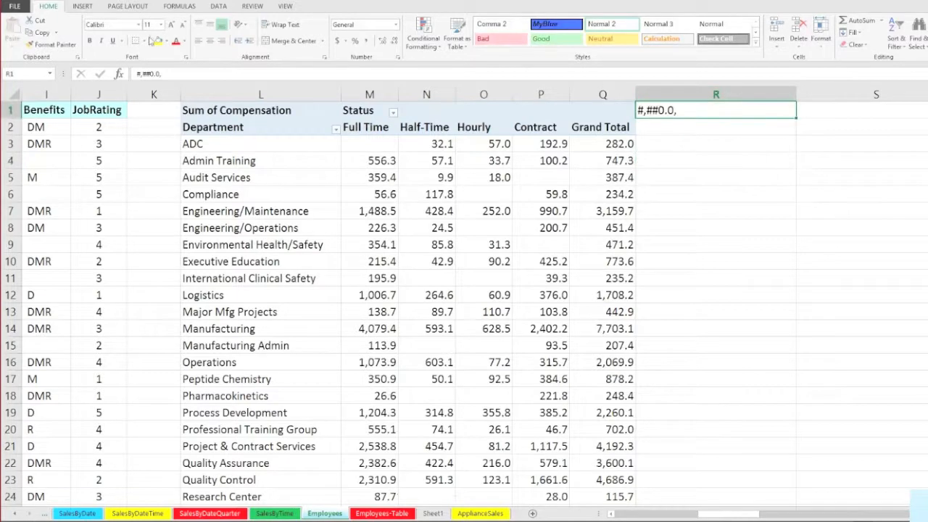
left_click(162, 27)
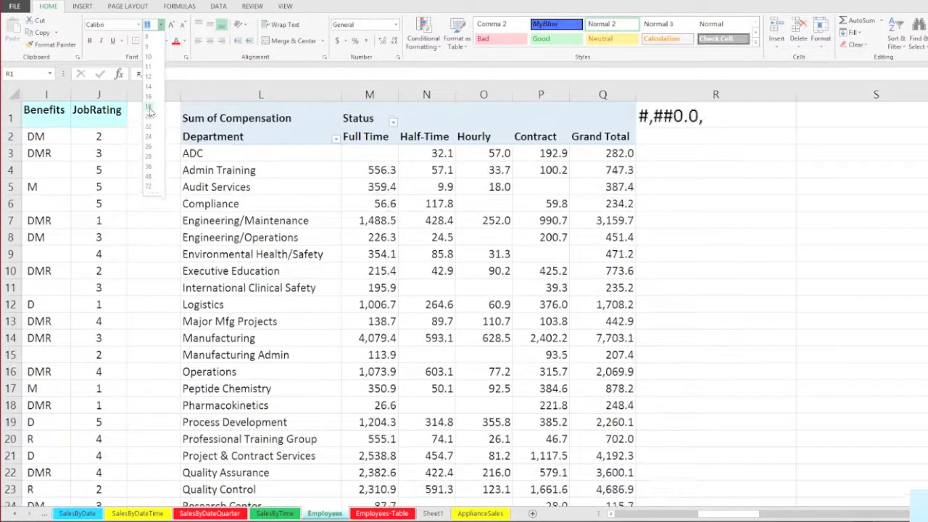
left_click(152, 111)
left_click(544, 321)
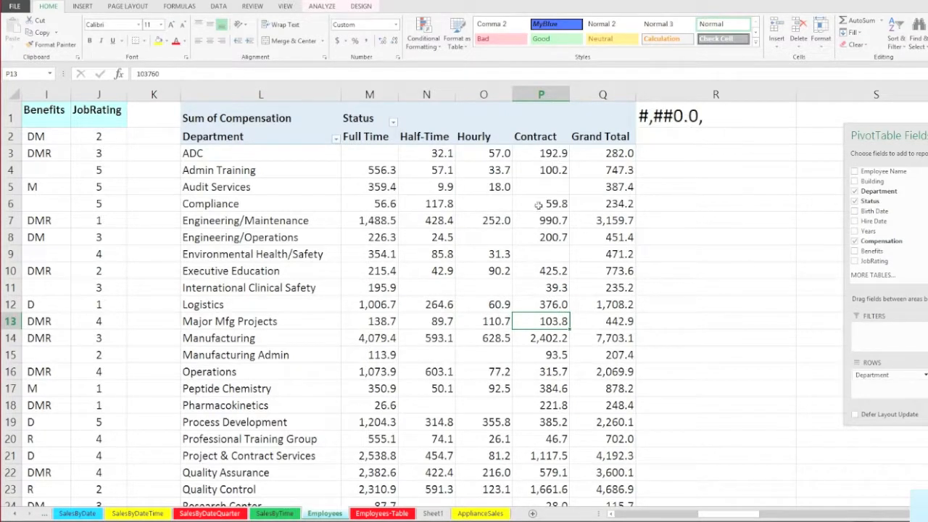
Step: Change the custom number format of the compensation values to #,##0, for whole thousands and compare several cells with their full underlying amounts
mouse_move(509, 392)
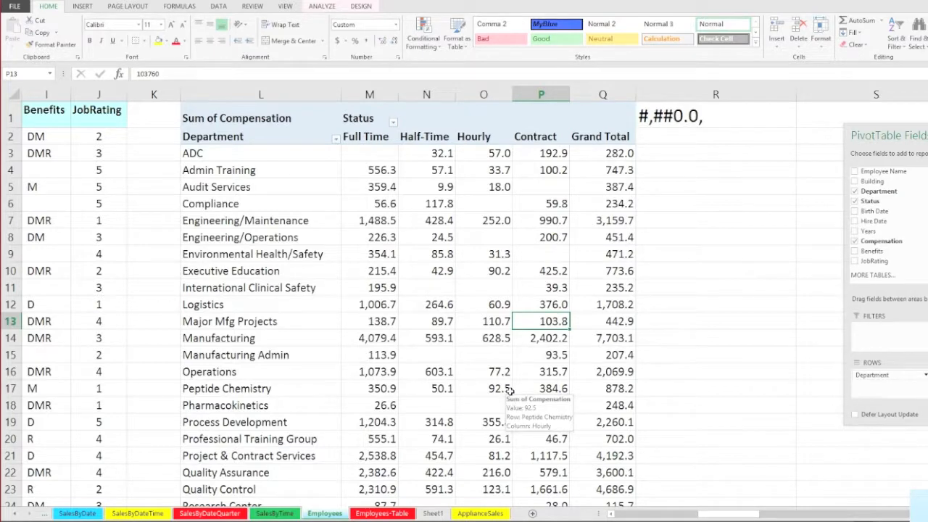
left_click(447, 220)
right_click(446, 220)
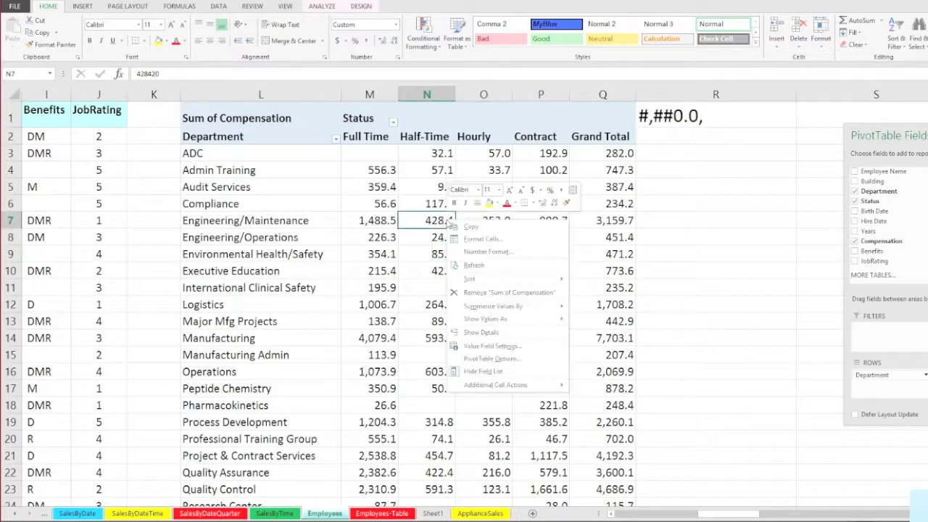
left_click(472, 253)
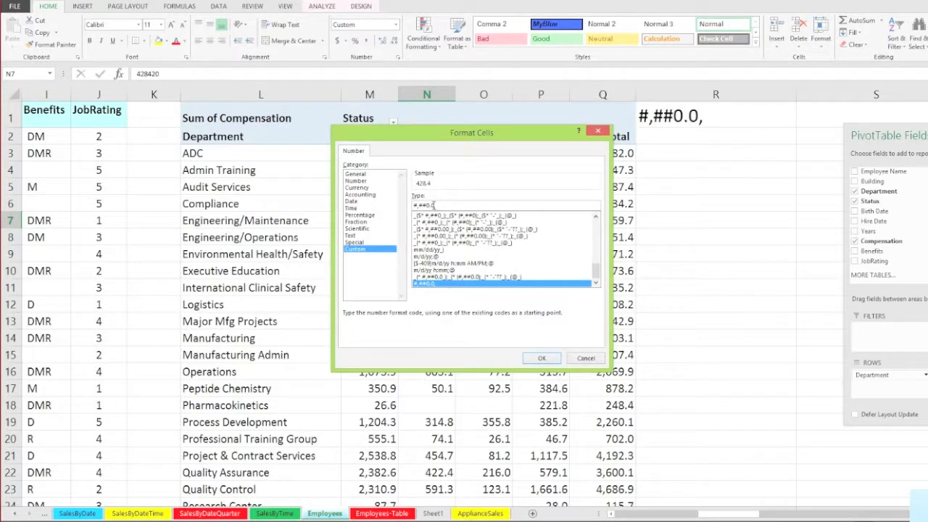
key("BackSpace")
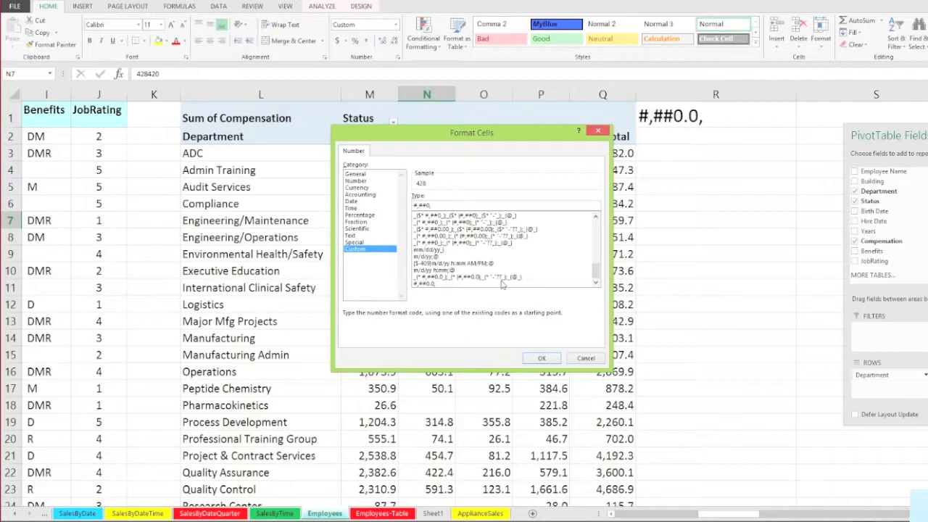
type(",")
key("Return")
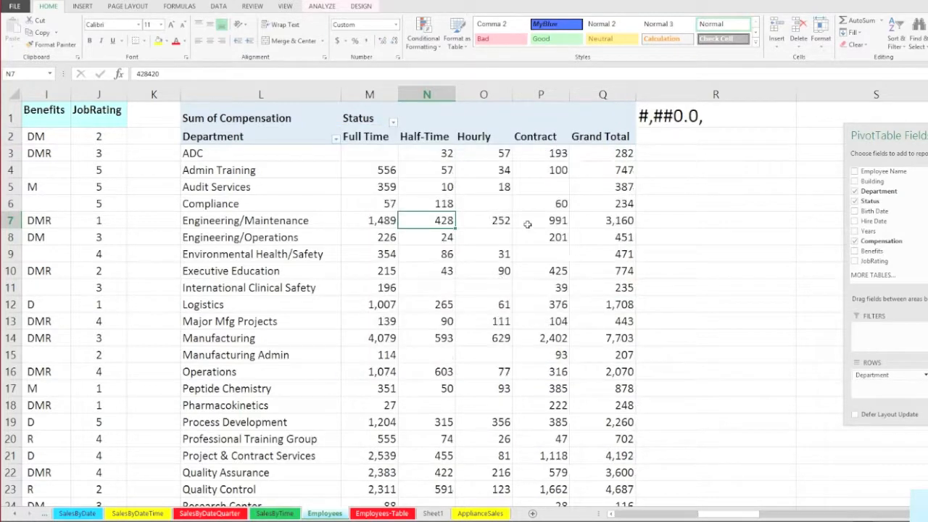
left_click(534, 153)
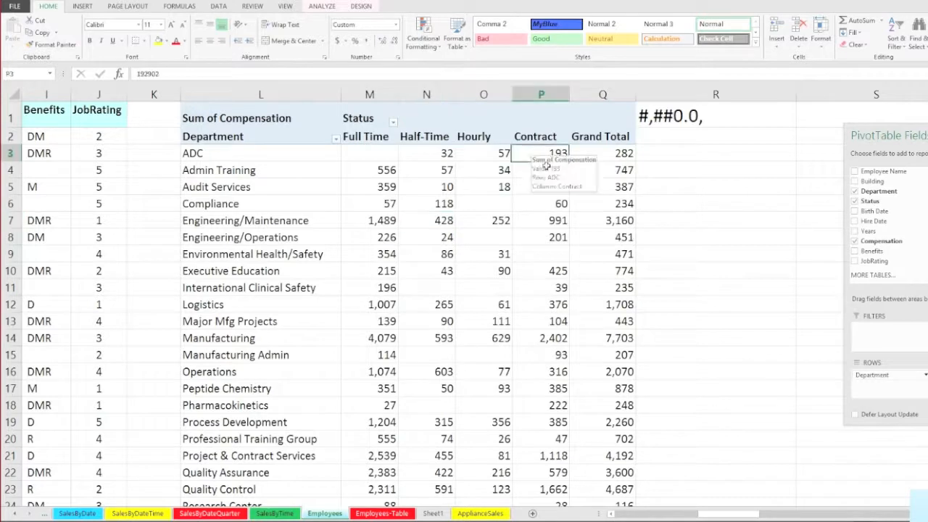
left_click(363, 222)
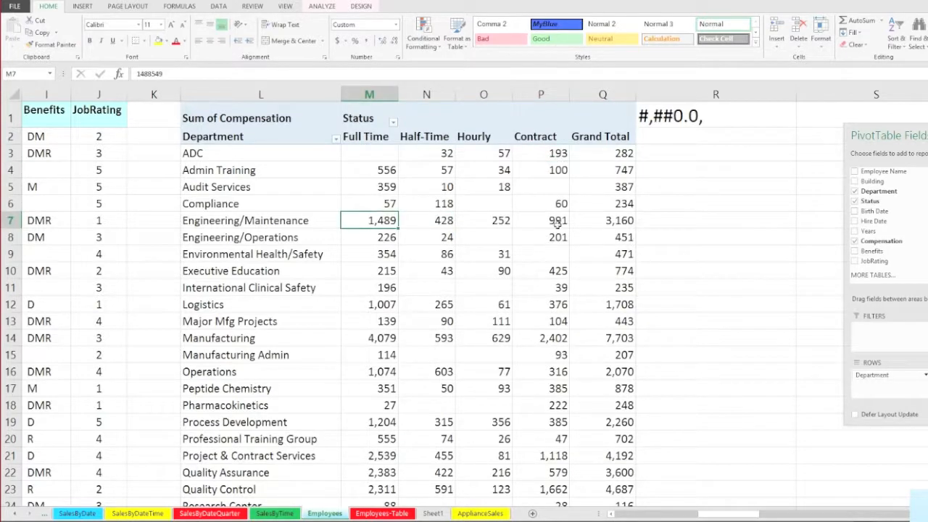
left_click(541, 203)
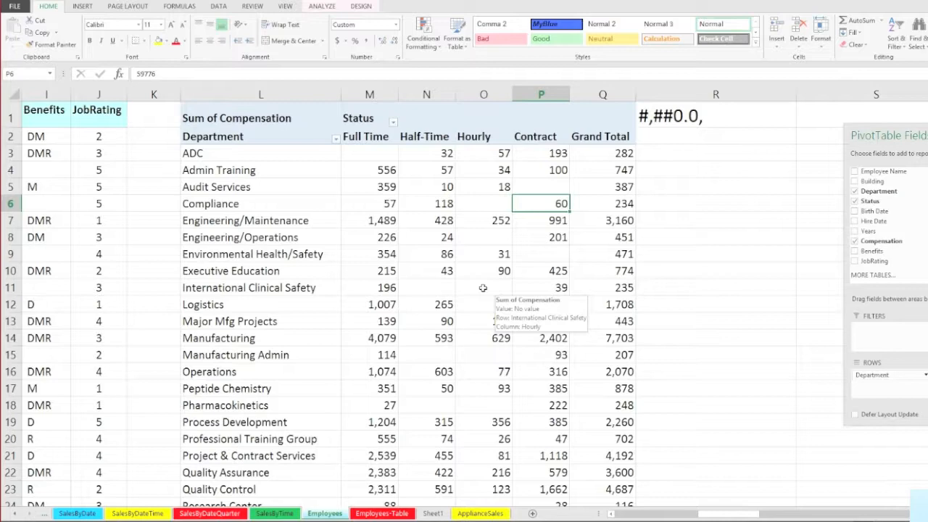
Step: Undo both custom thousands formats and the format-code note beside the pivot table
key("ctrl+z")
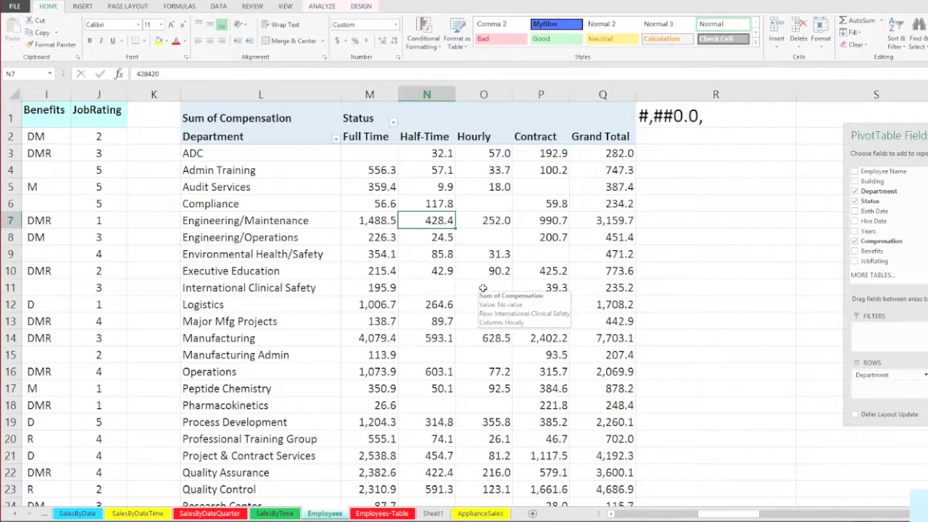
key("ctrl+z")
key("ctrl+z")
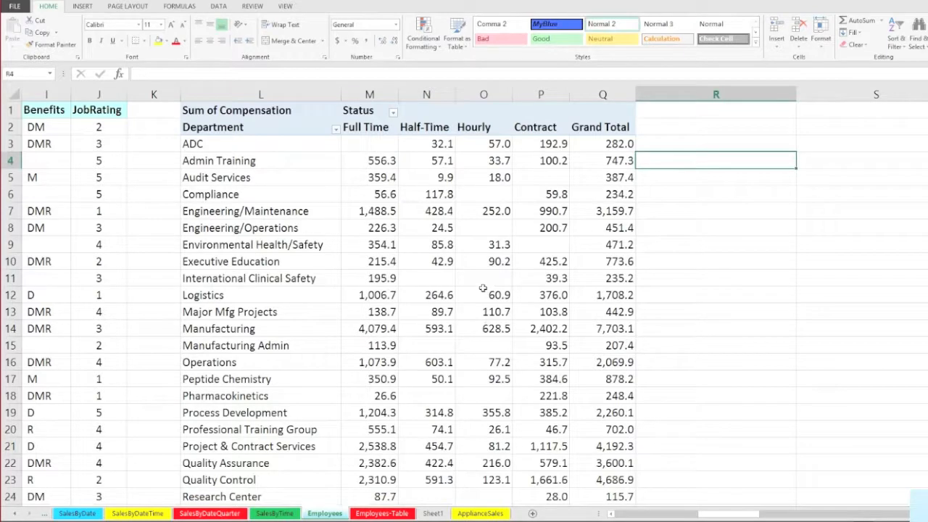
key("ctrl+z")
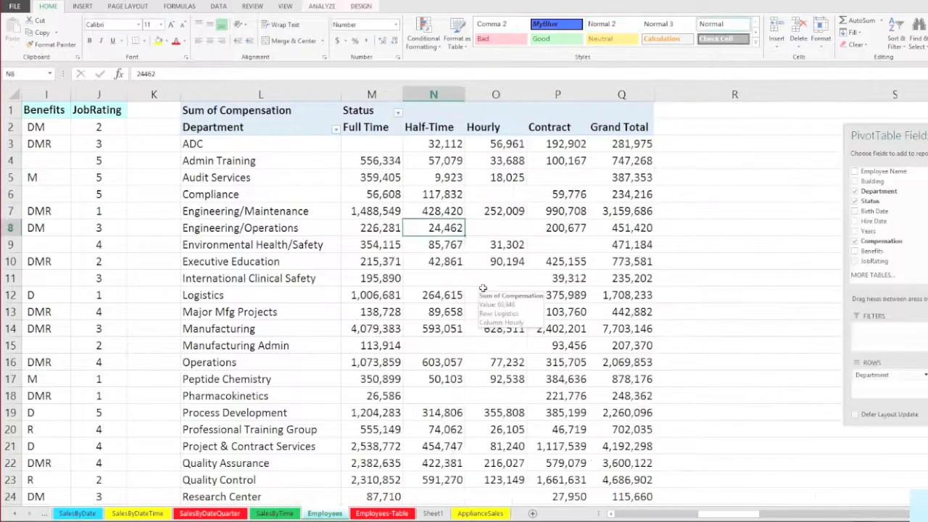
left_click(759, 382)
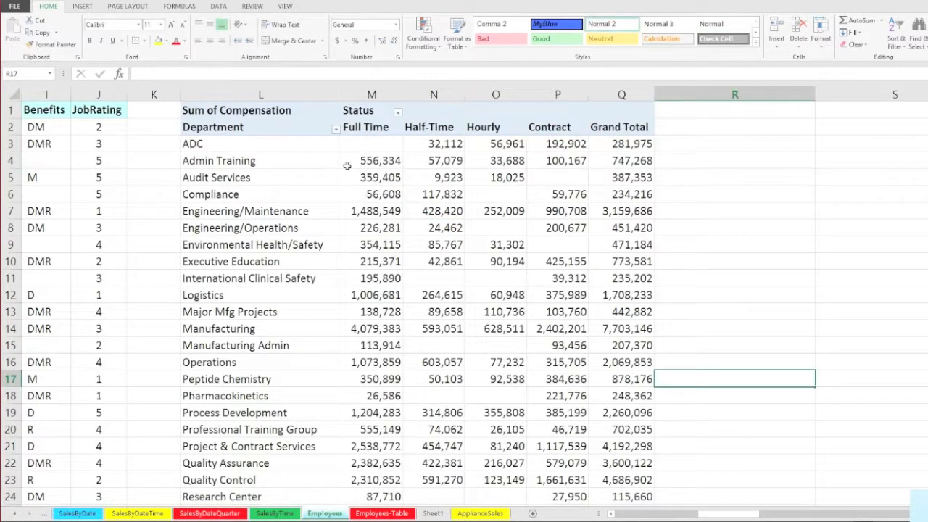
Step: Revisit the Department and Status headings and view the pivot table's report layout choices without changing the layout
left_click(290, 128)
left_click(353, 111)
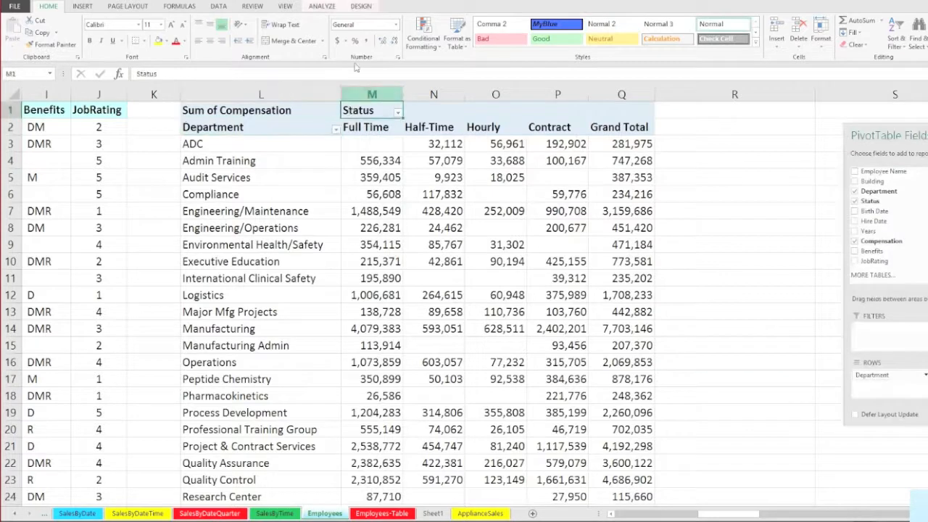
left_click(361, 6)
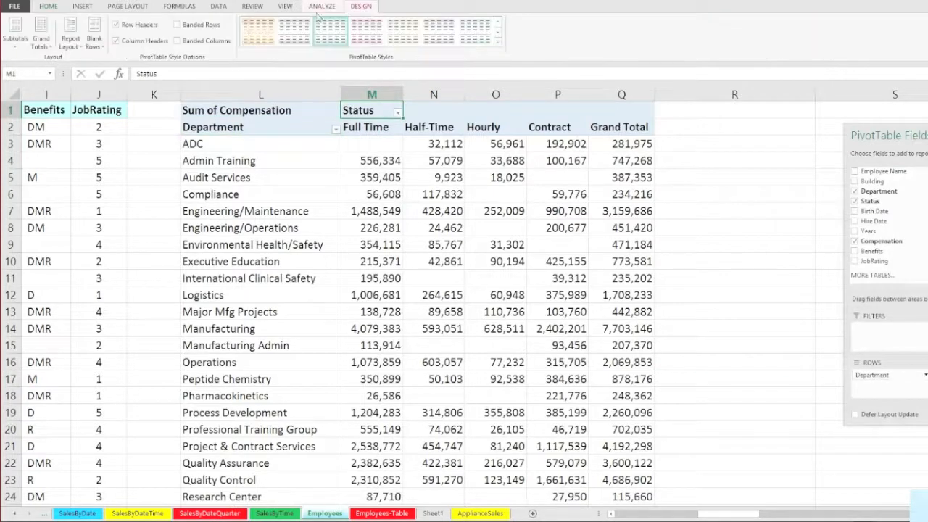
left_click(71, 29)
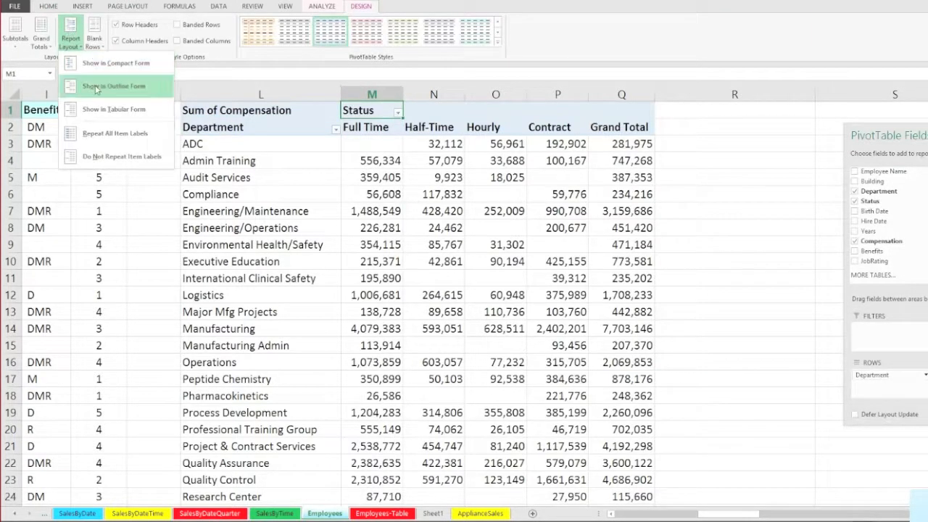
left_click(275, 156)
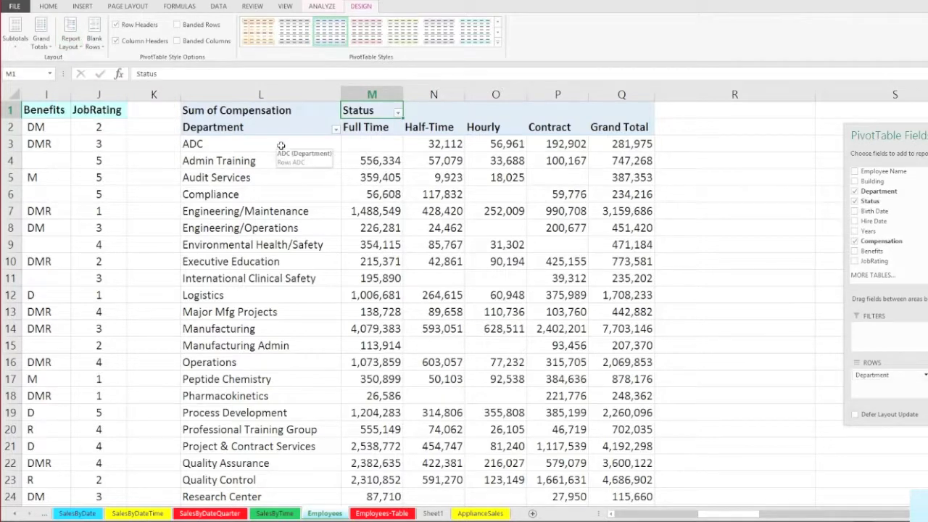
Step: Try the Currency format with 0 decimal places and the $ symbol on the compensation values, and undo it
right_click(371, 177)
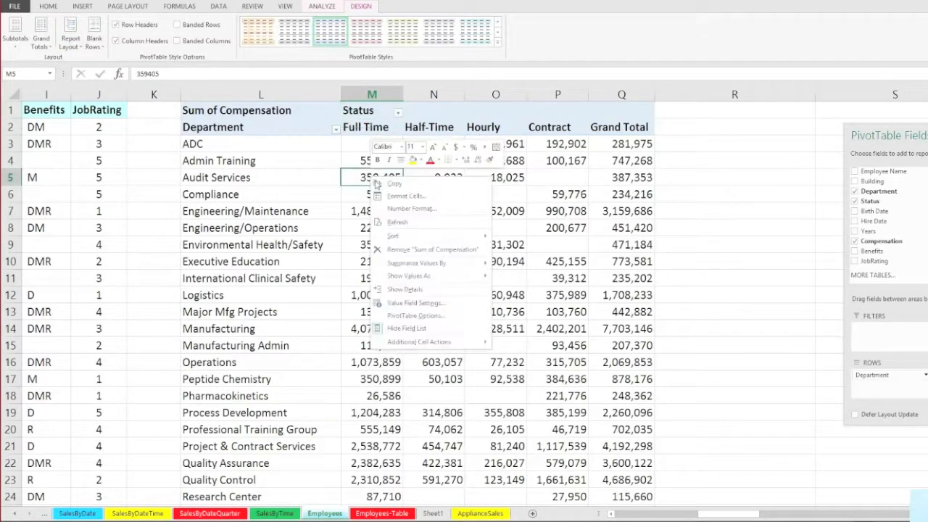
left_click(399, 210)
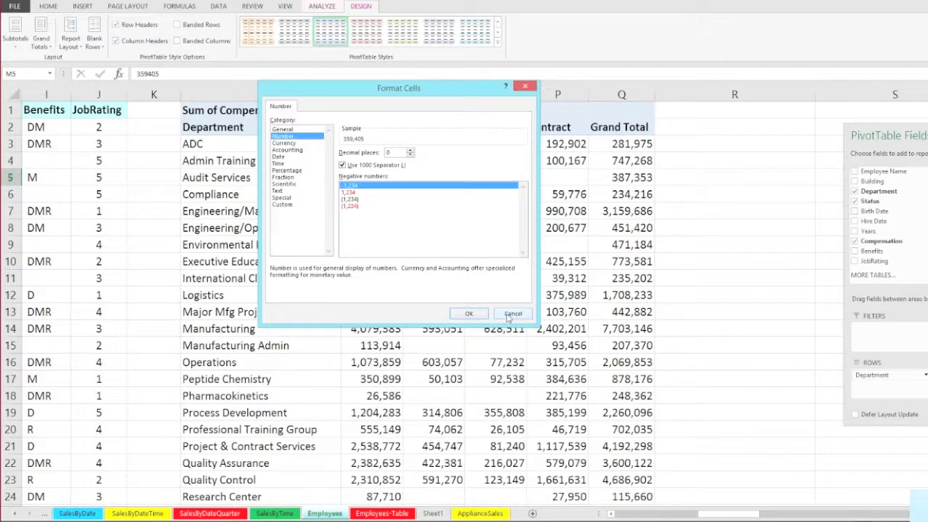
left_click(286, 144)
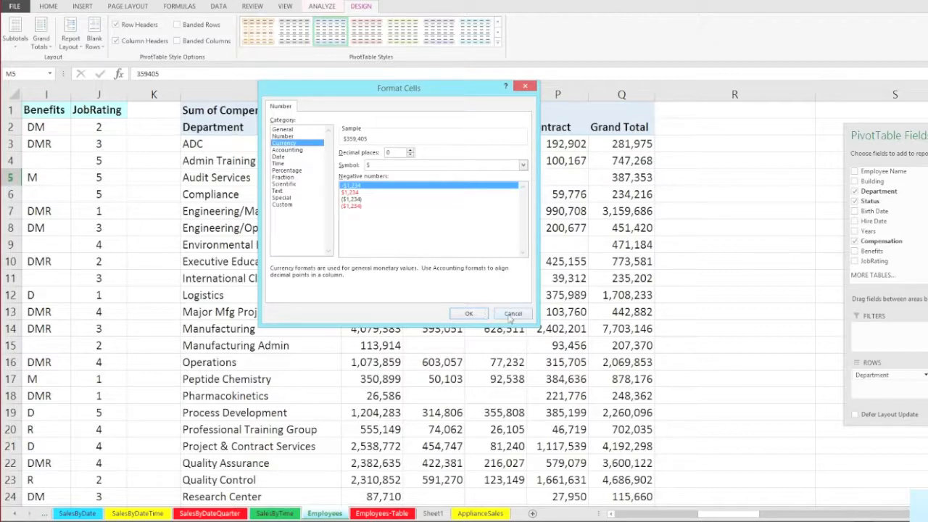
left_click(468, 316)
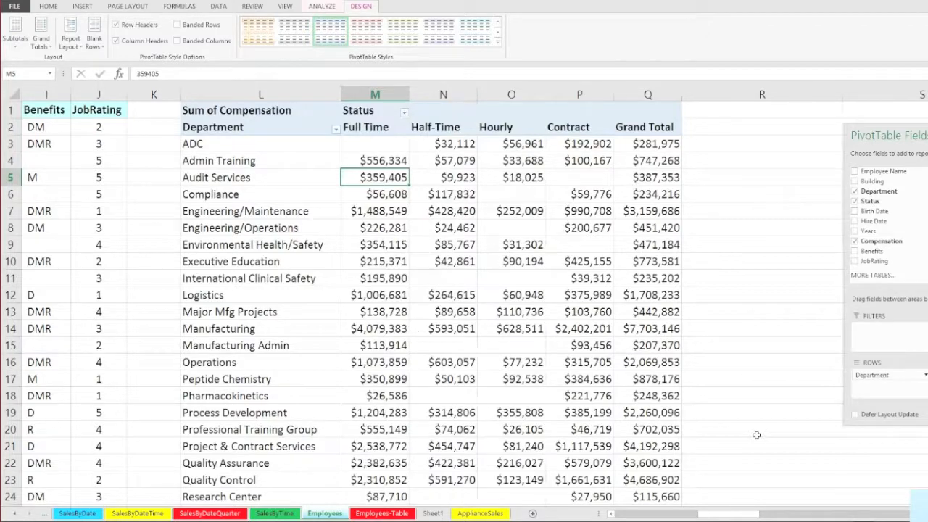
key("ctrl+z")
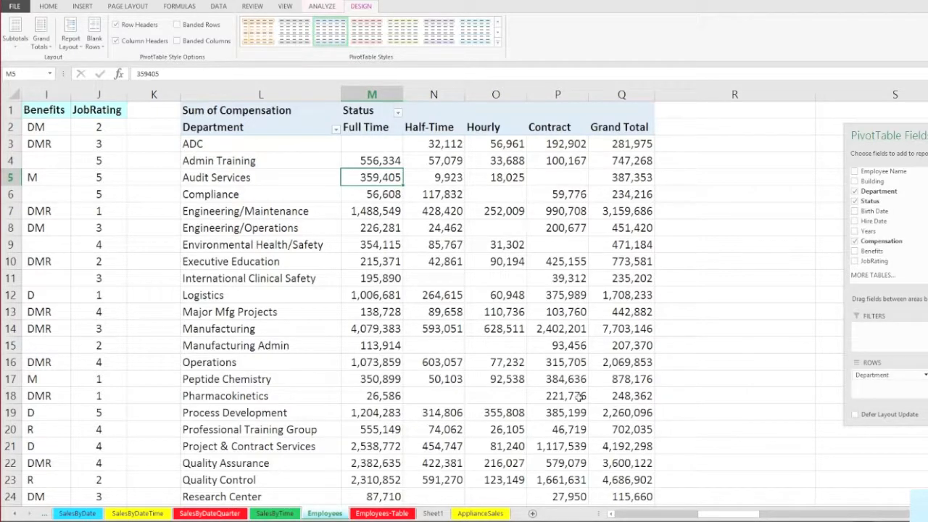
Step: Check the department names down to Grand Total and select the Project and Contract Services row label
left_click(312, 246)
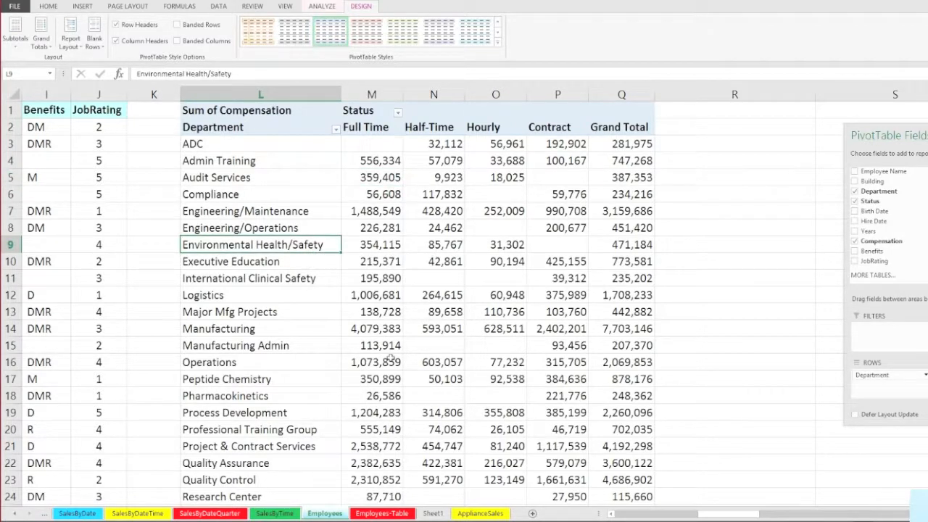
scroll(390, 359, "down", 1)
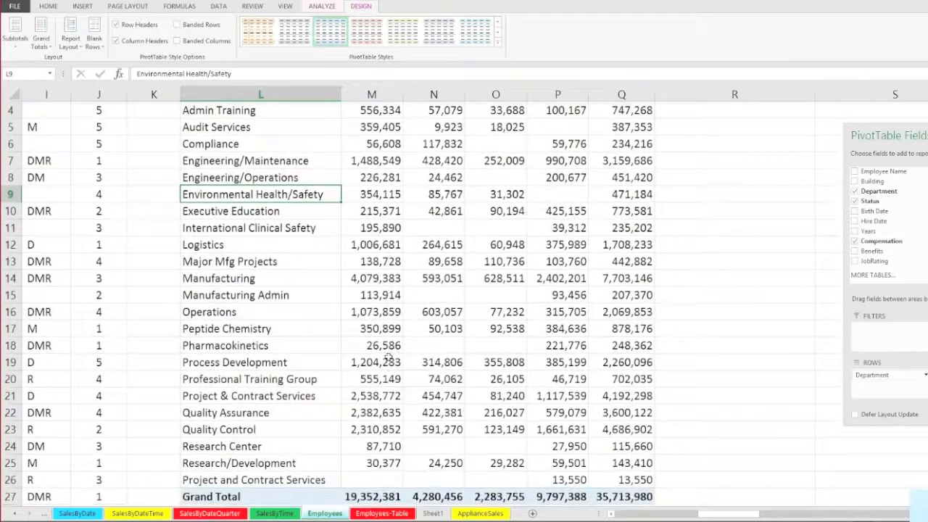
scroll(388, 355, "down", 3)
left_click(312, 330)
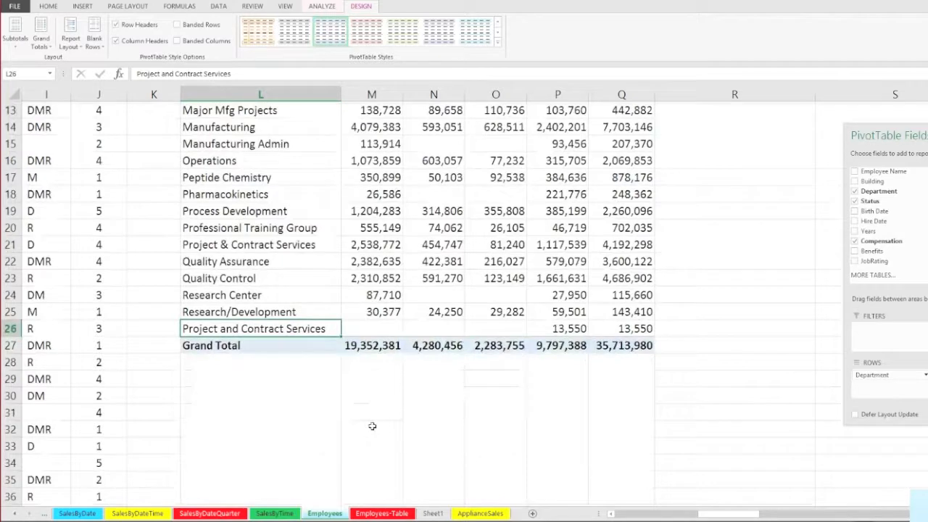
Step: Compare the Project and Contract Services row with the Project & Contract Services row in the pivot table
left_click(557, 328)
left_click_drag(290, 330, 614, 325)
left_click_drag(264, 247, 611, 245)
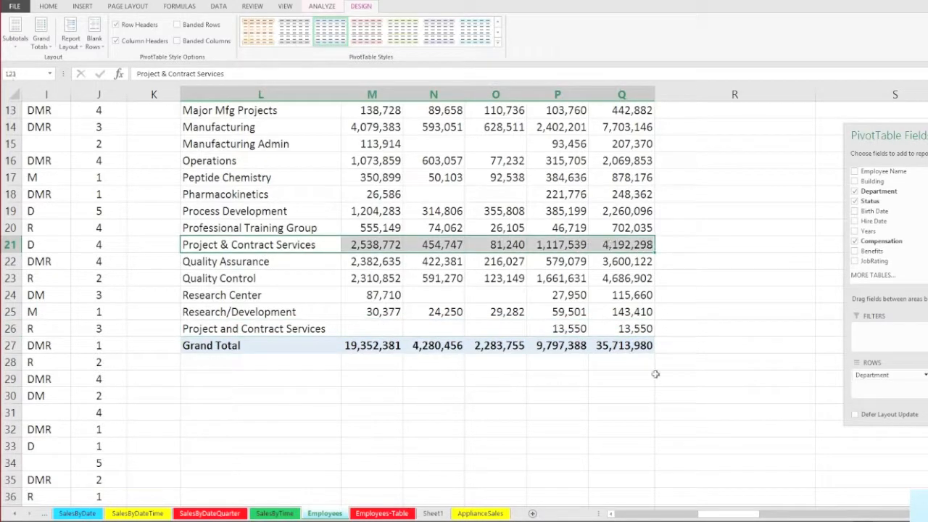
left_click(550, 295)
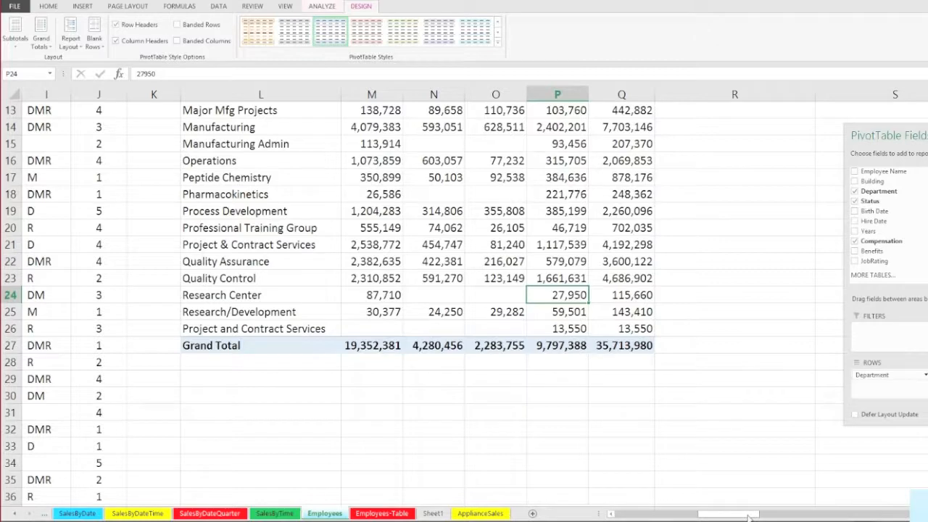
Step: Fit the employee list's Department column to its contents and select the Project and Contract Services entry in C565
left_click_drag(749, 517, 651, 520)
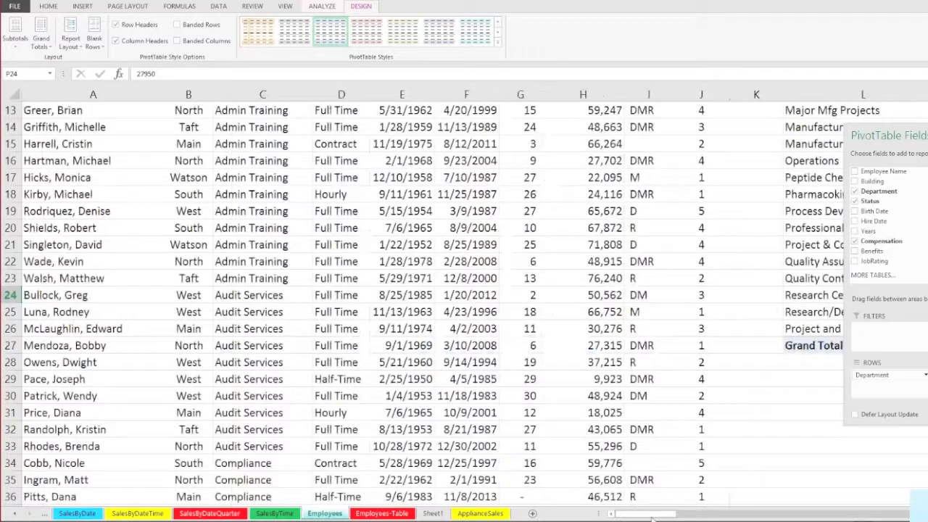
left_click(249, 245)
scroll(249, 245, "up", 4)
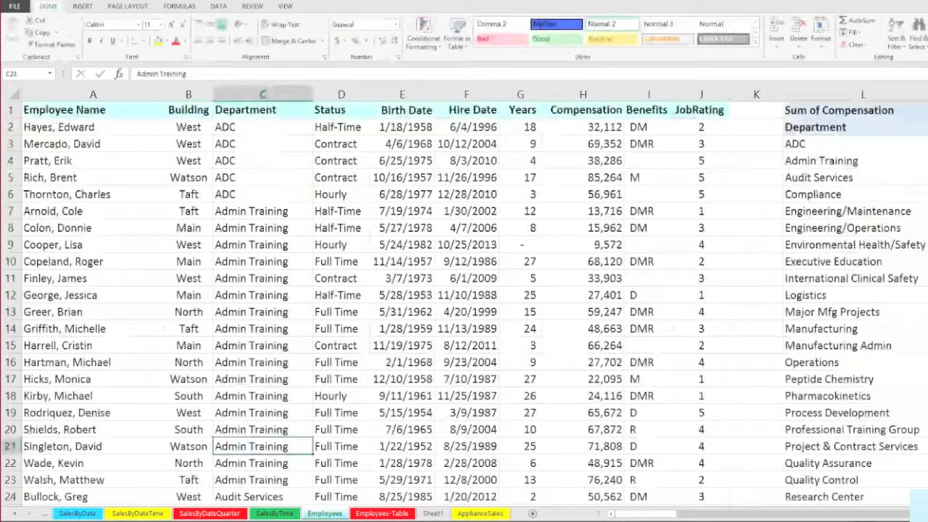
scroll(463, 303, "down", 20)
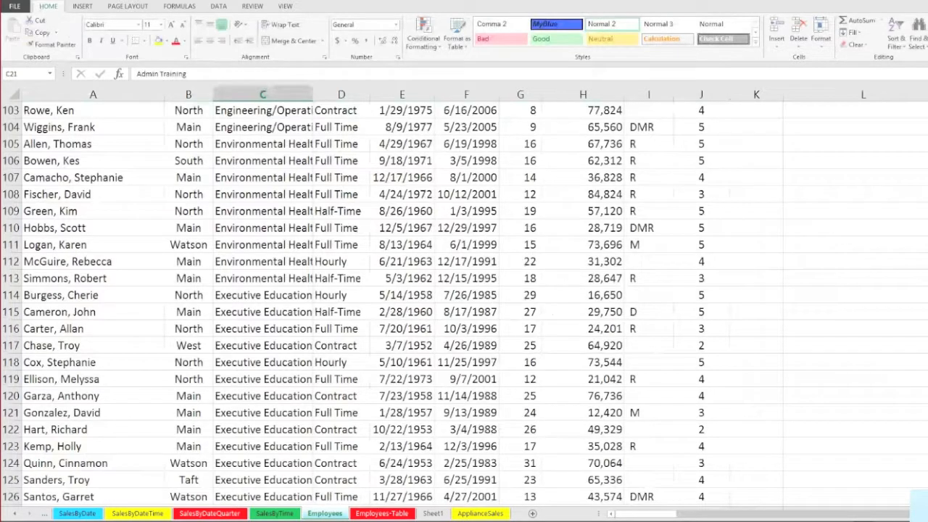
scroll(464, 303, "down", 20)
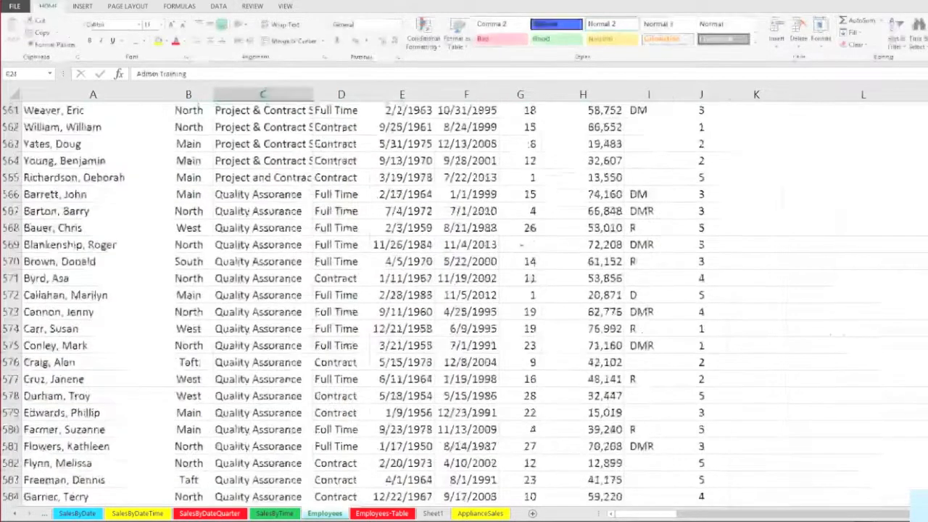
double_click(313, 94)
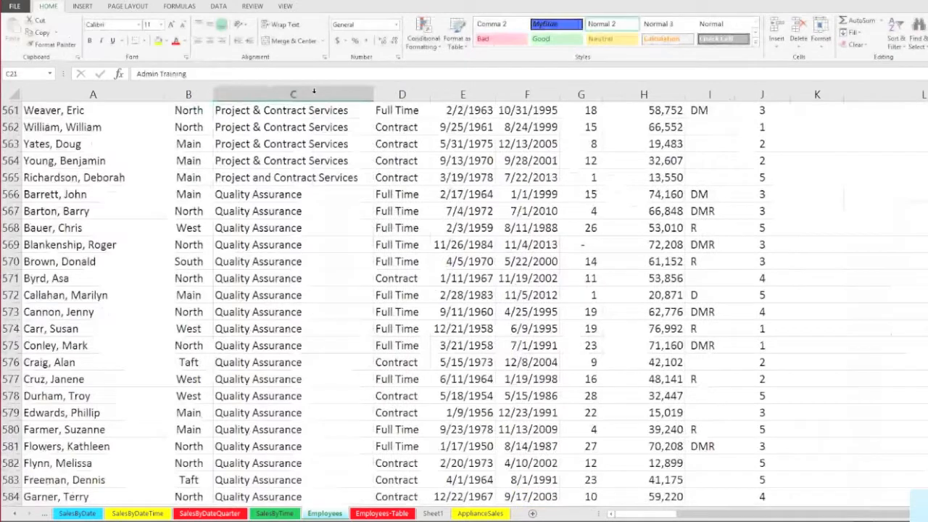
left_click(283, 177)
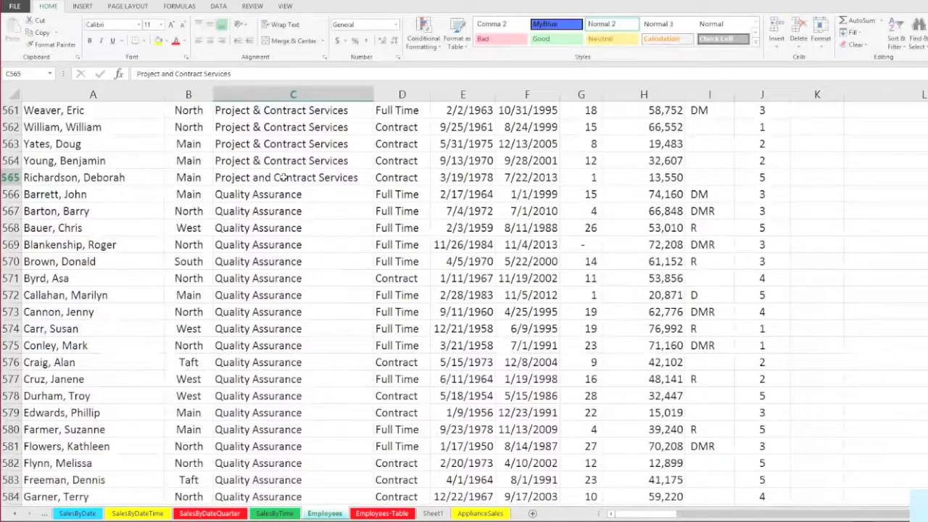
Step: Fill the department name "Project & Contract Services" from C564 down into C565
left_click(363, 165)
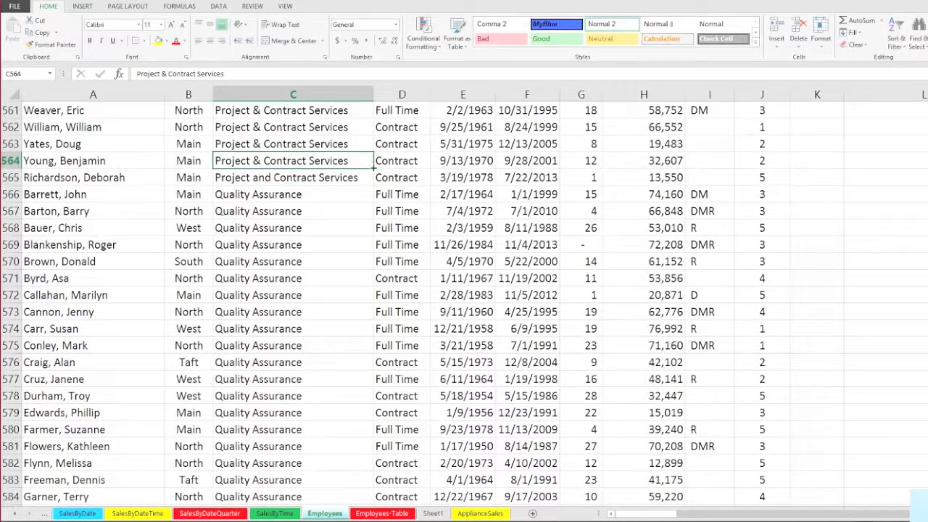
left_click_drag(373, 168, 372, 185)
left_click(340, 179)
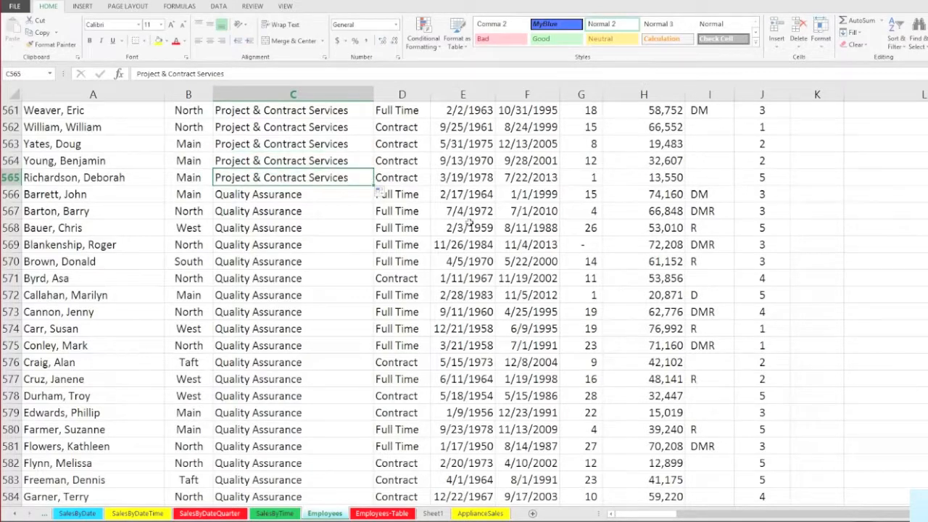
left_click(468, 223)
Step: Go to the PivotTable beside the employee list and inspect its Project and Contract Services row
left_click(810, 178)
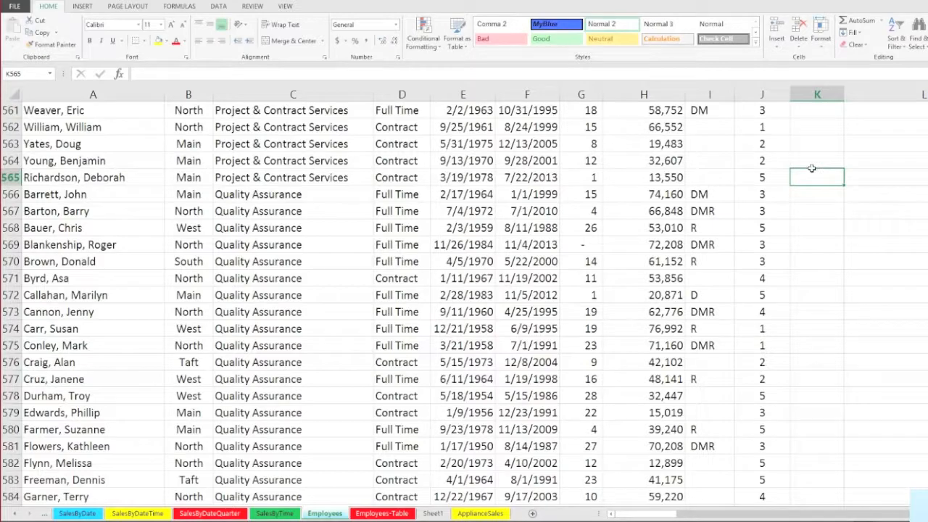
key("ctrl+Up")
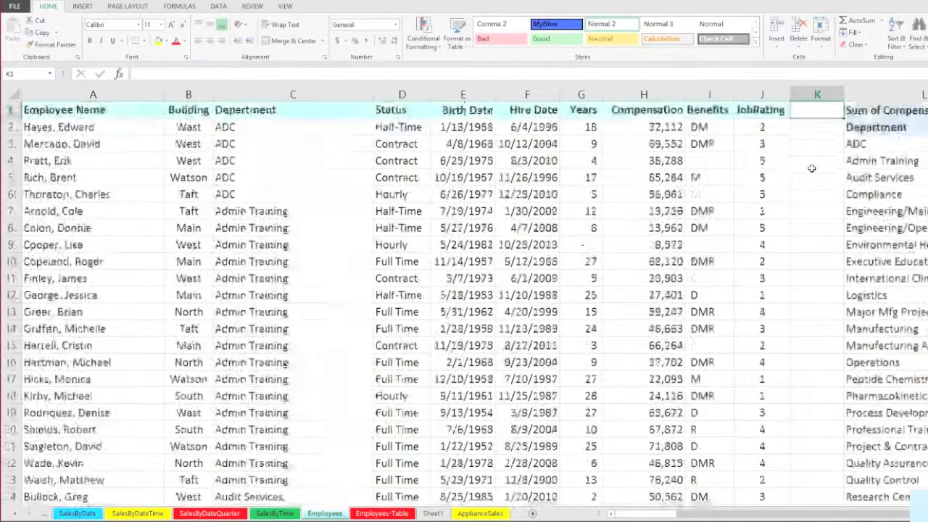
scroll(464, 290, "right", 1)
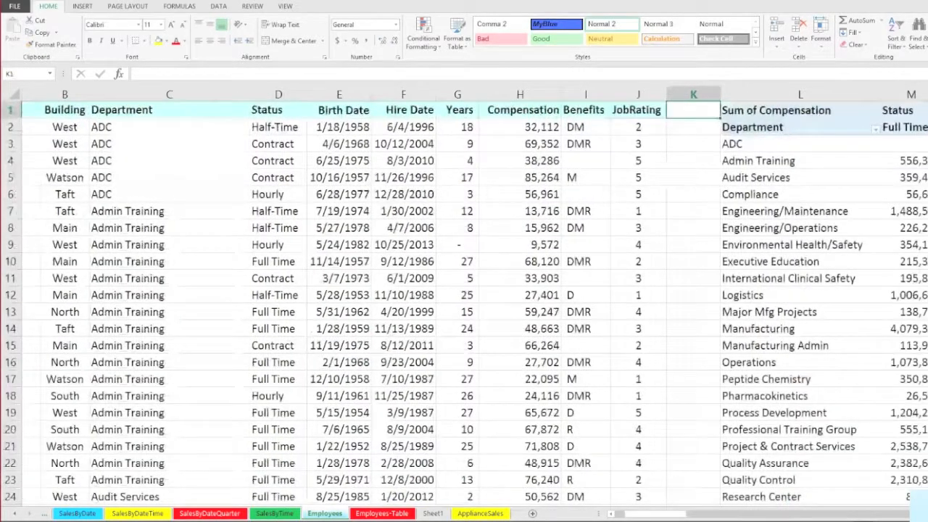
scroll(862, 313, "right", 5)
scroll(862, 313, "down", 1)
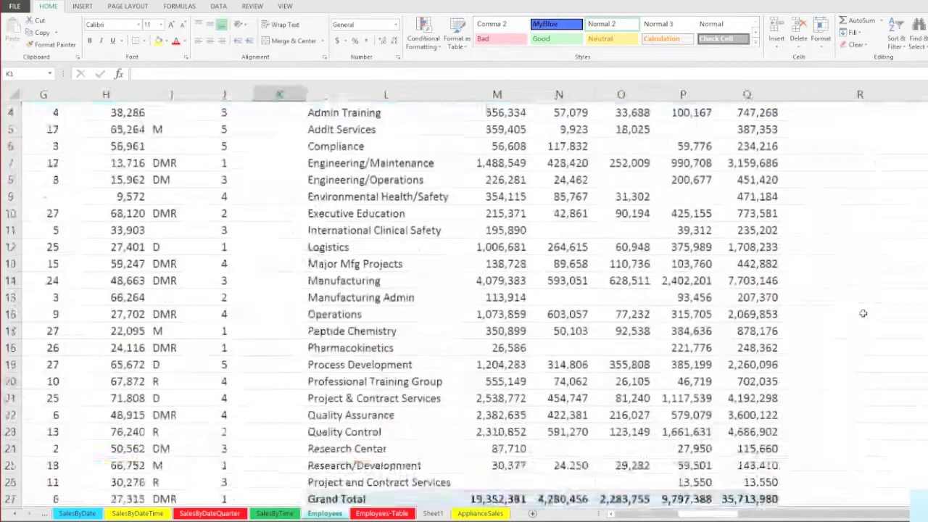
scroll(862, 314, "down", 2)
left_click(397, 379)
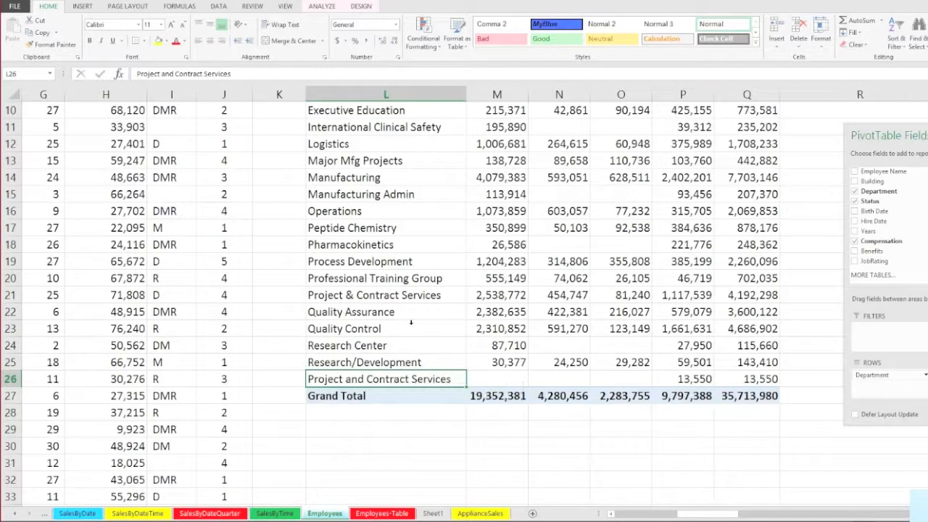
left_click(398, 281)
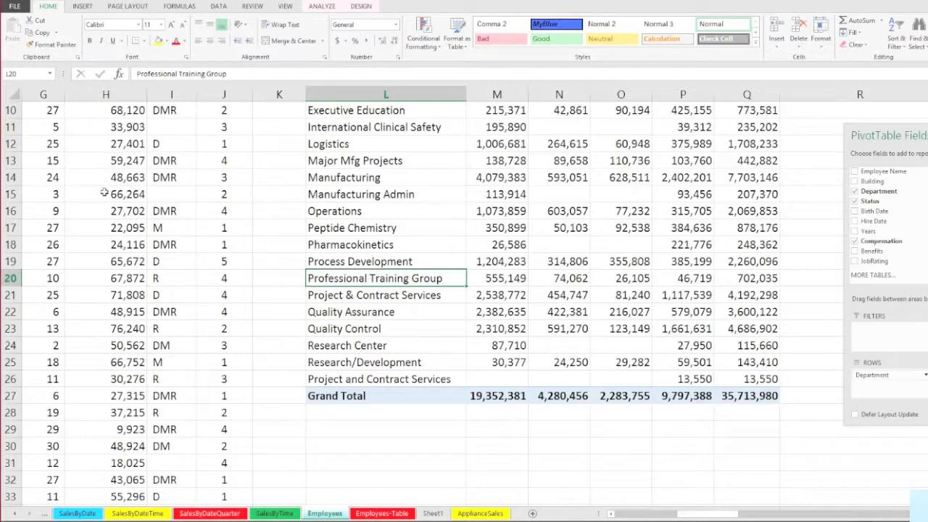
Step: Compare the compensation cells in the source list with the PivotTable's department rows
left_click(105, 192)
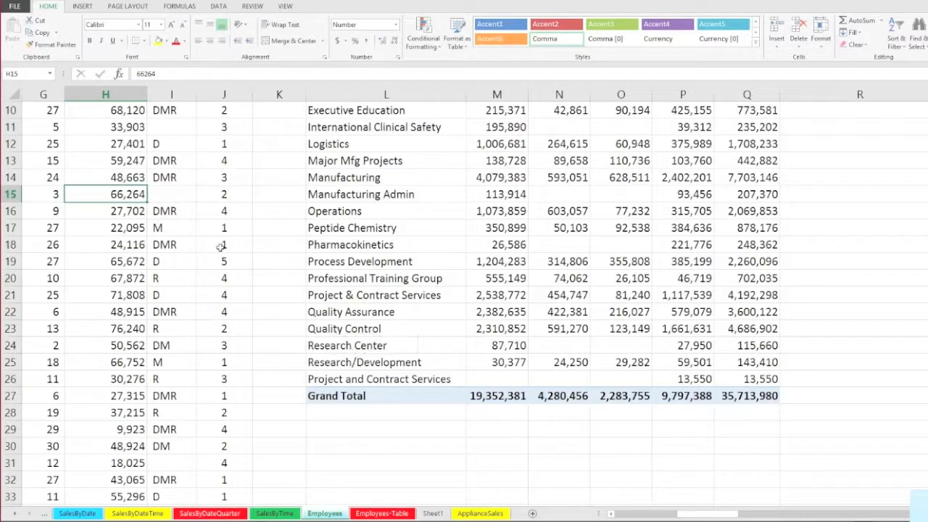
left_click(120, 227)
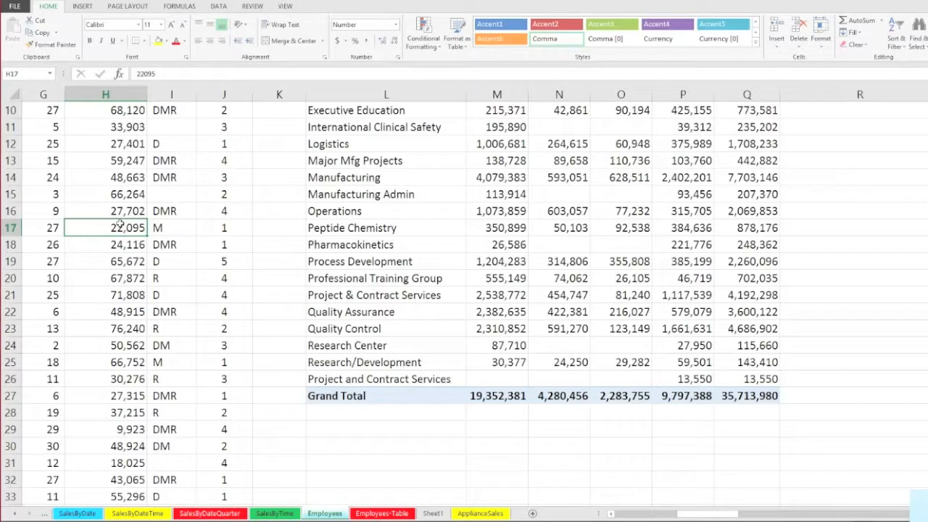
left_click(410, 229)
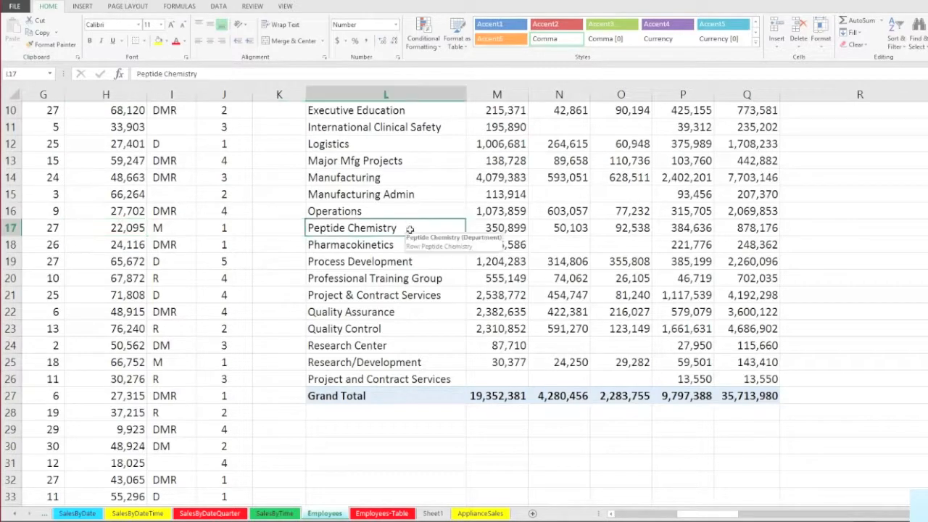
left_click(96, 193)
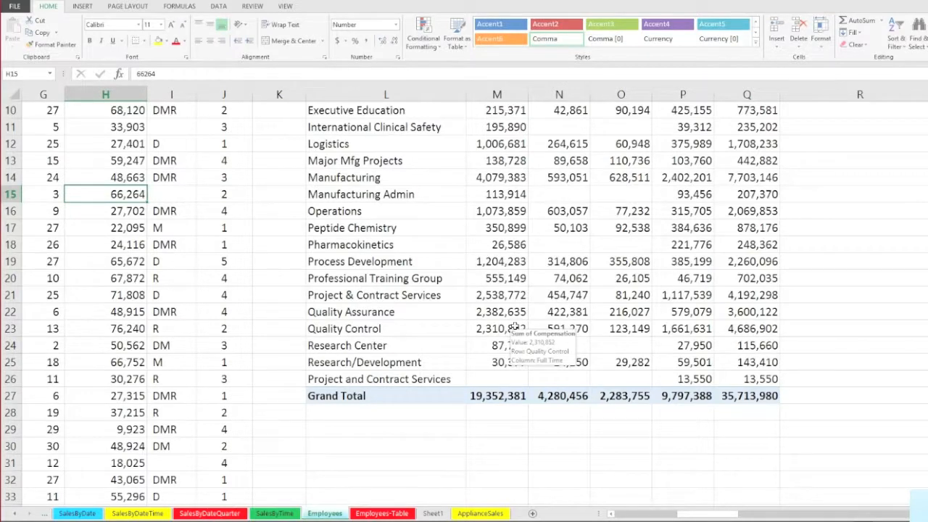
scroll(513, 327, "down", 1)
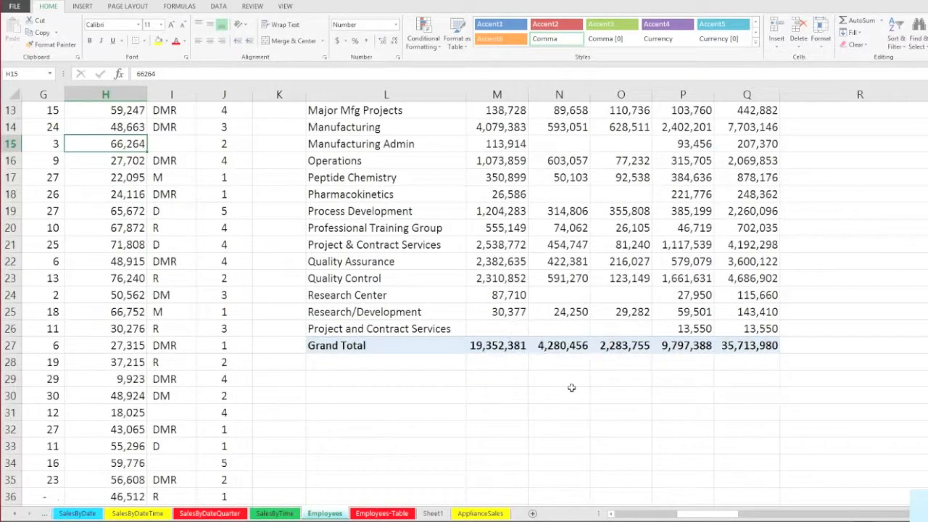
scroll(573, 382, "down", 1)
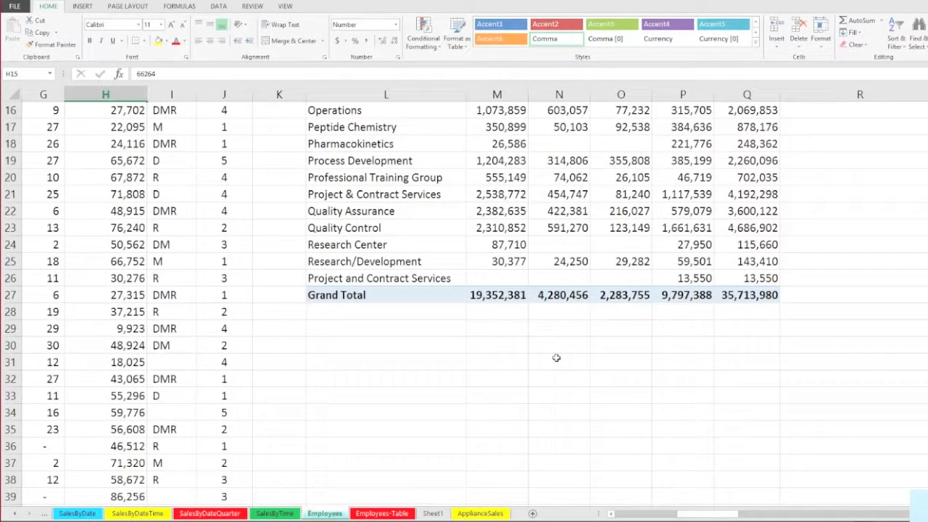
Step: Compare the PivotTable's Project & Contract Services row with its Project and Contract Services row, including their grand totals
left_click(495, 277)
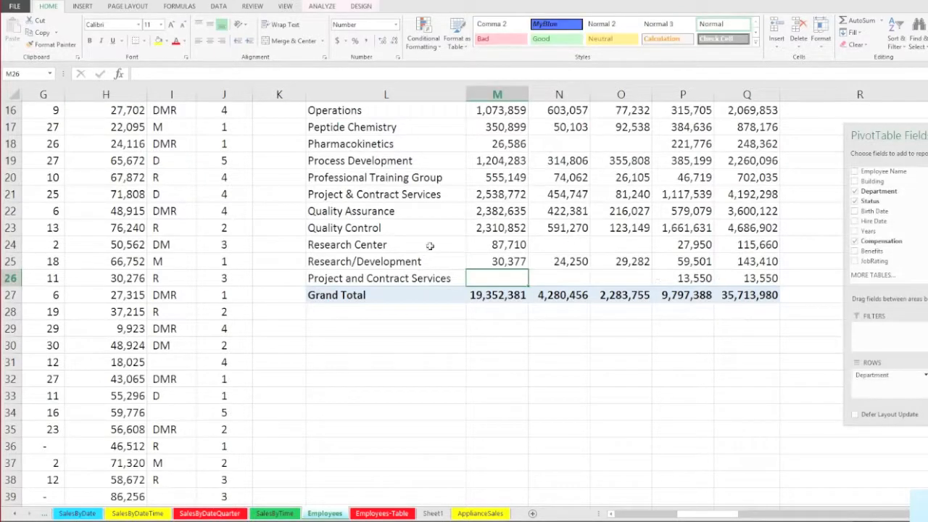
left_click(420, 194)
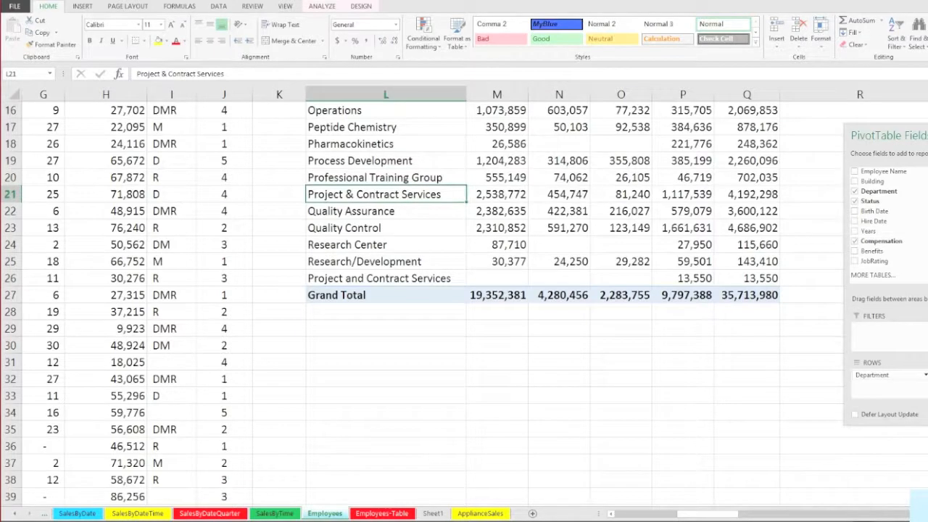
scroll(451, 301, "right", 1)
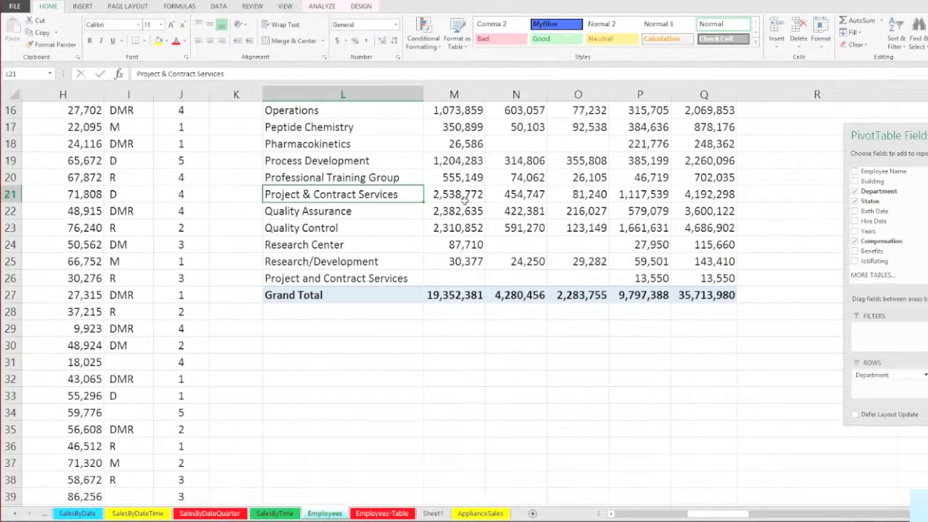
left_click(458, 194)
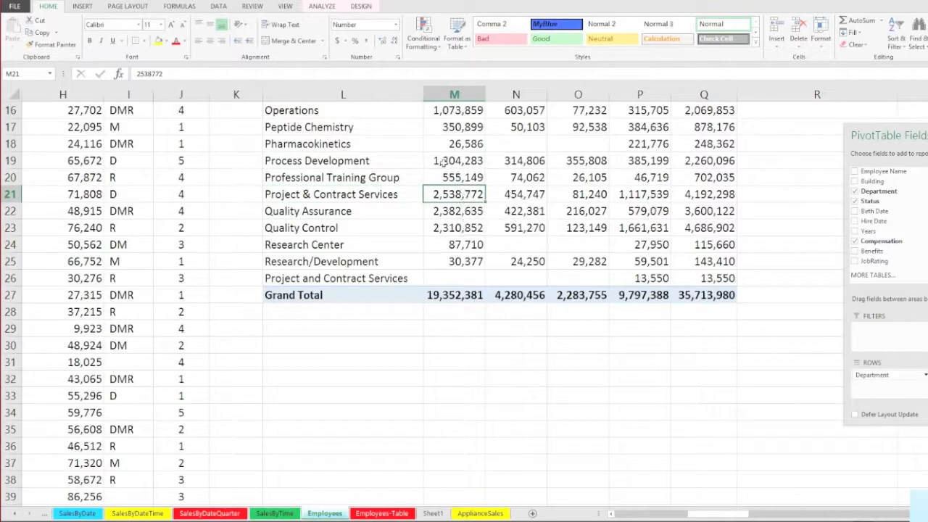
left_click(322, 6)
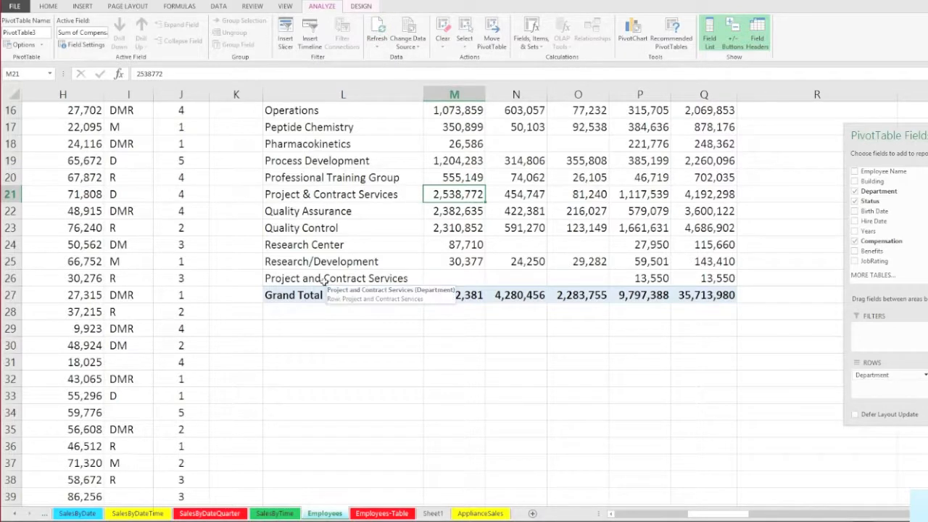
left_click(368, 283)
left_click_drag(555, 279, 670, 278)
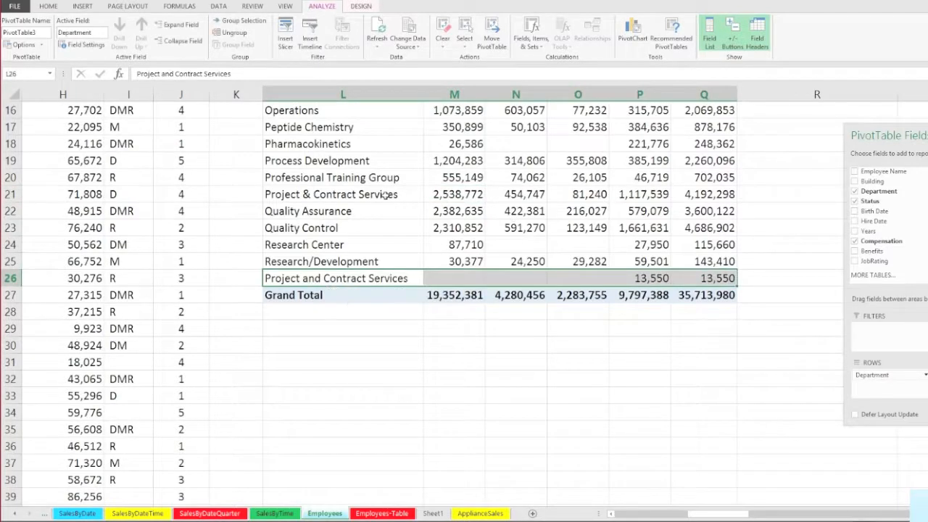
left_click_drag(386, 195, 693, 194)
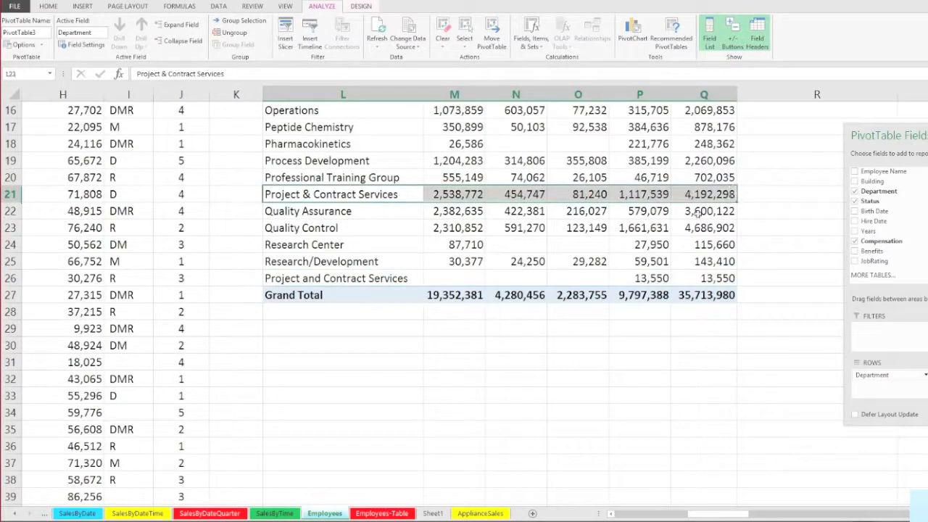
left_click(710, 194)
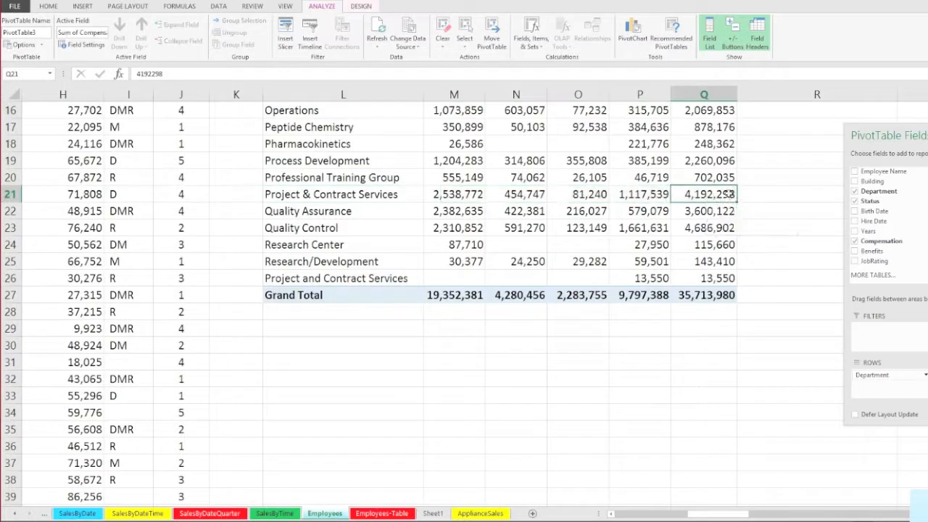
left_click(711, 278)
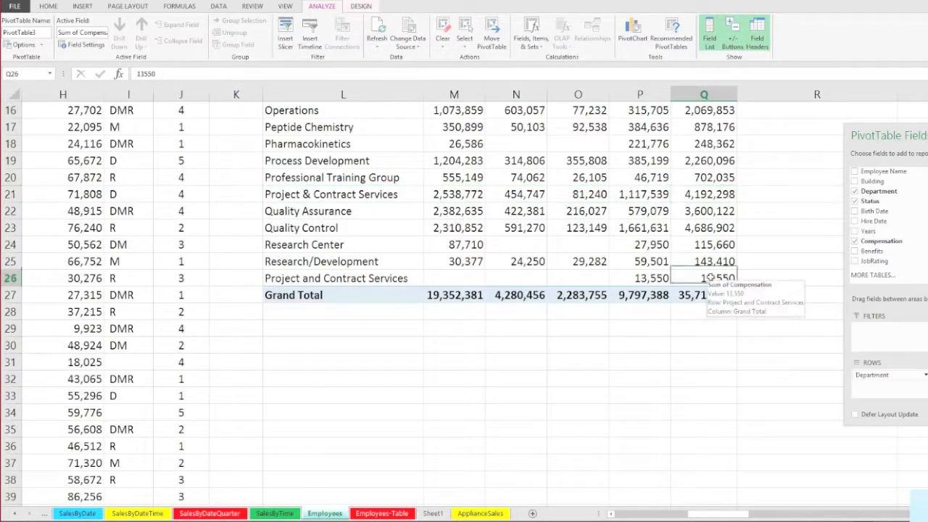
left_click(710, 194)
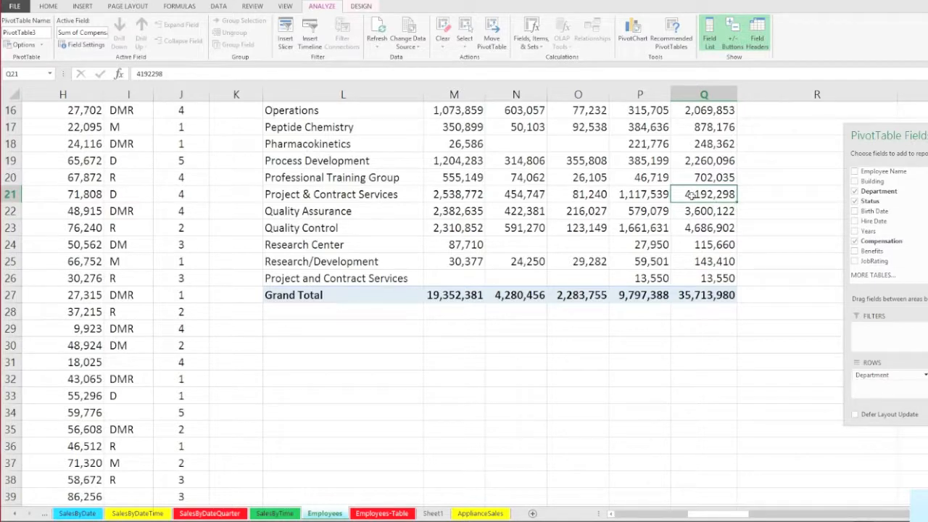
Step: Refresh the PivotTable and check the grand total of its Project & Contract Services row
left_click(519, 243)
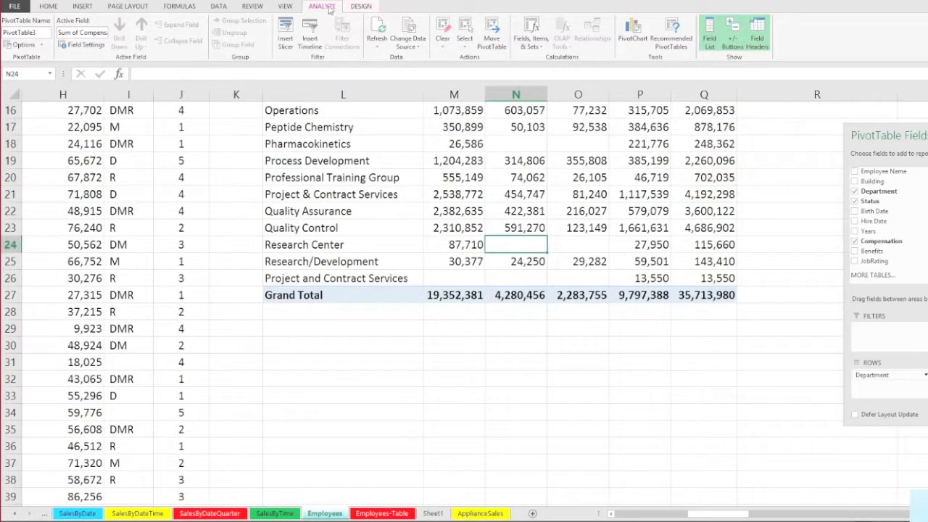
left_click(380, 31)
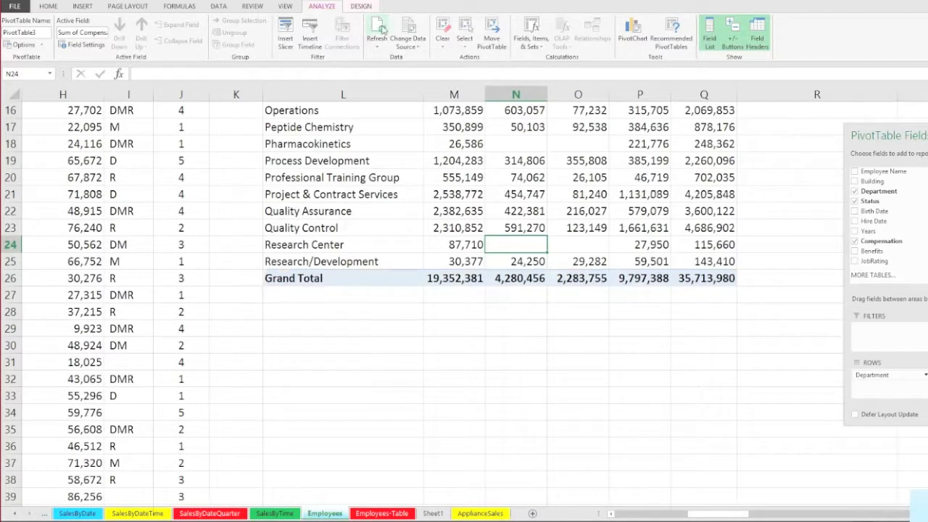
left_click(682, 194)
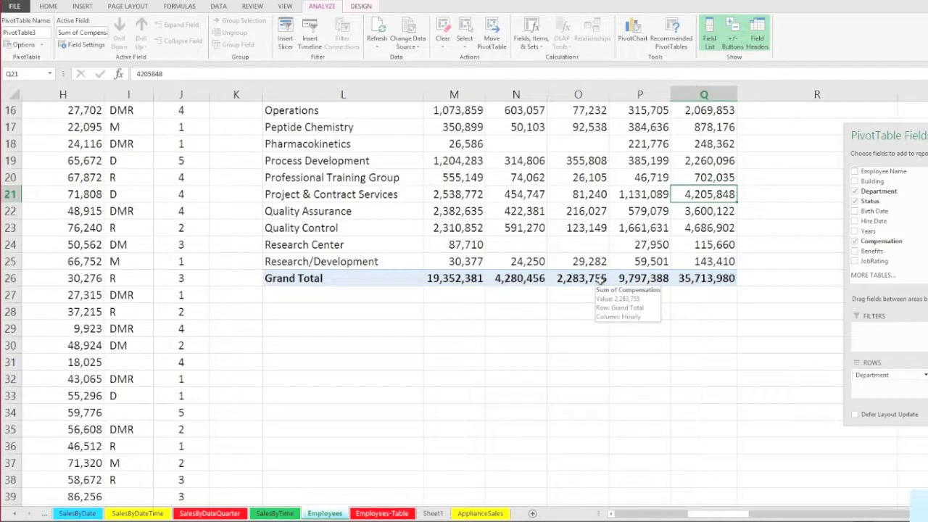
left_click(385, 194)
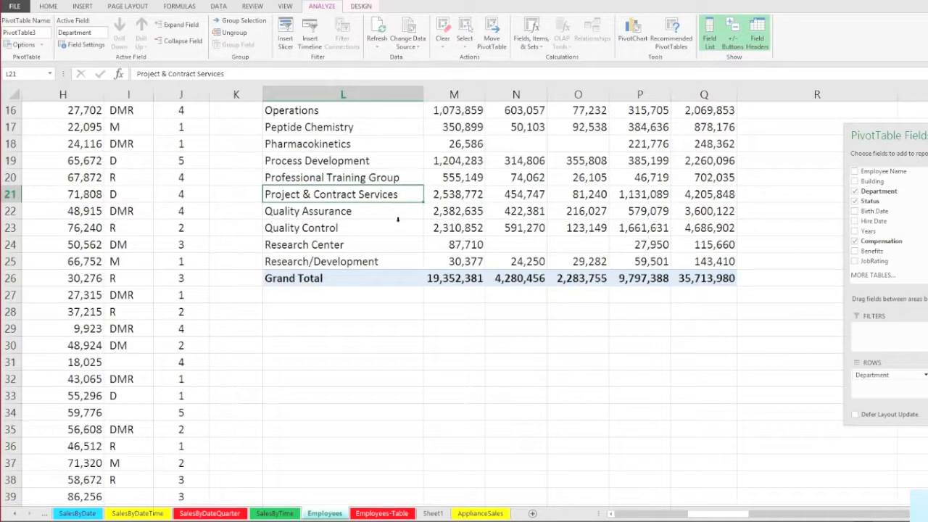
left_click(396, 227)
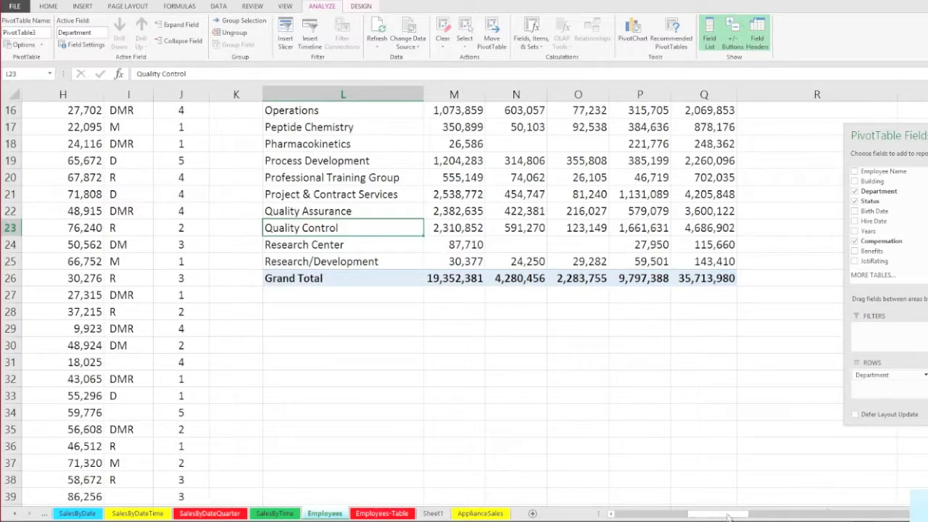
Step: Return to the start of the employee list and try to delete row 7
left_click_drag(727, 516, 718, 516)
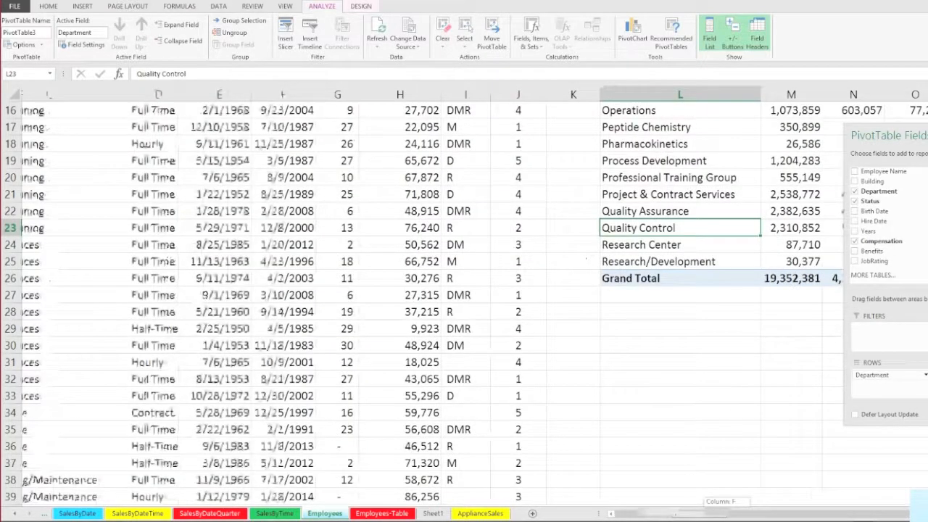
left_click_drag(718, 516, 678, 516)
scroll(226, 228, "up", 5)
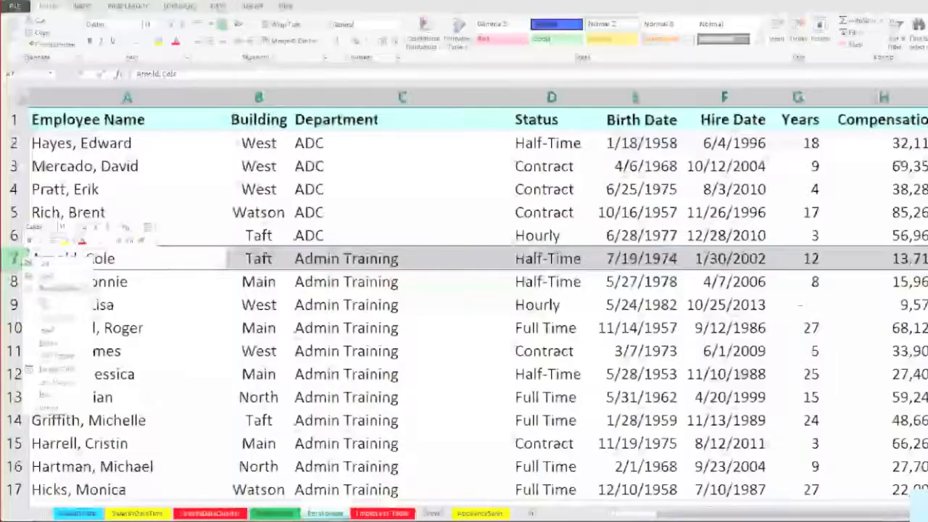
left_click(47, 343)
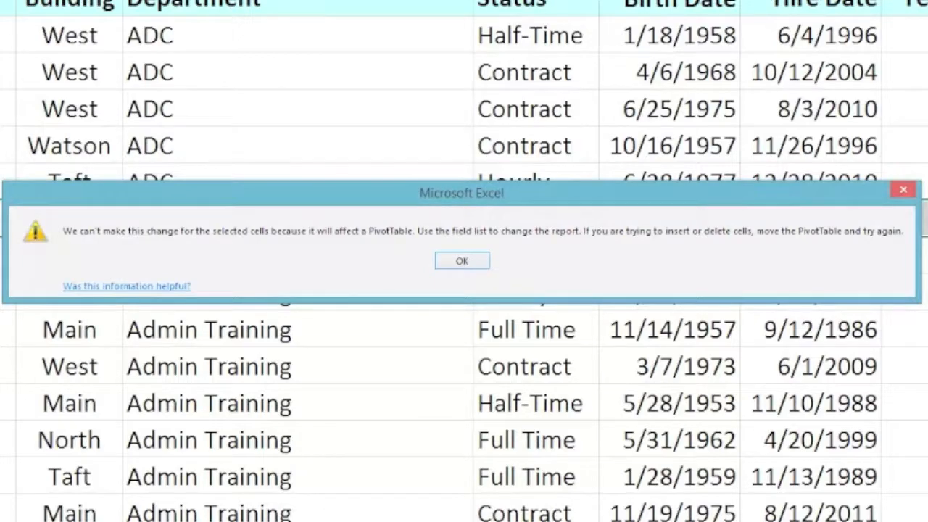
left_click(462, 261)
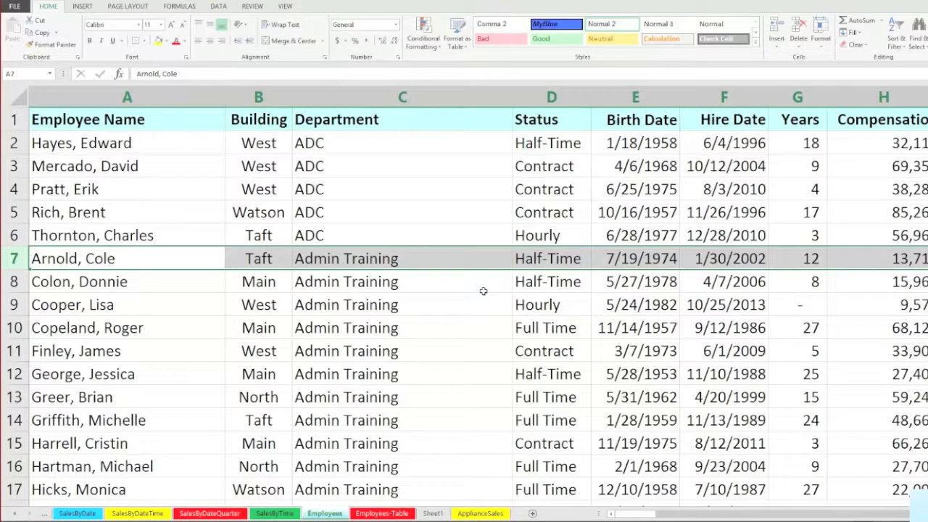
scroll(483, 291, "down", 1)
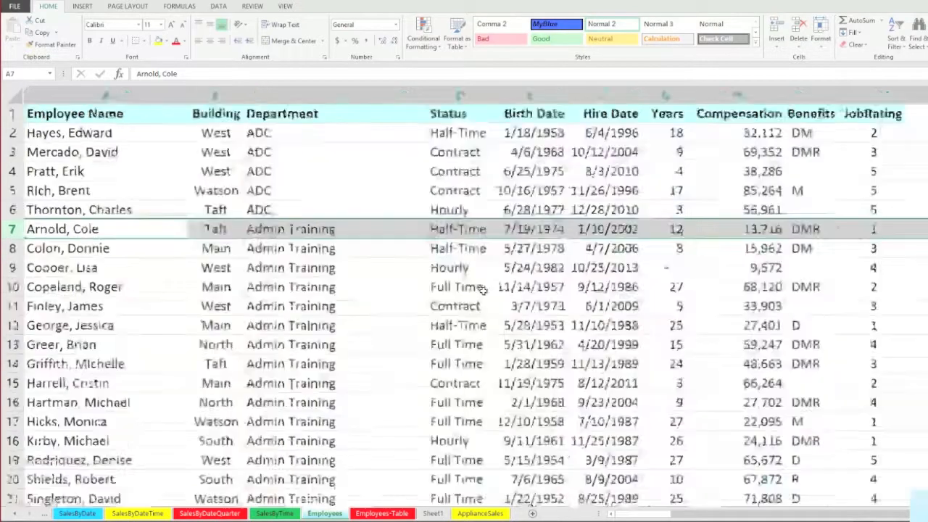
scroll(483, 291, "down", 1)
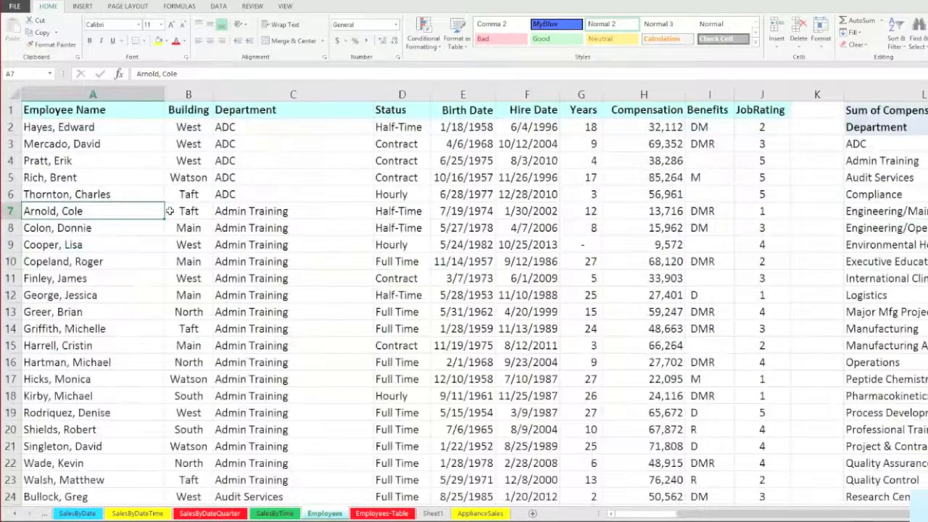
Step: Insert blank cells across A7:J7 of the employee list, shifting the existing cells down, and compare that row with the PivotTable
left_click_drag(169, 211, 748, 212)
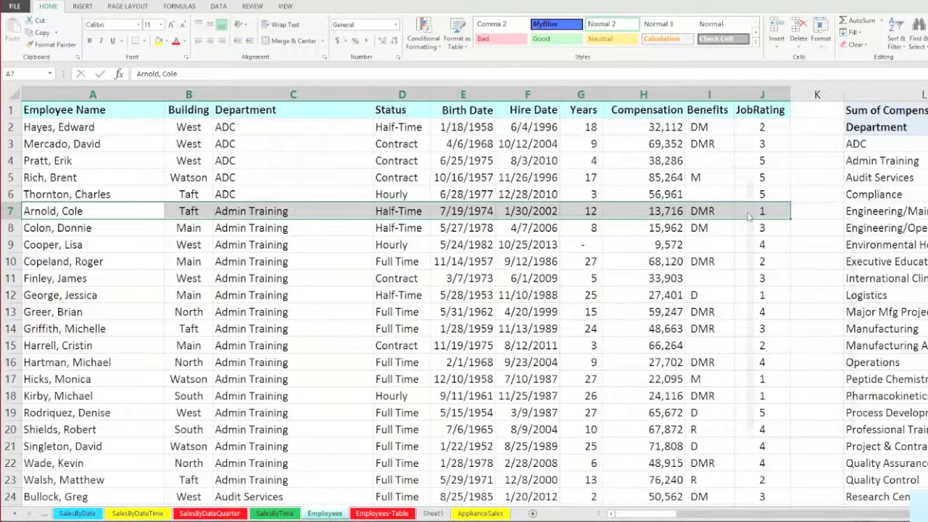
right_click(748, 211)
left_click(776, 288)
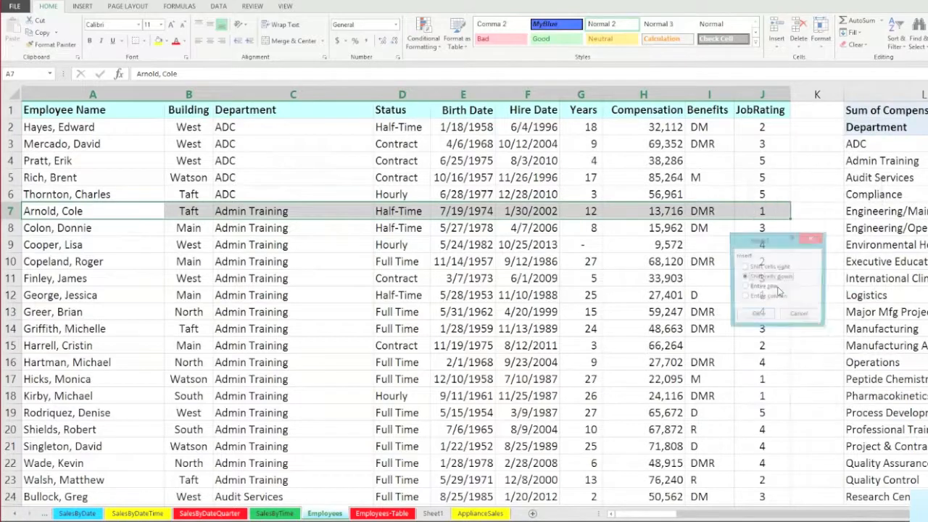
left_click(755, 314)
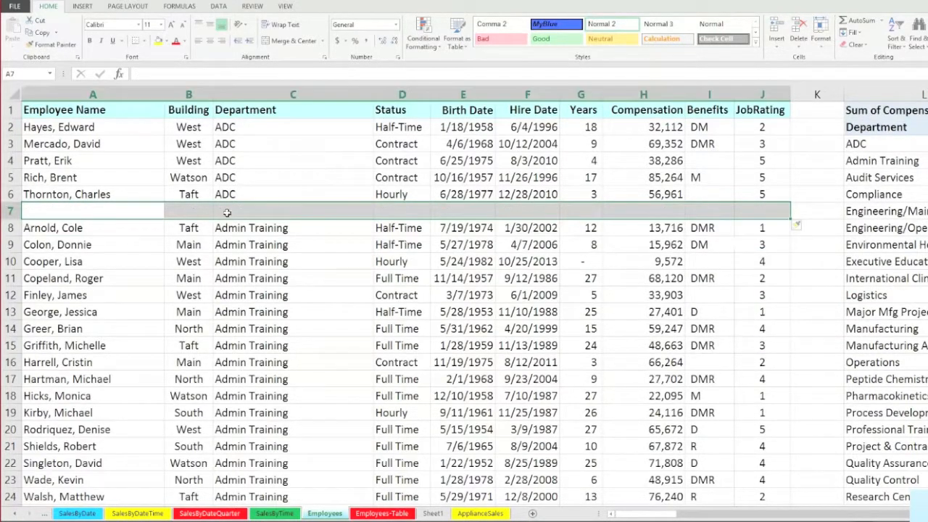
left_click_drag(99, 208, 740, 205)
left_click(881, 210)
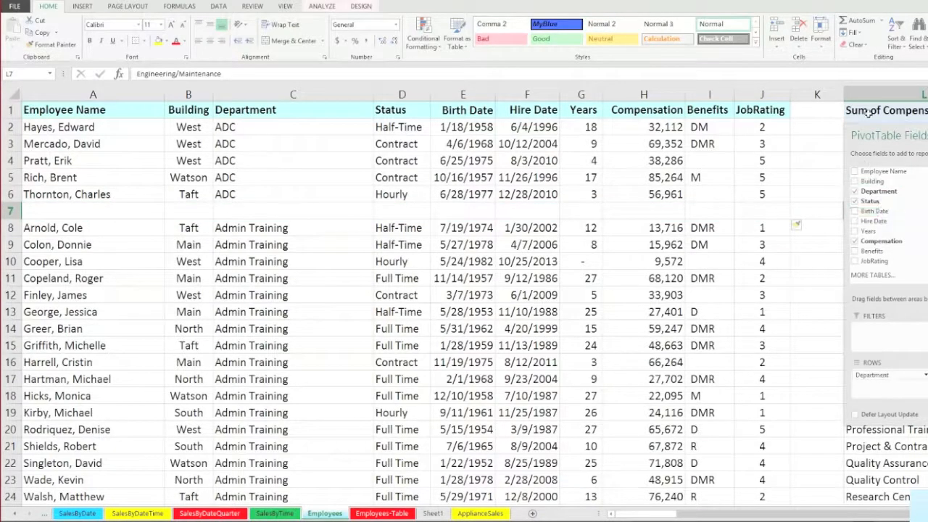
Step: Undo the insertion of blank cells in row 7 of the employee list
left_click(536, 345)
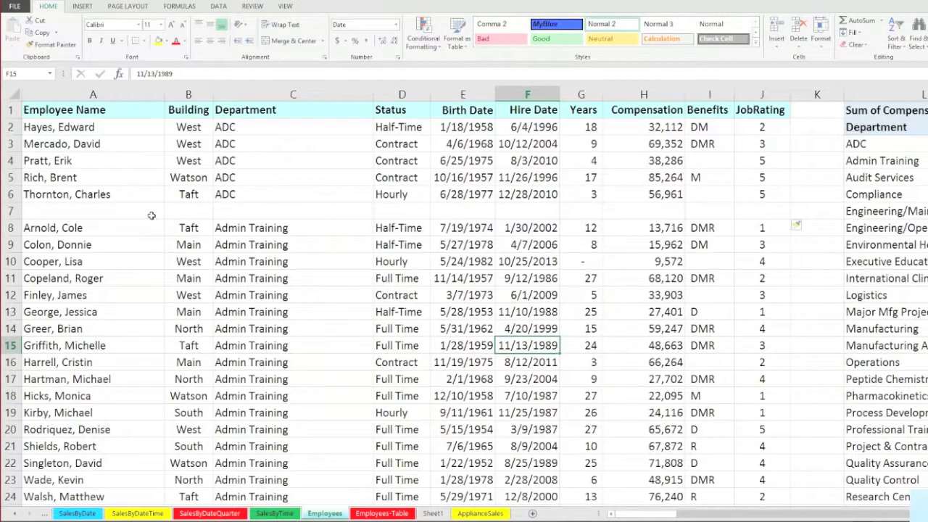
key("ctrl+z")
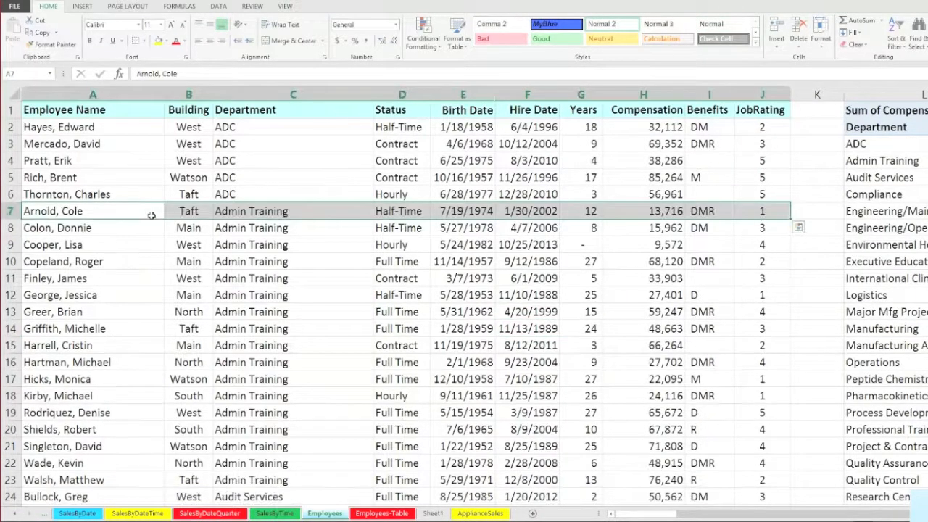
left_click(240, 245)
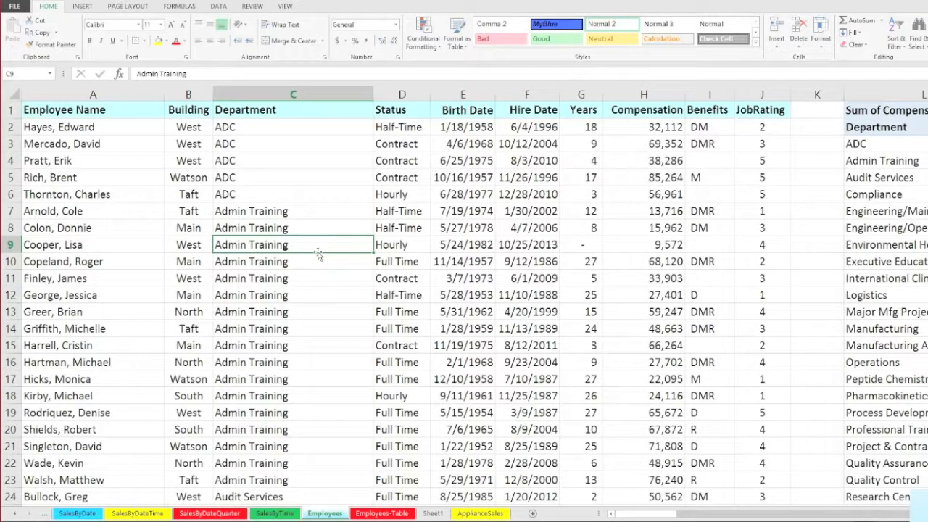
Step: Go to the end of the employee list and mark the empty range A743:J747 below the last record
key("ctrl+Down")
left_click_drag(103, 327, 750, 399)
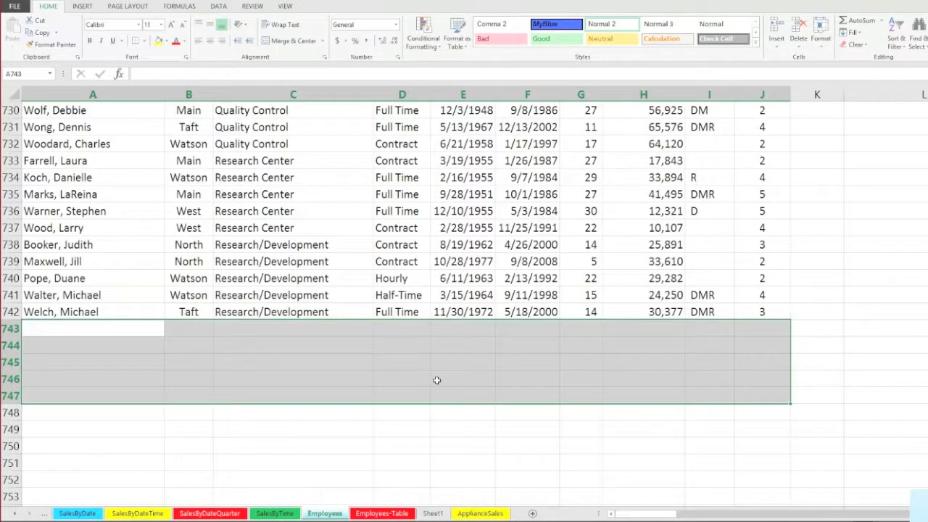
left_click(471, 264)
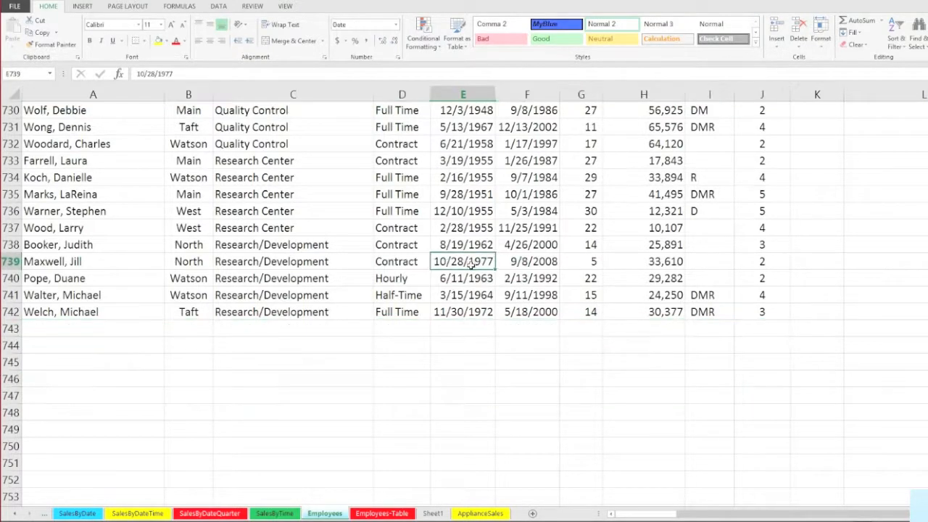
Step: Select a value in the PivotTable and bring up its Change PivotTable Data Source settings
left_click(871, 228)
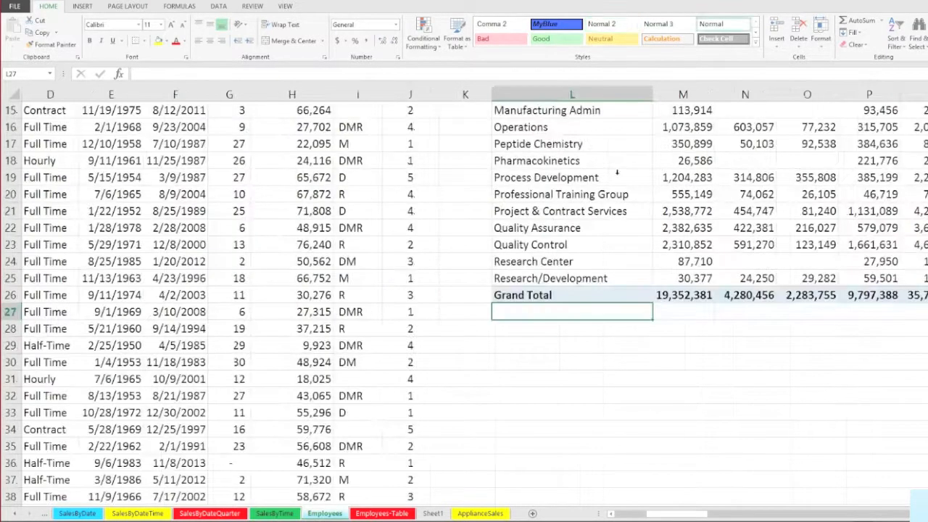
left_click(618, 177)
left_click(674, 177)
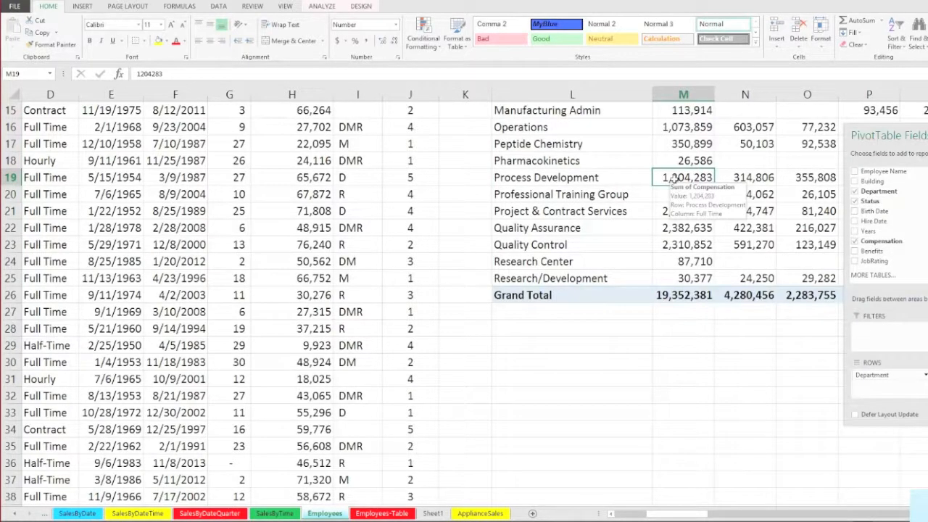
scroll(674, 181, "up", 5)
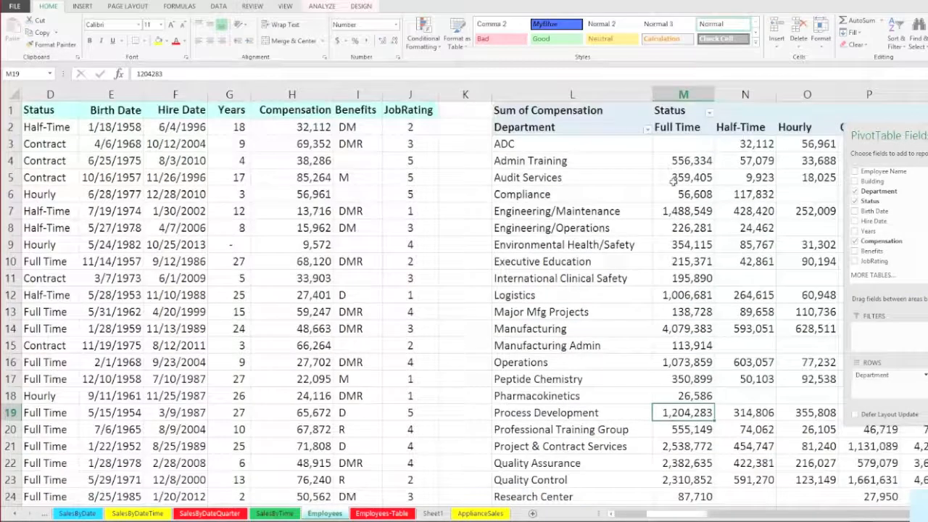
left_click(655, 211)
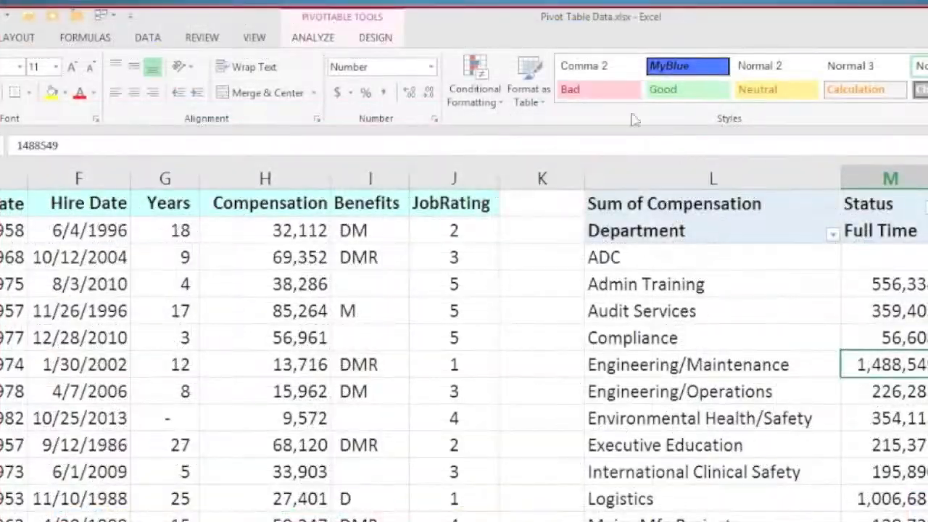
left_click(316, 39)
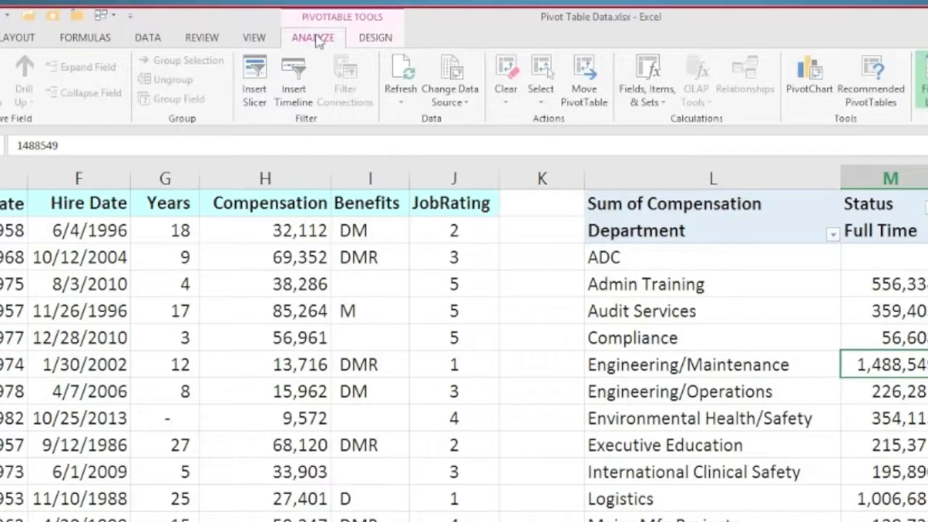
left_click(450, 95)
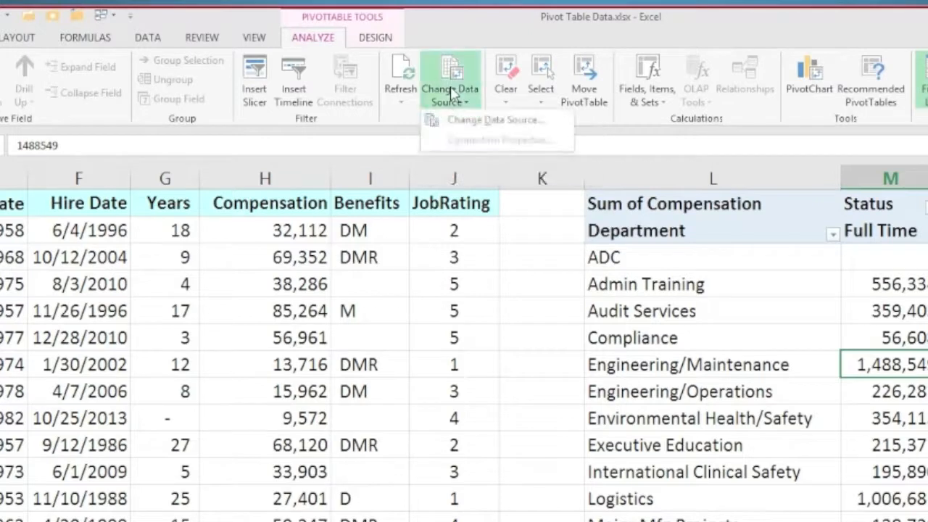
left_click(464, 121)
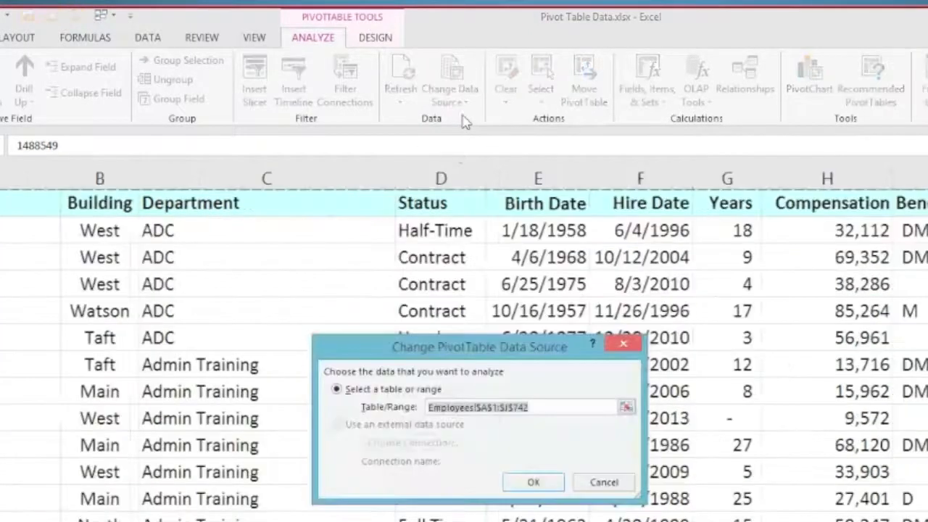
Step: Check the last row number in the PivotTable's source range and leave the data source unchanged
left_click(547, 407)
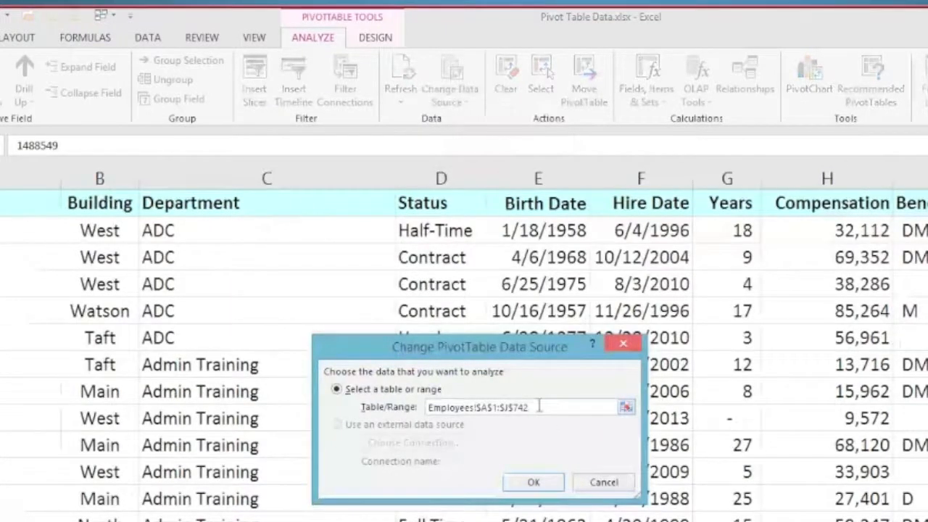
left_click_drag(530, 407, 524, 405)
left_click(555, 407)
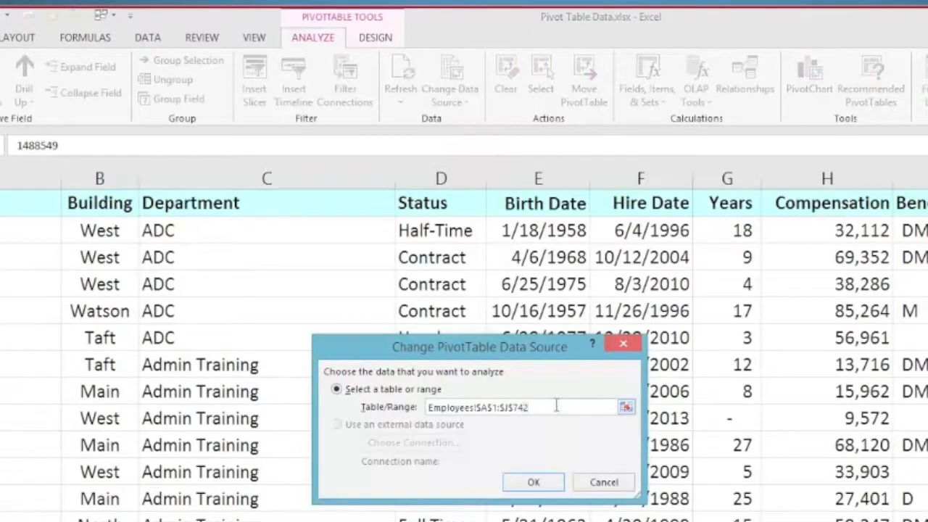
left_click(605, 483)
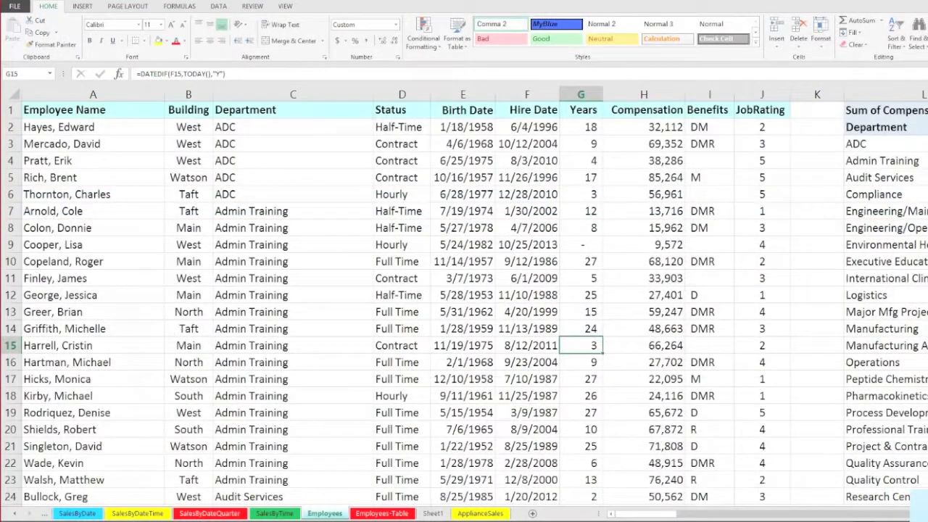
Step: Review the PivotTable's department rows beside the source list and return to the list's first columns
scroll(474, 301, "right", 2)
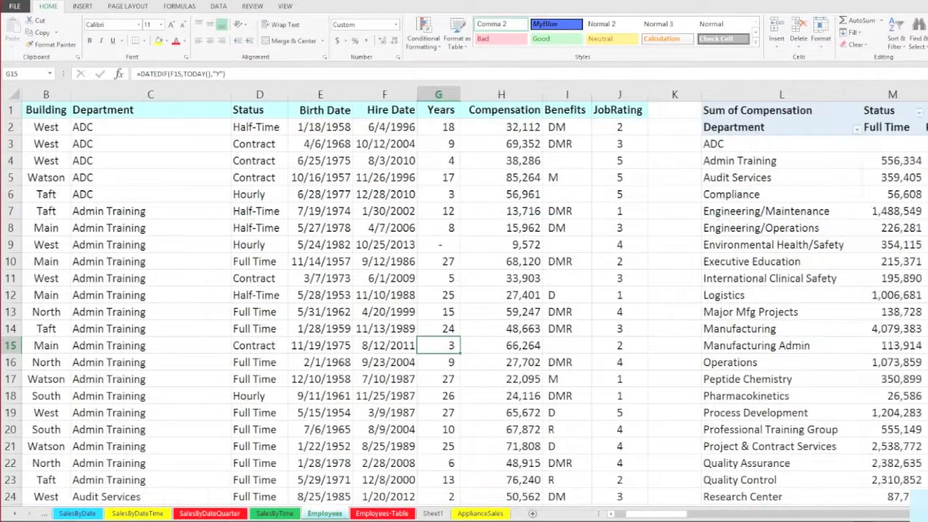
scroll(653, 276, "right", 3)
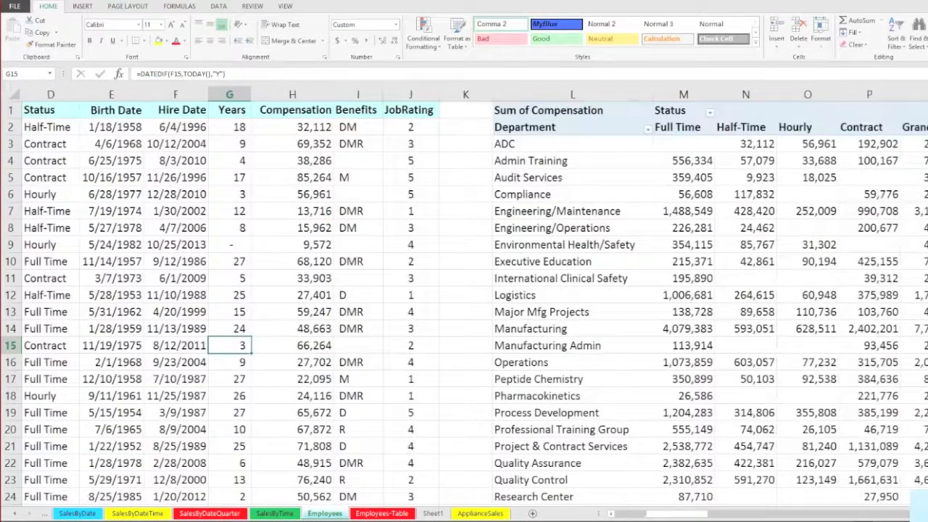
left_click(618, 229)
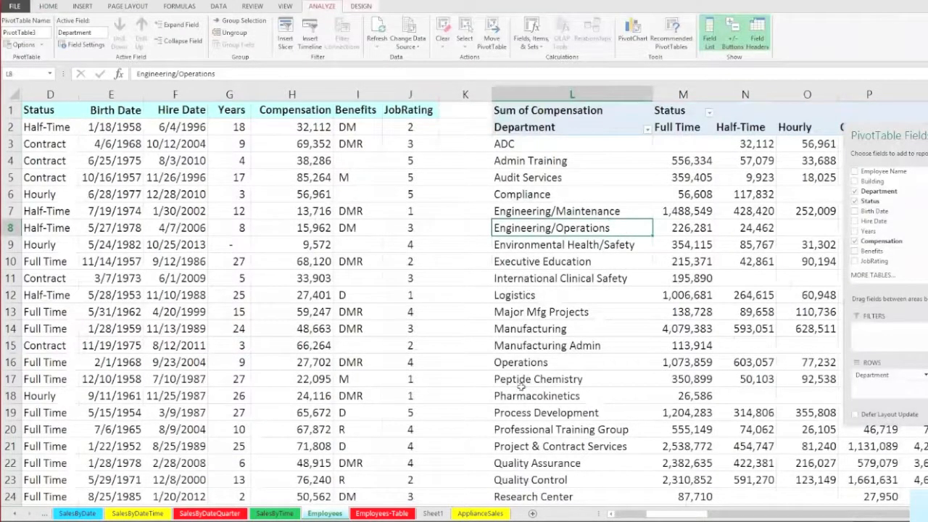
left_click(165, 179)
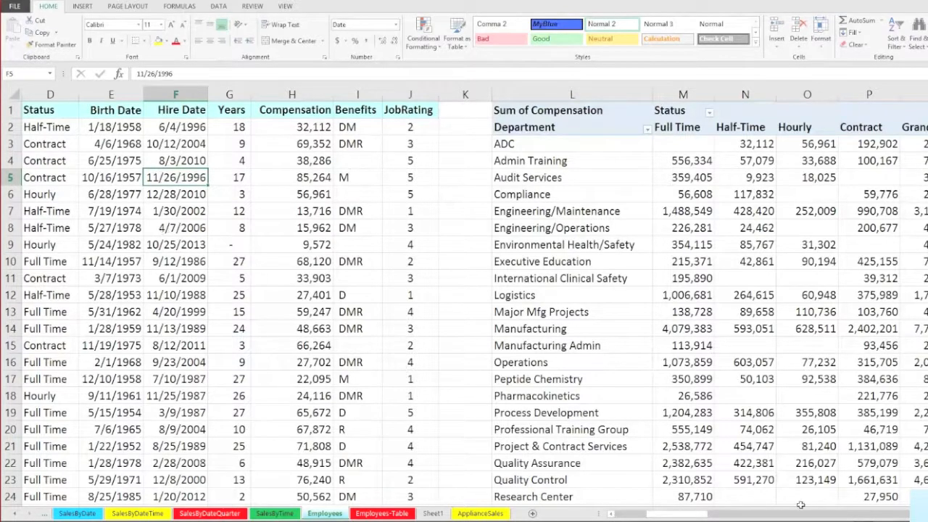
left_click_drag(692, 517, 656, 518)
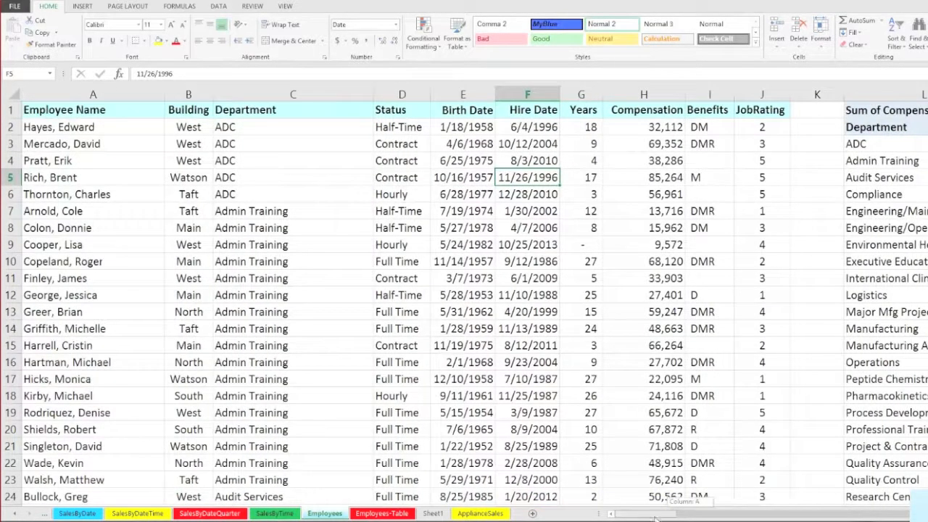
Step: Highlight the employee list from its headings down through A1:I16 to review the source layout, and clear the selection
left_click(282, 178)
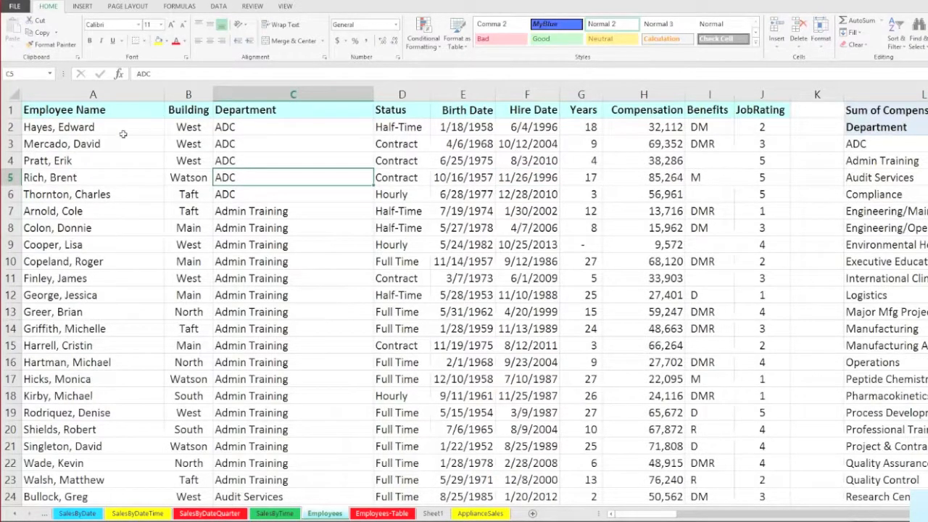
left_click_drag(122, 110, 707, 363)
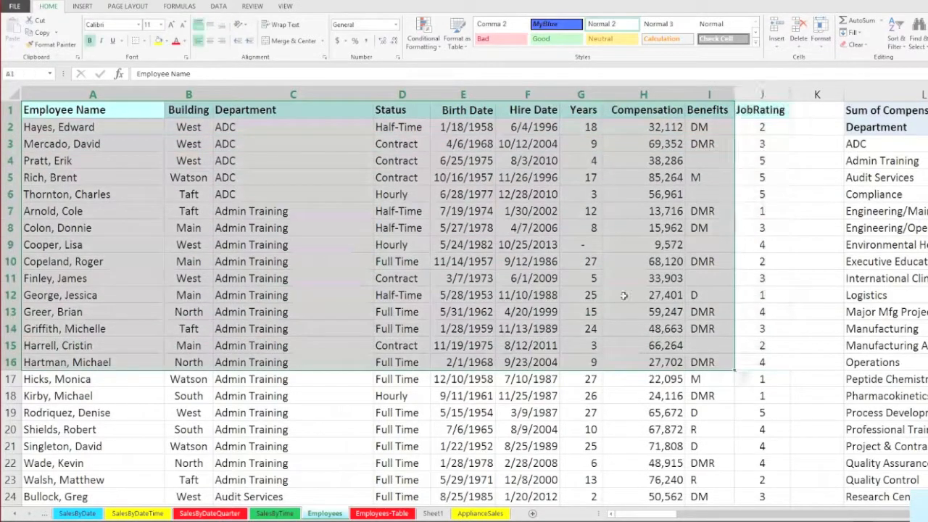
left_click(615, 294)
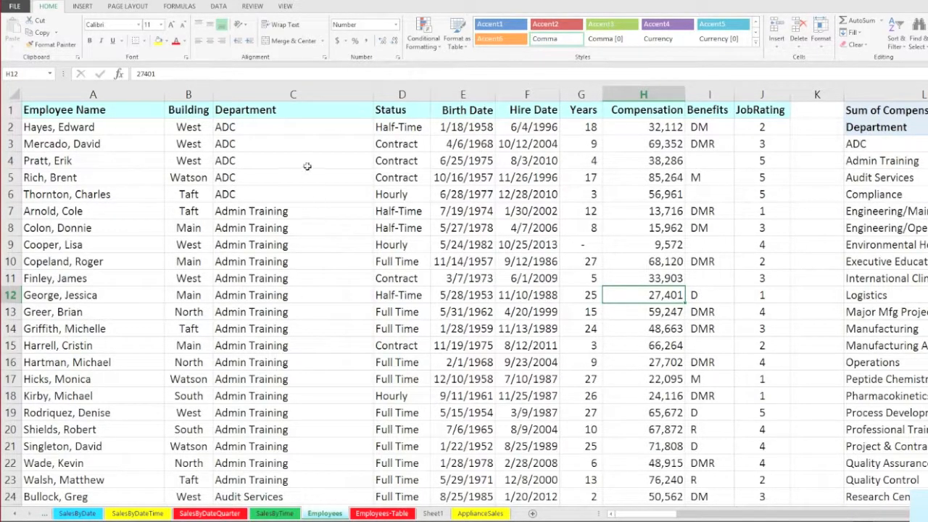
Step: On the Employees-Table sheet, turn off the table's banded rows and turn on banded columns
left_click(382, 514)
left_click(248, 273)
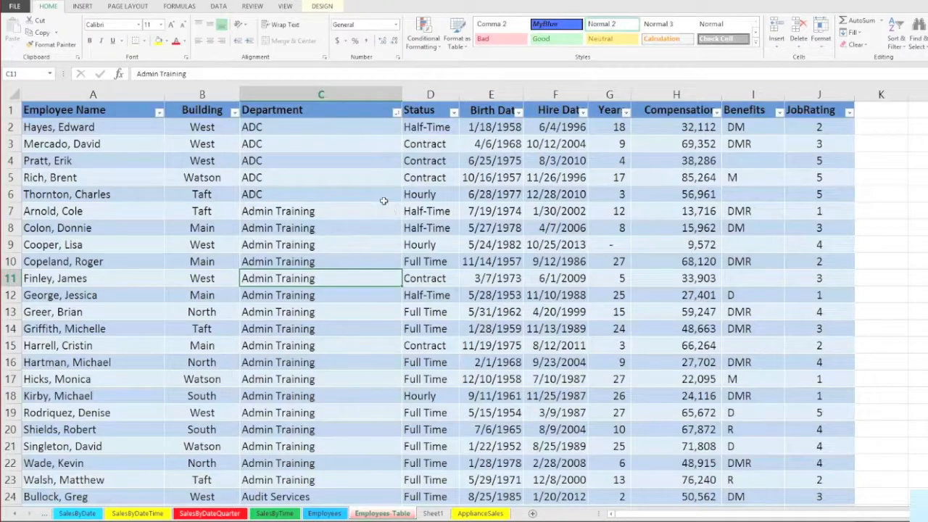
left_click(323, 6)
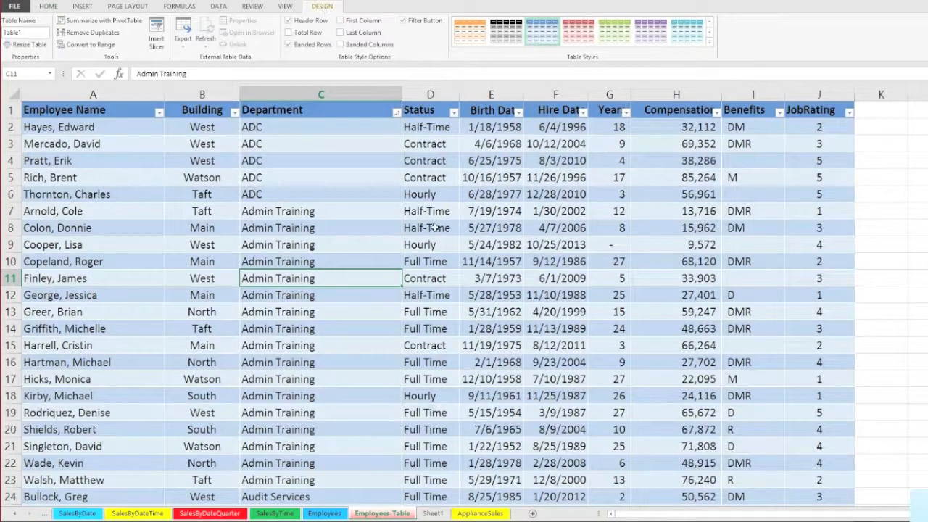
left_click(288, 44)
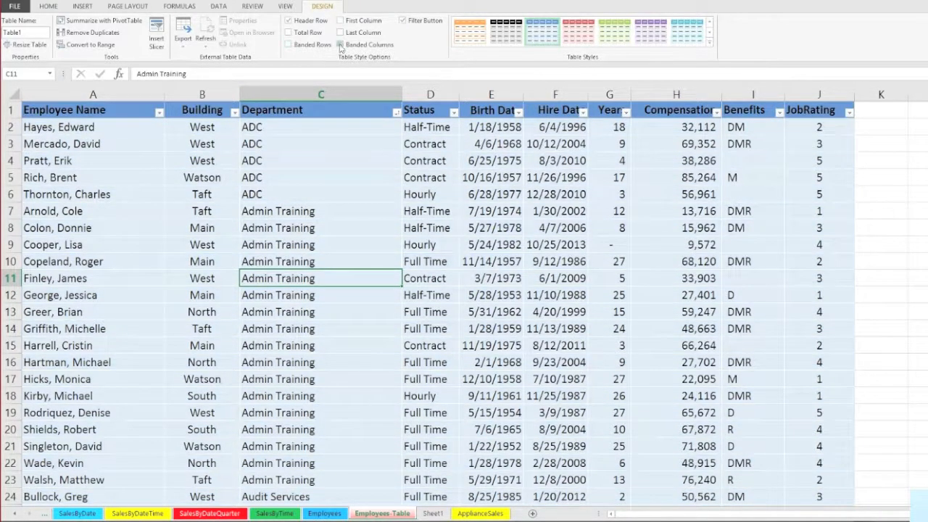
left_click(340, 44)
Step: Examine the table's column headings and banding while moving down and up through its records
scroll(393, 370, "down", 7)
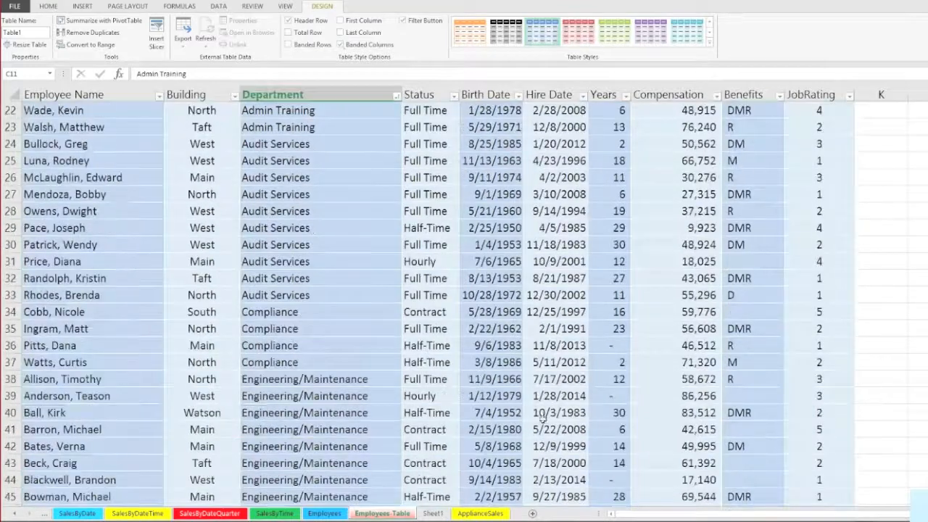
scroll(545, 447, "up", 2)
scroll(545, 447, "up", 5)
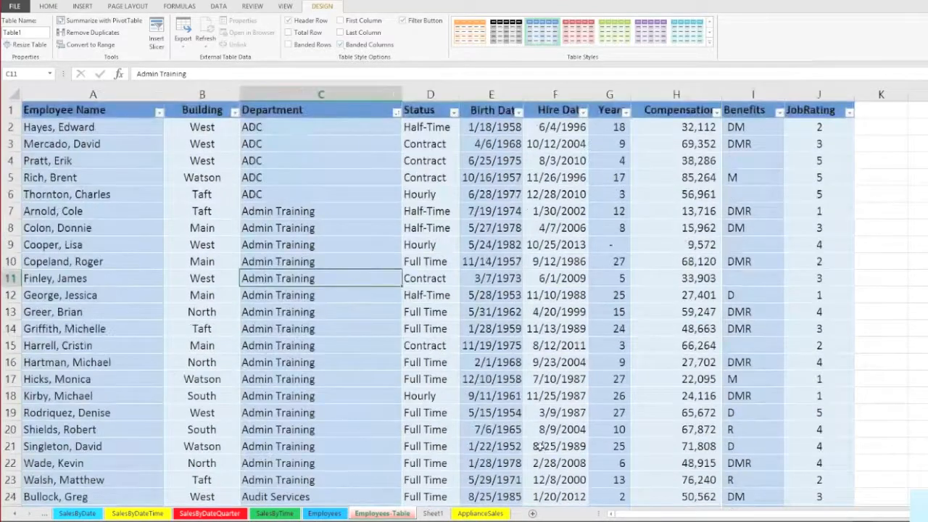
scroll(533, 434, "down", 7)
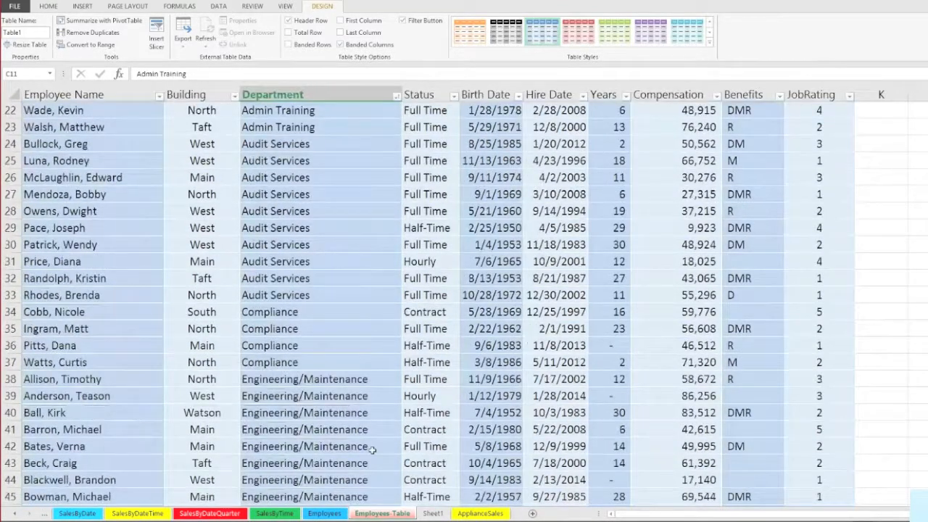
scroll(473, 430, "up", 7)
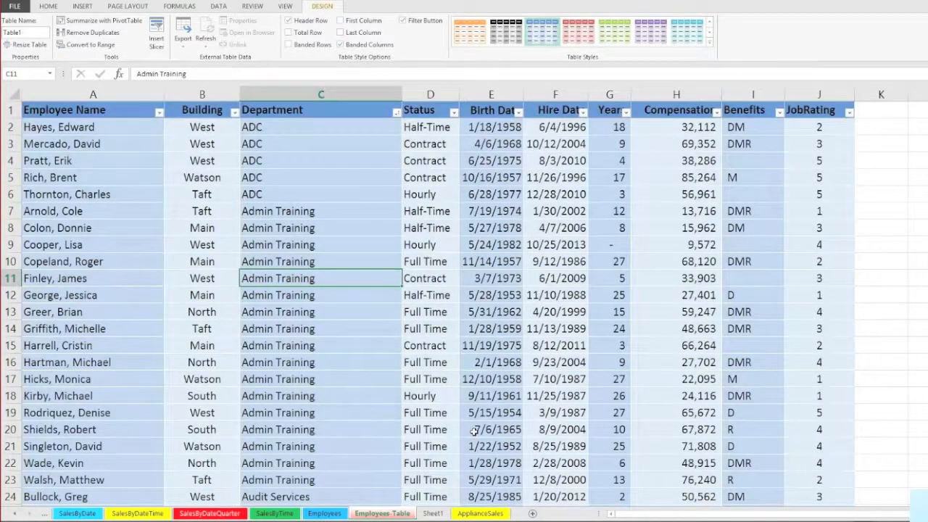
scroll(473, 430, "down", 4)
scroll(473, 430, "down", 6)
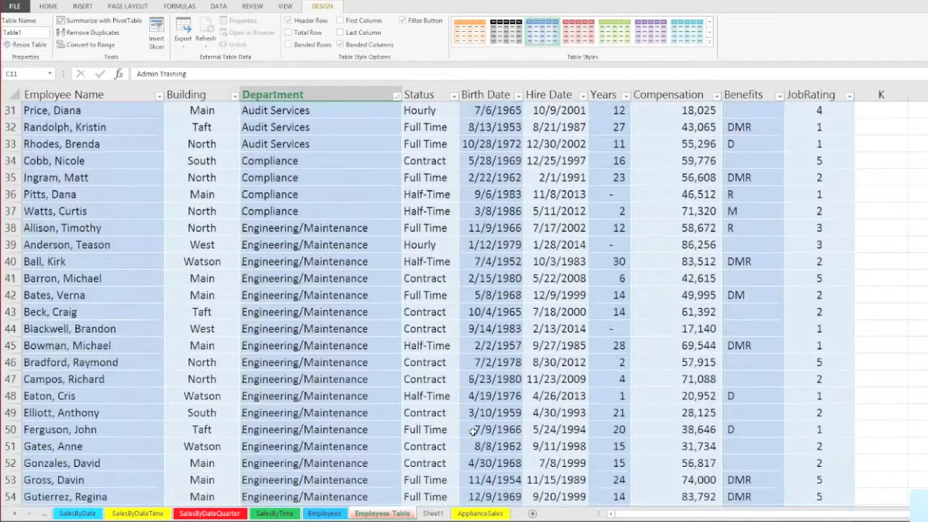
Step: Review the table's records past row 100, return to its top, and compare a Status cell with blank cell K1 outside the table
scroll(473, 431, "down", 20)
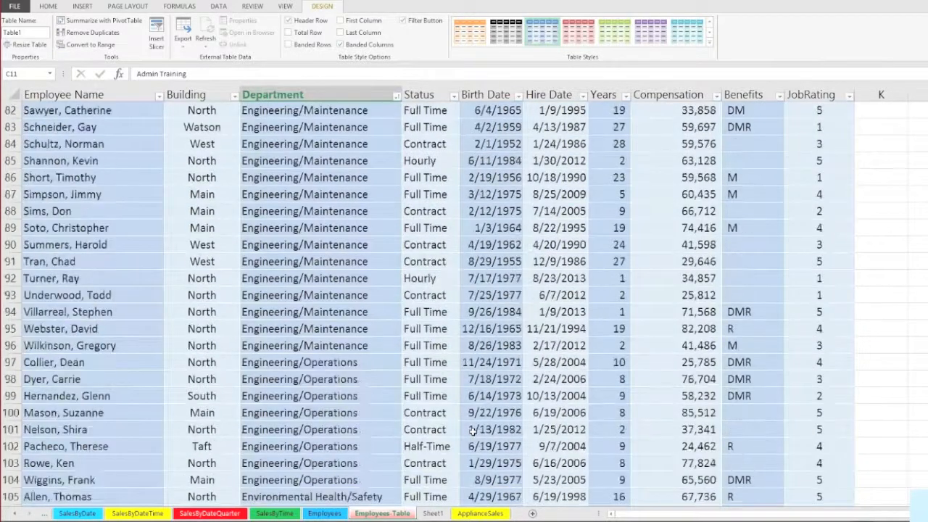
scroll(473, 431, "up", 10)
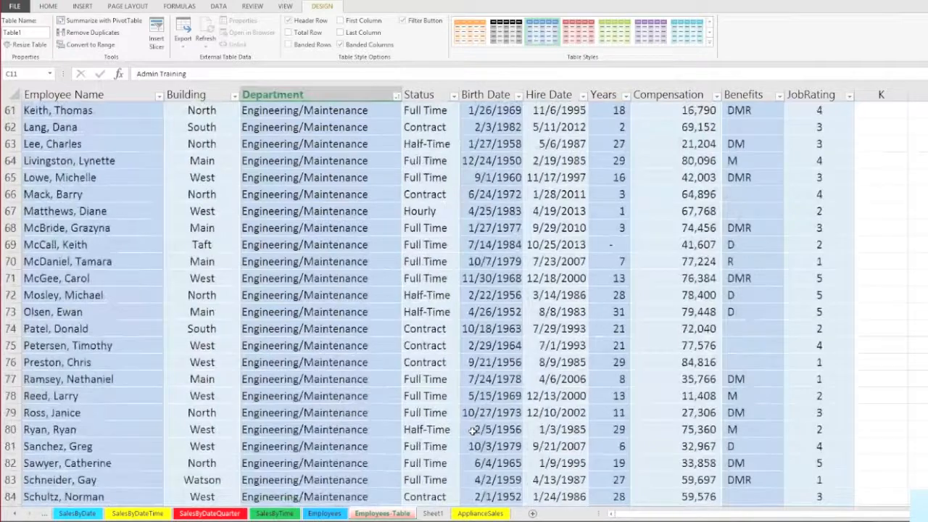
scroll(473, 431, "up", 10)
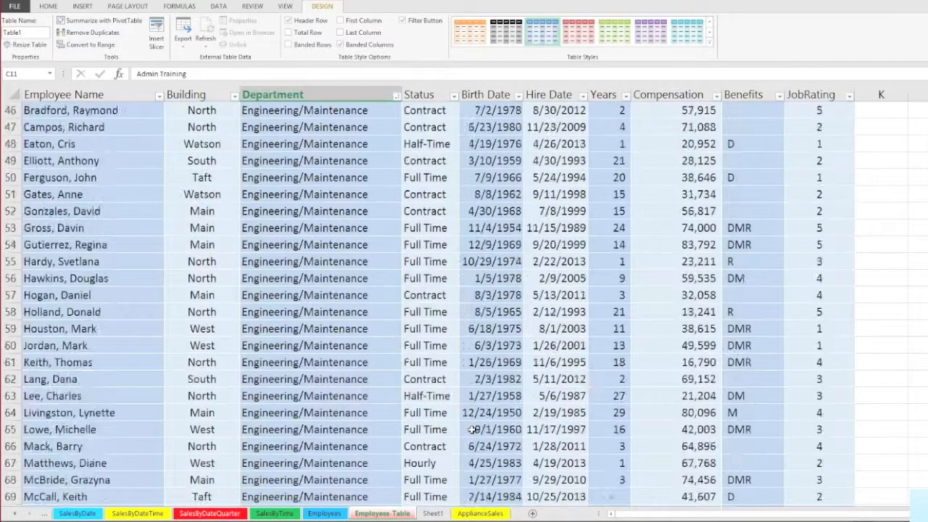
scroll(473, 431, "up", 10)
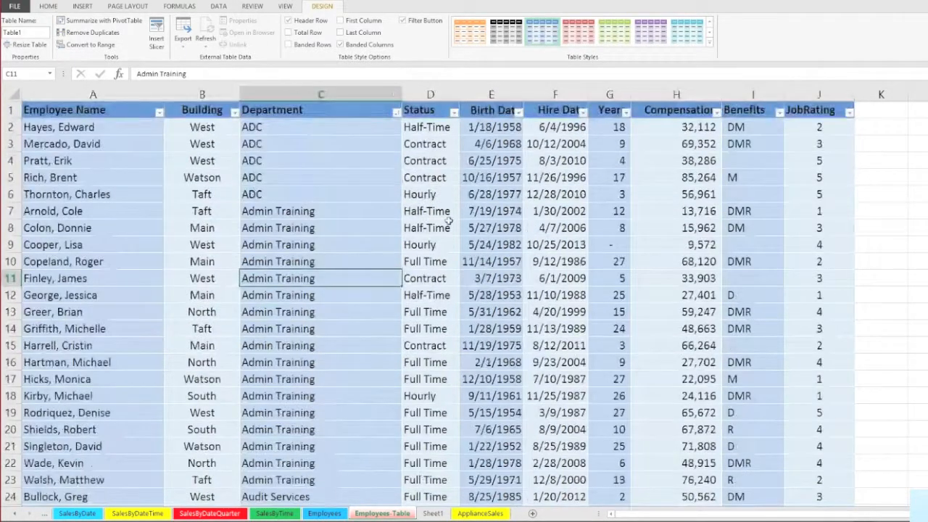
left_click(430, 177)
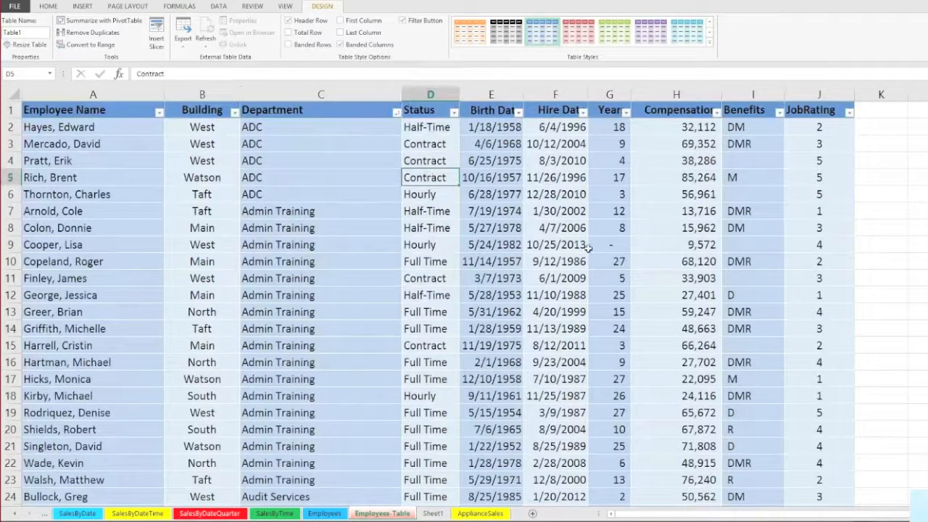
left_click(873, 109)
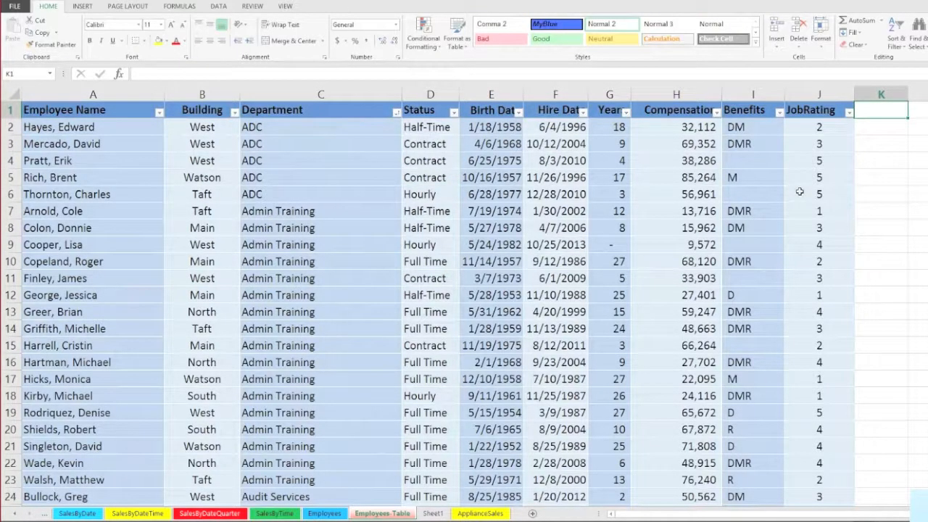
Step: Go to the last record in the Department column and highlight the blank rows directly beneath the table, A743:J743 and A743:J747
left_click(344, 163)
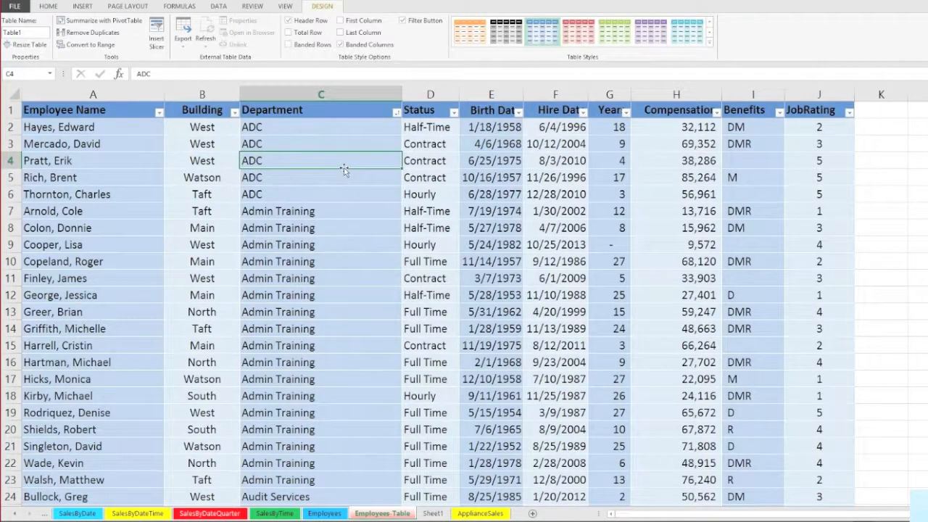
key("ctrl+Down")
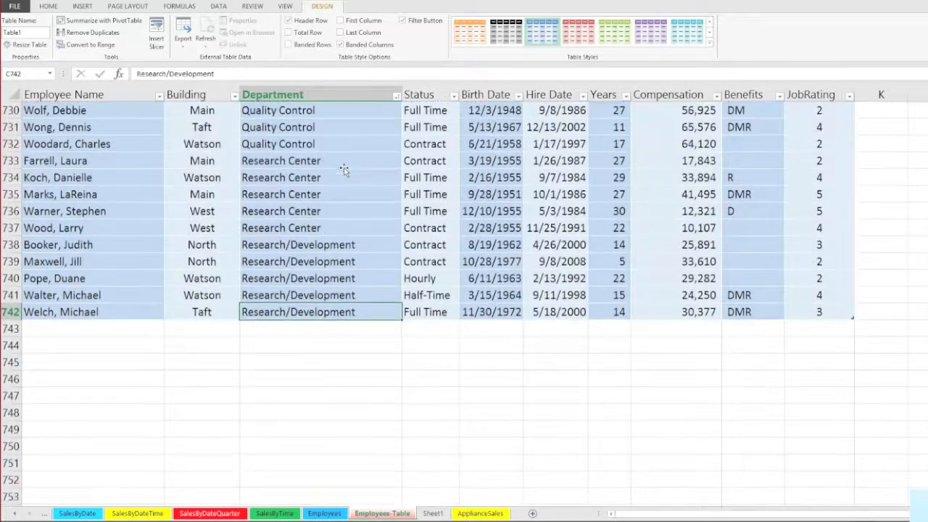
left_click(349, 163)
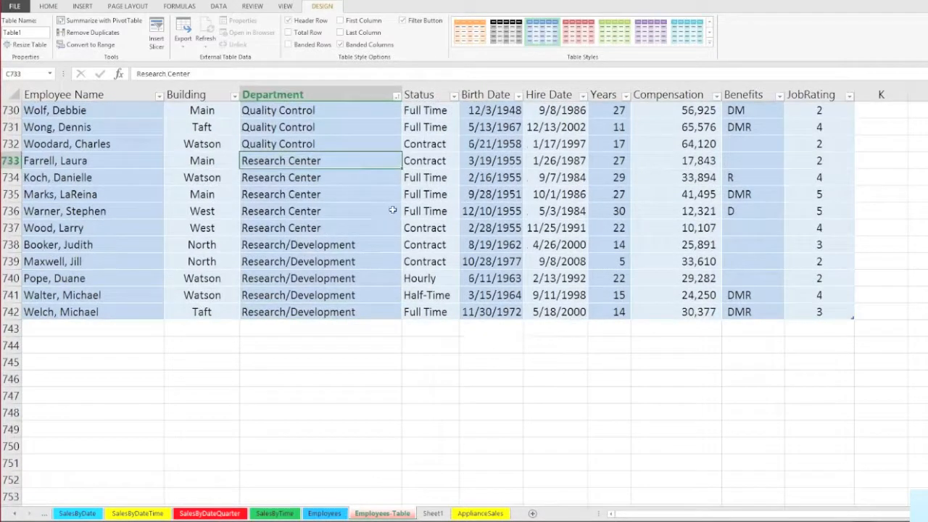
left_click_drag(116, 327, 806, 332)
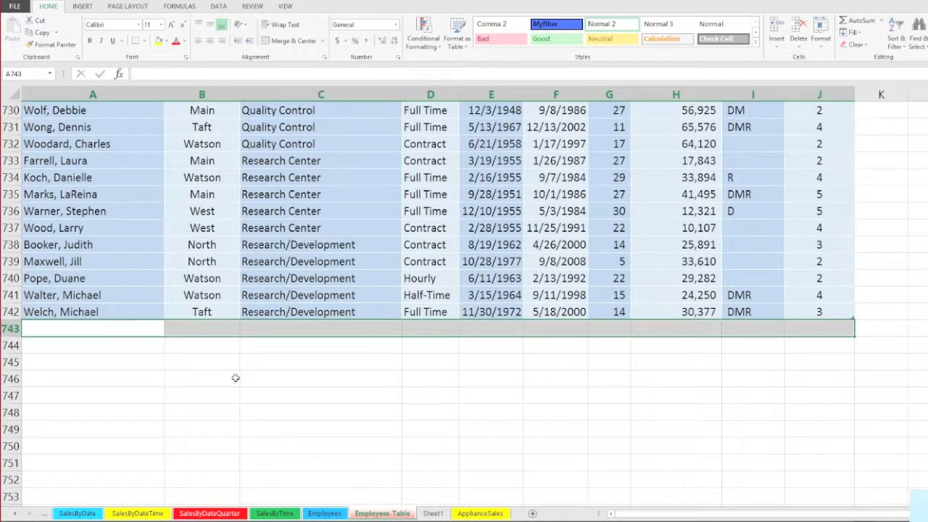
left_click_drag(122, 328, 812, 393)
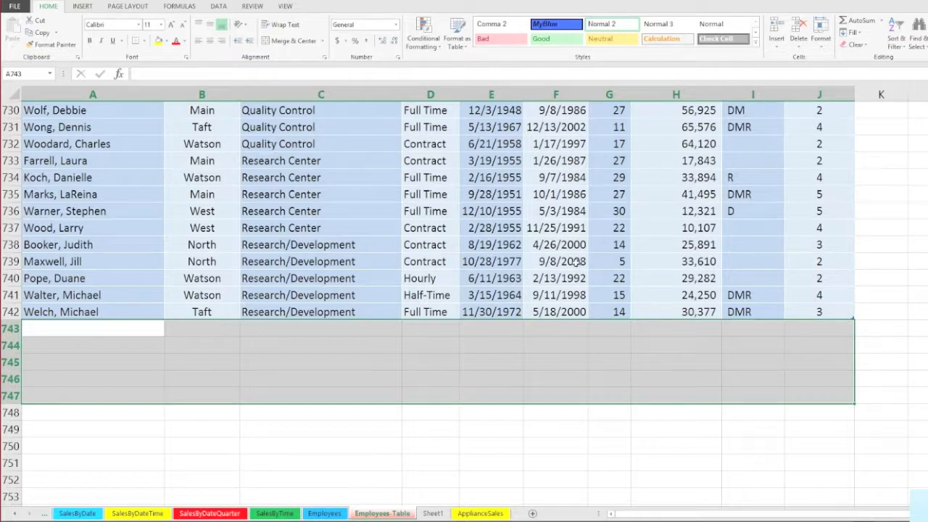
left_click(288, 228)
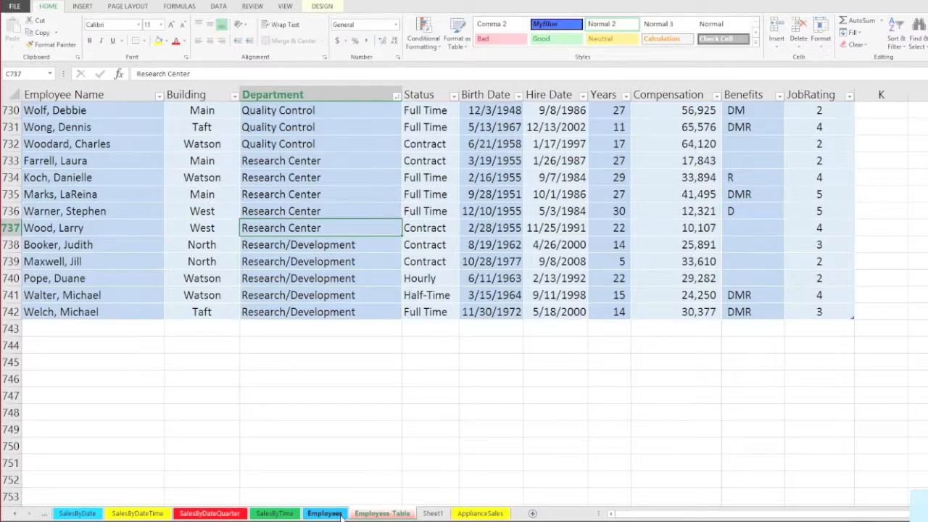
Step: On the Employees sheet, select a value in the PivotTable and locate the Change Data Source command
left_click(341, 515)
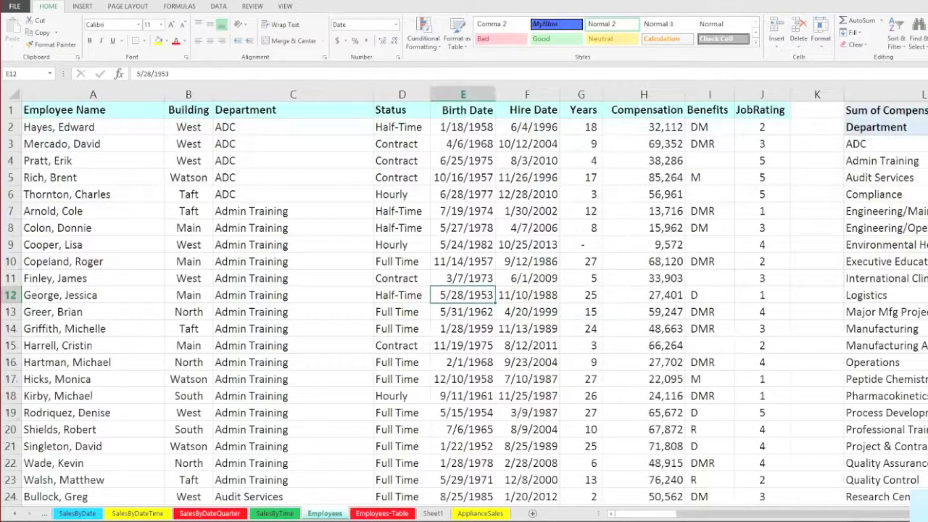
scroll(507, 246, "right", 6)
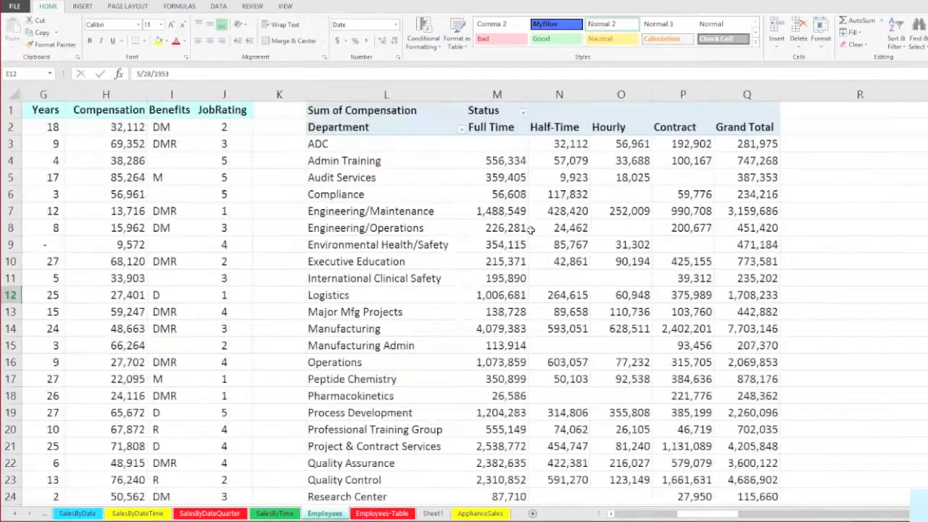
left_click(496, 211)
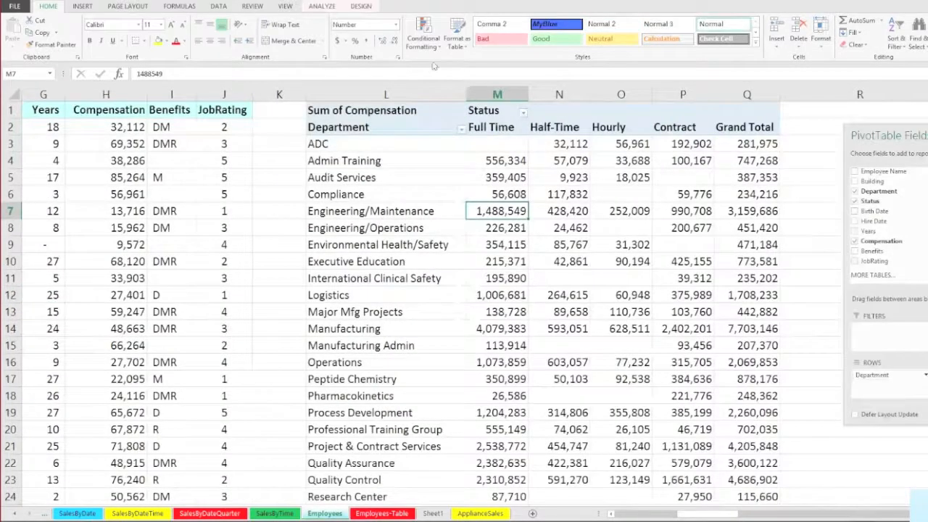
left_click(328, 9)
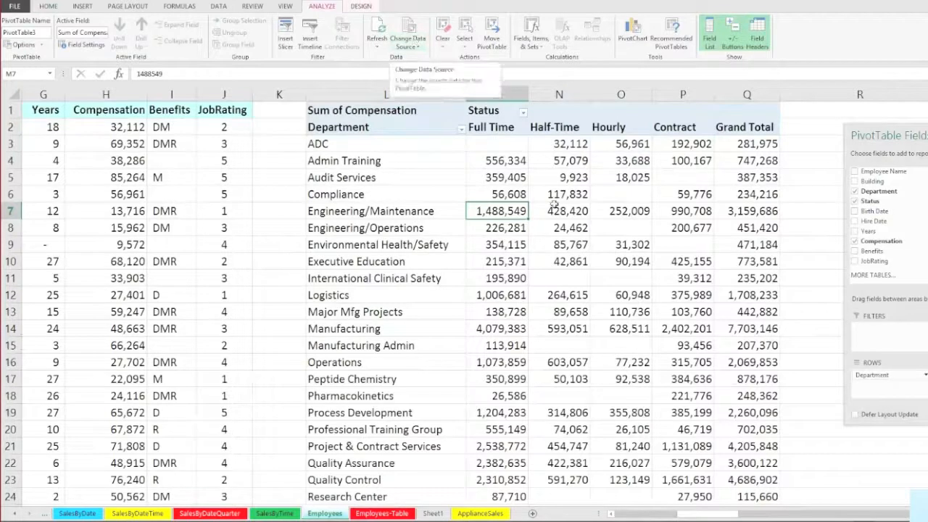
left_click(672, 316)
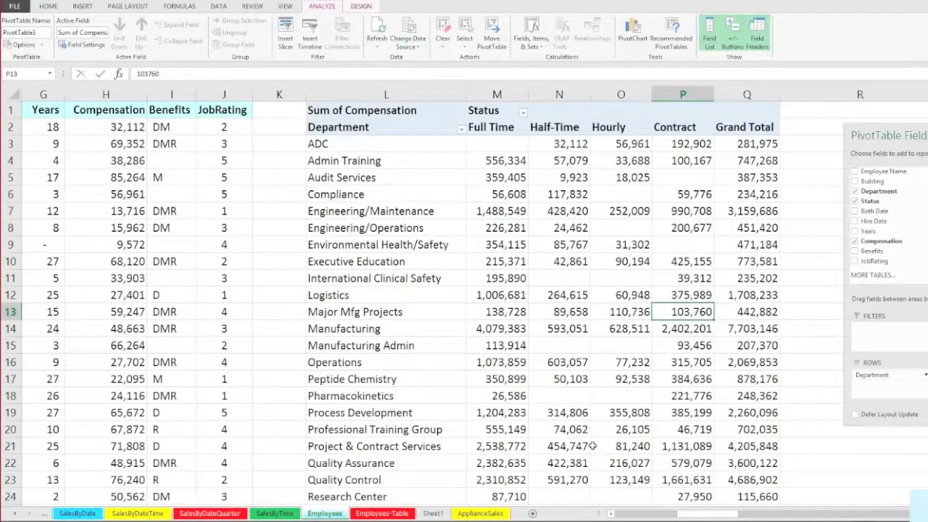
Step: Return to the top of the Employees-Table sheet and view the Department column's sort and filter choices without applying any
left_click(378, 513)
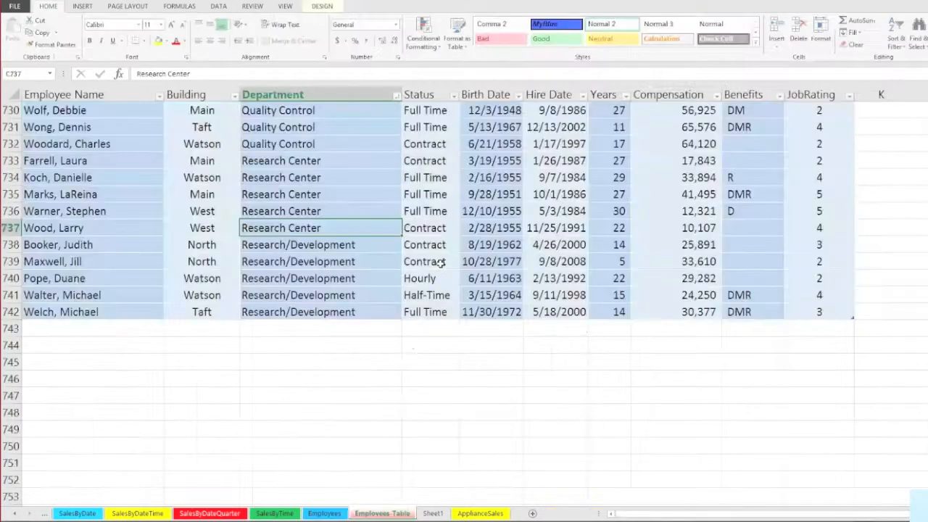
left_click(440, 261)
key("ctrl+Home")
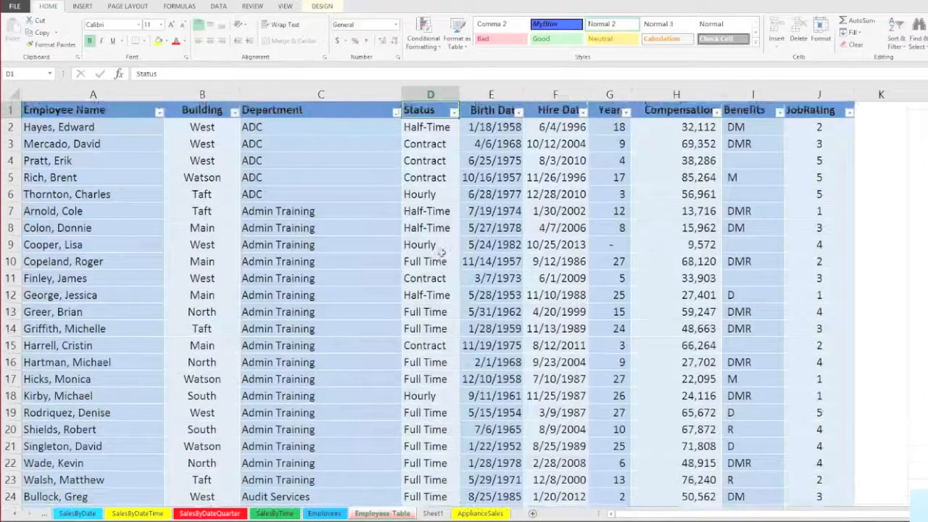
left_click(486, 290)
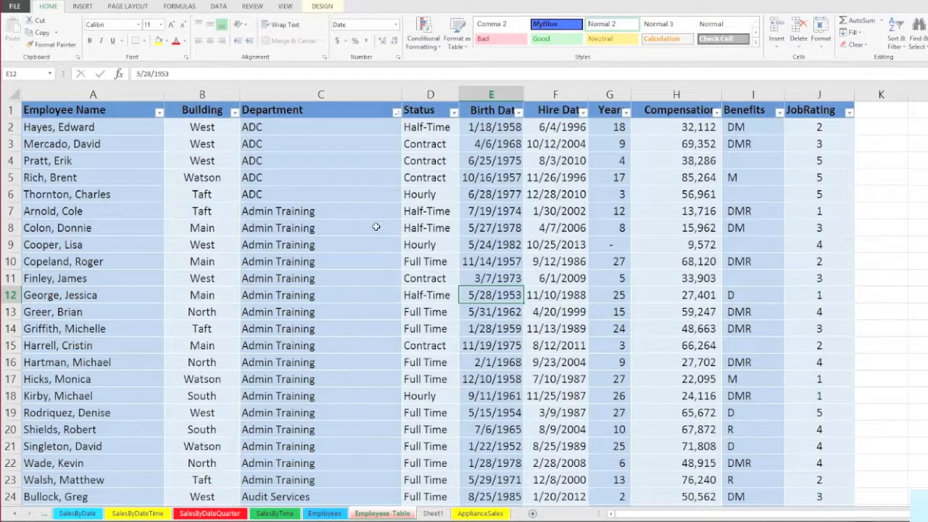
left_click(396, 113)
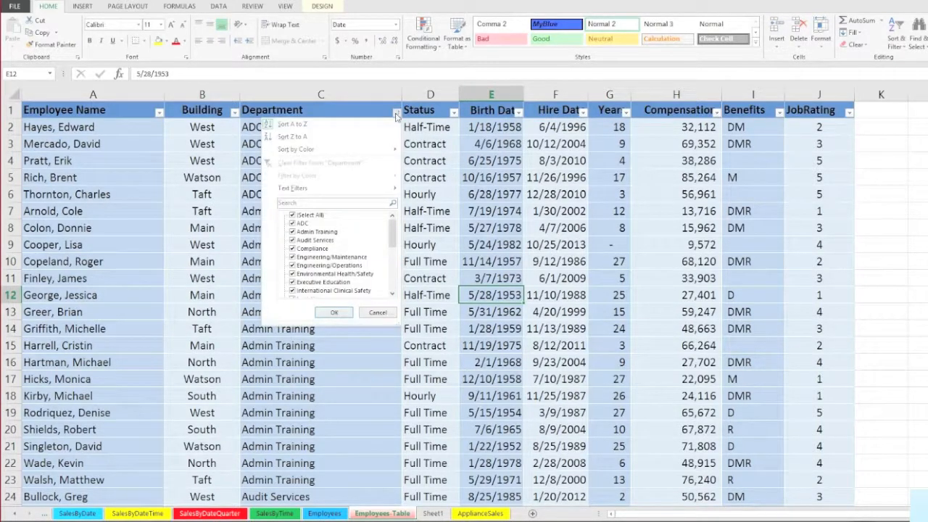
left_click(505, 165)
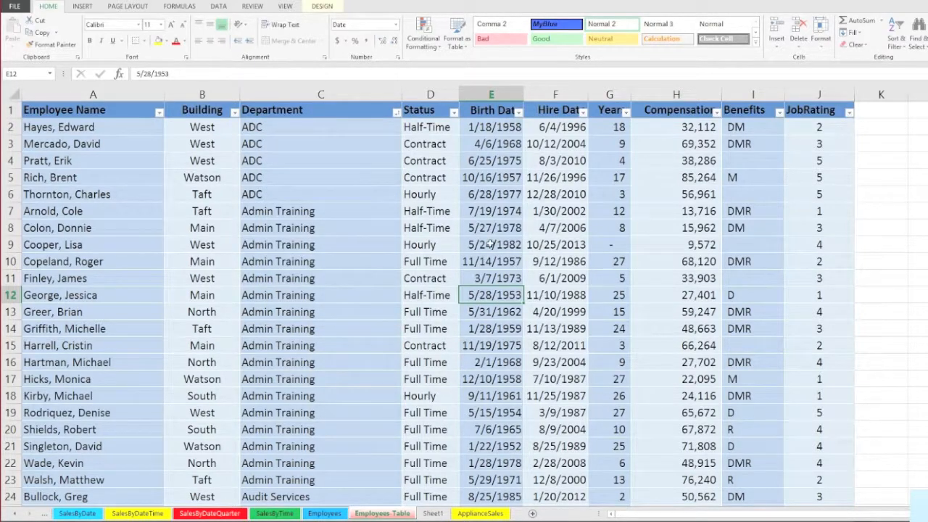
left_click(541, 228)
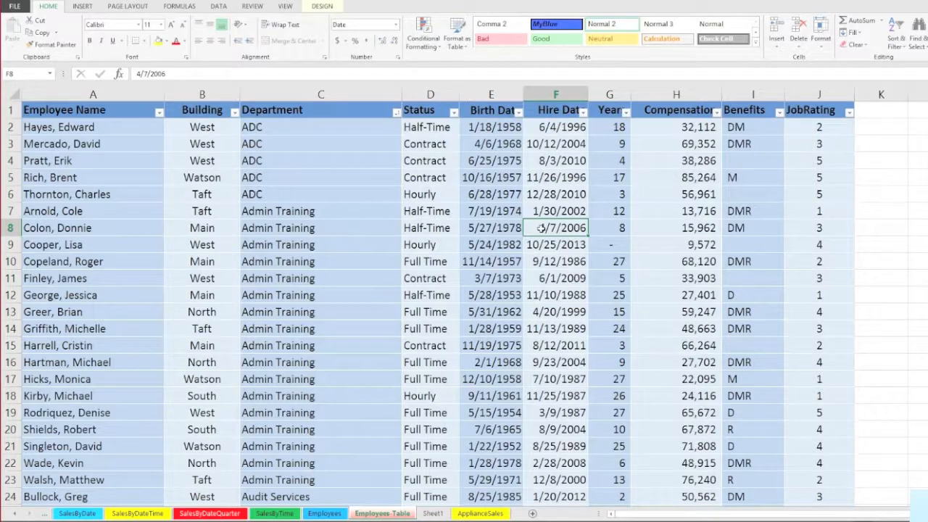
left_click(476, 162)
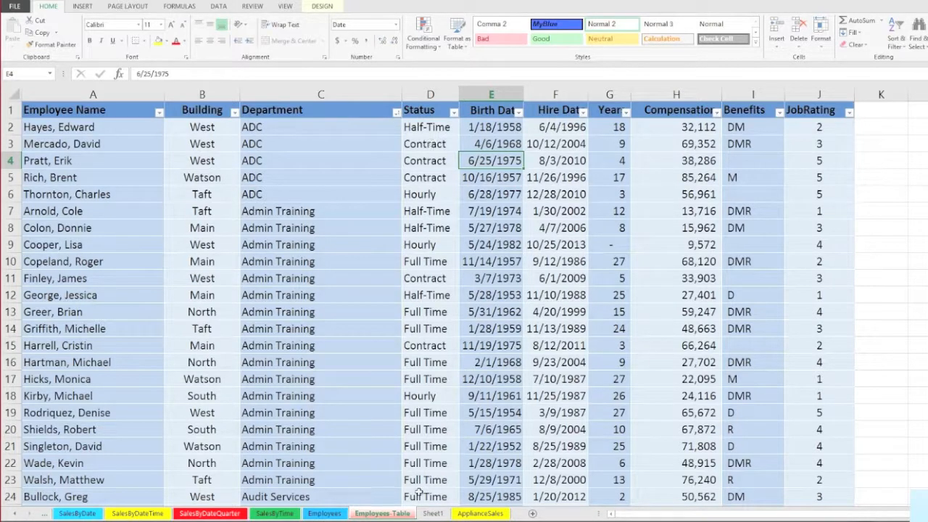
Step: On the Employees sheet, bring the whole PivotTable into view and place the PivotTable Fields pane beside it
left_click(326, 513)
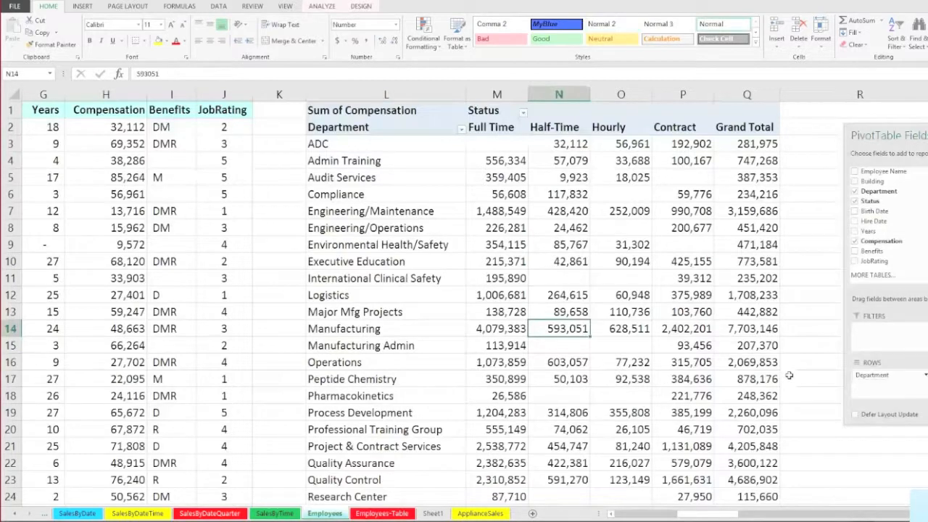
scroll(421, 290, "right", 5)
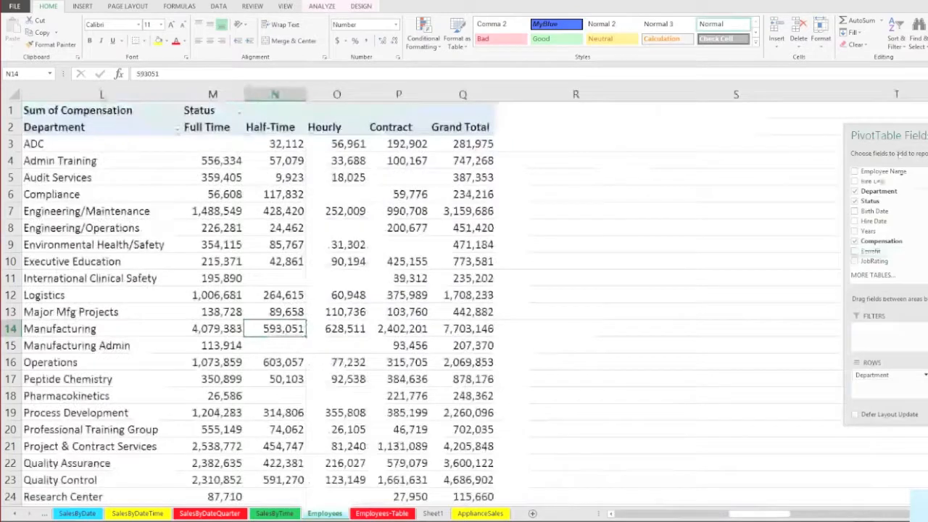
left_click_drag(896, 135, 651, 118)
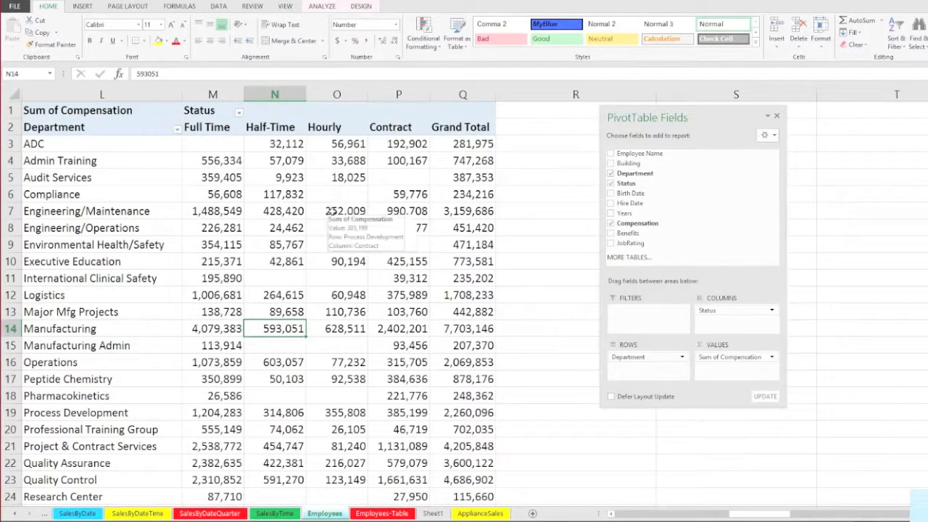
mouse_move(326, 270)
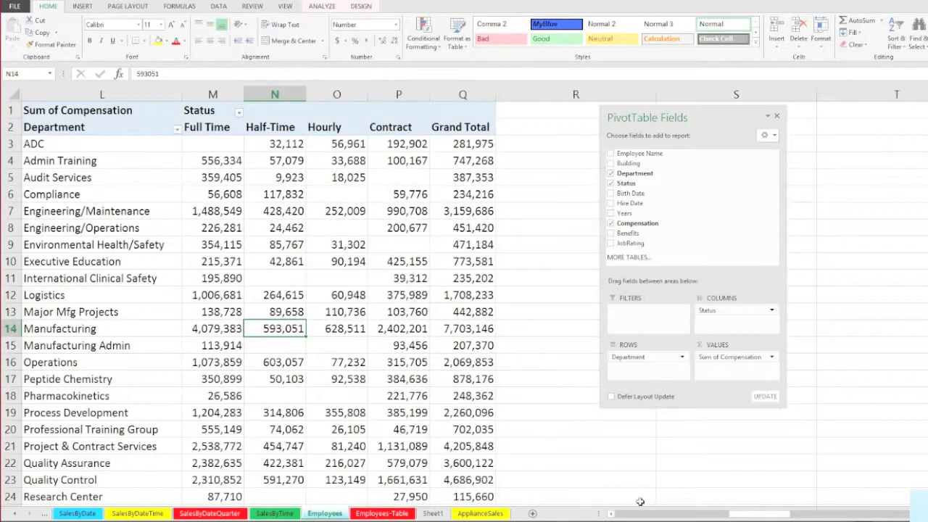
left_click_drag(751, 517, 721, 517)
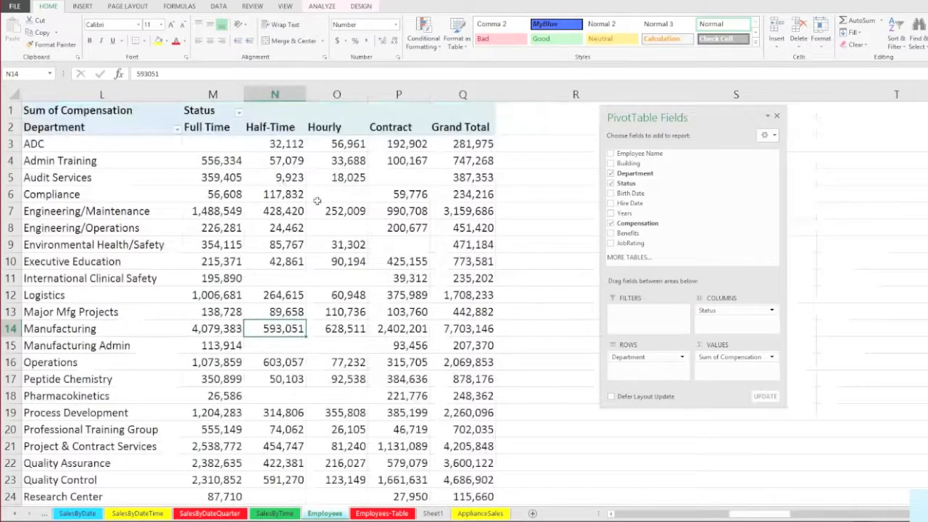
mouse_move(406, 308)
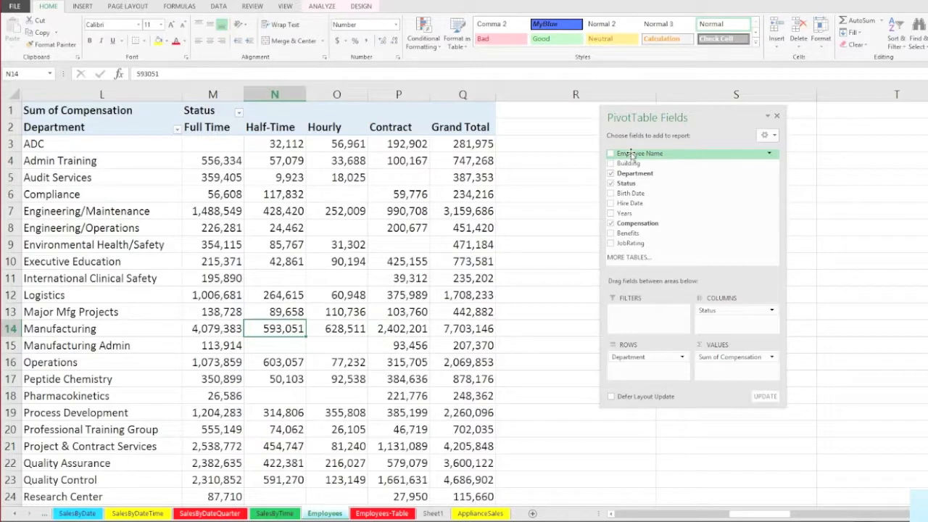
Step: Add the Employee Name field below Department in the PivotTable's rows and review the employees grouped under each department
left_click_drag(620, 183, 638, 374)
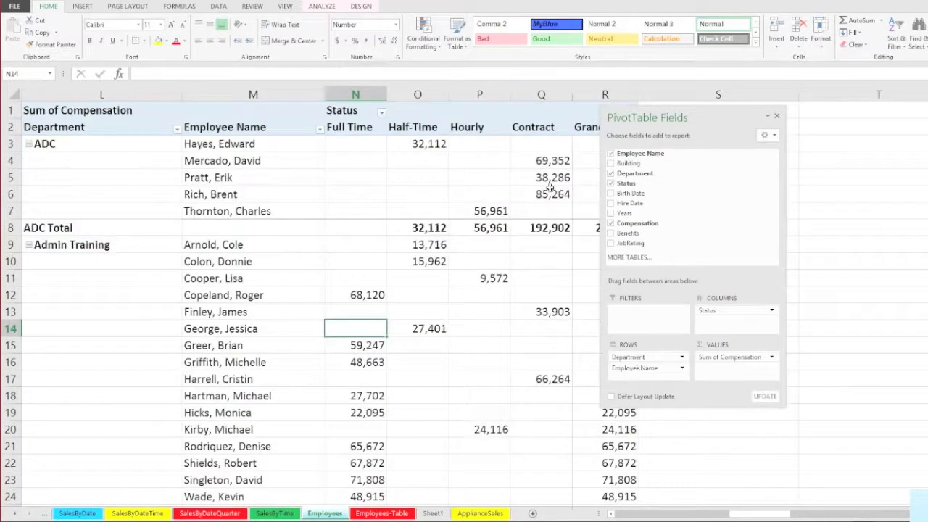
left_click(264, 247)
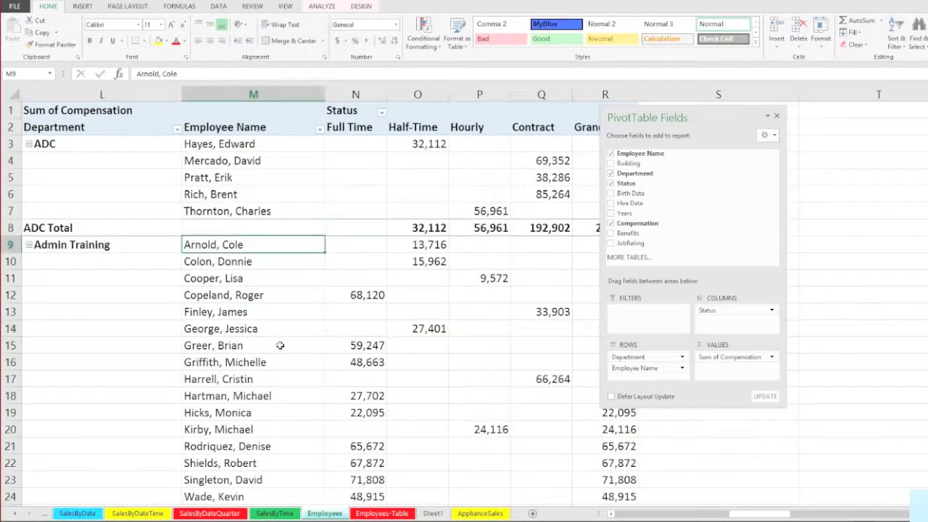
scroll(280, 345, "down", 19)
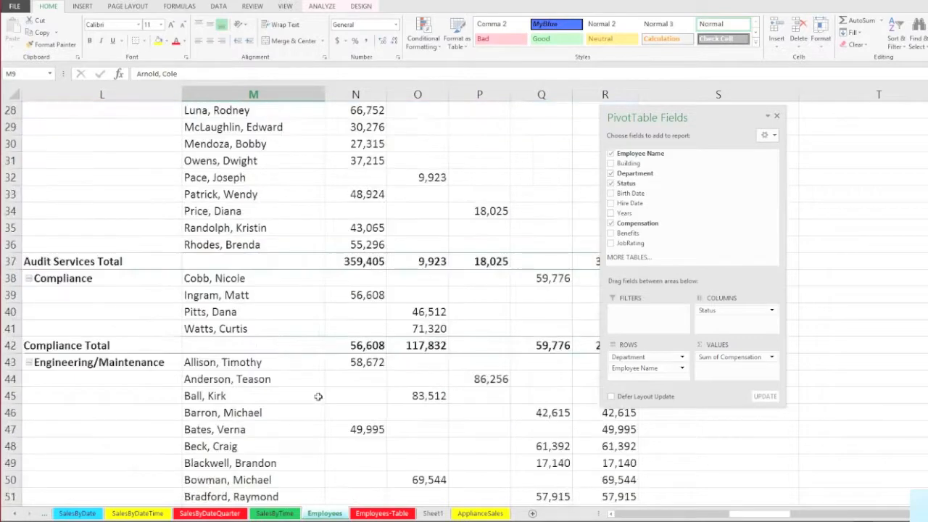
scroll(324, 413, "down", 9)
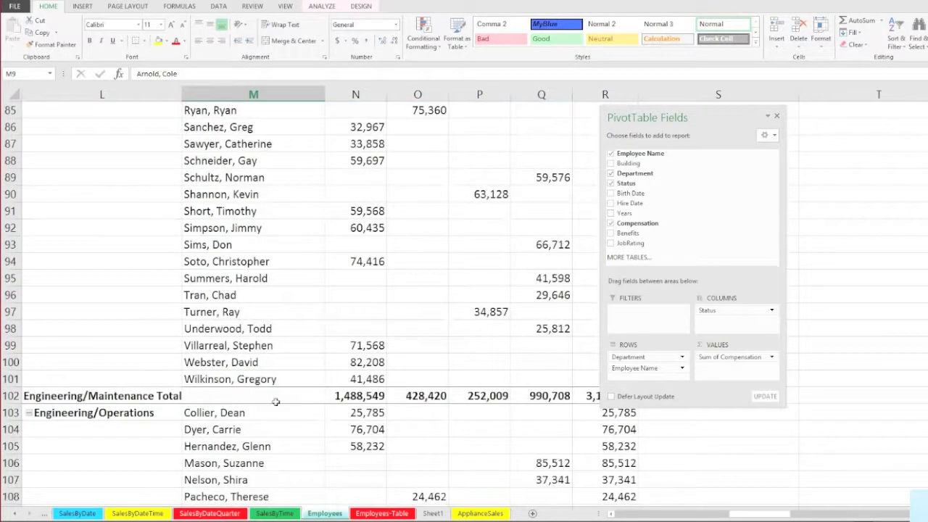
scroll(273, 398, "up", 9)
scroll(274, 398, "up", 18)
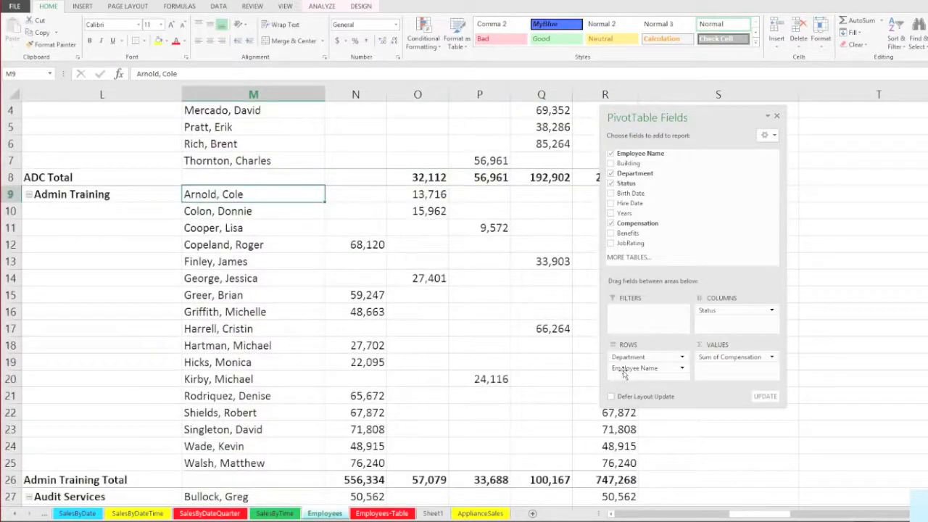
Step: Move the Employee Name field from the PivotTable's rows to its values, below Sum of Compensation, to count employees
left_click_drag(621, 369, 736, 374)
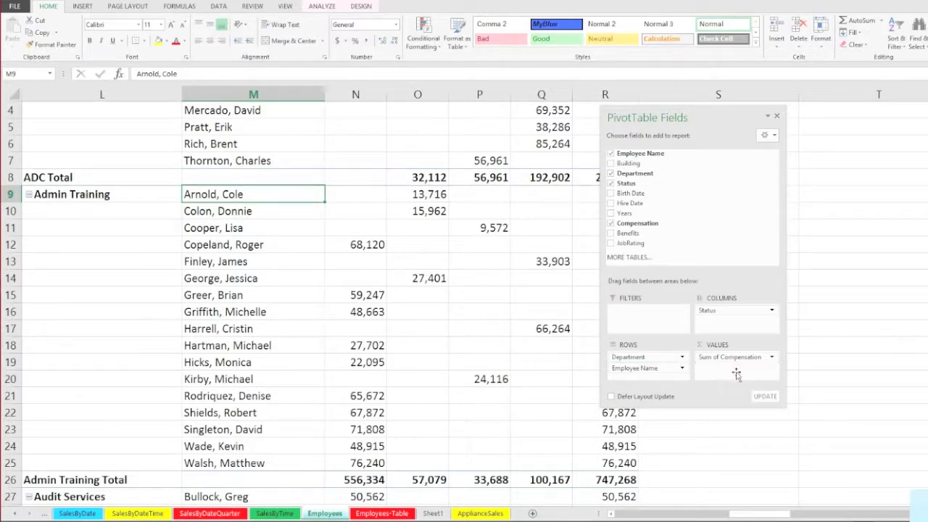
left_click_drag(736, 374, 733, 373)
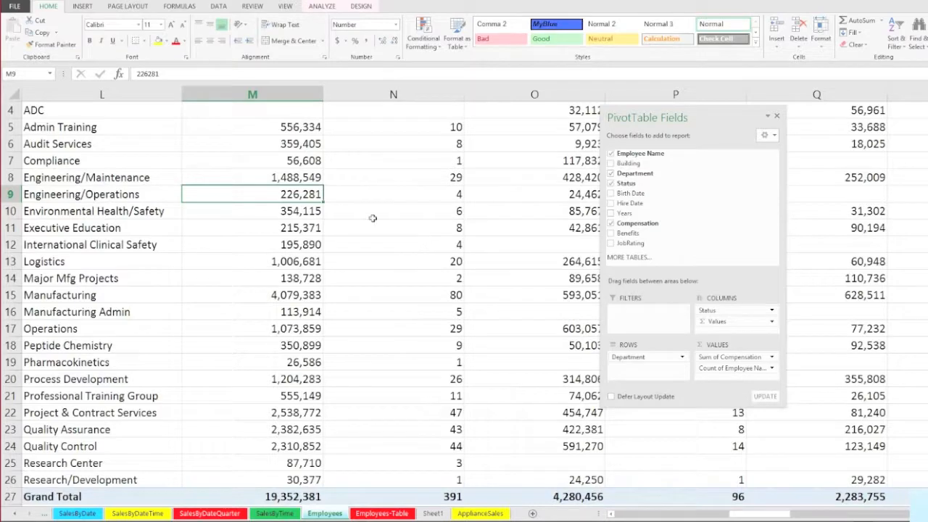
left_click(366, 195)
scroll(380, 273, "up", 1)
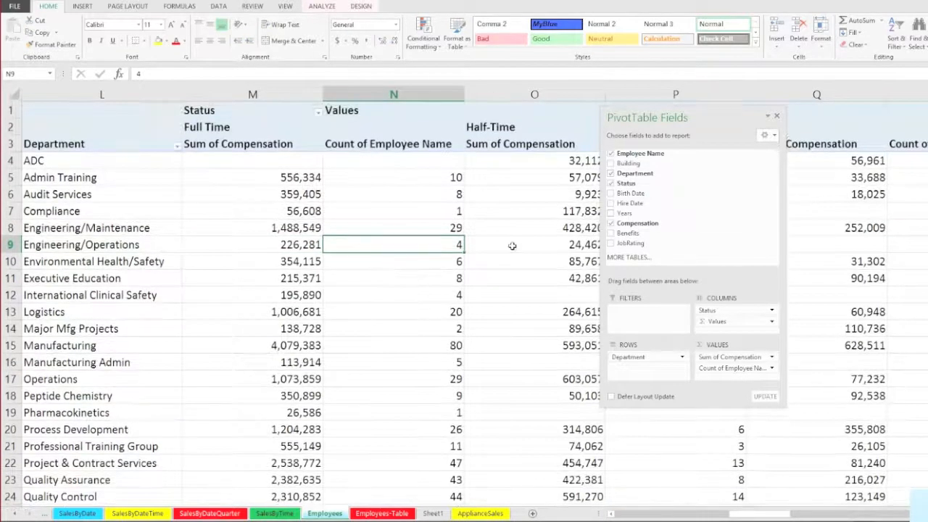
Step: Move the PivotTable Fields pane off the headings and examine compensation sums and employee counts by department and status
left_click_drag(638, 118, 724, 257)
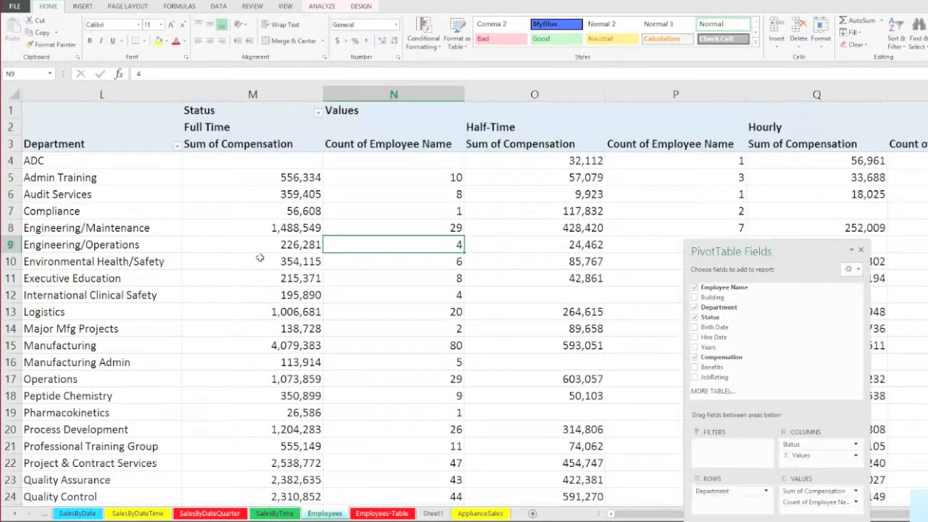
scroll(11, 229, "down", 1)
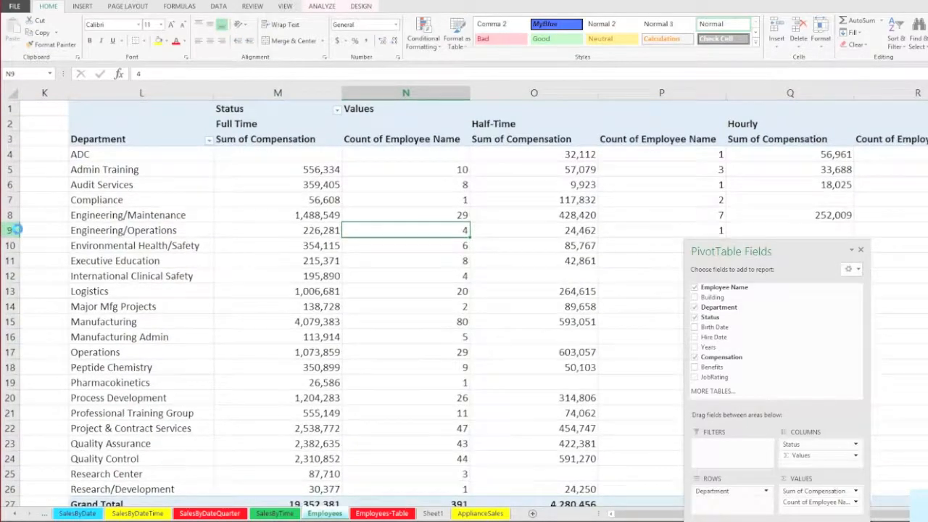
scroll(13, 229, "down", 1)
scroll(22, 229, "down", 1)
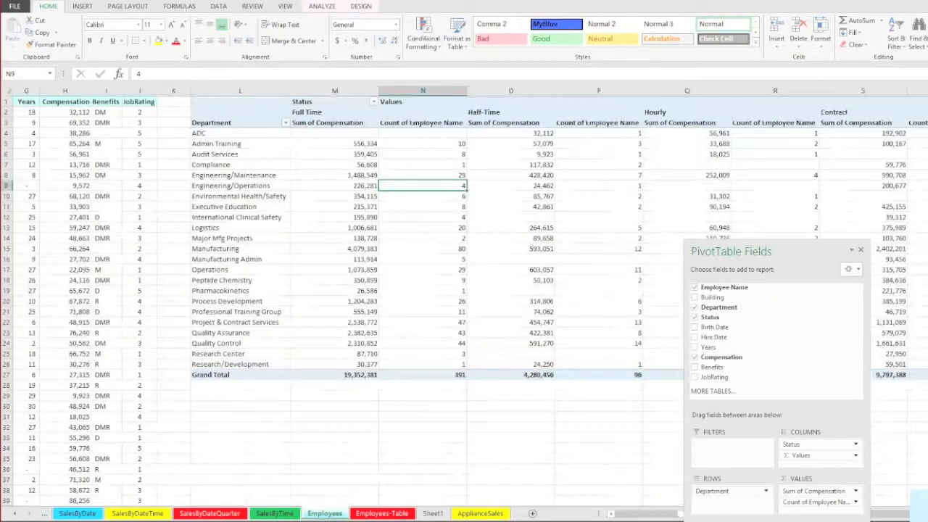
scroll(464, 290, "right", 3)
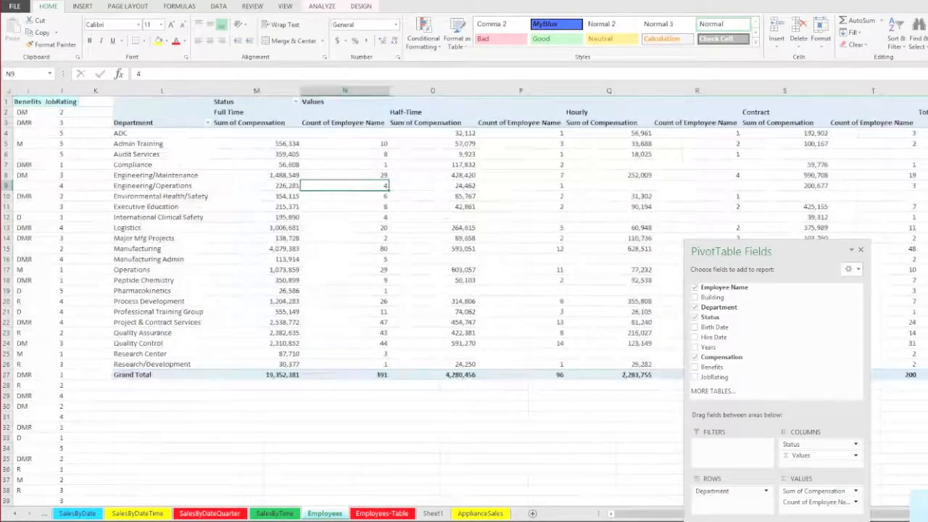
scroll(464, 290, "right", 3)
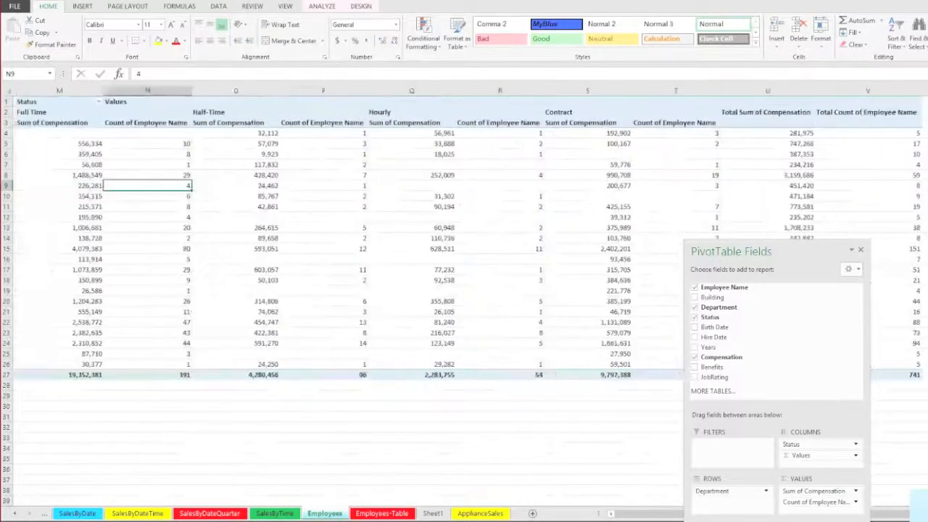
left_click_drag(747, 251, 756, 299)
left_click(60, 132)
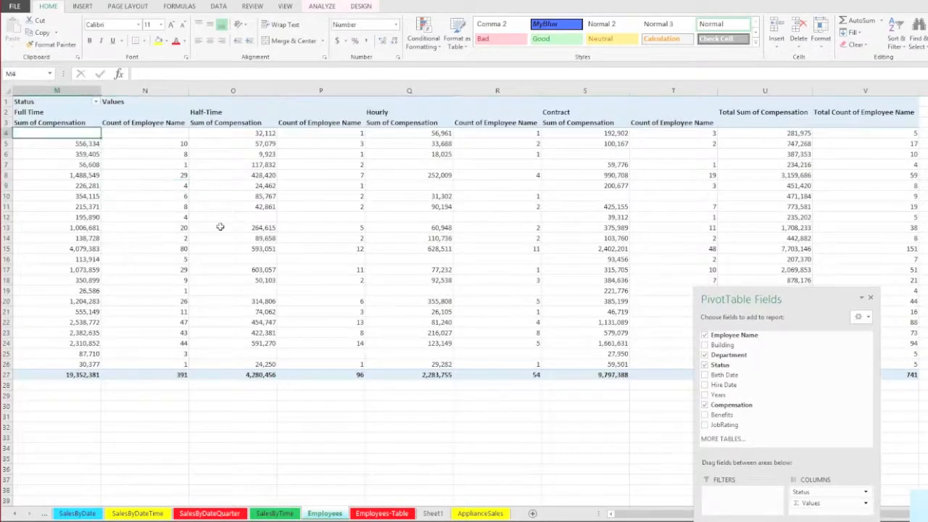
scroll(318, 326, "up", 1)
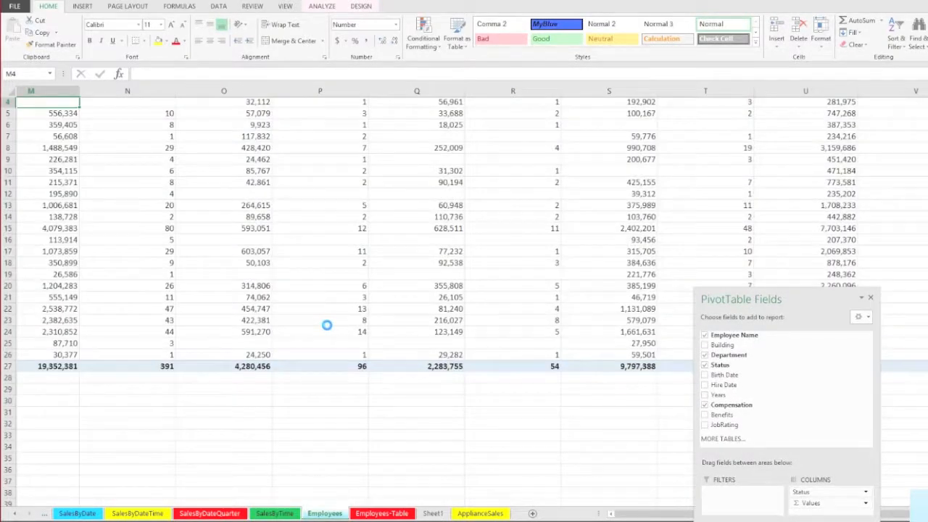
scroll(327, 325, "up", 4)
scroll(458, 352, "up", 1)
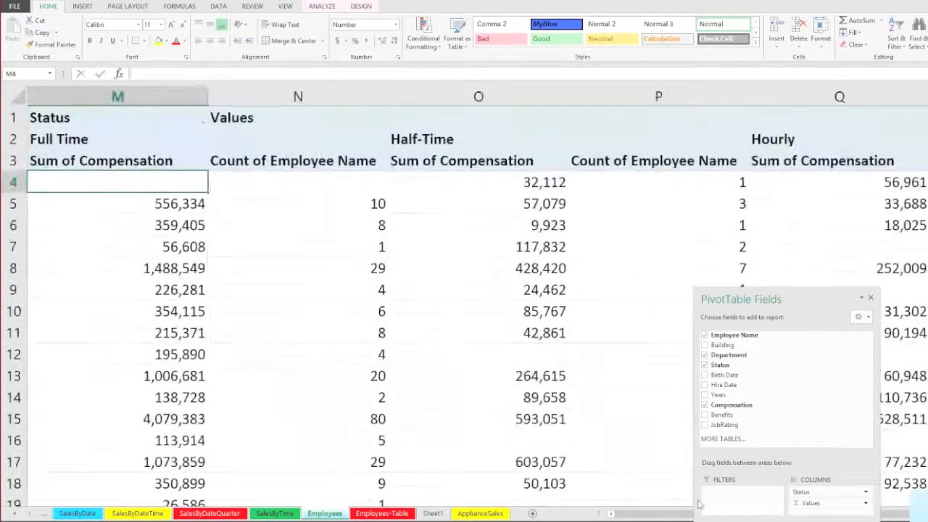
left_click(611, 514)
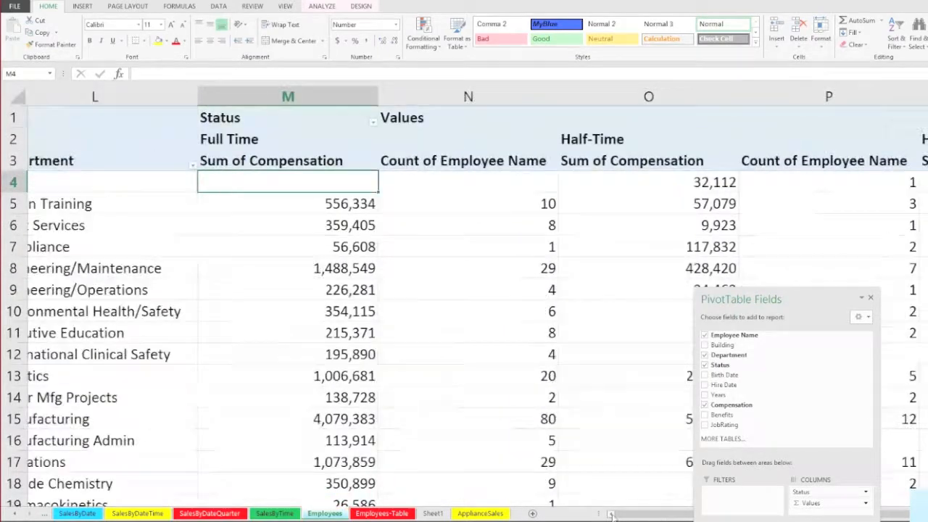
scroll(395, 288, "down", 1)
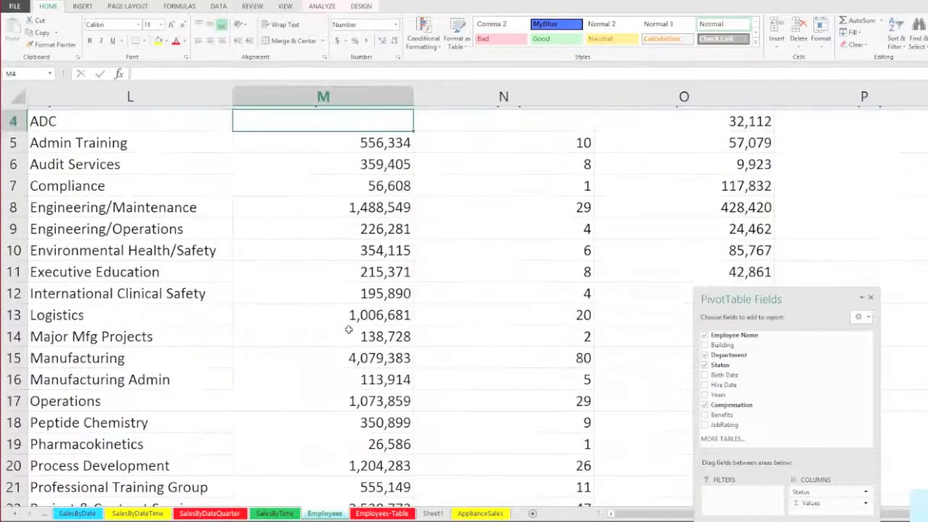
scroll(699, 232, "up", 1)
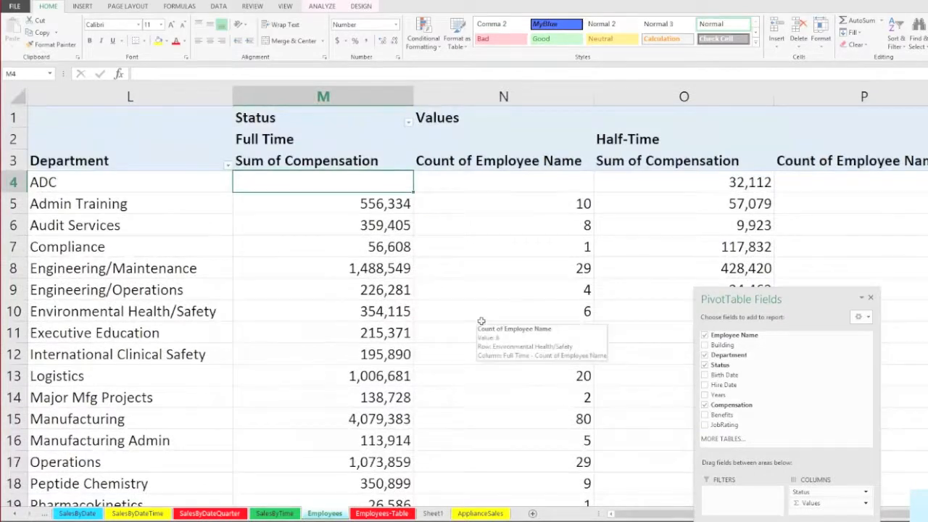
Step: Rename the Count of Employee Name heading in the PivotTable as Headcount and autofit all column widths
left_click(502, 162)
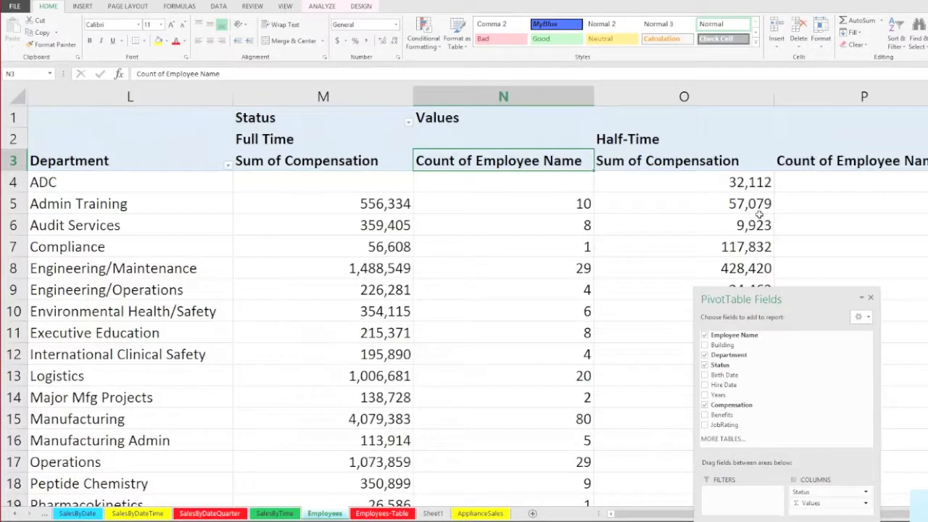
scroll(477, 296, "right", 1)
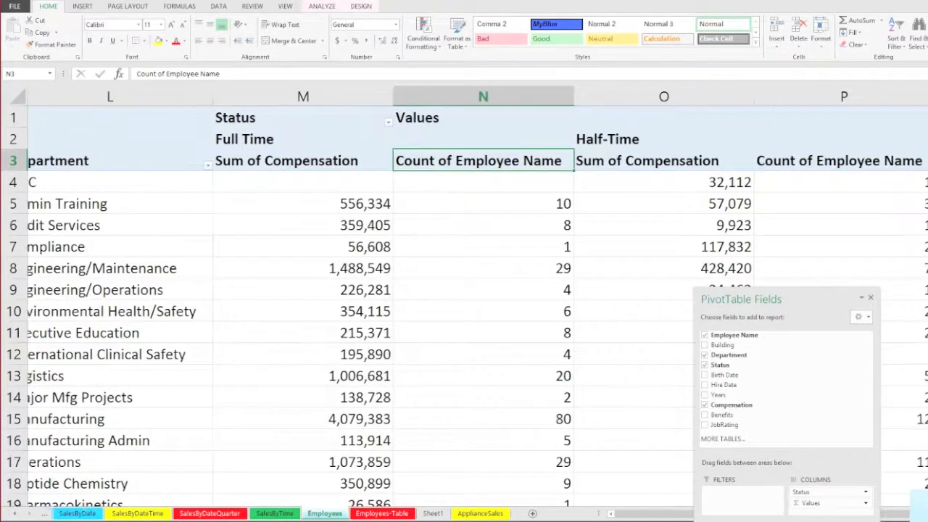
scroll(464, 297, "right", 1)
mouse_move(265, 386)
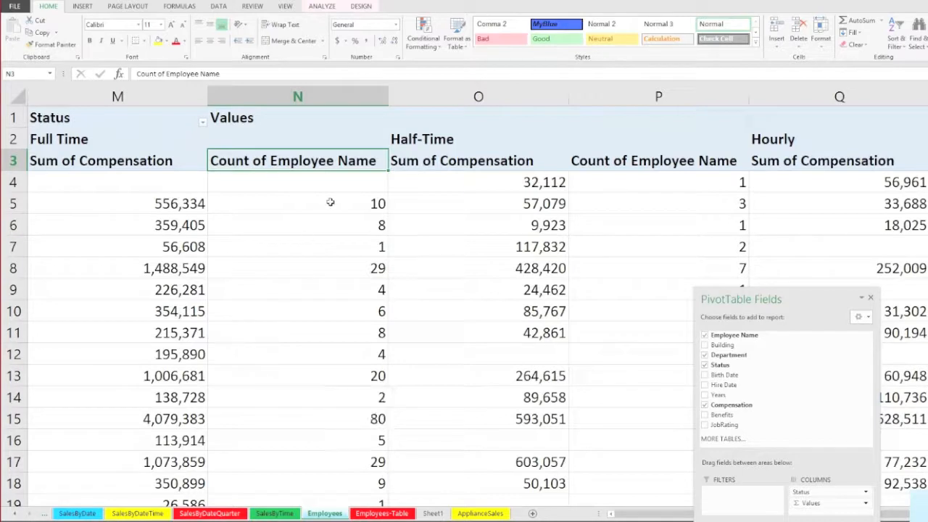
mouse_move(298, 269)
mouse_move(298, 291)
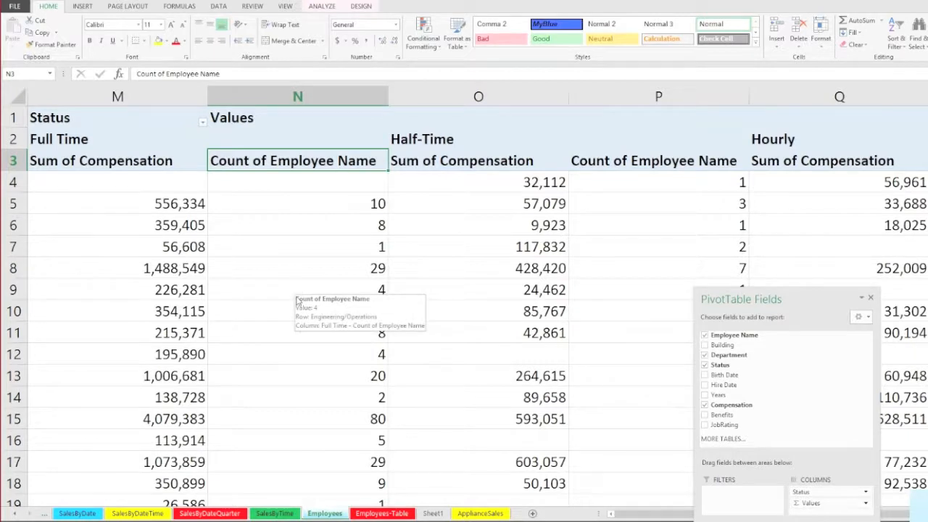
type("He")
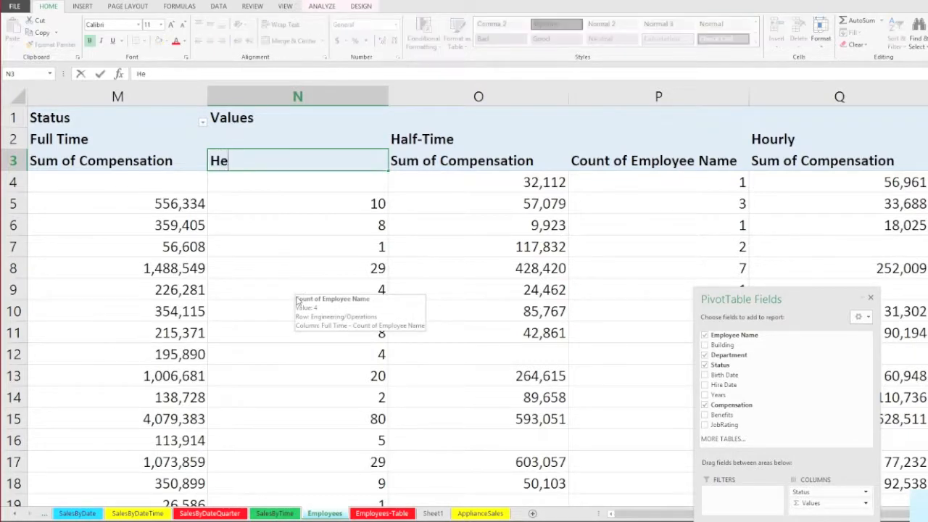
type("adcount")
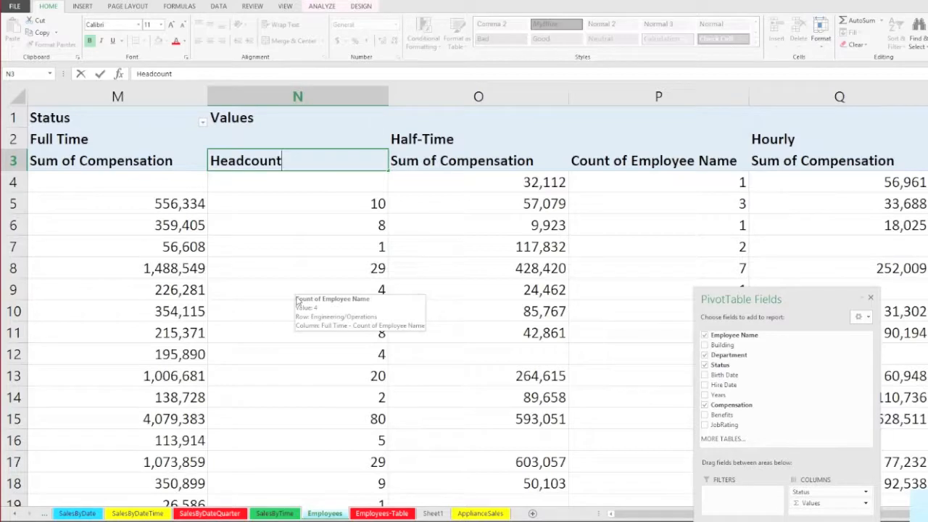
key("Return")
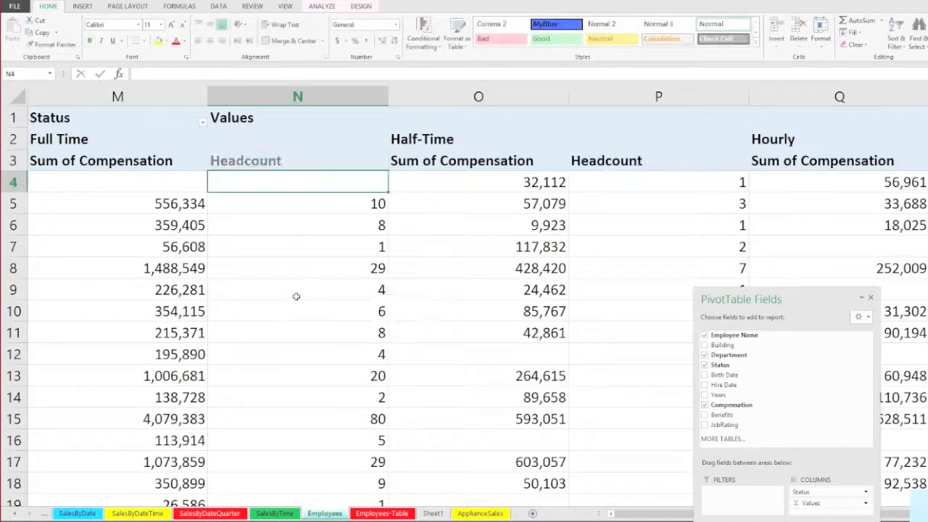
left_click(12, 91)
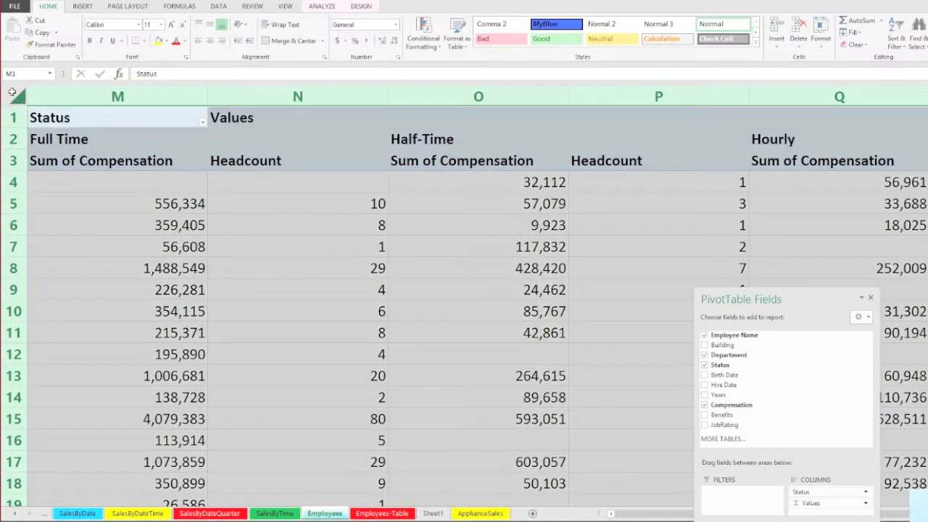
double_click(388, 94)
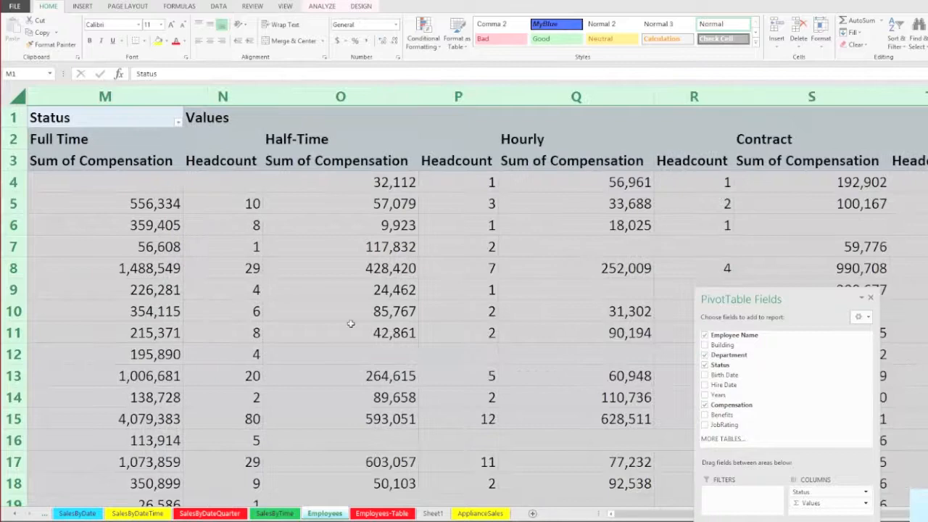
Step: Rename the Sum of Compensation heading in the PivotTable as Comp Total and autofit all column widths again
left_click(362, 159)
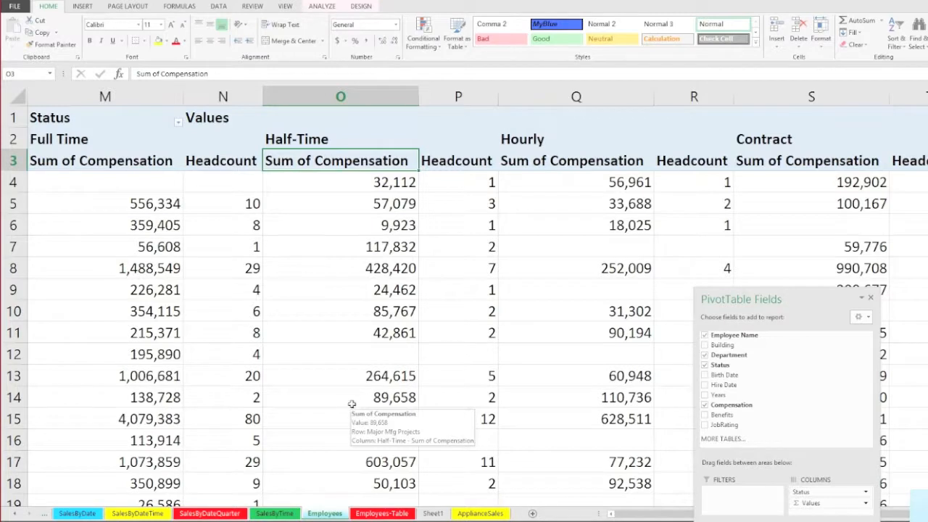
type("Co")
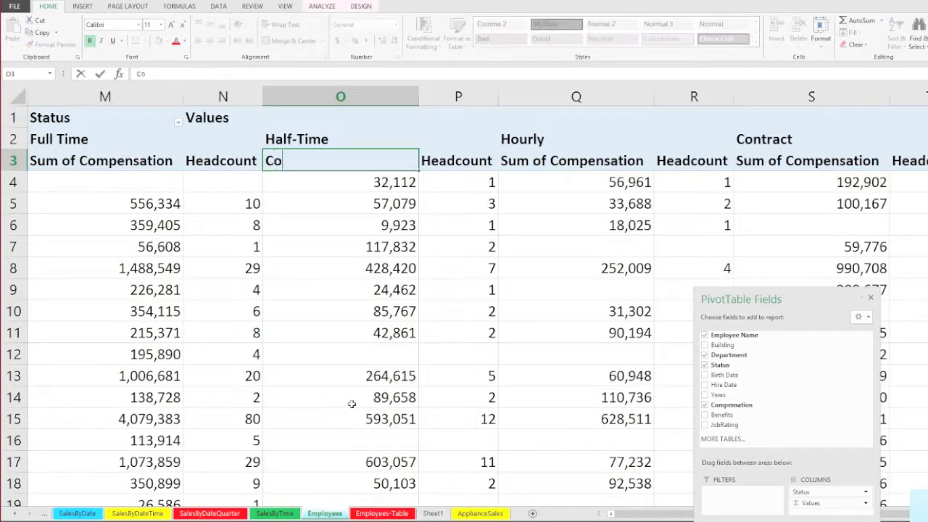
type("mp Total")
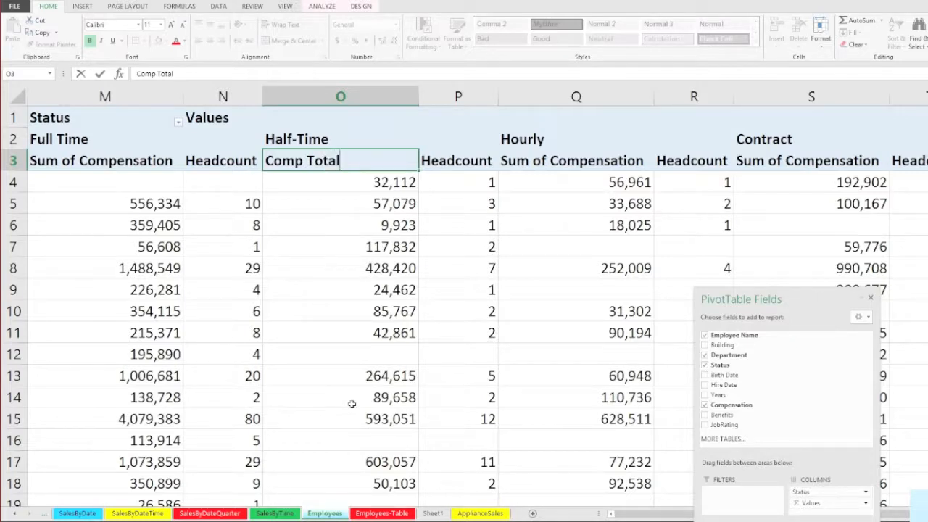
key("Return")
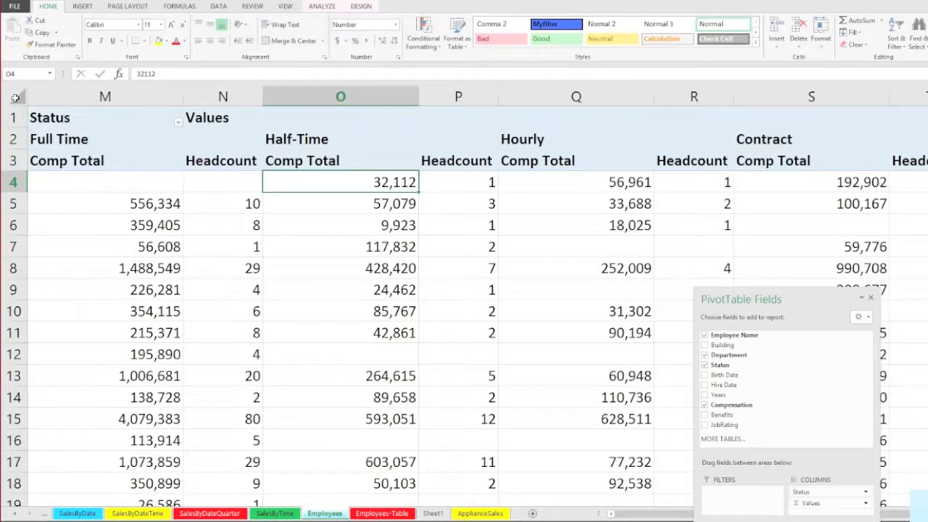
left_click(15, 98)
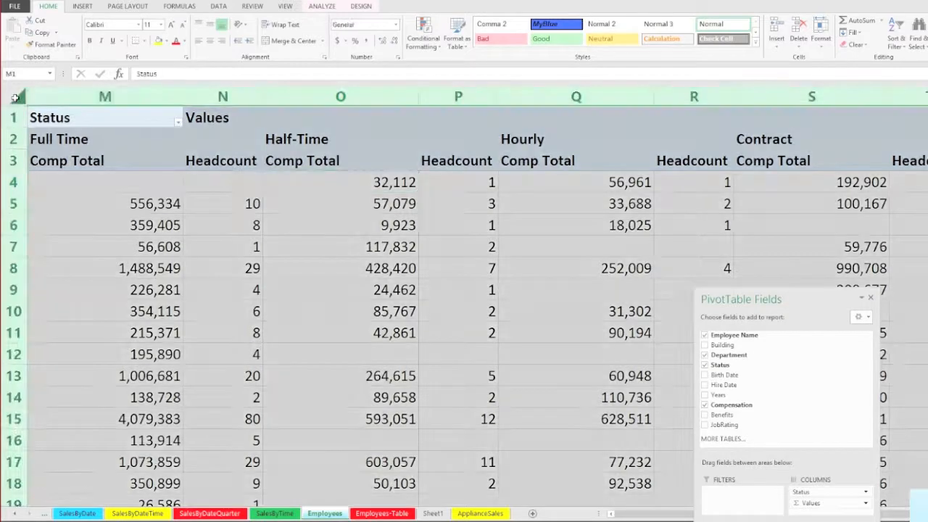
double_click(180, 96)
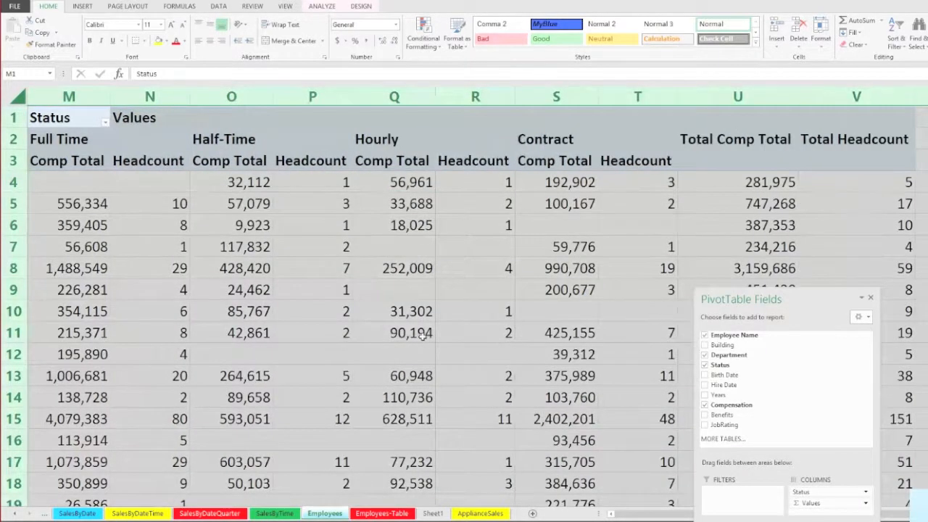
Step: Bring the PivotTable's columns from Department to Total Headcount into view, reposition the PivotTable Fields pane, and select Admin Training's full-time Comp Total
scroll(423, 336, "down", 1, "ctrl")
scroll(423, 337, "down", 1, "ctrl")
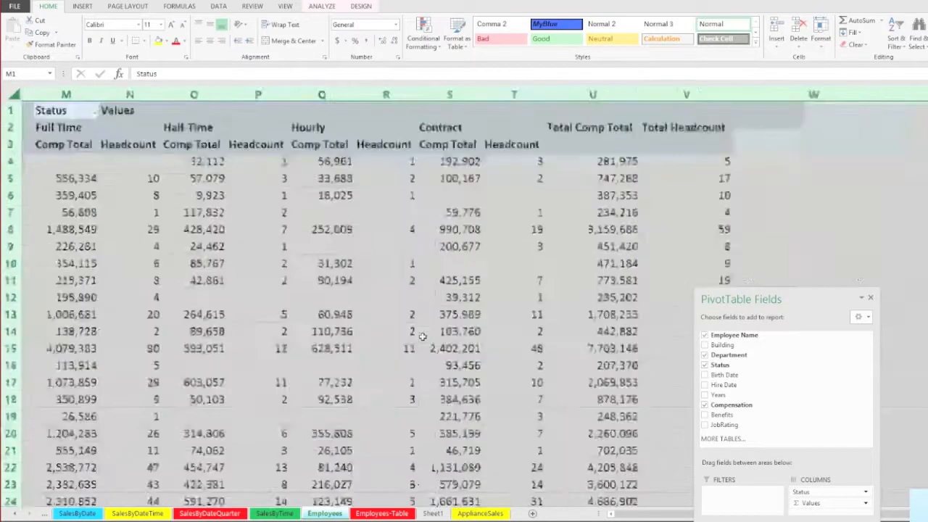
left_click(609, 514)
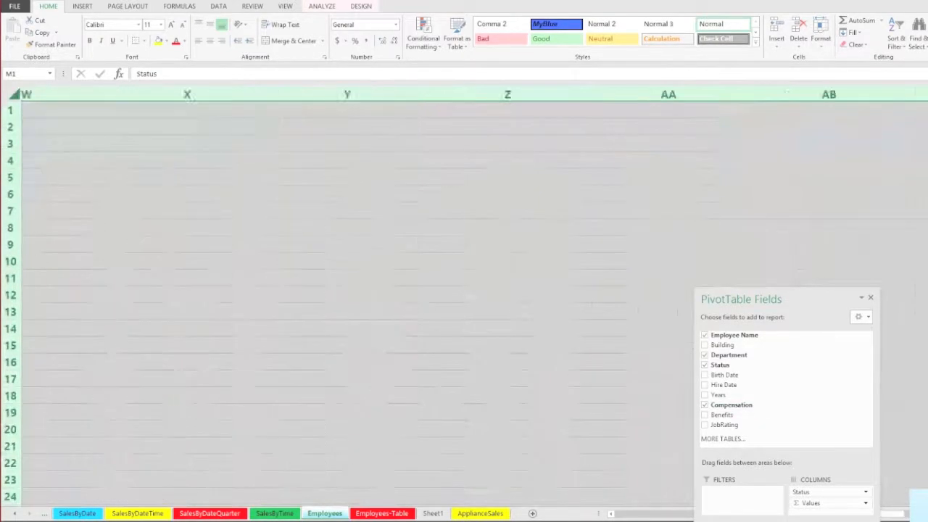
left_click(611, 515)
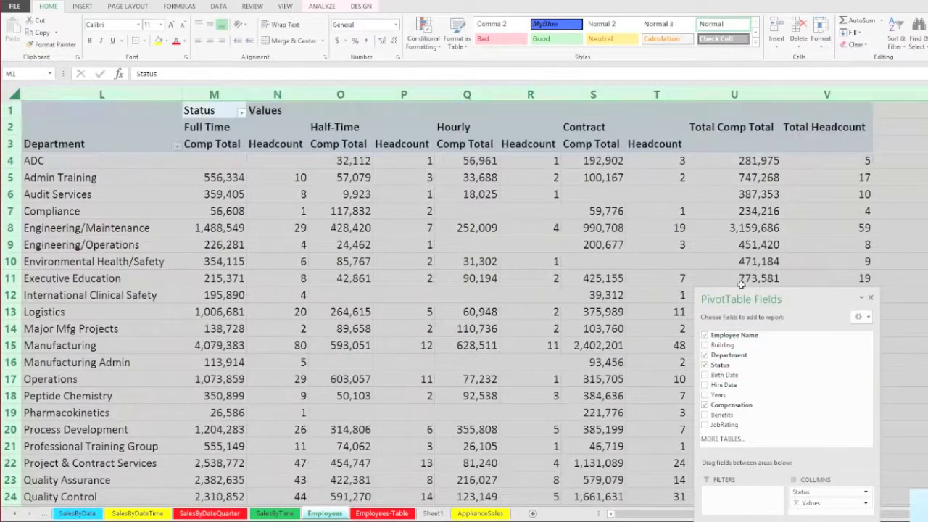
left_click_drag(738, 299, 755, 305)
left_click(478, 258)
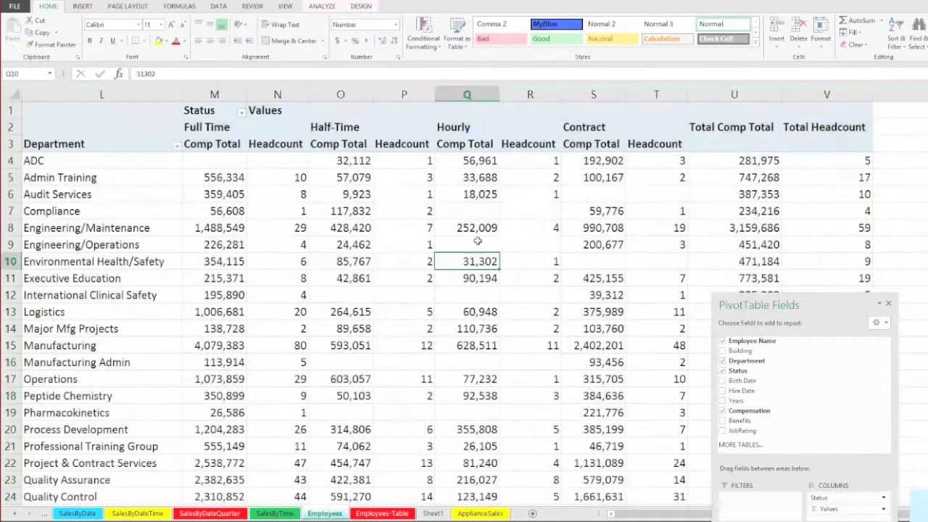
left_click_drag(757, 305, 760, 207)
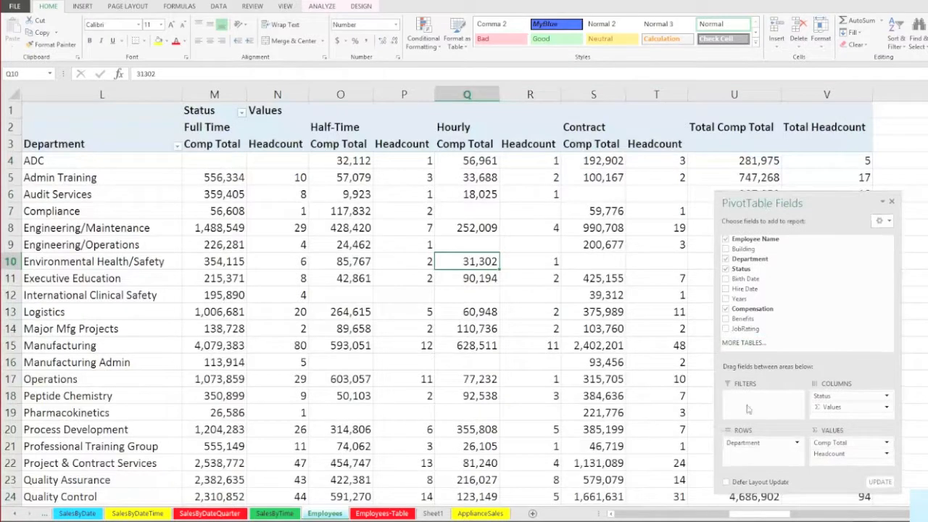
left_click(222, 179)
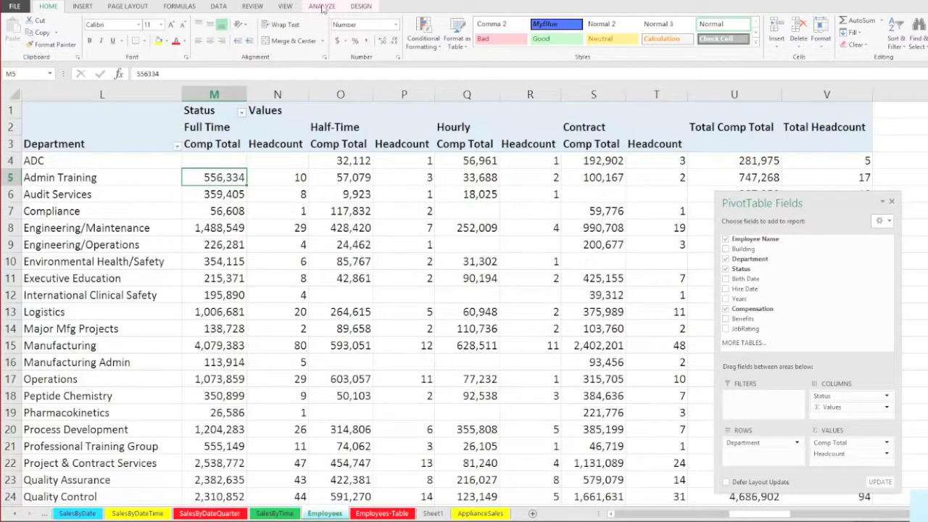
Step: Try the Compact Form report layout on the PivotTable and undo that layout change
left_click(361, 6)
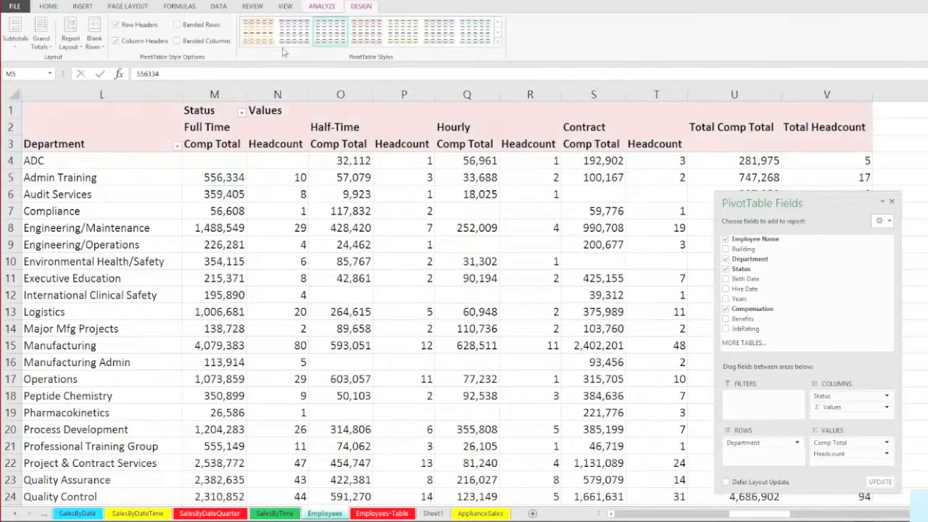
left_click(70, 40)
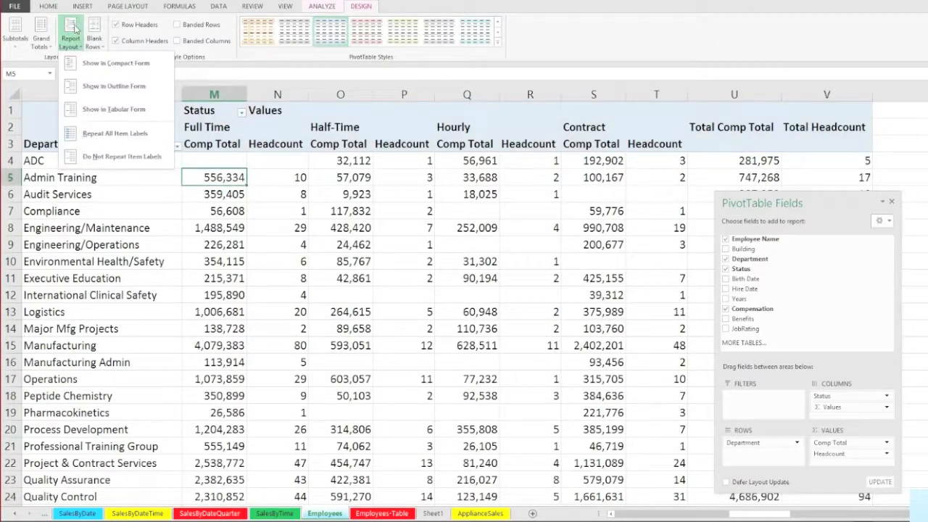
left_click(101, 63)
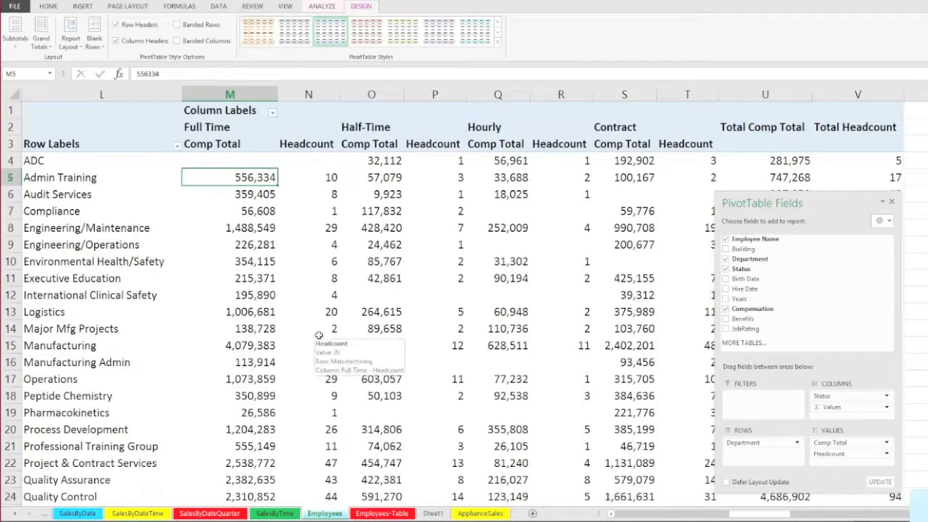
key("ctrl+z")
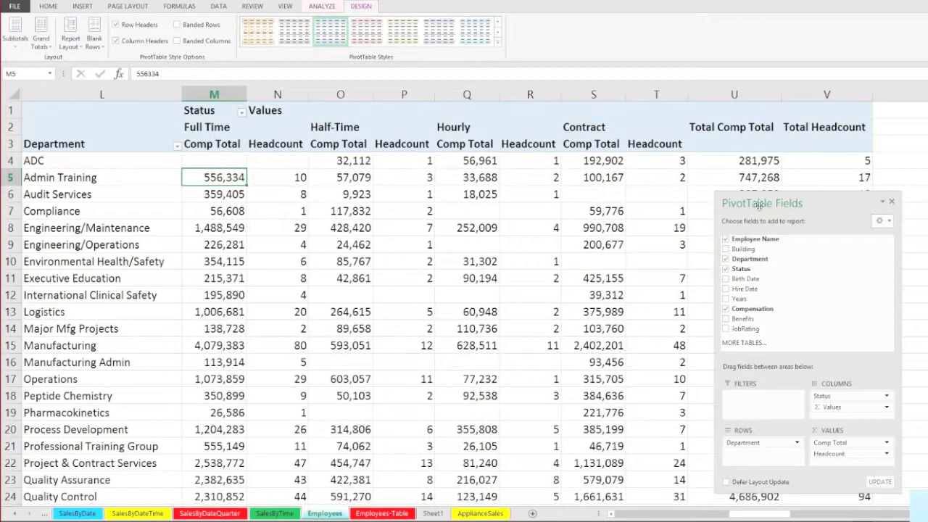
Step: Move the PivotTable Fields pane clear of the total columns and examine the Full Time, Half-Time and Hourly column pairs
left_click_drag(758, 205, 915, 171)
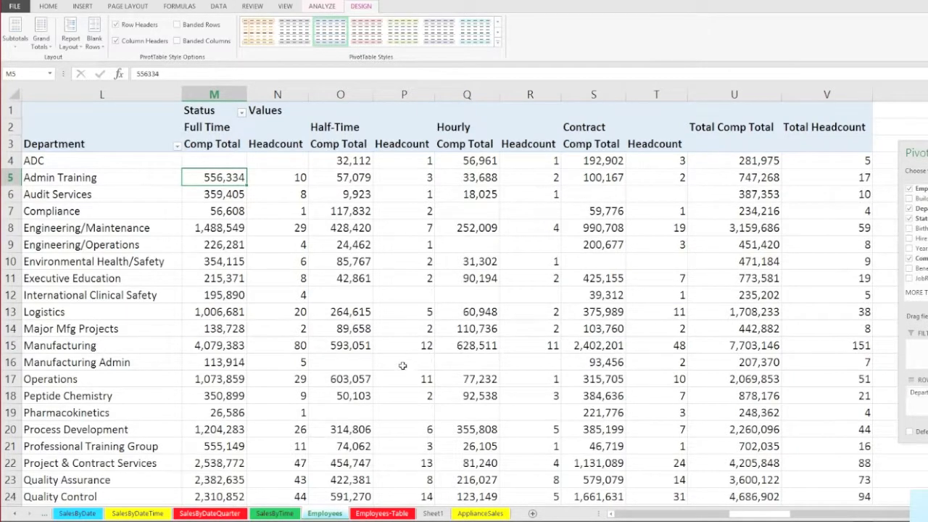
left_click(214, 94)
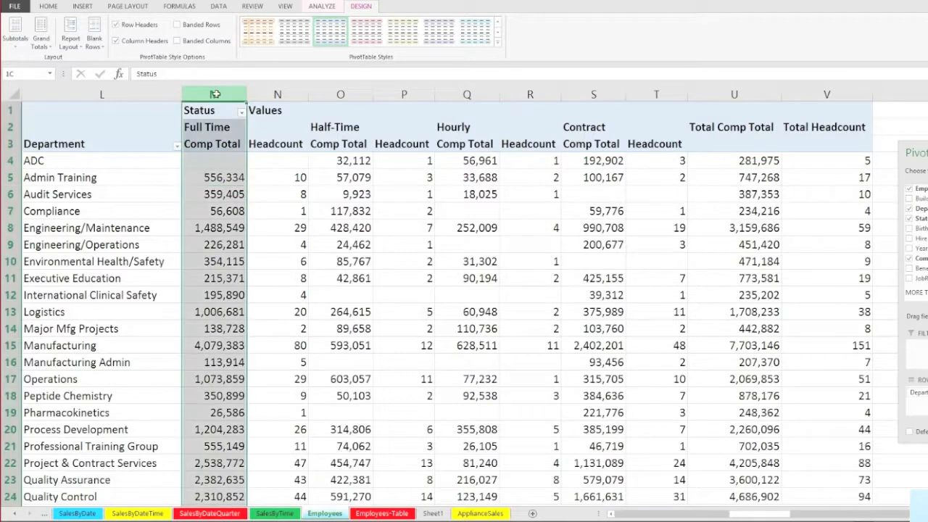
left_click(269, 94)
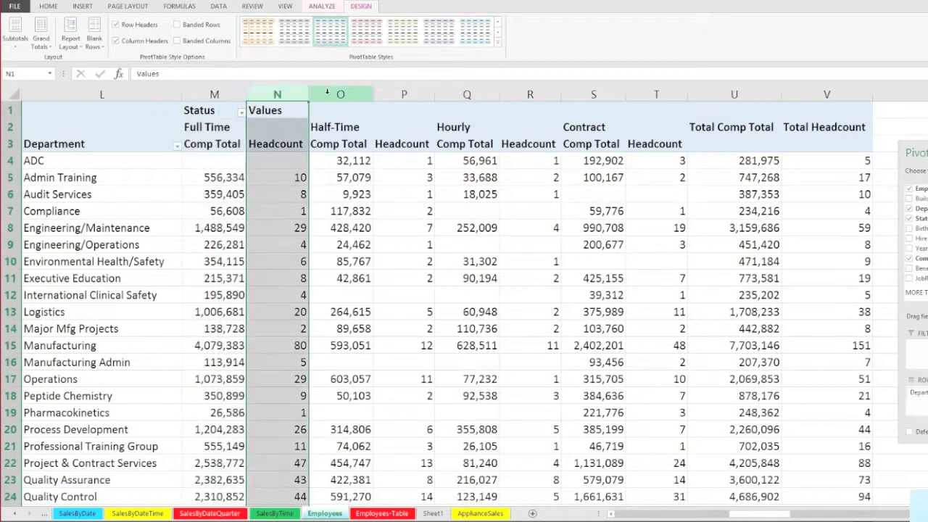
left_click_drag(330, 92, 404, 94)
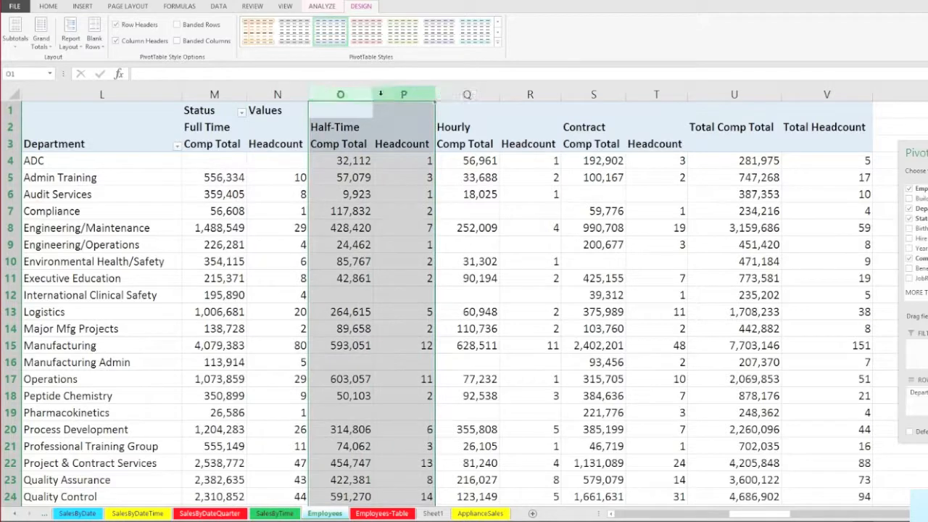
left_click_drag(467, 94, 500, 95)
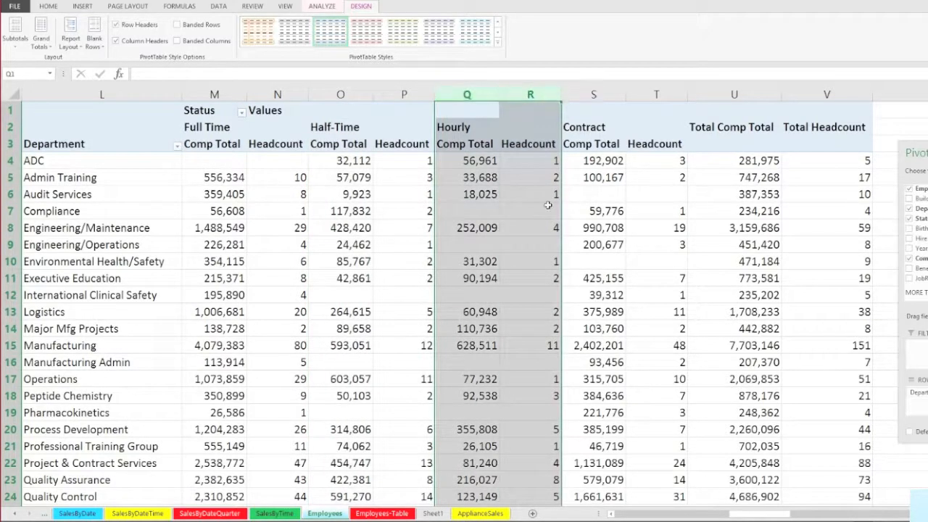
left_click(595, 312)
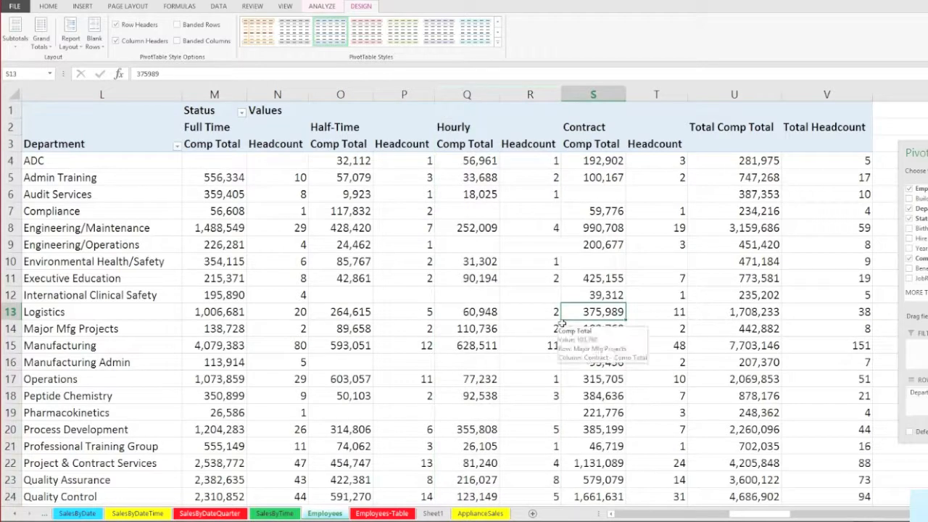
Step: Examine the compensation totals and headcounts for all departments down to the Grand Total row
scroll(562, 323, "down", 4)
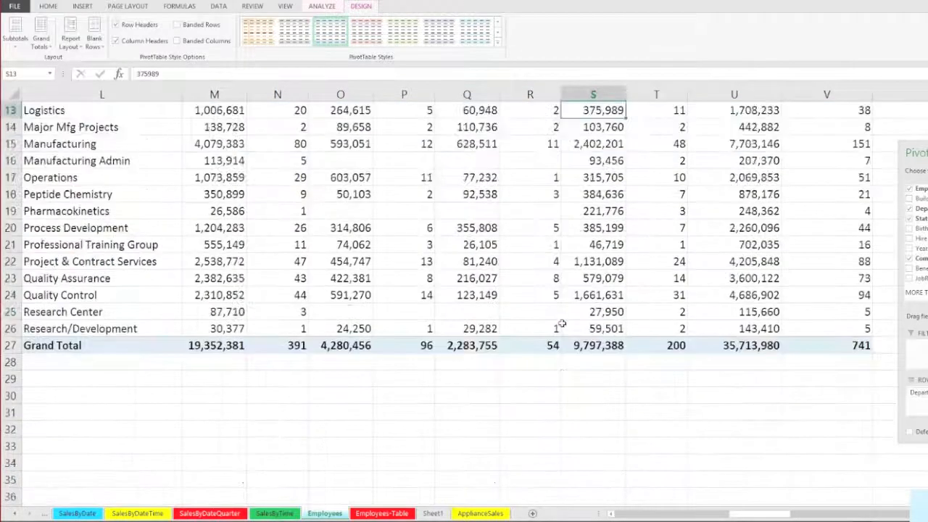
scroll(562, 324, "down", 1)
scroll(562, 323, "up", 5)
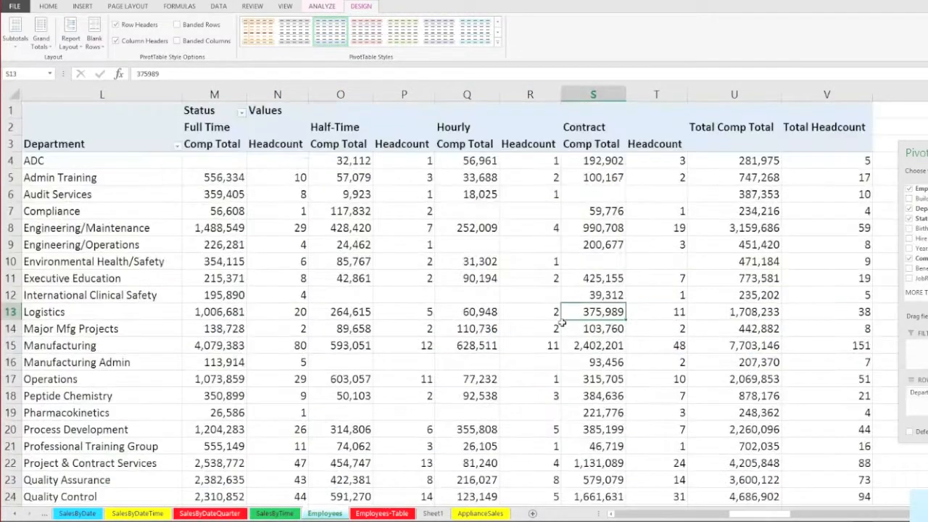
scroll(561, 324, "down", 1)
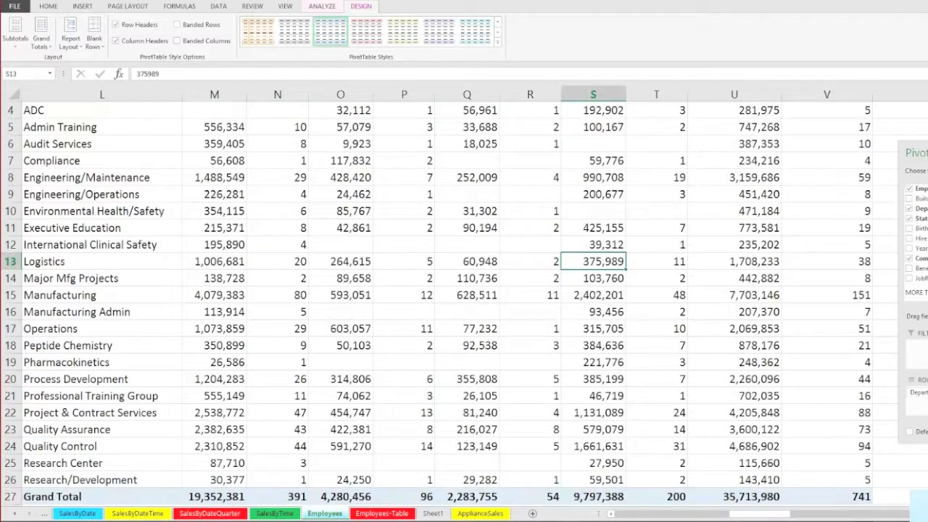
scroll(562, 323, "up", 1)
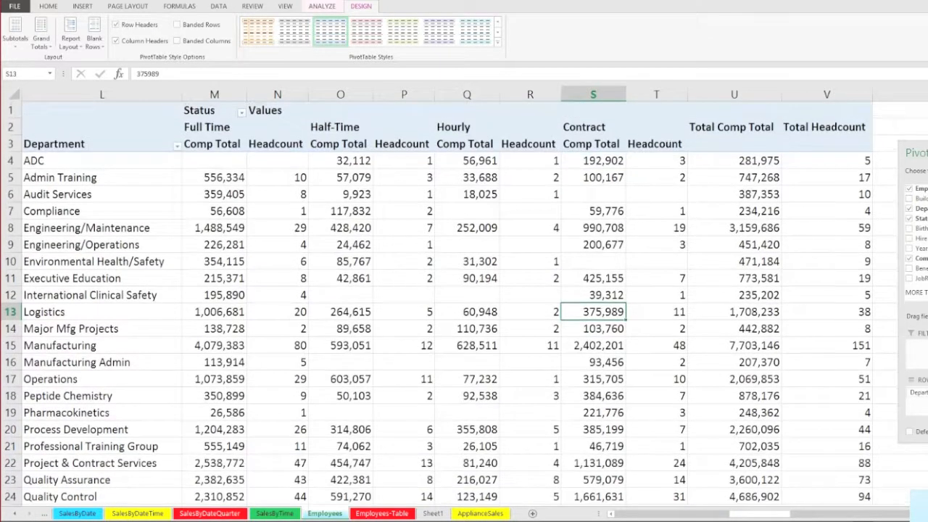
scroll(464, 304, "down", 1)
scroll(464, 305, "up", 1)
Step: Enlarge the PivotTable Fields pane and reorder the Columns area so that Values comes before Status
left_click_drag(923, 149, 659, 132)
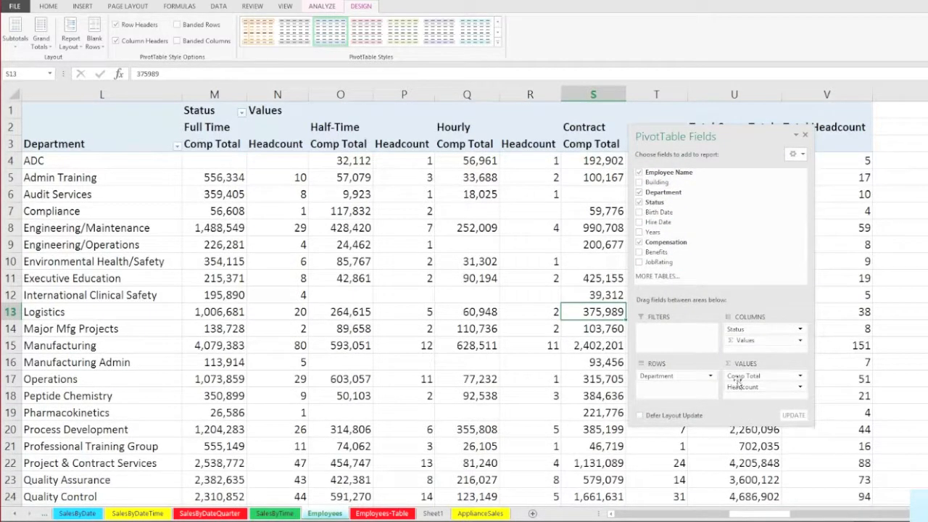
left_click_drag(813, 424, 888, 466)
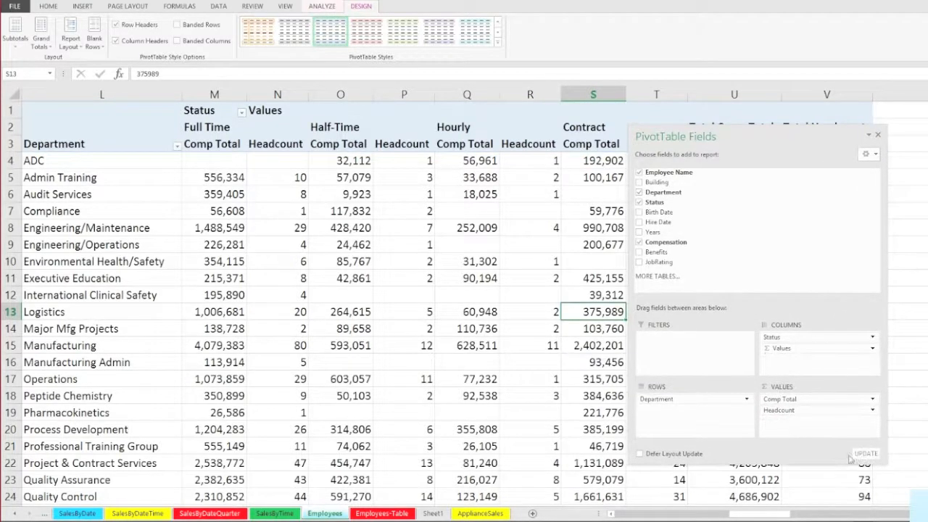
left_click(398, 144)
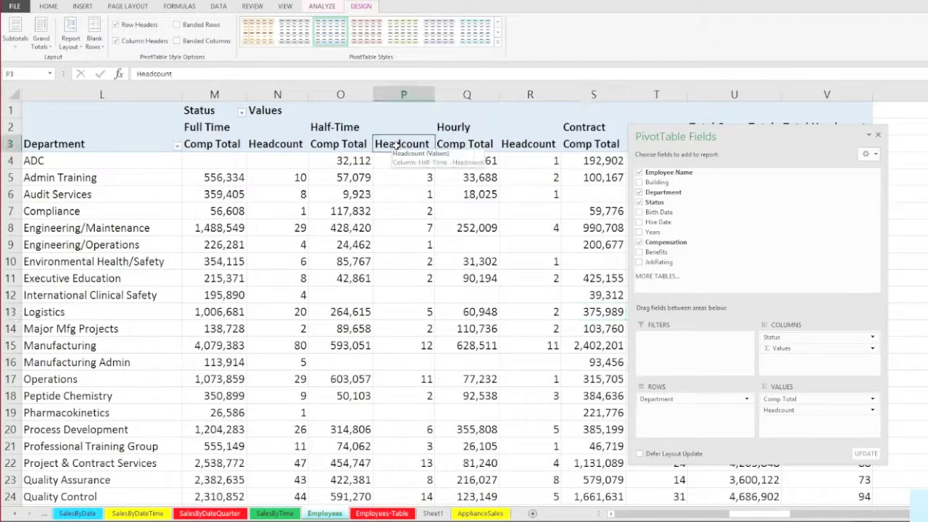
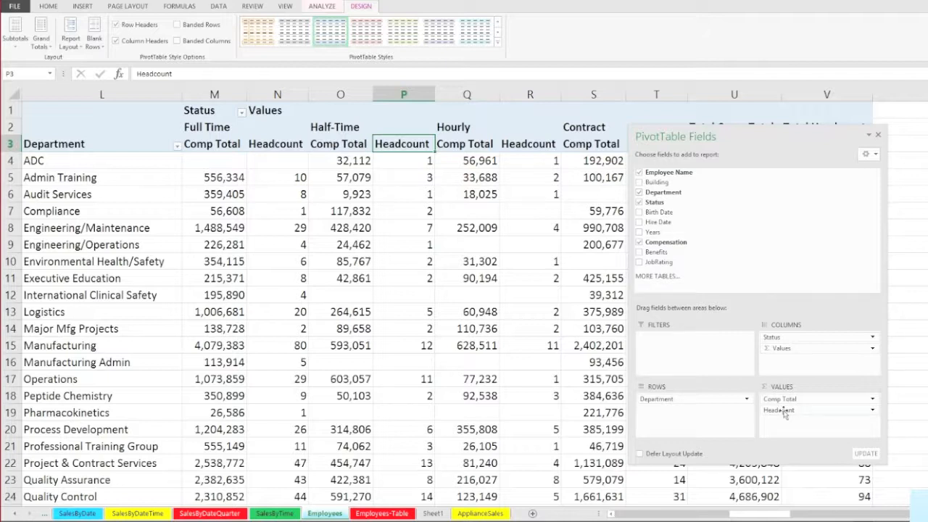
left_click(786, 349)
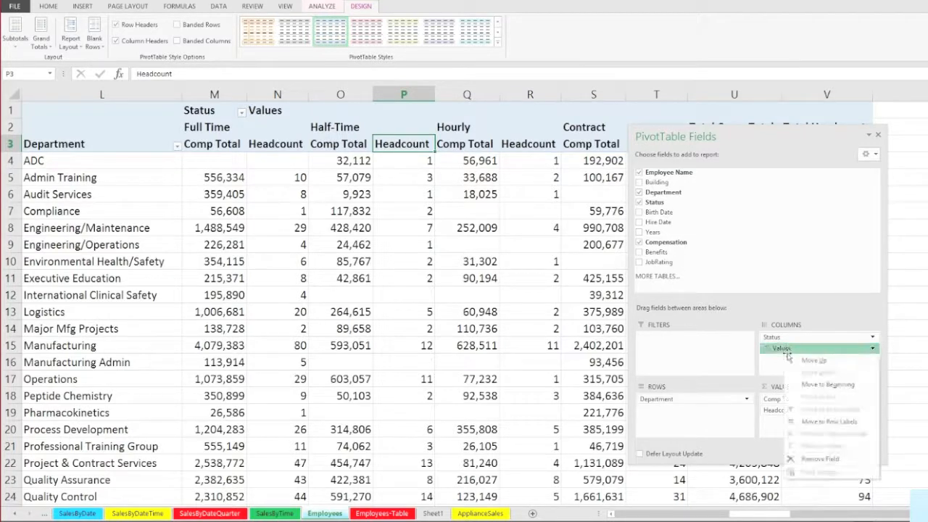
left_click(783, 351)
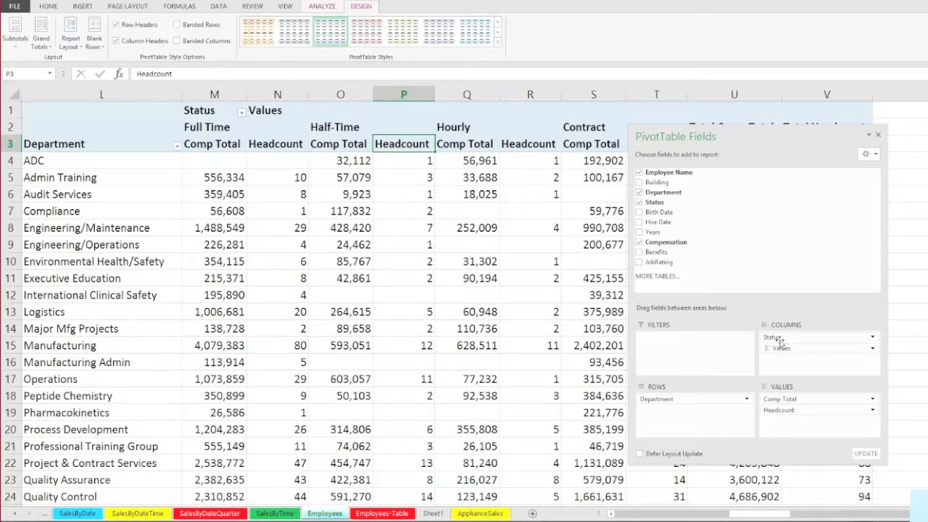
left_click_drag(772, 340, 790, 353)
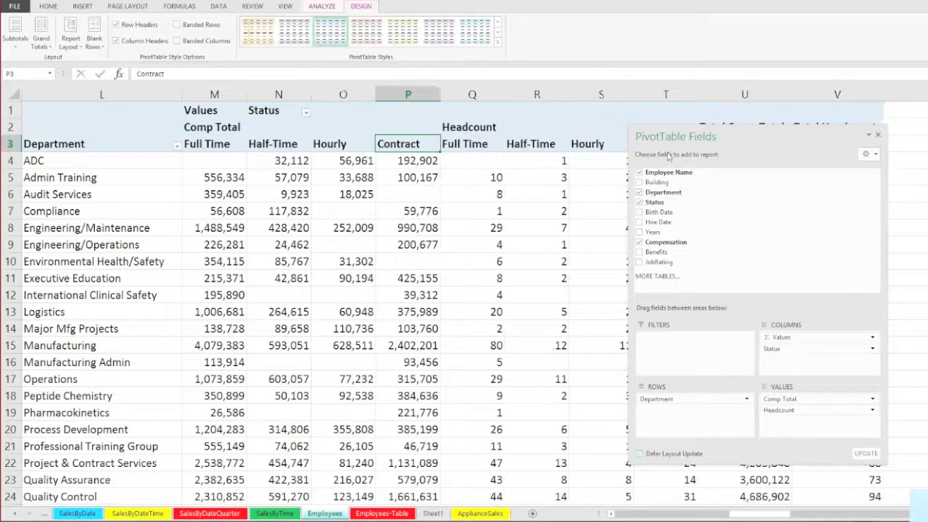
Step: Move the PivotTable Fields pane off the status columns and autofit columns M to T
left_click_drag(656, 140, 767, 190)
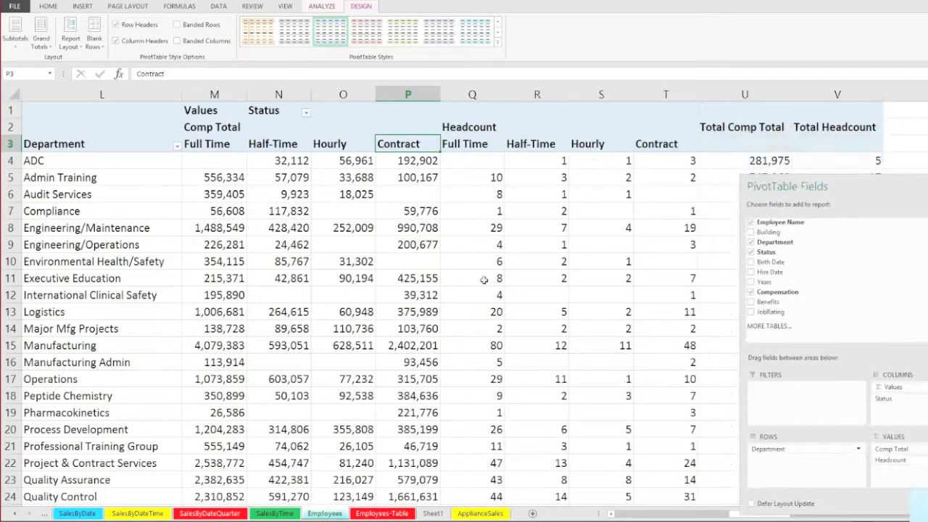
left_click(308, 260)
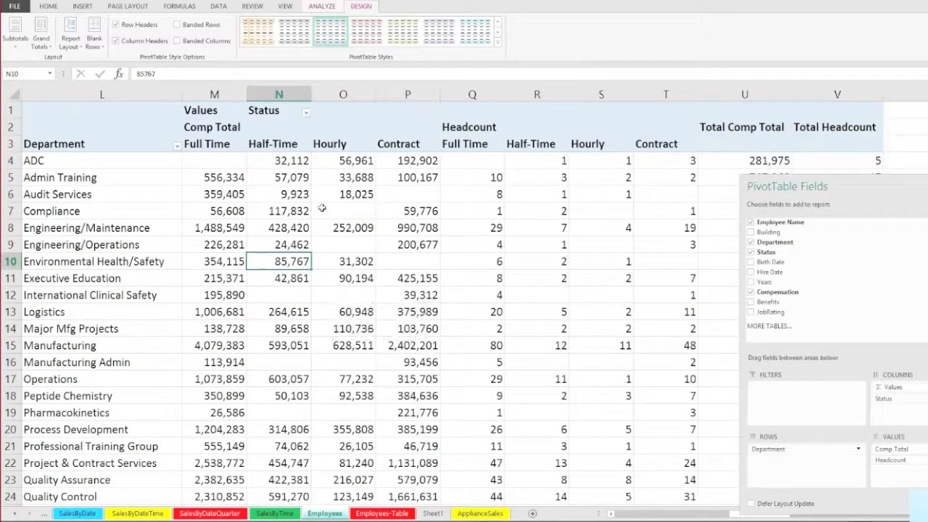
left_click(215, 94)
left_click_drag(215, 94, 404, 94)
left_click_drag(472, 94, 220, 87)
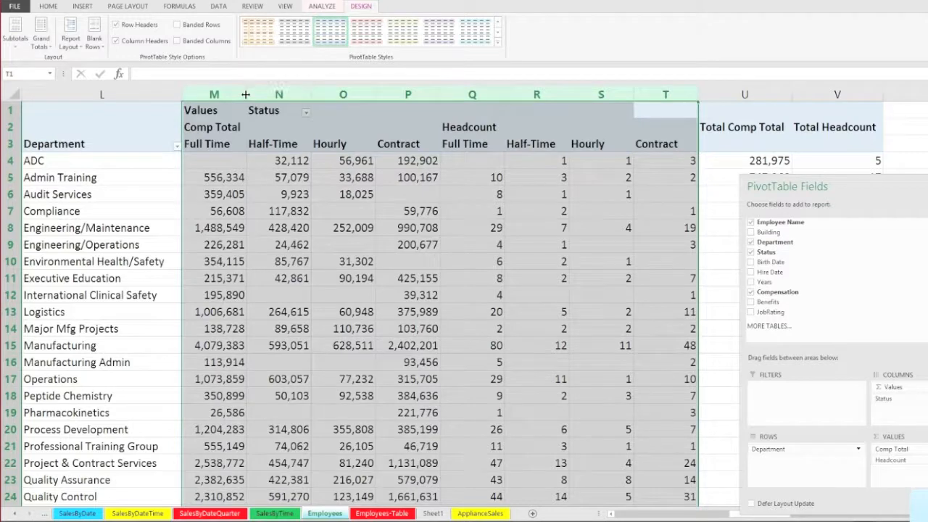
double_click(245, 94)
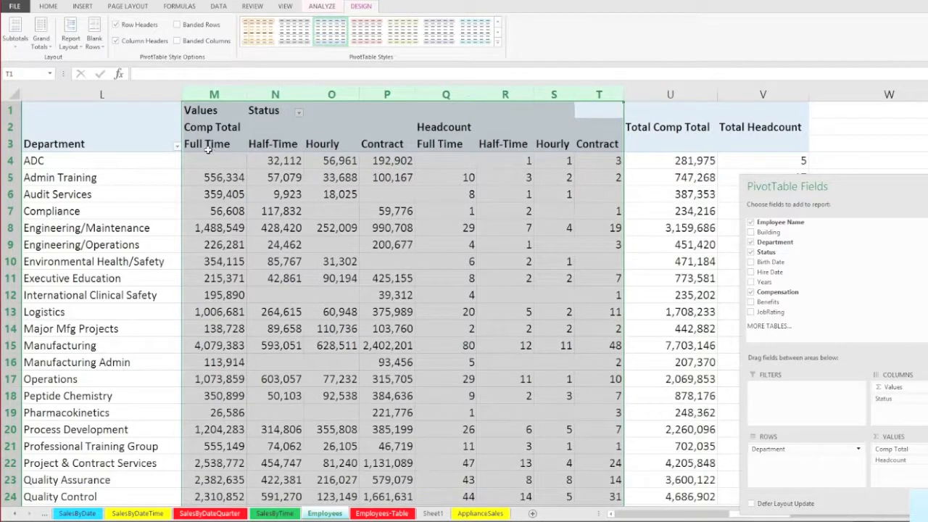
left_click(376, 327)
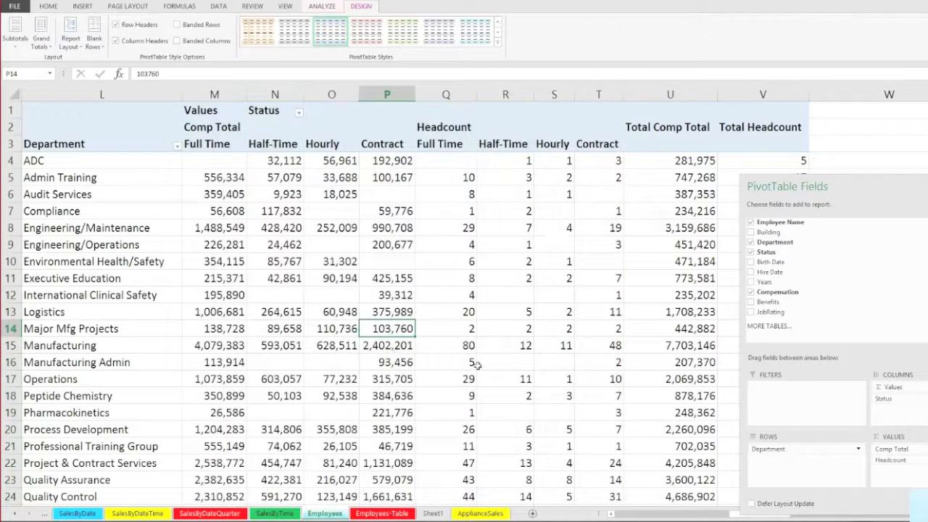
Step: Reorder the Values area so that Headcount comes before Comp Total
left_click_drag(896, 181, 843, 95)
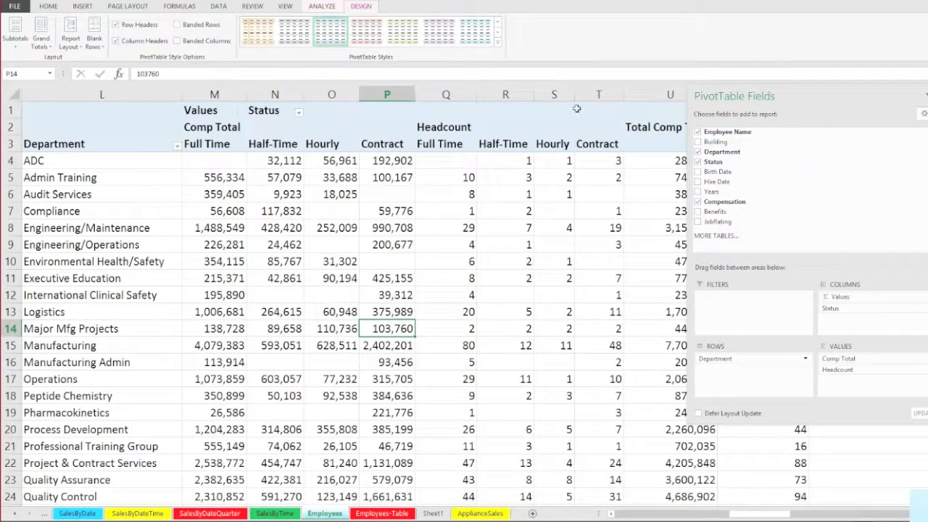
left_click_drag(445, 94, 599, 94)
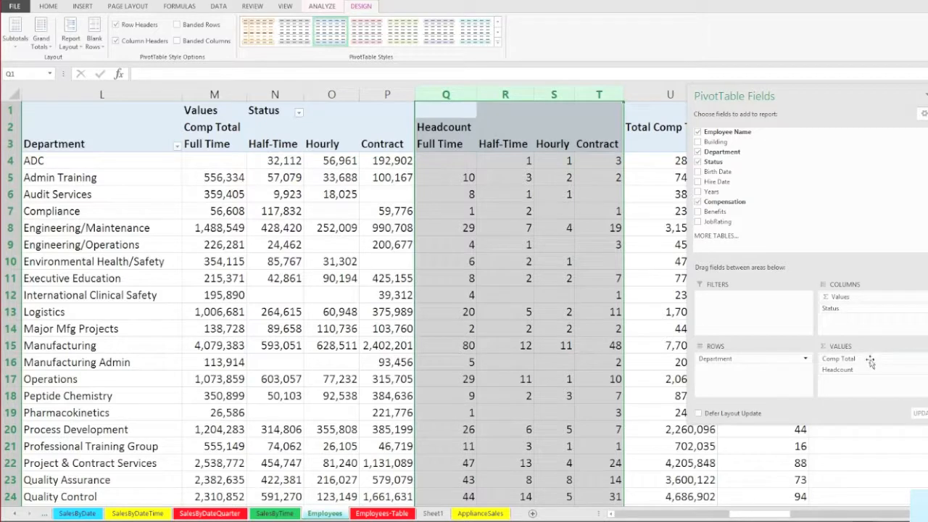
left_click_drag(849, 360, 850, 384)
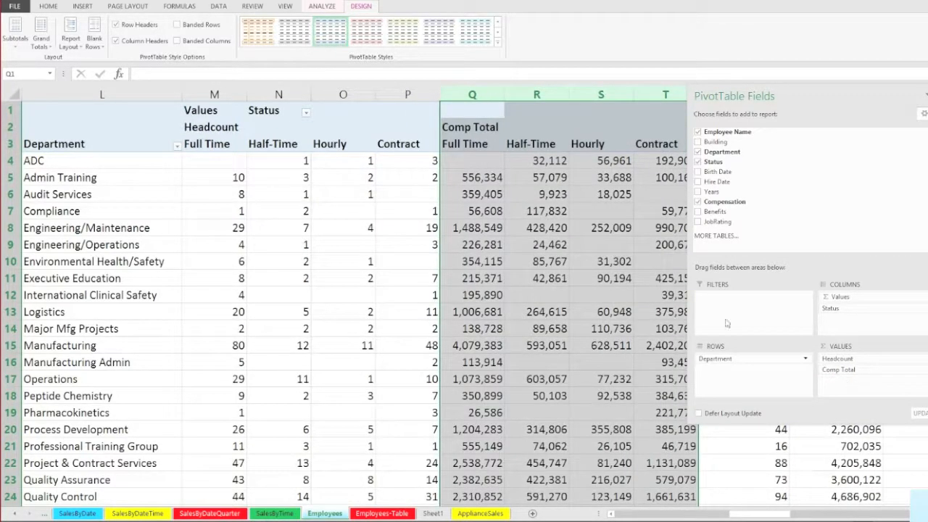
Step: Autofit columns M to T to suit the reordered Headcount and Comp Total groups
left_click_drag(216, 95, 663, 95)
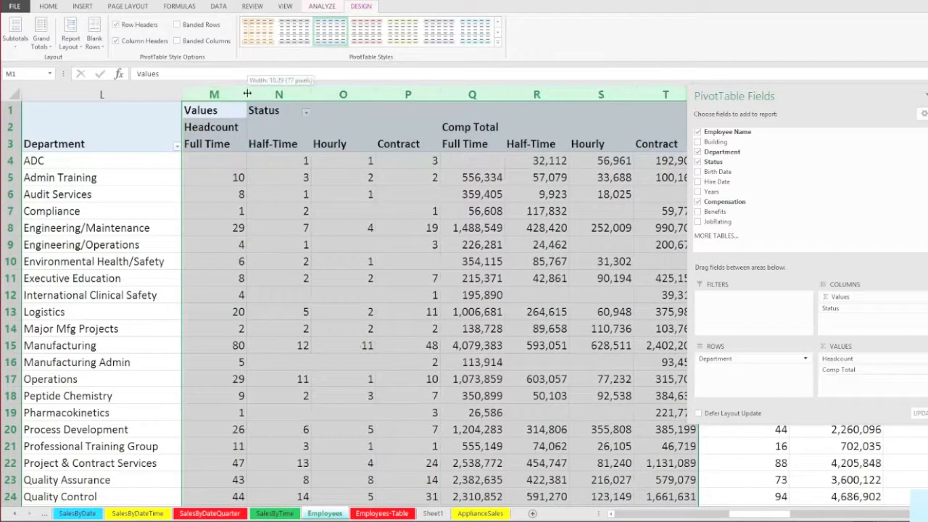
double_click(246, 94)
left_click(328, 229)
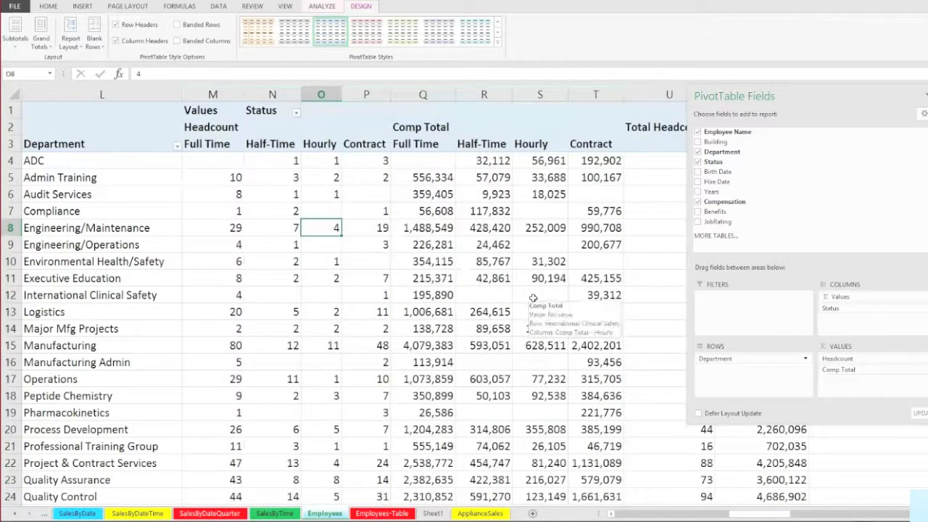
Step: Examine the regrouped figures, move the PivotTable Fields pane off the Total Headcount column, and select all the department labels
left_click(411, 193)
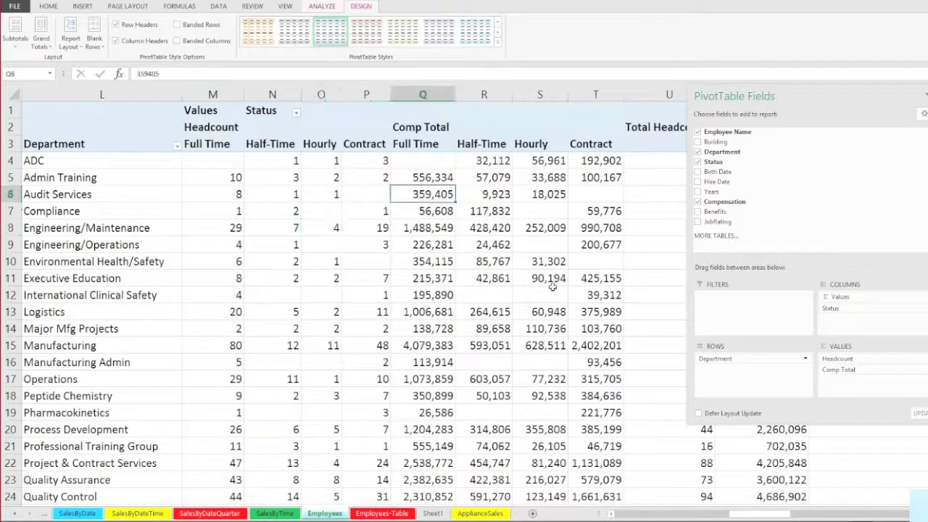
left_click(588, 296)
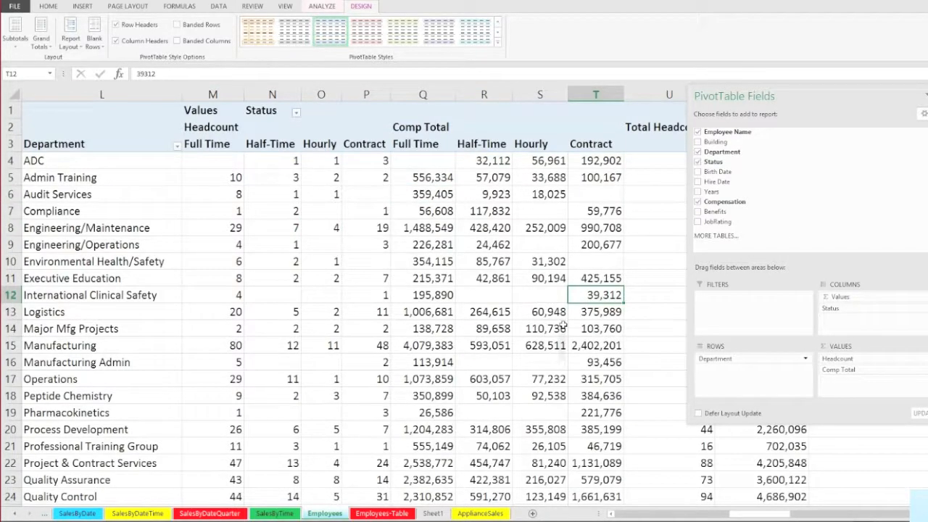
scroll(563, 326, "down", 1)
scroll(553, 314, "up", 1)
left_click_drag(694, 97, 772, 96)
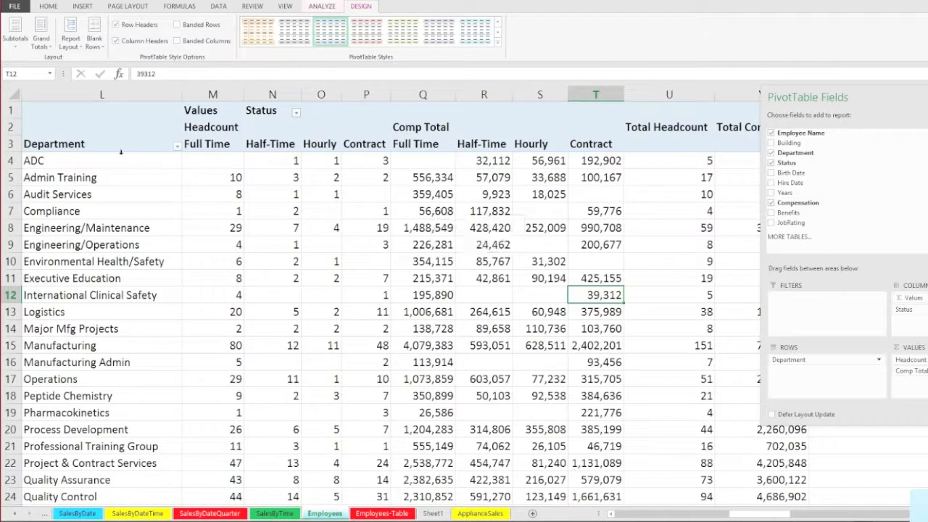
left_click(114, 153)
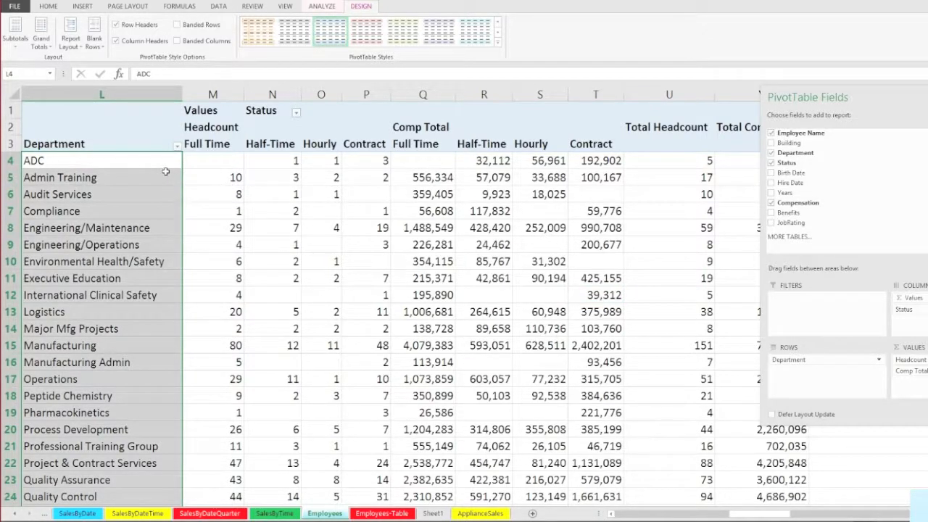
Step: Move the PivotTable Fields pane closer to the report and remove Employee Name, keeping only the Comp Total values
scroll(165, 171, "down", 3)
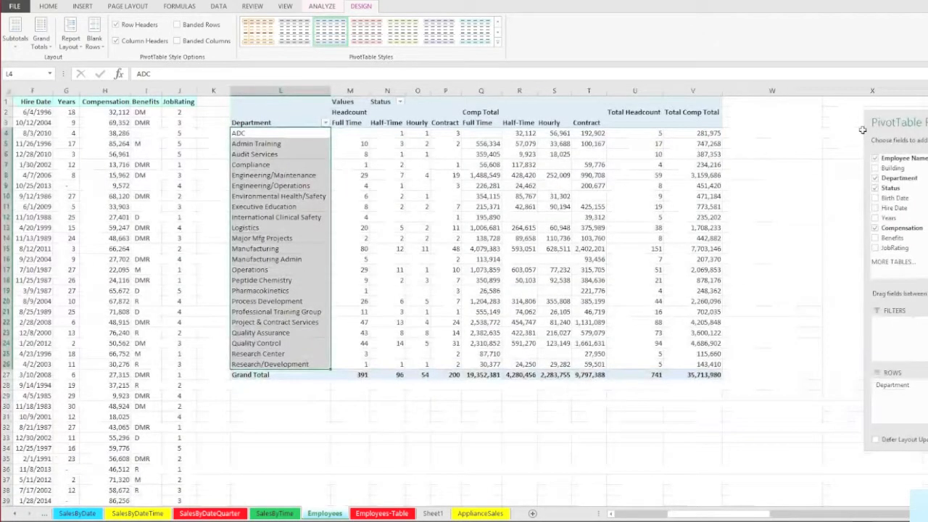
left_click(484, 216)
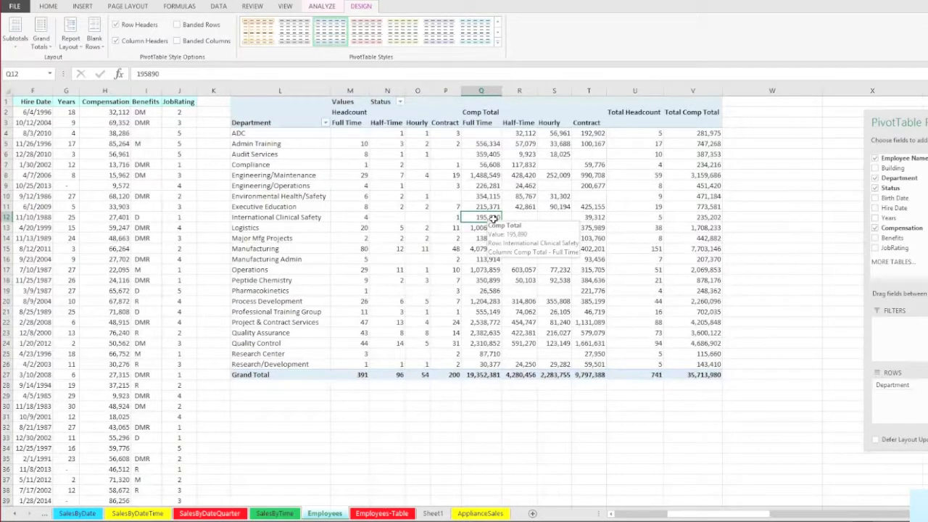
left_click_drag(871, 123, 789, 107)
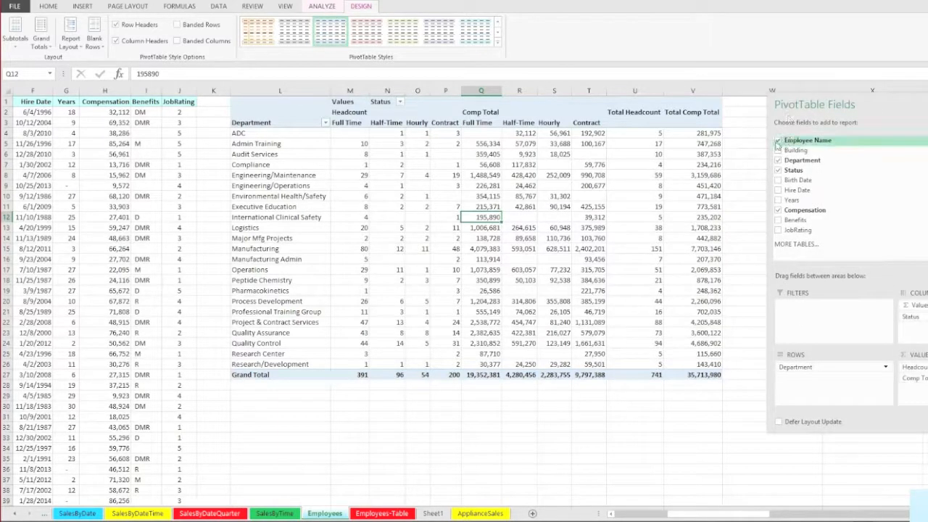
left_click(777, 141)
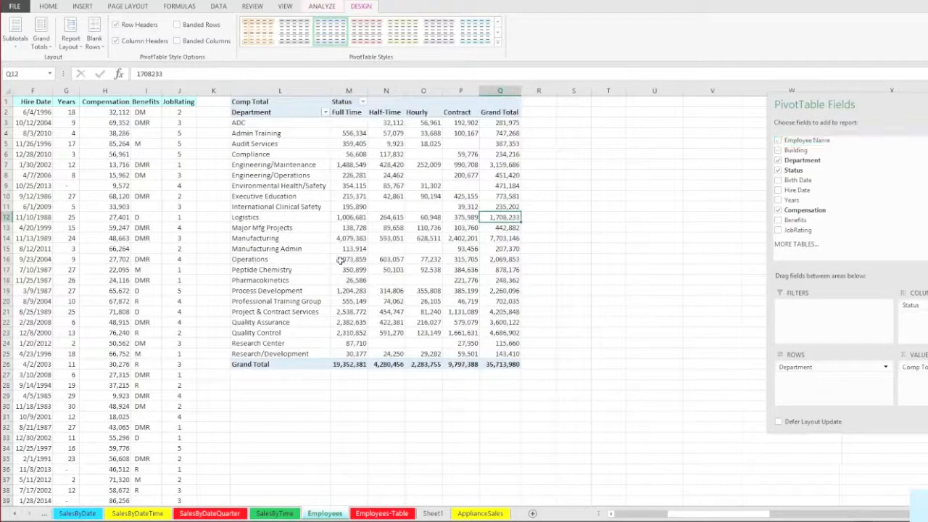
left_click(338, 229)
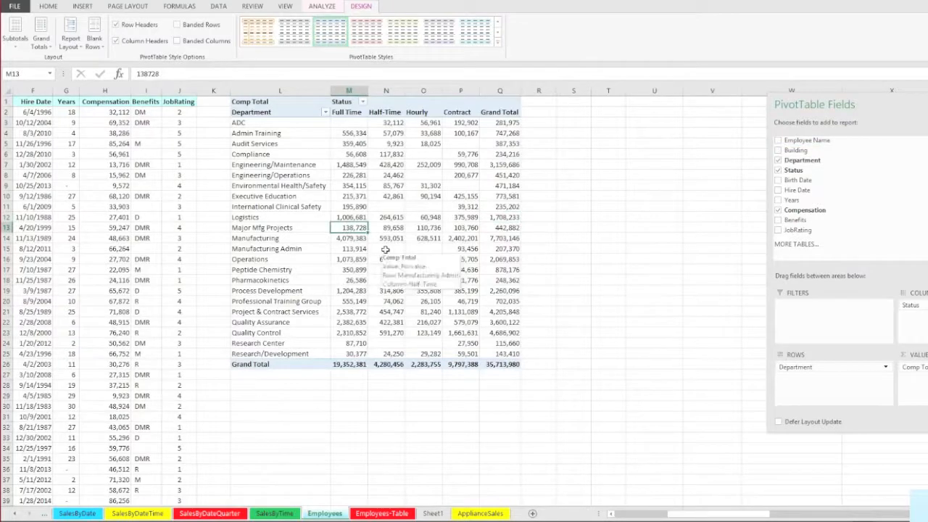
Step: Select the entire PivotTable with the Select command, and clear the selection
left_click_drag(493, 364, 274, 102)
left_click(355, 175)
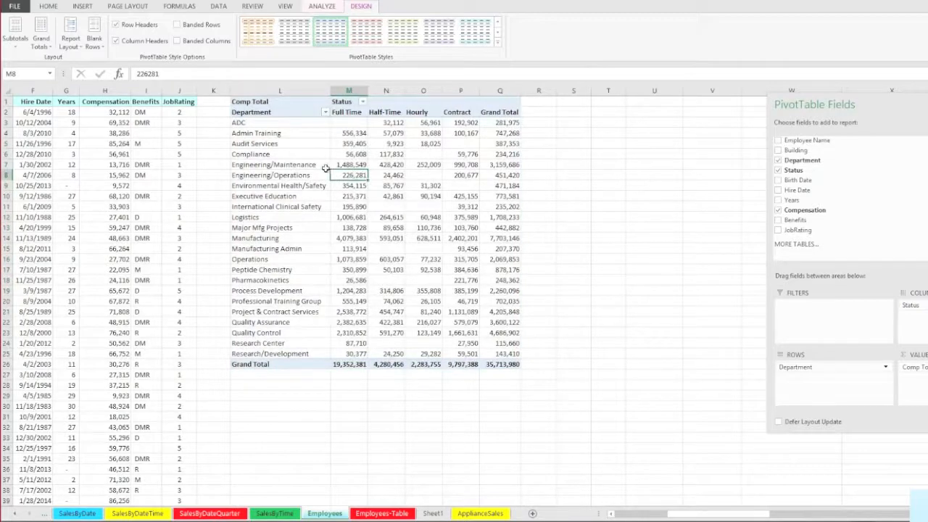
left_click(322, 6)
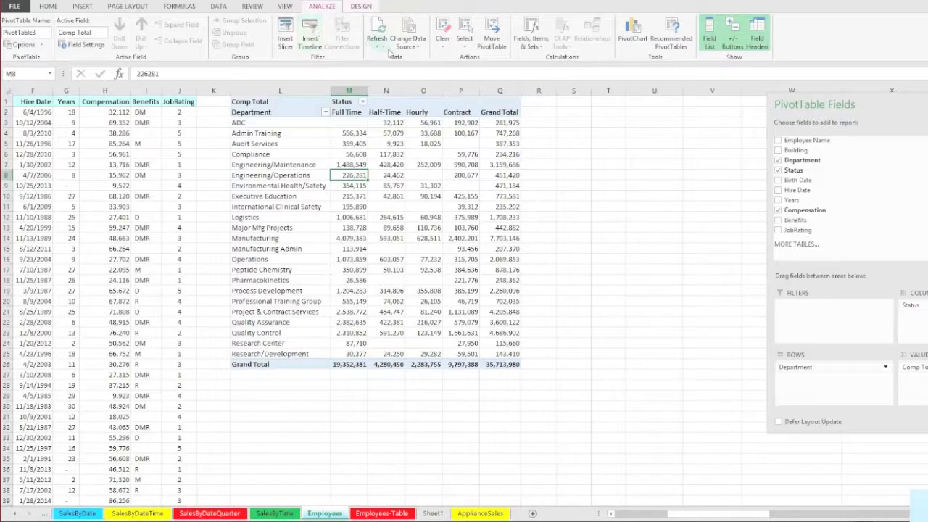
left_click(464, 42)
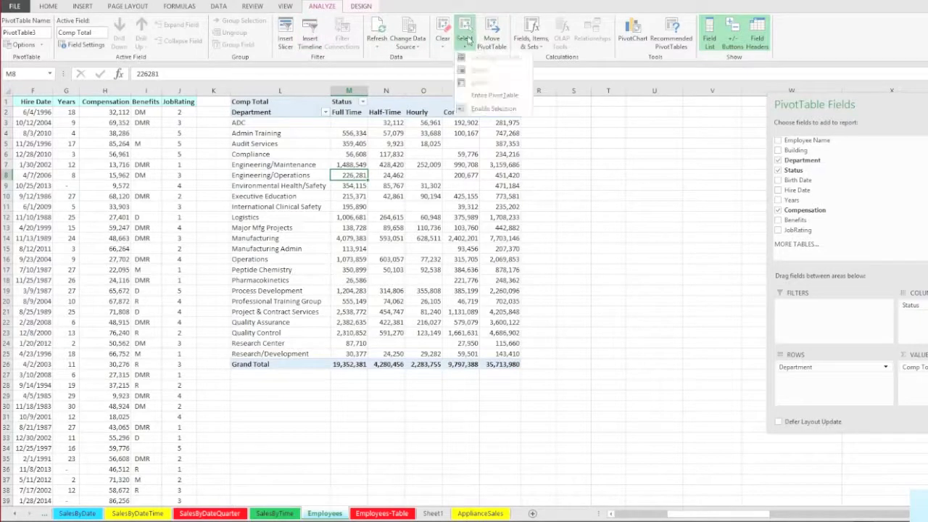
left_click(482, 97)
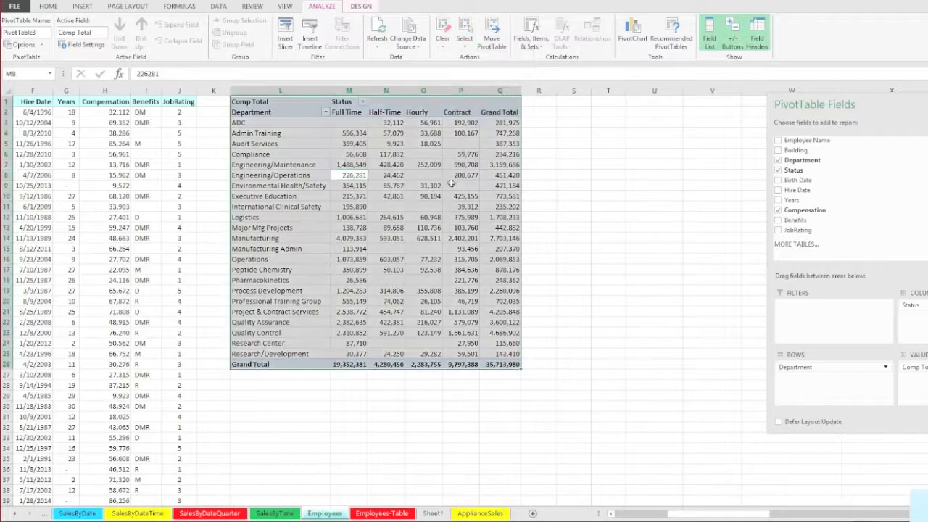
left_click(374, 242)
left_click(311, 186)
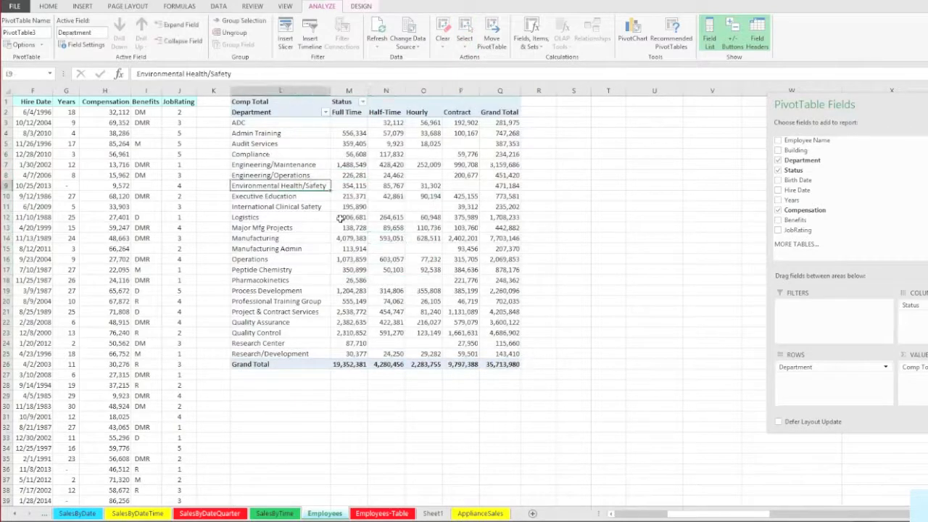
Step: Copy the entire Comp Total PivotTable and paste the duplicate at cell S1
key("ctrl+a")
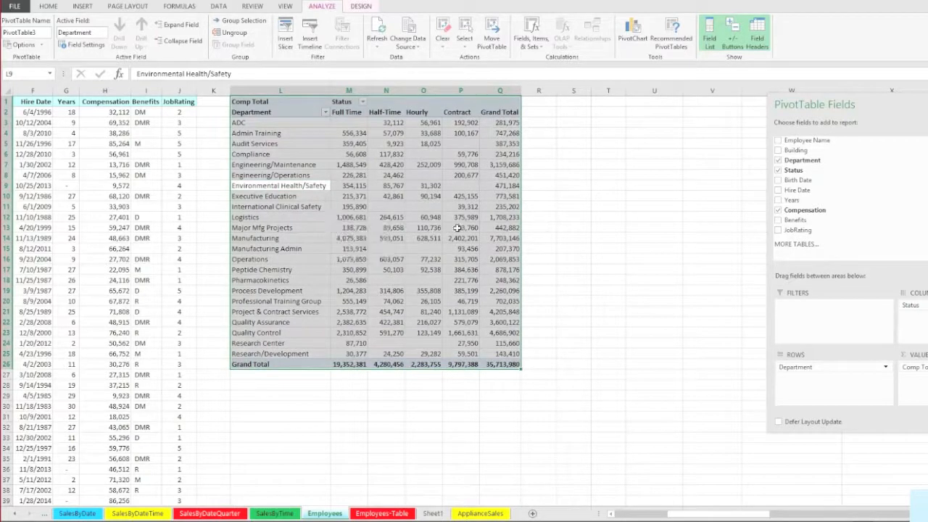
key("ctrl+c")
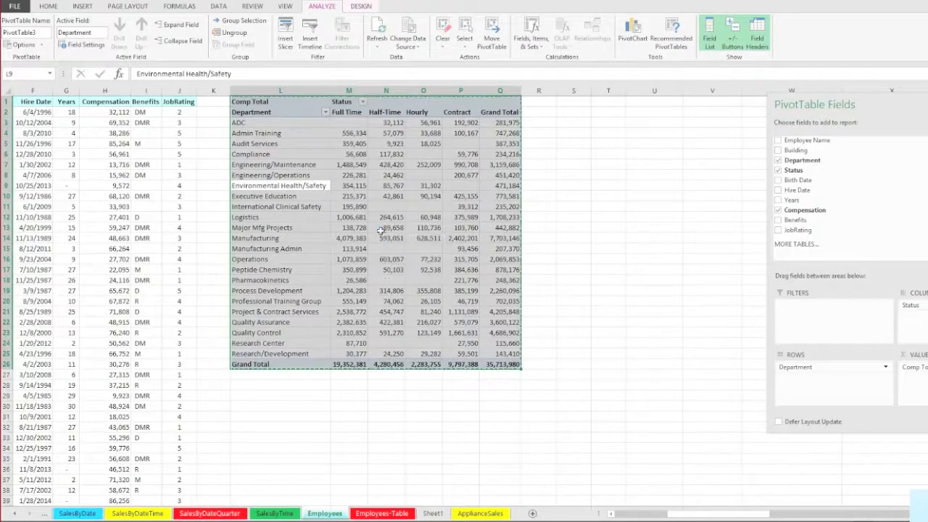
left_click(573, 102)
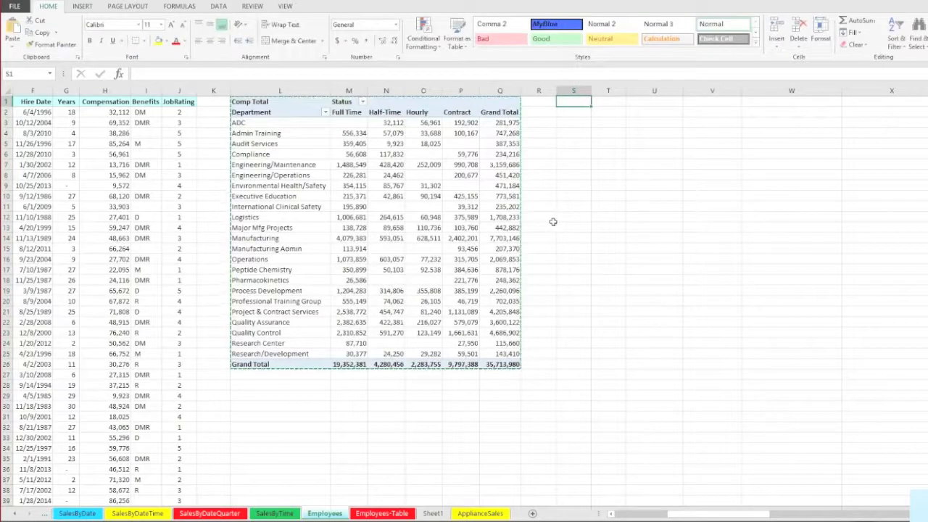
key("ctrl+v")
left_click(424, 228)
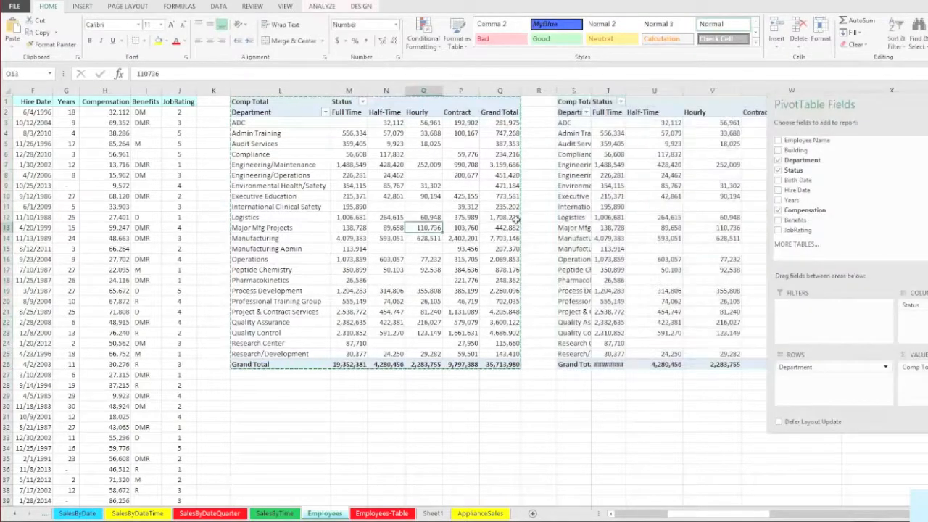
left_click(620, 218)
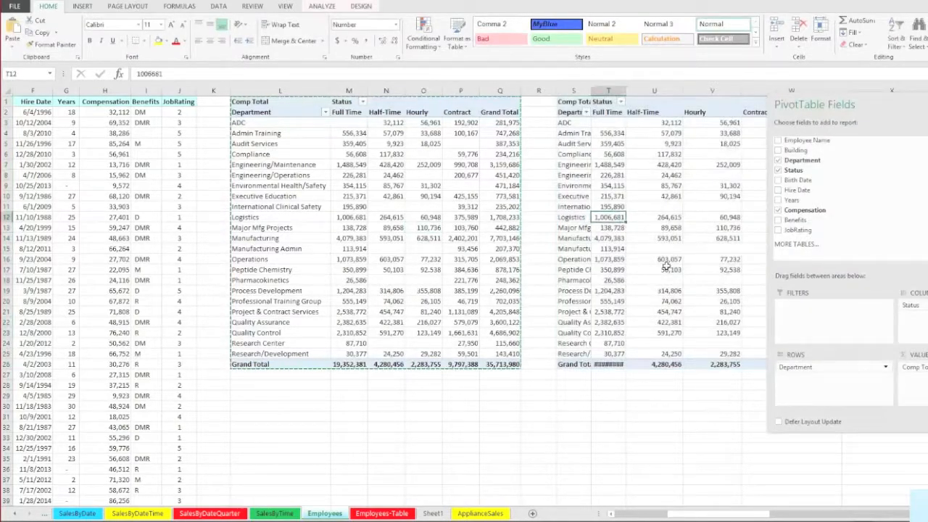
Step: In the copied PivotTable, replace Compensation with Employee Name in the Values area
left_click(612, 249)
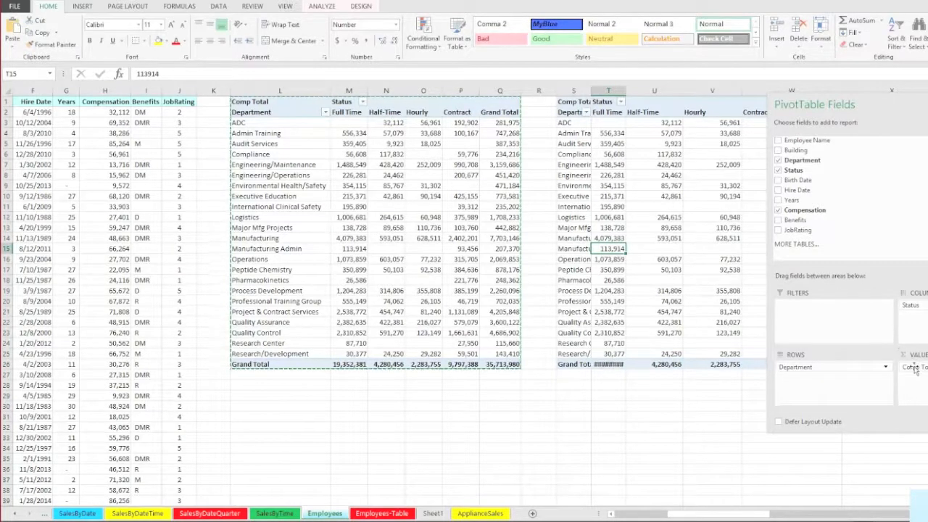
left_click(778, 212)
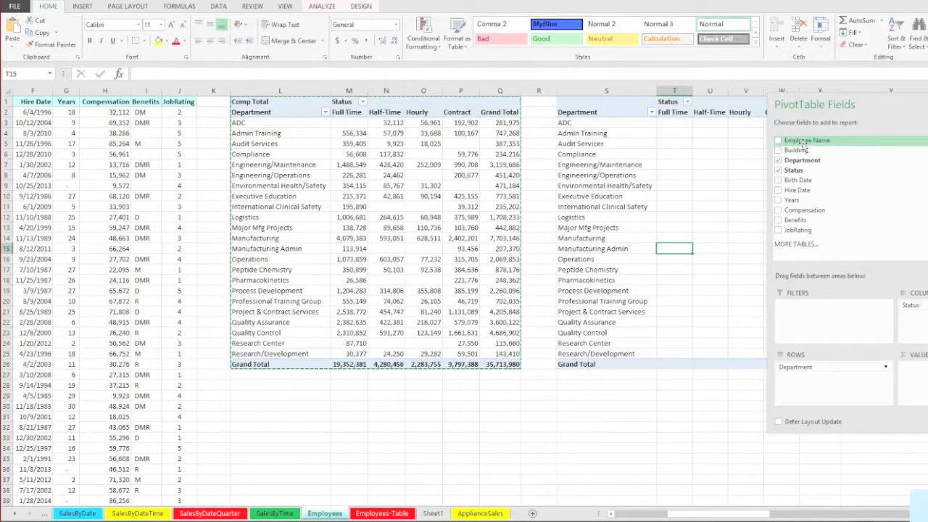
left_click_drag(833, 247, 915, 381)
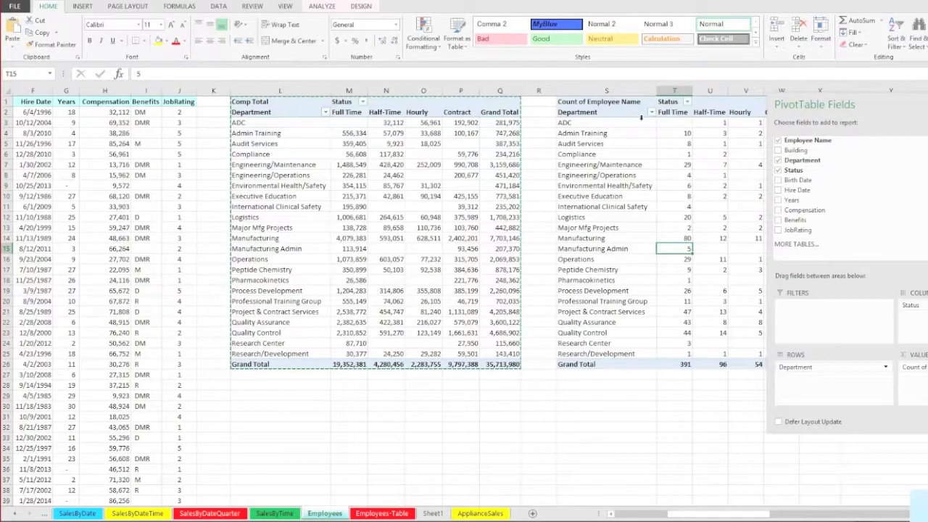
Step: Rename the copied PivotTable's value heading in S1 as Headcount
left_click(591, 102)
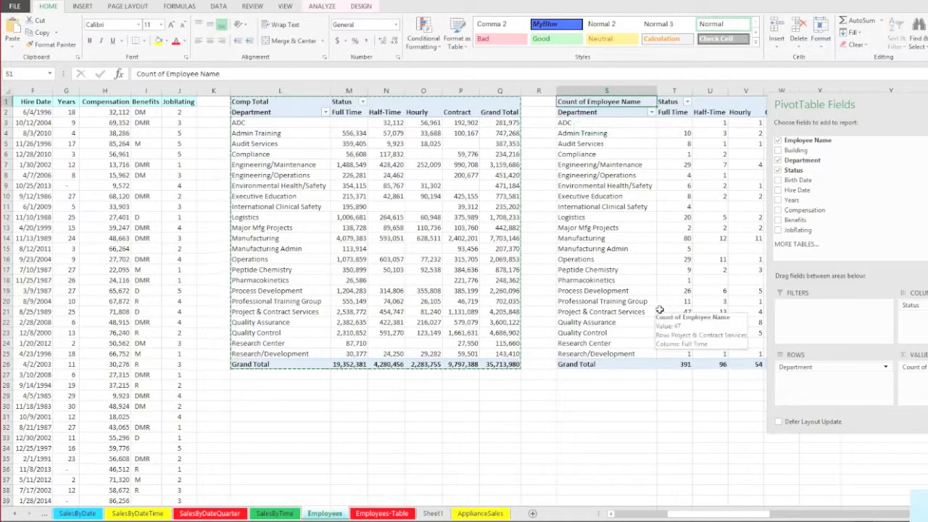
type("Headcou")
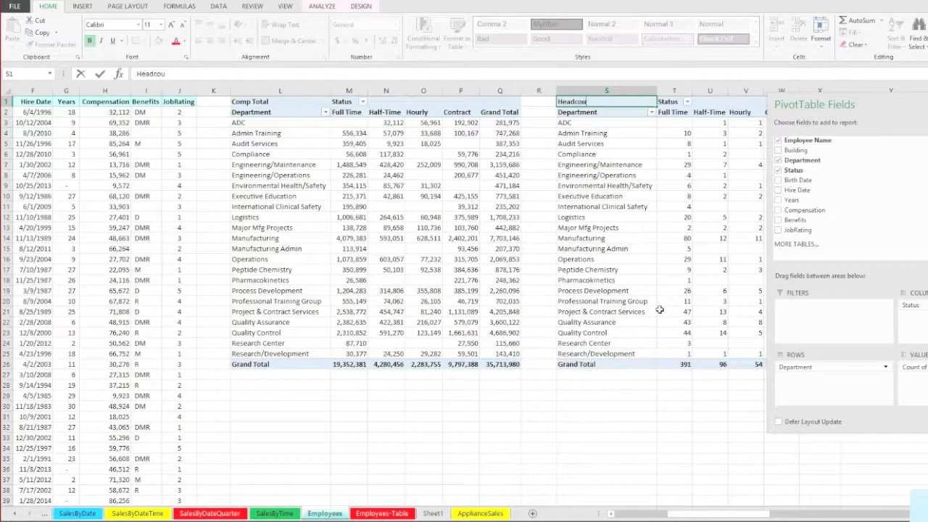
type("nt")
key("Return")
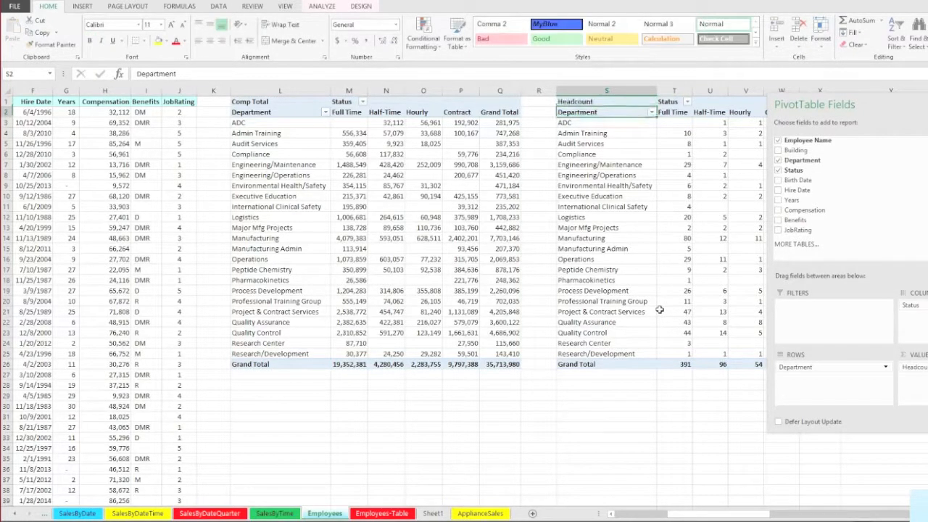
left_click(638, 251)
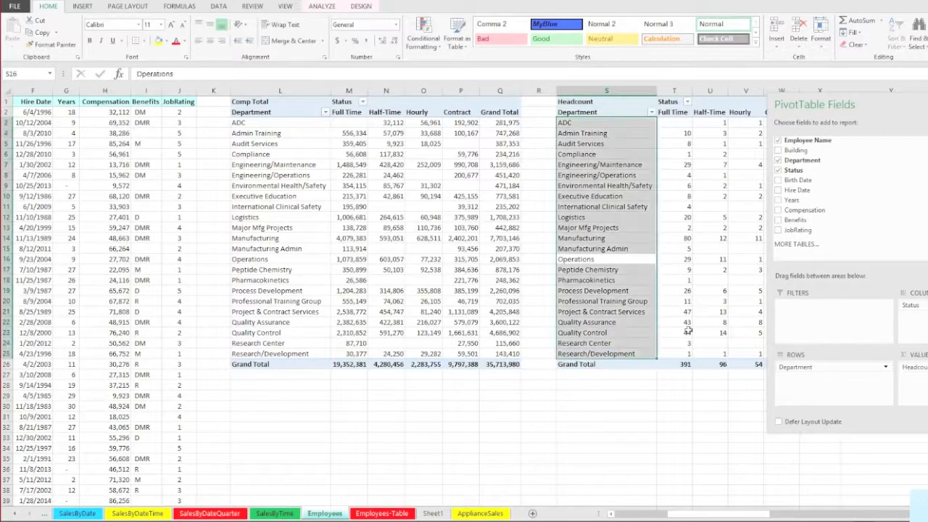
left_click(667, 420)
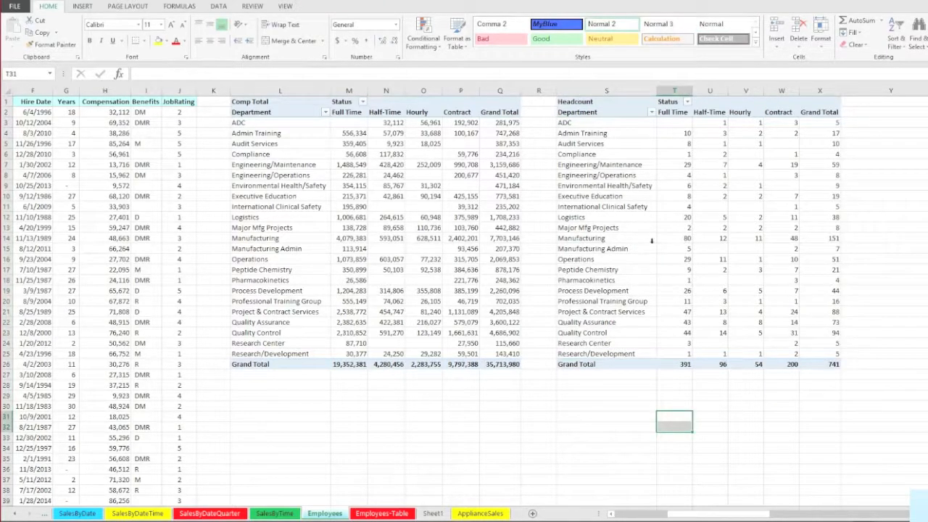
Step: Compare the Comp Total and Headcount PivotTables side by side, with the PivotTable Fields pane moved clear of them
left_click(277, 123)
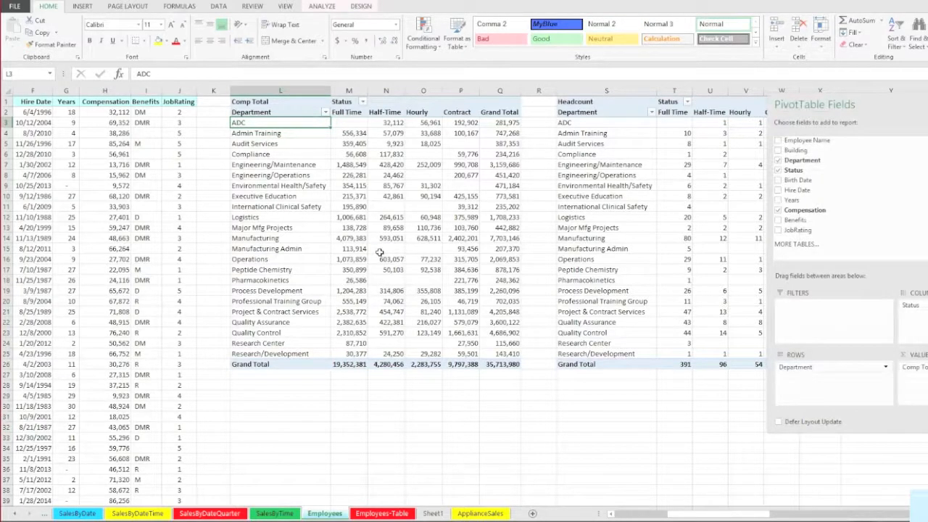
scroll(379, 251, "up", 1)
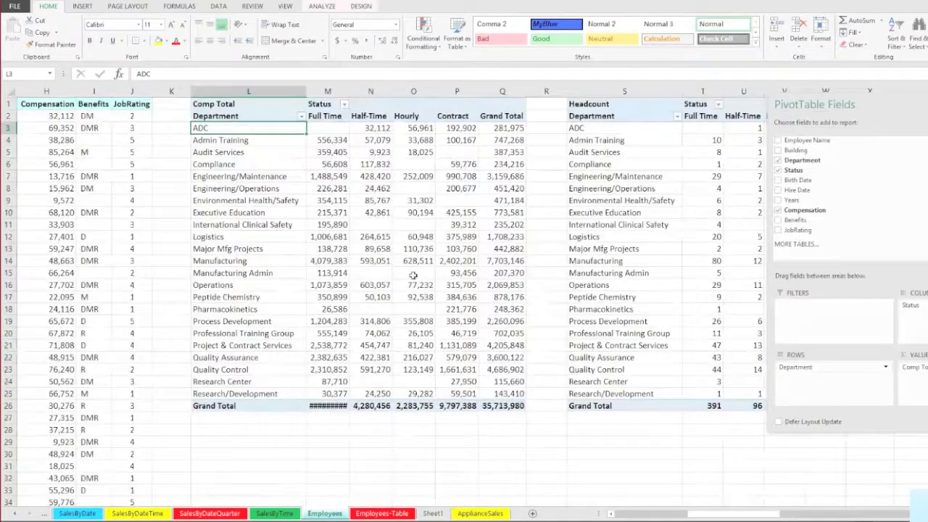
scroll(413, 276, "right", 1)
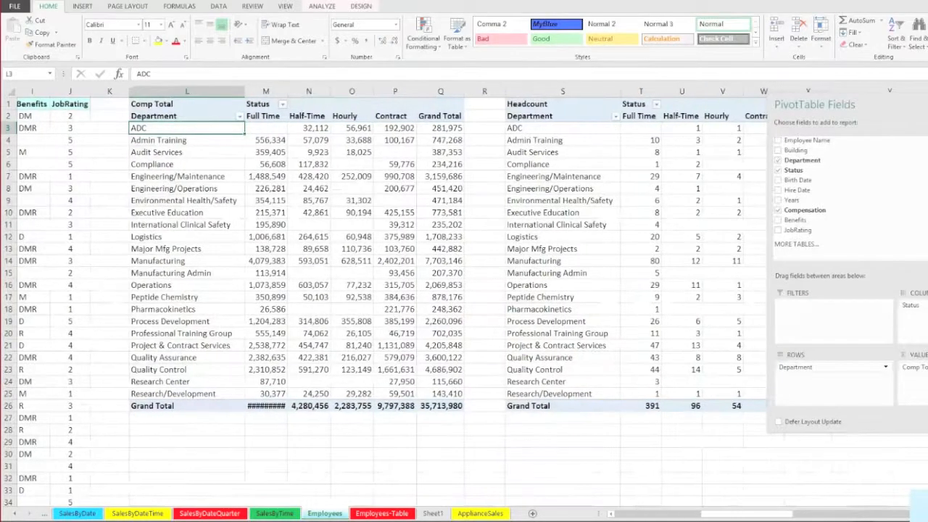
scroll(410, 301, "right", 1)
left_click_drag(789, 103, 851, 158)
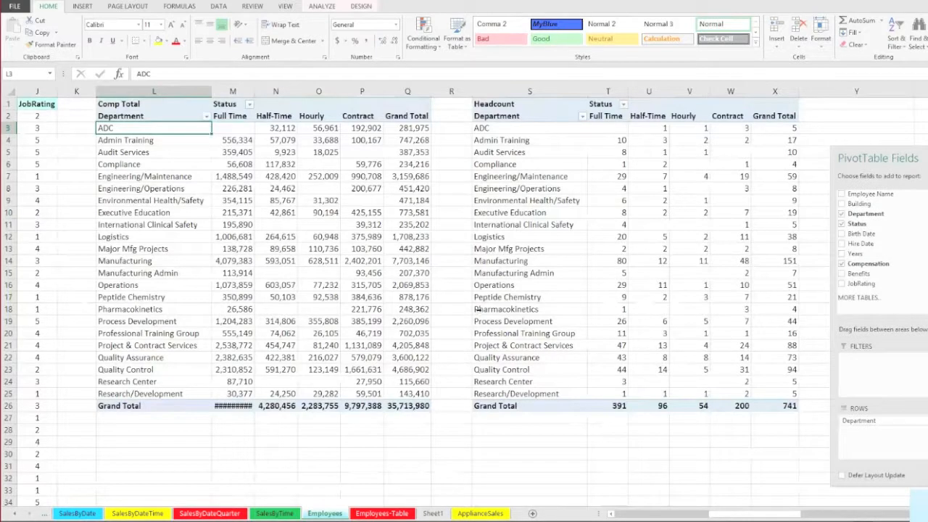
left_click(367, 190)
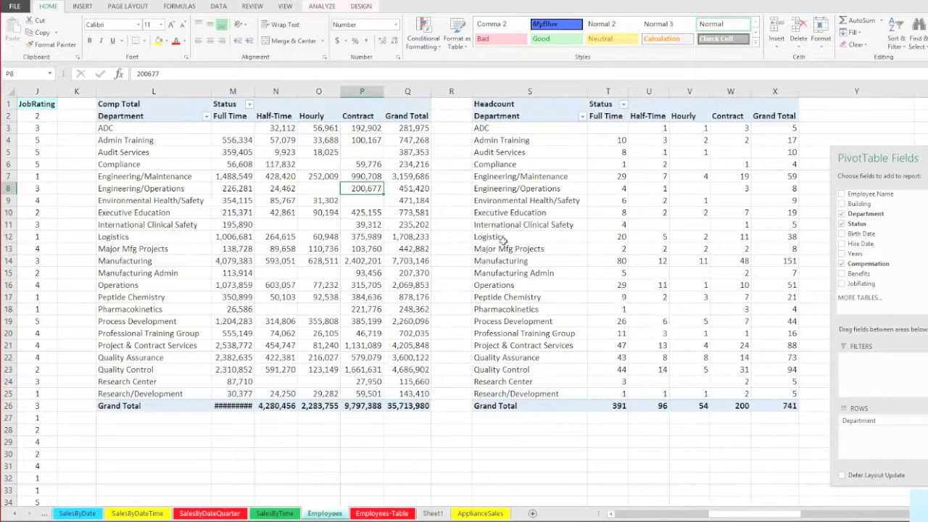
Step: Try removing Status from the Comp Total PivotTable, and undo the removal
left_click_drag(878, 159, 863, 118)
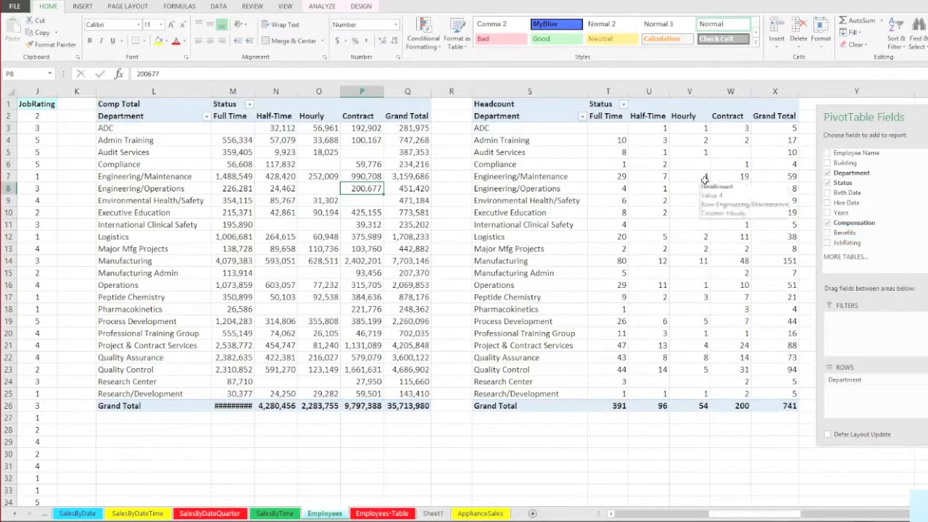
left_click(829, 185)
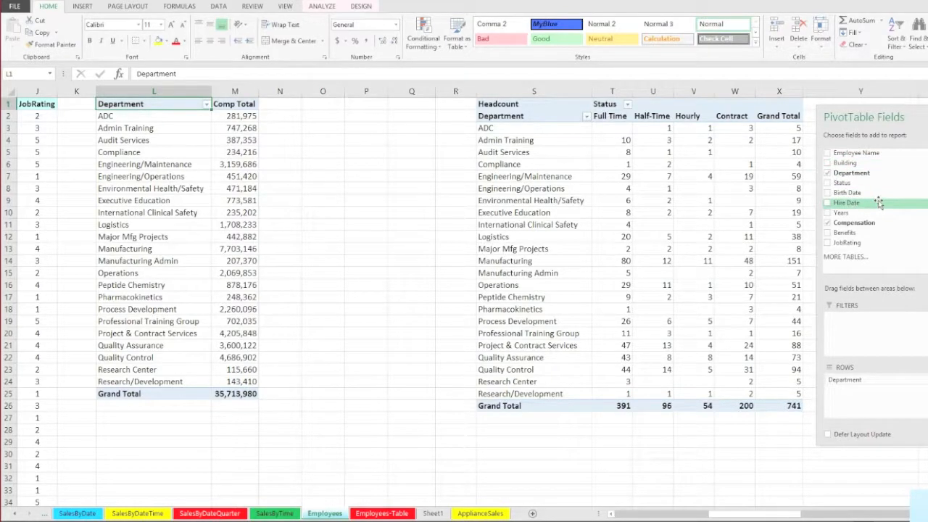
left_click(366, 188)
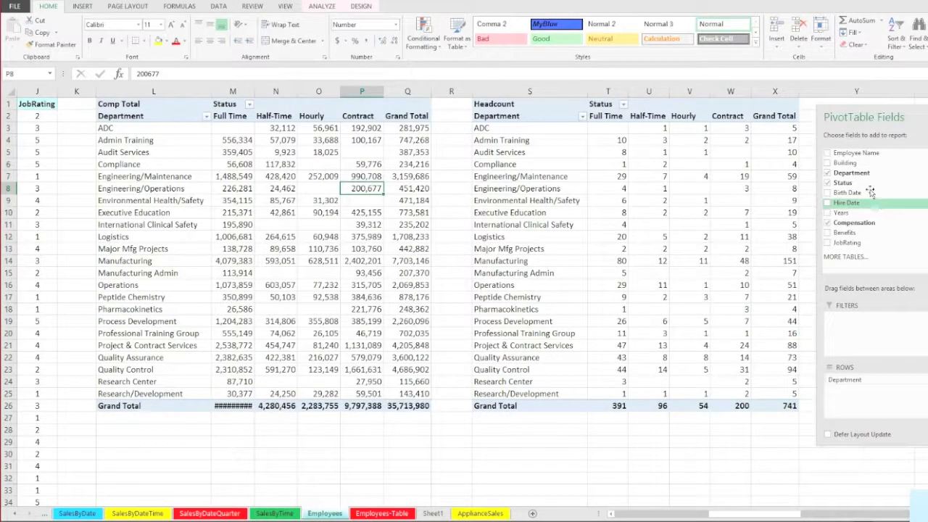
Step: In the Headcount PivotTable, replace Status with Building in the Columns area
left_click(643, 152)
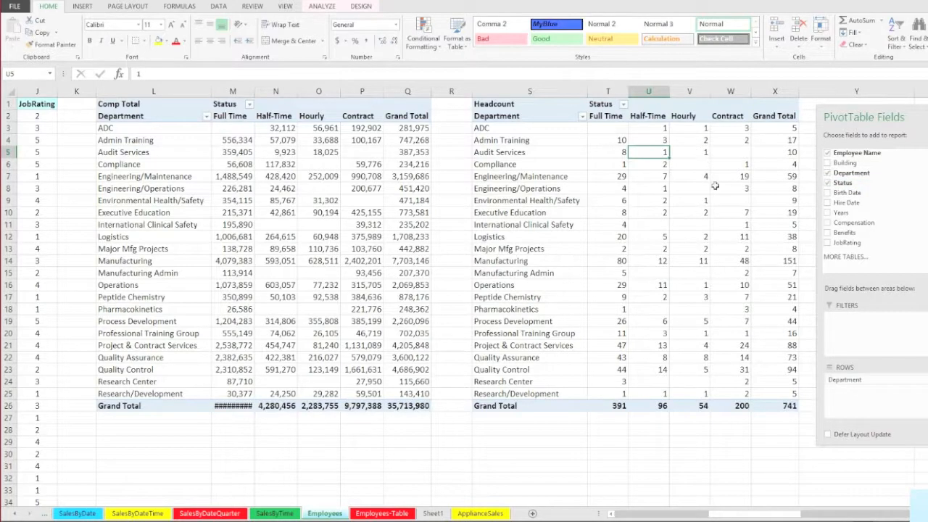
left_click(828, 184)
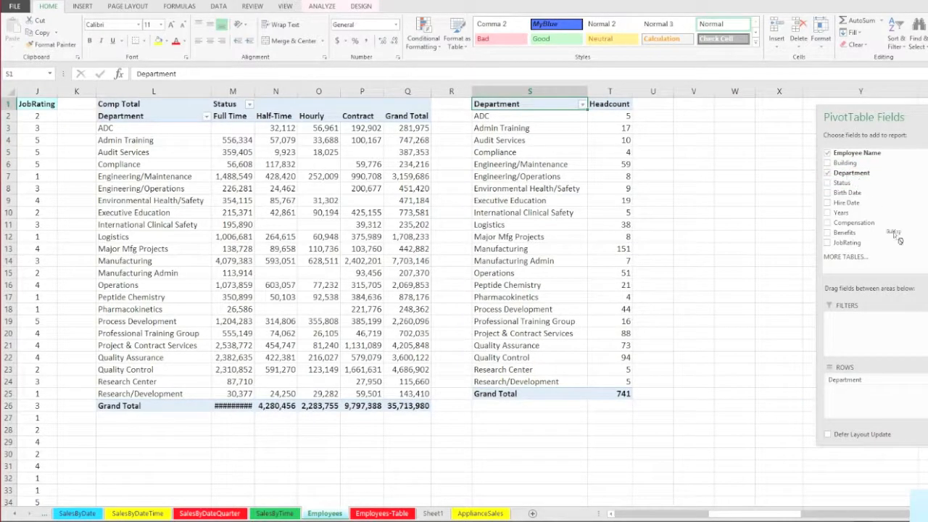
left_click_drag(845, 163, 927, 333)
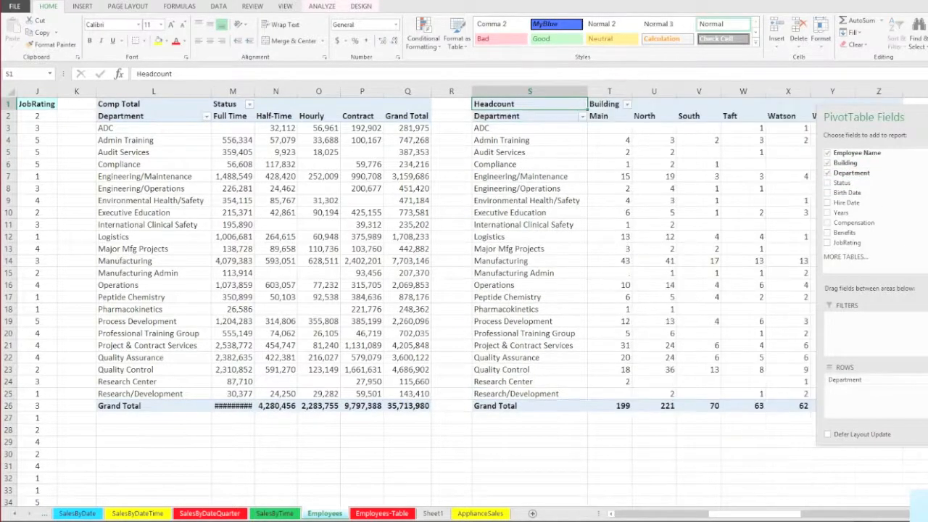
Step: Move the PivotTable Fields pane off the building columns and autofit columns T to Z
left_click_drag(857, 117, 924, 185)
left_click_drag(878, 91, 628, 90)
left_click(663, 164)
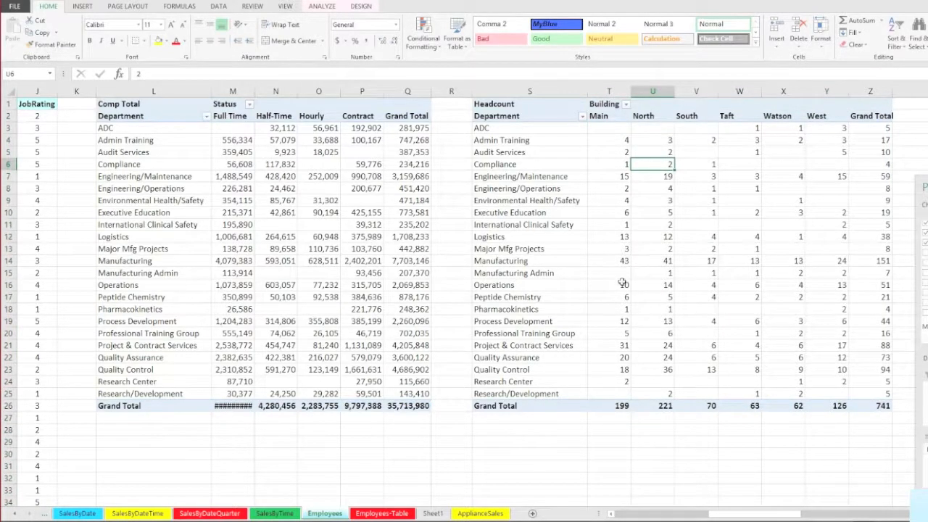
Step: Compare the building headcounts in the Headcount PivotTable with the status amounts in the Comp Total PivotTable, department by department
mouse_move(611, 262)
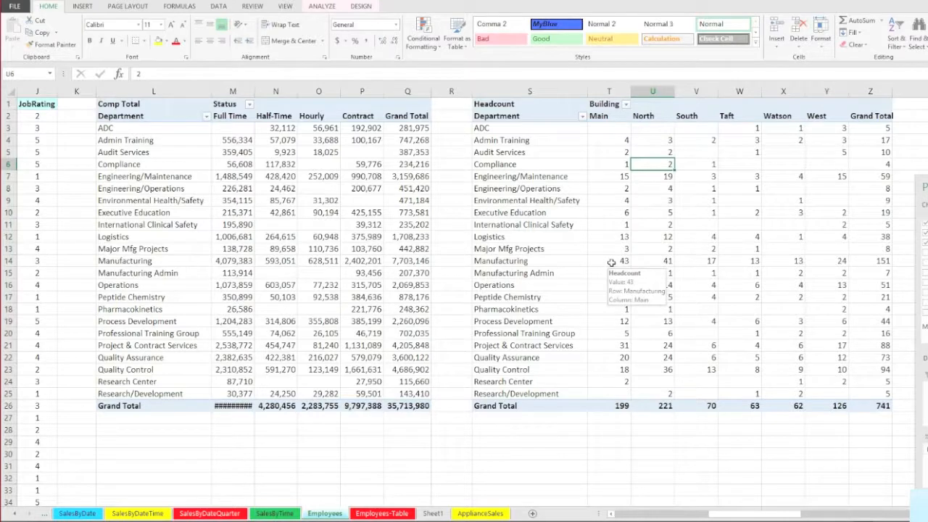
left_click_drag(611, 261, 828, 262)
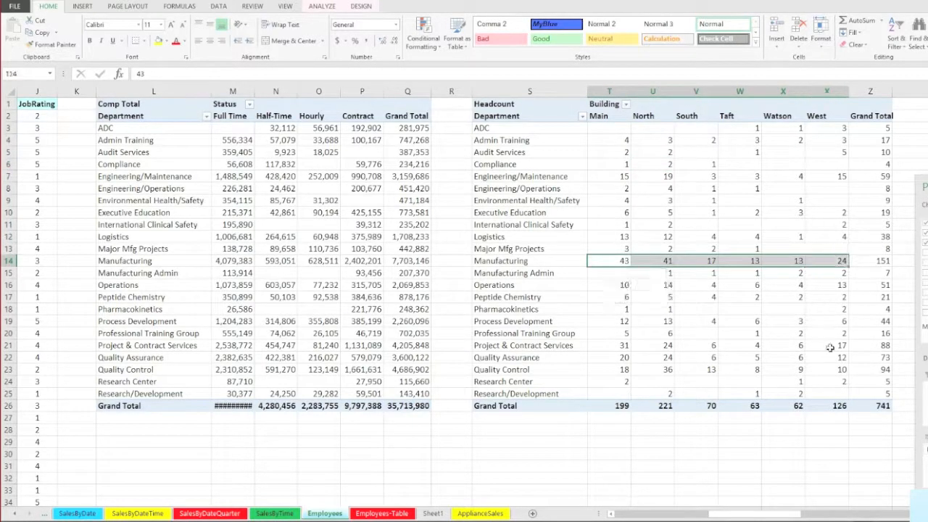
left_click(621, 176)
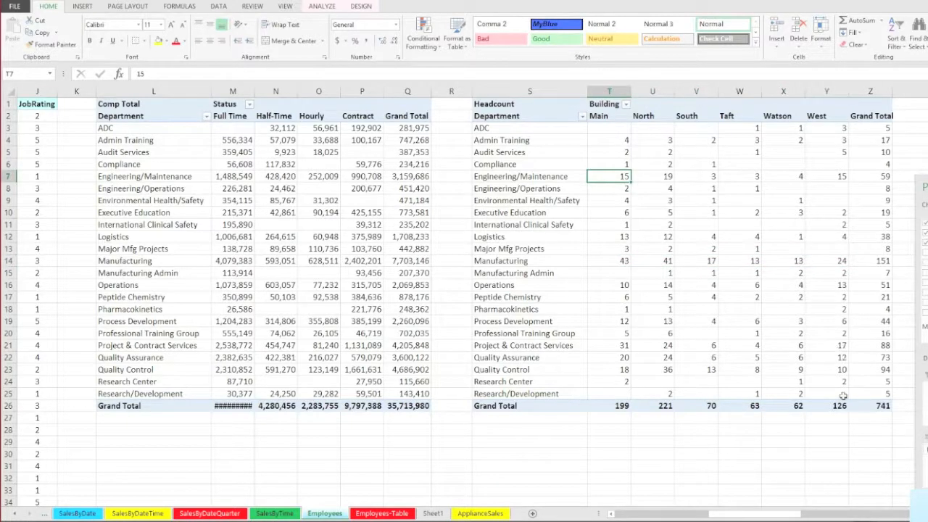
mouse_move(622, 328)
mouse_move(604, 139)
left_click(357, 177)
mouse_move(396, 273)
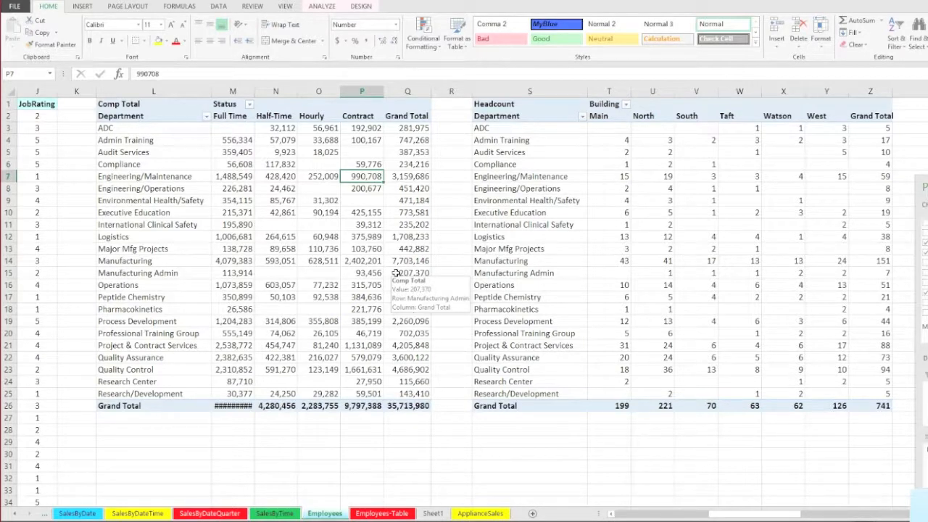
left_click(635, 243)
left_click(368, 284)
mouse_move(366, 282)
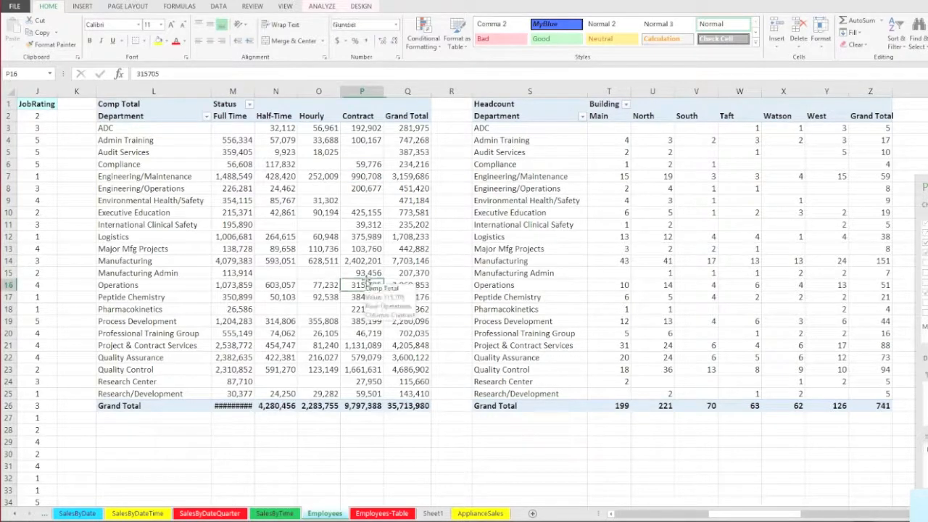
left_click(593, 248)
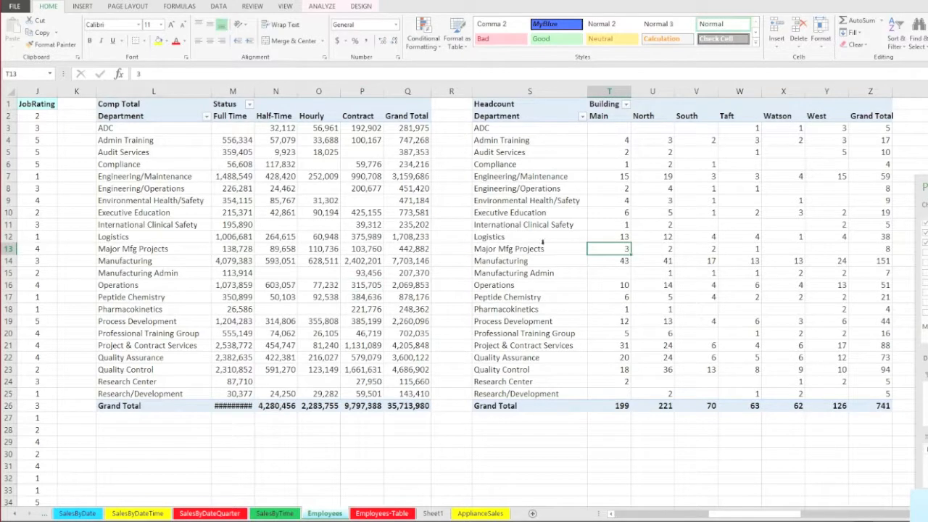
left_click(335, 152)
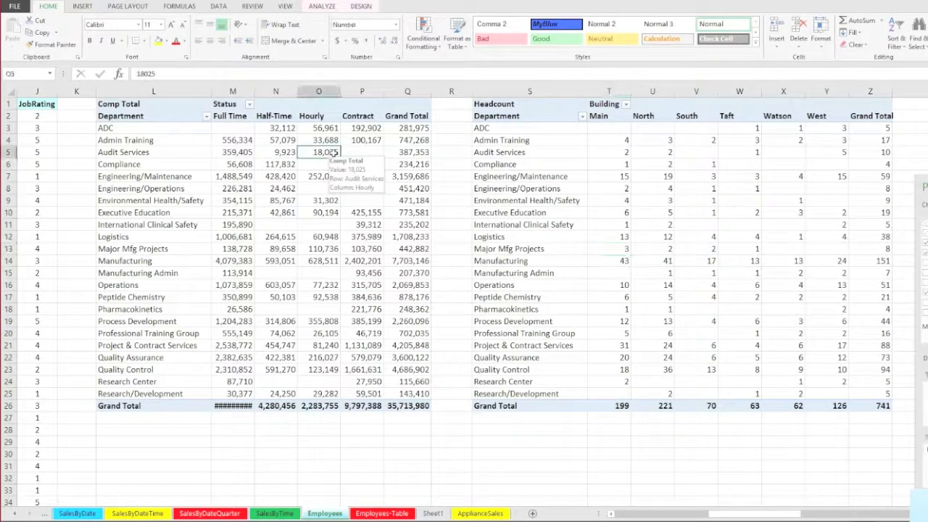
left_click(551, 155)
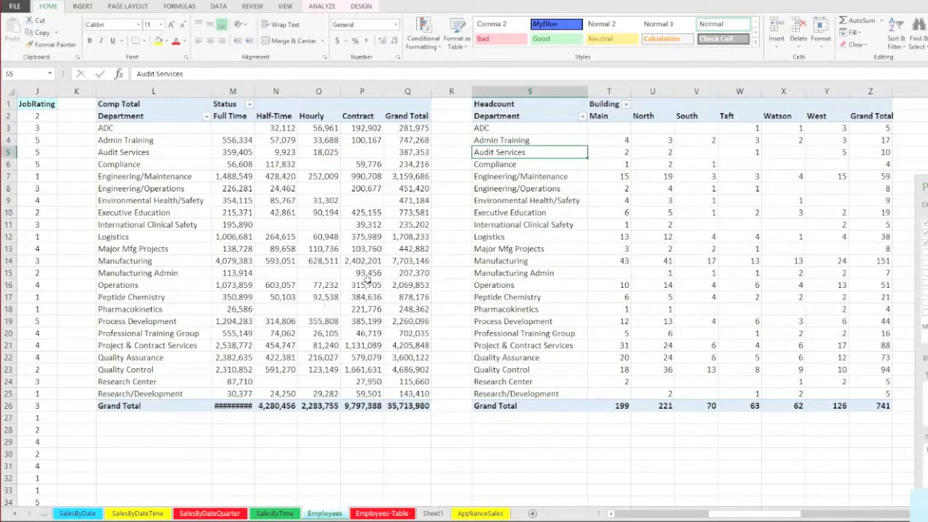
Step: Try adding Years to the Columns area of the Comp Total PivotTable, and move the PivotTable Fields pane aside
left_click(355, 200)
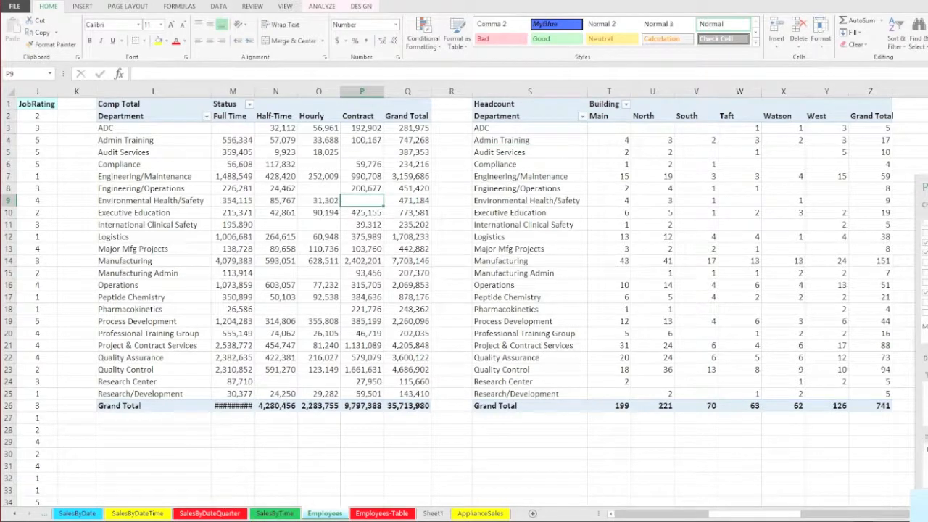
left_click_drag(799, 176, 612, 145)
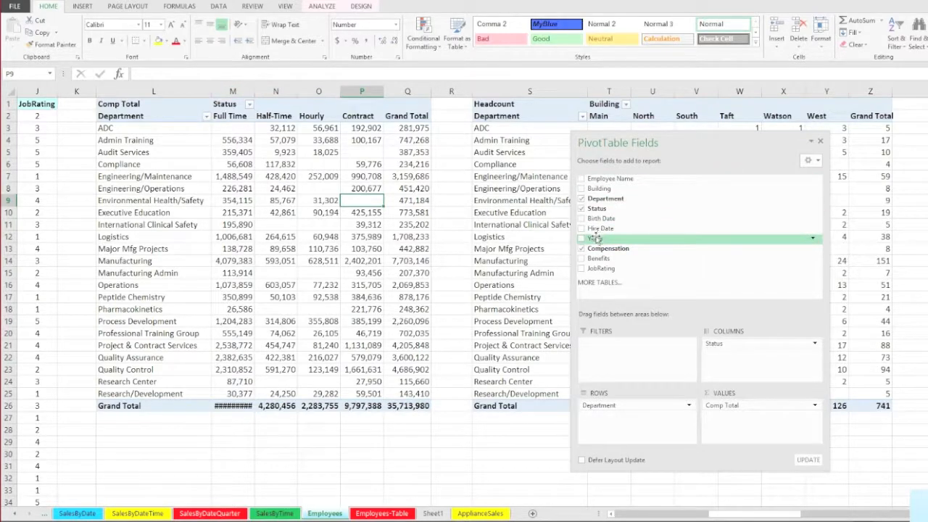
left_click_drag(594, 240, 735, 370)
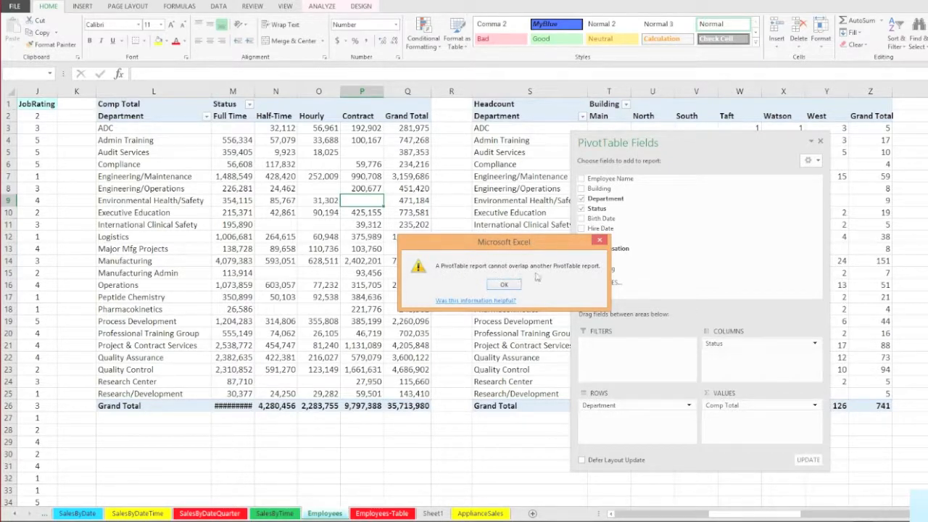
left_click(600, 241)
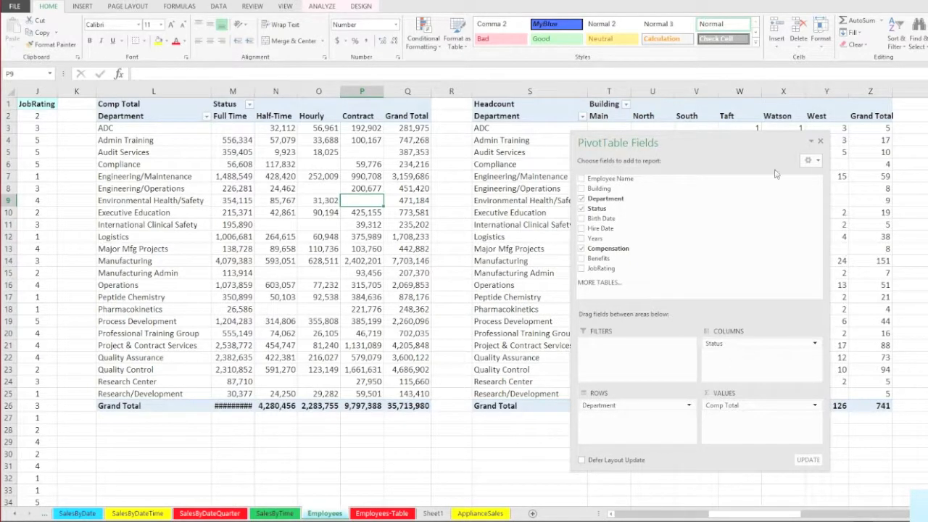
left_click_drag(706, 150, 927, 234)
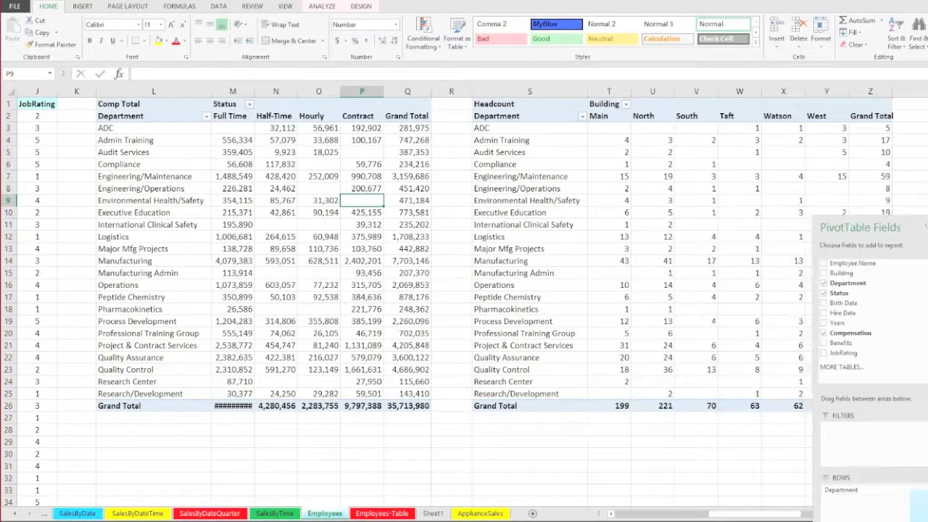
Step: Widen column R so the Headcount PivotTable is pushed out of view, leaving only the Comp Total PivotTable displayed
left_click(171, 129)
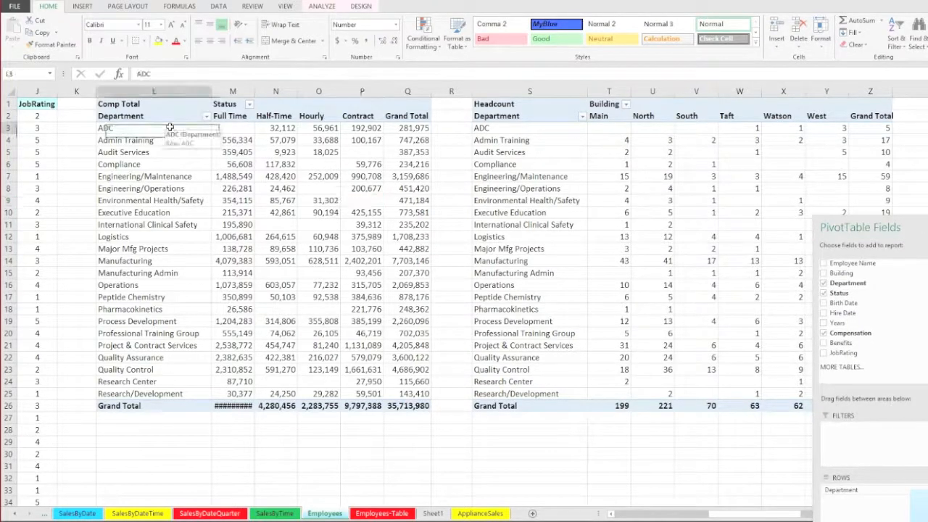
left_click(144, 104)
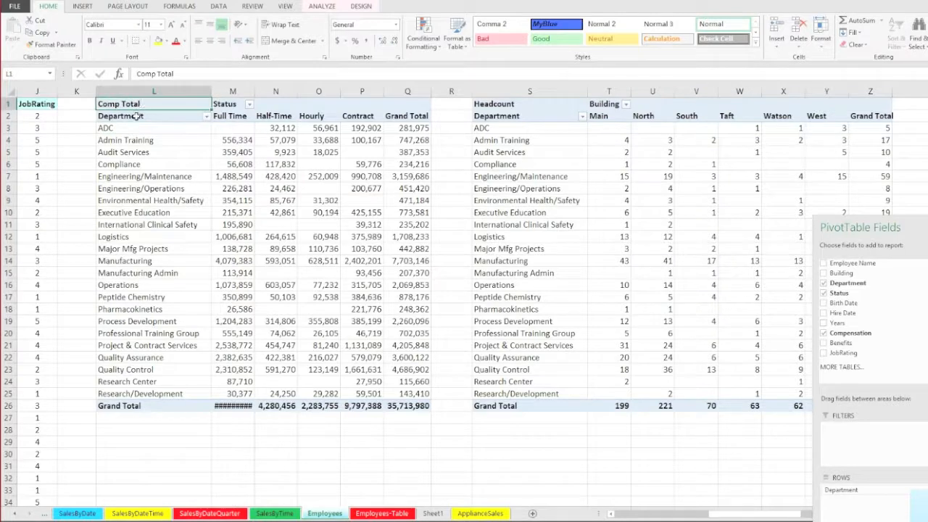
left_click(136, 117)
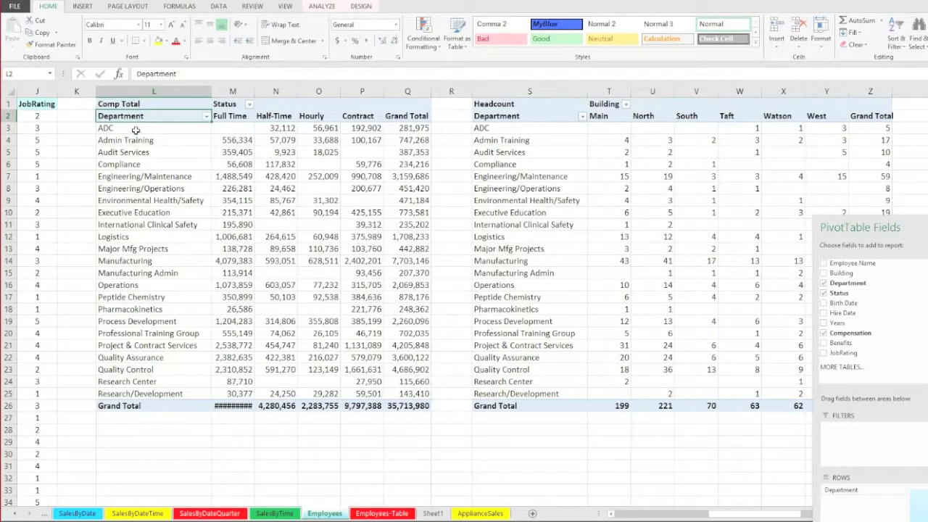
left_click(136, 130)
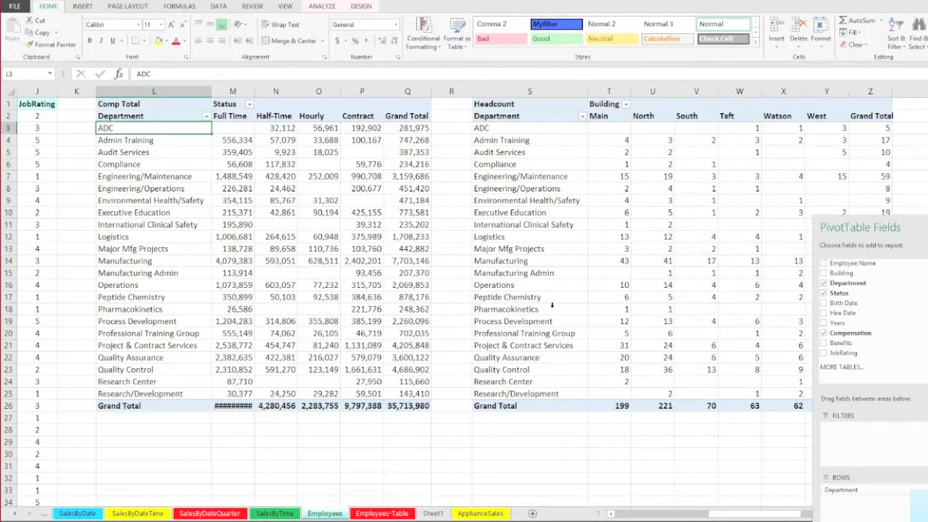
scroll(552, 306, "up", 4, "ctrl")
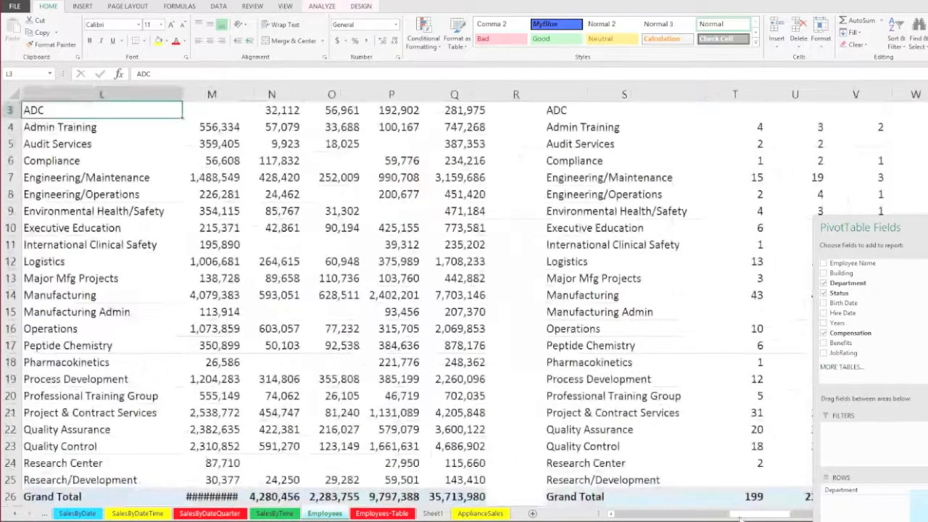
left_click_drag(740, 516, 711, 515)
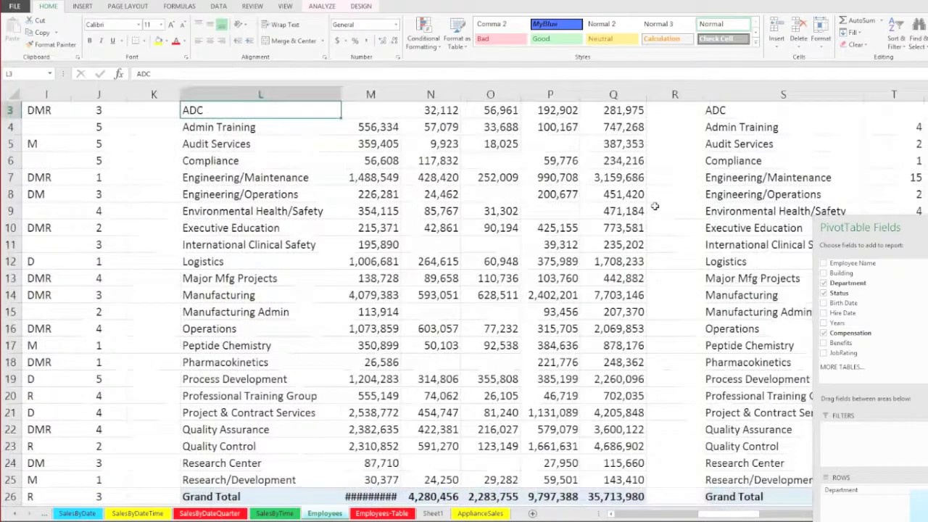
scroll(662, 201, "up", 1)
left_click_drag(704, 94, 927, 95)
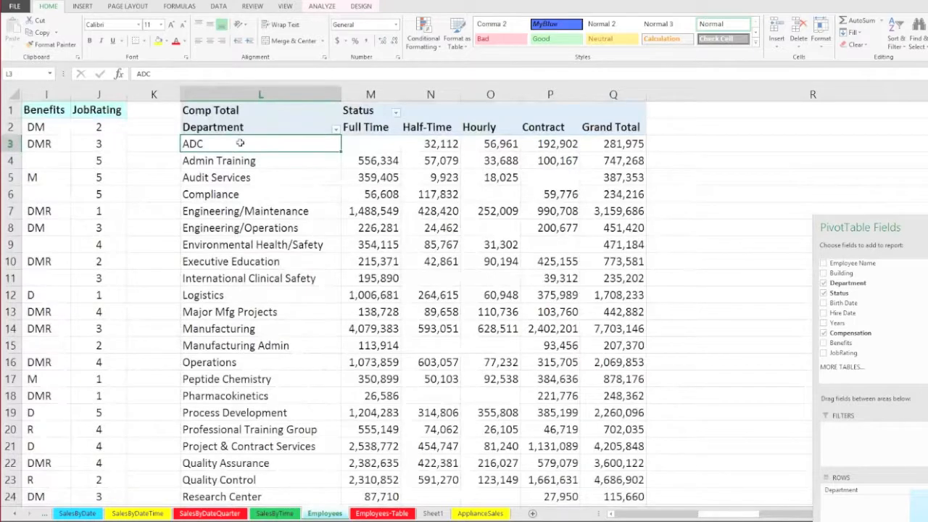
scroll(345, 253, "down", 1)
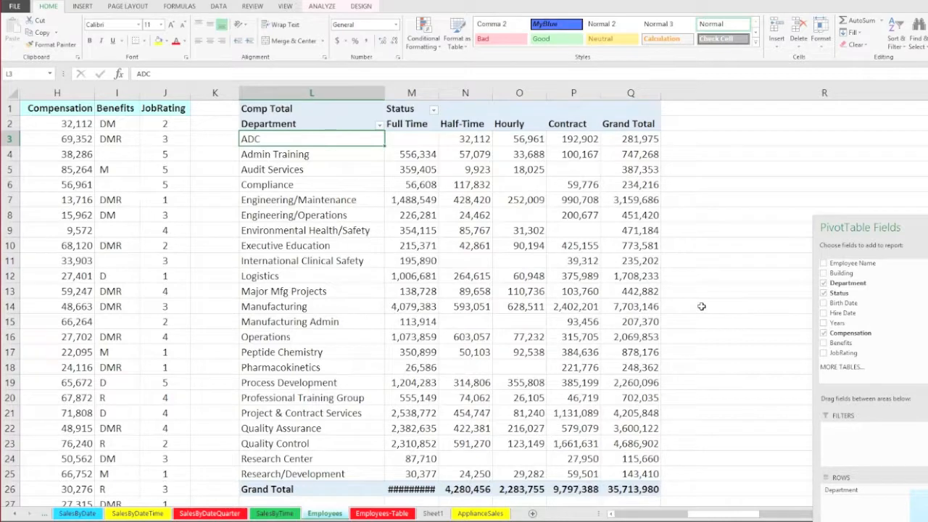
Step: Autofit column M so the Full Time grand total fits its cell
left_click_drag(413, 138, 574, 259)
left_click_drag(324, 141, 630, 488)
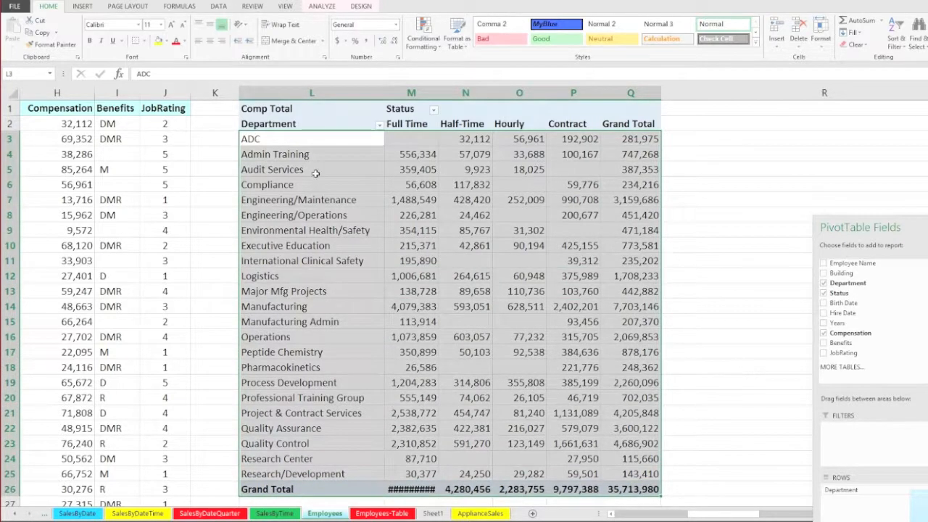
double_click(438, 97)
Step: Sort the departments in the Comp Total PivotTable by Grand Total, from largest to smallest
left_click_drag(337, 139, 624, 479)
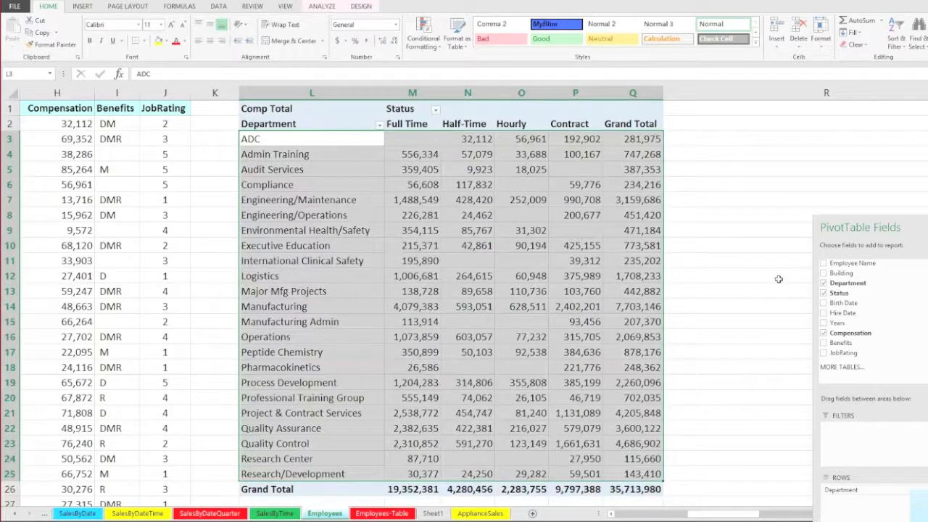
left_click(629, 169)
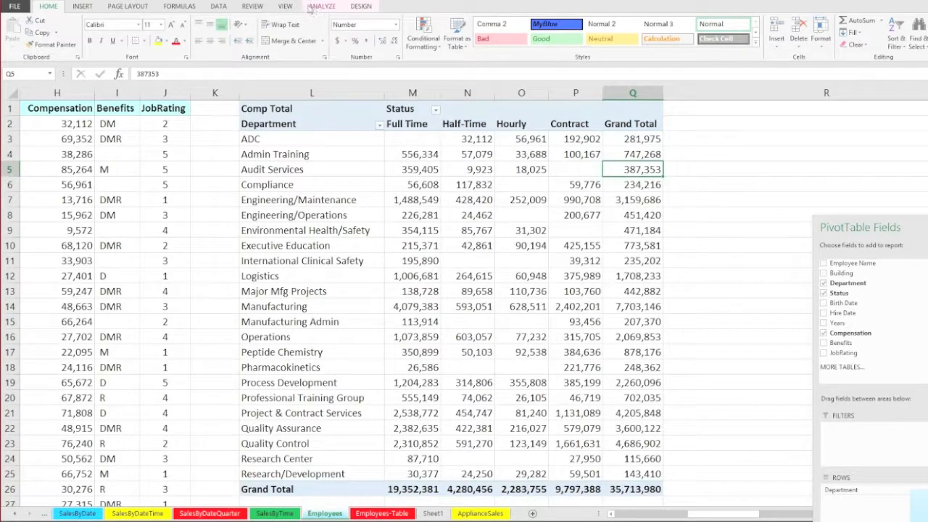
left_click(217, 7)
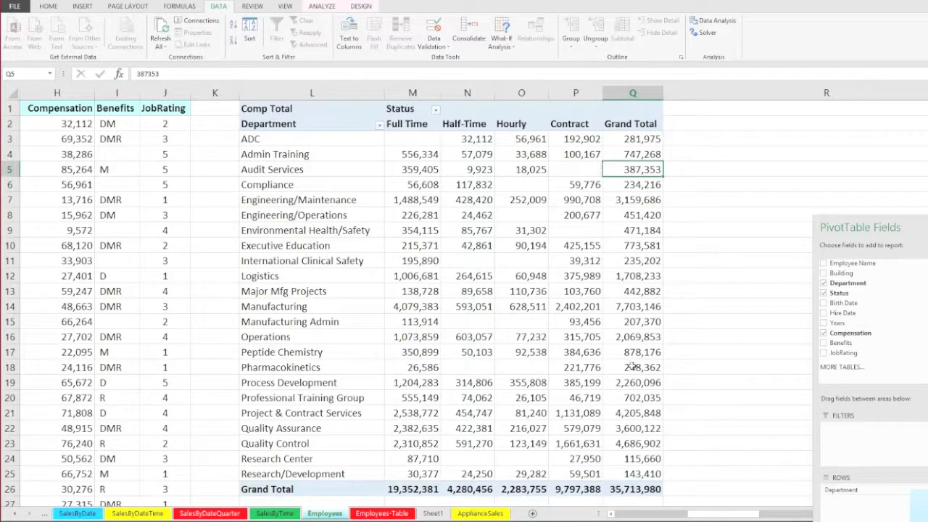
left_click(232, 40)
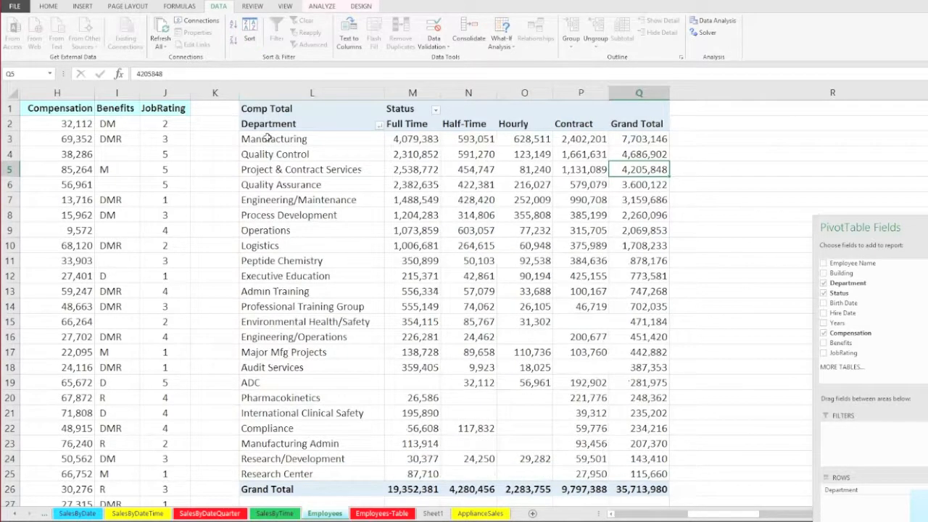
Step: Examine the reordered department rows and their Grand Total amounts in the Comp Total PivotTable
left_click_drag(268, 138, 635, 473)
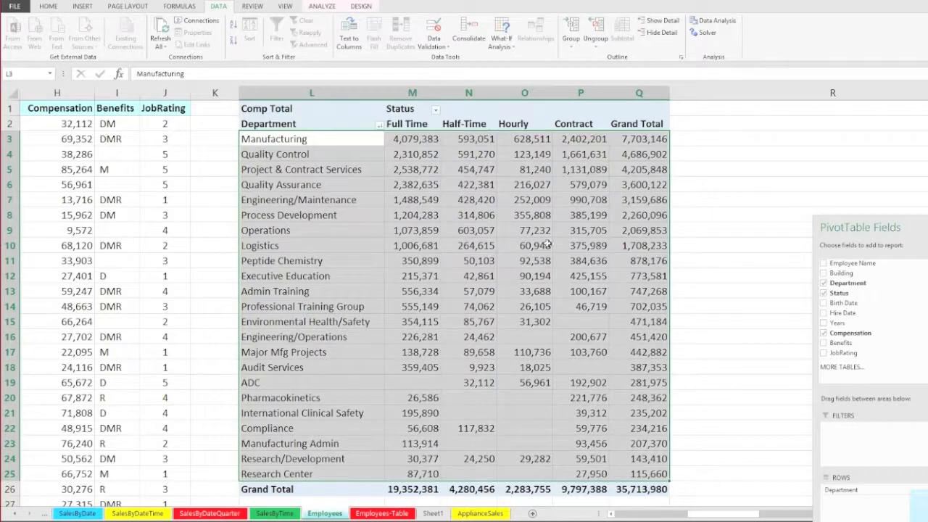
left_click_drag(274, 201, 628, 199)
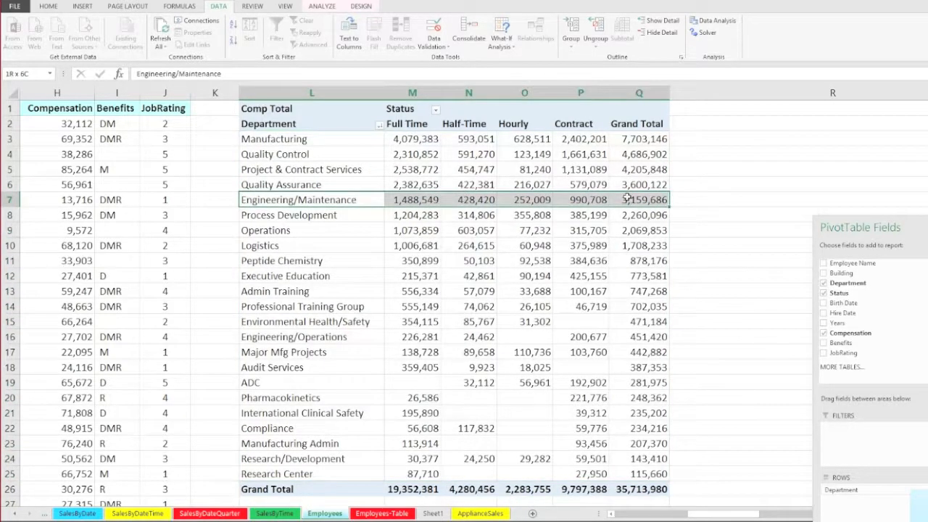
left_click(626, 138)
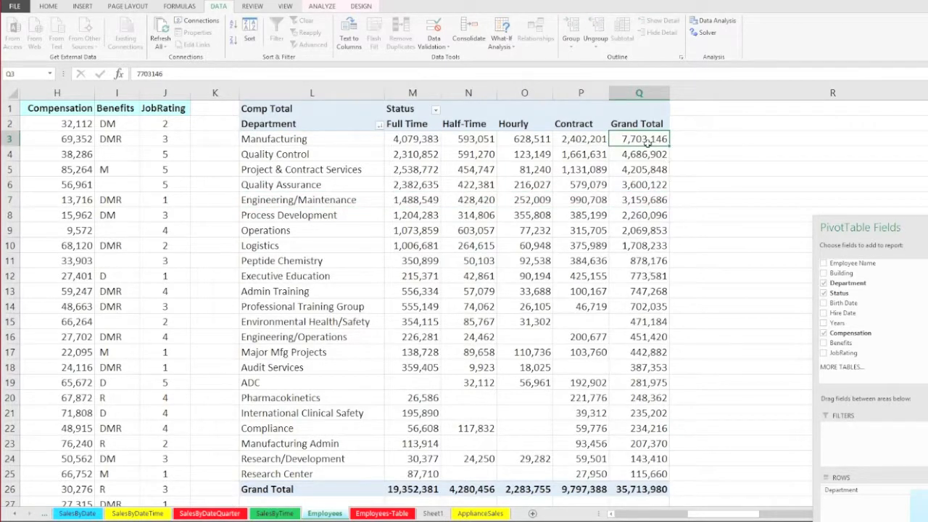
left_click(623, 153)
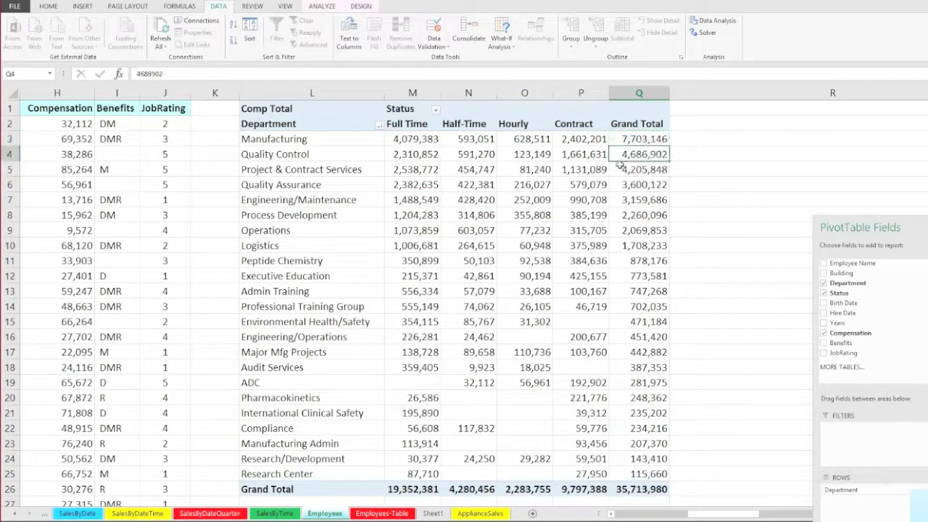
left_click_drag(615, 170, 614, 183)
left_click(494, 308)
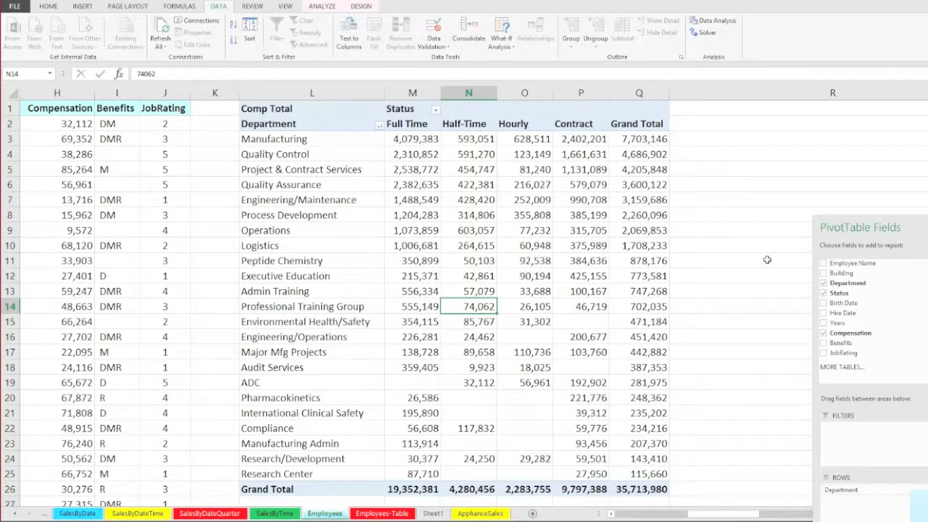
Step: Sort the departments in the Comp Total PivotTable by Full Time compensation, from largest to smallest
left_click(394, 169)
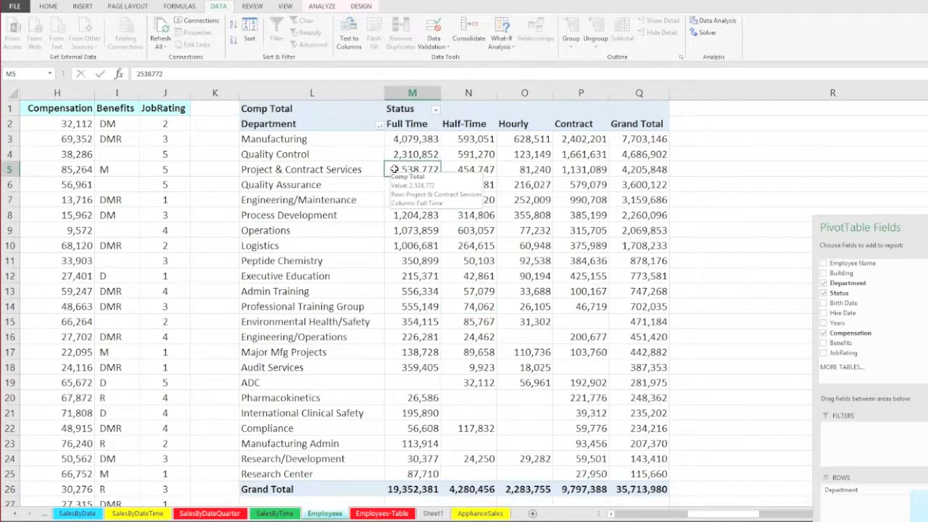
left_click(405, 155)
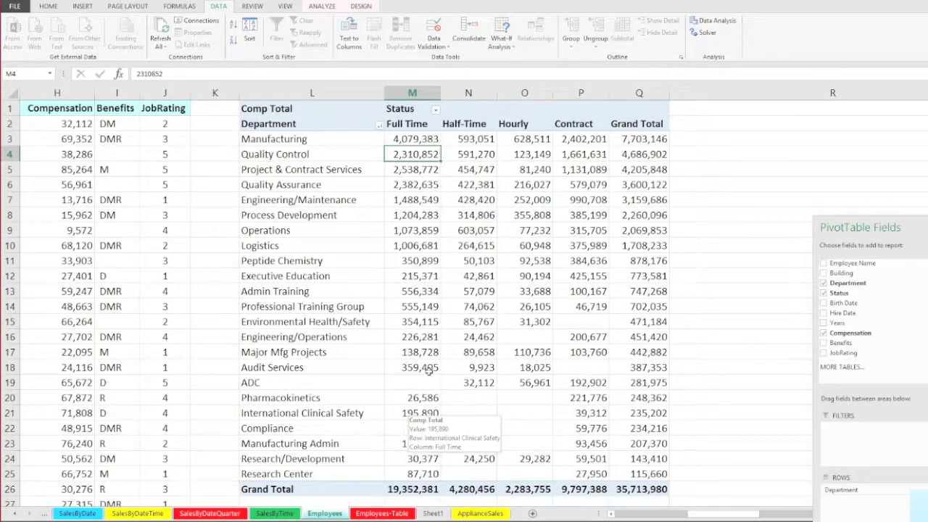
left_click(420, 184)
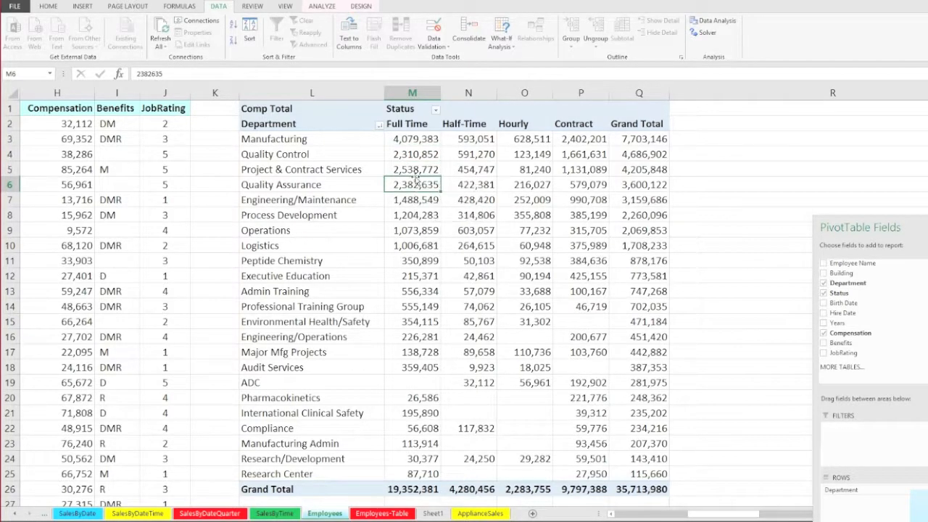
left_click(233, 45)
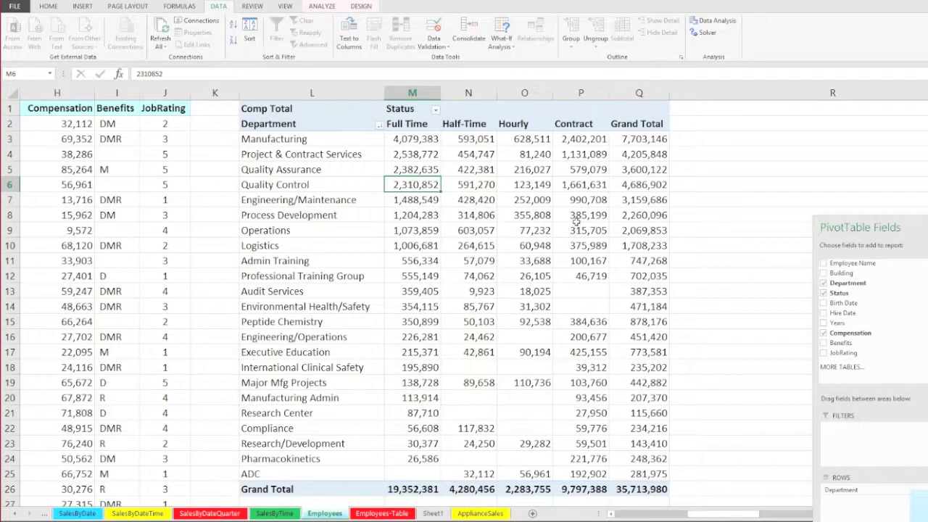
Step: Sort the departments in the Comp Total PivotTable alphabetically from A to Z
left_click(346, 184)
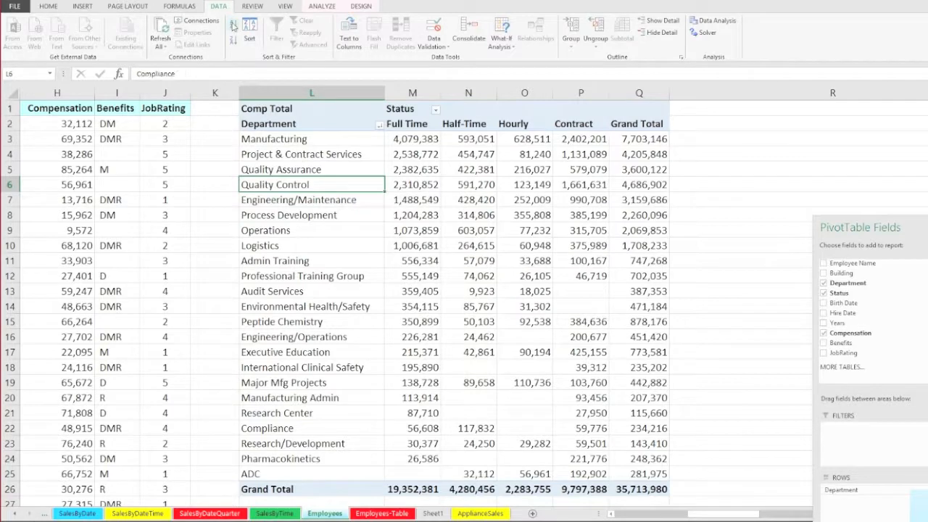
left_click(233, 25)
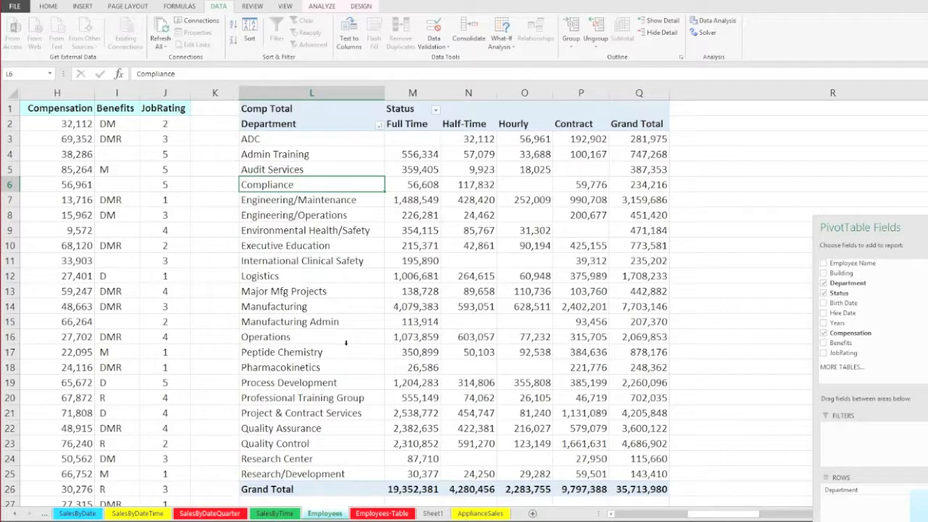
Step: Sort the Status columns in the Comp Total PivotTable by their Grand Total amounts, from largest to smallest
left_click(410, 490)
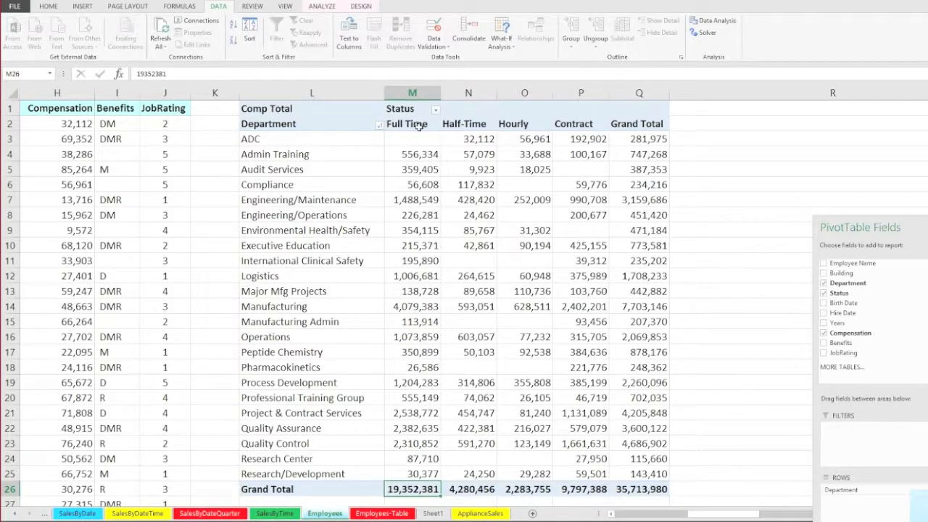
left_click_drag(412, 125, 644, 487)
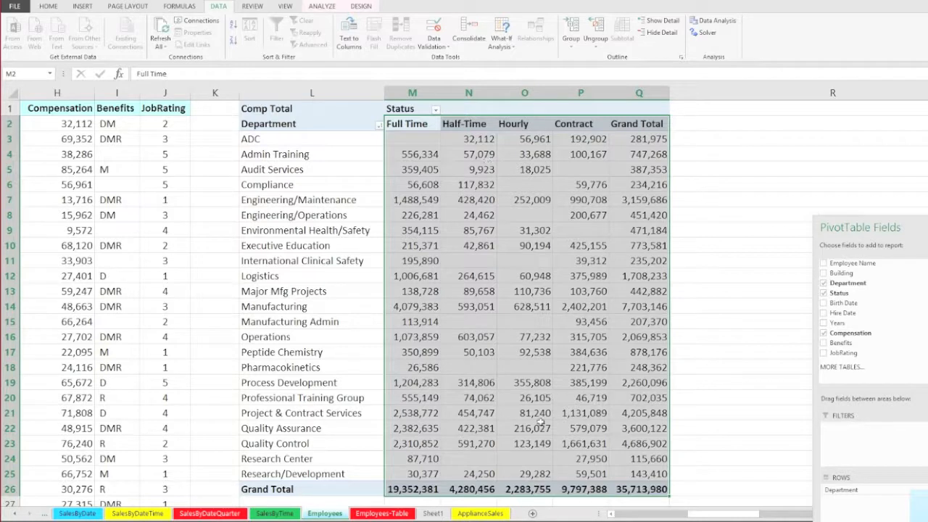
left_click(474, 491)
left_click(530, 489)
left_click(566, 490)
left_click(531, 487)
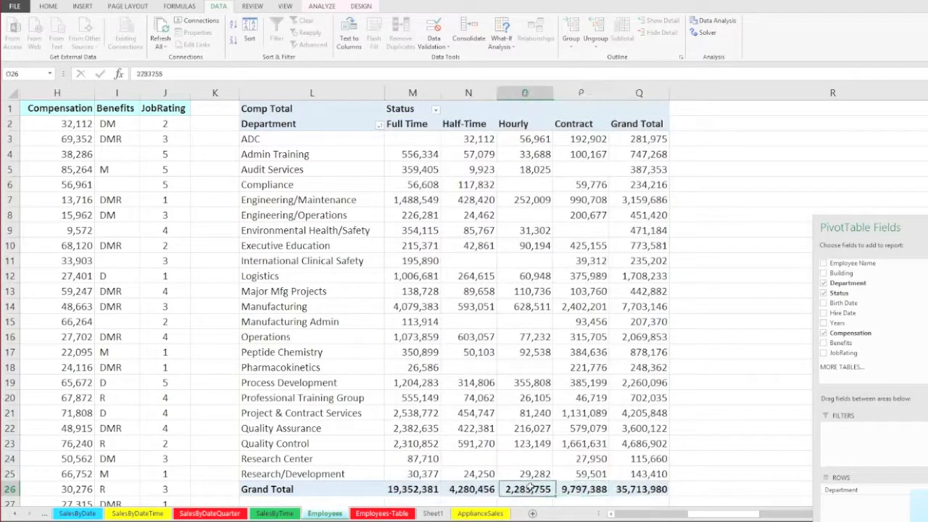
left_click(487, 490)
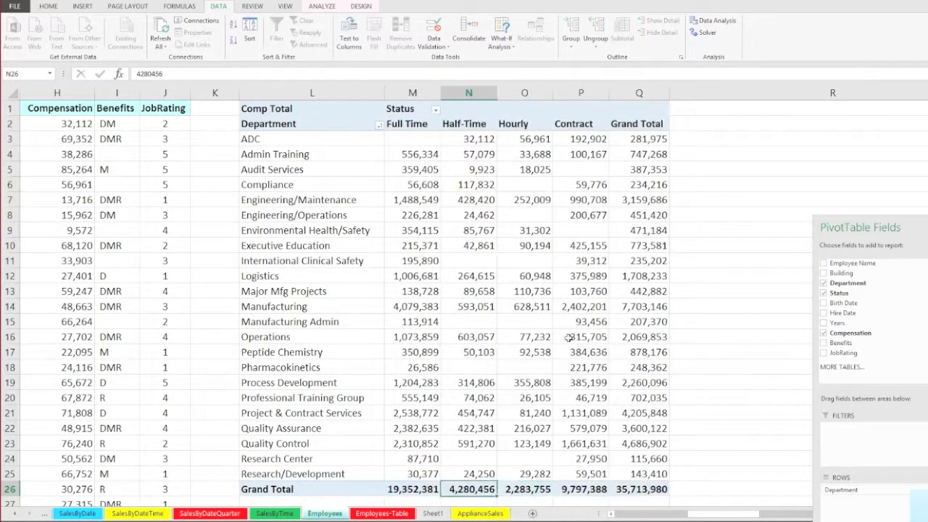
mouse_move(569, 337)
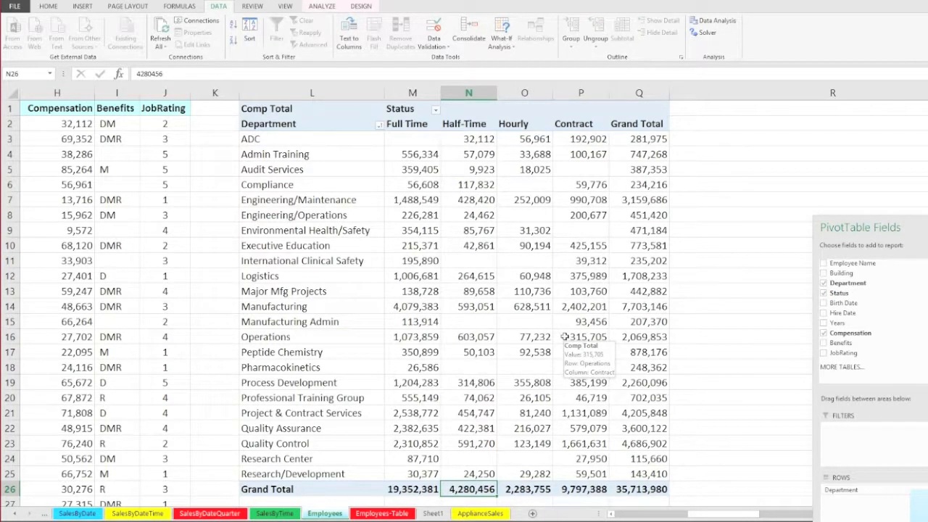
left_click(234, 42)
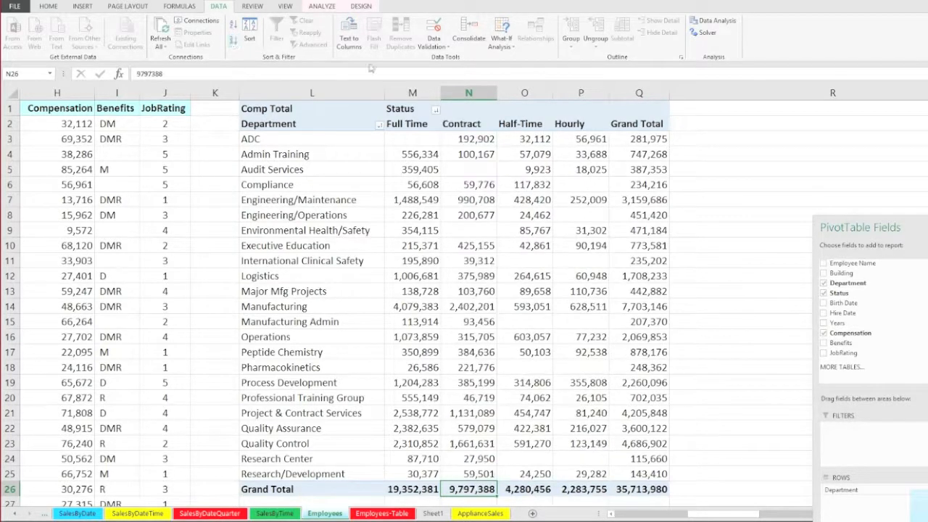
Step: Sort the Status columns in the Comp Total PivotTable by their Grand Total amounts, from smallest to largest
left_click_drag(468, 124, 472, 490)
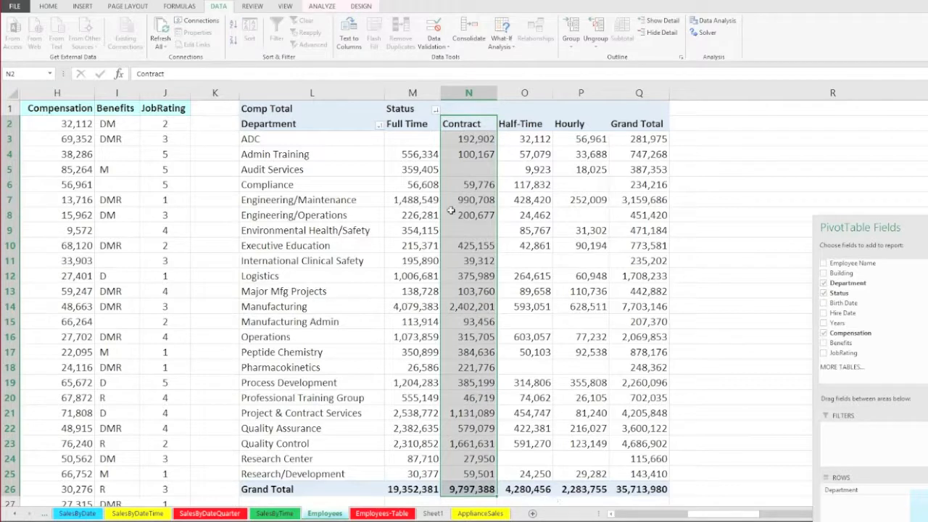
left_click(408, 124)
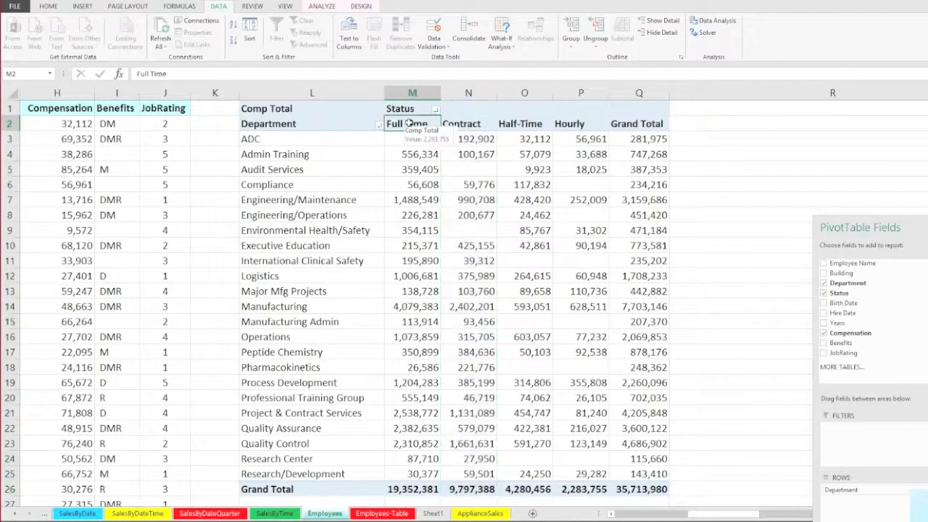
left_click_drag(584, 125, 576, 501)
left_click(511, 489)
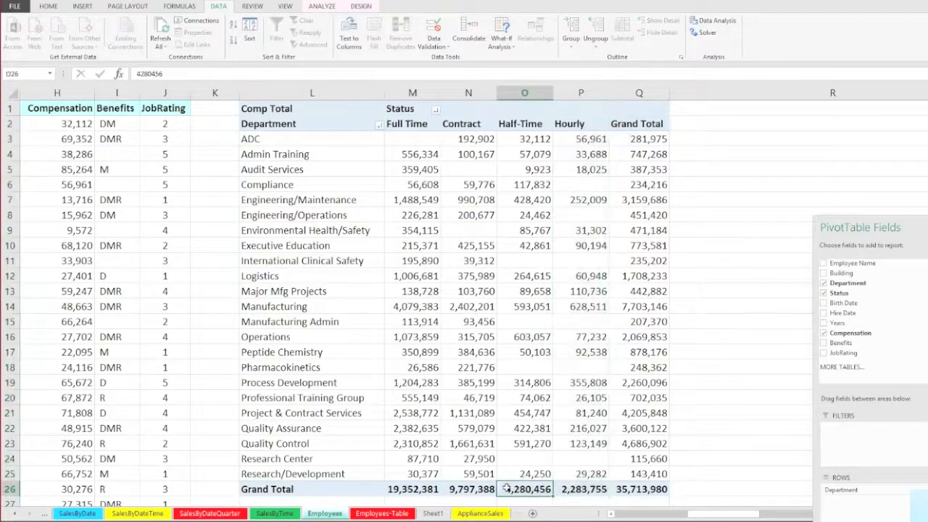
left_click(487, 488)
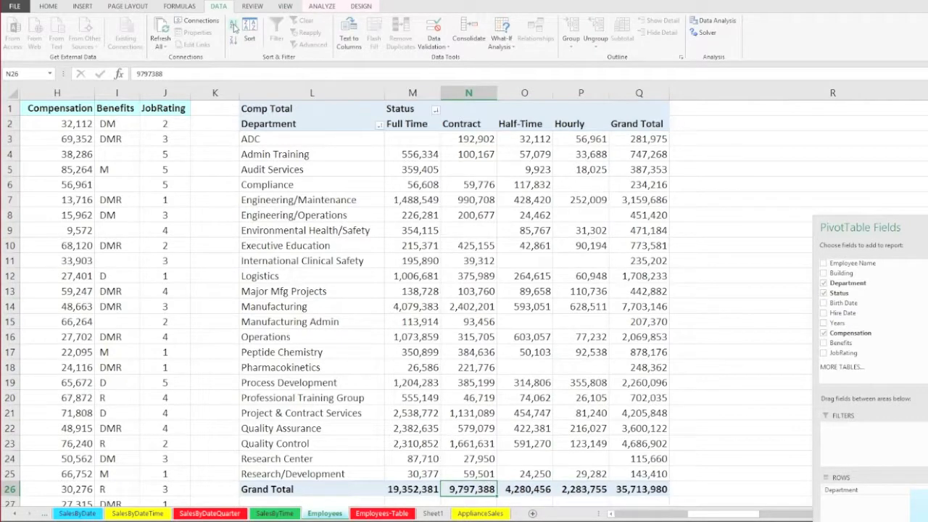
left_click(234, 26)
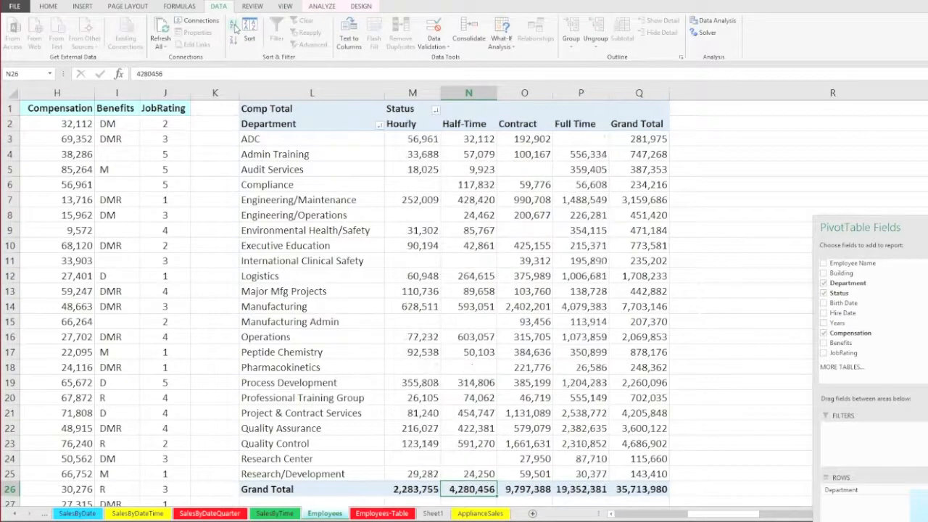
Step: Check the ascending Grand Total amounts, and re-sort the Status columns of the Comp Total PivotTable in descending order
left_click(417, 491)
left_click(467, 492)
left_click(525, 491)
left_click(569, 491)
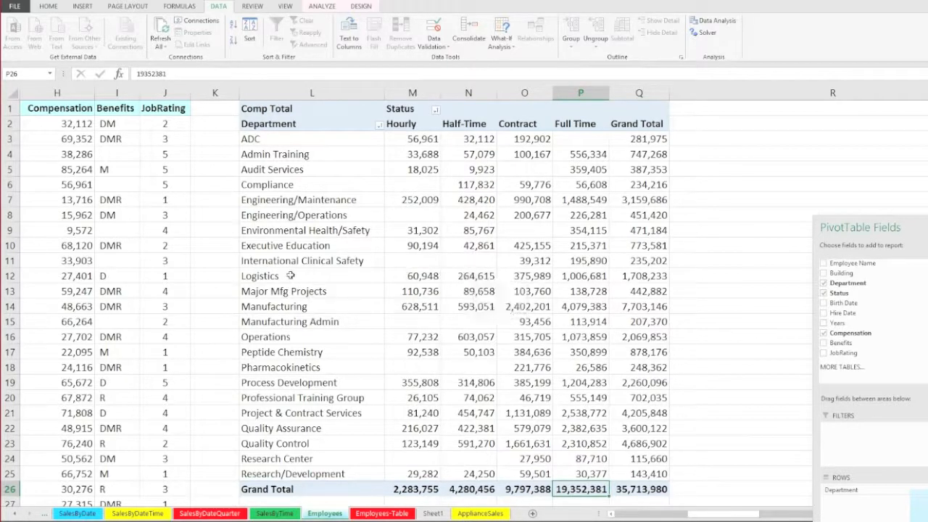
left_click_drag(282, 277, 514, 290)
left_click(564, 335)
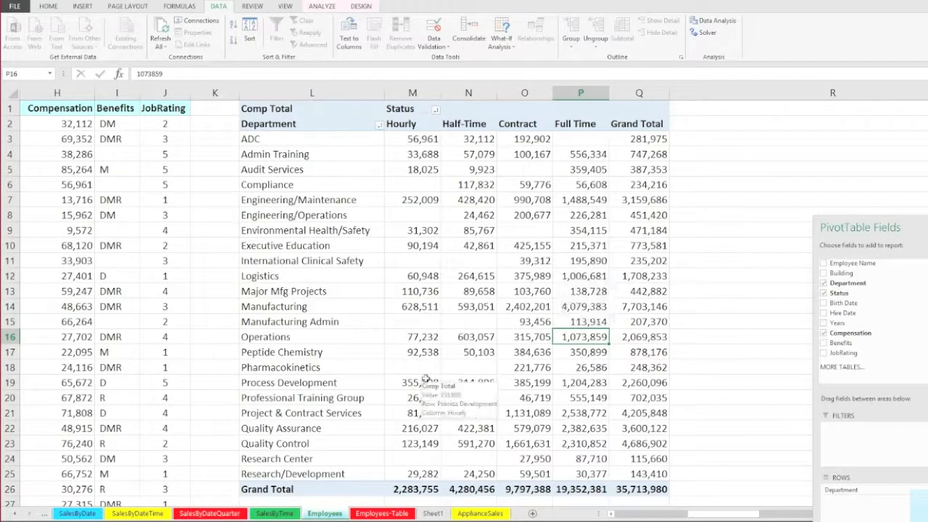
left_click(526, 489)
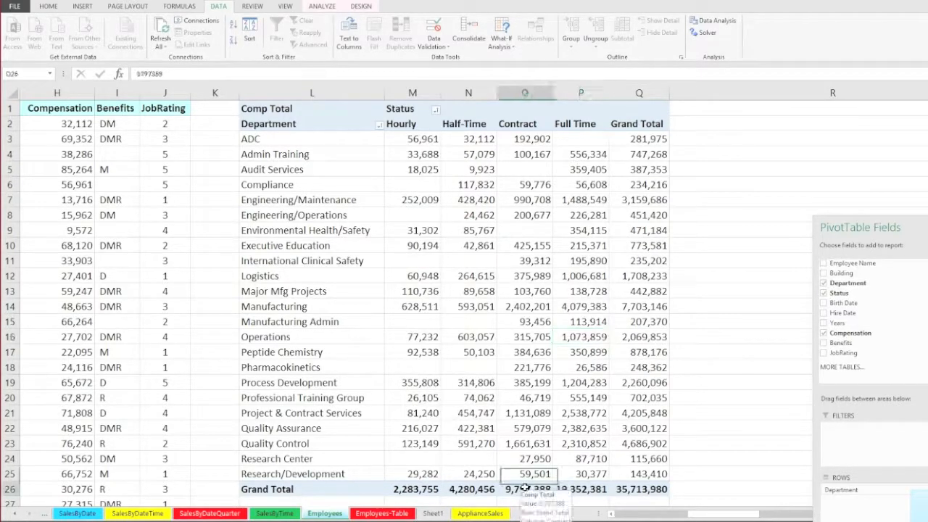
left_click(232, 42)
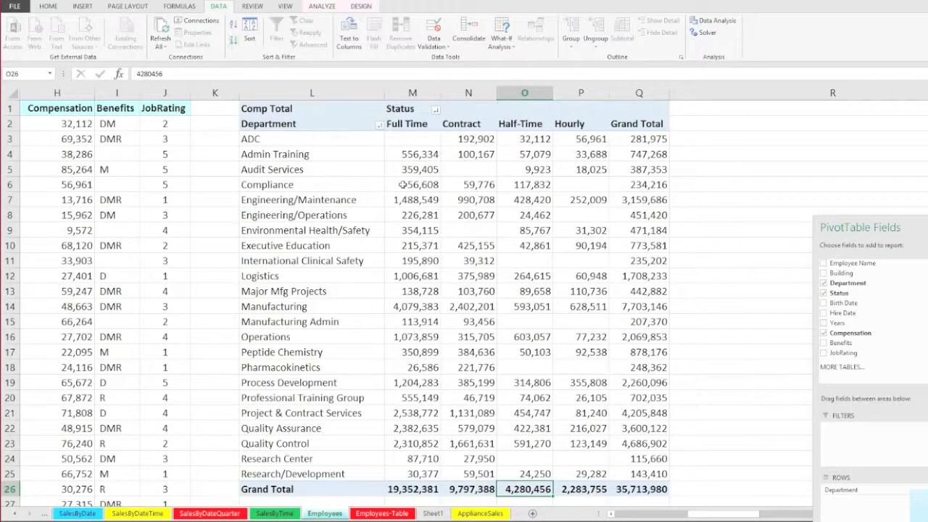
Step: Hide columns L through R, which hold the Comp Total PivotTable and the blank column beside it
left_click(394, 216)
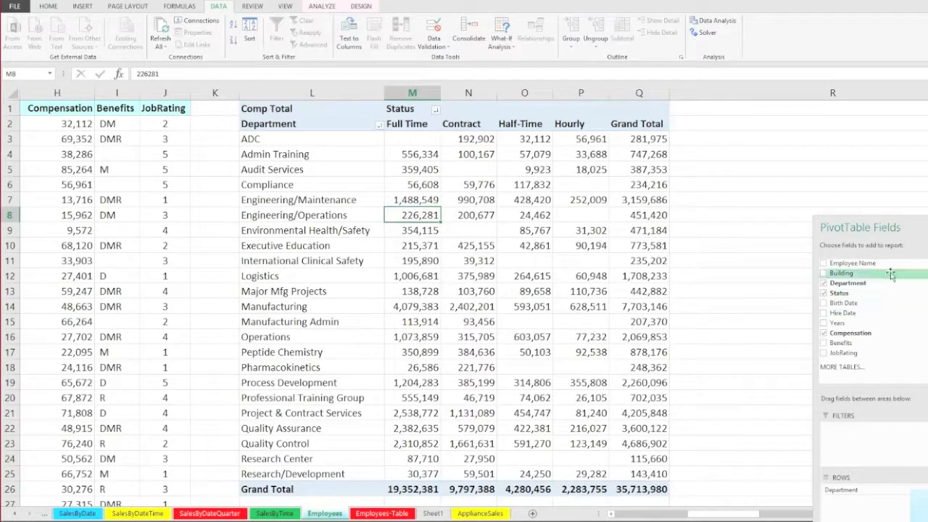
left_click_drag(903, 229, 800, 116)
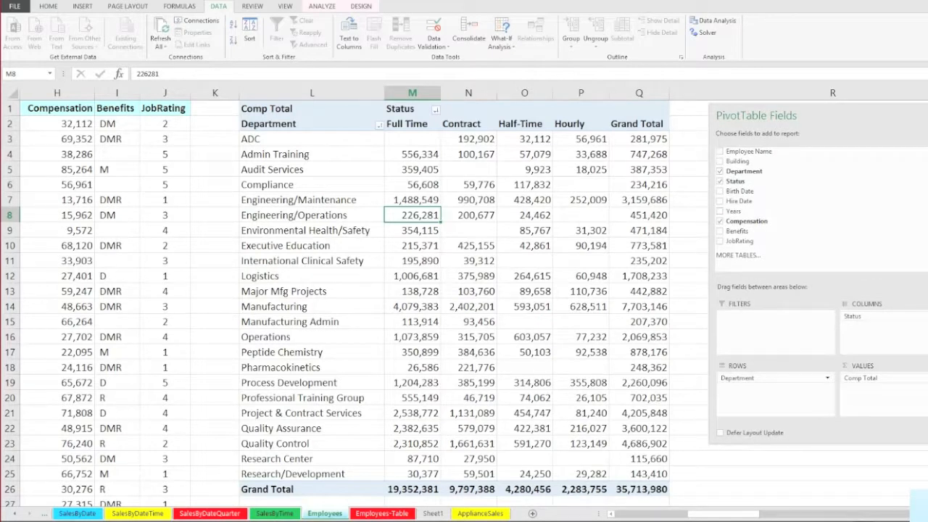
scroll(362, 290, "right", 1)
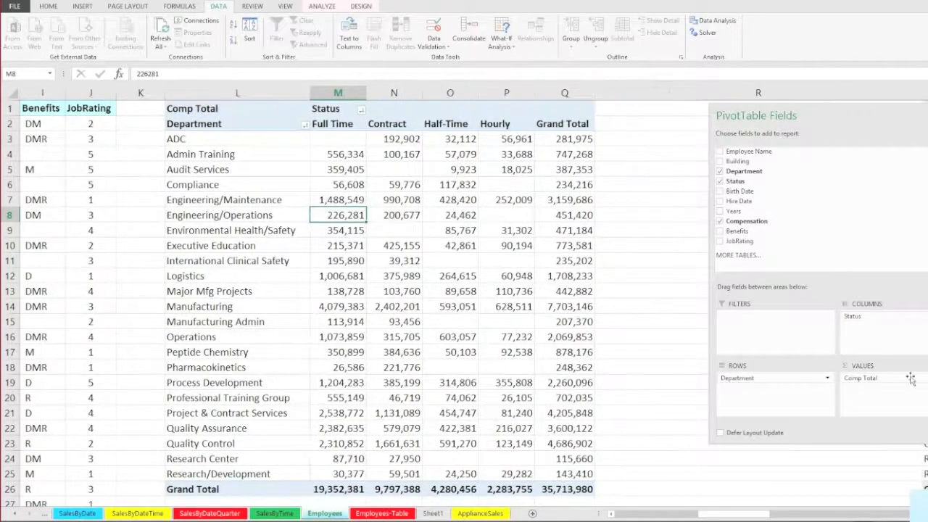
left_click_drag(789, 115, 784, 157)
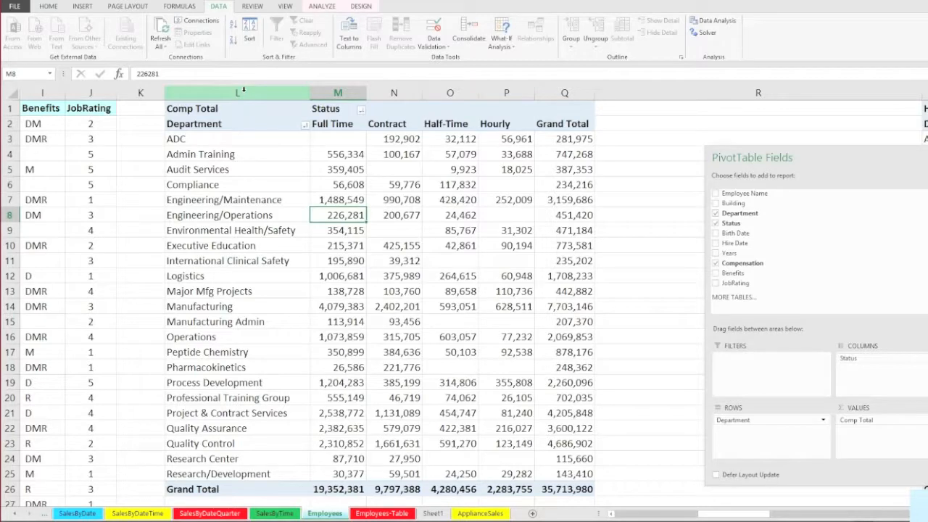
left_click_drag(242, 93, 609, 88)
right_click(609, 89)
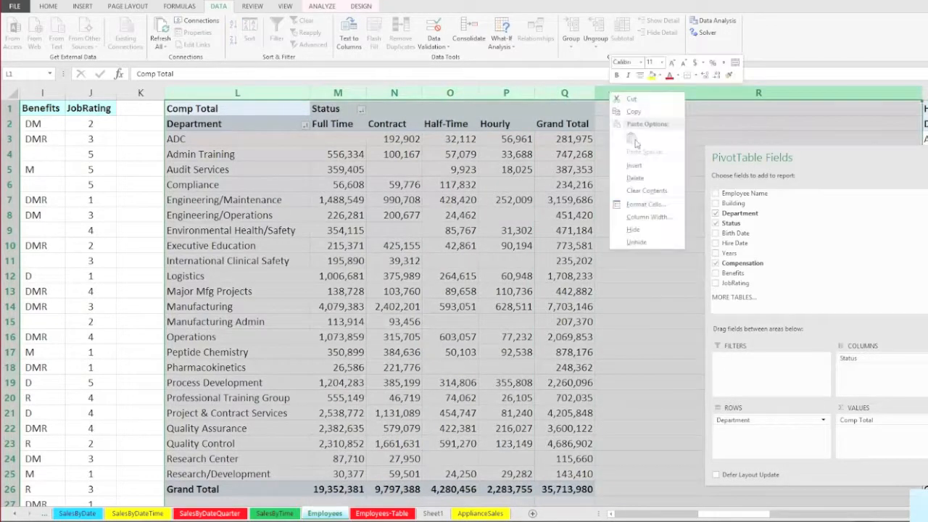
left_click(632, 230)
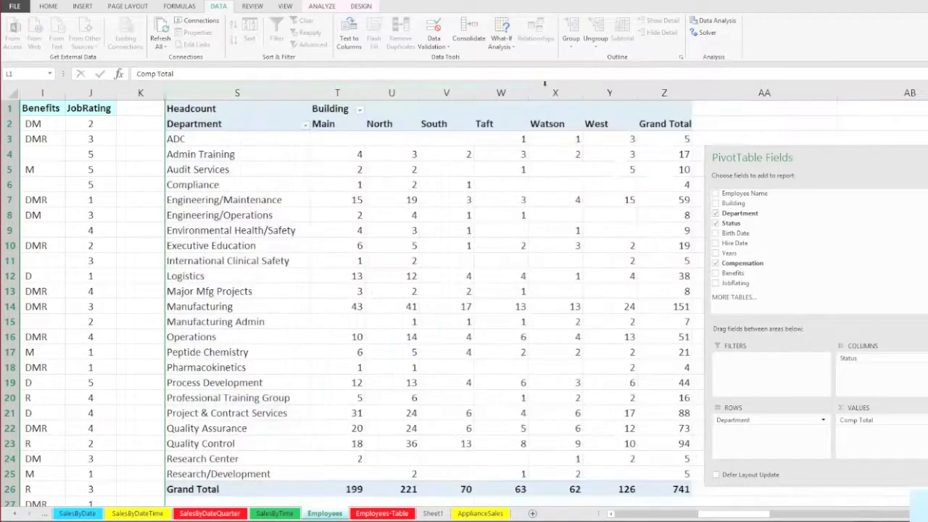
Step: Autofit the width of every column on the Employees sheet
left_click(11, 94)
double_click(363, 92)
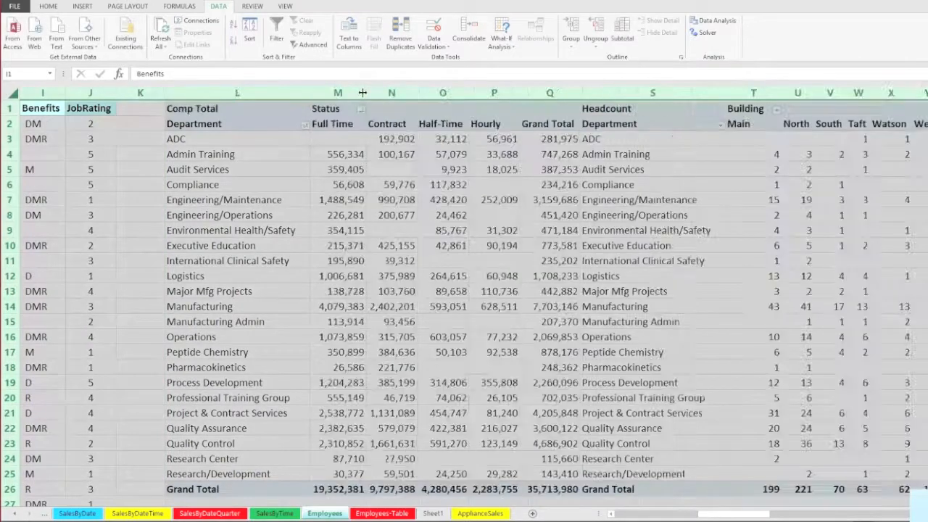
left_click(620, 171)
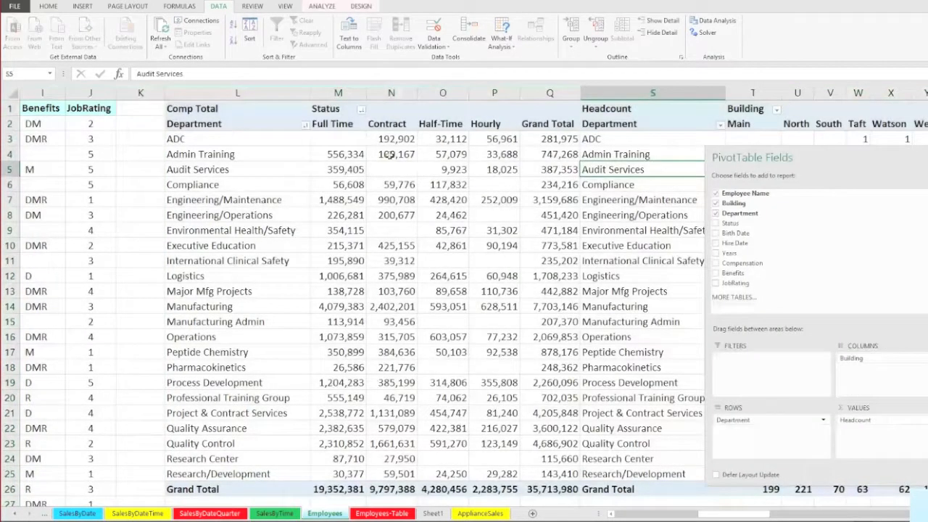
Step: Hide columns L through Q containing the Comp Total PivotTable
left_click_drag(265, 94, 545, 92)
right_click(545, 93)
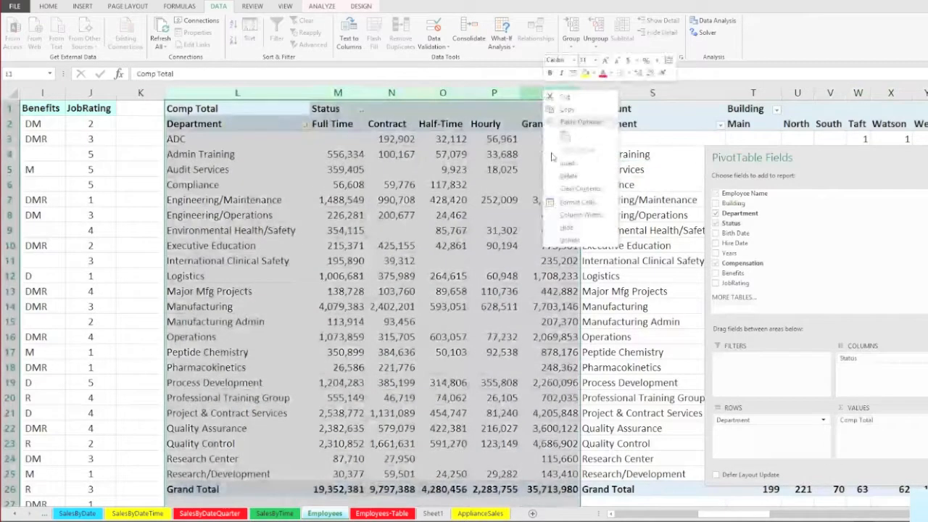
left_click(567, 228)
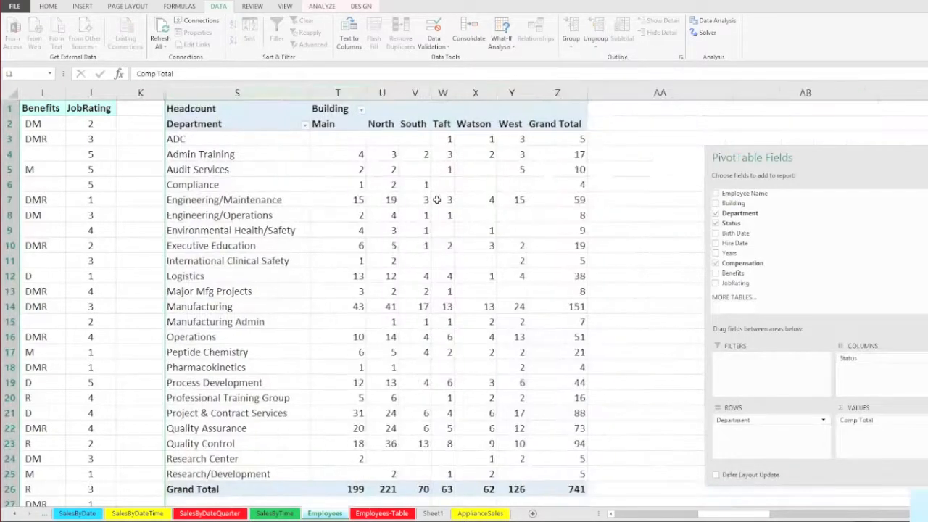
Step: Replace the Building field with Status in the columns area of the Headcount PivotTable
left_click(438, 199)
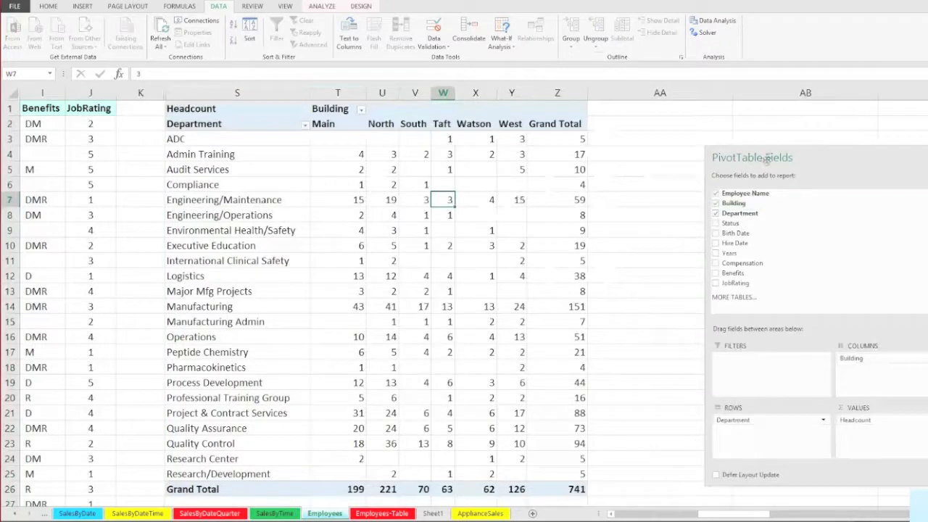
left_click_drag(765, 157, 690, 112)
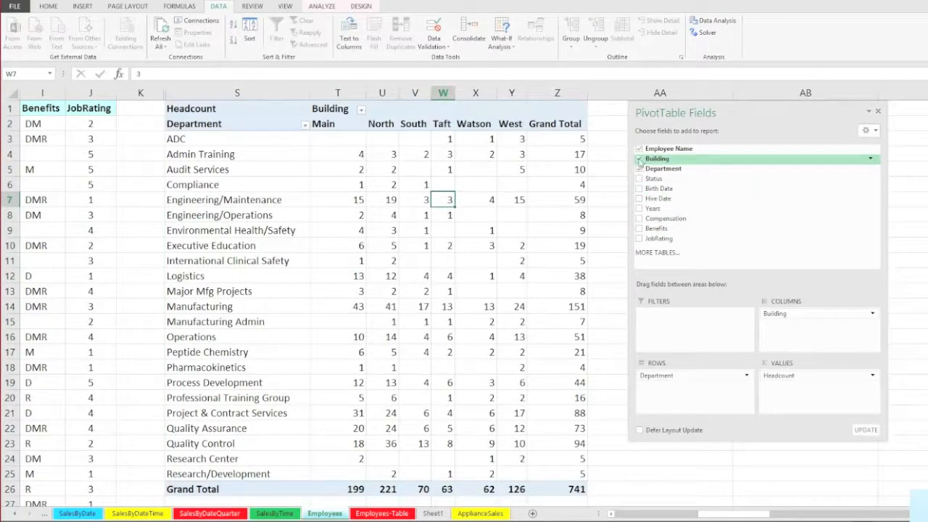
left_click(639, 159)
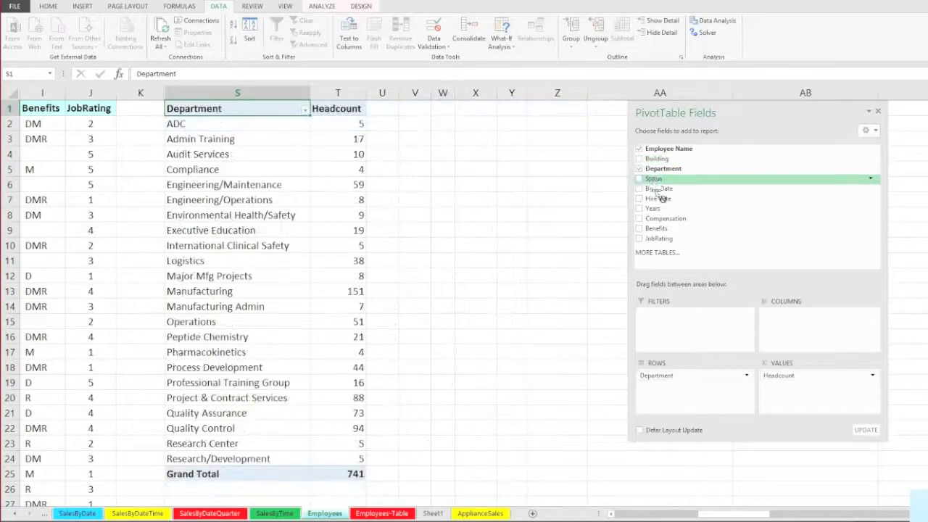
left_click_drag(768, 321, 770, 323)
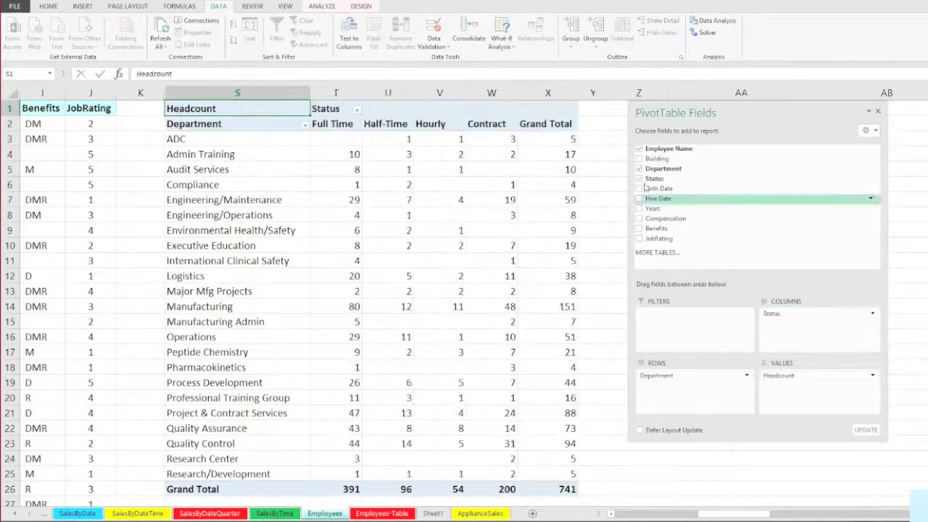
Step: Autofit columns T through X of the Headcount PivotTable
left_click_drag(547, 93, 339, 93)
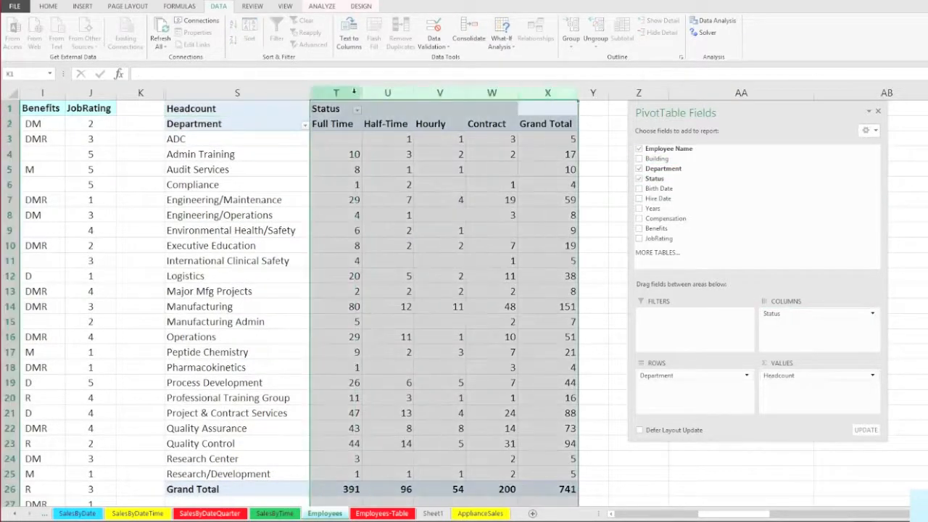
double_click(360, 92)
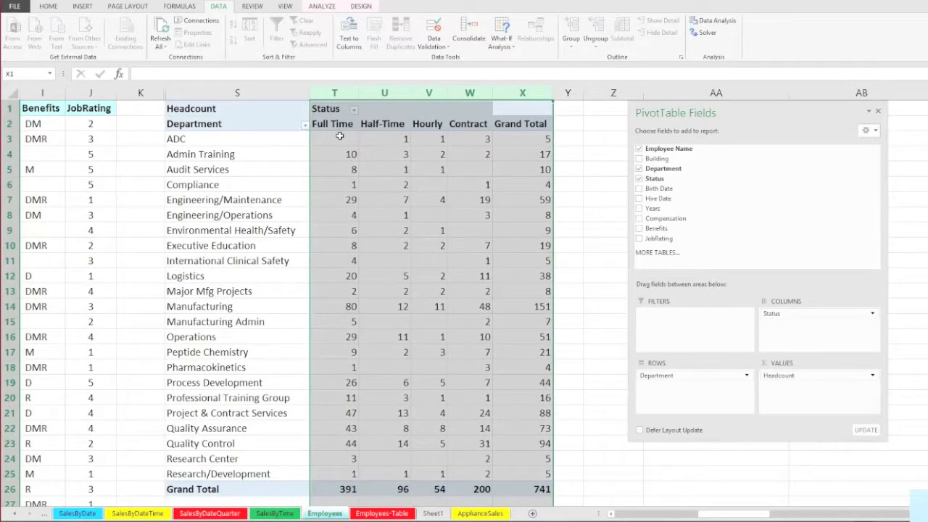
left_click(339, 135)
Step: Bring the employee source data in columns A through J into view, with the PivotTable Fields list clear of it
left_click_drag(759, 517, 660, 517)
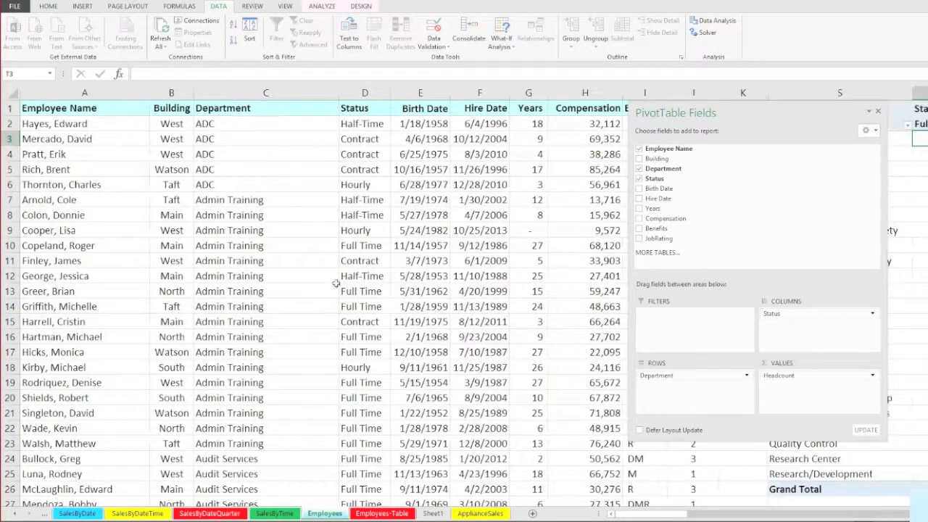
left_click_drag(665, 116, 842, 283)
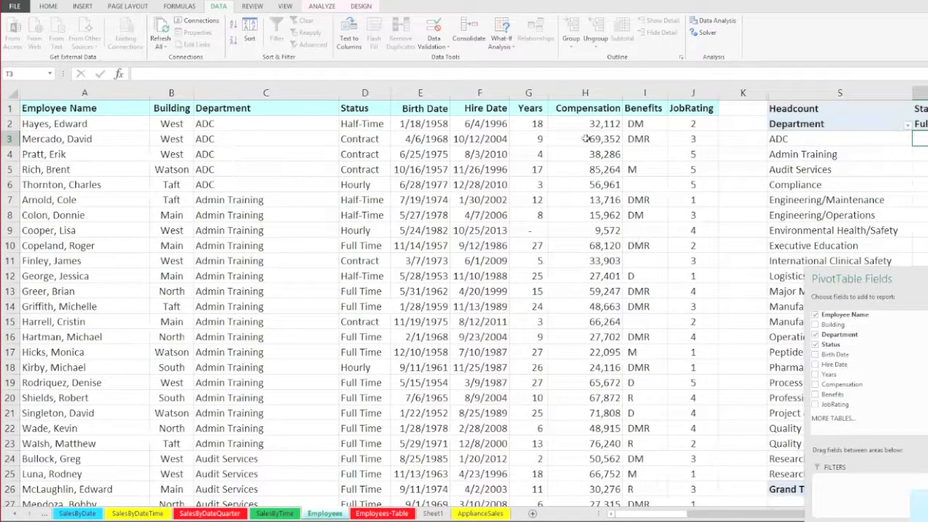
Step: Hide columns E through J of the employee source data, Birth Date through JobRating
left_click(427, 92)
left_click_drag(461, 91, 680, 89)
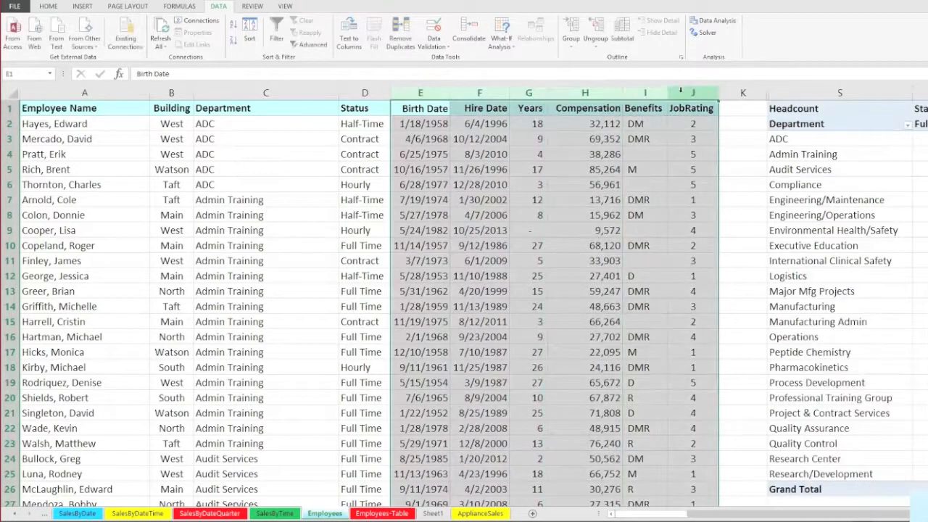
right_click(680, 89)
left_click(705, 228)
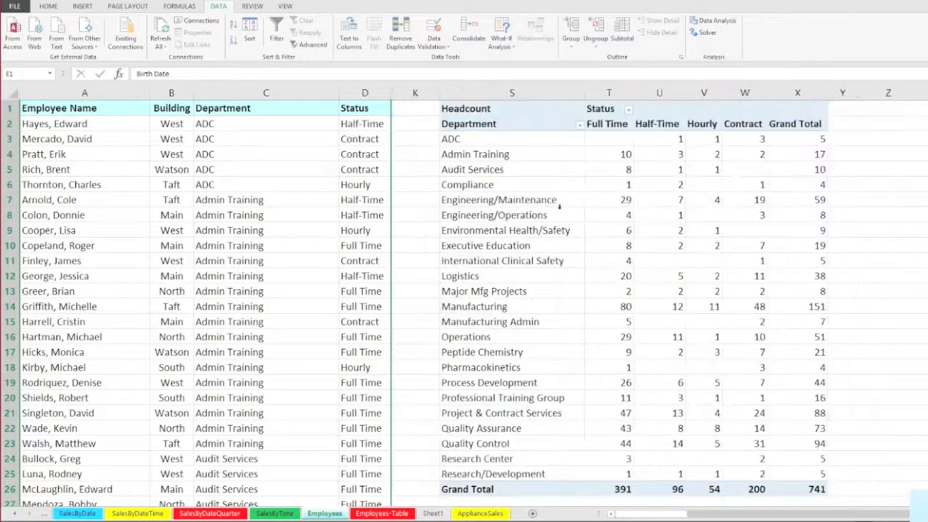
Step: Compare the source data in columns A through D with the department rows of the Headcount PivotTable
left_click(149, 92)
left_click_drag(149, 93, 366, 92)
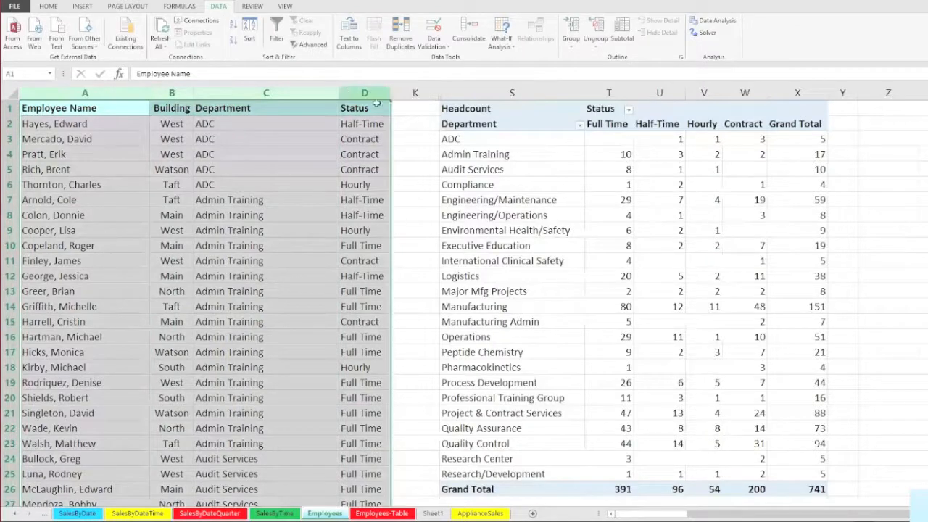
left_click(556, 139)
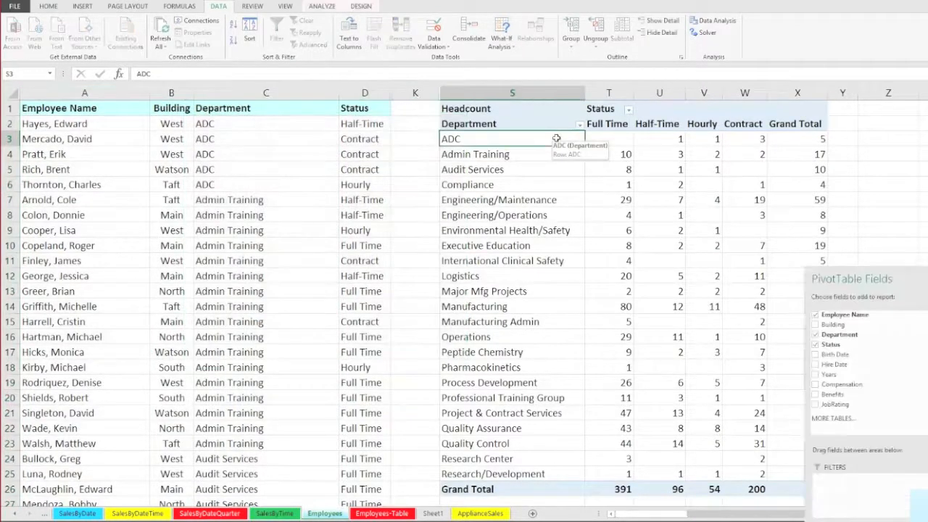
left_click(227, 138)
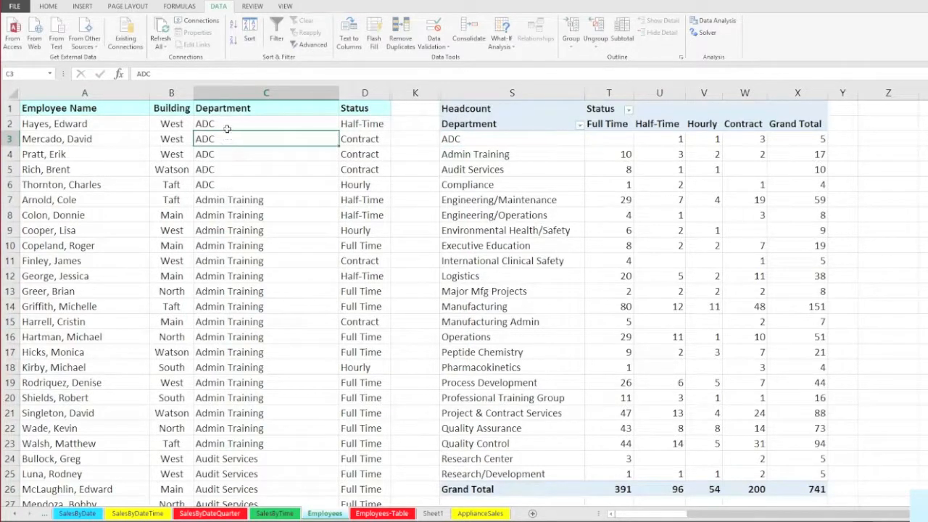
left_click(547, 154)
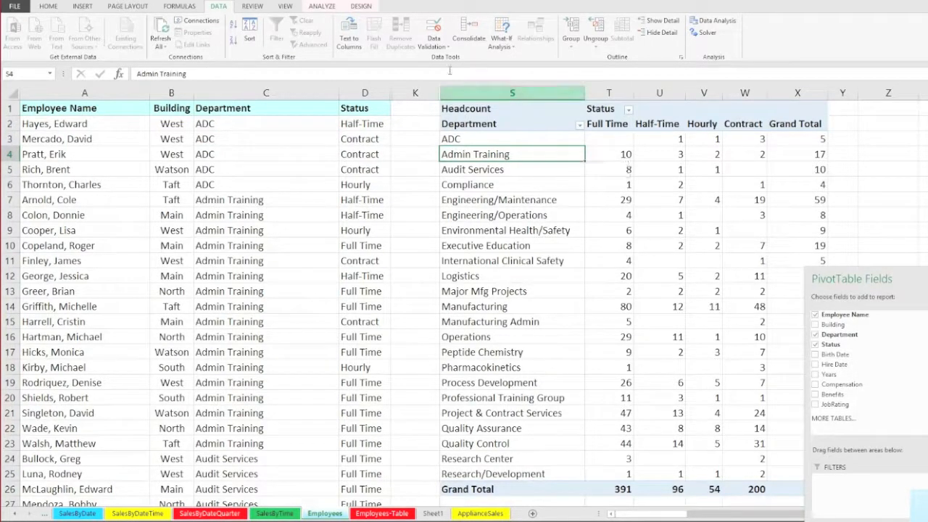
left_click(213, 141)
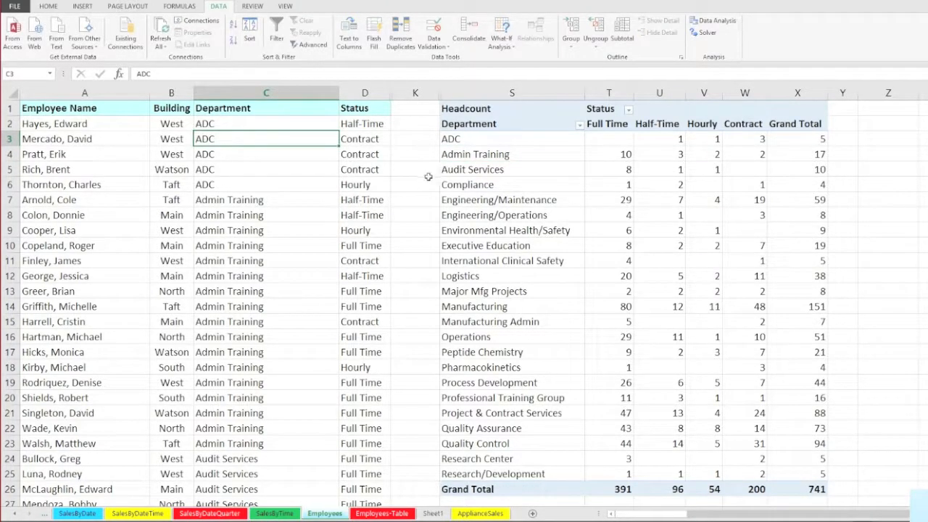
Step: Set the Status of the two ADC employees in cells D3:D4 to Full Time
left_click_drag(356, 138, 355, 154)
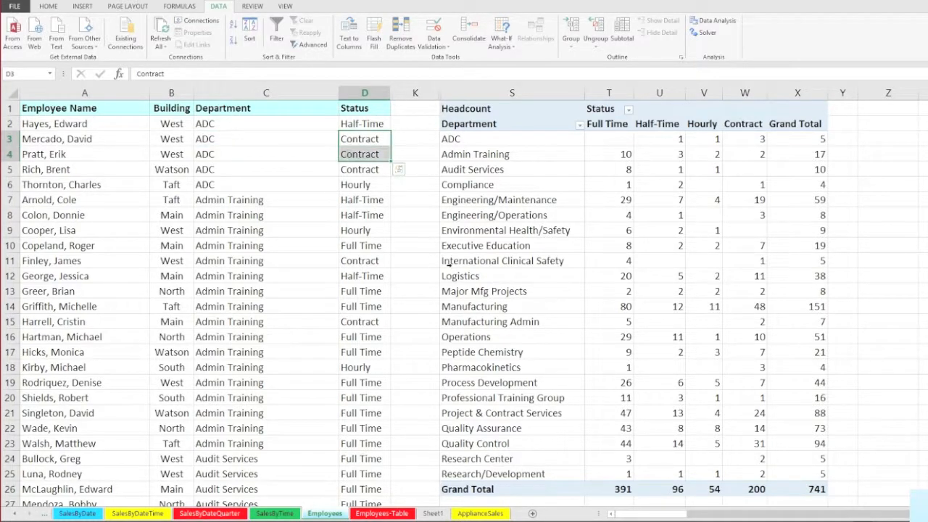
type("Full Time")
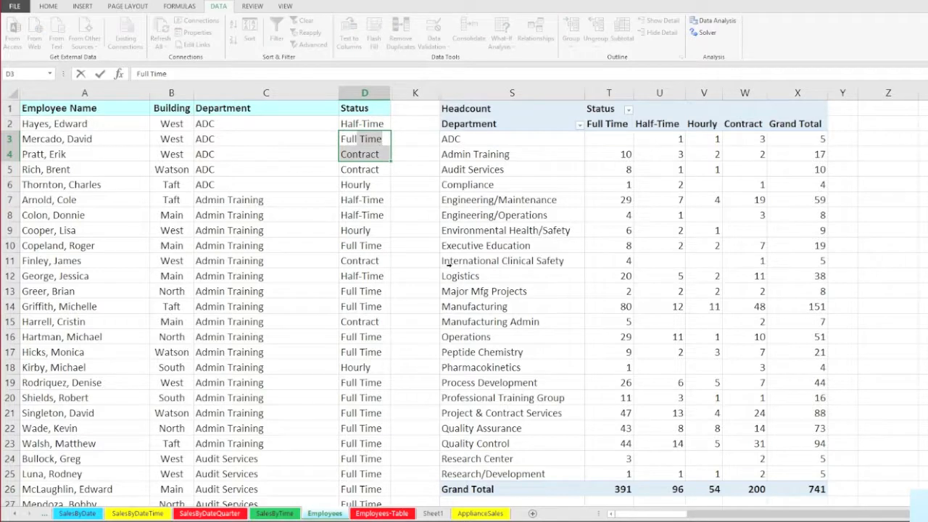
key("ctrl+Return")
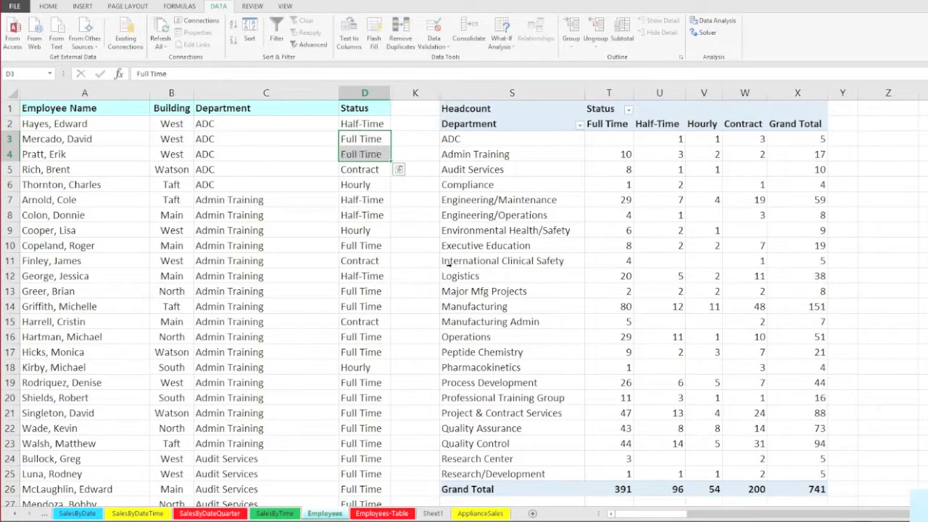
Step: Check the ADC row's Full Time and Contract counts in the Headcount PivotTable against the edited Status entries
left_click(367, 141)
left_click_drag(367, 147, 368, 155)
left_click(480, 140)
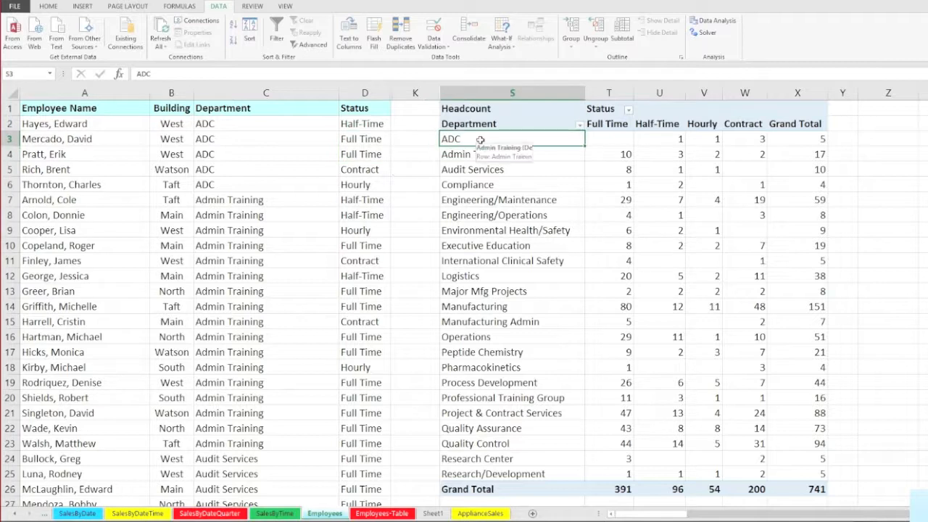
left_click(593, 140)
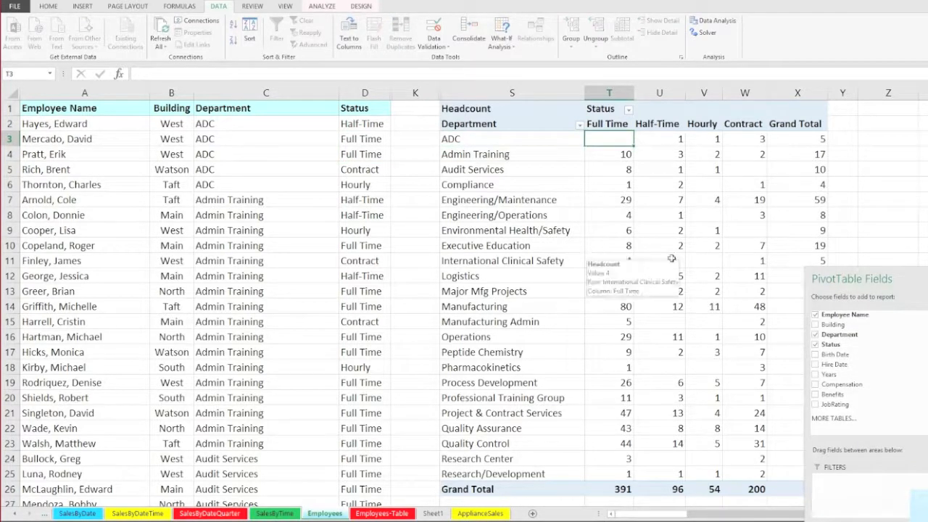
left_click(757, 139)
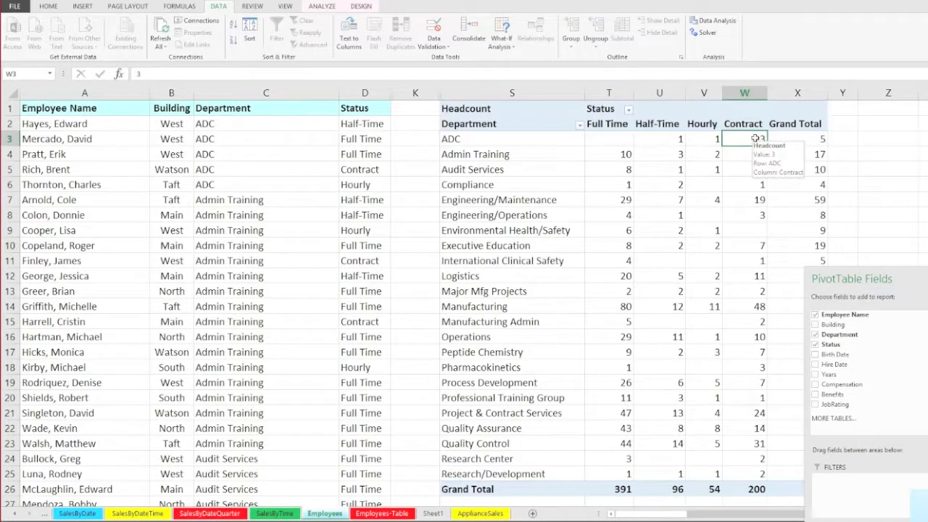
left_click(361, 168)
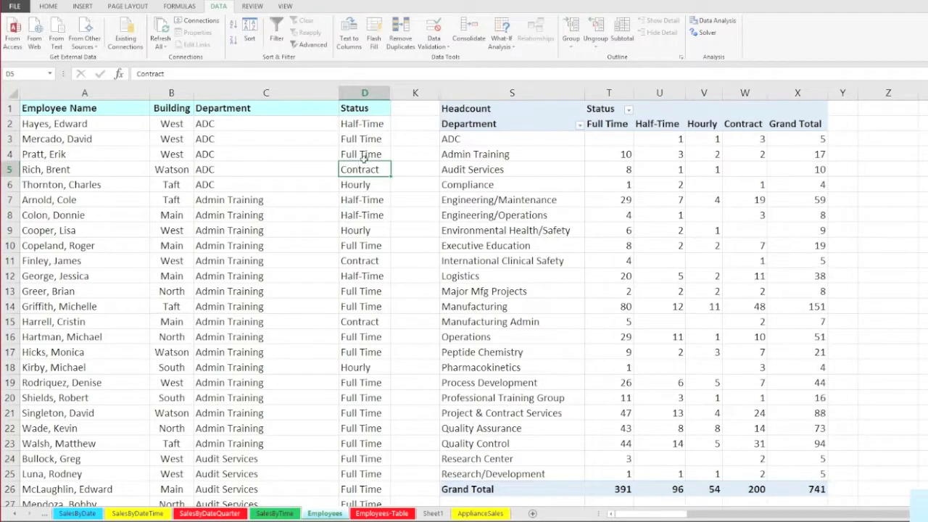
left_click(476, 137)
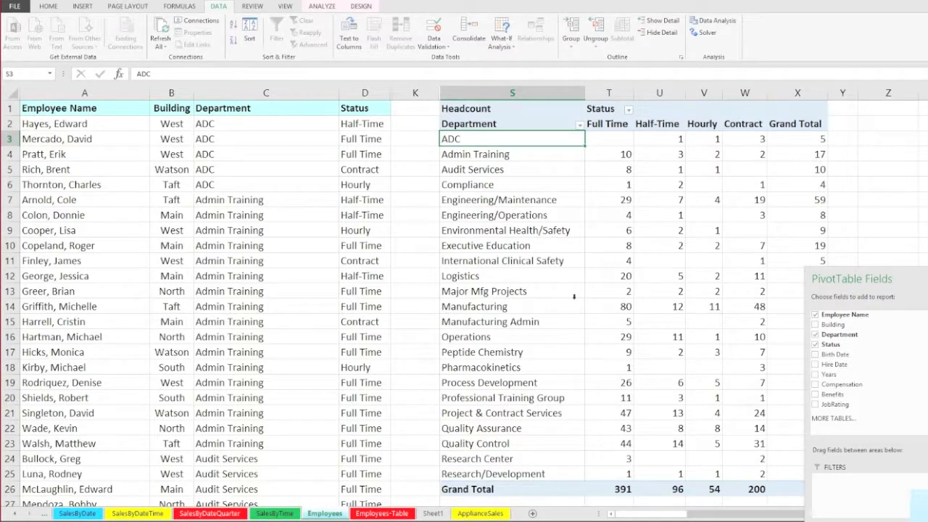
left_click(614, 139)
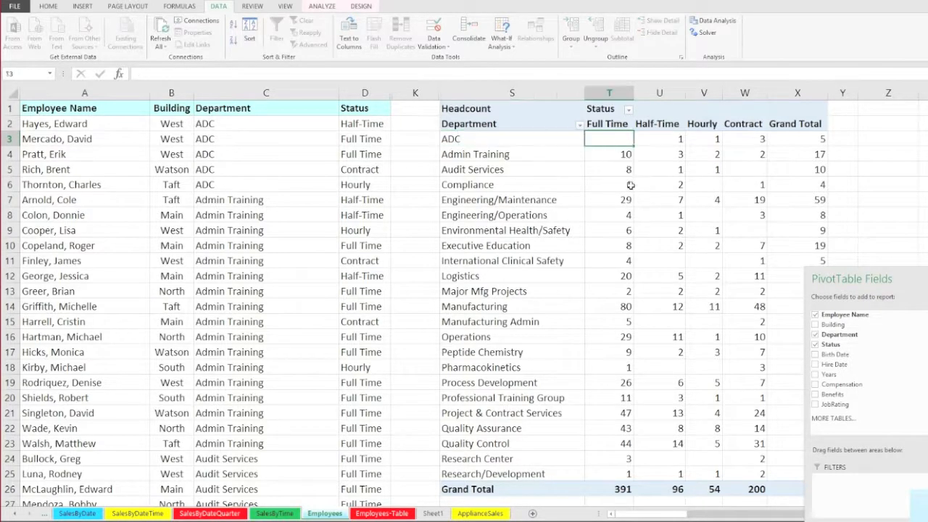
left_click(751, 139)
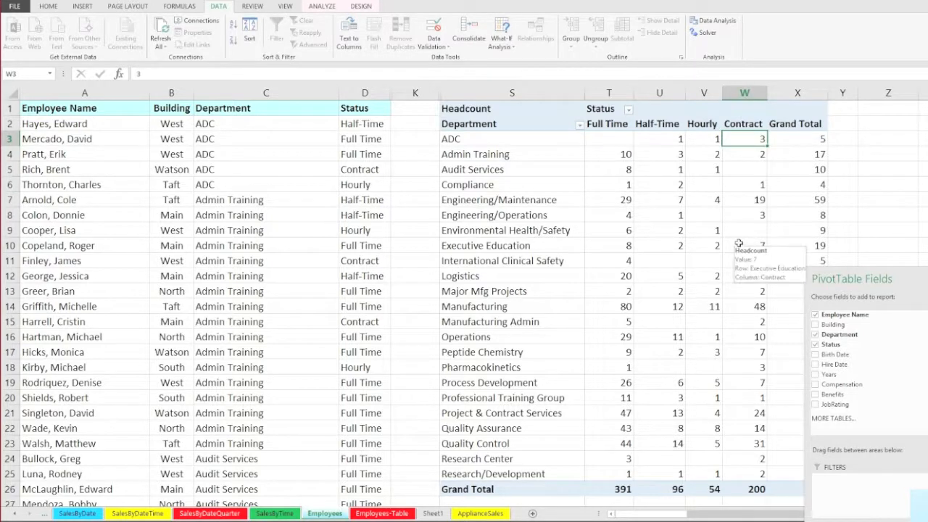
Step: Refresh the Headcount PivotTable and check the Full Time and Contract counts for ADC
left_click(536, 171)
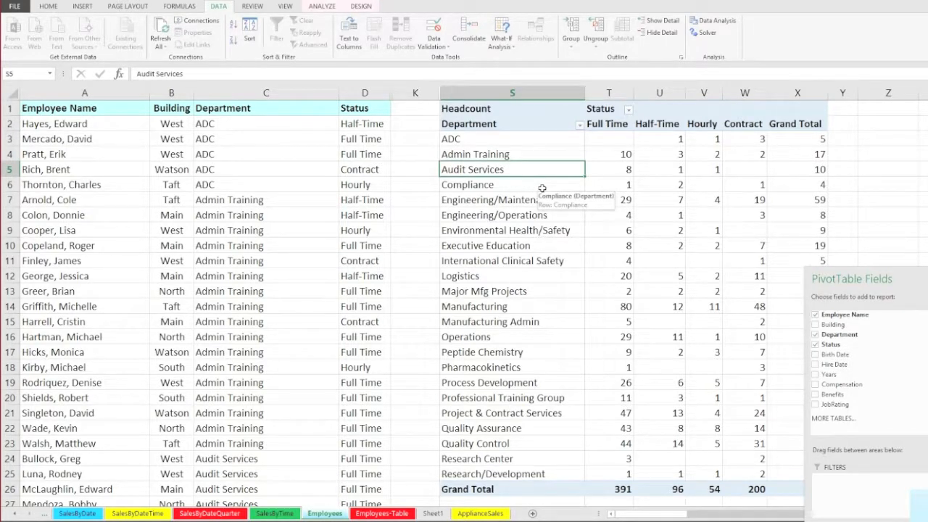
key("alt+F5")
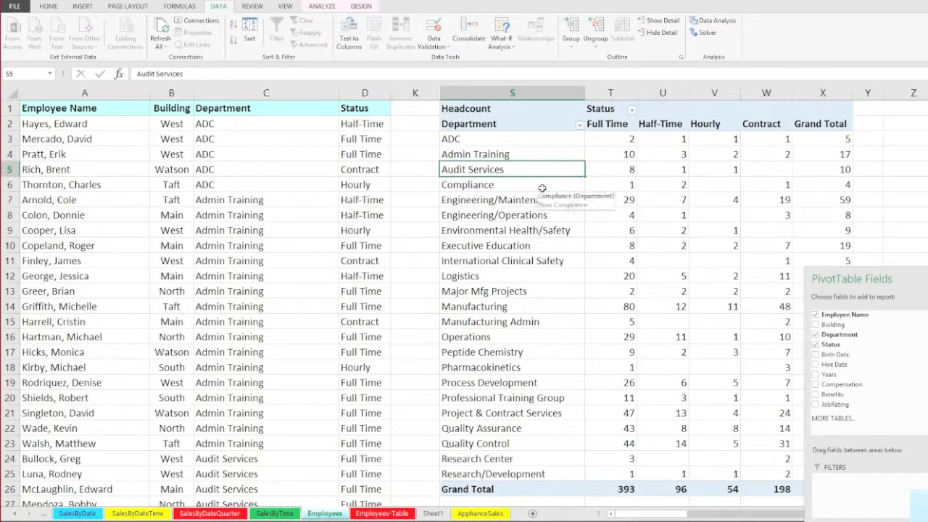
left_click(612, 138)
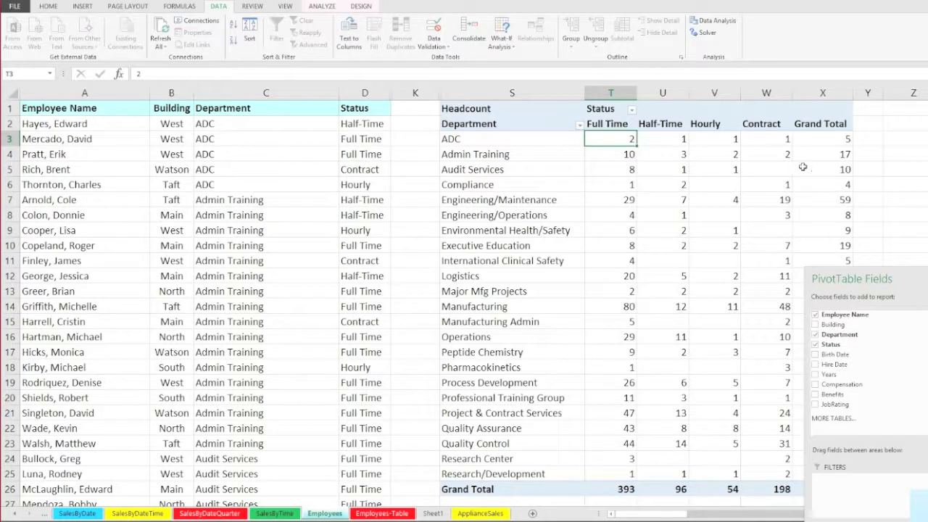
left_click(771, 140)
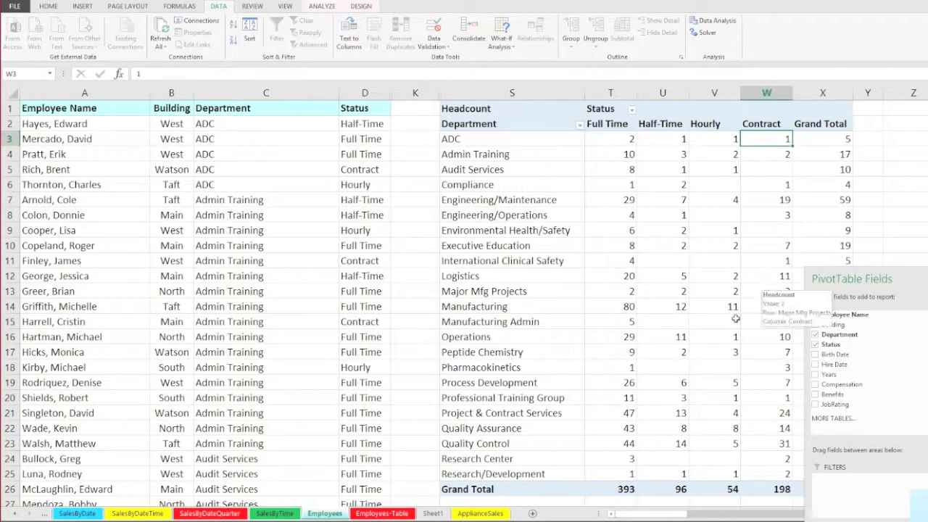
mouse_move(606, 374)
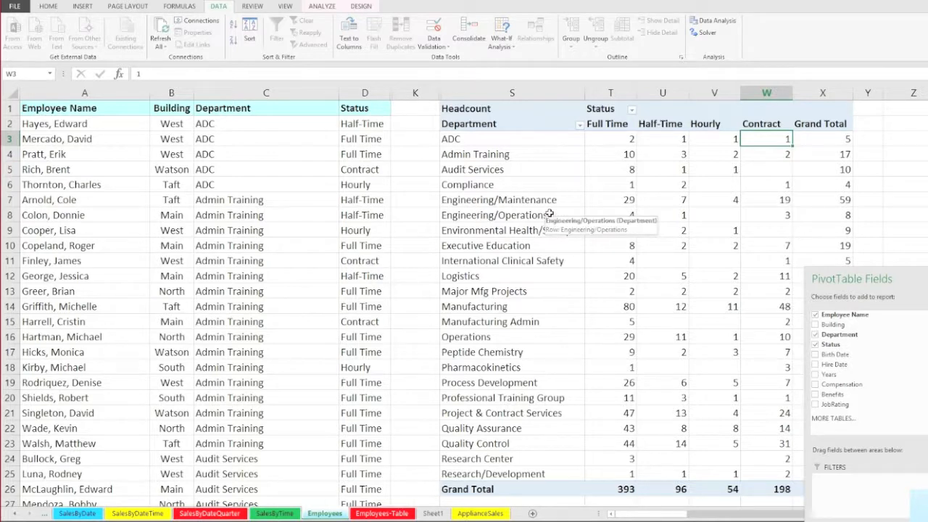
Step: Move the PivotTable Fields list clear of the Headcount PivotTable and bring columns S through X fully into view
left_click(510, 201)
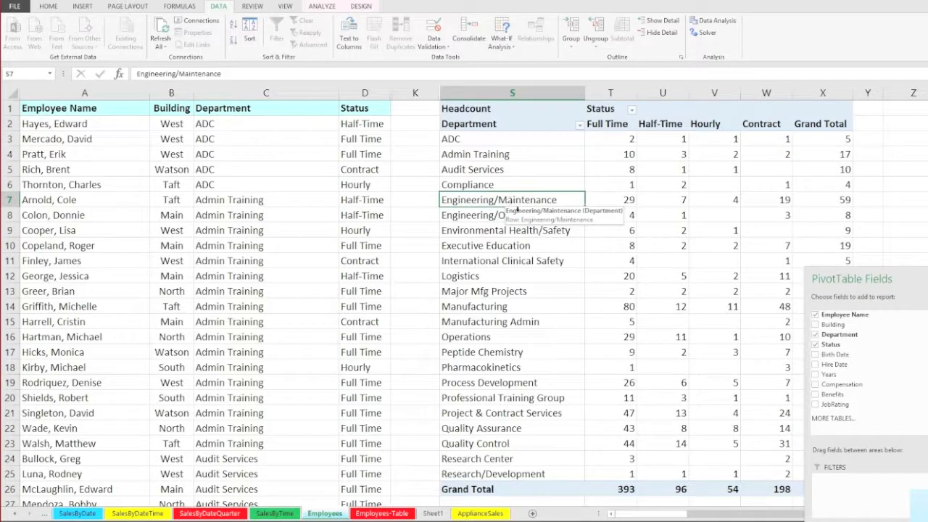
left_click_drag(896, 279, 927, 279)
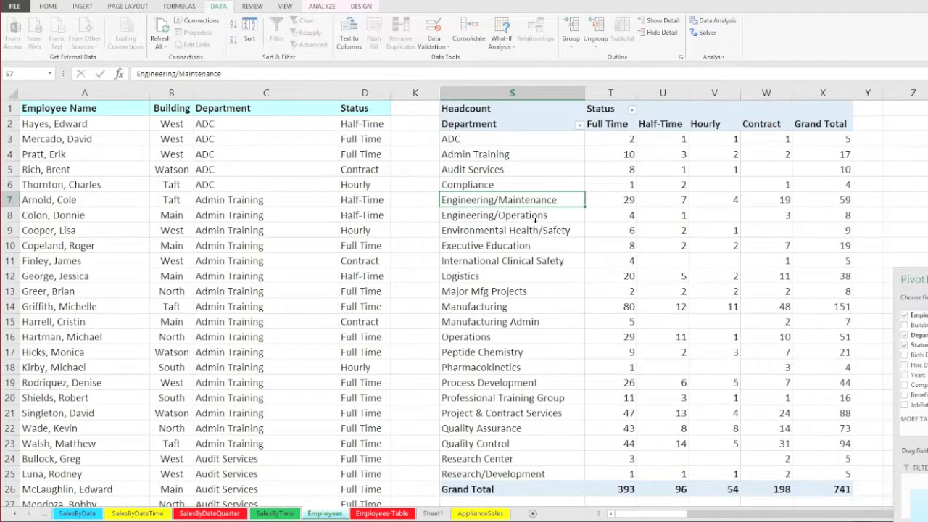
left_click(535, 220)
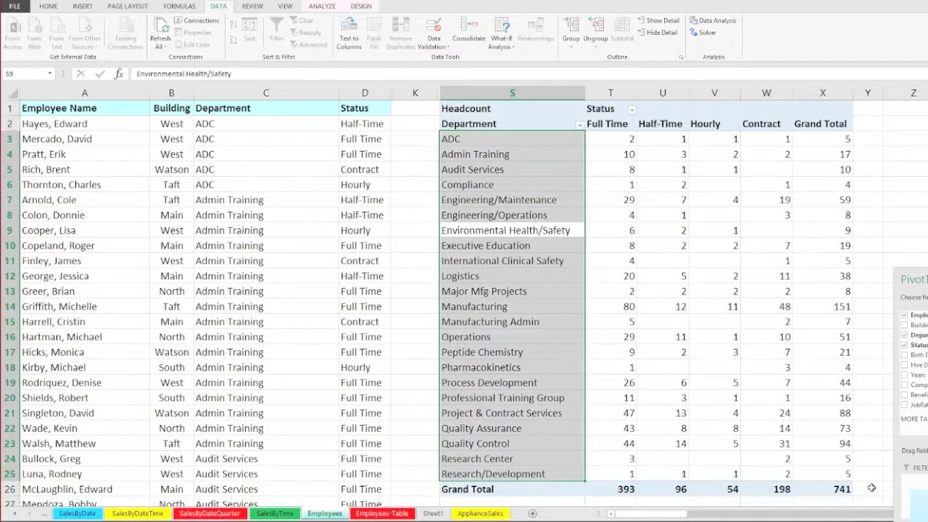
left_click_drag(915, 280, 915, 107)
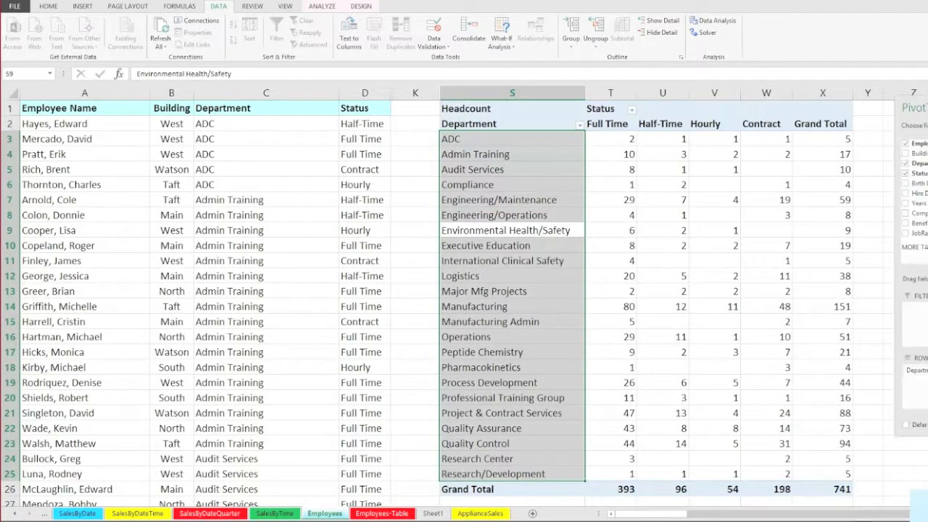
scroll(464, 290, "right", 3)
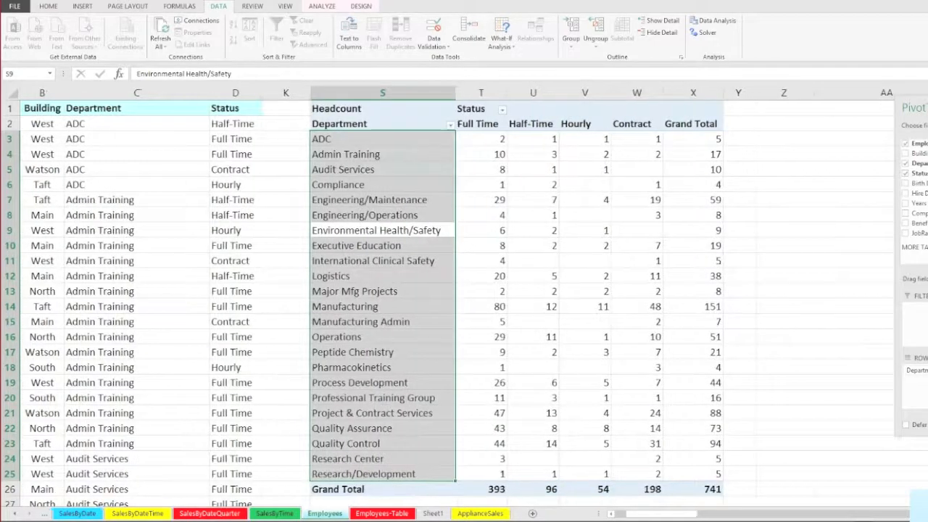
scroll(435, 290, "right", 3)
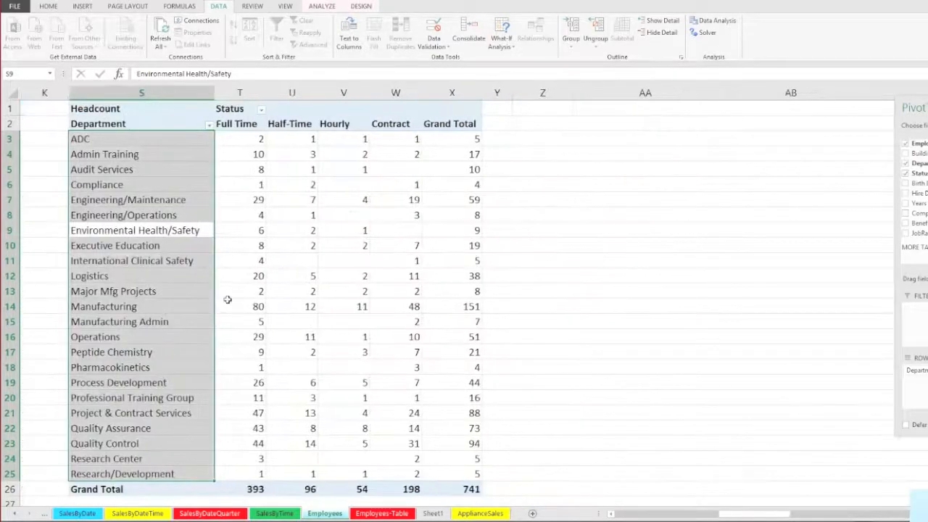
Step: Drill down into the Contract count for Engineering/Maintenance to list its employee records on a new sheet
left_click(229, 303)
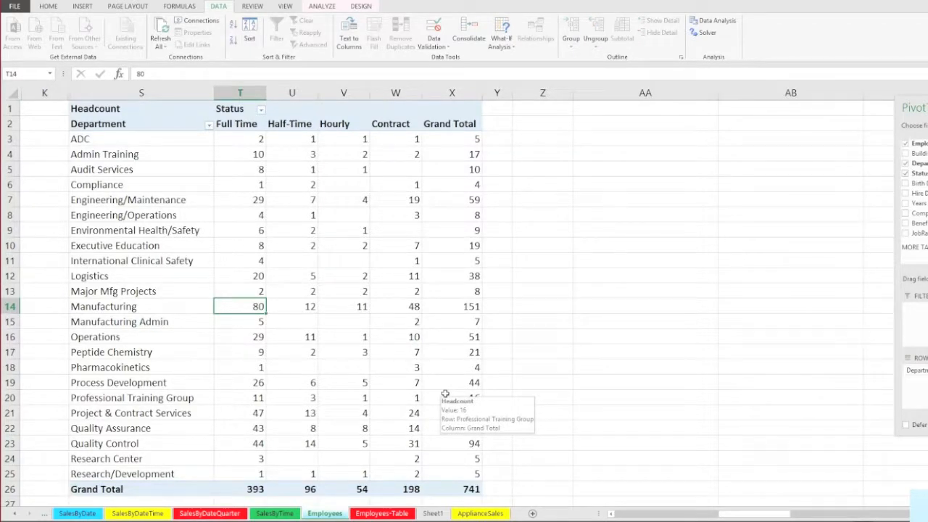
left_click(548, 317)
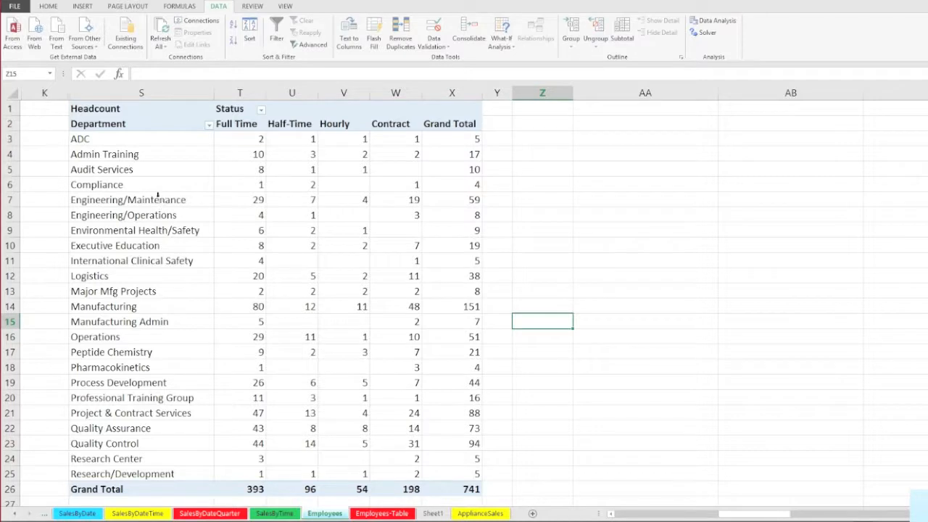
left_click(389, 202)
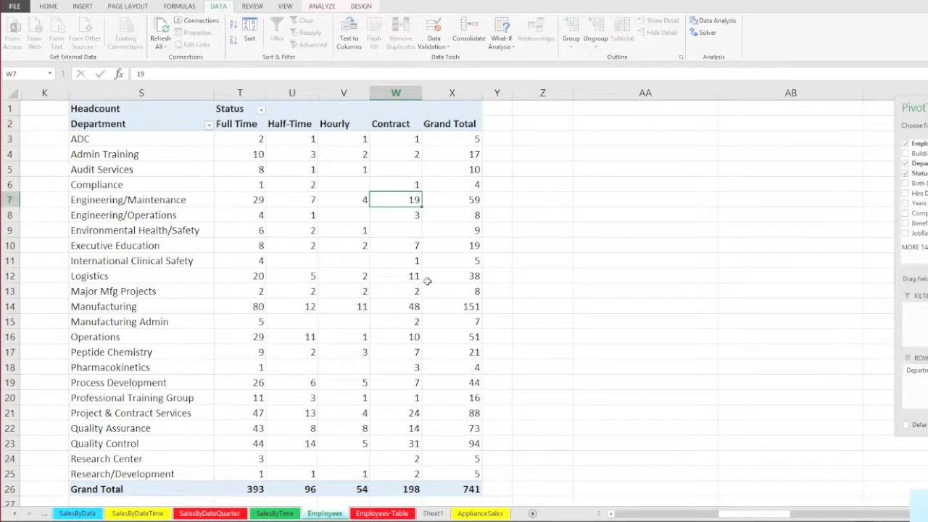
mouse_move(389, 200)
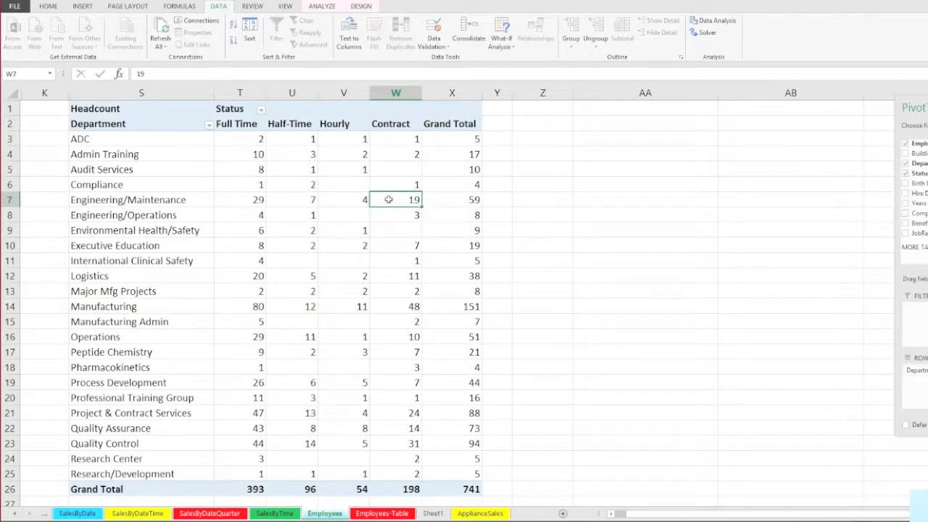
double_click(388, 199)
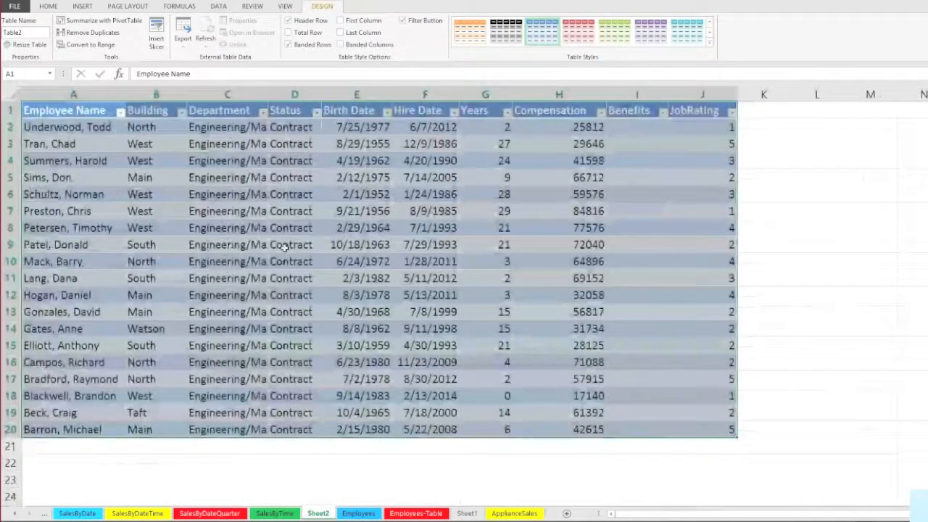
left_click(280, 247)
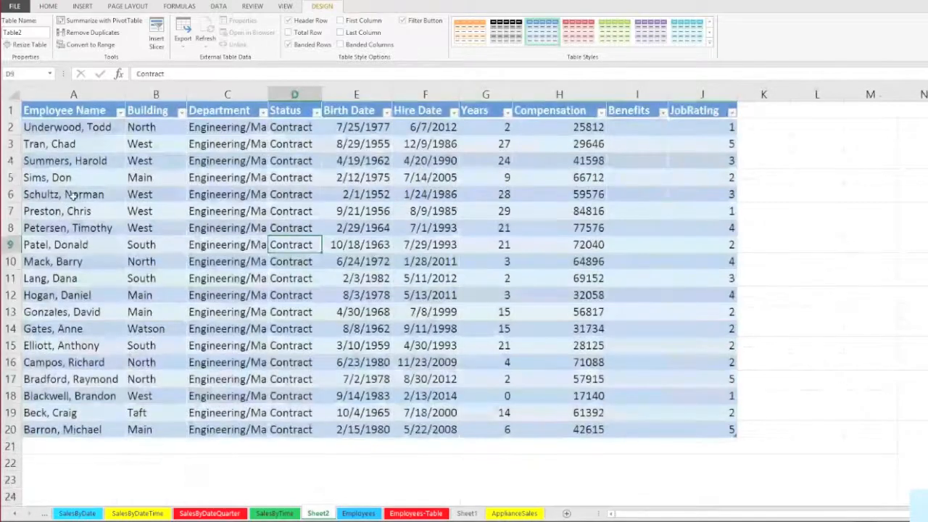
left_click(75, 196)
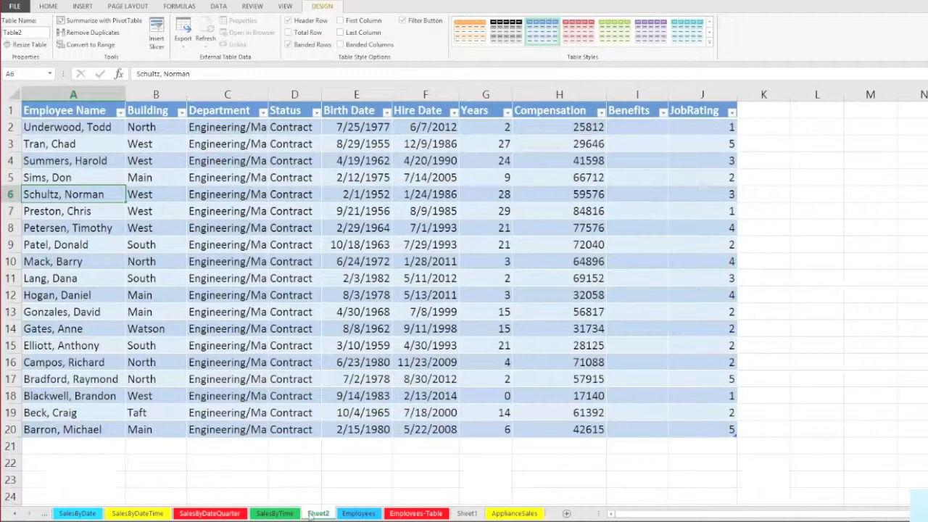
Step: Return to the Employees sheet and look over the count cells of the Headcount PivotTable
left_click(359, 513)
left_click_drag(248, 138, 449, 488)
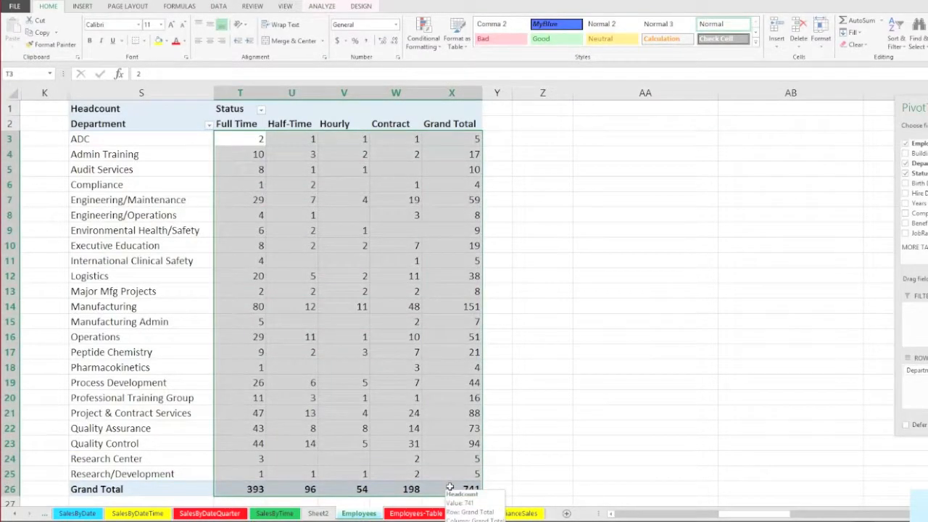
left_click(386, 198)
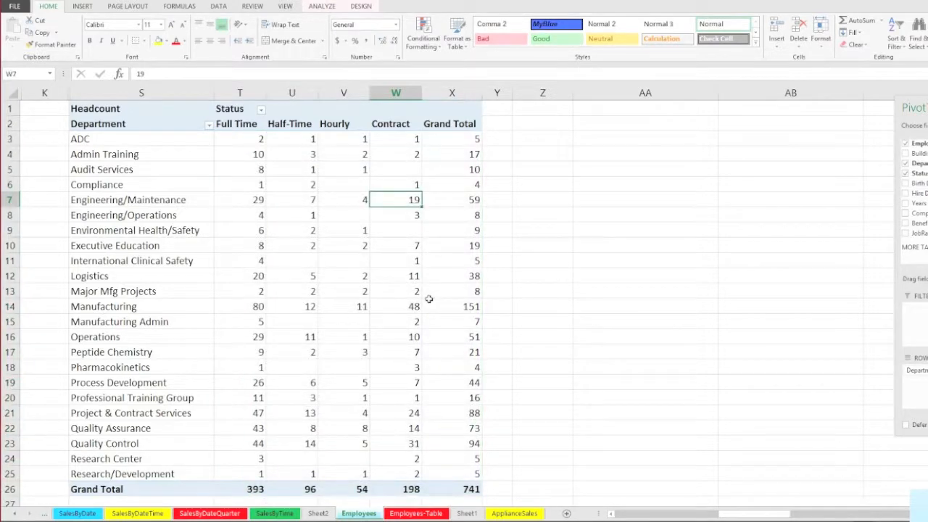
left_click(299, 207)
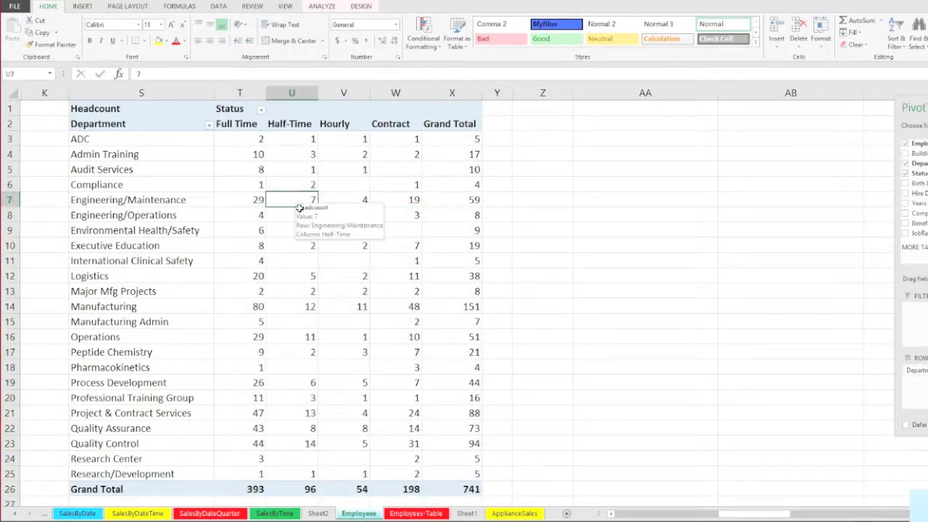
left_click(440, 275)
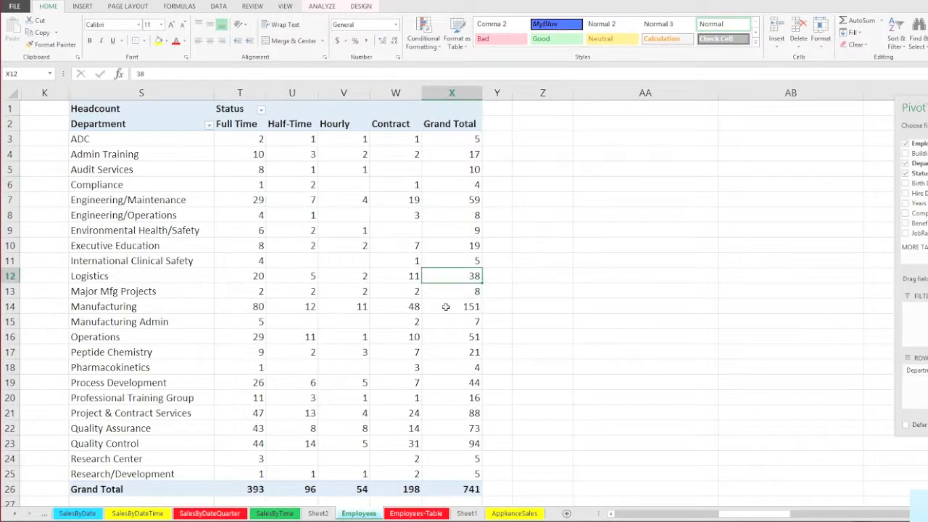
Step: Compare the Engineering/Maintenance Contract headcount and the grand total in the PivotTable with the employee records on Sheet2
left_click(446, 307)
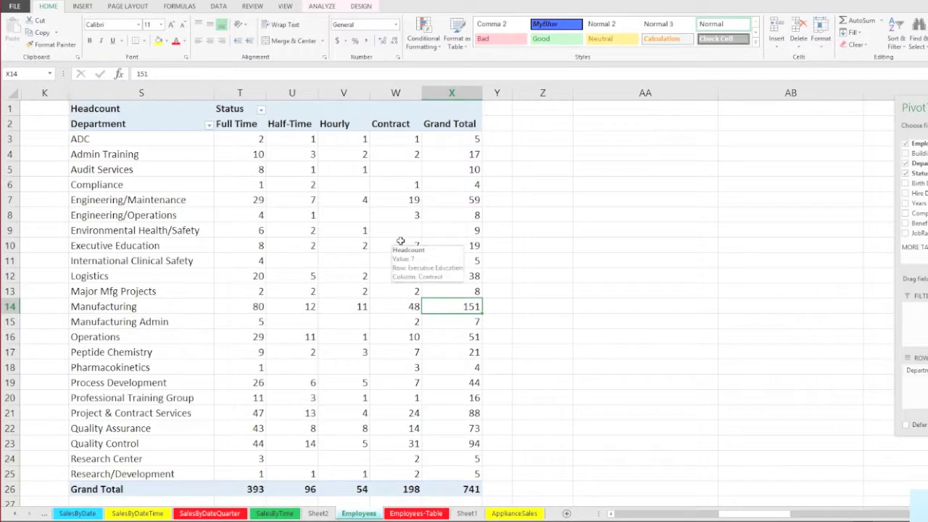
left_click(404, 202)
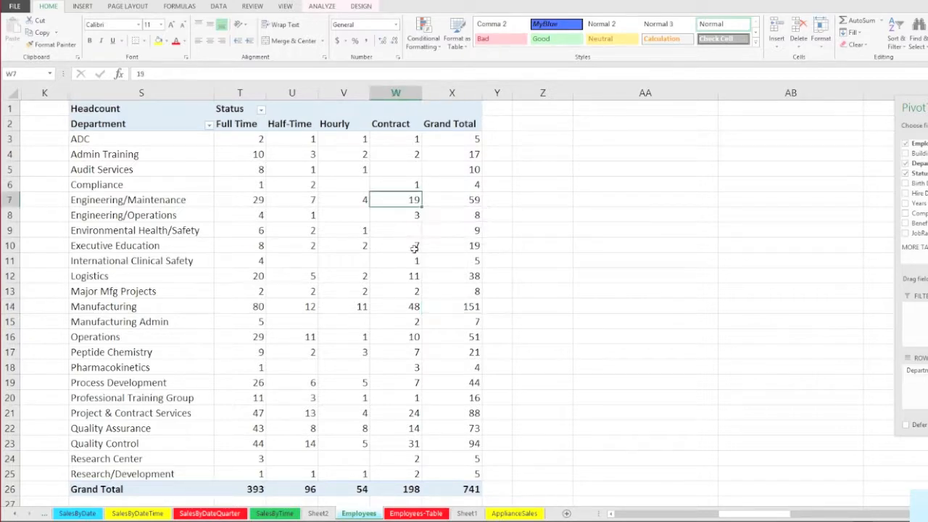
left_click(326, 514)
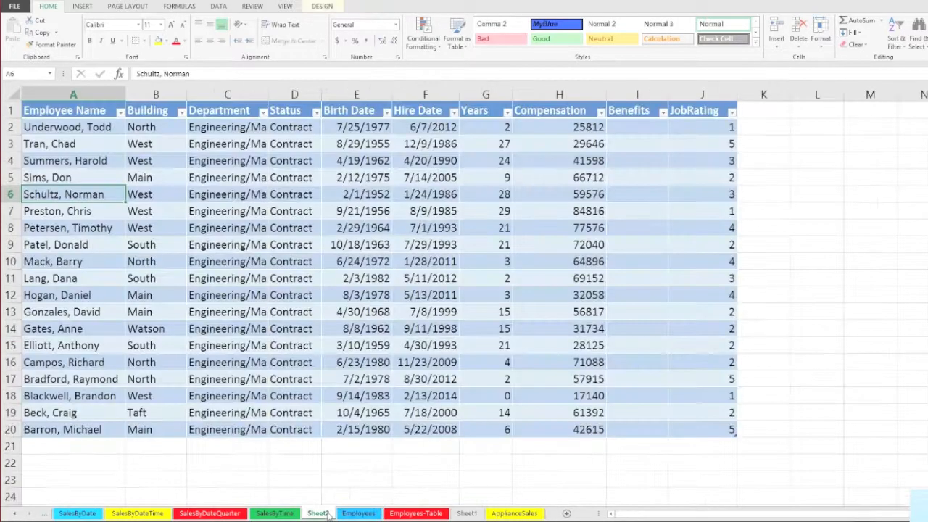
left_click(298, 329)
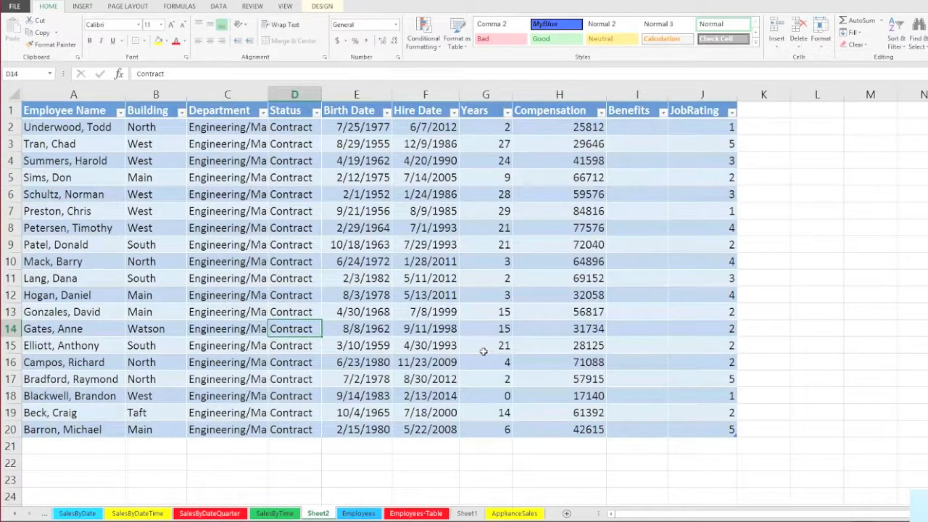
left_click(359, 513)
left_click(448, 487)
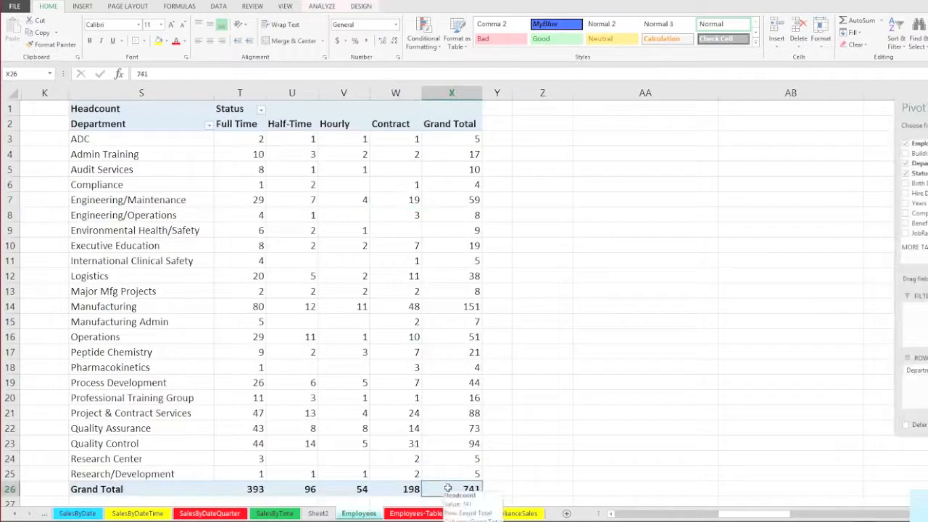
scroll(660, 348, "down", 3)
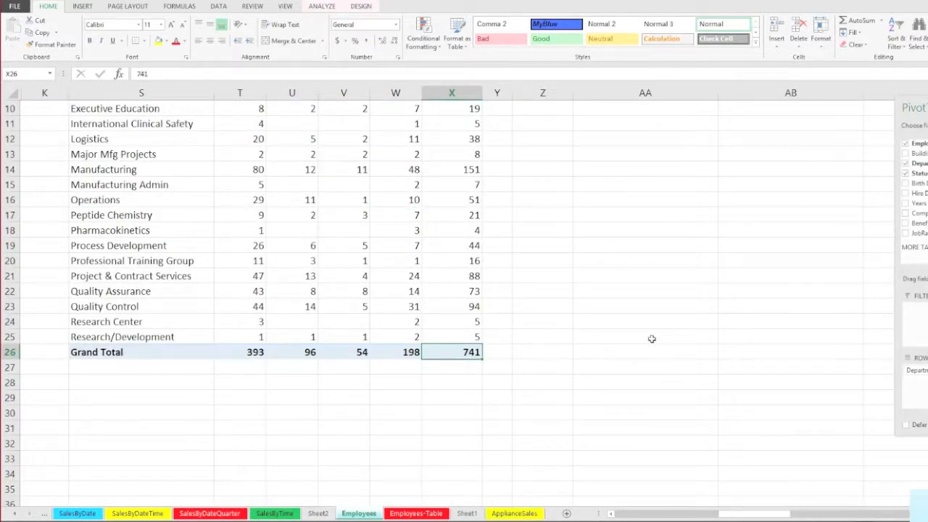
scroll(652, 339, "up", 3)
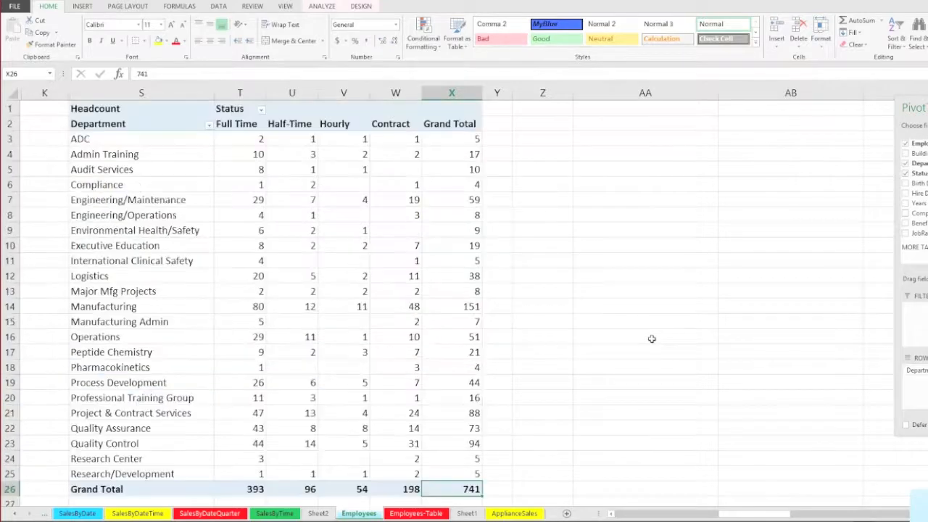
Step: Examine the Engineering/Maintenance contract employees' detail records on Sheet2, including birth dates, against the headcount PivotTable on the Employees sheet
left_click(319, 514)
left_click(355, 377)
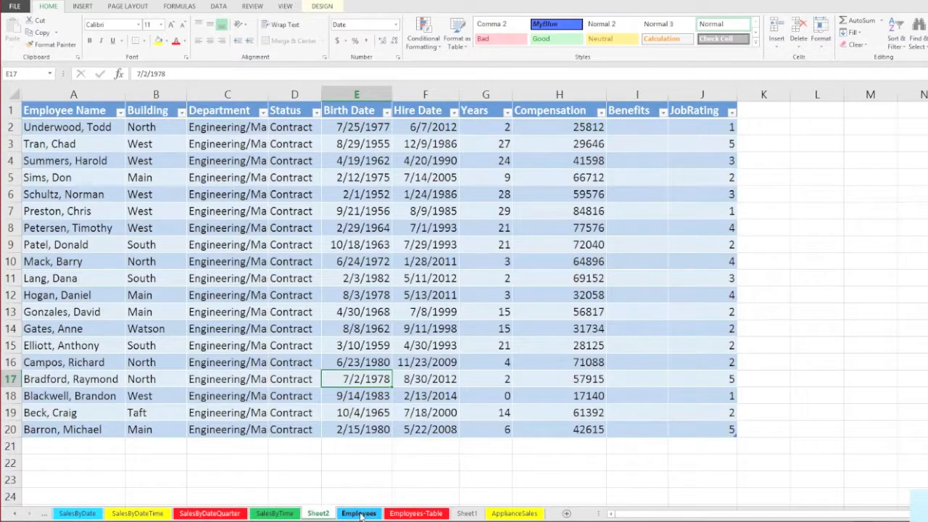
left_click(387, 345)
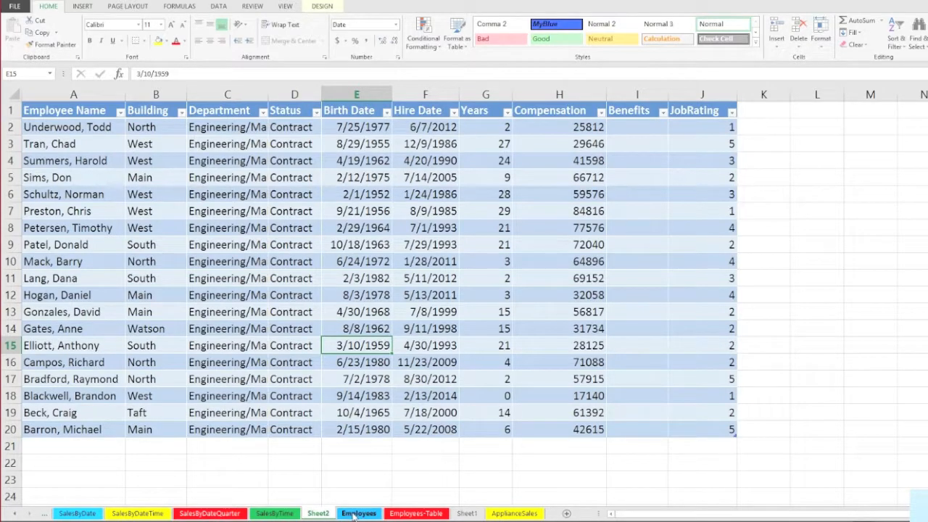
left_click(355, 514)
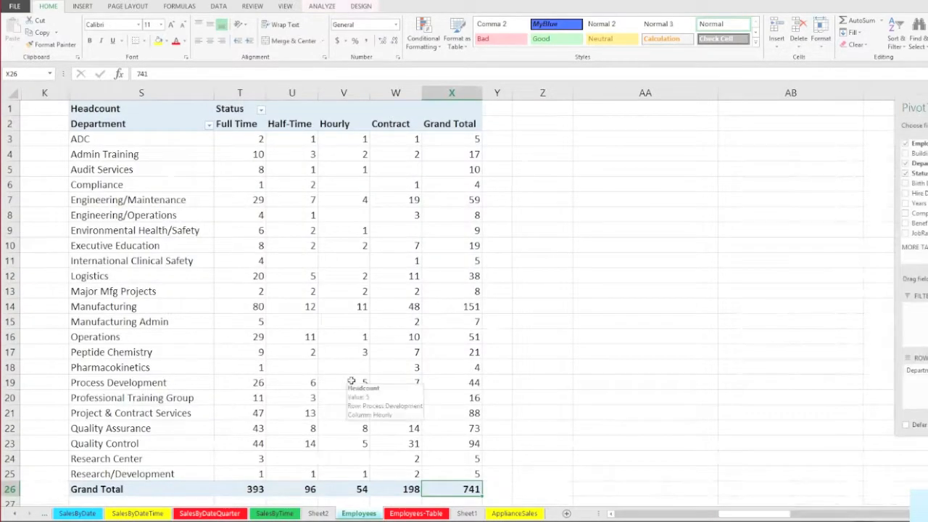
left_click(289, 215)
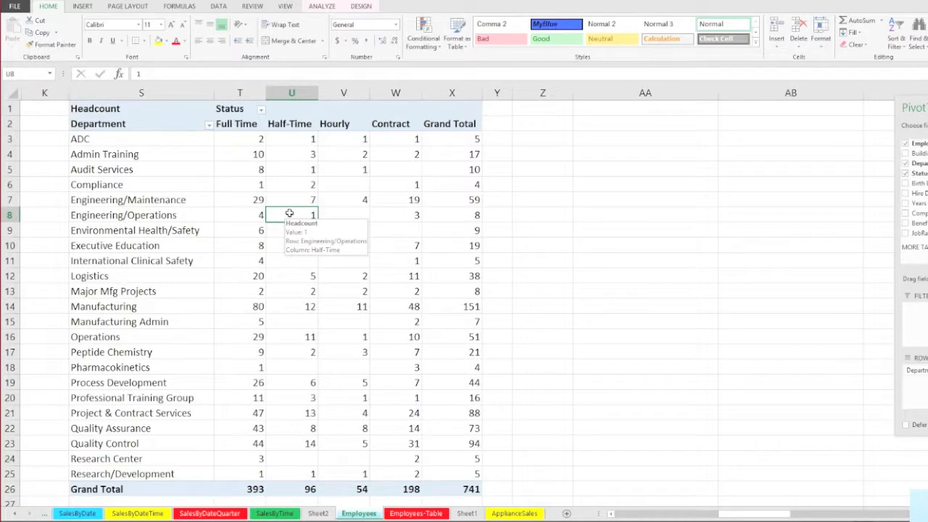
left_click(318, 513)
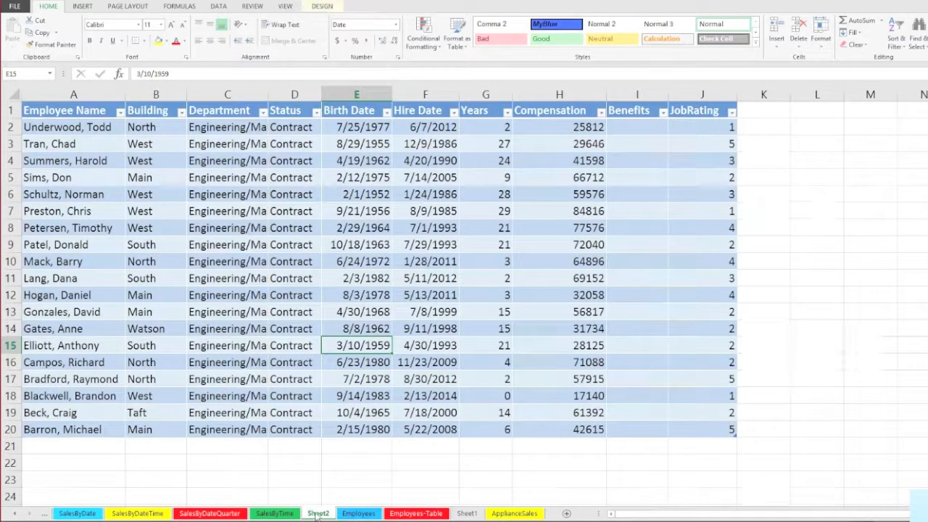
left_click(358, 513)
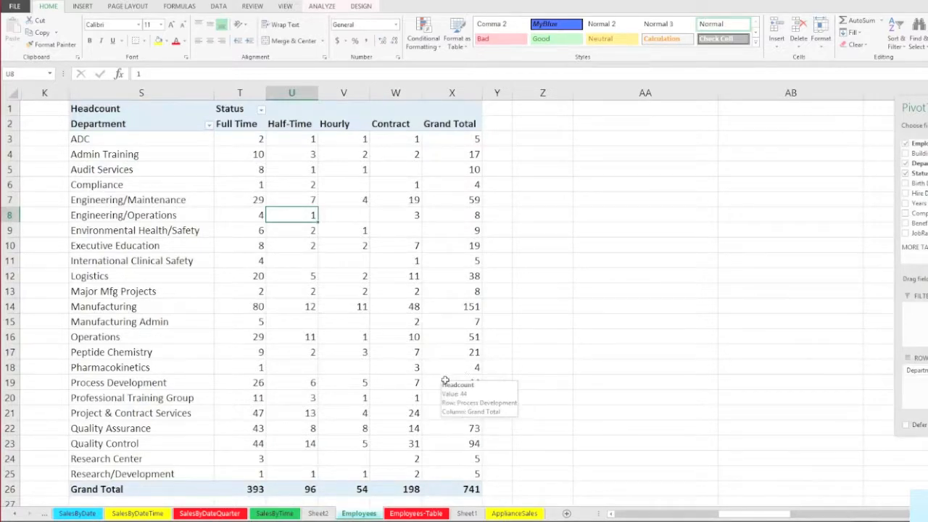
left_click(319, 515)
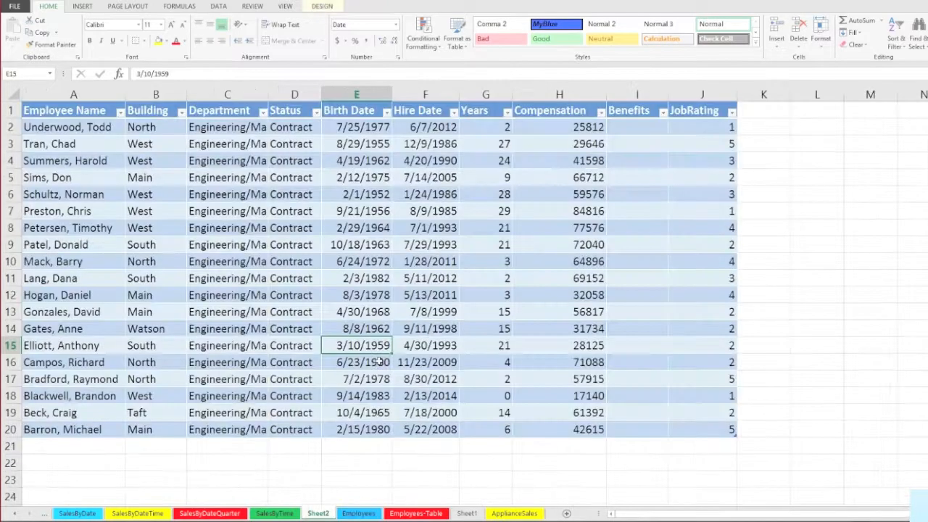
left_click(371, 262)
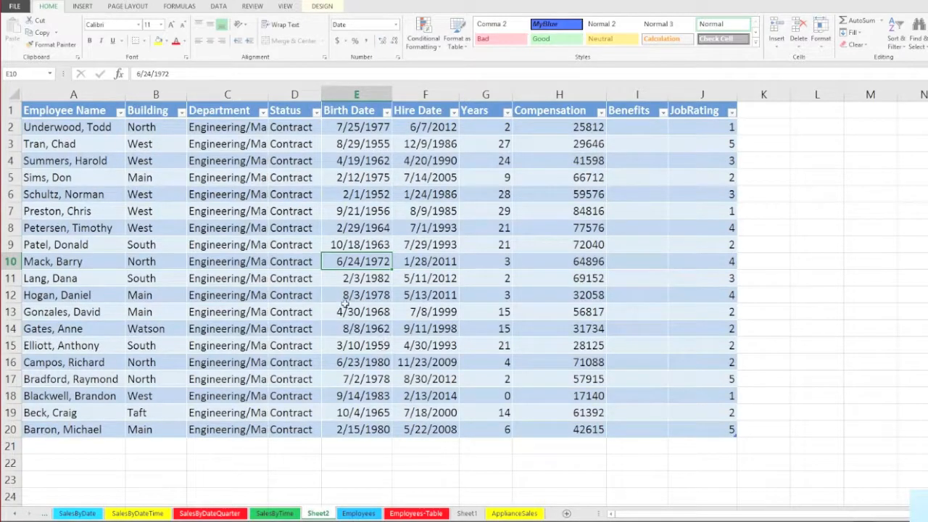
left_click(375, 308)
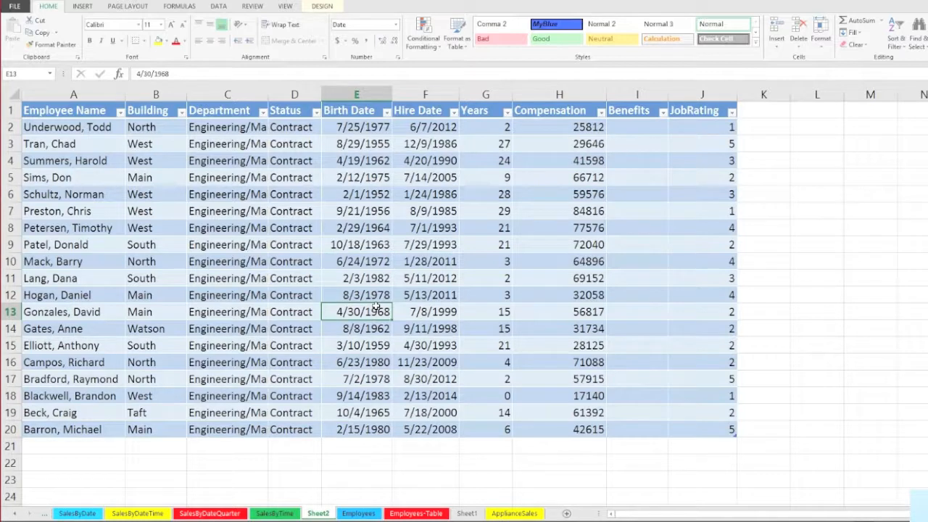
left_click(370, 279)
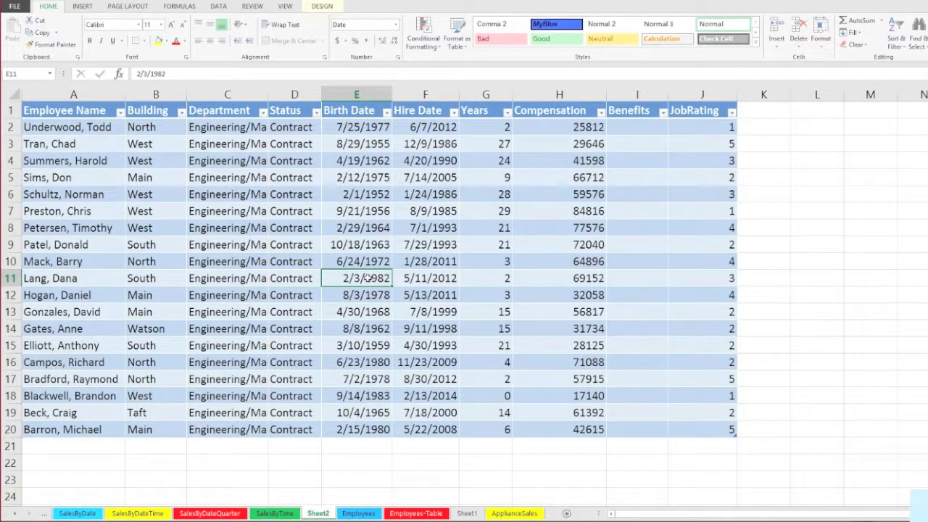
left_click(358, 513)
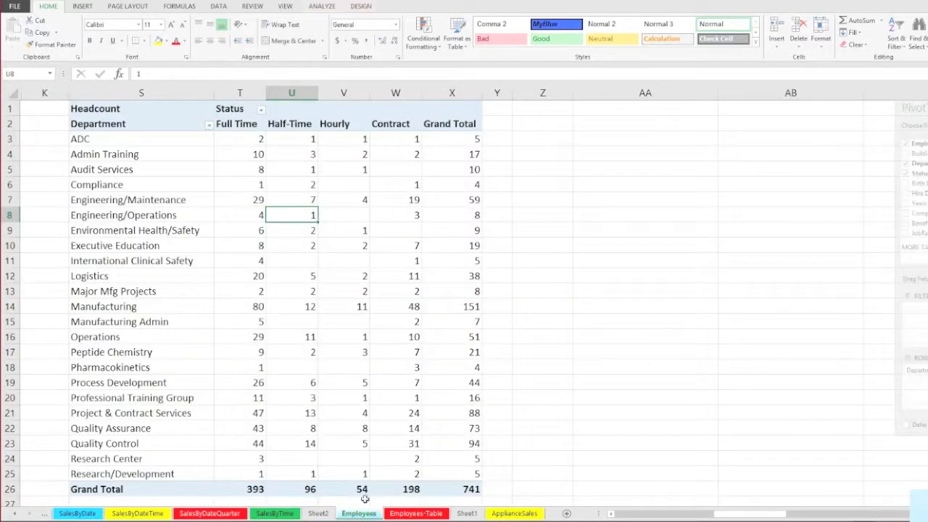
Step: Drill down into the Quality Control Contract headcount to list its employee records on a new sheet
left_click(347, 317)
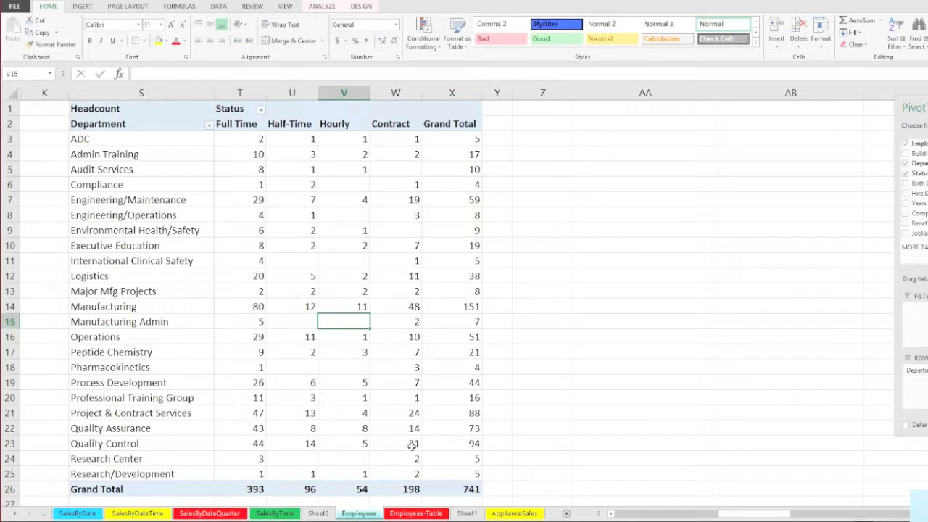
left_click(395, 441)
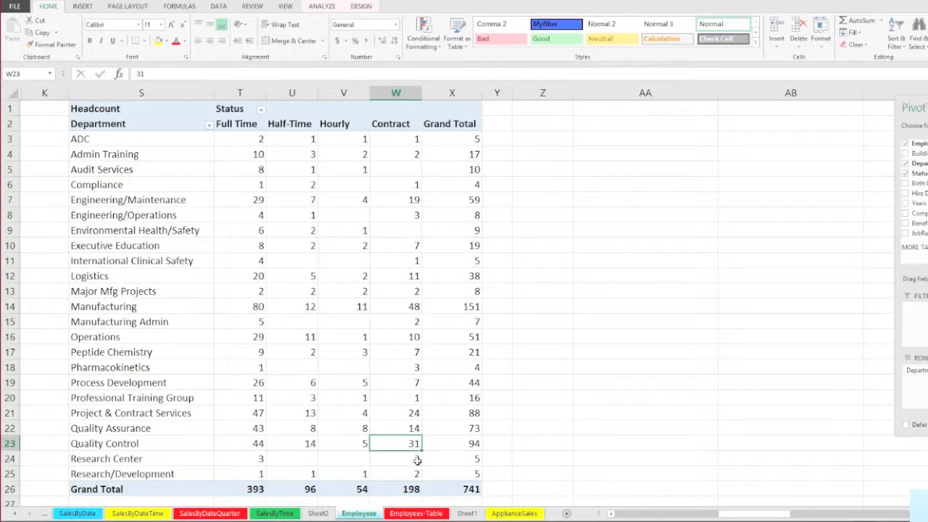
mouse_move(387, 443)
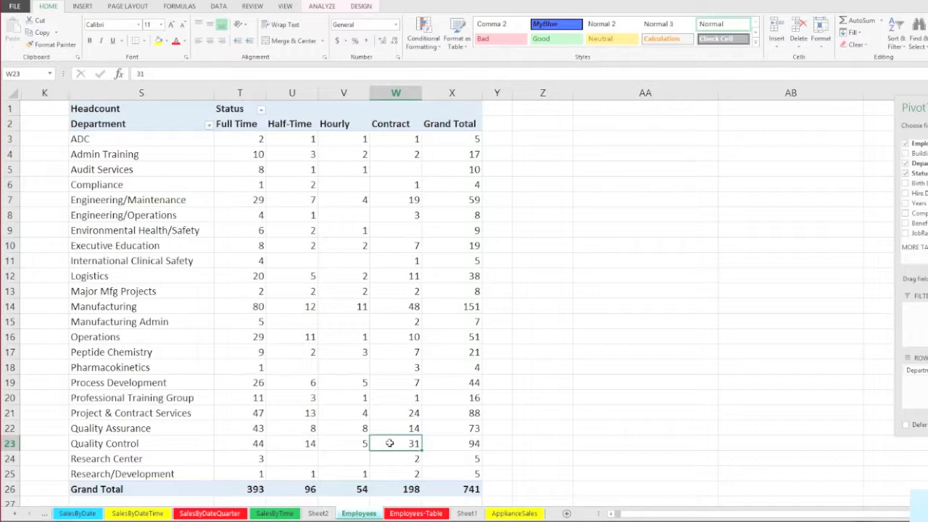
double_click(390, 443)
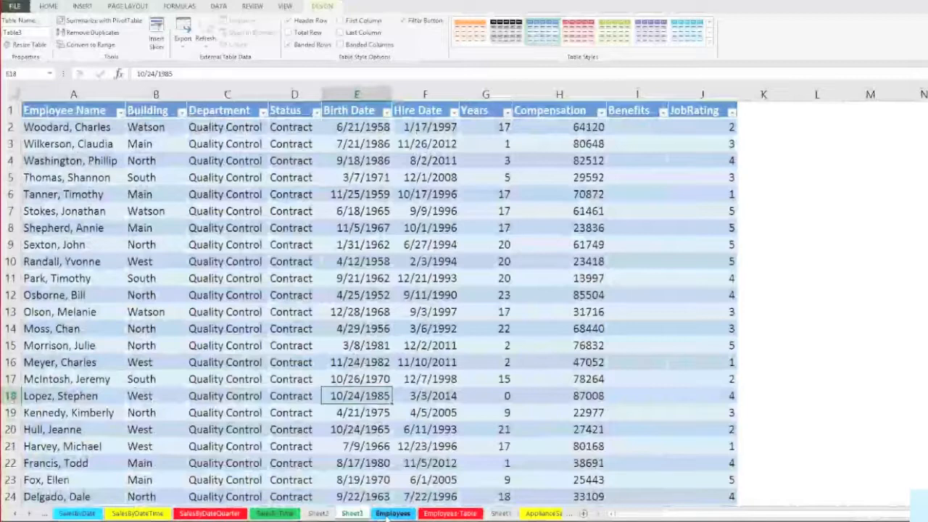
Step: Return to the Employees sheet and review the PivotTable's department rows and headcounts down to the grand total
left_click(391, 514)
left_click(355, 352)
left_click(356, 338)
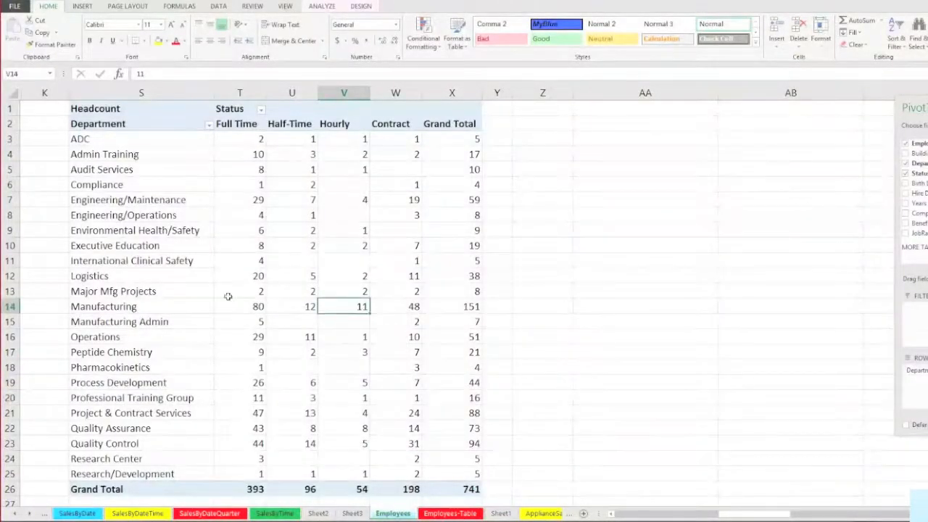
left_click(193, 262)
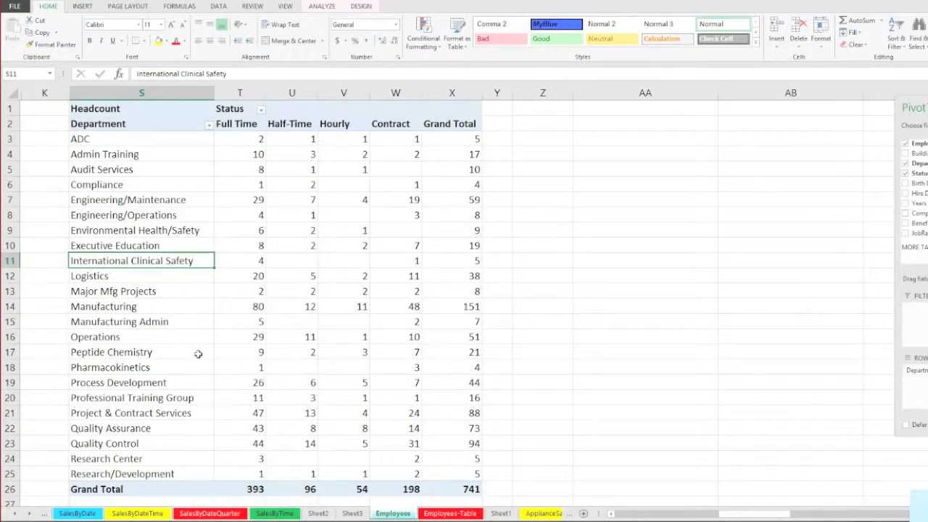
left_click_drag(734, 518, 680, 517)
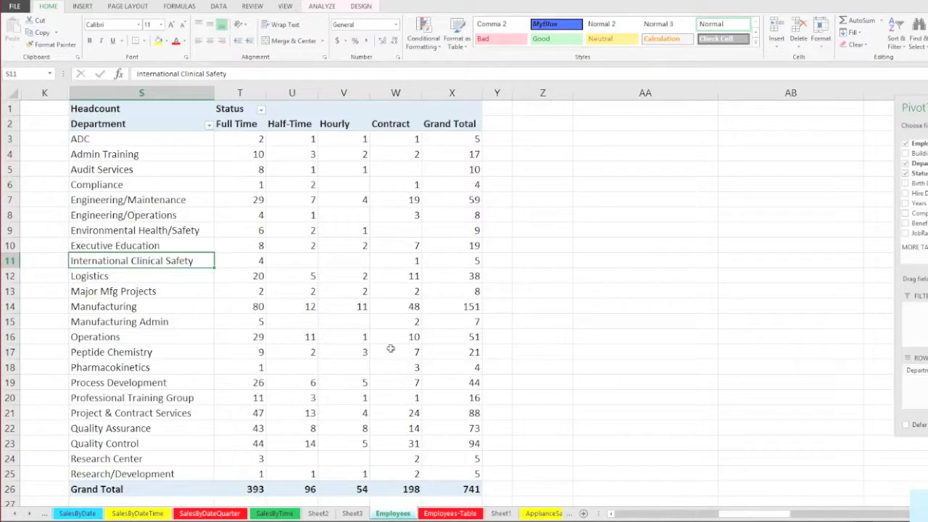
left_click(152, 199)
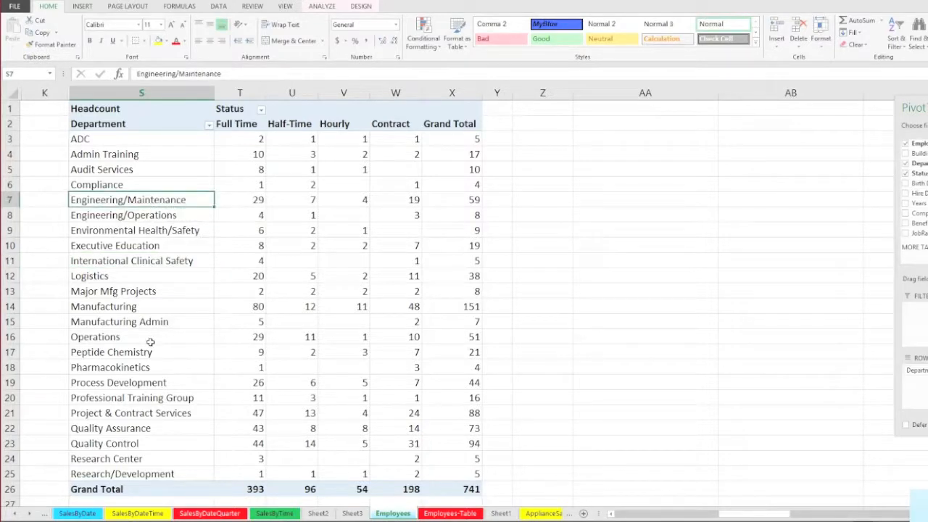
scroll(150, 343, "down", 1)
scroll(150, 344, "down", 2)
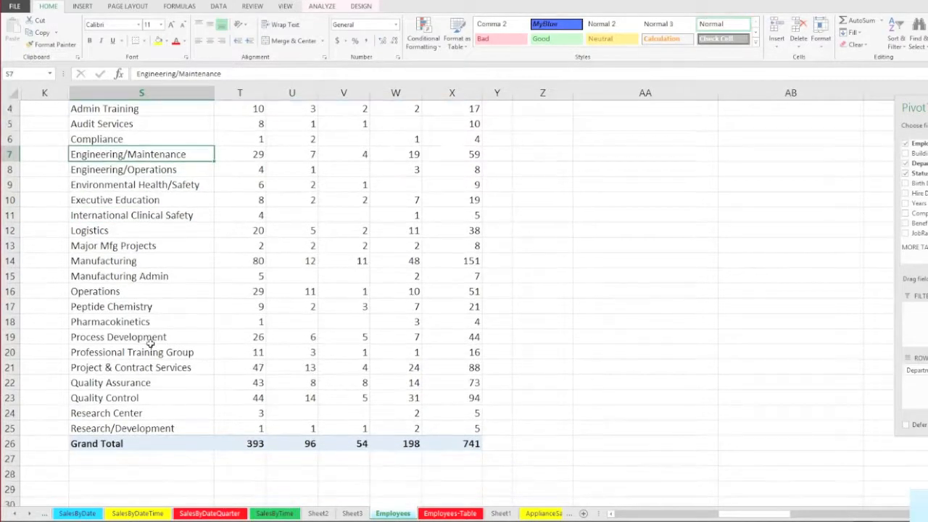
scroll(150, 344, "up", 3)
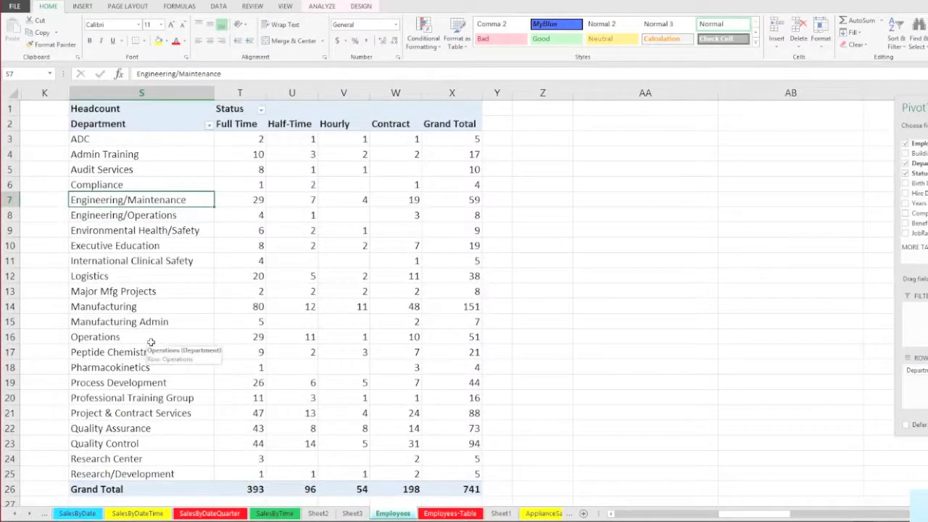
scroll(150, 344, "down", 3)
scroll(150, 344, "up", 3)
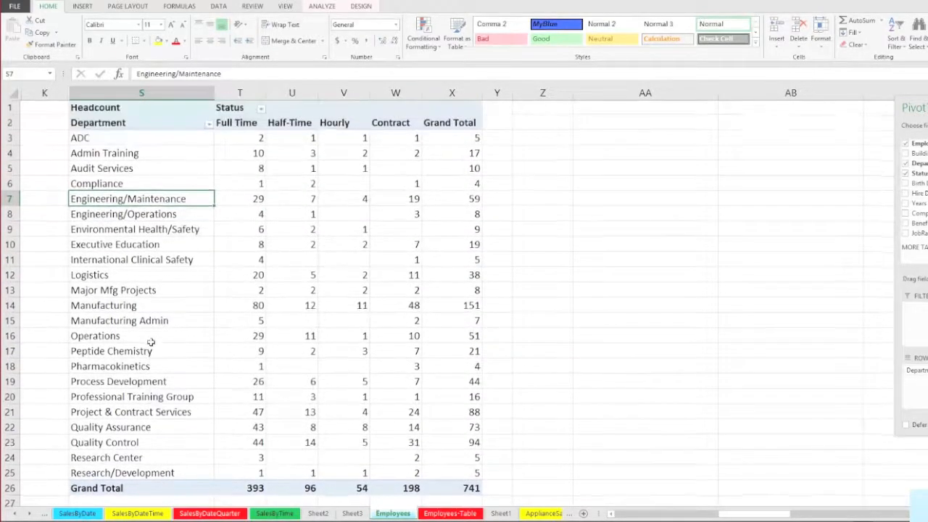
left_click(137, 246)
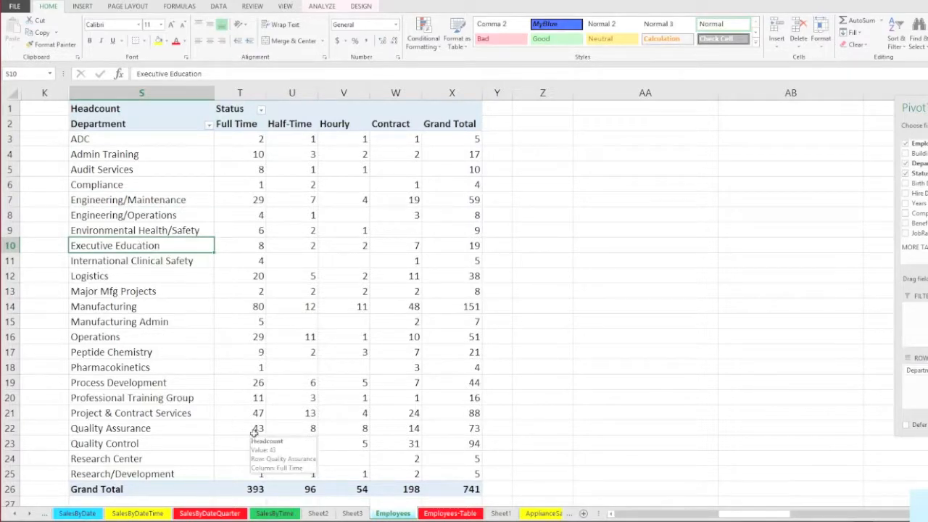
Step: Open the SalesByCategory sheet and select a Belts/Ties cell in the Clothing Type column of its sales list
left_click(17, 515)
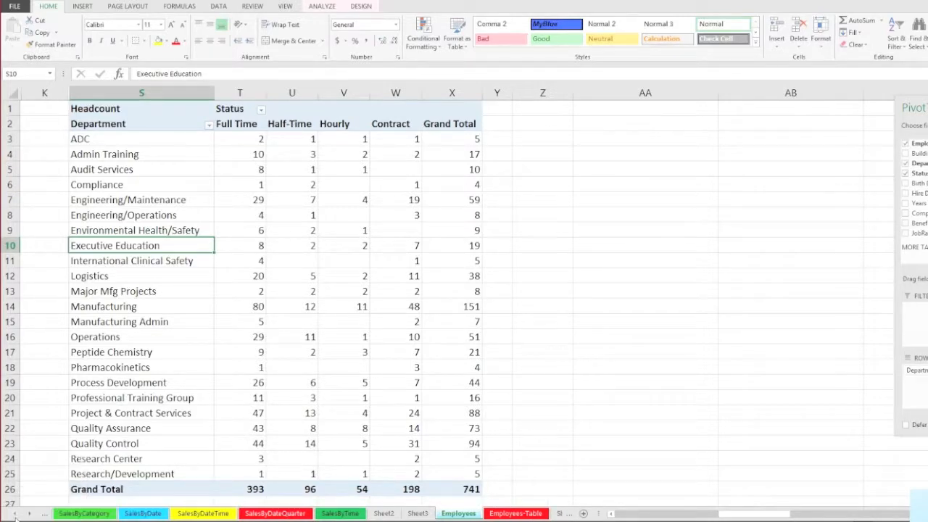
left_click(76, 514)
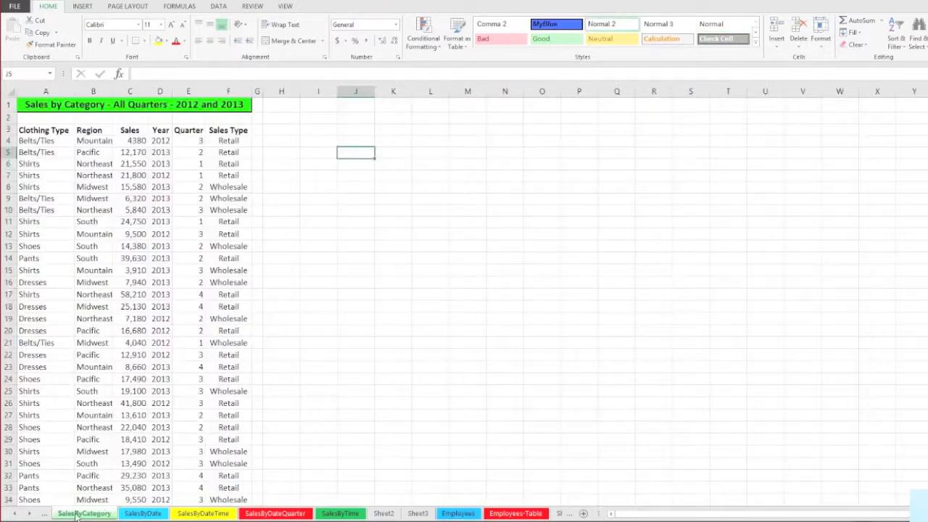
left_click(47, 129)
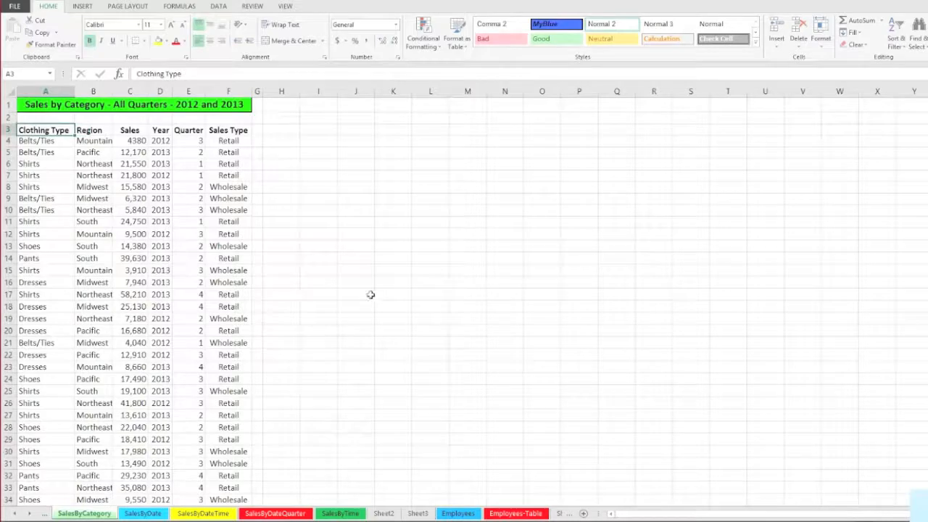
scroll(371, 295, "up", 1, "ctrl")
scroll(399, 295, "up", 4, "ctrl")
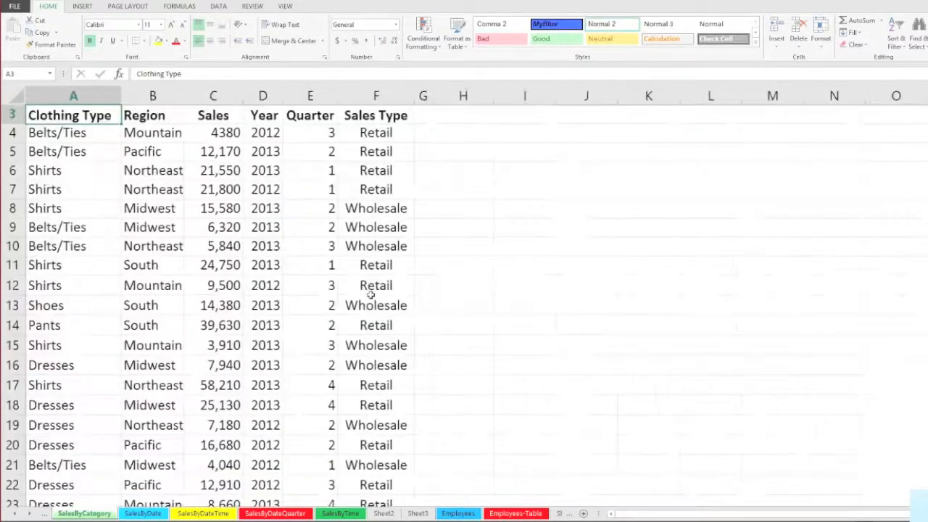
scroll(326, 304, "up", 1)
left_click(137, 326)
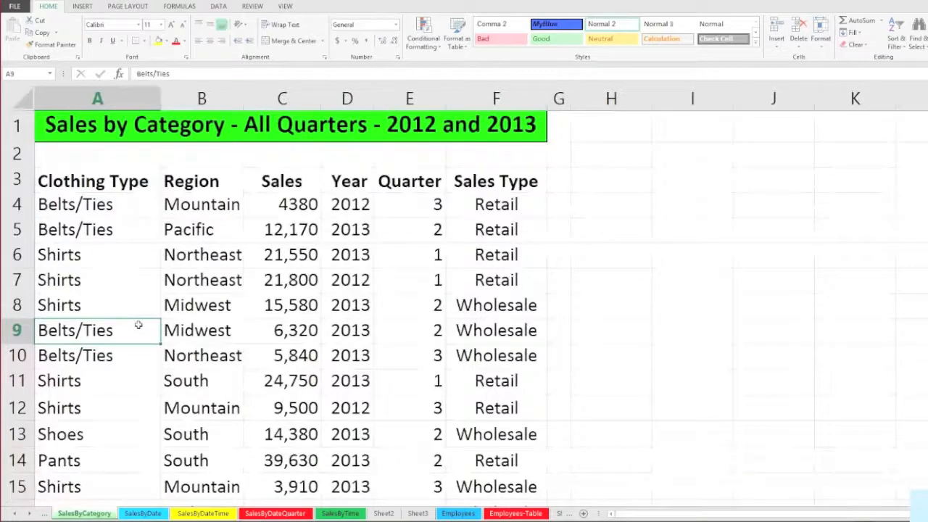
Step: Check how far the sales list extends down the Clothing Type column and review its clothing entries
left_click(135, 231)
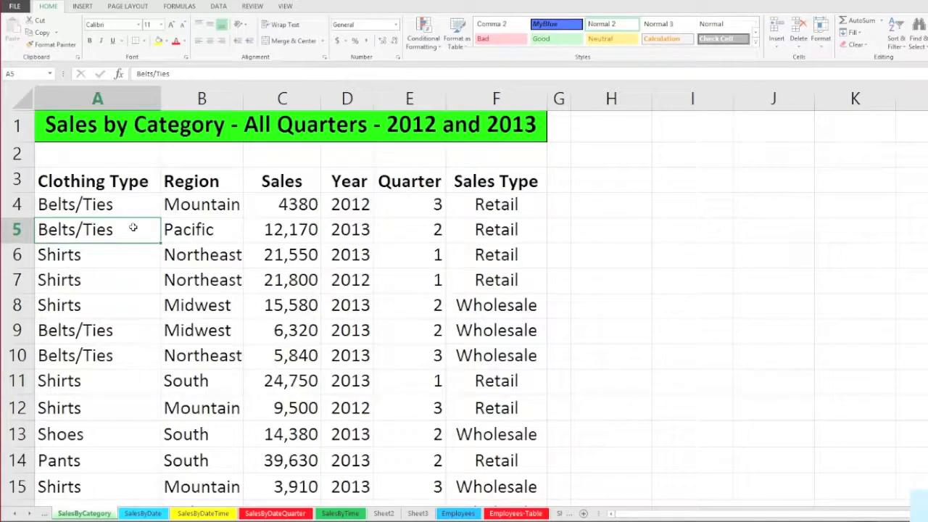
key("ctrl+Down")
key("ctrl+Up")
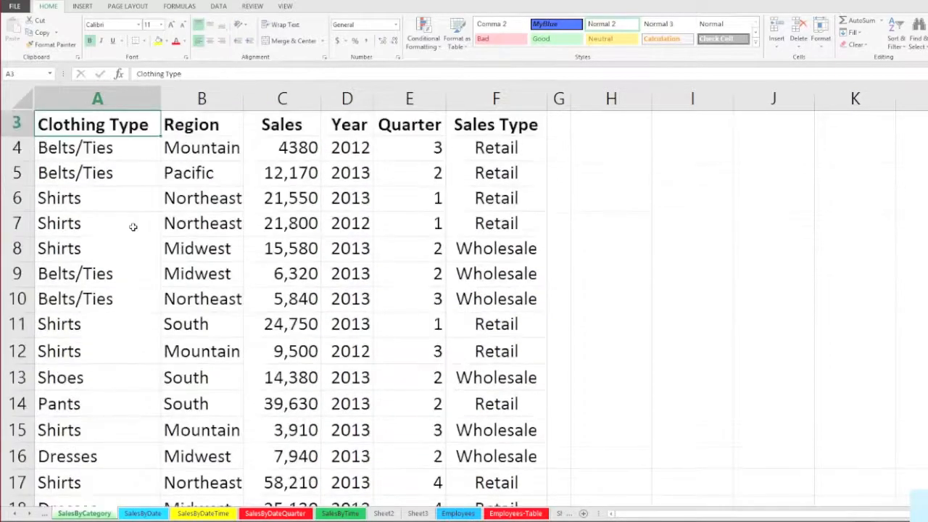
key("ctrl+Down")
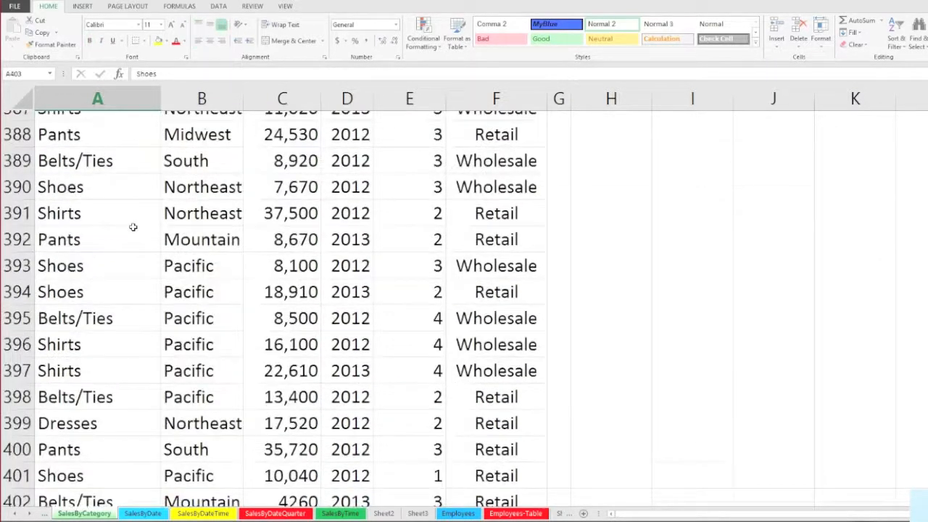
key("ctrl+Up")
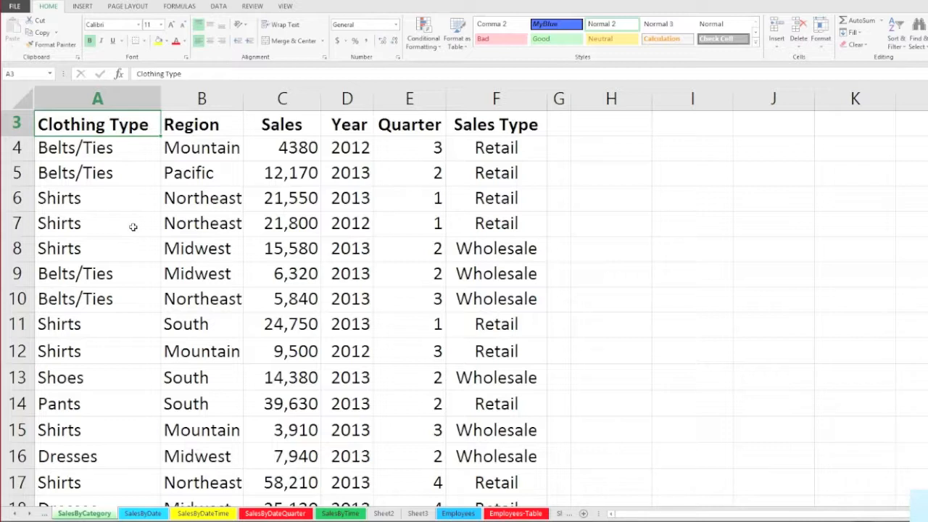
left_click(129, 203)
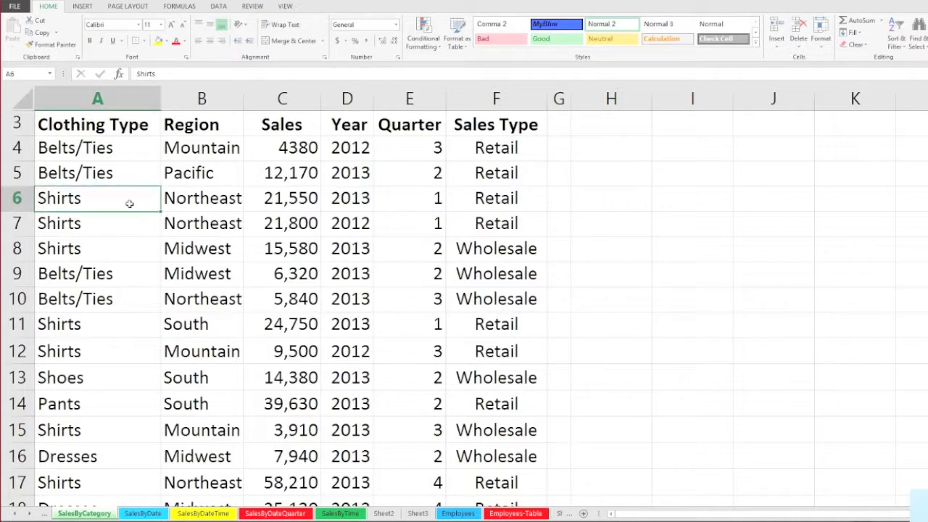
left_click(129, 249)
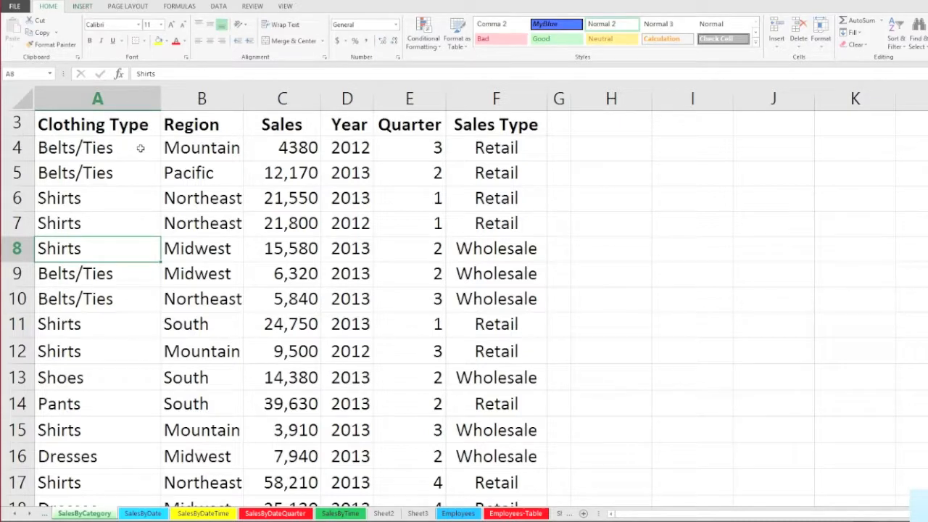
left_click(140, 148)
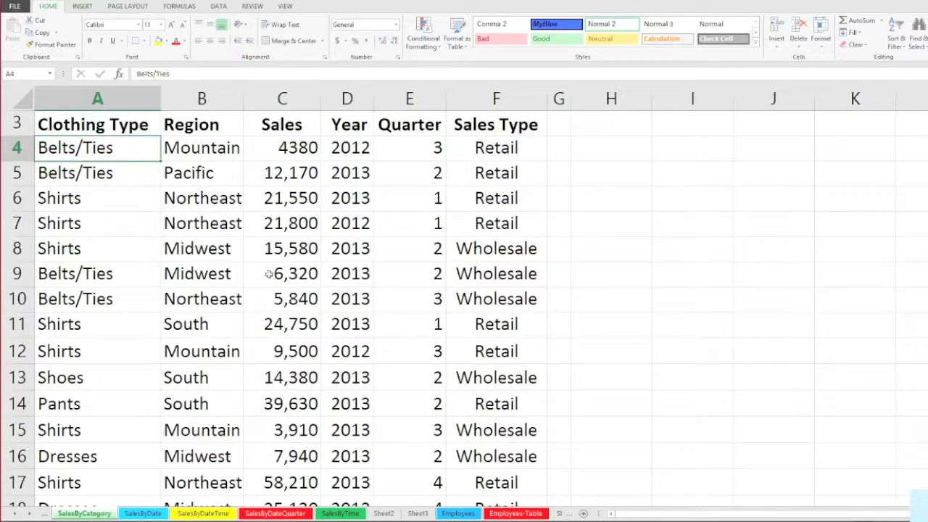
Step: Review the list's Sales, Year, Quarter and Sales Type columns
left_click(269, 248)
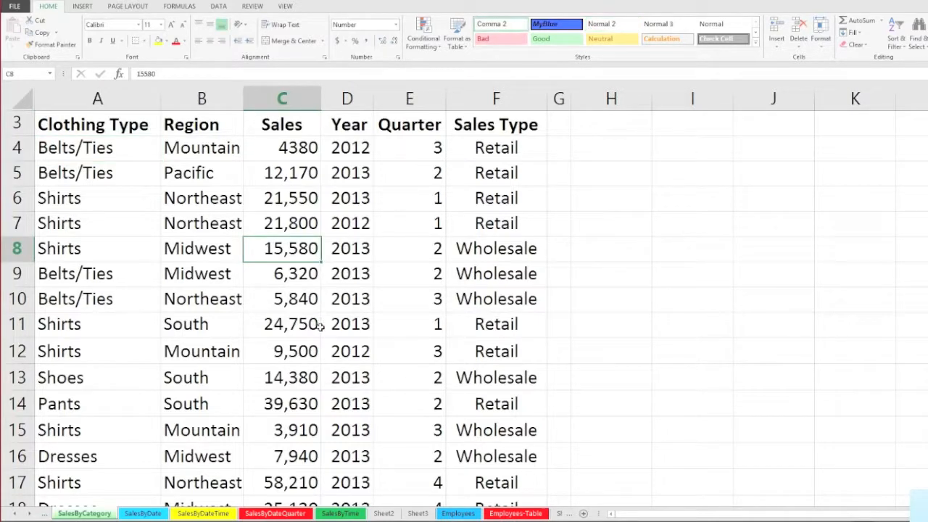
scroll(320, 327, "down", 1)
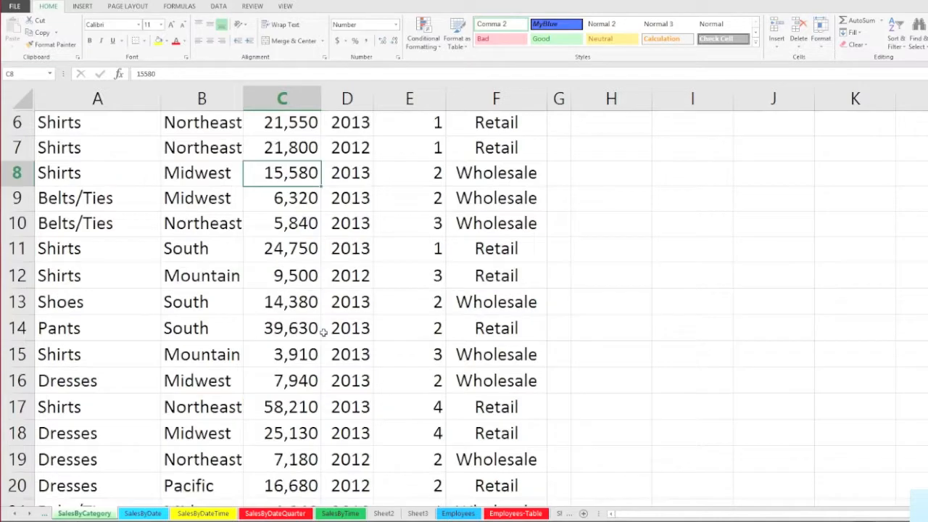
scroll(324, 331, "up", 2)
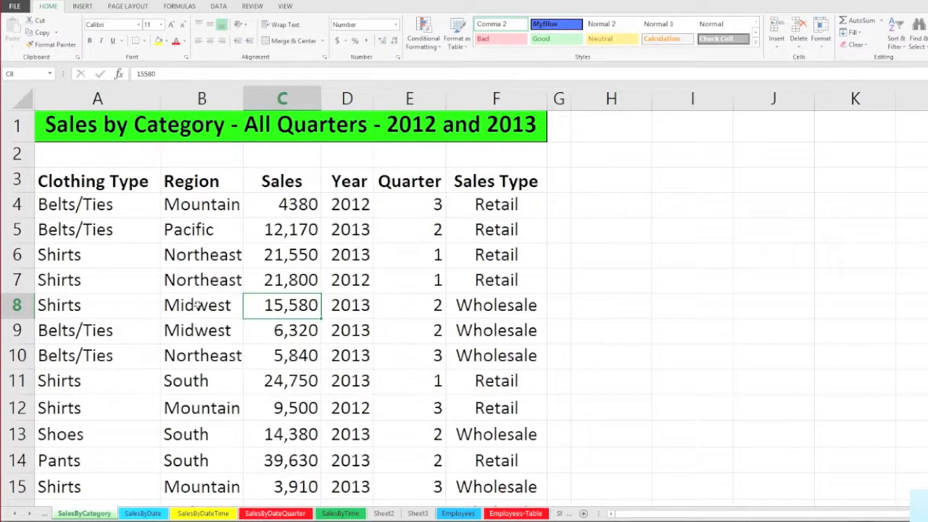
left_click(350, 332)
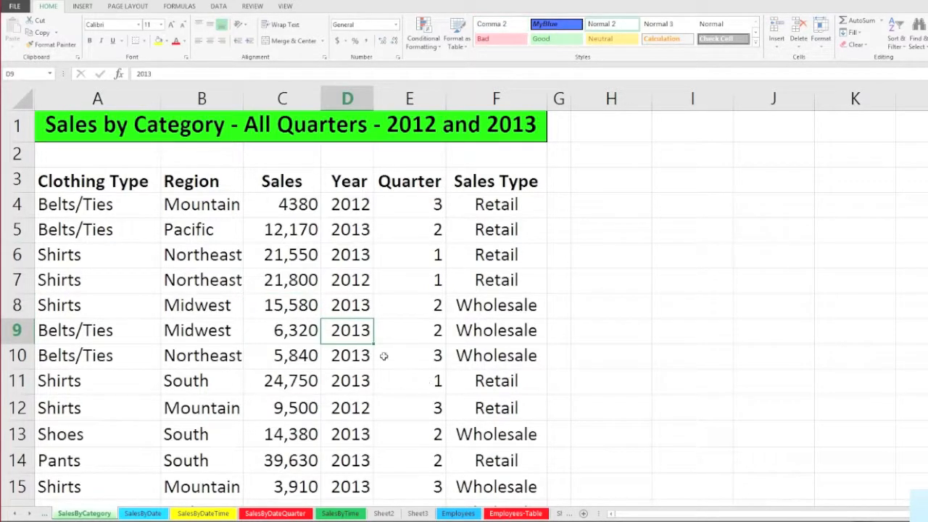
left_click(412, 283)
left_click(487, 264)
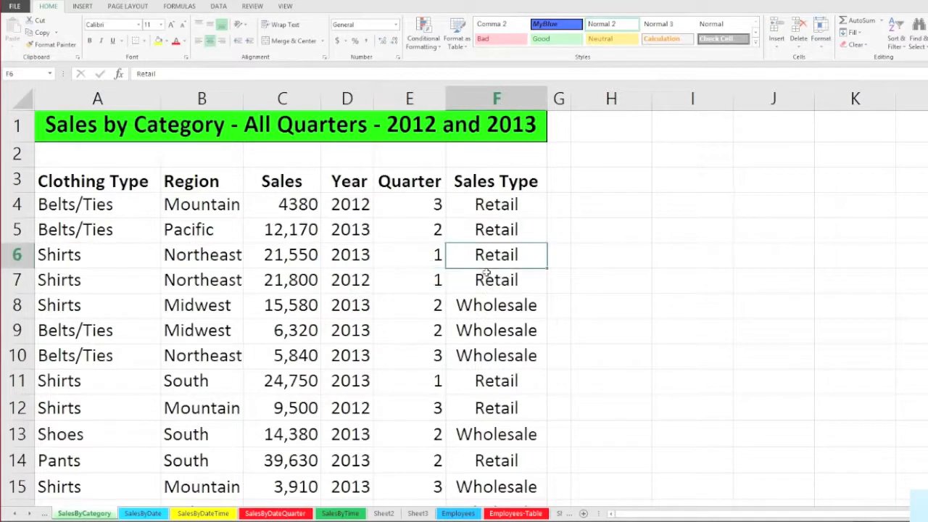
left_click(482, 280)
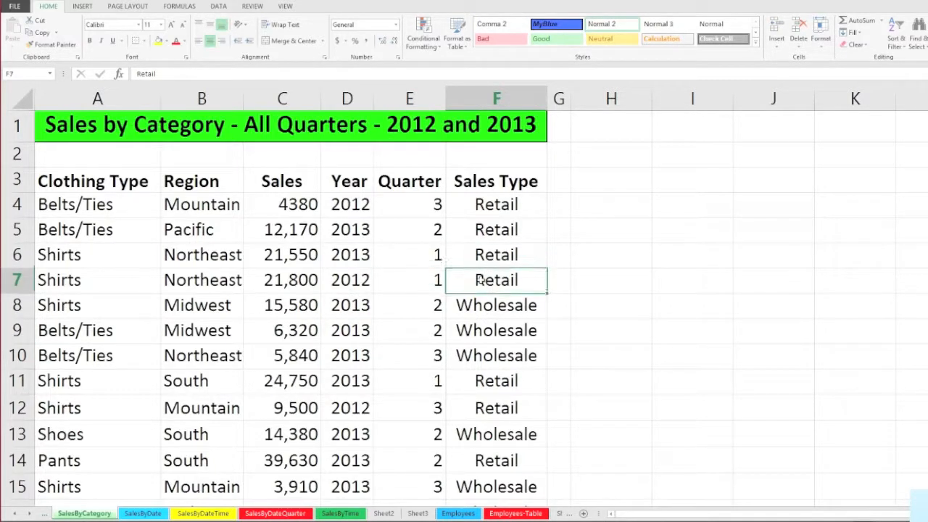
Step: Browse the recommended PivotTables for the sales list and create the Sum of Sales by Region one on a new sheet
left_click(140, 255)
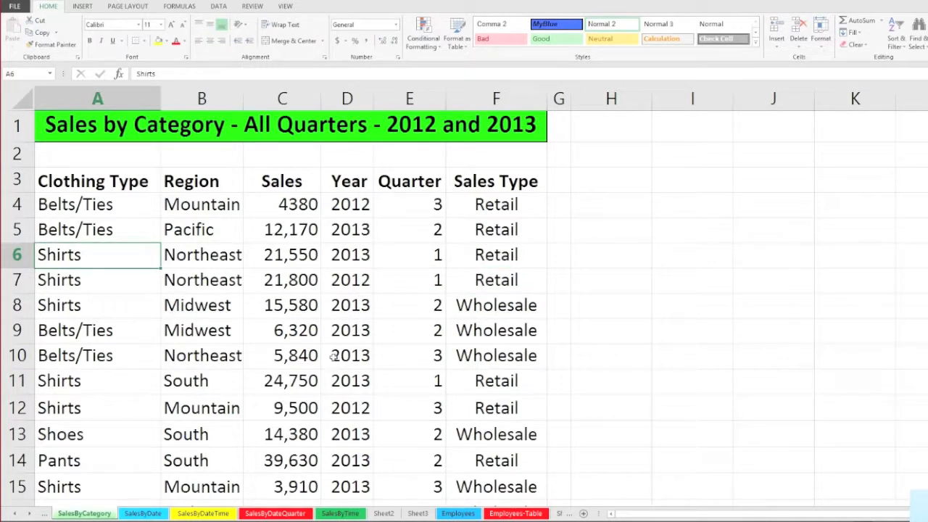
left_click(86, 6)
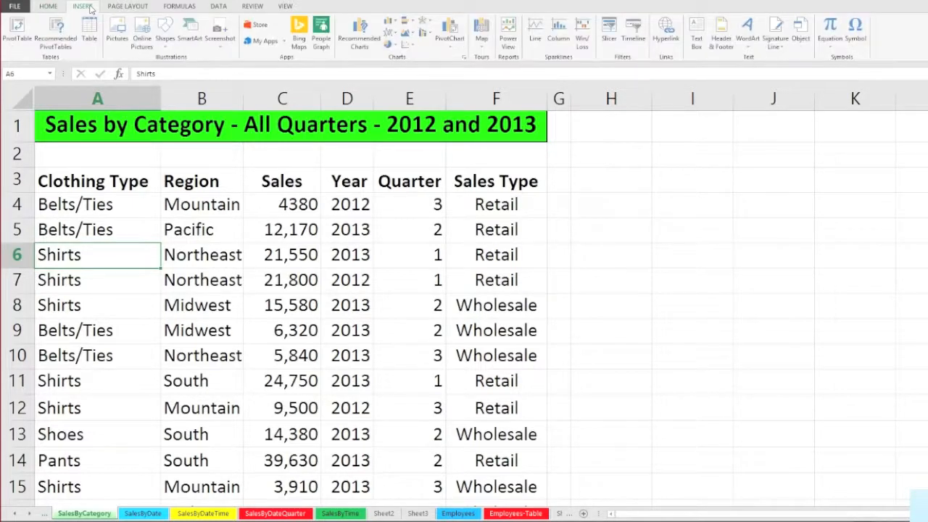
left_click(57, 32)
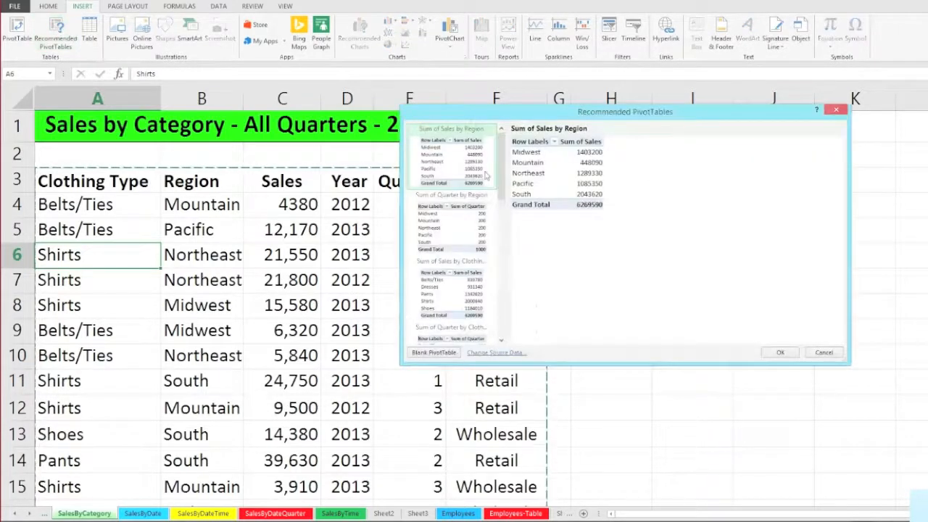
left_click_drag(501, 179, 490, 259)
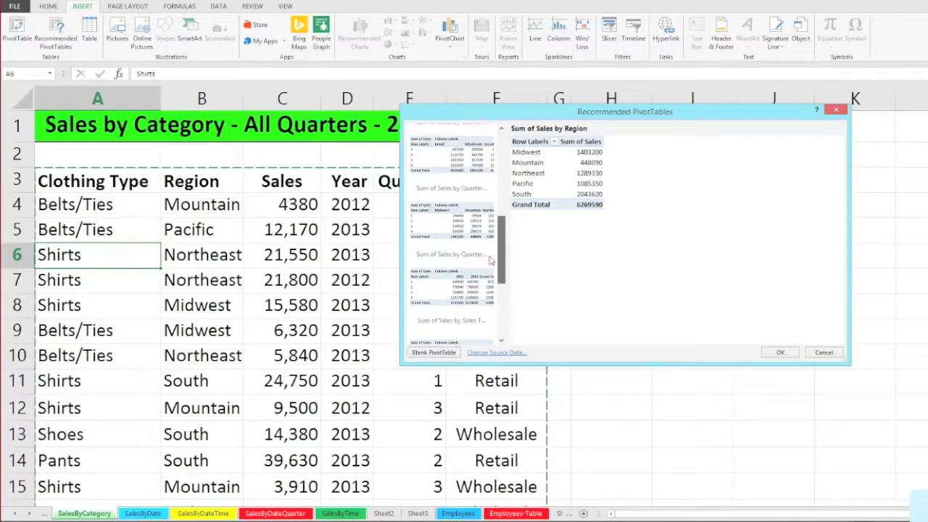
left_click_drag(490, 259, 554, 192)
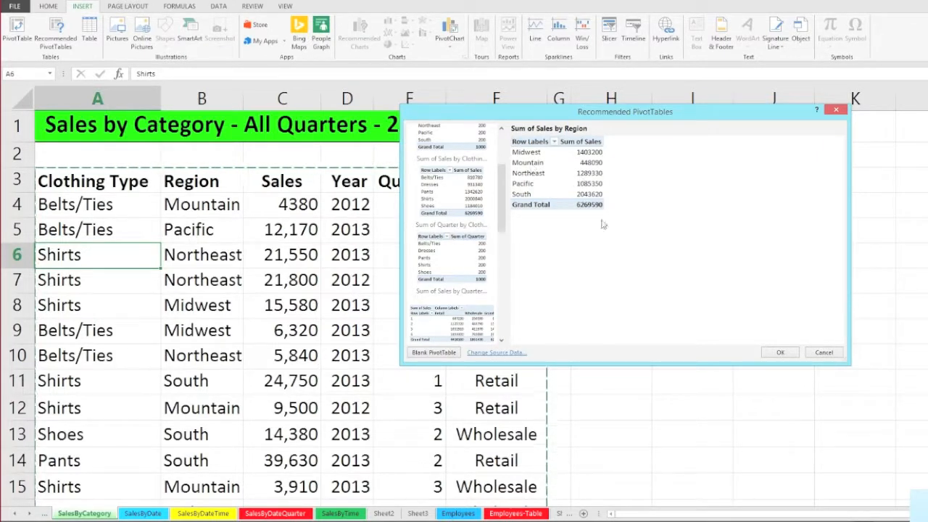
left_click(775, 354)
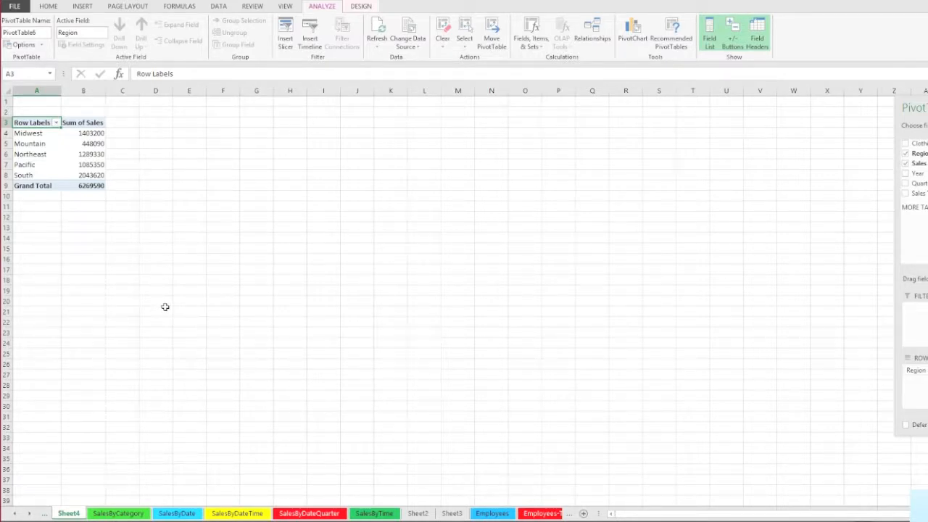
Step: Rearrange the PivotTable with Region as columns and Clothing Type as rows, and keep the field list clear of the report
scroll(165, 306, "up", 6)
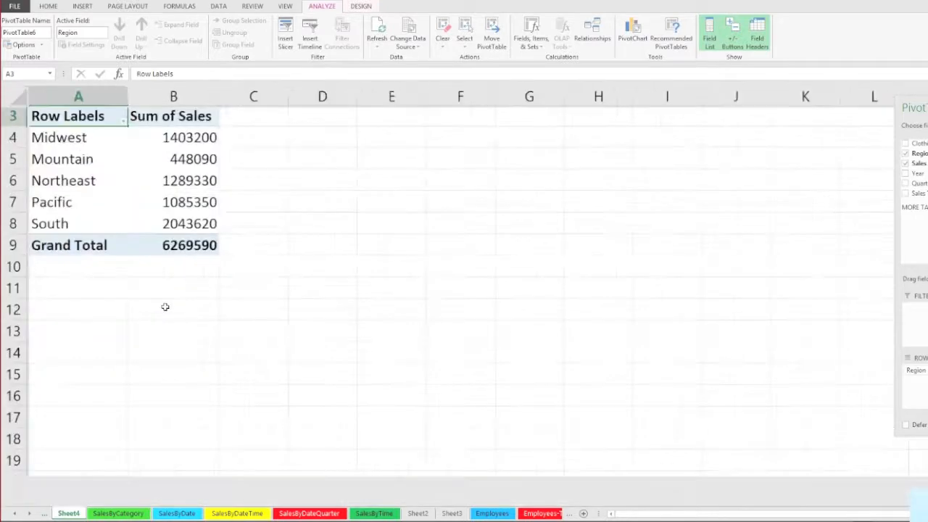
scroll(165, 307, "up", 1)
scroll(857, 240, "up", 2)
left_click_drag(923, 129, 556, 127)
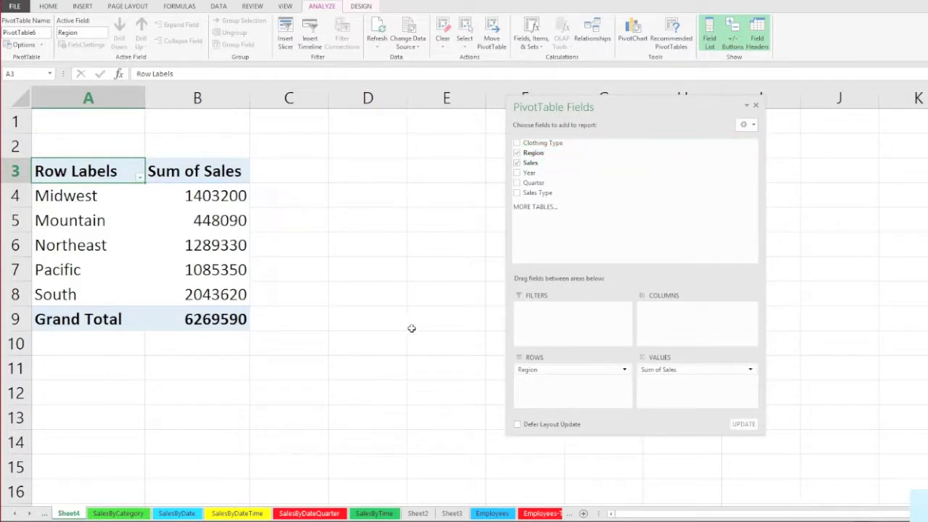
left_click_drag(525, 375, 696, 323)
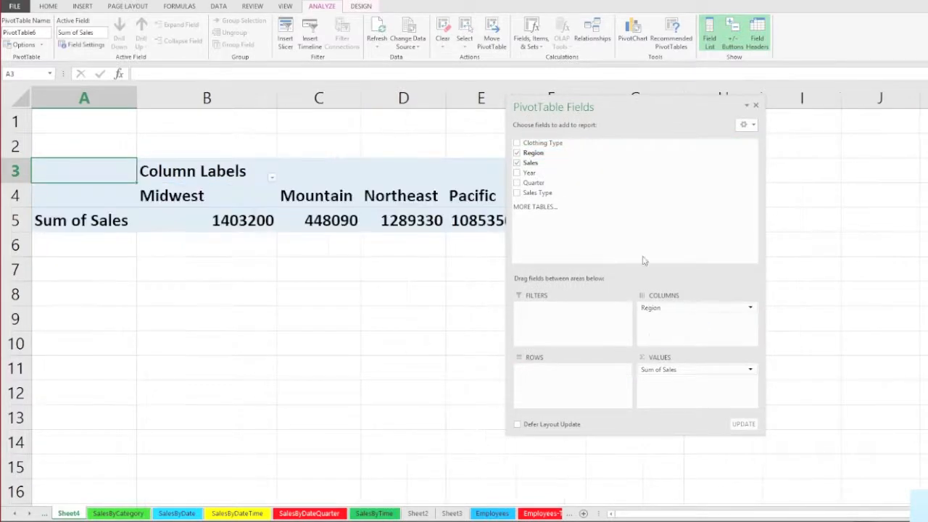
left_click(517, 144)
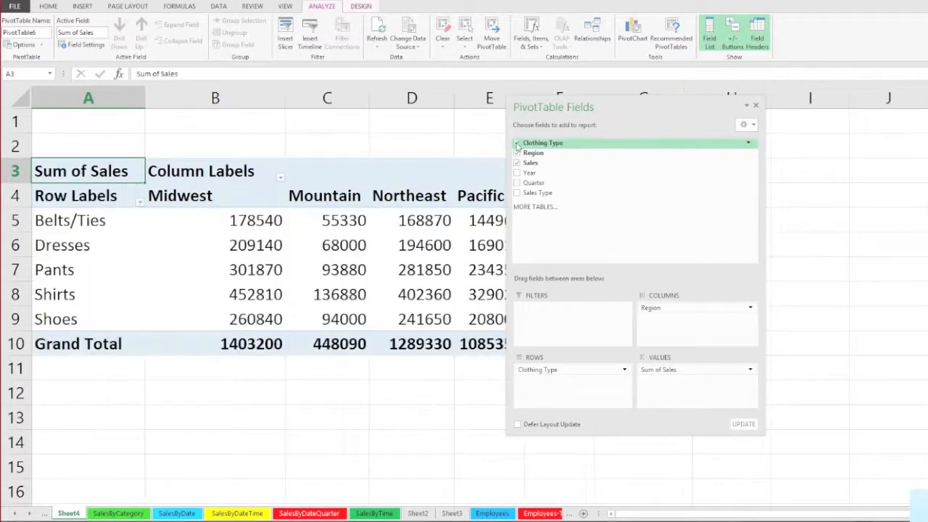
left_click_drag(532, 107, 725, 116)
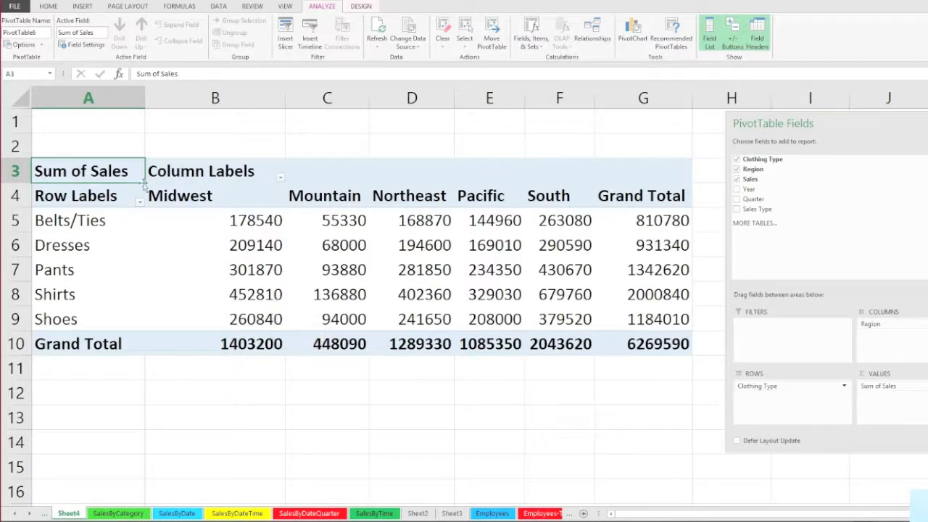
Step: Show the PivotTable report in Tabular Form
left_click(362, 8)
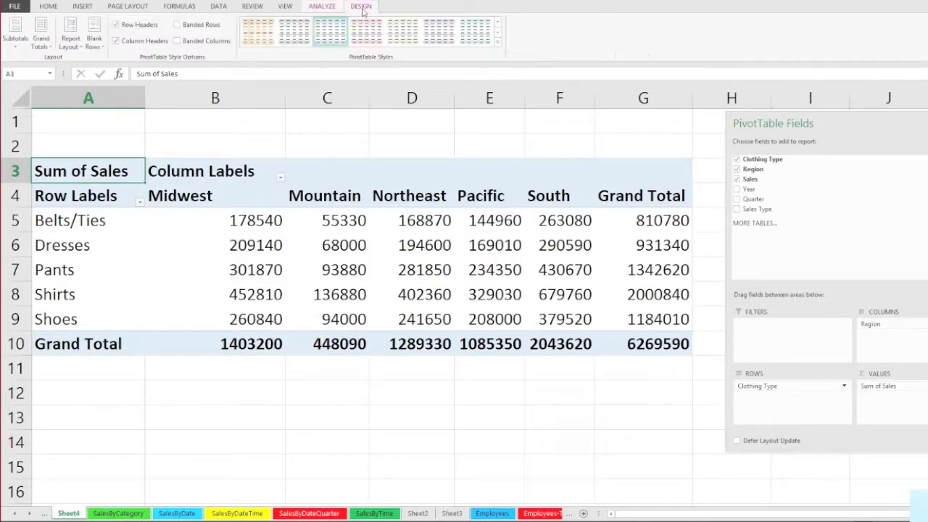
left_click(73, 38)
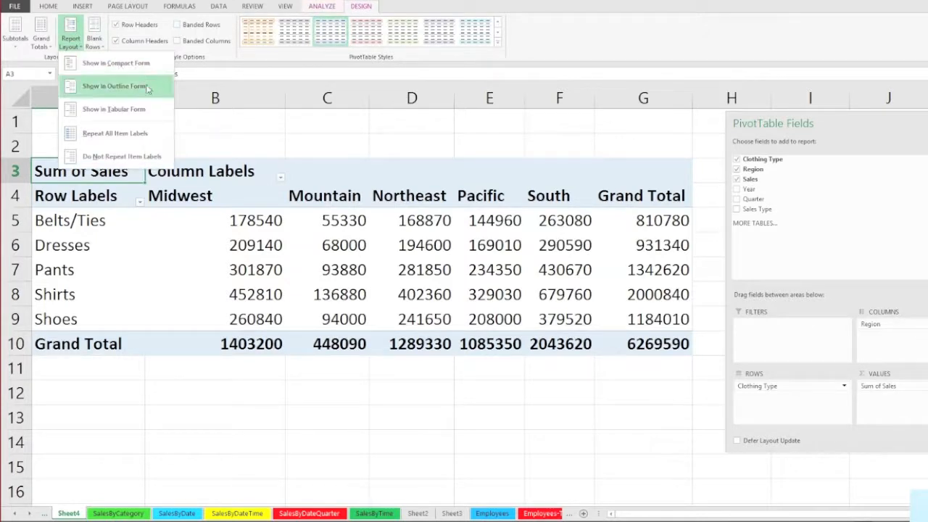
left_click(140, 109)
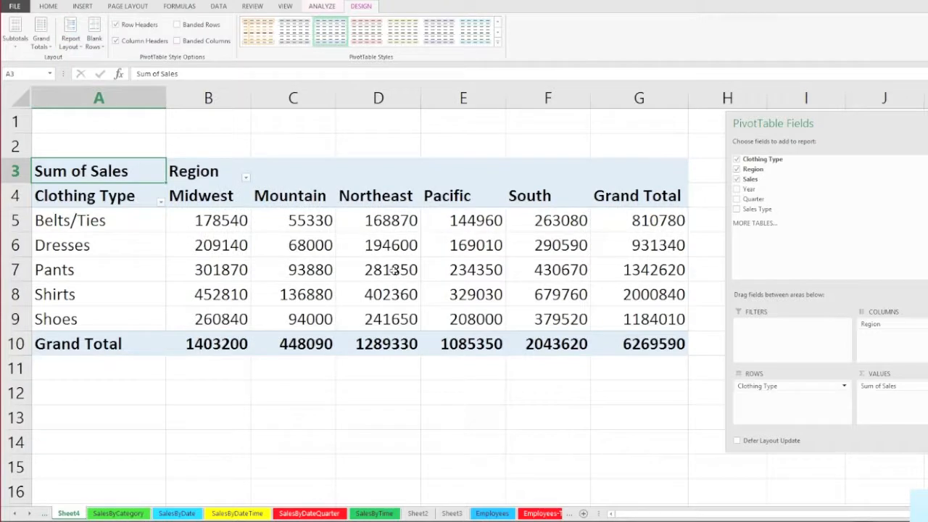
Step: Set the Sum of Sales number format to Number with 0 decimal places and a thousands separator
right_click(378, 247)
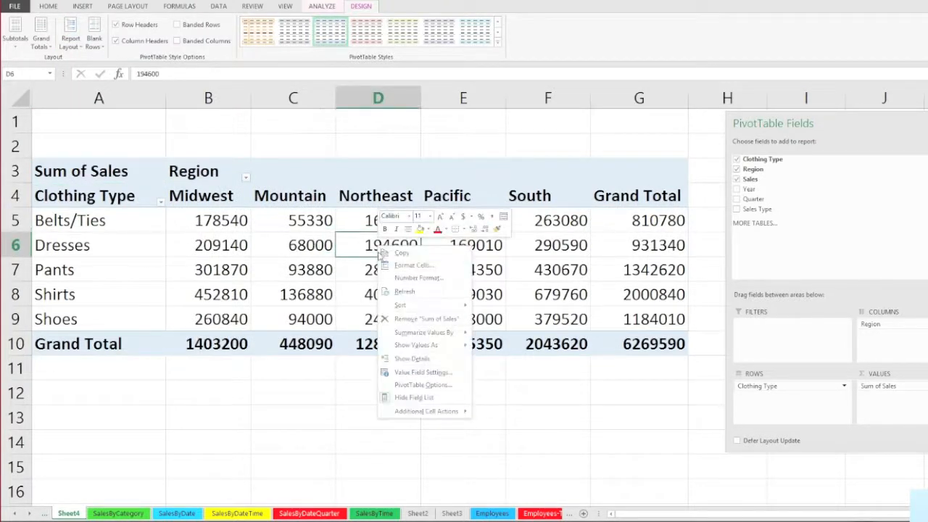
left_click(397, 280)
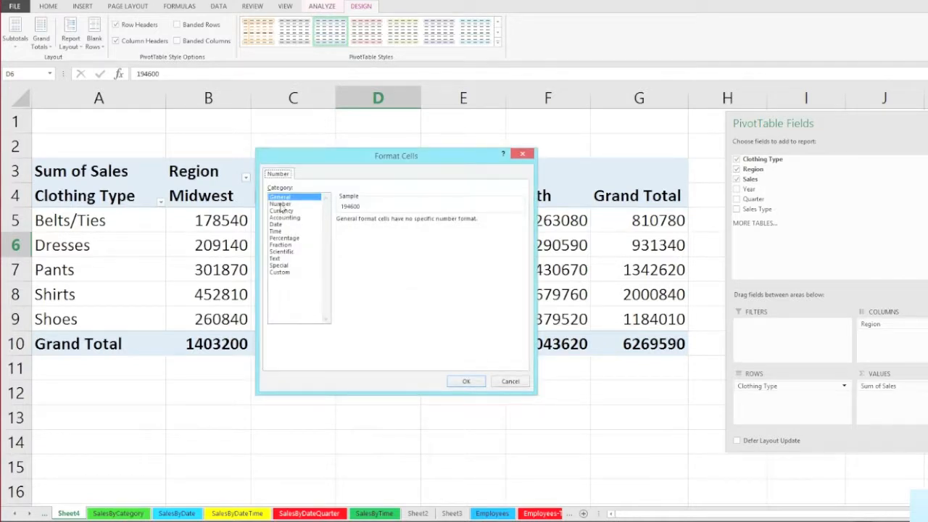
left_click(279, 204)
left_click(408, 223)
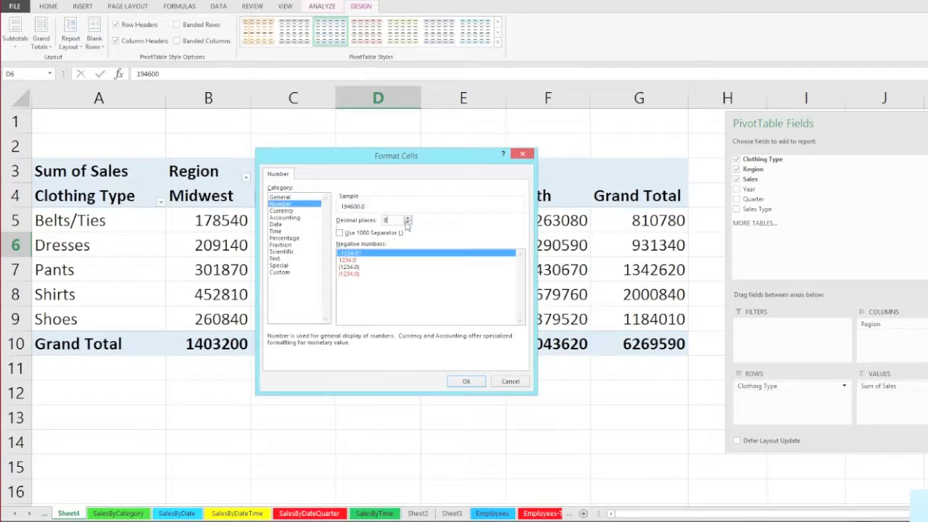
left_click(406, 223)
left_click(339, 232)
left_click(461, 385)
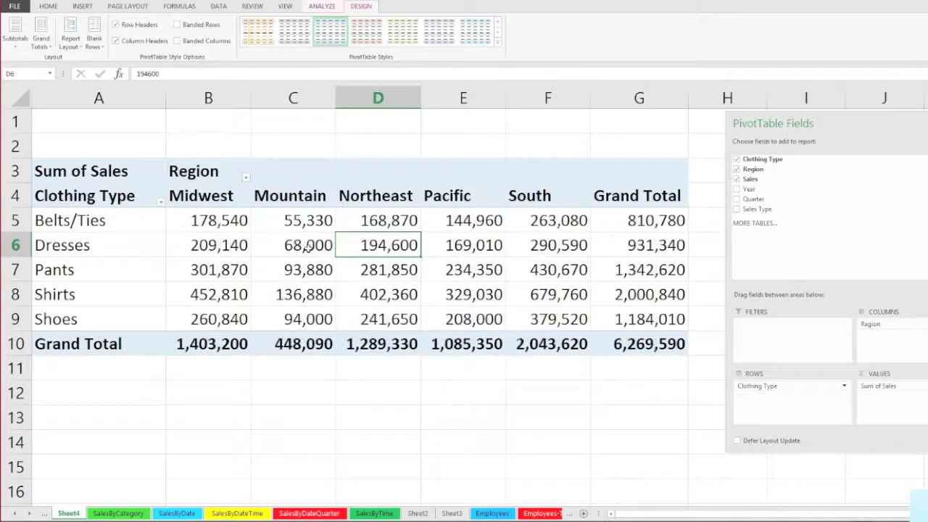
Step: Filter the PivotTable's Clothing Type rows to only Pants and Shirts, and restore all clothing types
left_click_drag(747, 127, 734, 116)
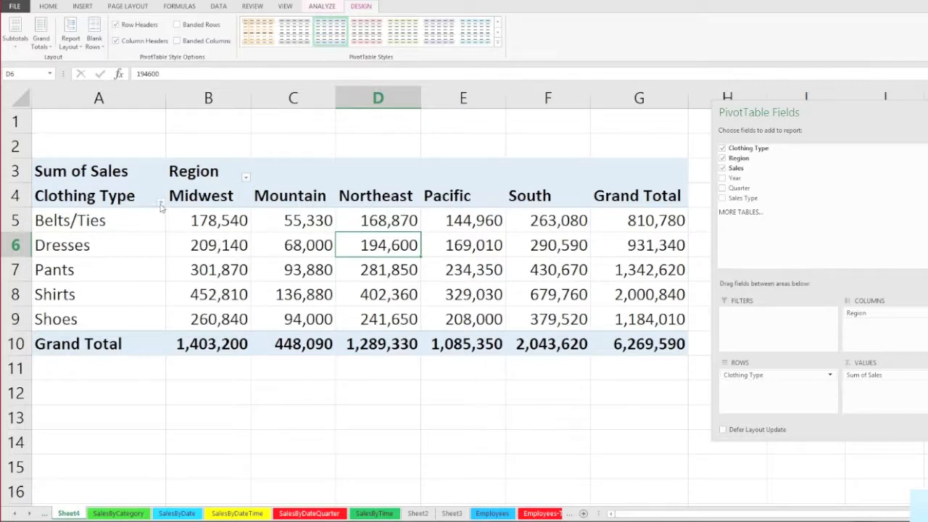
left_click(160, 203)
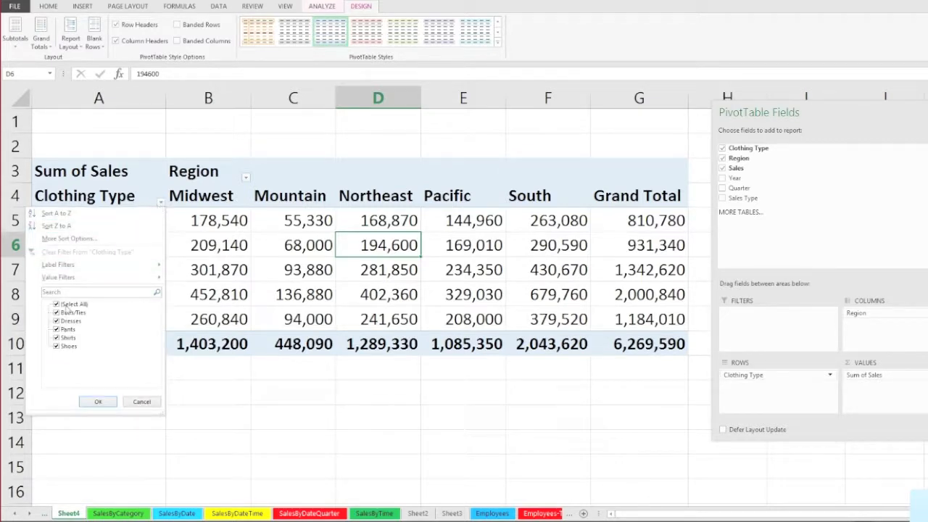
left_click(58, 305)
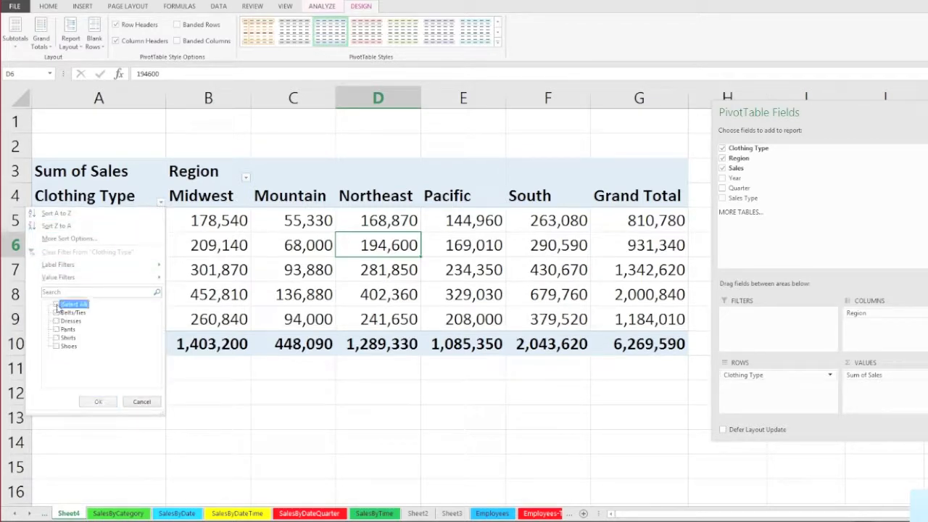
left_click(57, 329)
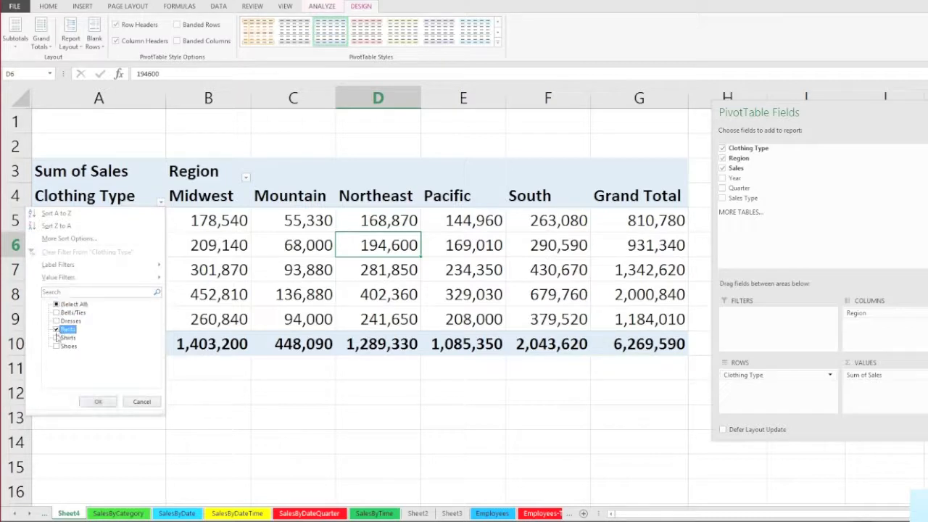
left_click(56, 338)
left_click(91, 400)
left_click(91, 400)
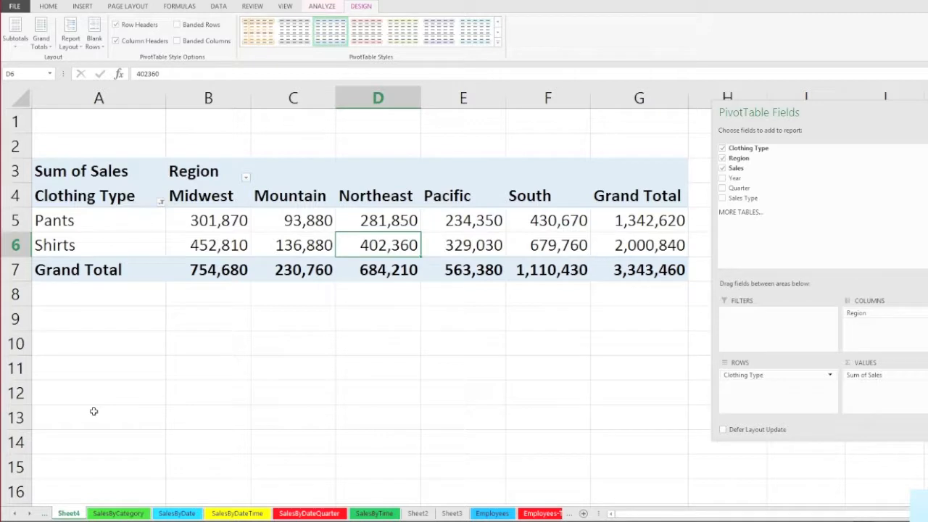
left_click(160, 205)
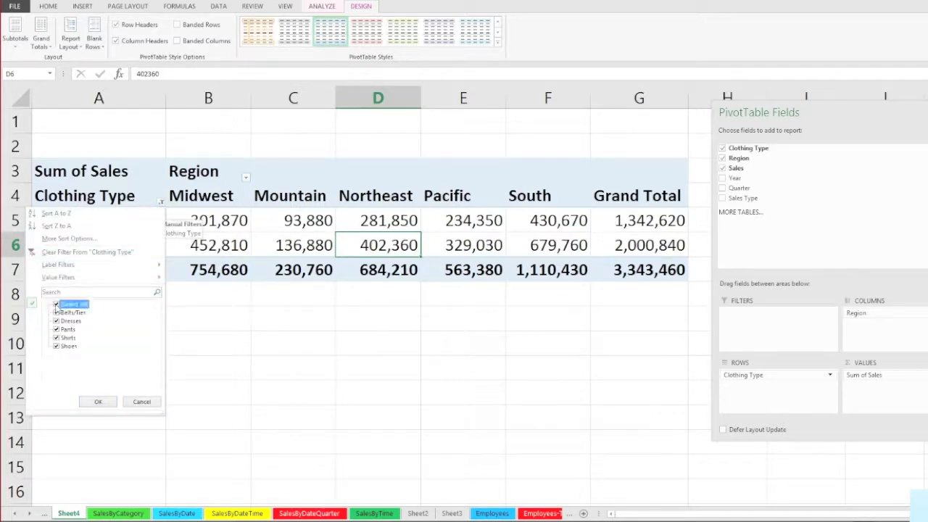
left_click(97, 401)
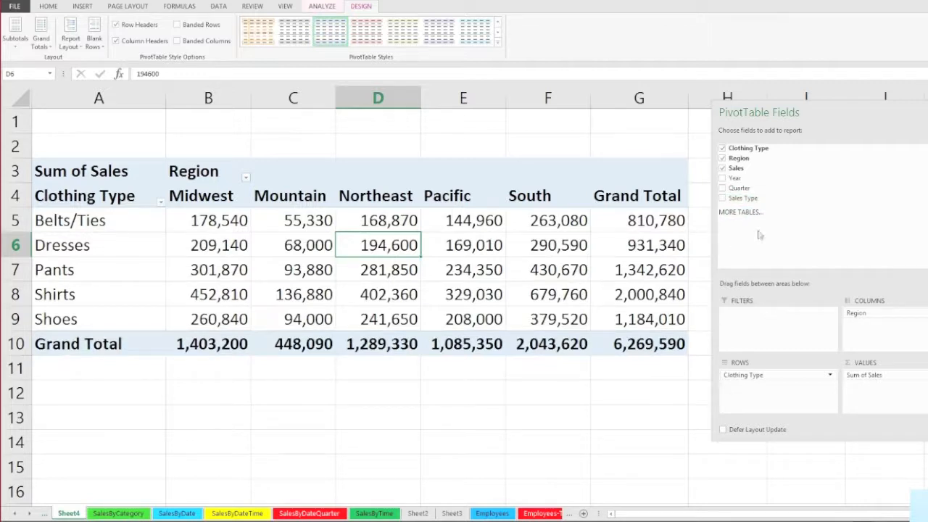
Step: Add the Sales Type field to the PivotTable rows beneath Clothing Type
left_click(723, 199)
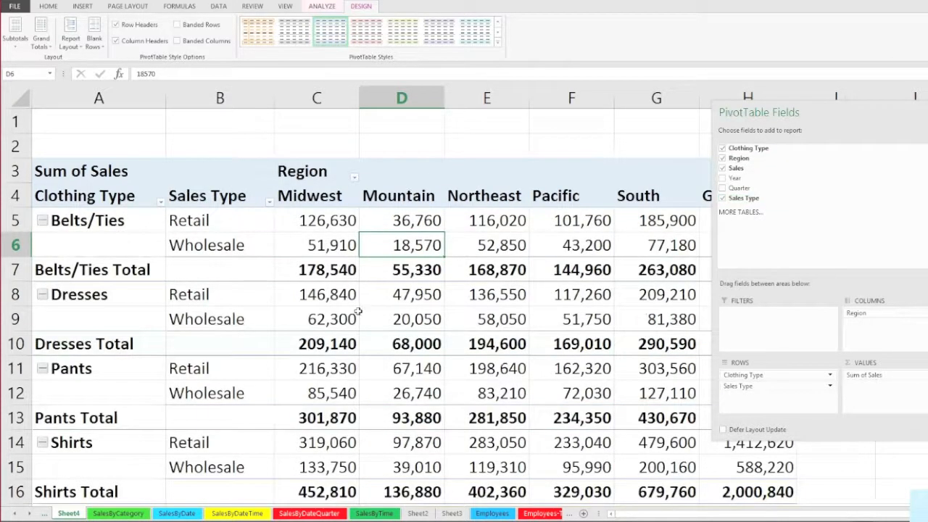
scroll(358, 310, "down", 1)
scroll(357, 310, "down", 1)
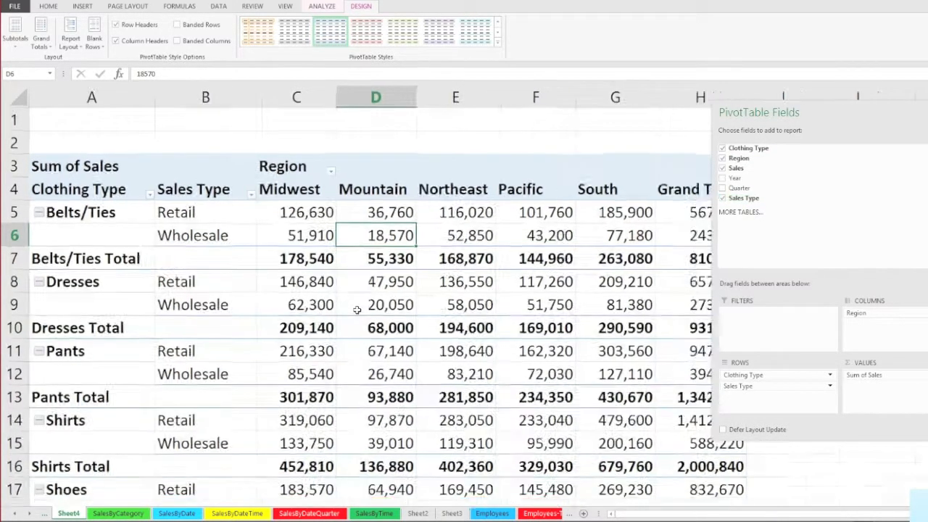
scroll(358, 311, "down", 1)
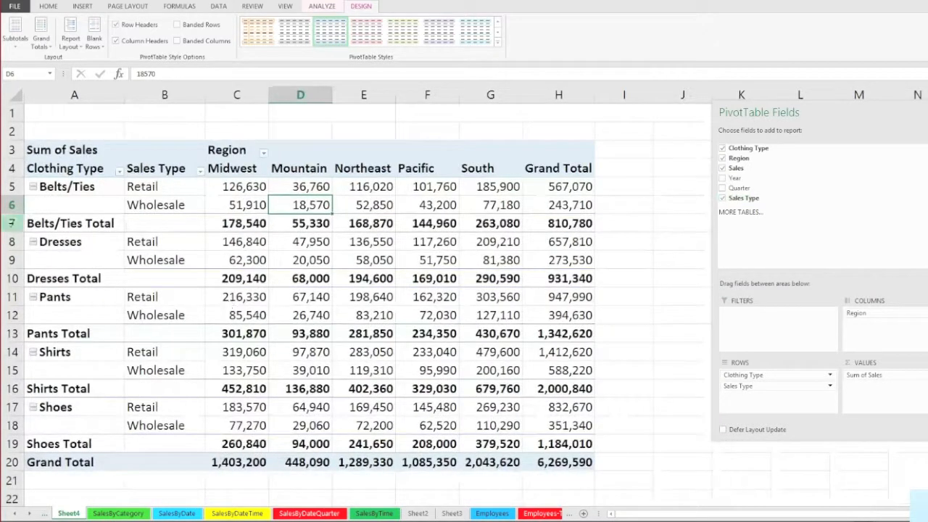
Step: Remove the clothing type subtotal rows from the PivotTable, comparing the report with and without them
left_click(12, 223)
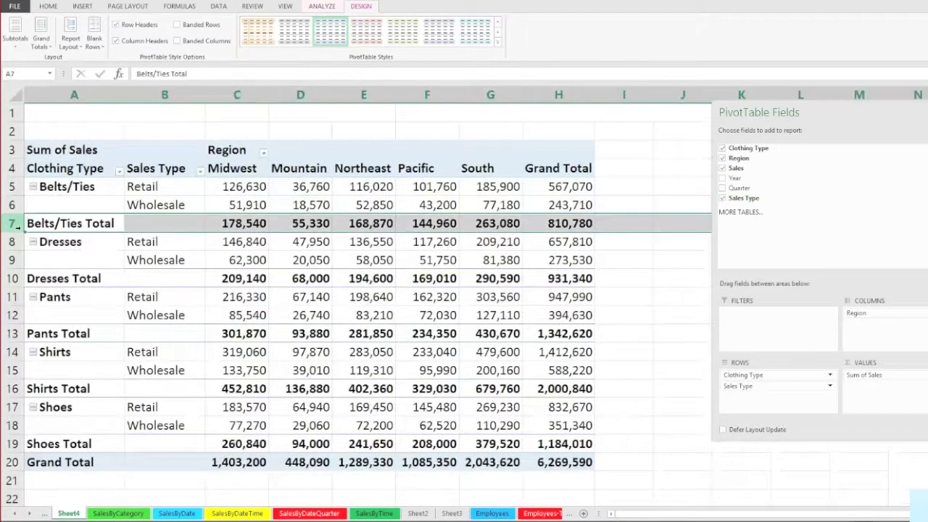
left_click(482, 226)
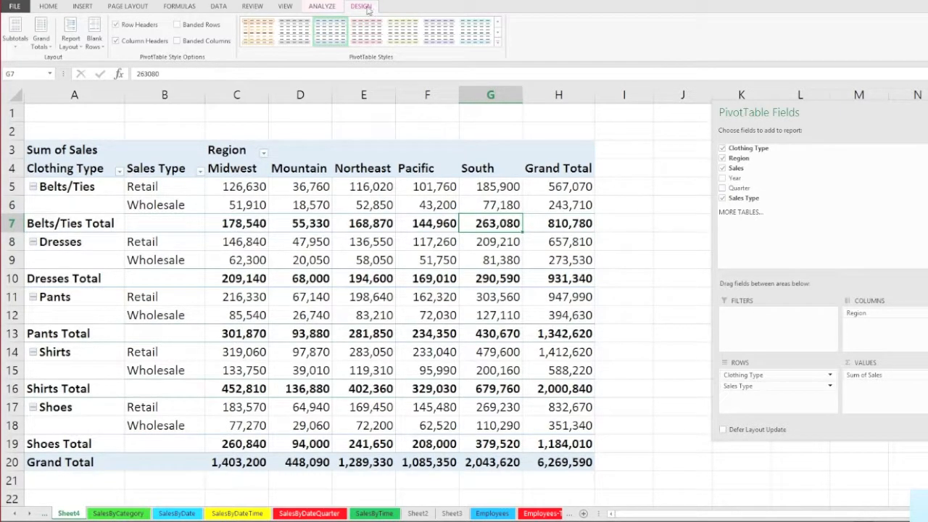
left_click(15, 29)
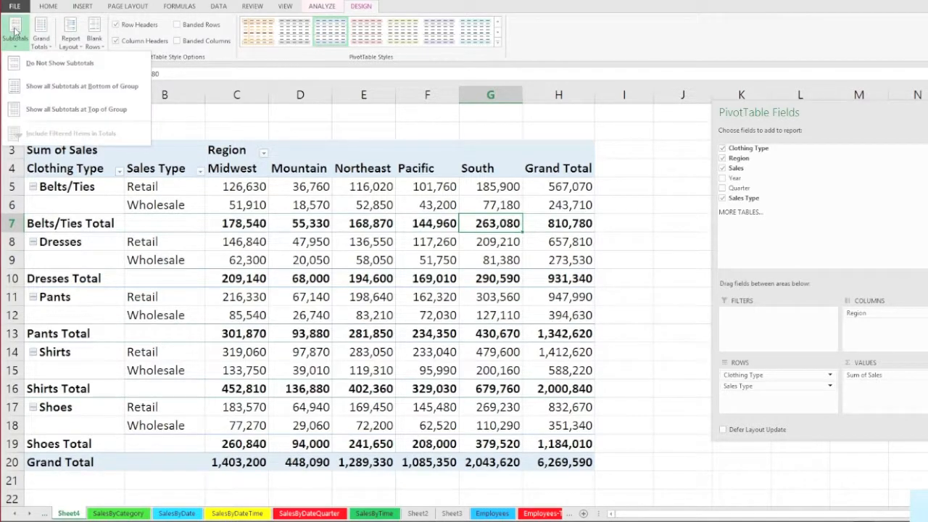
left_click(24, 64)
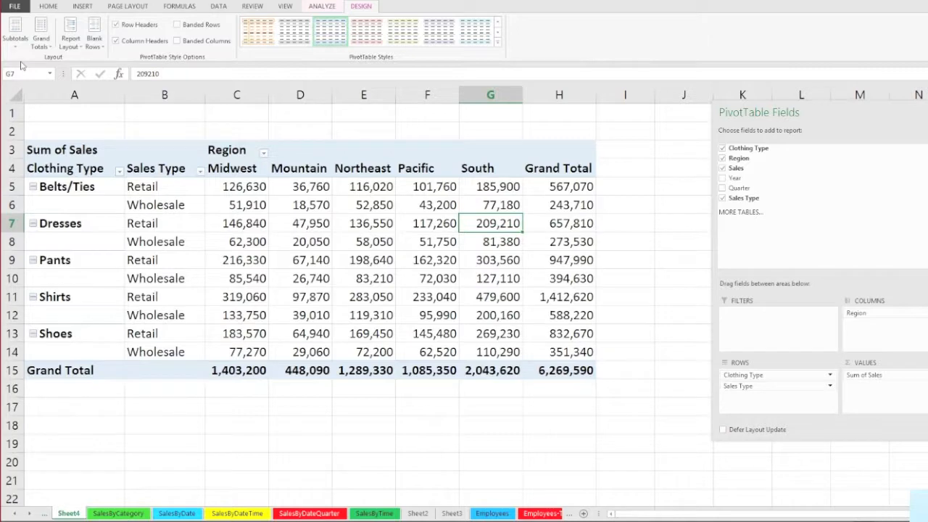
key("ctrl+z")
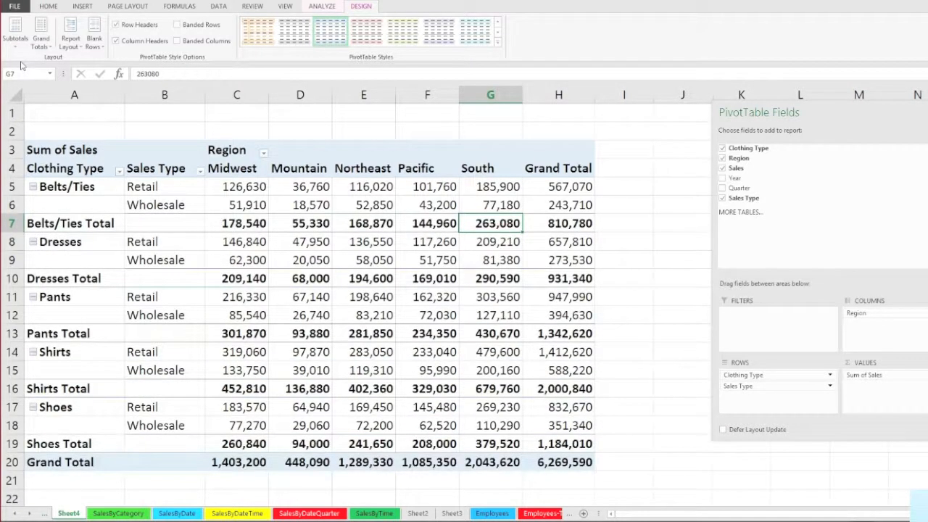
key("ctrl+y")
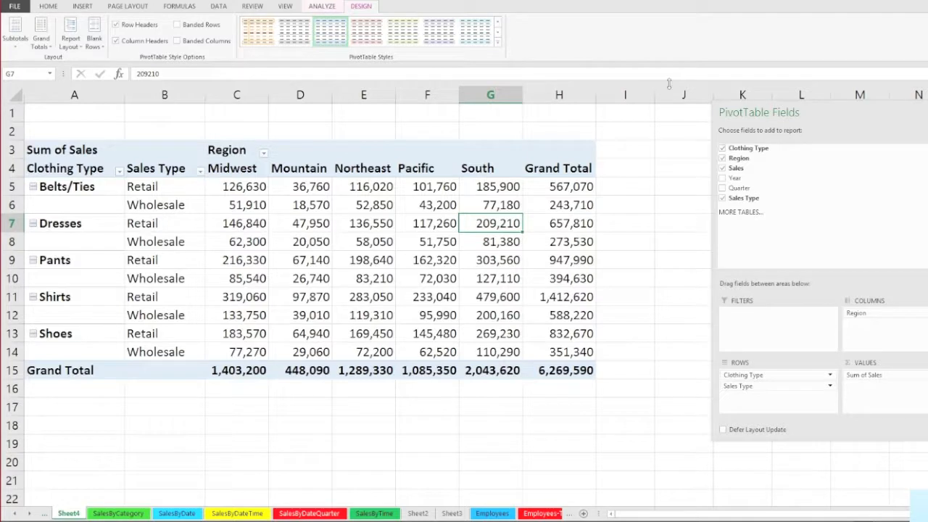
Step: Bring the whole field list into view and reorder the row fields so Sales Type comes before Clothing Type
left_click_drag(826, 112, 754, 124)
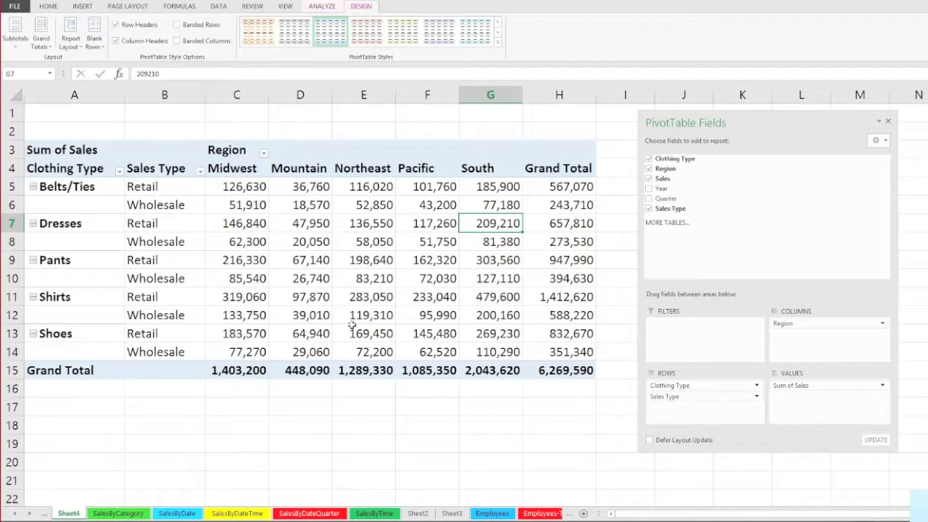
left_click(92, 168)
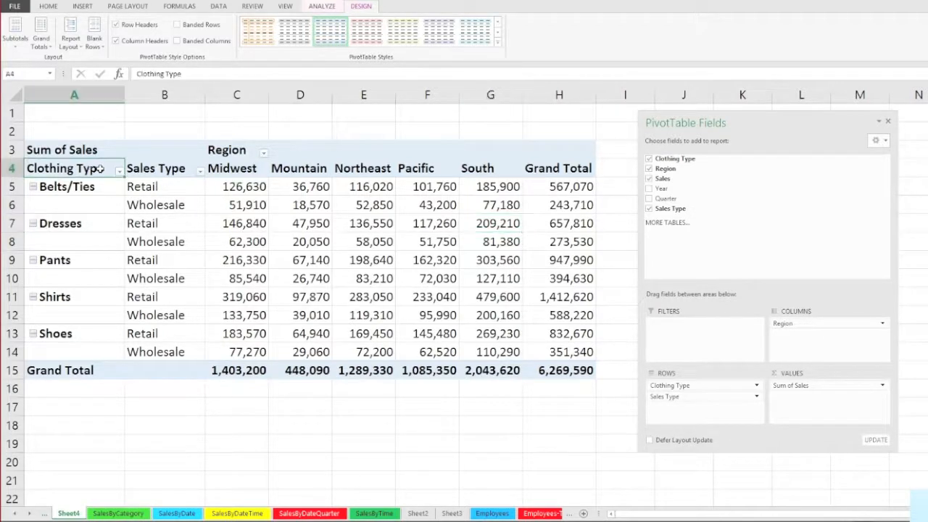
left_click(156, 168)
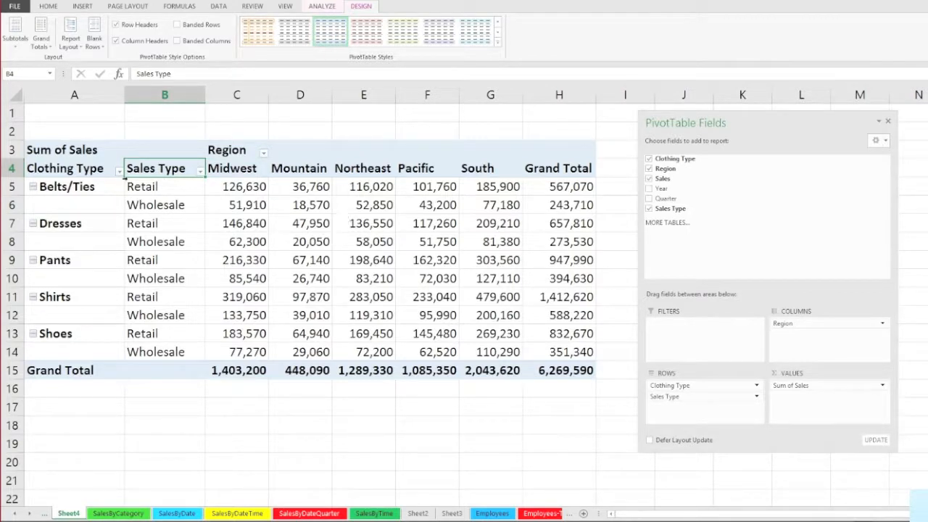
left_click_drag(73, 168, 149, 168)
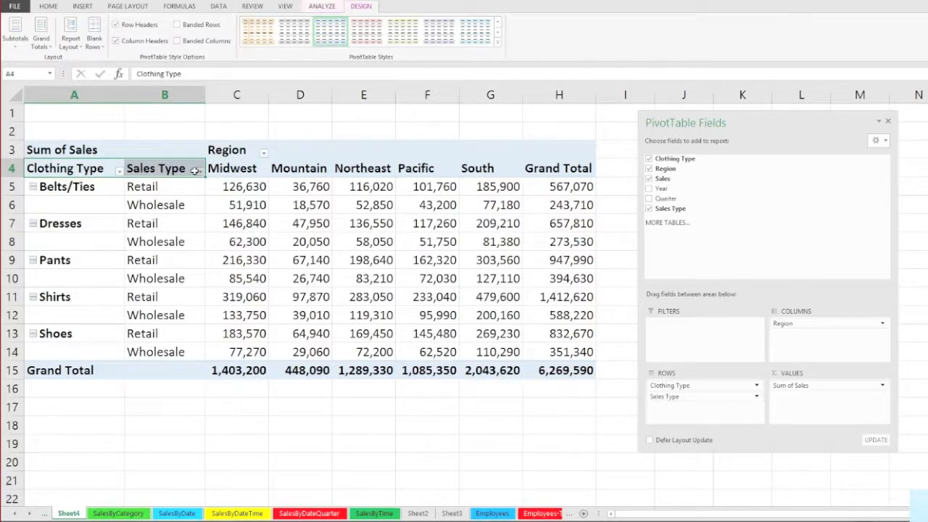
left_click(698, 386)
left_click_drag(698, 386, 702, 411)
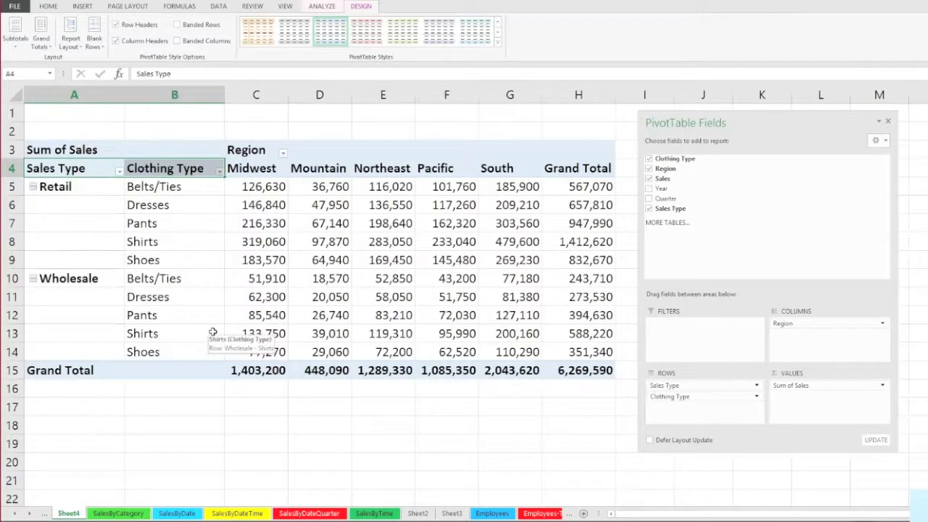
Step: Compare the two row field orders by repeatedly undoing and redoing the swap, finishing with Sales Type as the outer field
key("ctrl+z")
key("ctrl+y")
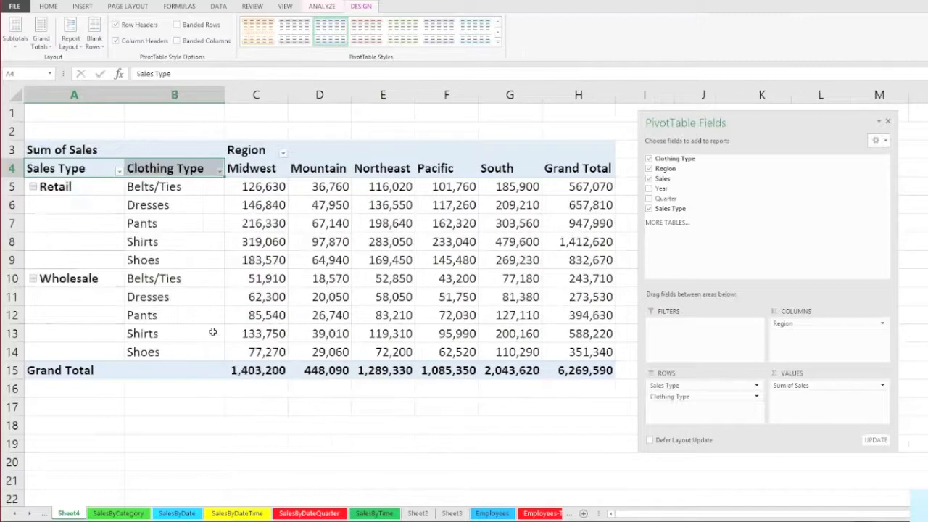
key("ctrl+z")
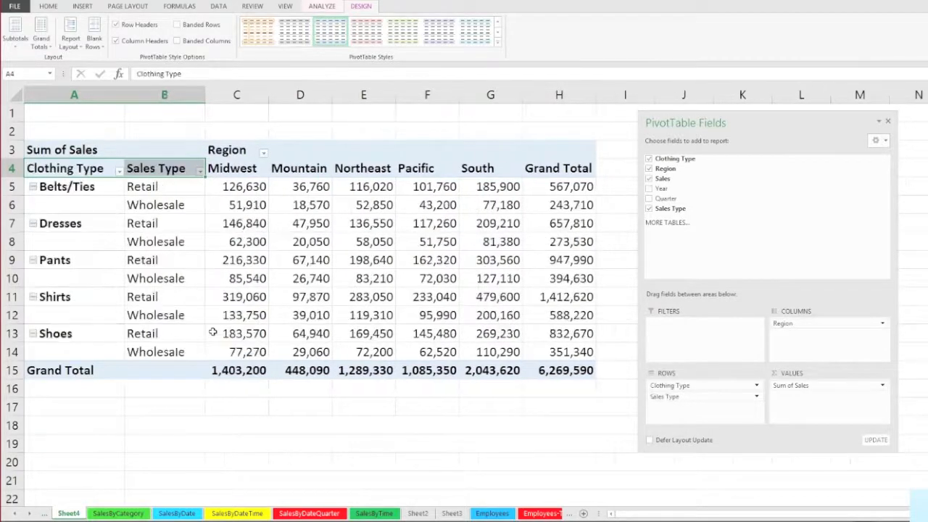
key("ctrl+y")
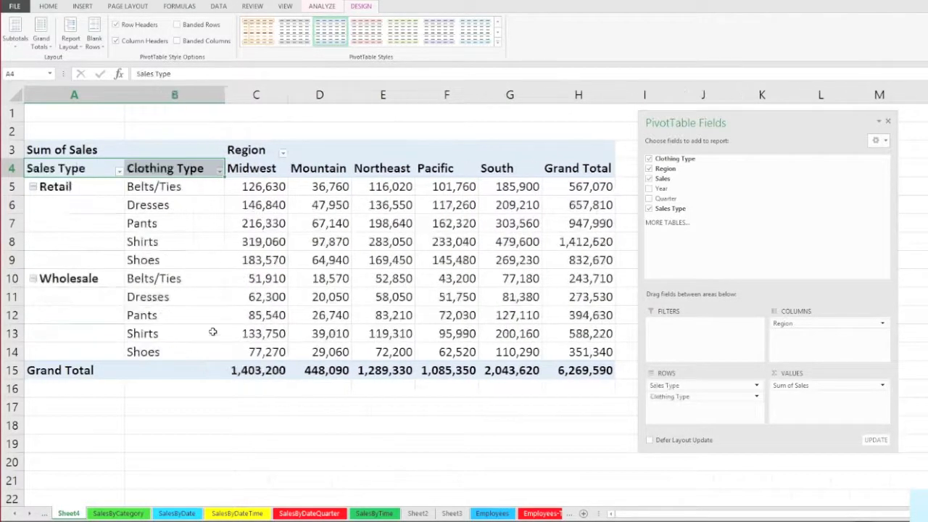
key("ctrl+z")
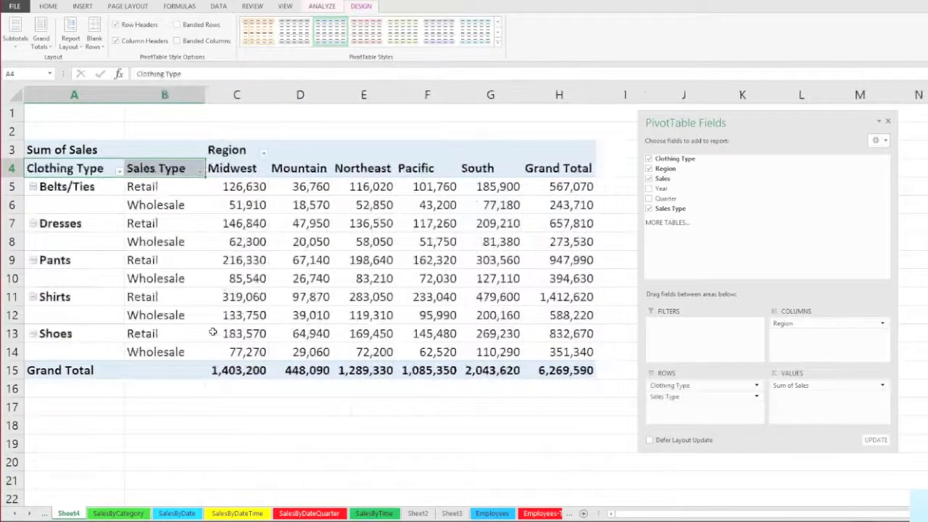
key("ctrl+y")
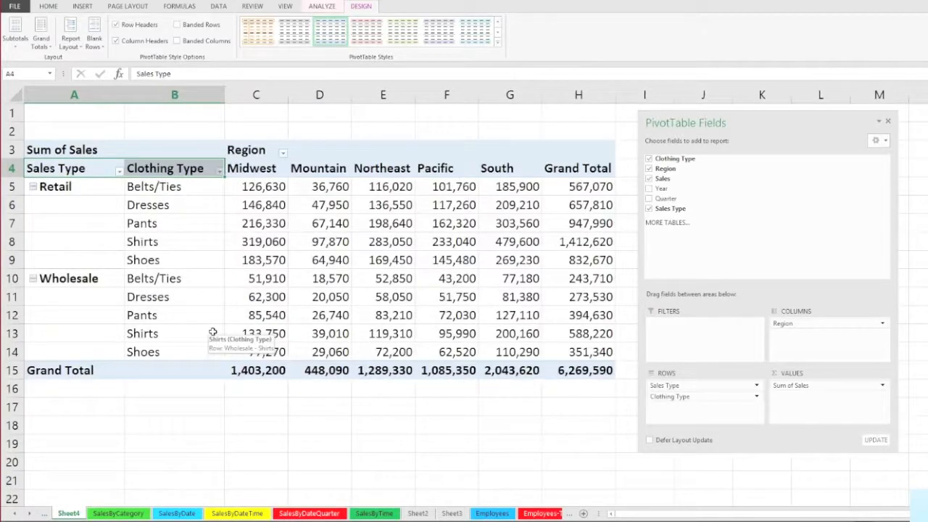
left_click(81, 188)
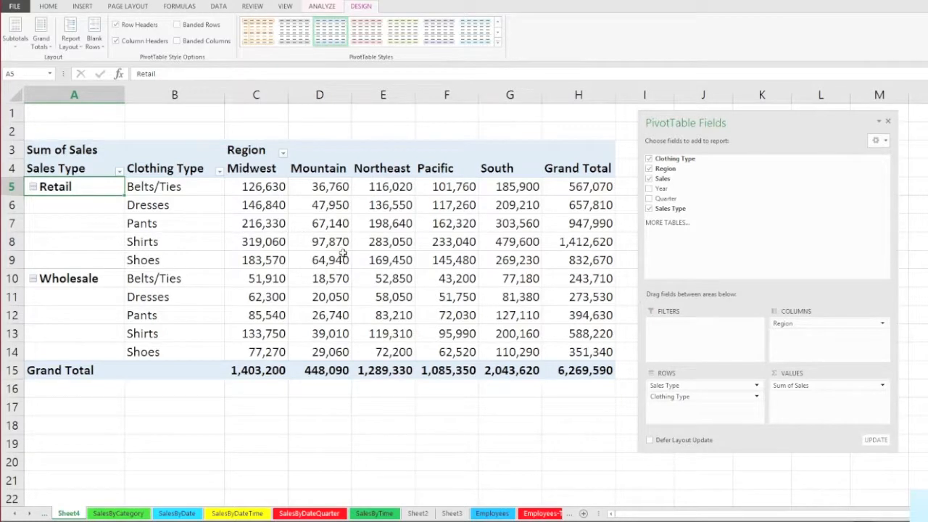
key("ctrl+z")
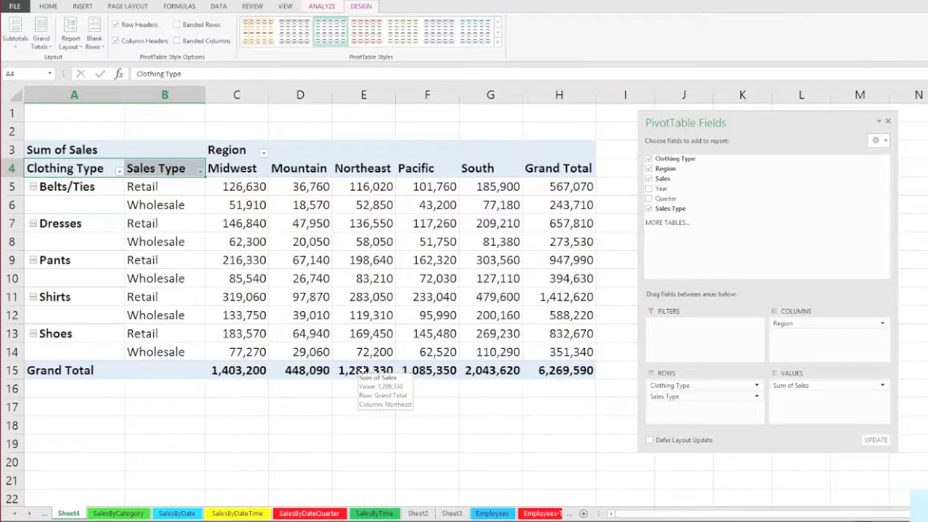
key("ctrl+y")
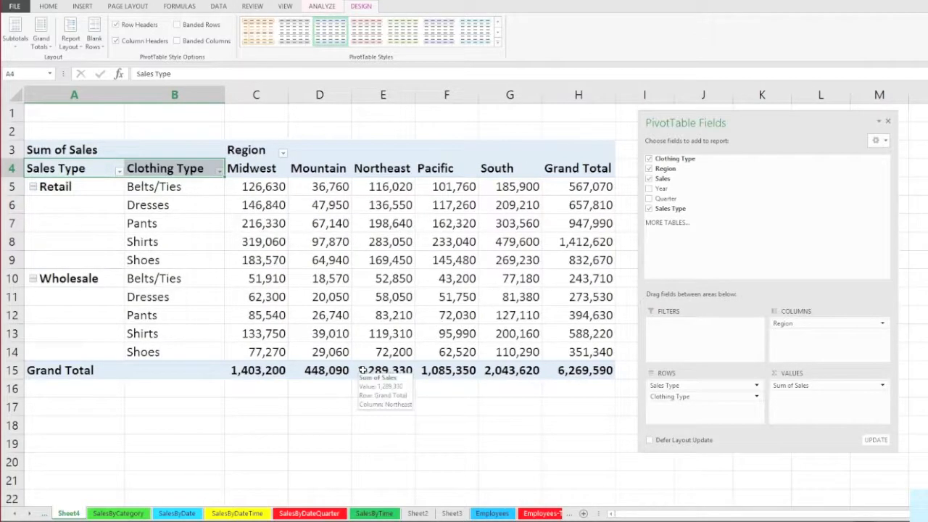
key("ctrl+z")
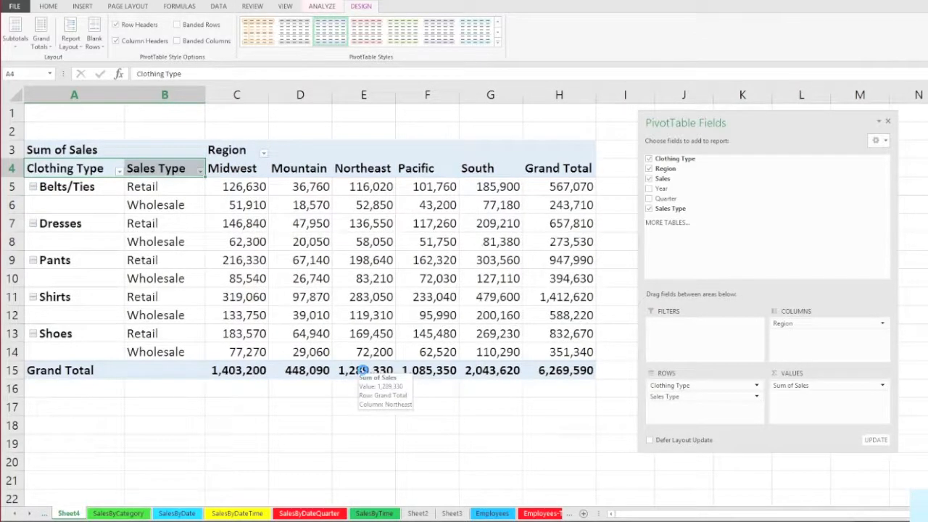
key("ctrl+y")
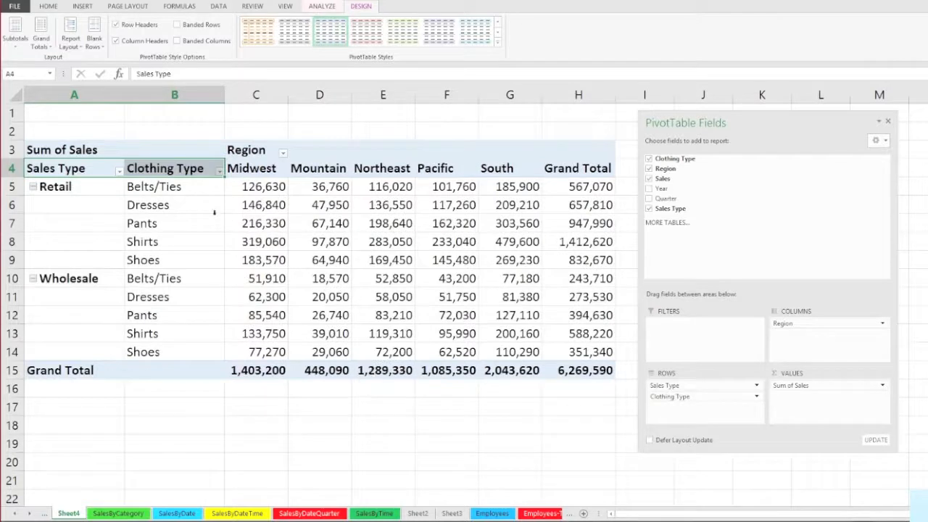
Step: Filter Clothing Type to only Pants and Shirts within each sales type, and undo the filter
left_click(206, 210)
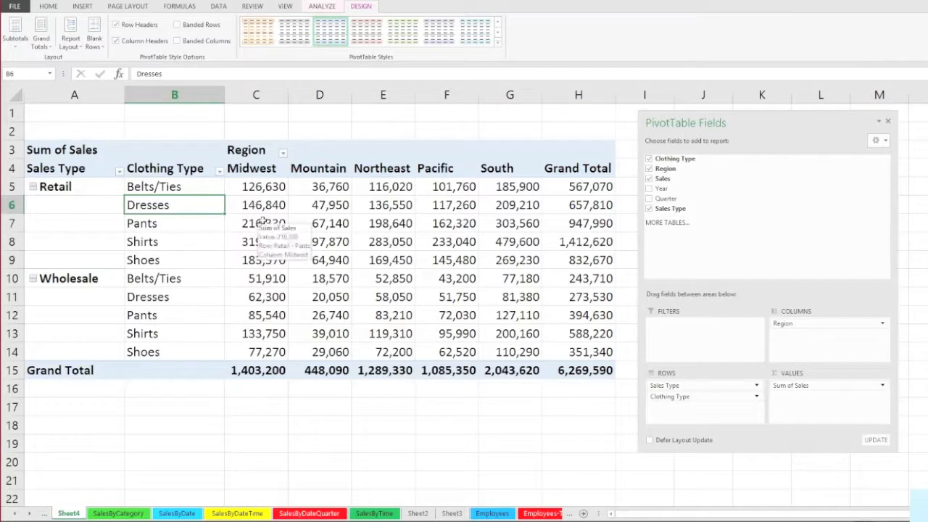
left_click(219, 173)
left_click(115, 275)
left_click(115, 298)
left_click(116, 307)
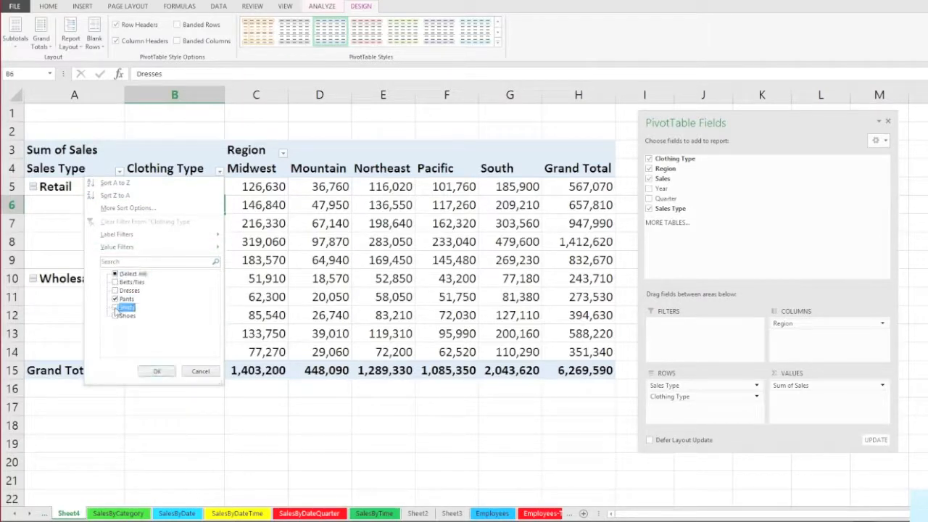
left_click(148, 373)
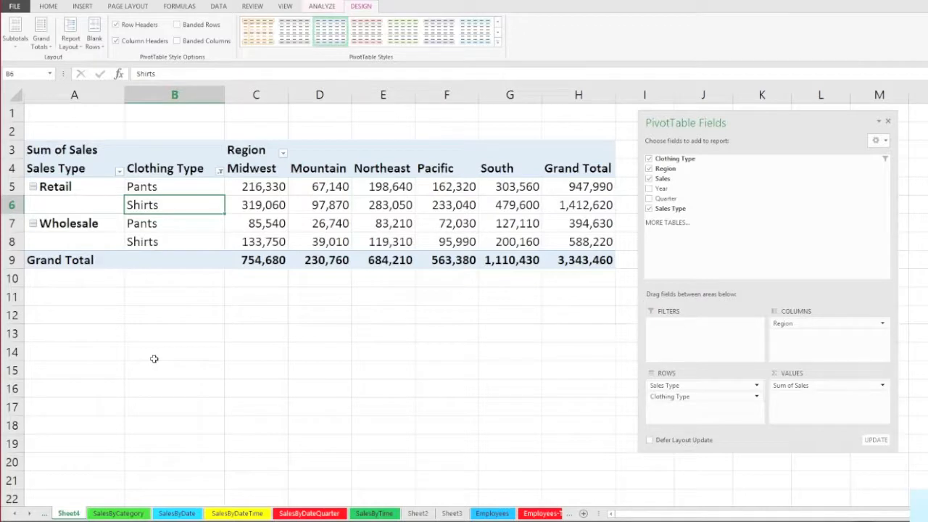
key("ctrl+z")
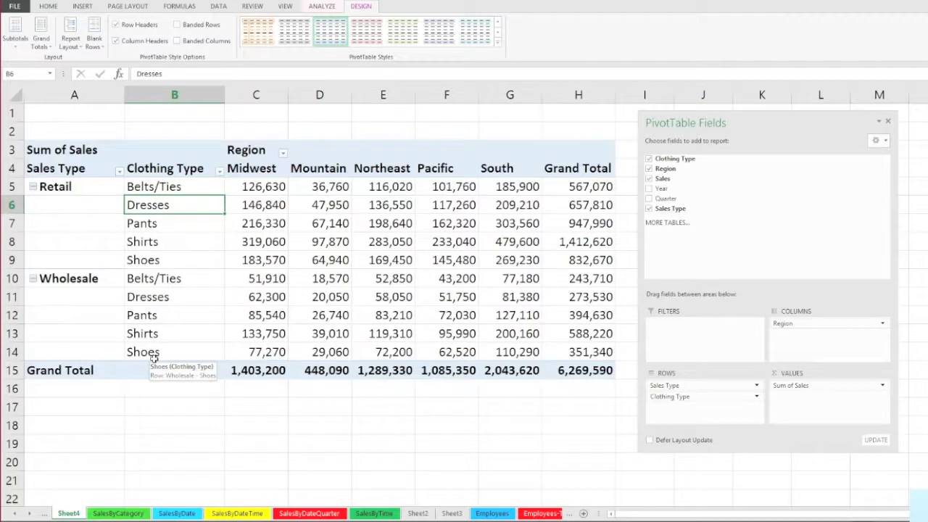
Step: Reapply the Pants and Shirts filter on Clothing Type and limit Region to Midwest, Northeast and South
key("ctrl+y")
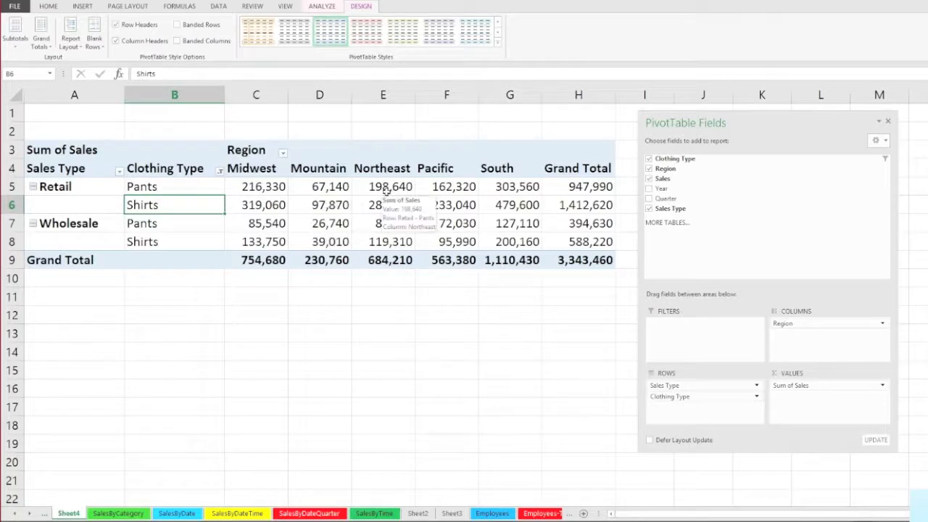
left_click(283, 157)
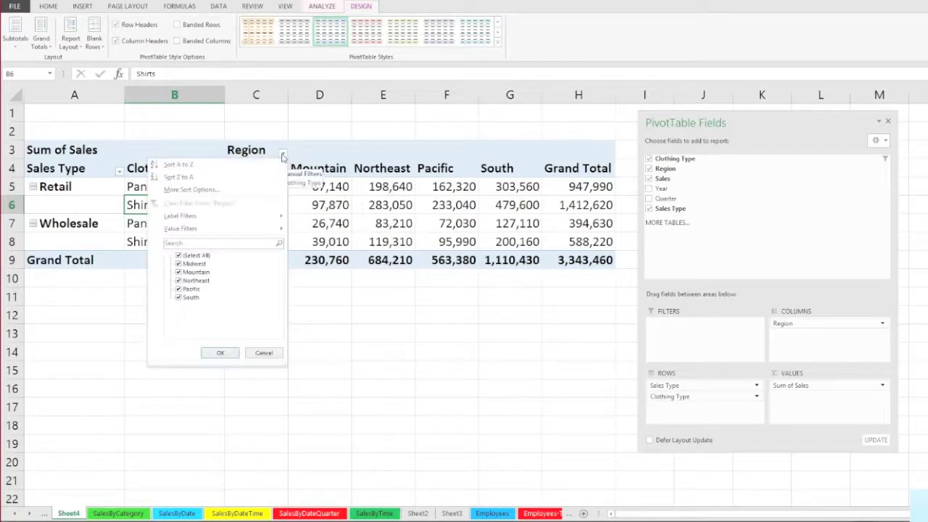
left_click(179, 256)
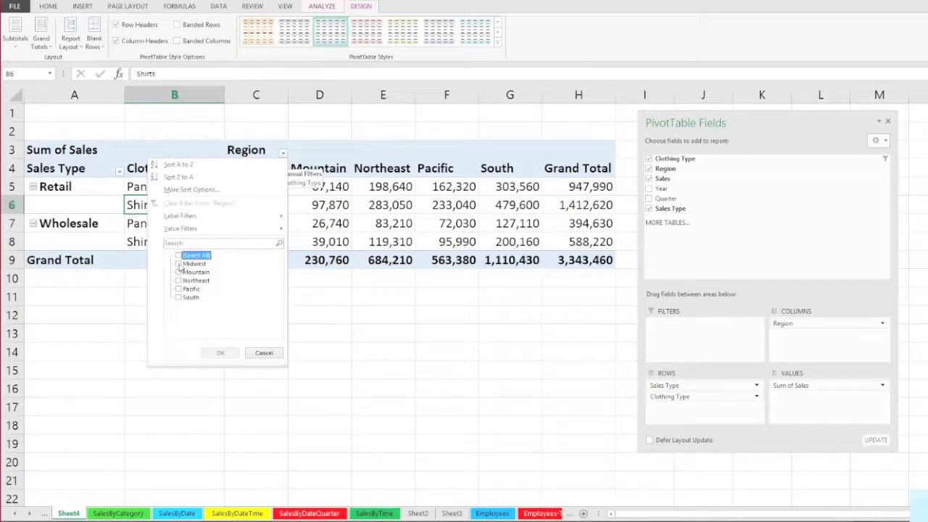
left_click(179, 264)
left_click(179, 280)
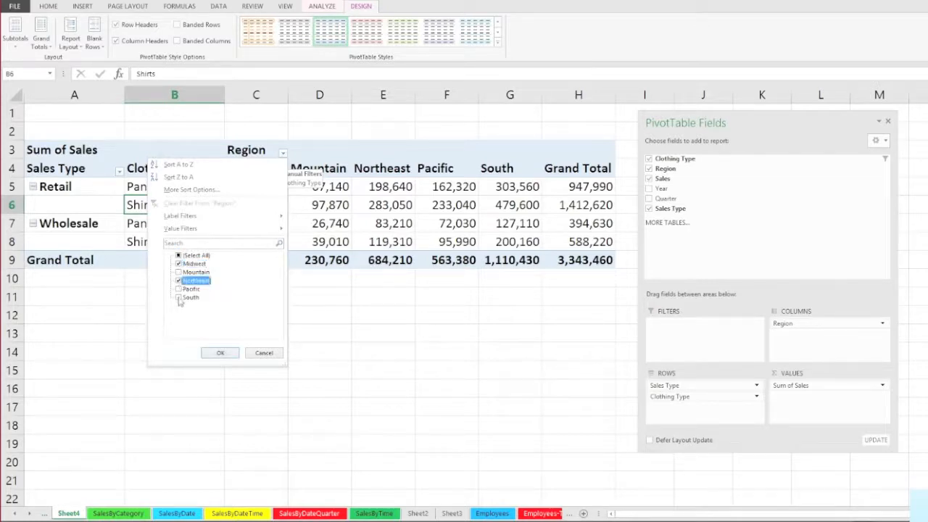
left_click(179, 297)
left_click(222, 354)
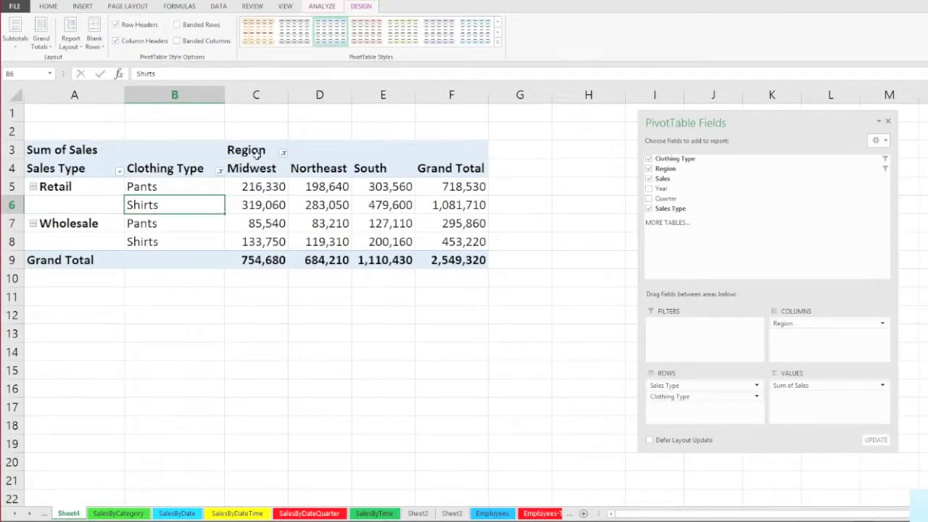
Step: Undo the Region filter and the Clothing Type filter in the PivotTable
mouse_move(304, 186)
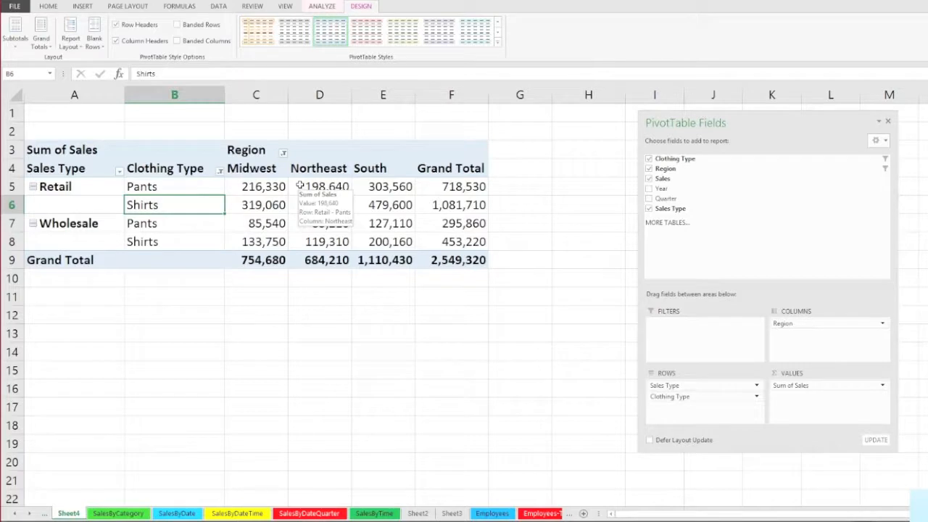
key("ctrl+z")
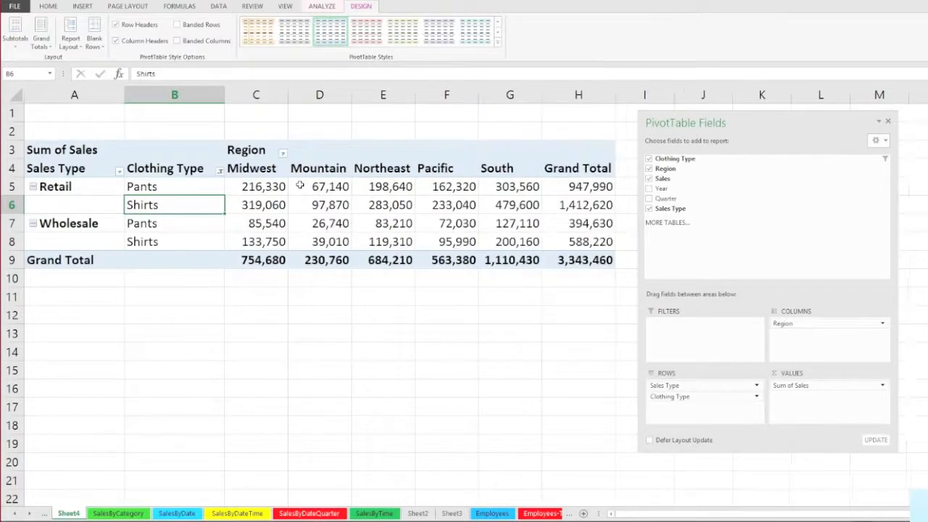
key("ctrl+z")
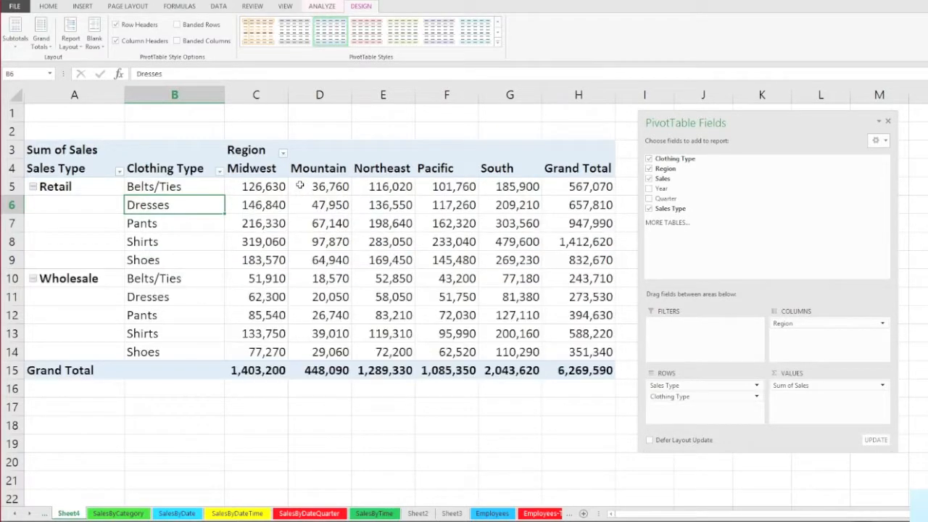
key("Up")
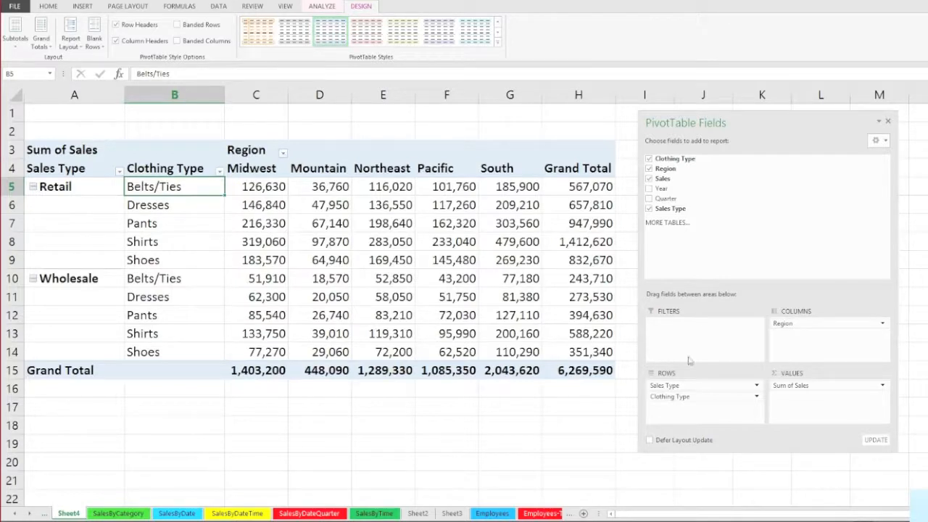
Step: Move Clothing Type from the rows to the report filter and filter the PivotTable to Pants
left_click_drag(680, 403, 667, 332)
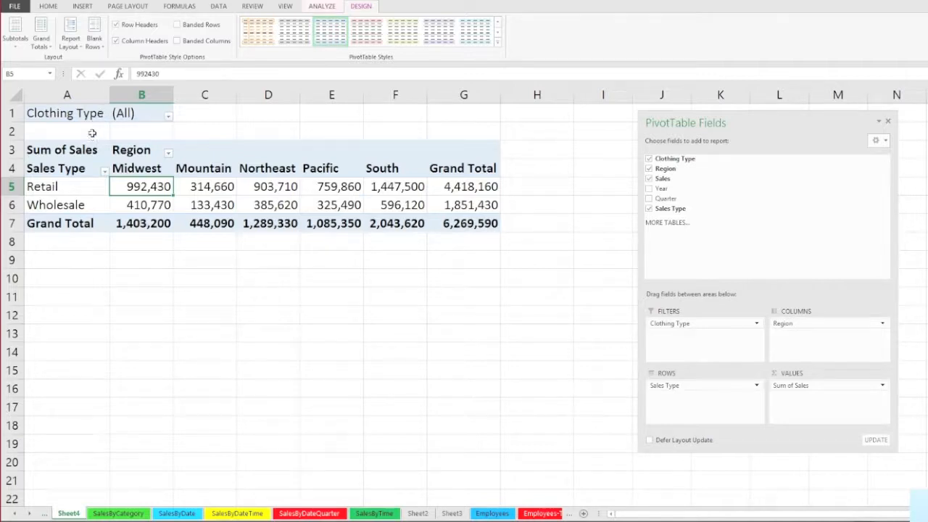
mouse_move(136, 192)
left_click(168, 119)
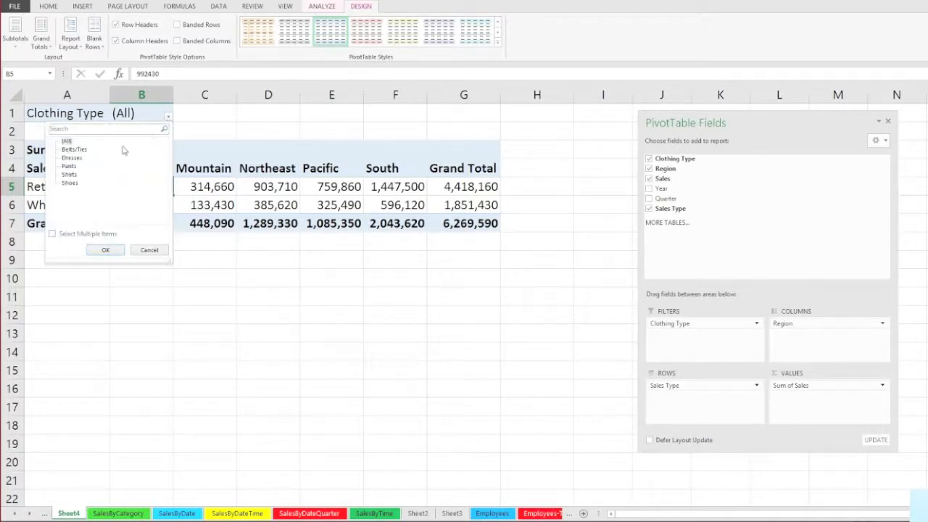
left_click(71, 166)
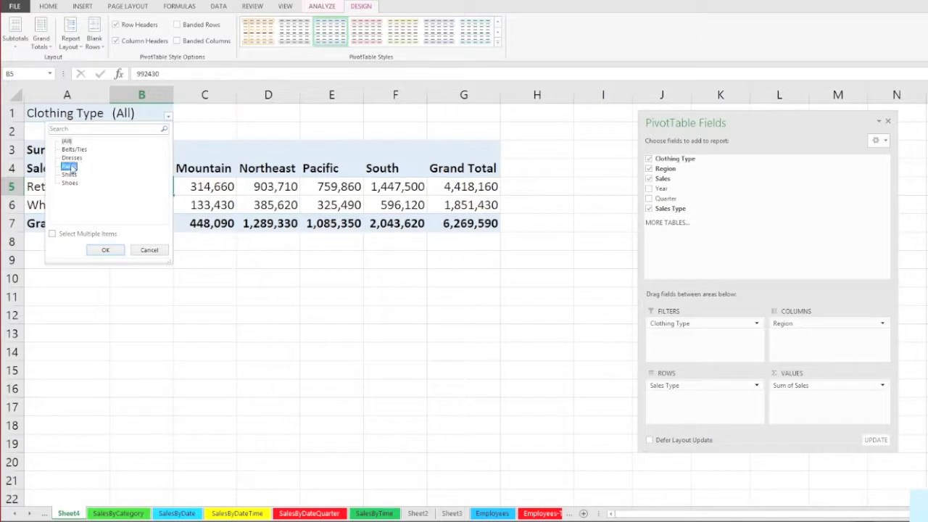
left_click(107, 251)
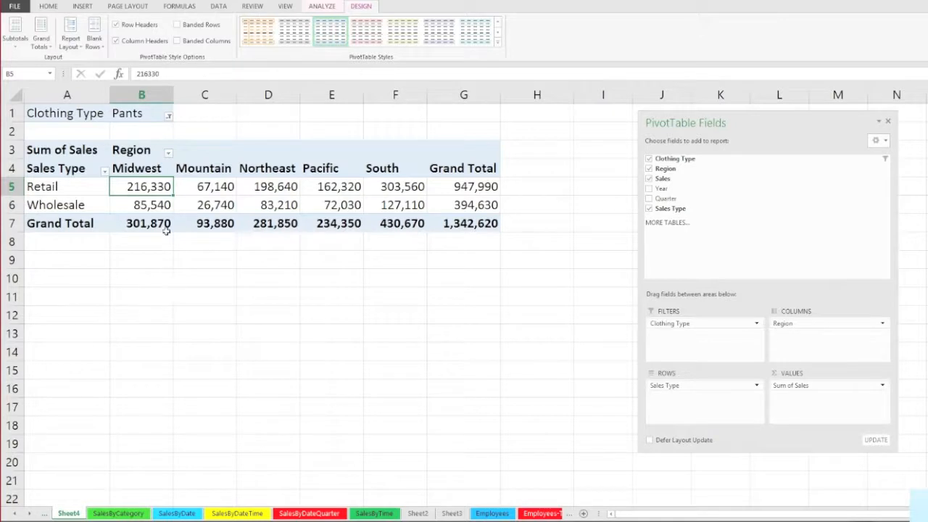
Step: Allow multiple items in the Clothing Type report filter and include Shirts along with Pants
left_click(168, 117)
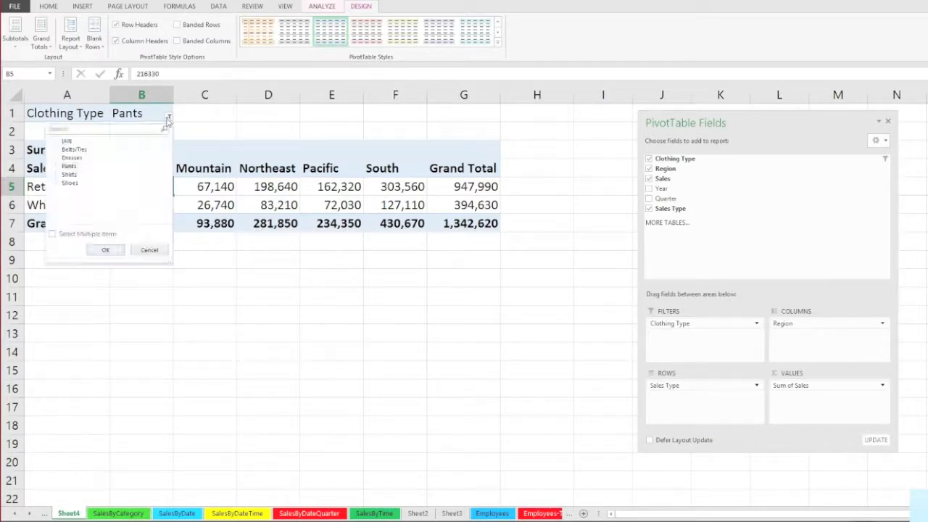
left_click(52, 234)
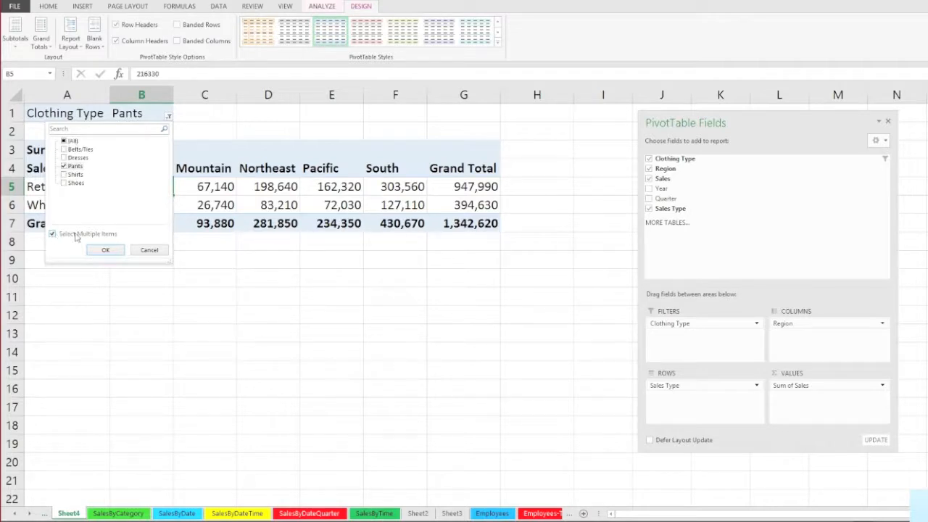
left_click(64, 175)
left_click(105, 251)
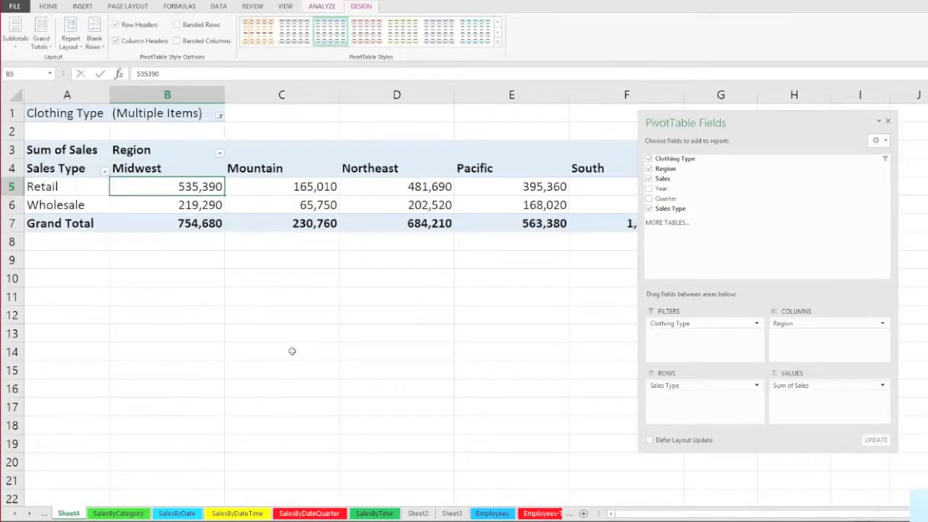
Step: Autofit all column widths on the sheet and select the Clothing Type report filter value in B1
left_click(13, 90)
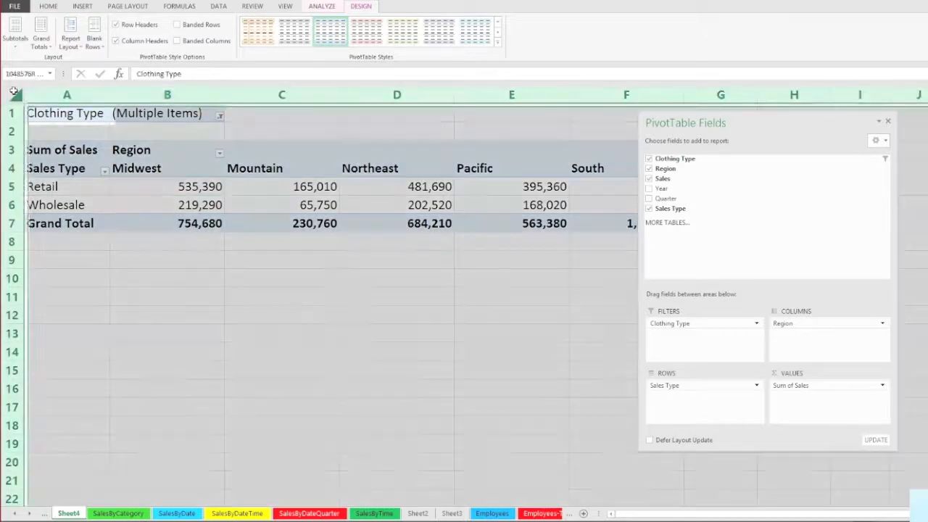
left_click_drag(224, 92, 227, 92)
double_click(226, 93)
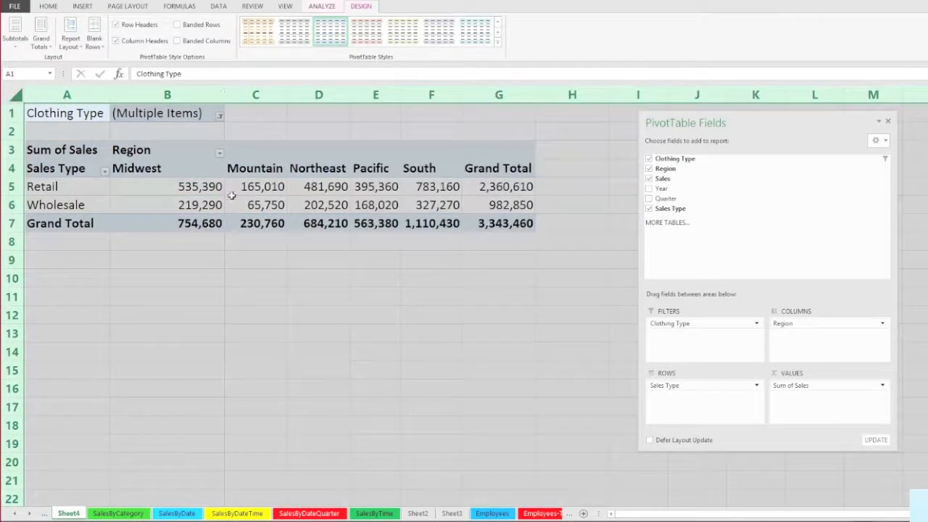
left_click(195, 253)
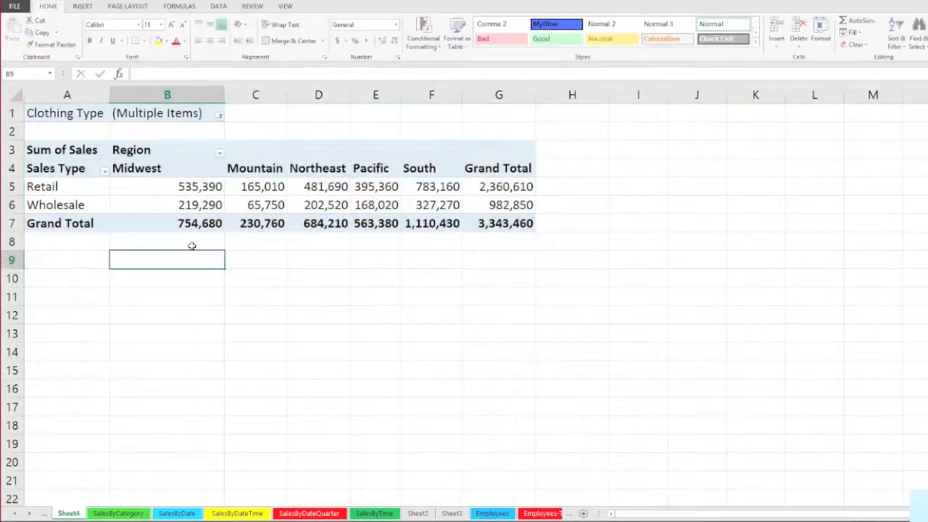
left_click(166, 114)
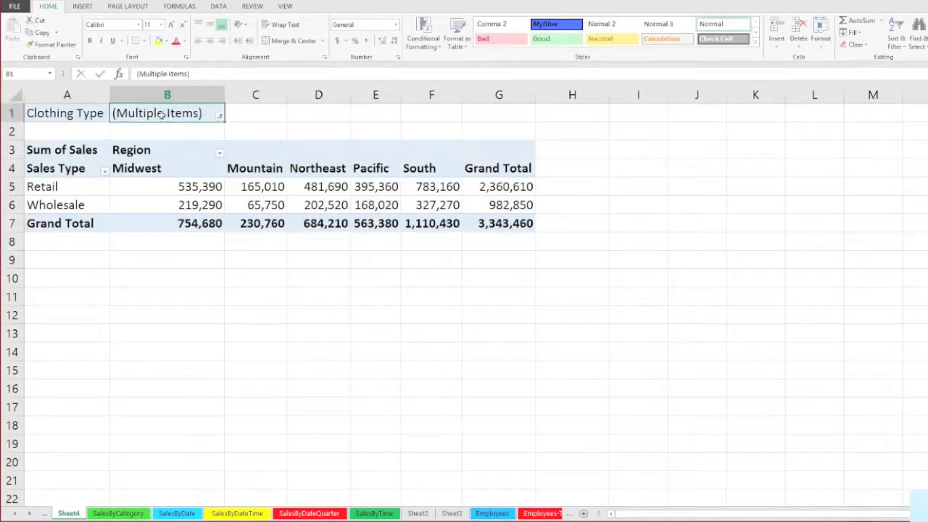
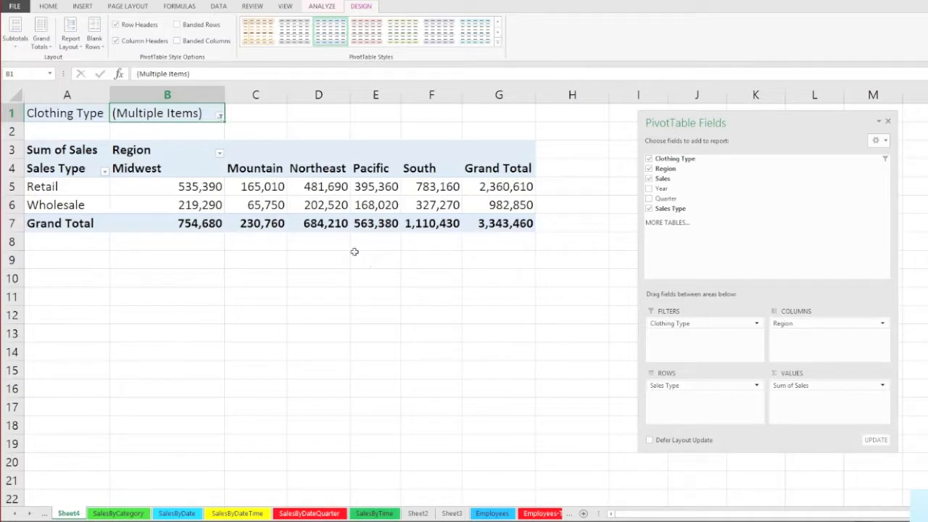
Step: Reset the Clothing Type report filter to all items and move the field back to the rows below Sales Type
left_click(219, 118)
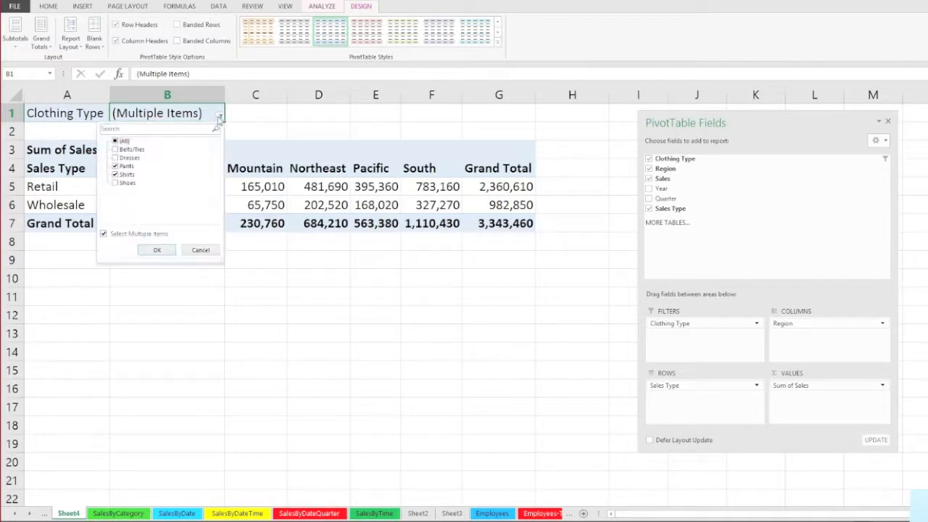
left_click(114, 141)
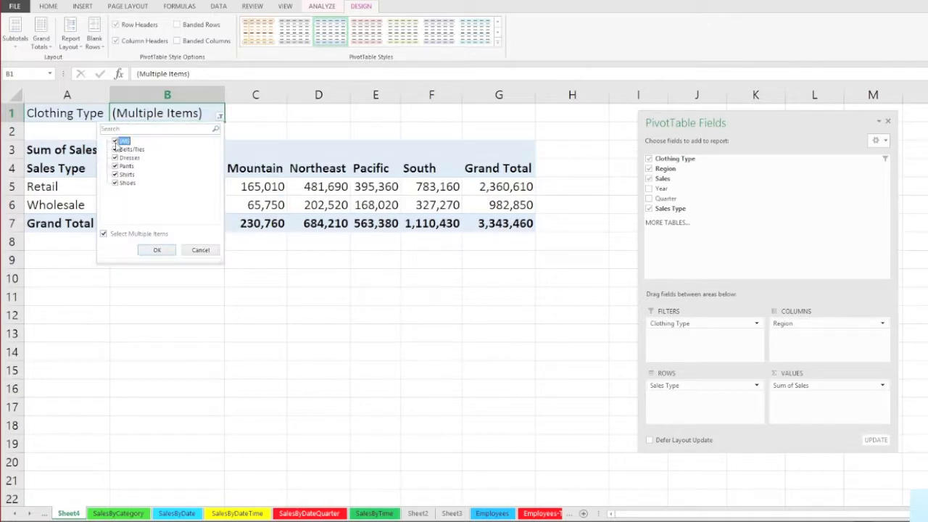
left_click(148, 253)
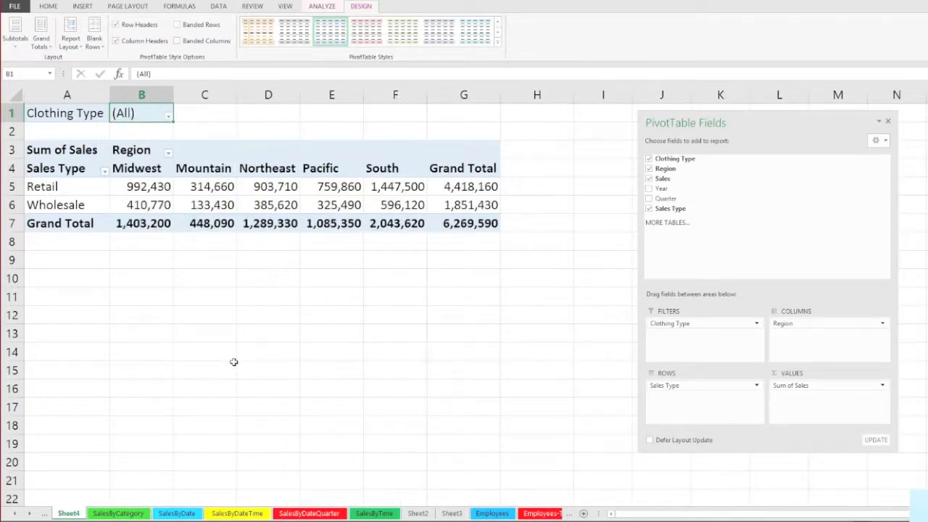
left_click_drag(709, 325, 700, 406)
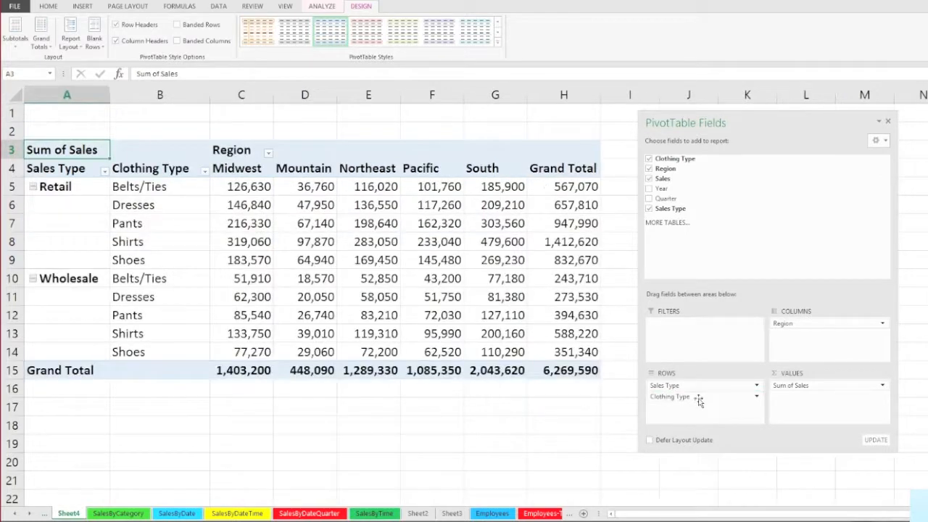
Step: Move Sales Type from the rows to the report filter and filter the PivotTable to Retail
left_click_drag(691, 387, 679, 335)
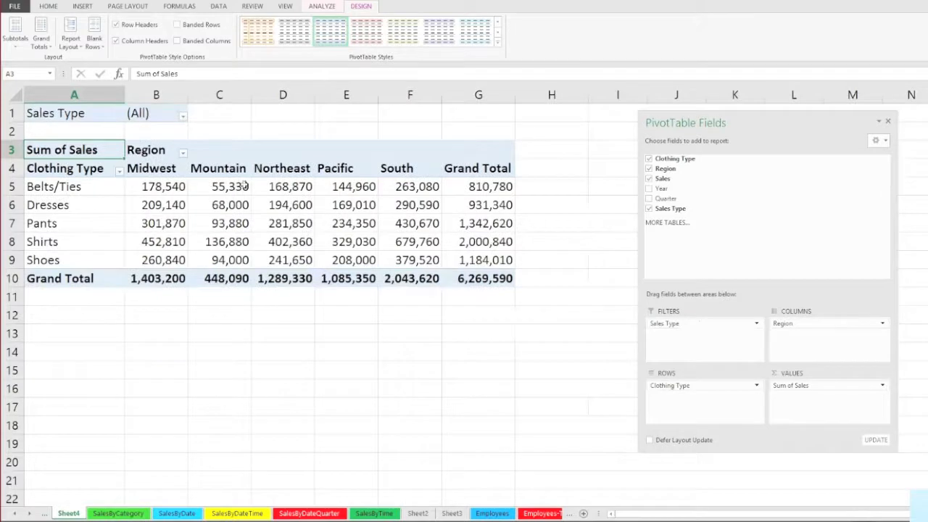
left_click(92, 115)
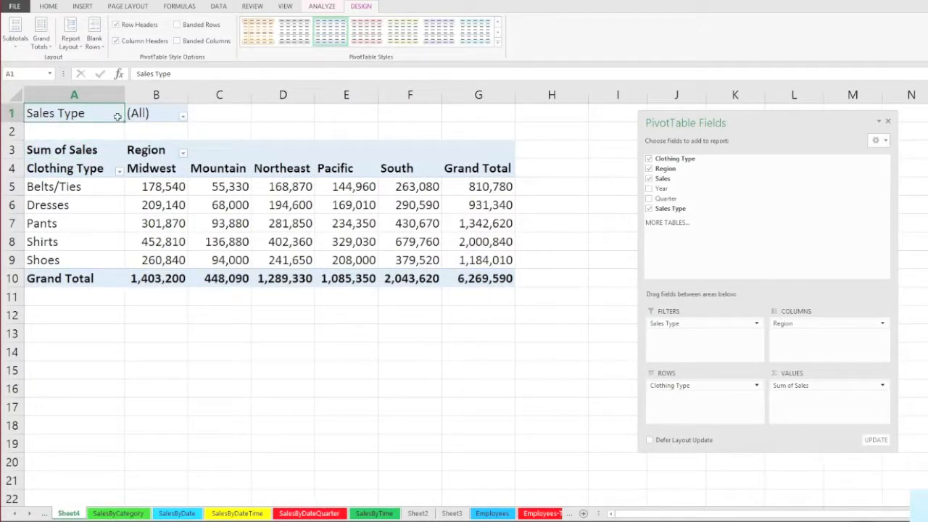
left_click(182, 117)
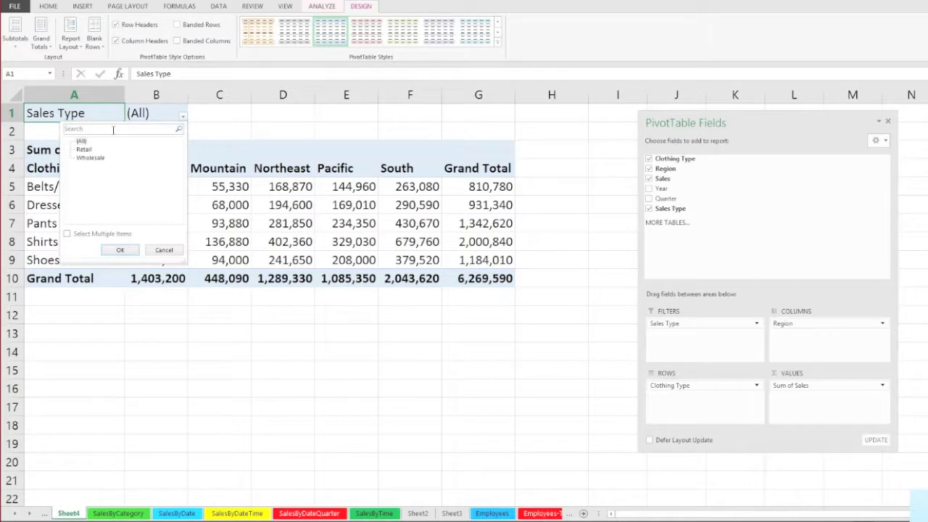
left_click(83, 150)
left_click(120, 249)
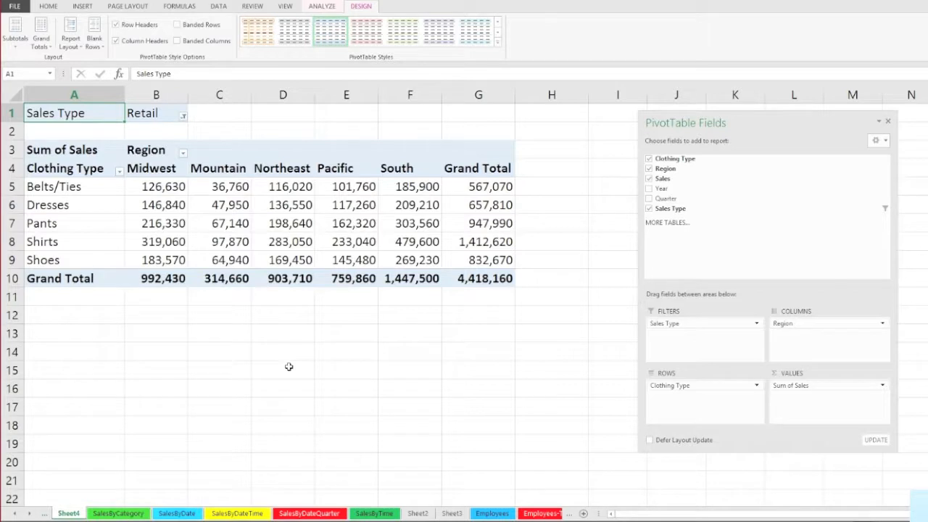
Step: Switch the Sales Type report filter to Wholesale
left_click(185, 120)
left_click(90, 157)
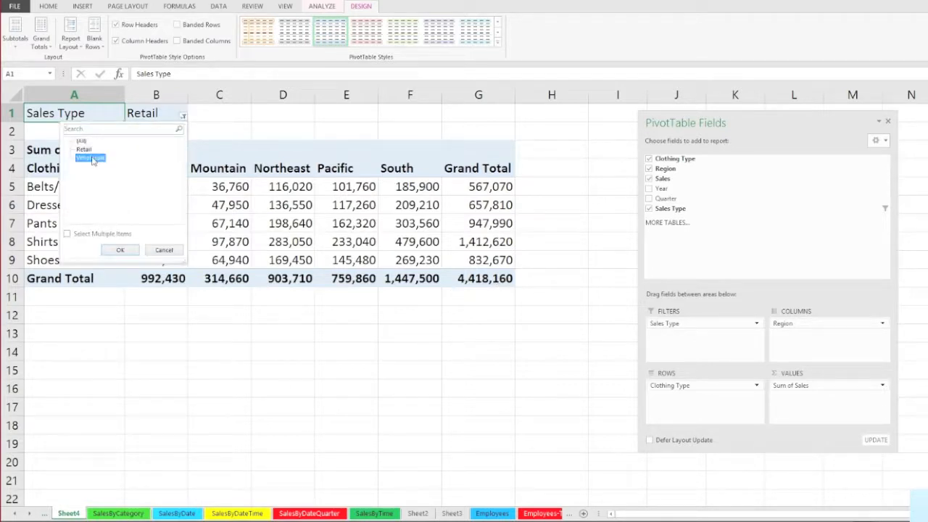
left_click(118, 250)
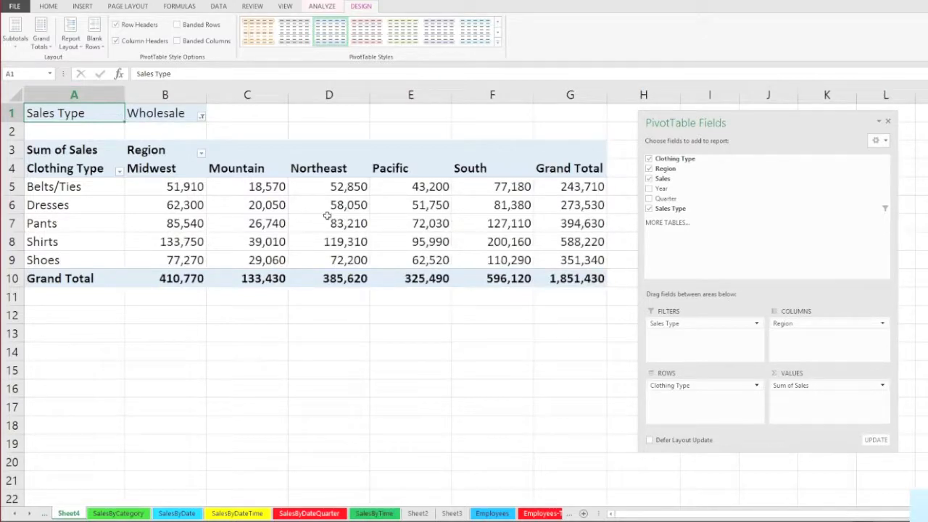
Step: Remove the Sales Type field from the PivotTable and select a value cell in the report
left_click(694, 326)
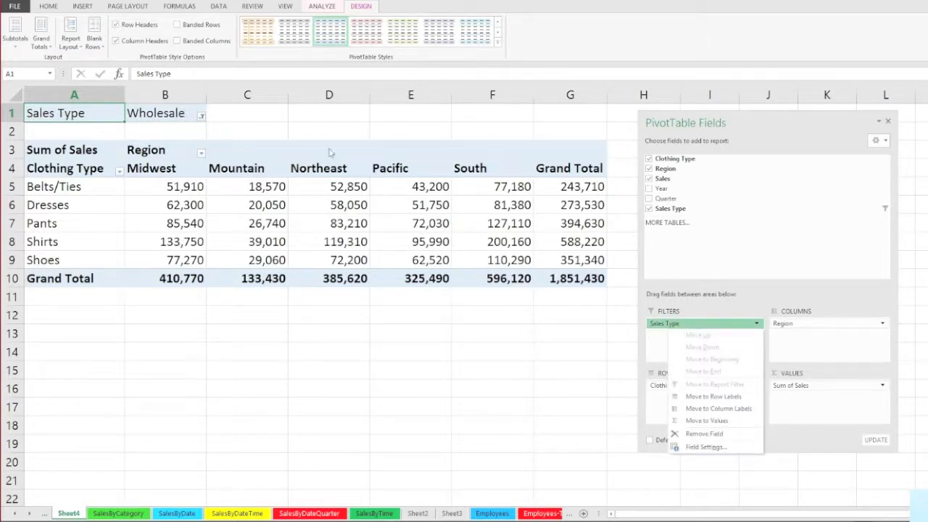
left_click(661, 343)
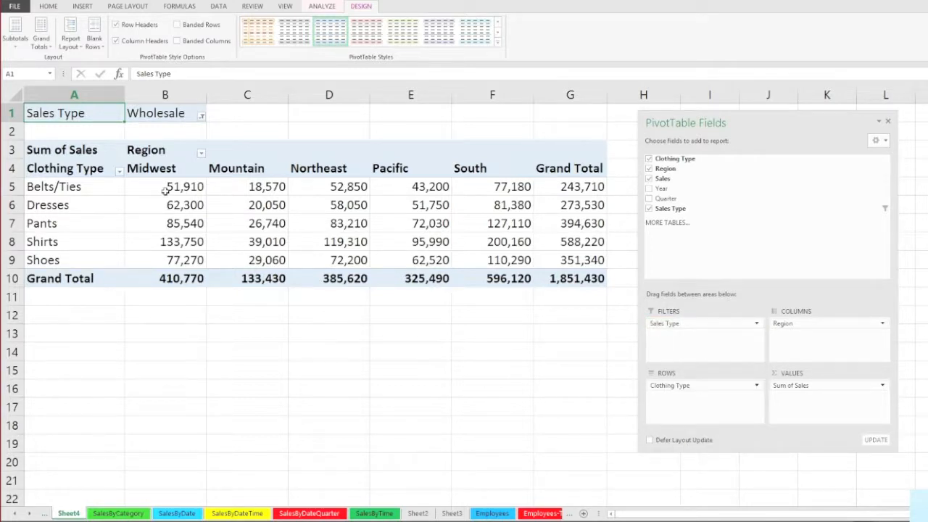
mouse_move(161, 186)
left_click(649, 209)
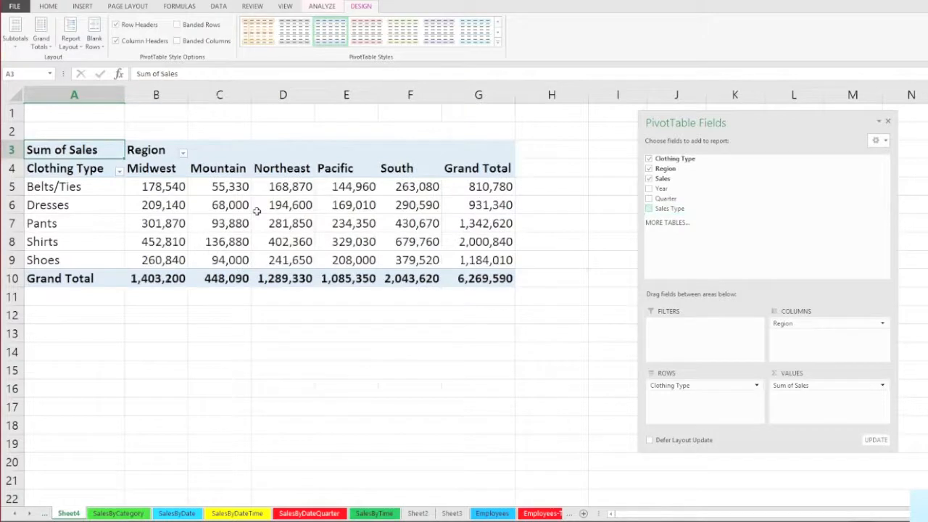
left_click(257, 211)
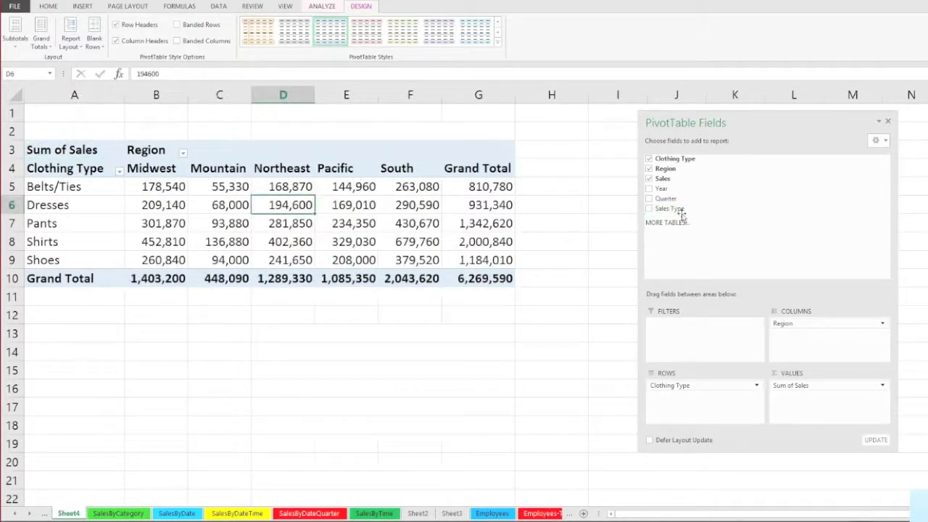
Step: Add Sales Type to the rows below Clothing Type, trying it as a report filter before returning it to the rows
left_click_drag(663, 208, 701, 400)
left_click(155, 284)
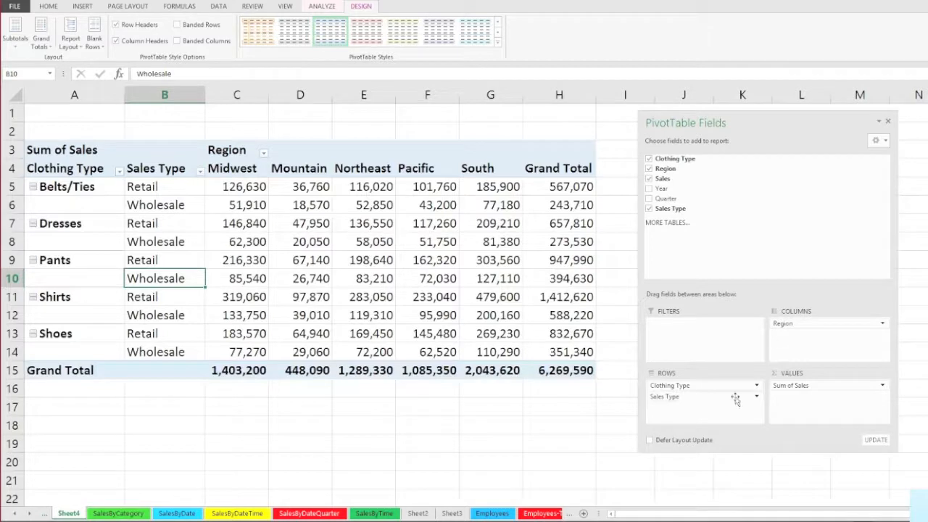
left_click_drag(709, 399, 673, 349)
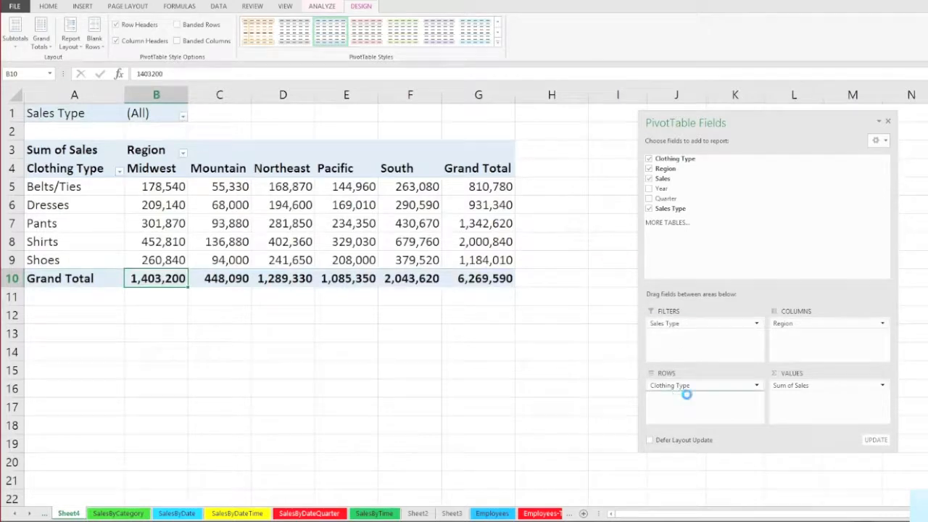
left_click_drag(686, 395, 685, 395)
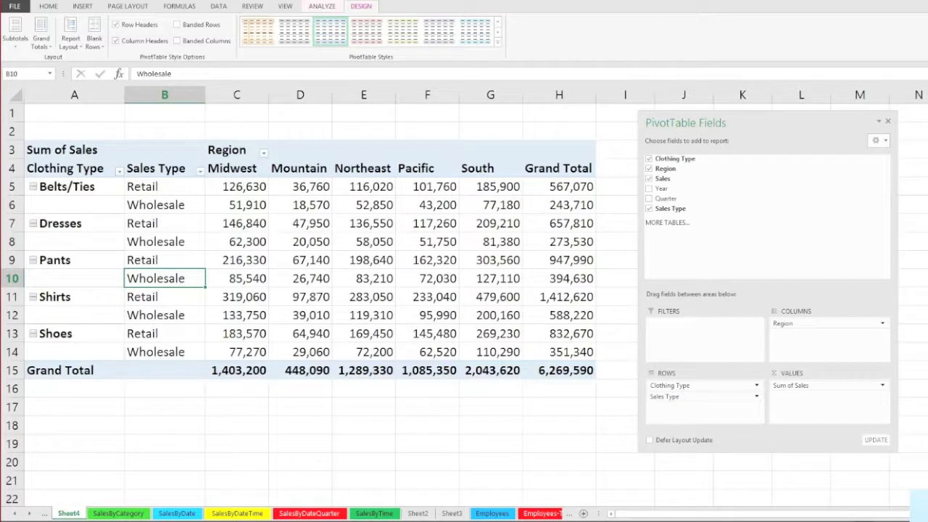
Step: Examine the order of the region columns, checking Midwest, Mountain, Northeast and Pacific
left_click(244, 187)
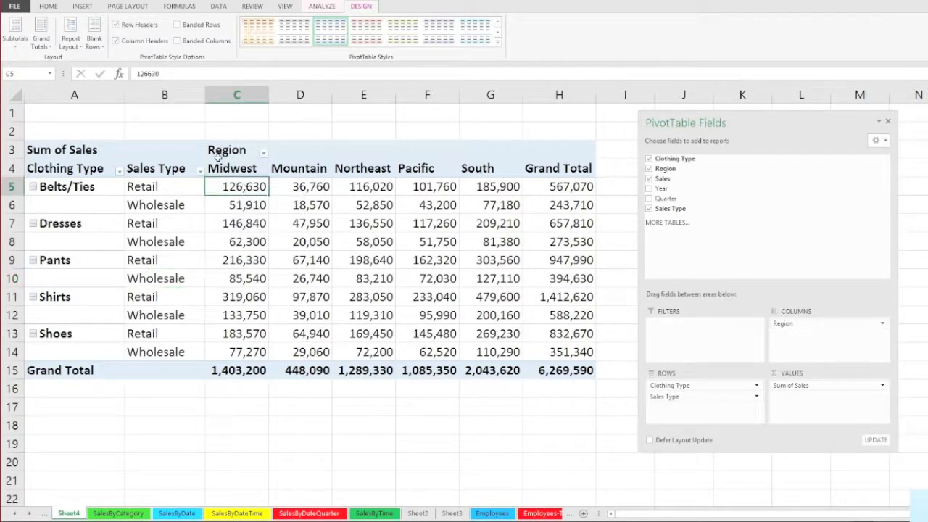
left_click_drag(248, 169, 239, 362)
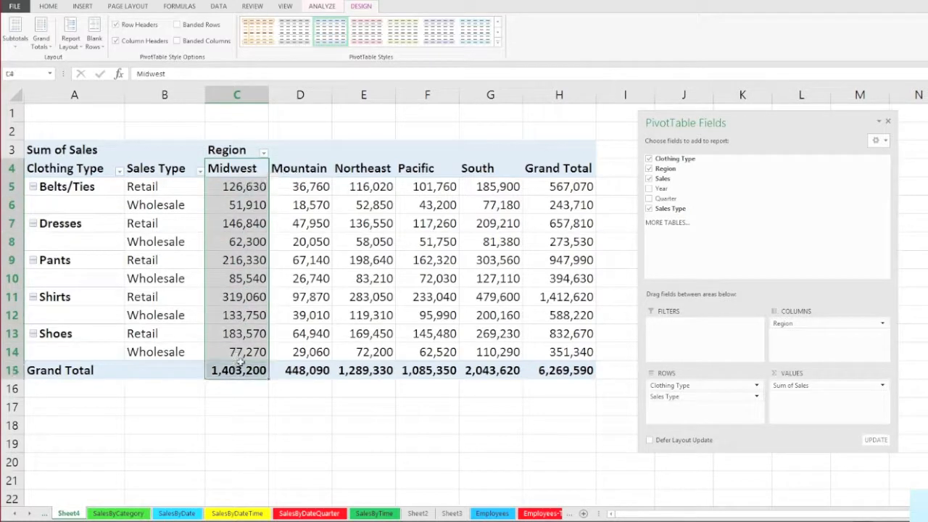
left_click(309, 174)
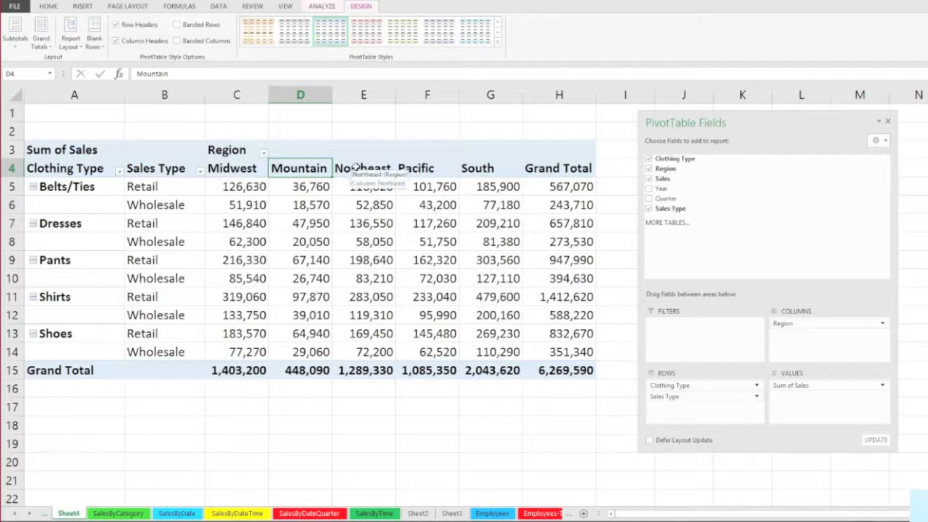
left_click_drag(356, 167, 366, 370)
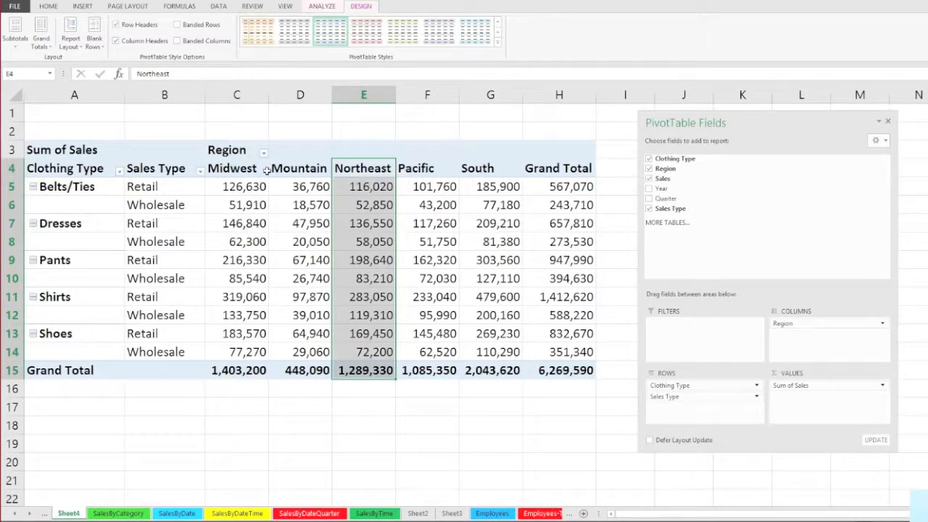
left_click(431, 239)
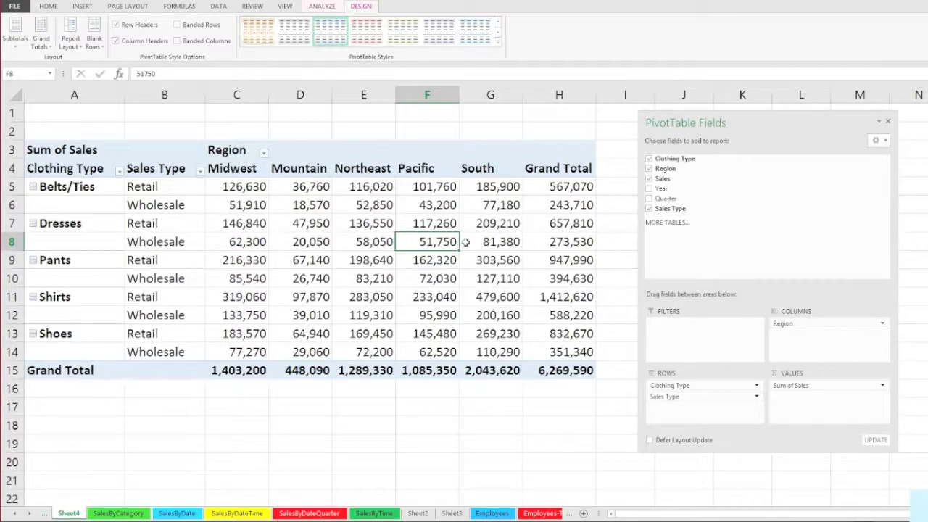
mouse_move(466, 243)
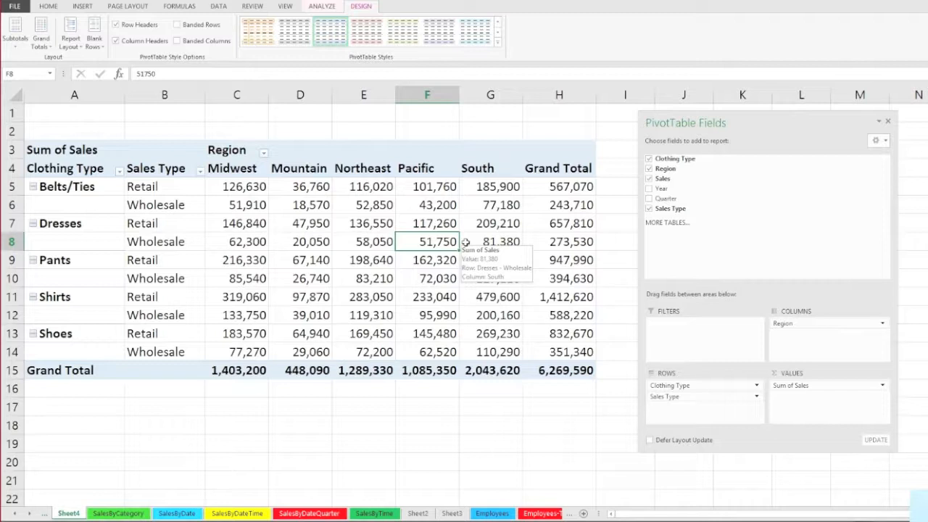
Step: Move the Northeast region column ahead of Midwest in the PivotTable
left_click(377, 171)
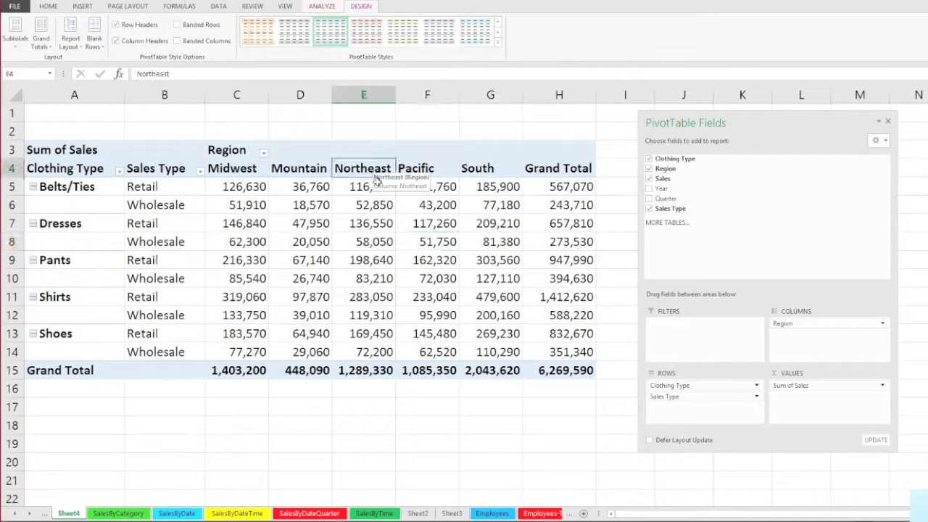
key("shift+Down")
key("shift+Down")
key("shift+Down")
key("shift+Down")
key("shift+Down")
key("shift+Down")
key("shift+Down")
key("shift+Down")
key("shift+Down")
key("shift+Down")
key("shift+Down")
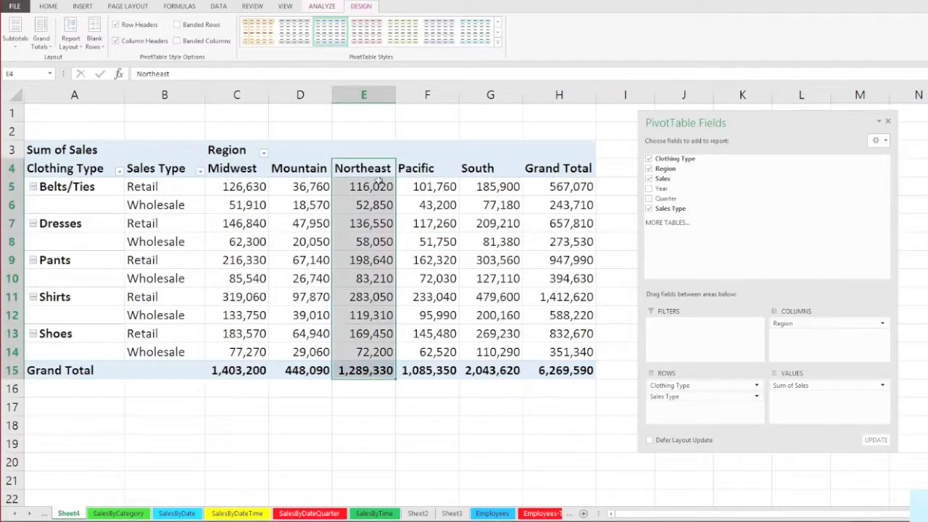
left_click(362, 168)
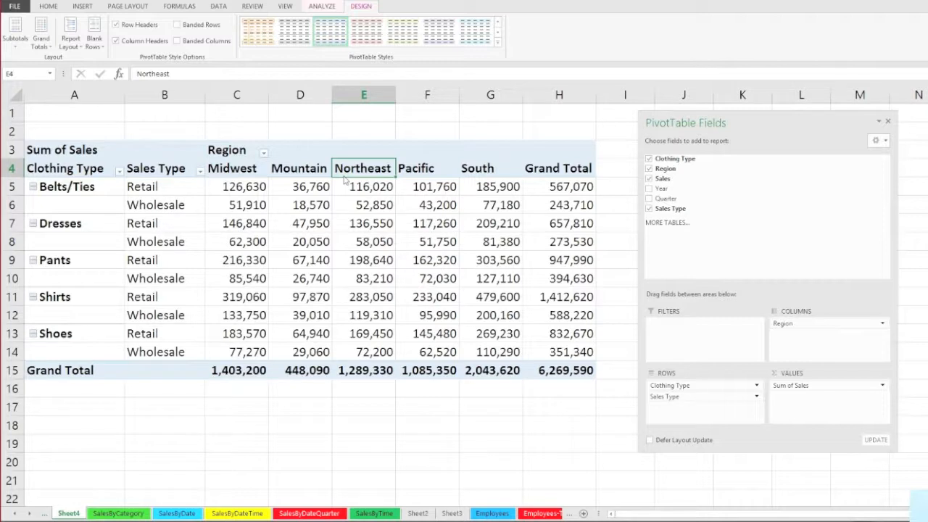
left_click_drag(344, 178, 221, 165)
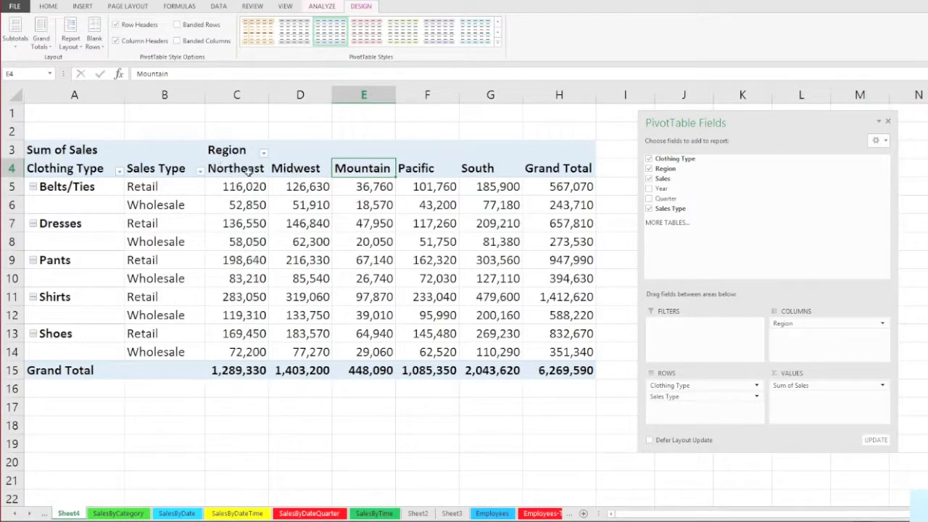
Step: Move the South region column between Midwest and Mountain
left_click(485, 168)
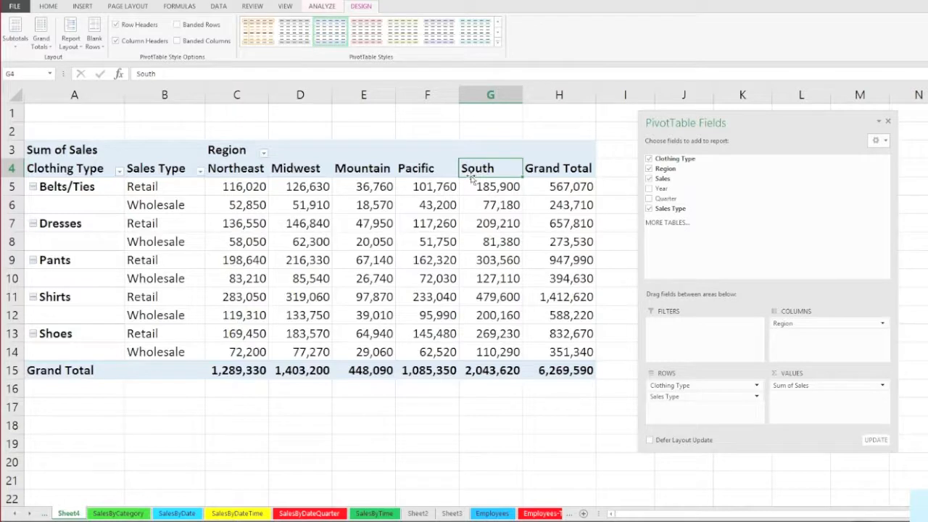
left_click_drag(469, 178, 330, 183)
left_click(314, 223)
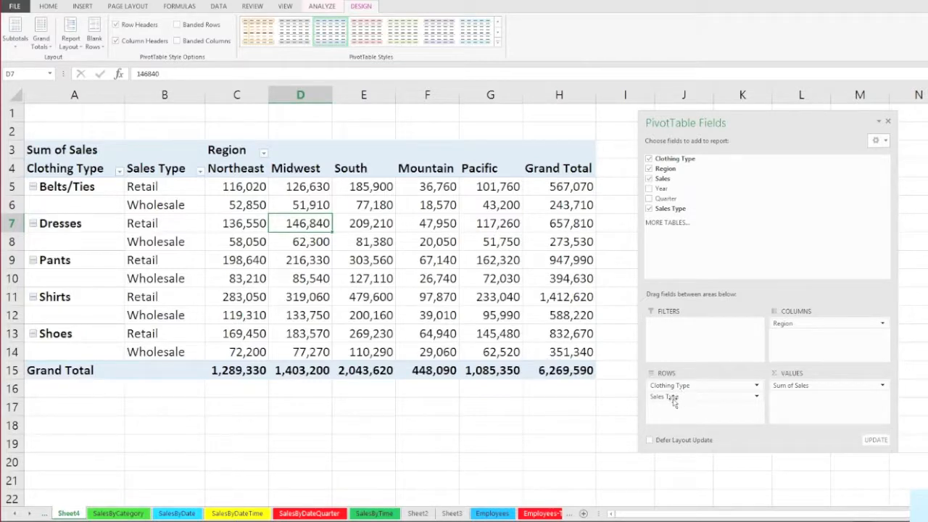
Step: Reorder the clothing types so that Pants comes directly after Belts/Ties and before Dresses
left_click(86, 225)
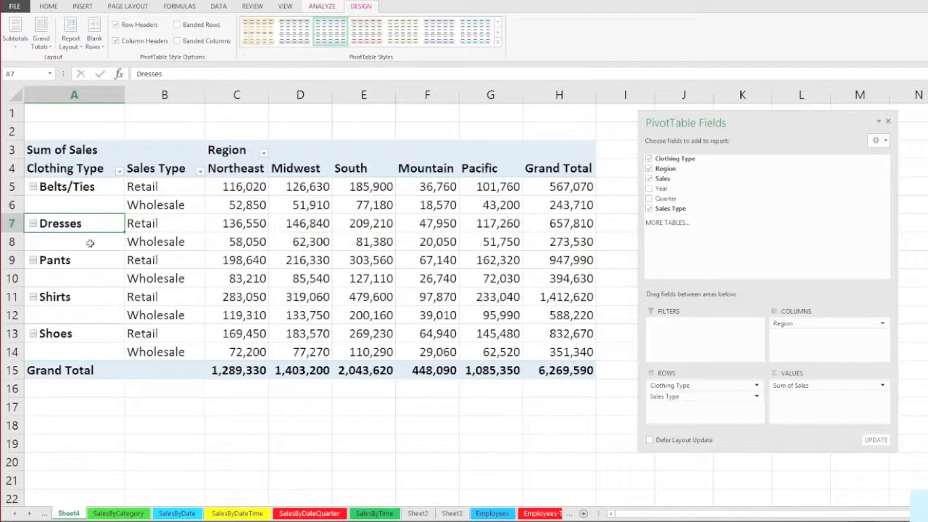
left_click_drag(92, 235, 86, 283)
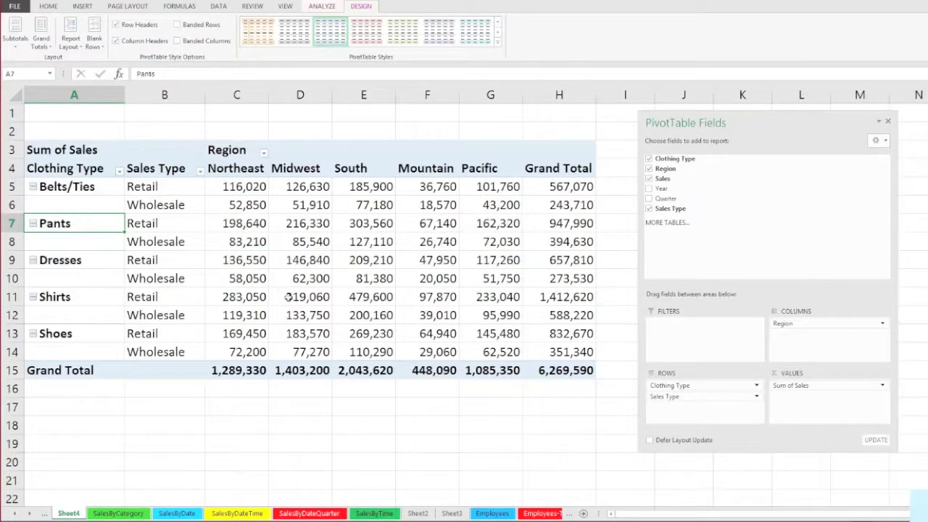
mouse_move(290, 250)
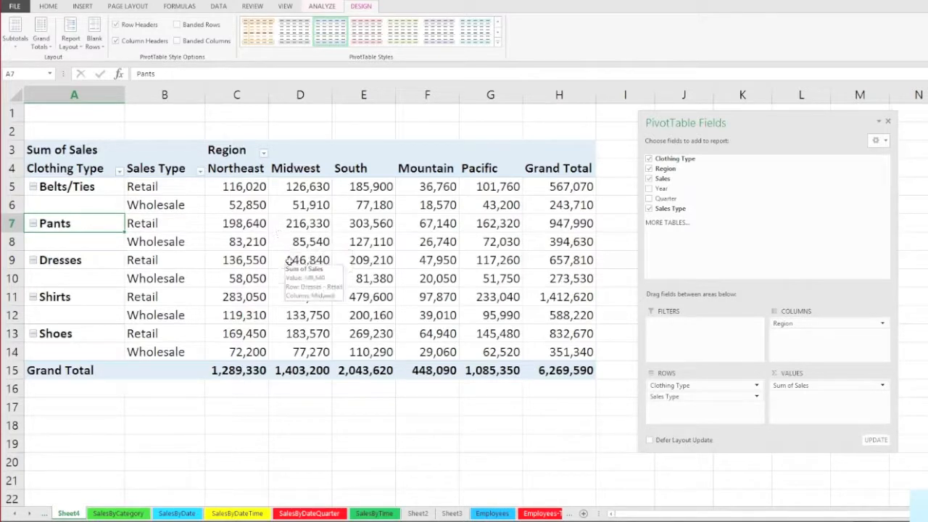
mouse_move(423, 288)
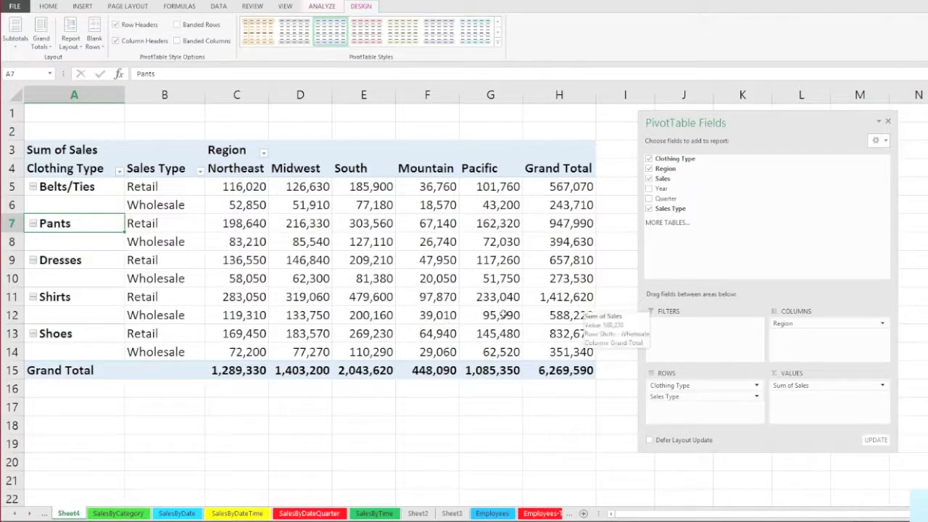
Step: Select all Wholesale rows of the PivotTable at once and fill them with yellow
mouse_move(166, 205)
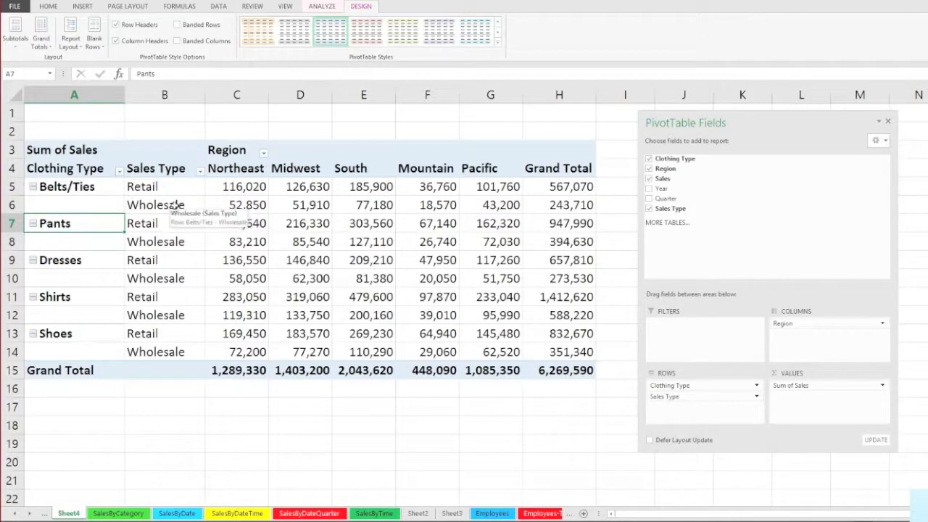
left_click(173, 204)
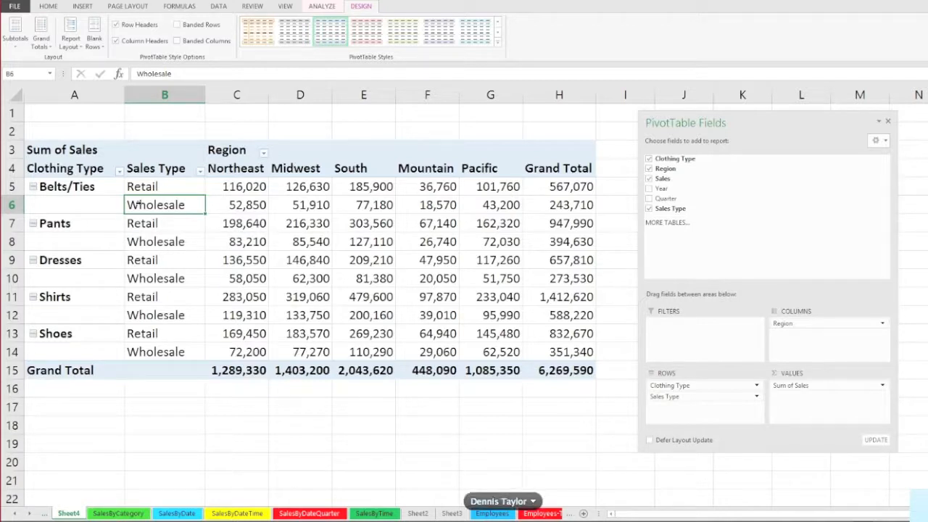
left_click(138, 205)
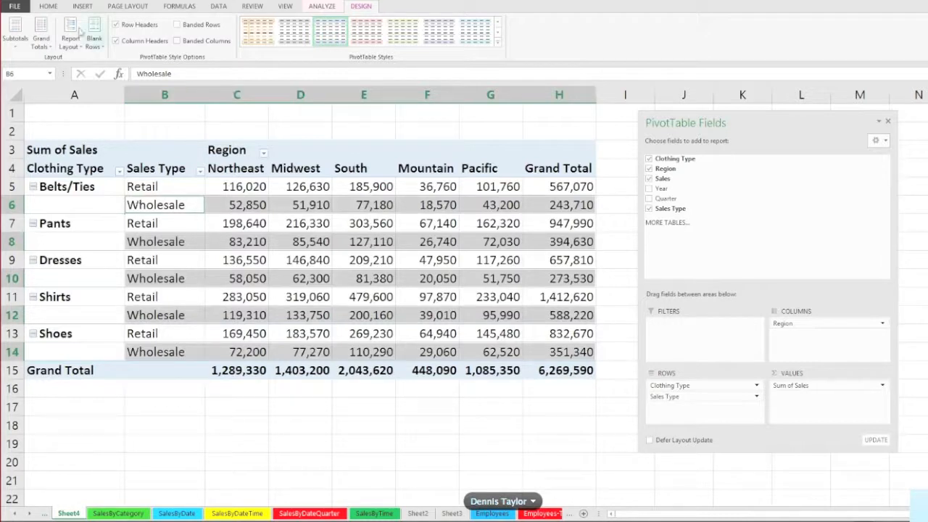
left_click(48, 6)
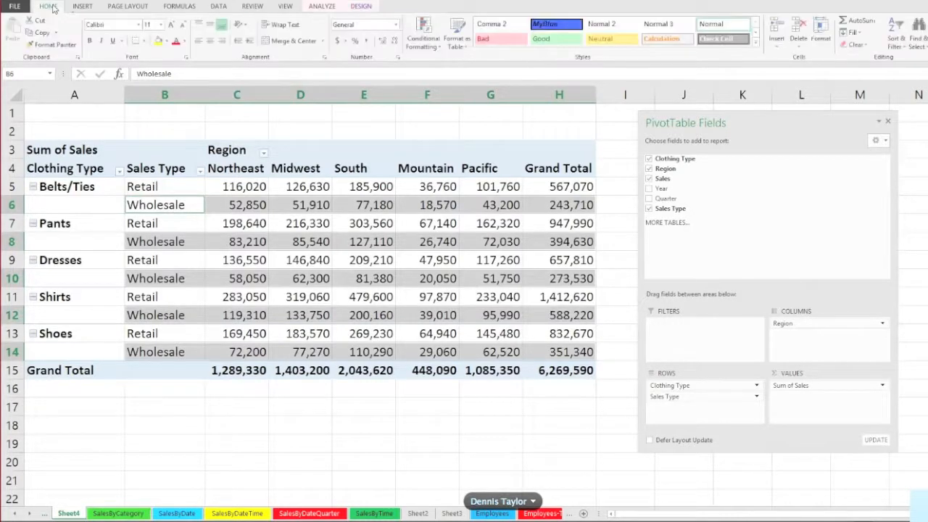
left_click(158, 41)
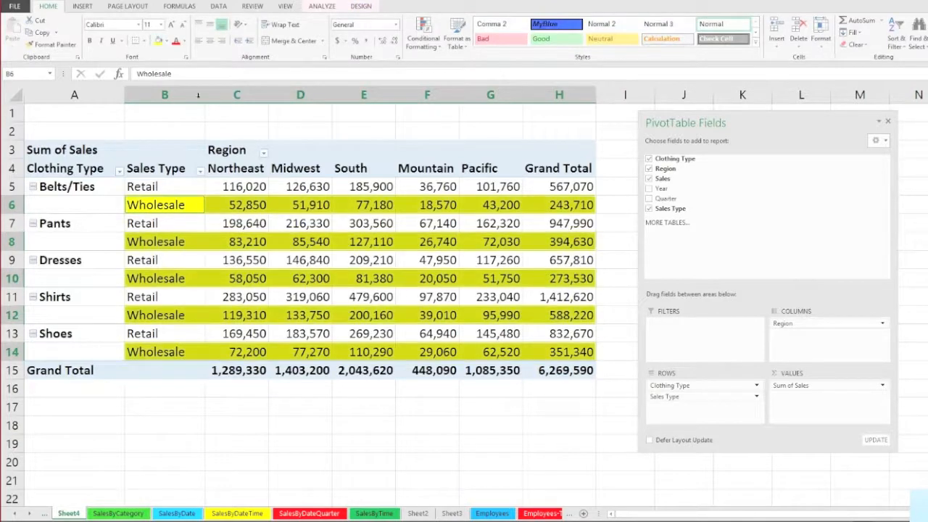
left_click(291, 222)
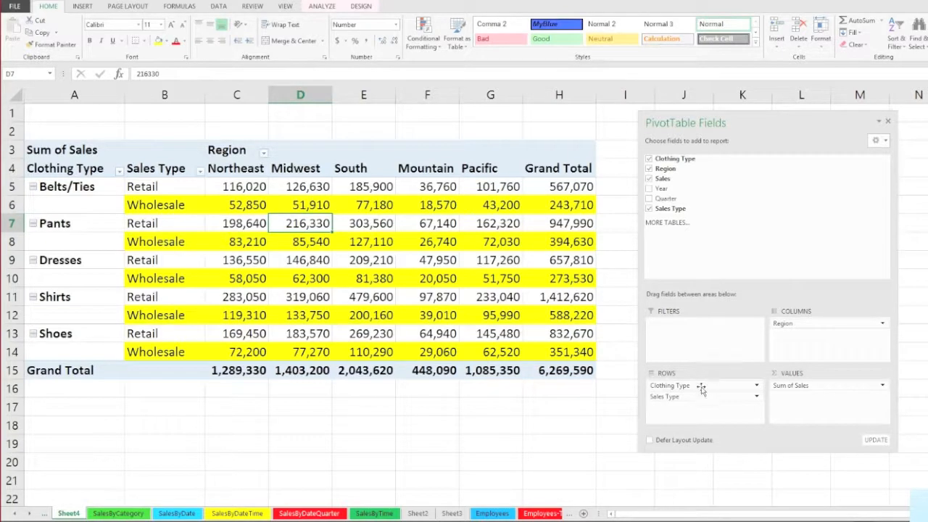
Step: Try Sales Type as the outer row field above Clothing Type, and return it below Clothing Type
left_click_drag(696, 388, 694, 413)
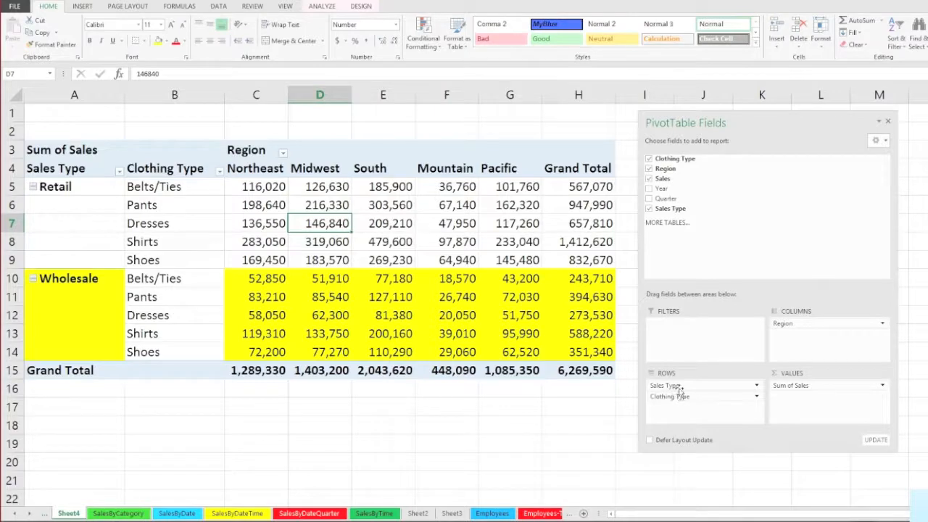
left_click_drag(678, 386, 674, 411)
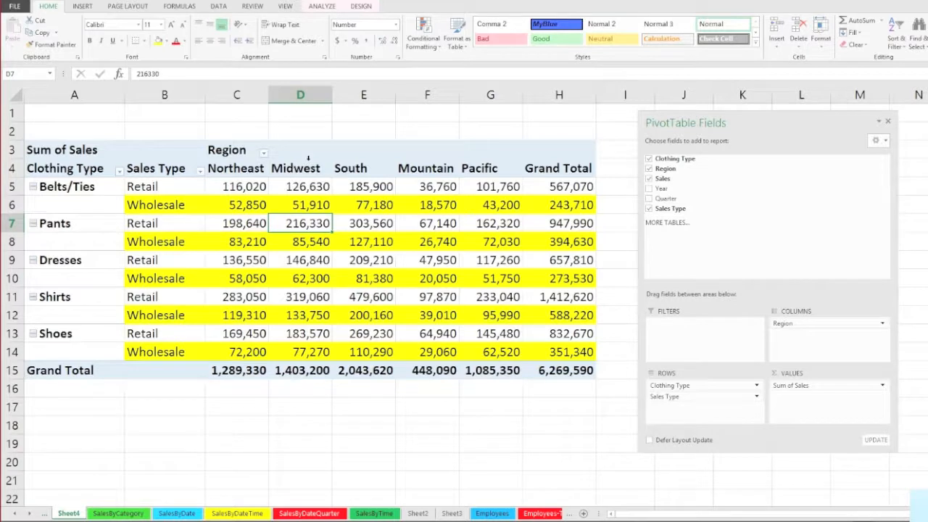
Step: Fill the entire Midwest column of the PivotTable with a light aqua theme color
left_click(308, 158)
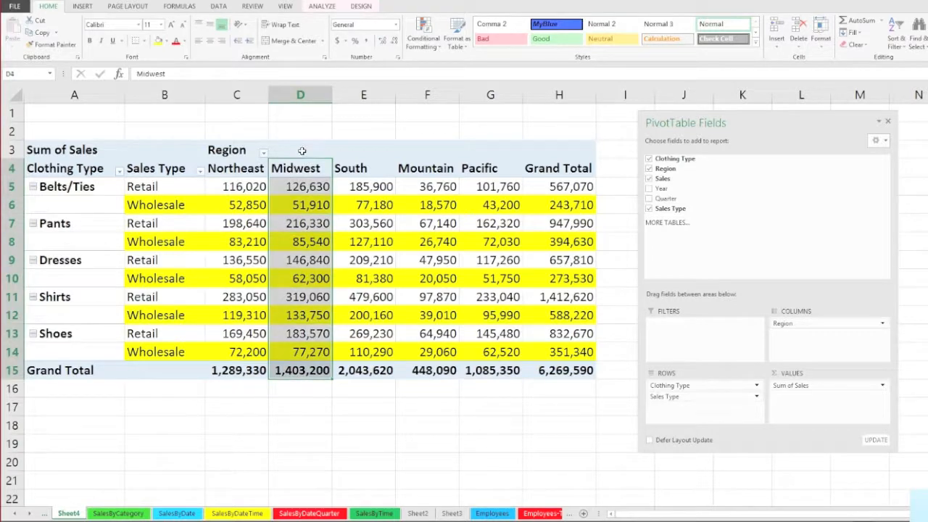
left_click(166, 42)
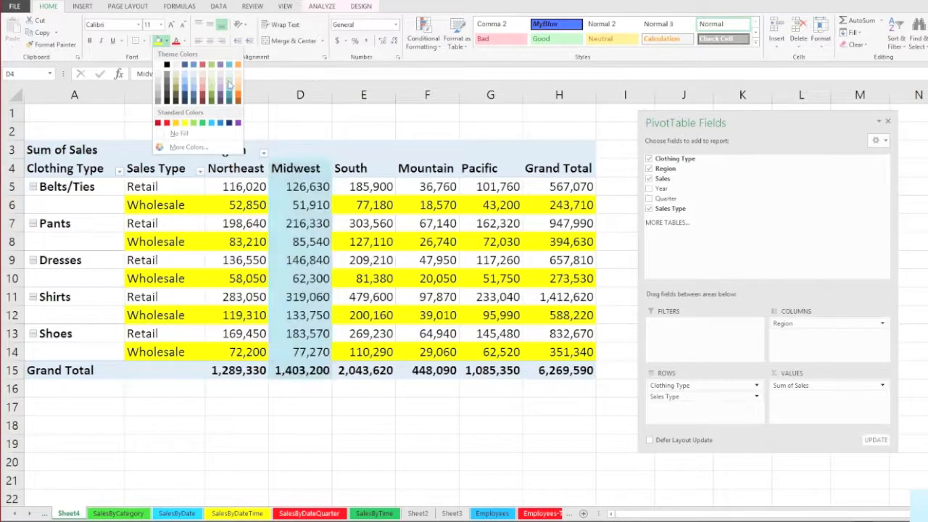
left_click(230, 84)
left_click(433, 205)
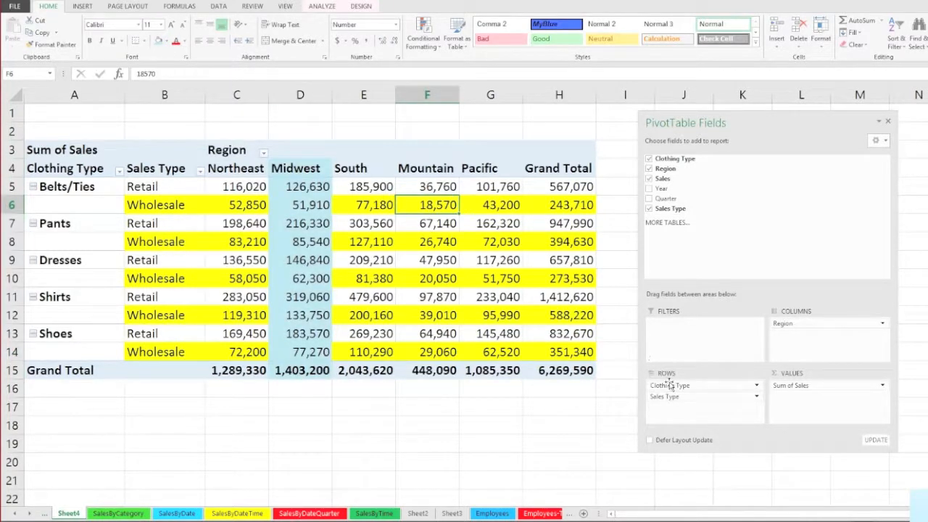
Step: Rearrange the layout with Sales Type above Region in the rows and Clothing Type in the columns
mouse_move(685, 387)
left_mouse_down()
mouse_move(674, 413)
mouse_move(681, 405)
left_mouse_up()
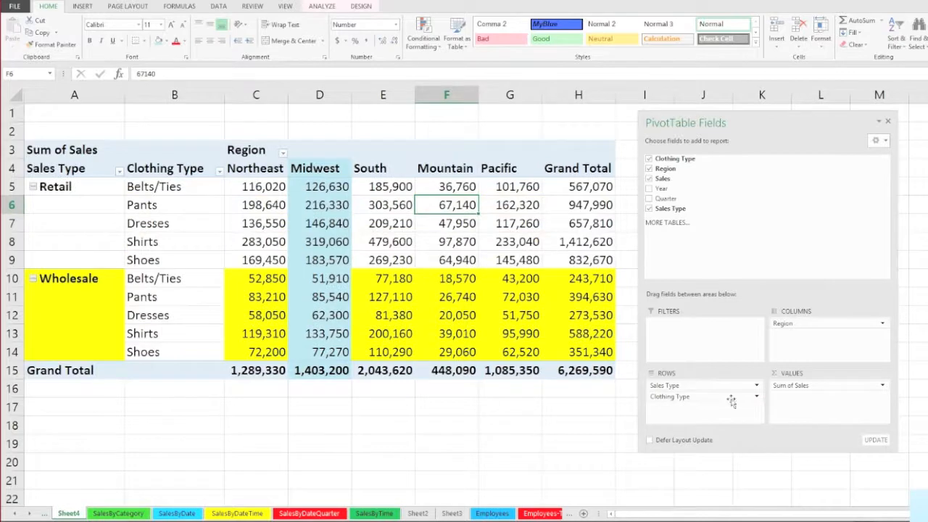
left_click_drag(809, 326, 678, 410)
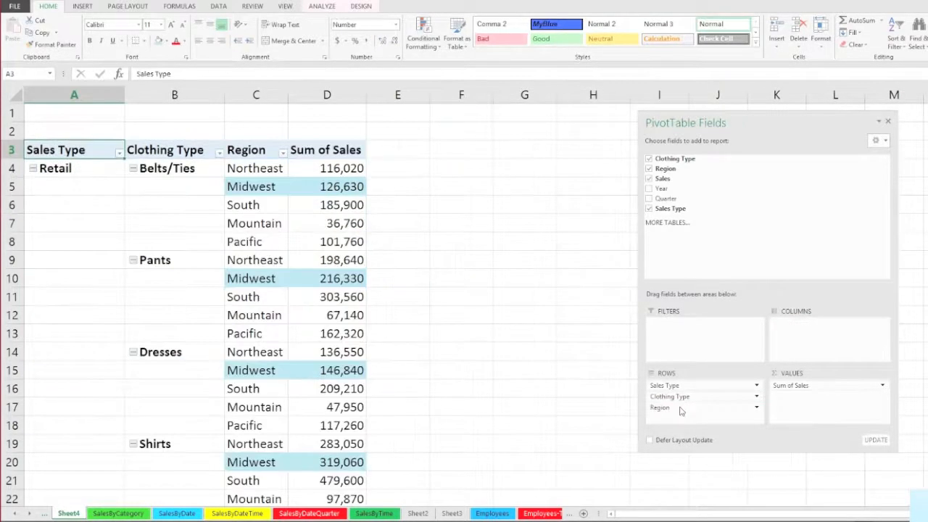
left_click_drag(743, 361, 803, 326)
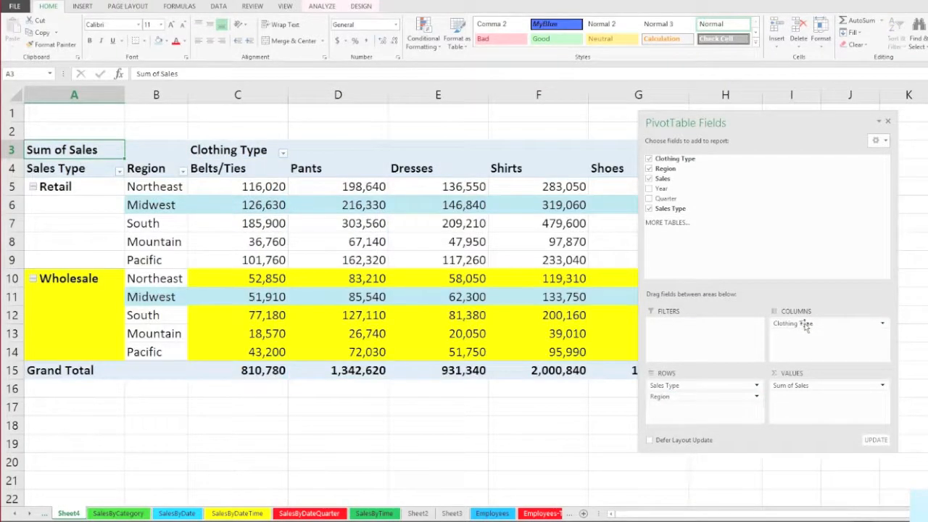
Step: Move Sales Type from the rows to the report filter and shift the field list clear of the Grand Total column
left_click_drag(680, 386, 674, 335)
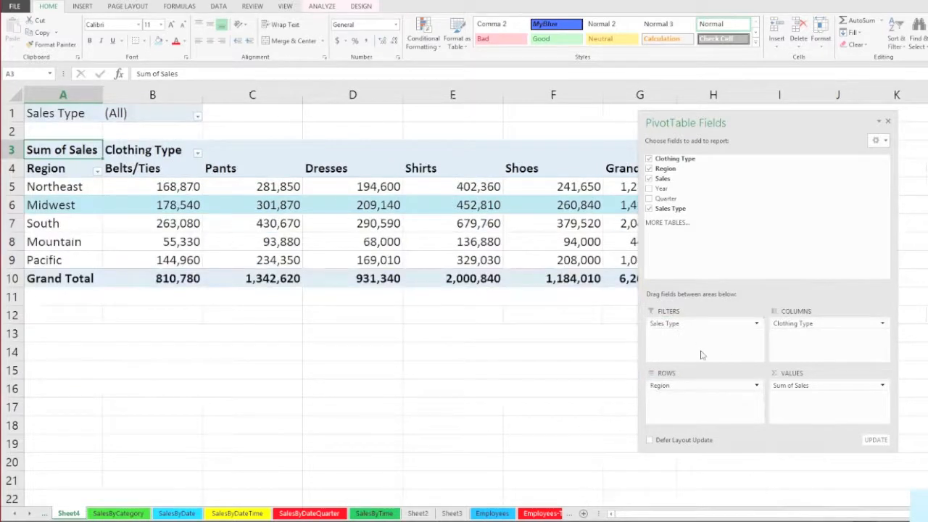
left_click_drag(671, 122, 773, 127)
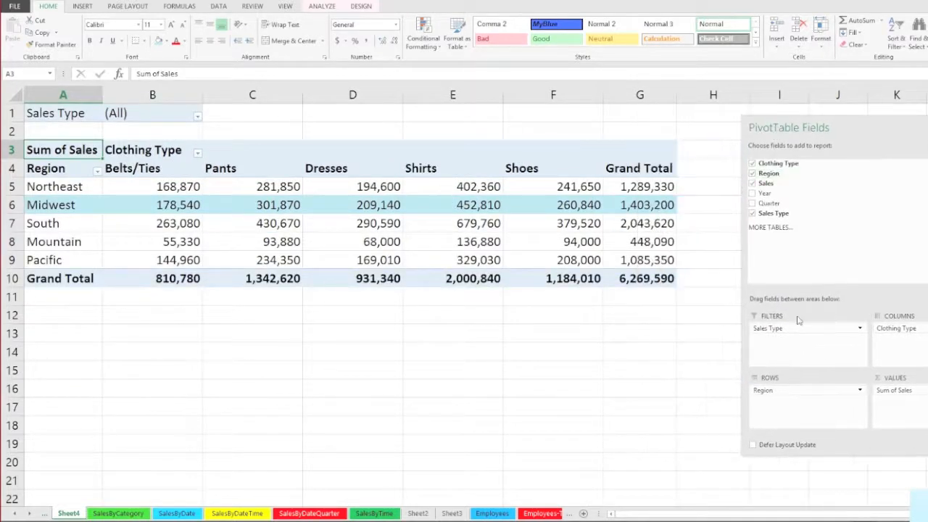
Step: Rearrange the layout with Region as the report filter, Clothing Type in the rows and Sales Type in the columns
left_click_drag(786, 329, 771, 345)
mouse_move(901, 332)
left_mouse_down()
mouse_move(768, 406)
mouse_move(763, 420)
mouse_move(770, 391)
mouse_move(893, 343)
left_mouse_up()
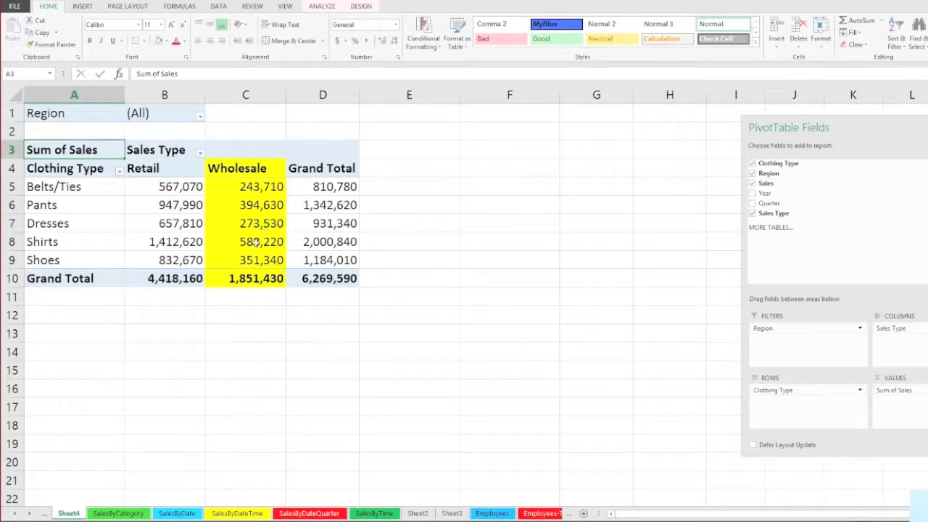
Step: Clear the yellow fill from the entire Wholesale column and move Region below Clothing Type in the rows
left_click(268, 158)
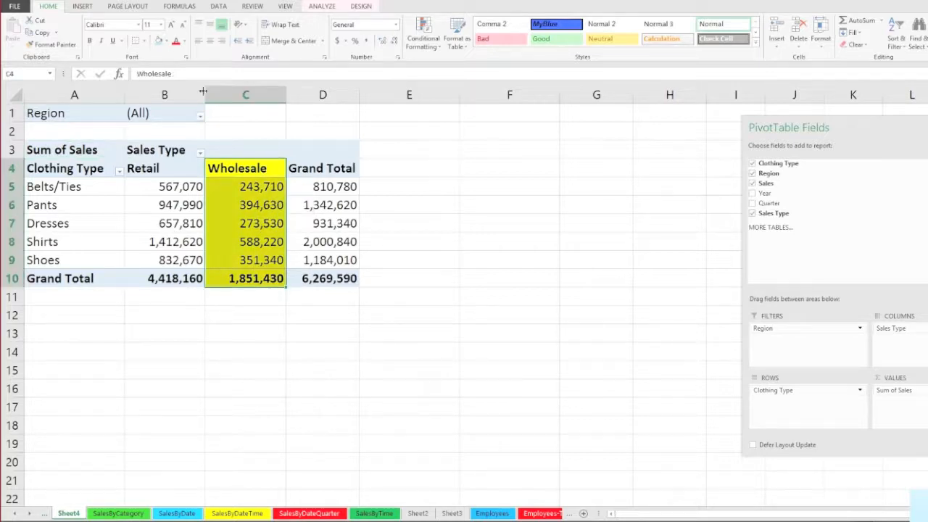
left_click(166, 41)
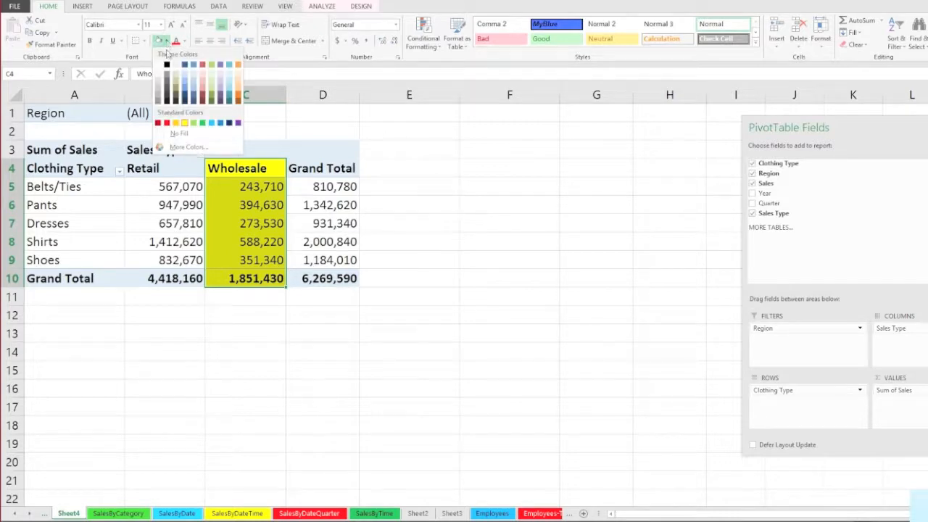
left_click(174, 136)
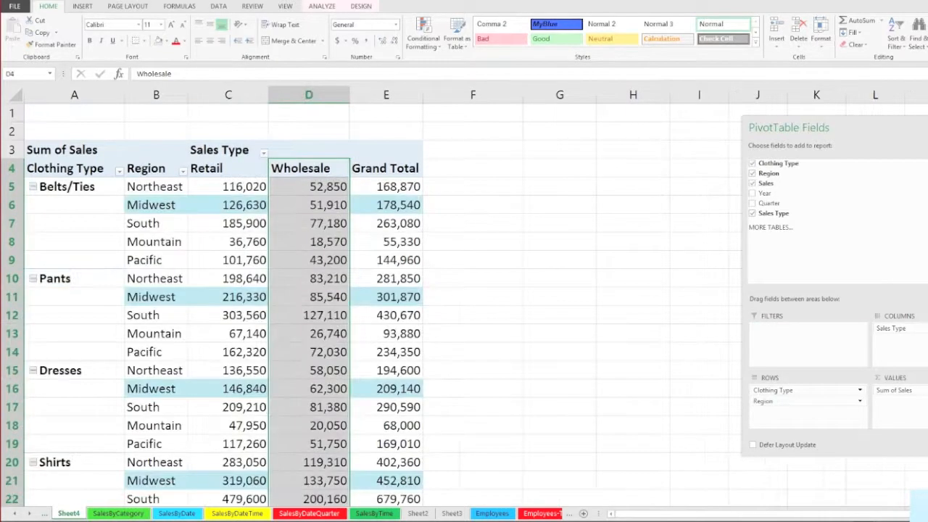
Step: Clear the aqua fill from every Midwest row and shift the field list so that all its areas are fully in view
left_click(137, 204)
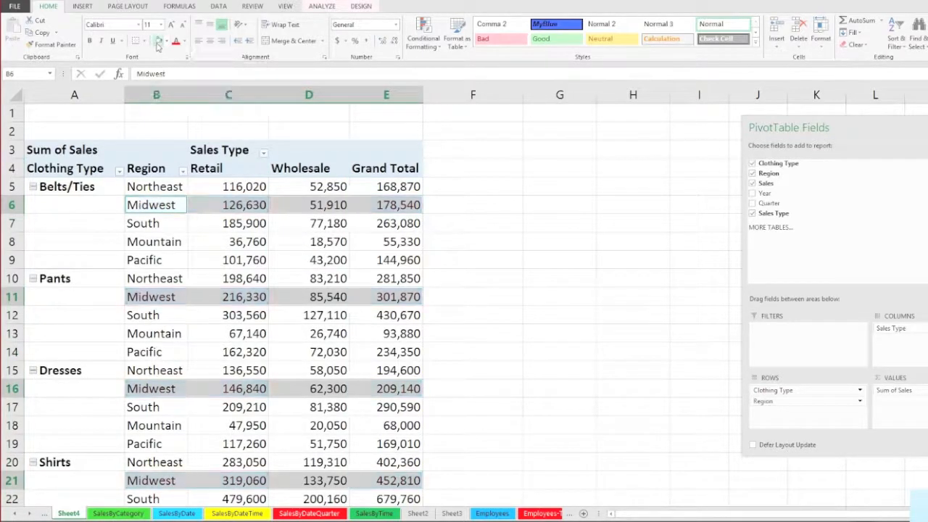
left_click(154, 186)
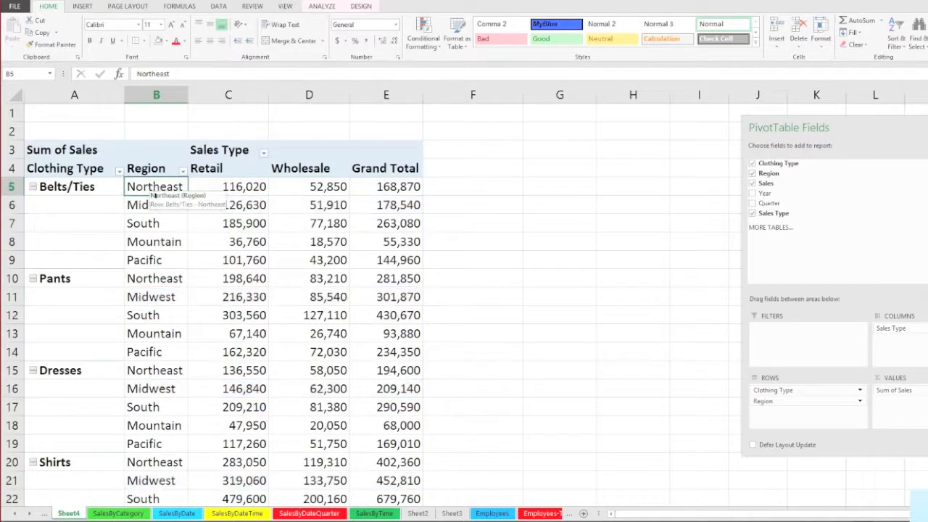
left_click_drag(843, 129, 729, 116)
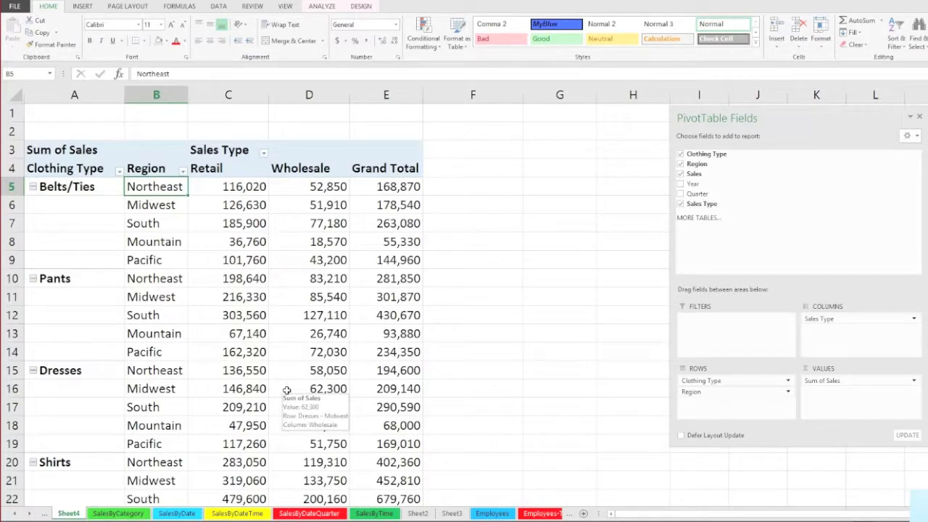
scroll(286, 390, "down", 1)
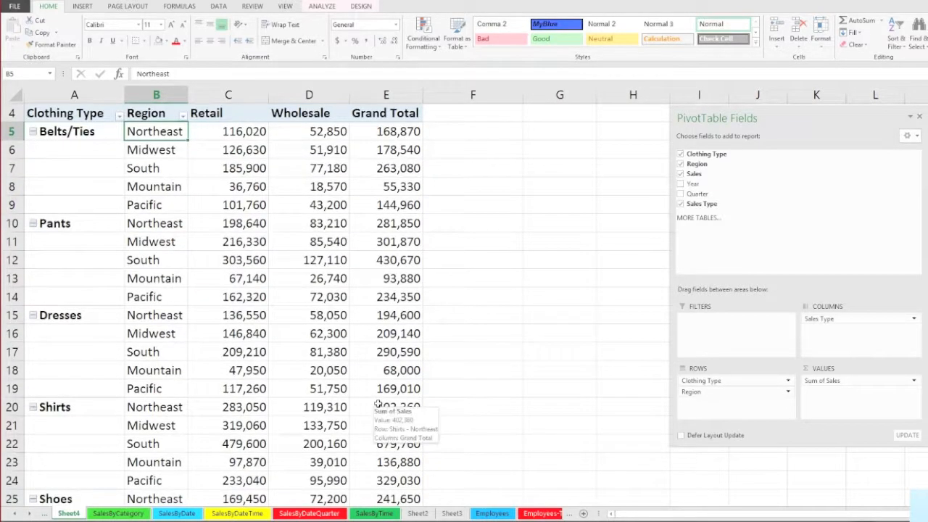
scroll(377, 404, "down", 1)
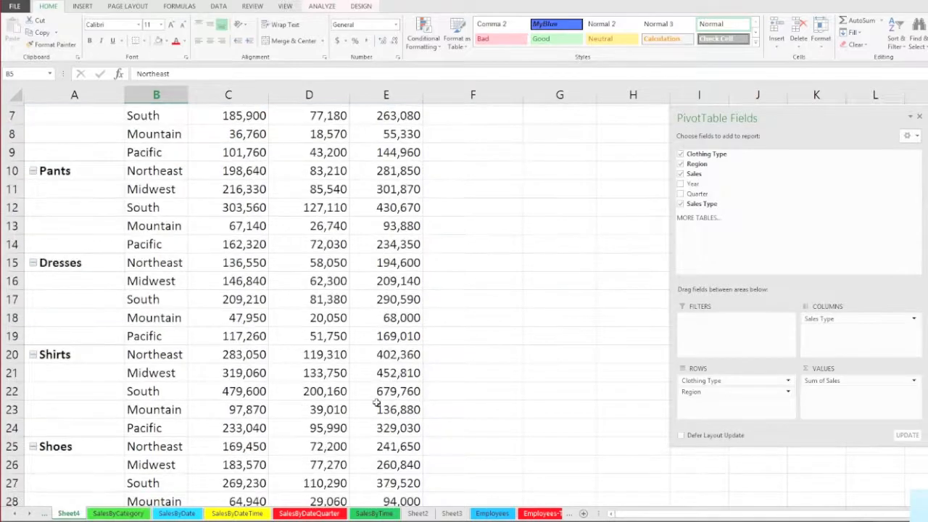
scroll(376, 403, "up", 2)
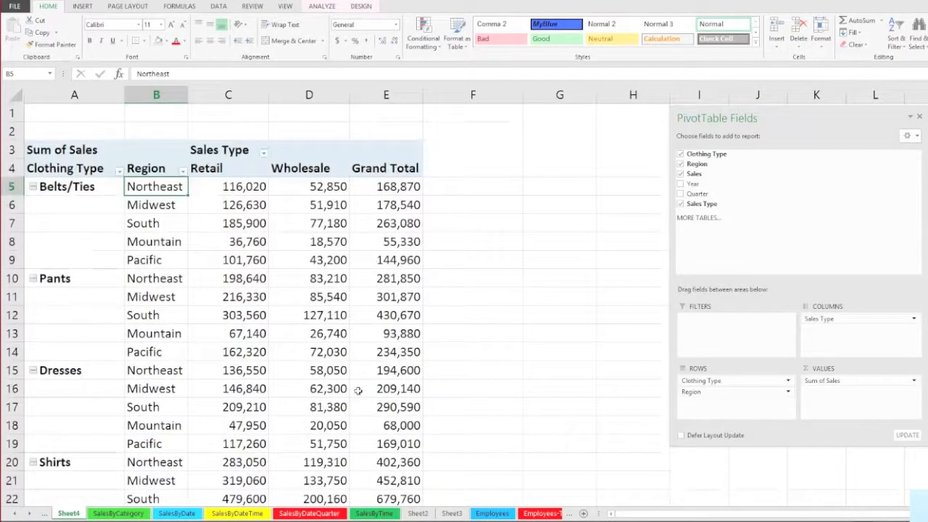
Step: Try collapsing and re-expanding the region details of the Pants group
left_click(34, 280)
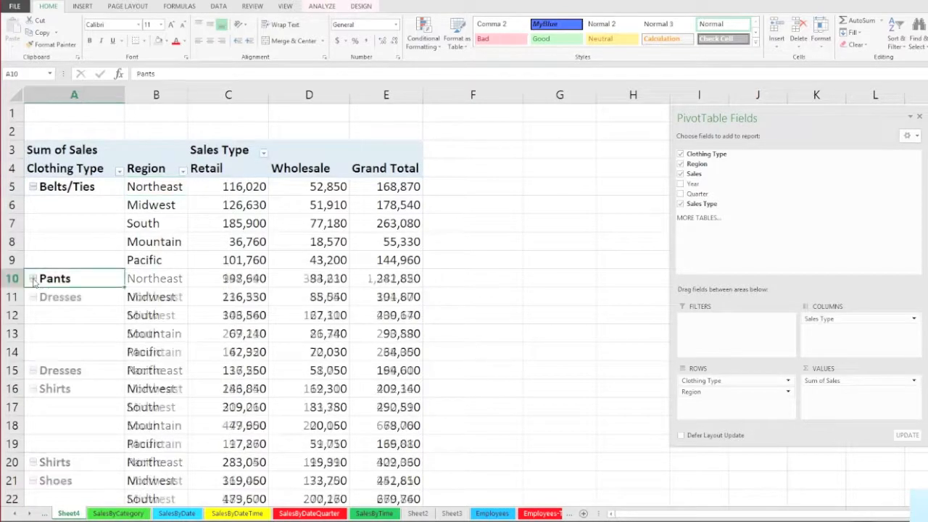
left_click(34, 280)
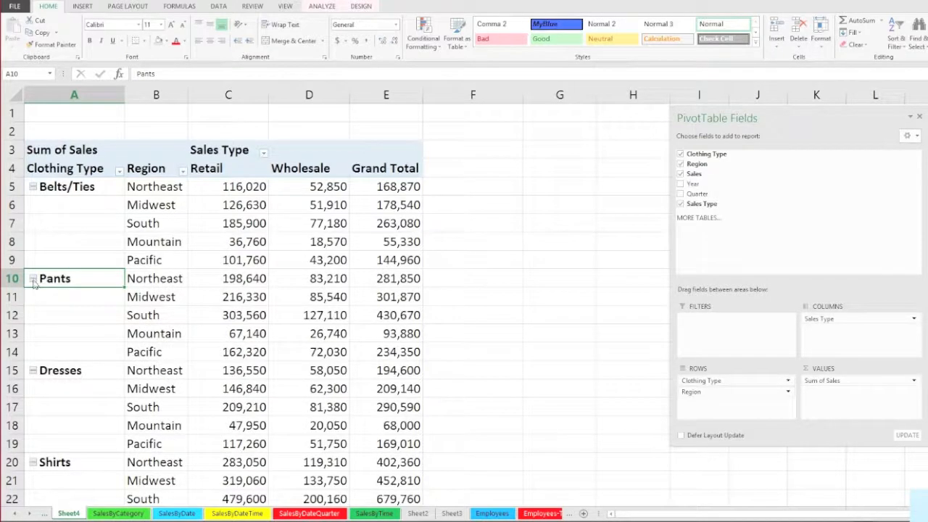
left_click(34, 279)
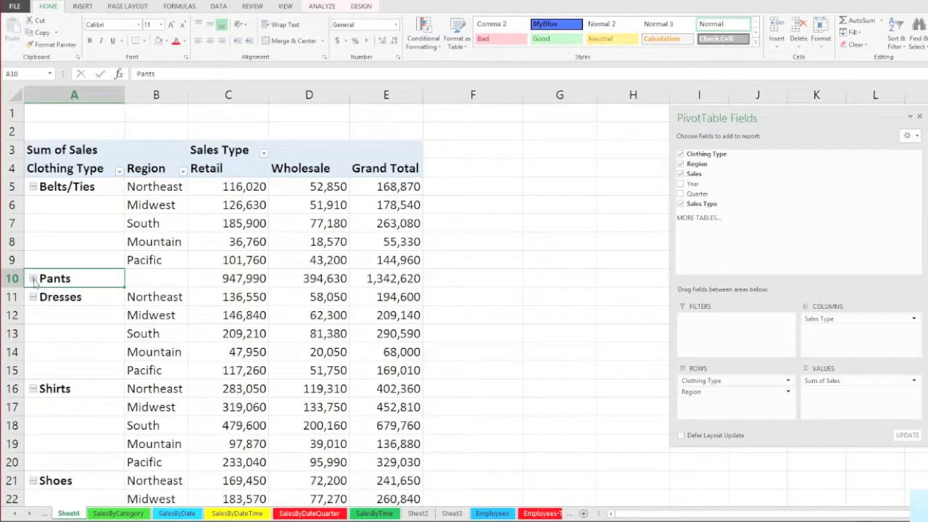
left_click(33, 279)
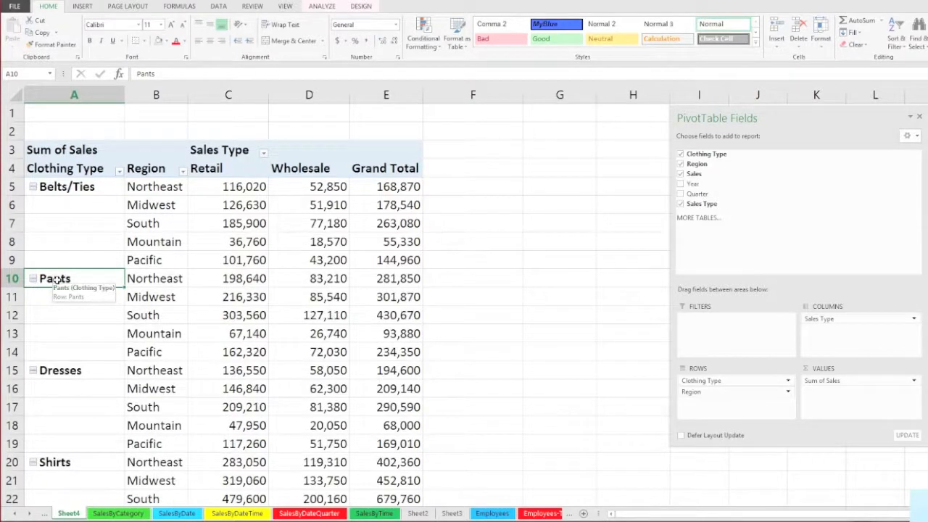
Step: Collapse the Pants, Dresses and Shirts groups to hide their region details
double_click(57, 280)
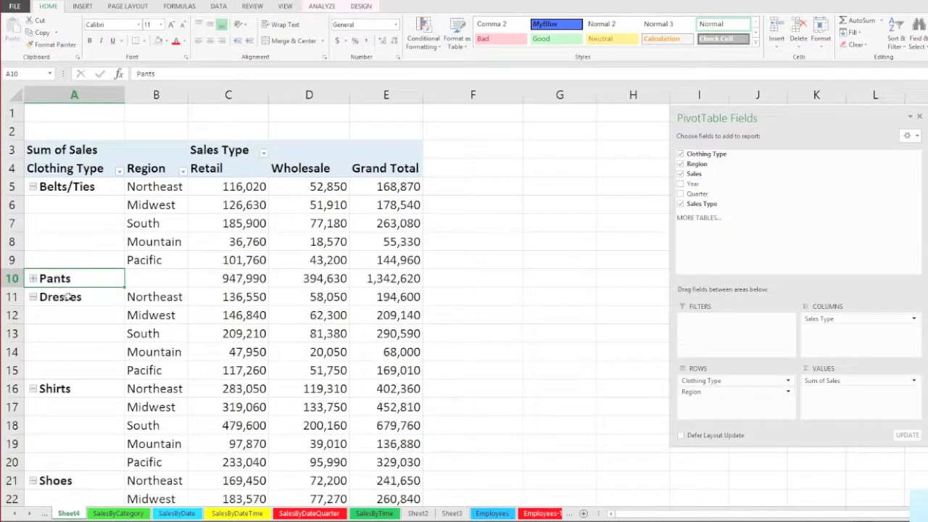
double_click(65, 297)
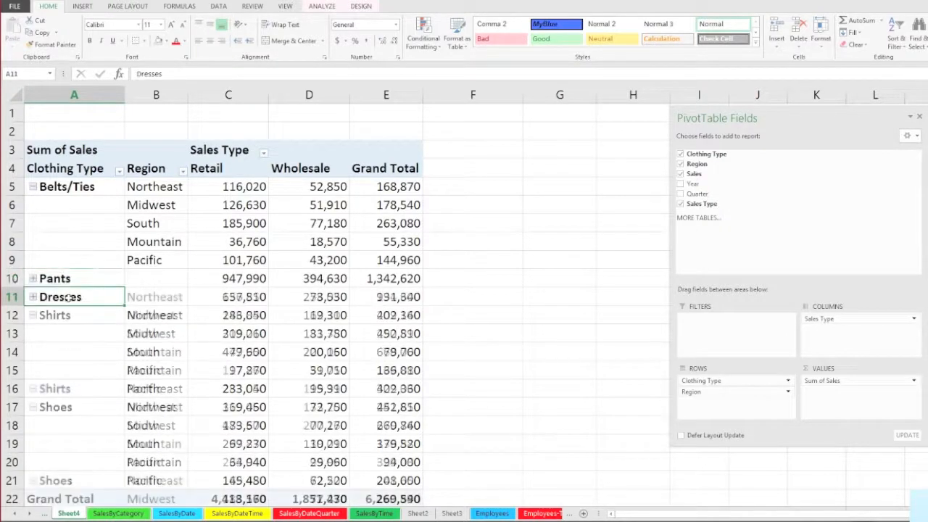
double_click(64, 315)
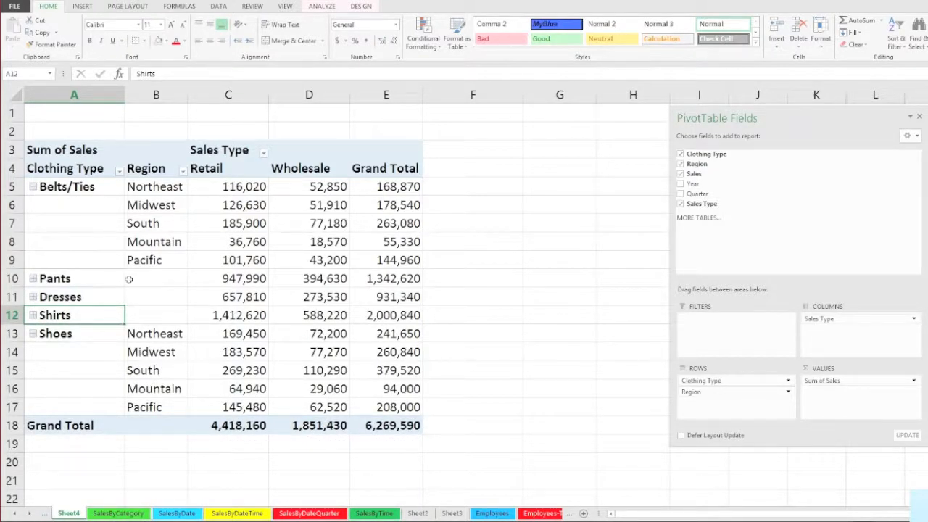
Step: Move the Shoes group manually to sit directly below Belts/Ties and above Pants
left_click(73, 334)
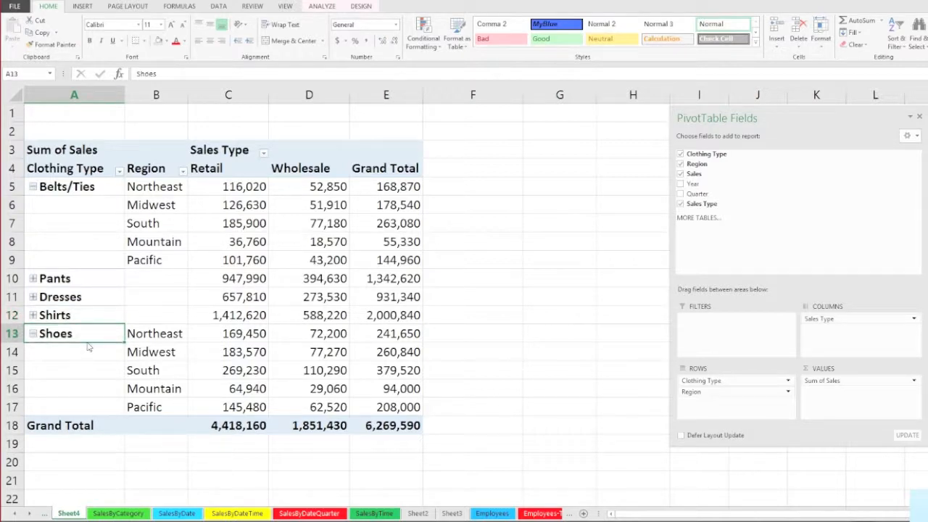
left_click_drag(88, 342, 72, 272)
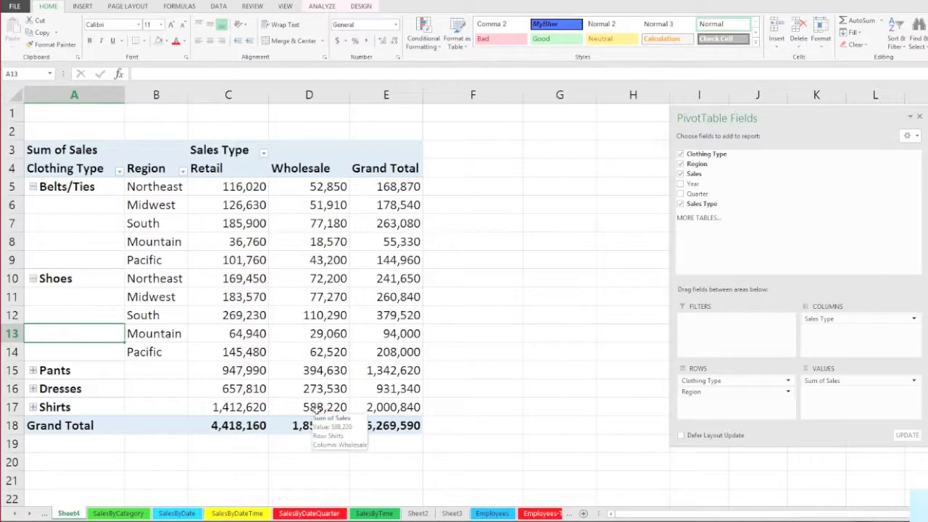
scroll(303, 326, "down", 1)
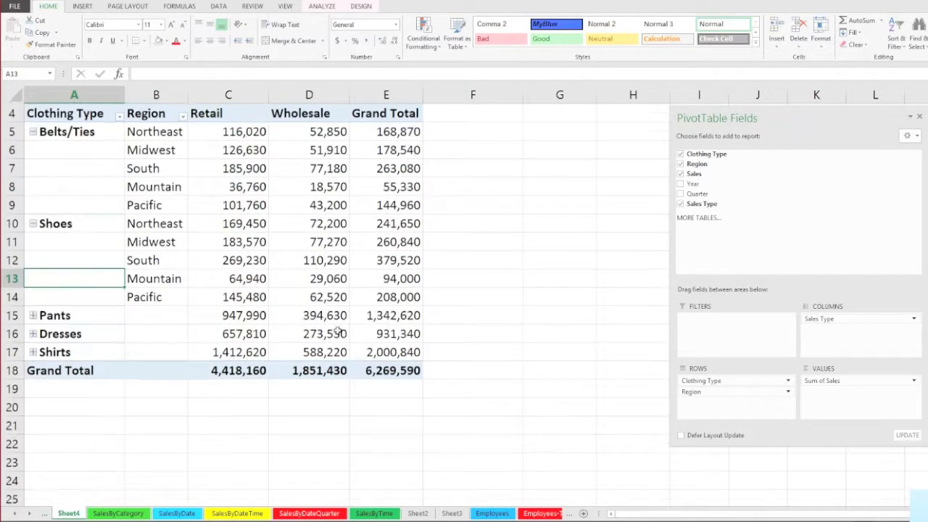
scroll(364, 333, "up", 1)
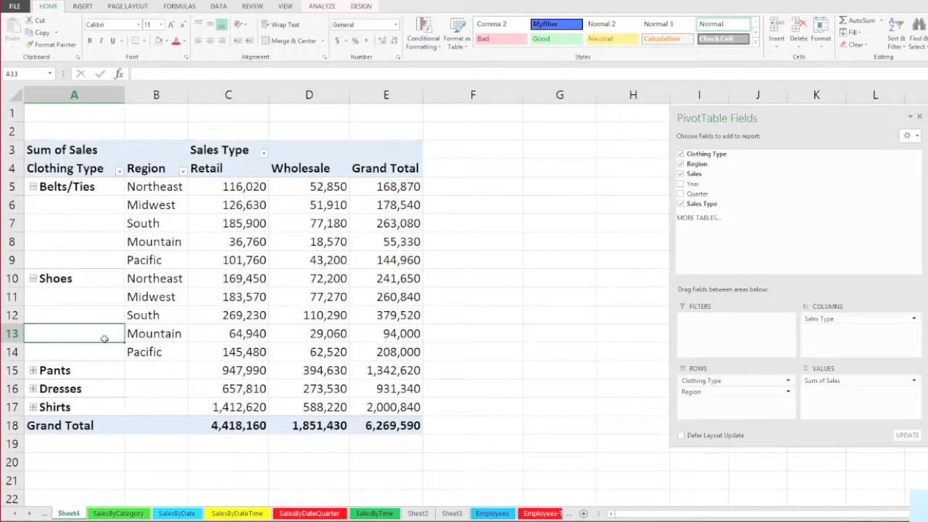
Step: Select the Clothing Type and Region row labels for inspection, and try collapsing and re-expanding the Belts/Ties group
left_click_drag(91, 174, 147, 405)
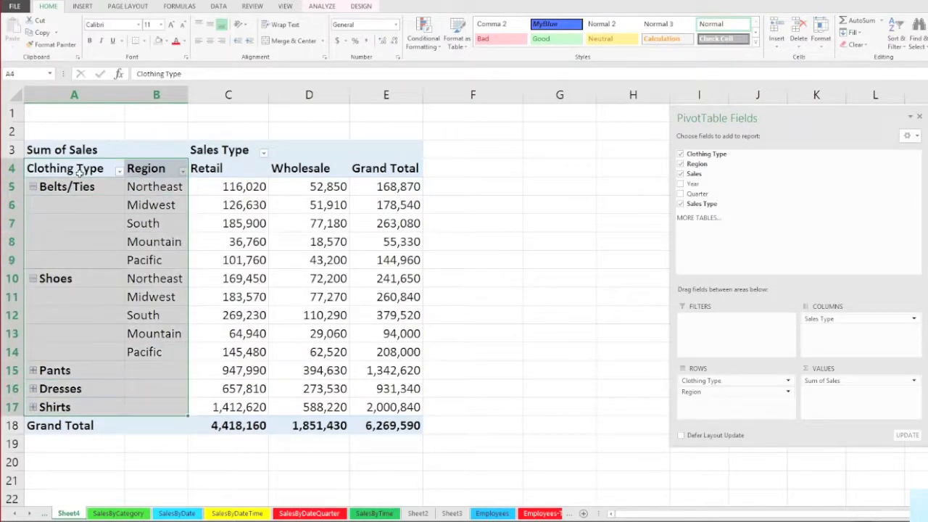
left_click_drag(148, 172, 148, 351)
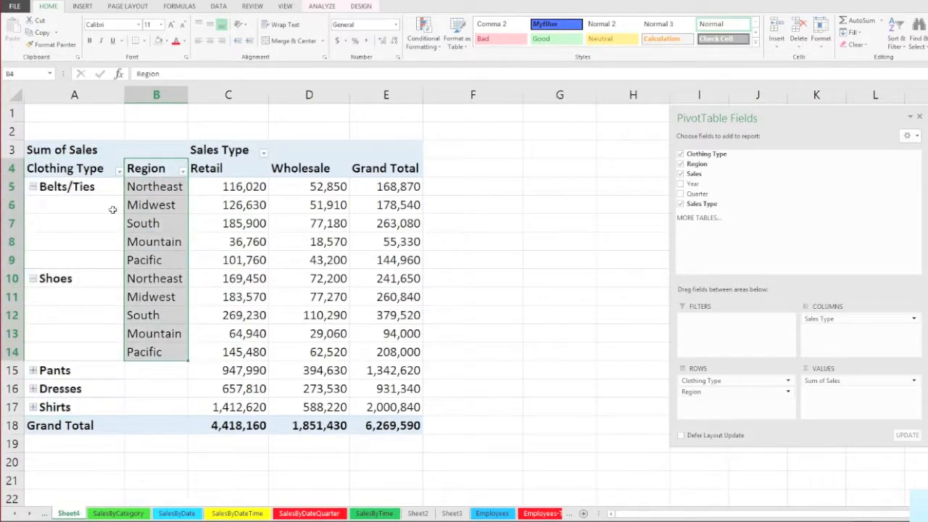
left_click(64, 186)
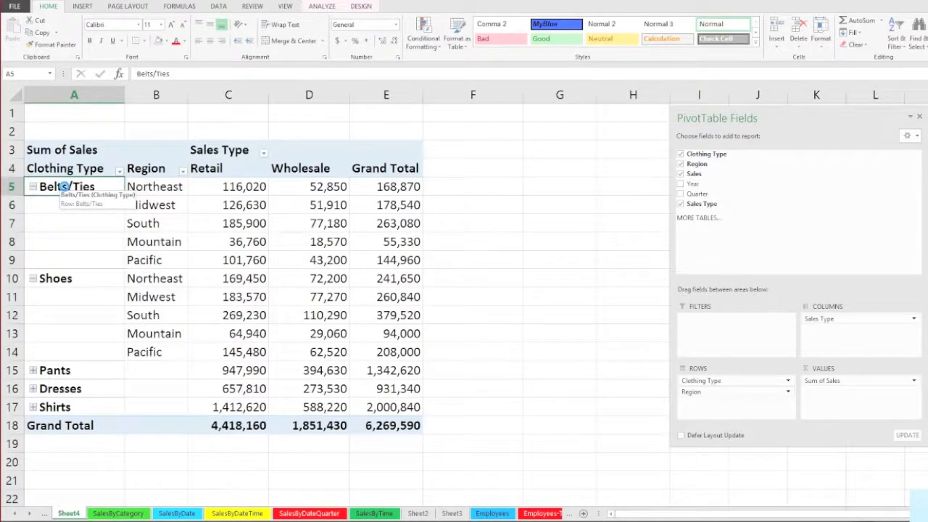
double_click(64, 186)
double_click(64, 186)
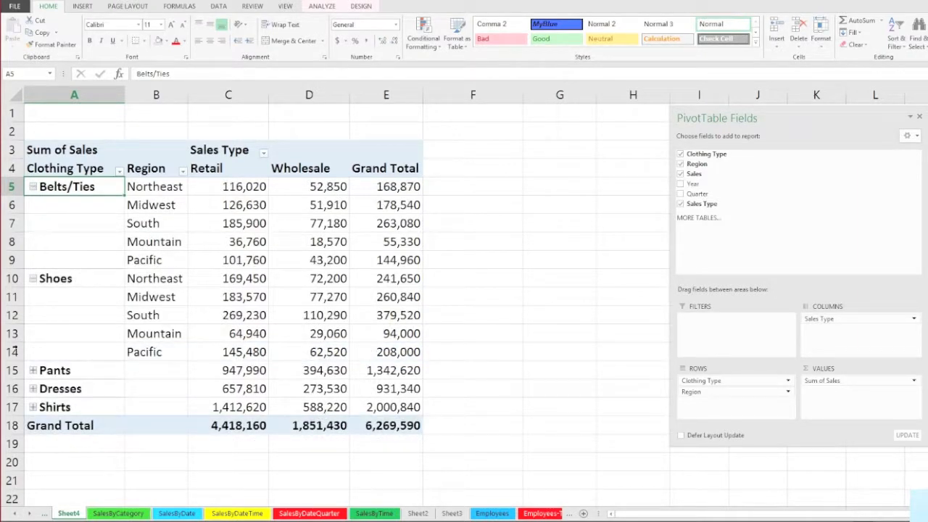
Step: Expand the Pants, Dresses and Shirts groups to show their region details
double_click(54, 371)
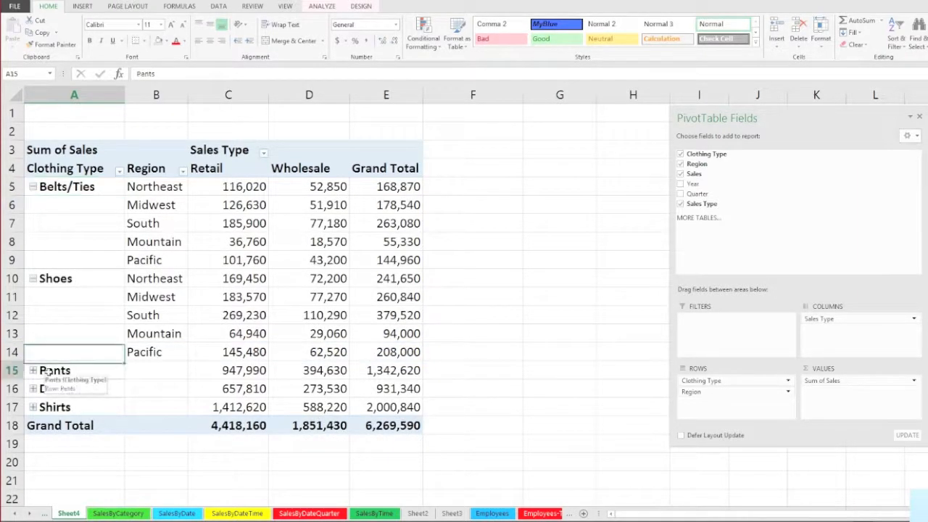
scroll(67, 416, "down", 2)
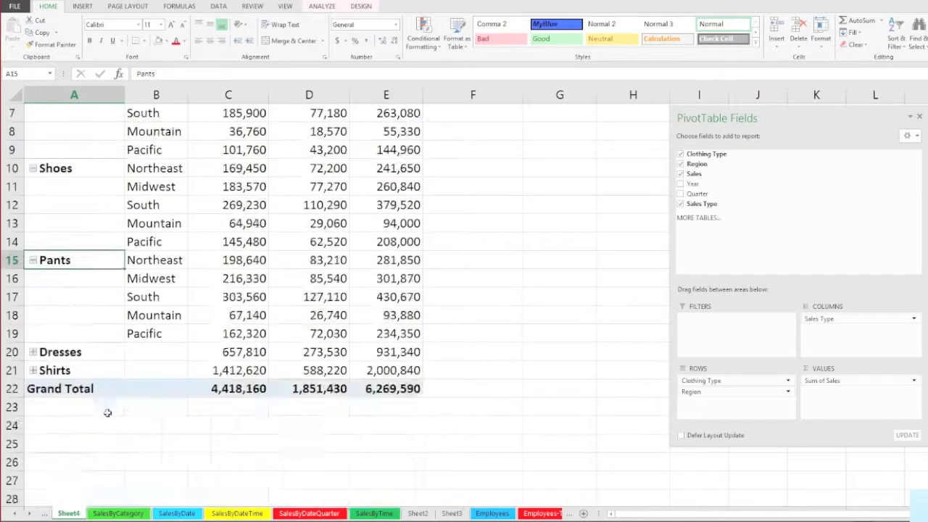
left_click(76, 351)
double_click(77, 352)
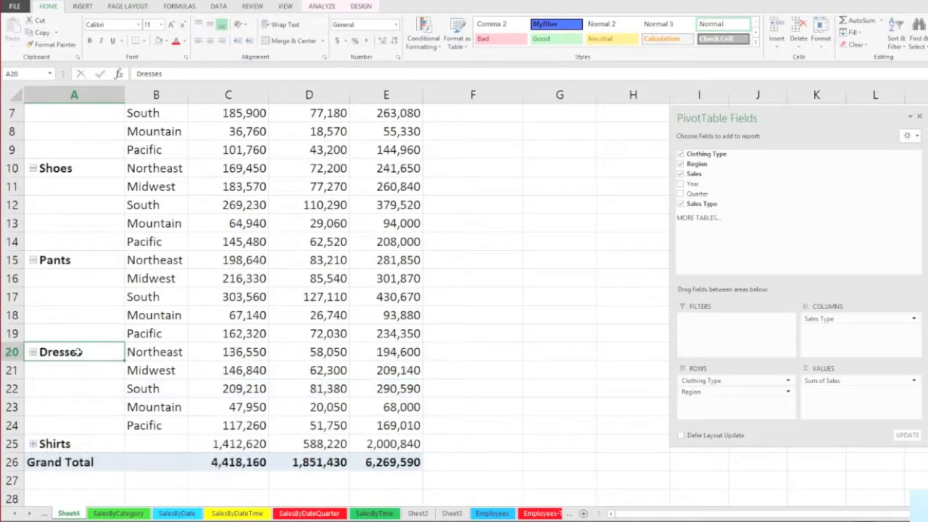
scroll(75, 341, "down", 2)
left_click(71, 333)
double_click(71, 332)
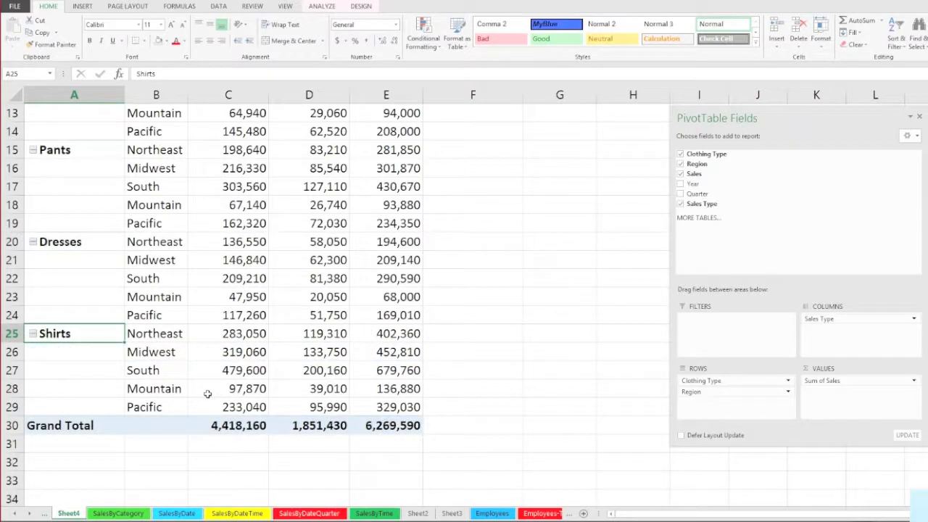
scroll(207, 393, "up", 4)
scroll(203, 388, "down", 1)
scroll(203, 388, "up", 1)
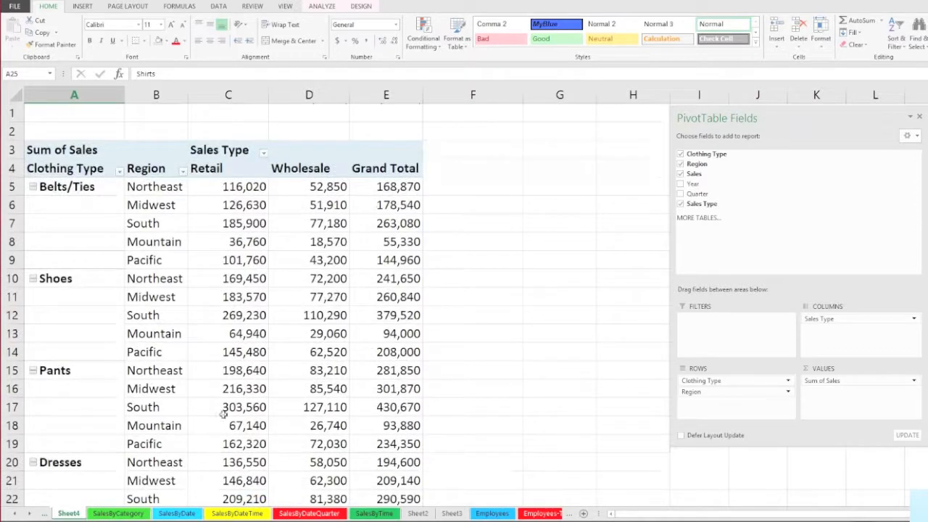
Step: Undo the expansion of the Shirts, Dresses and Pants groups
key("ctrl+z")
key("ctrl+z")
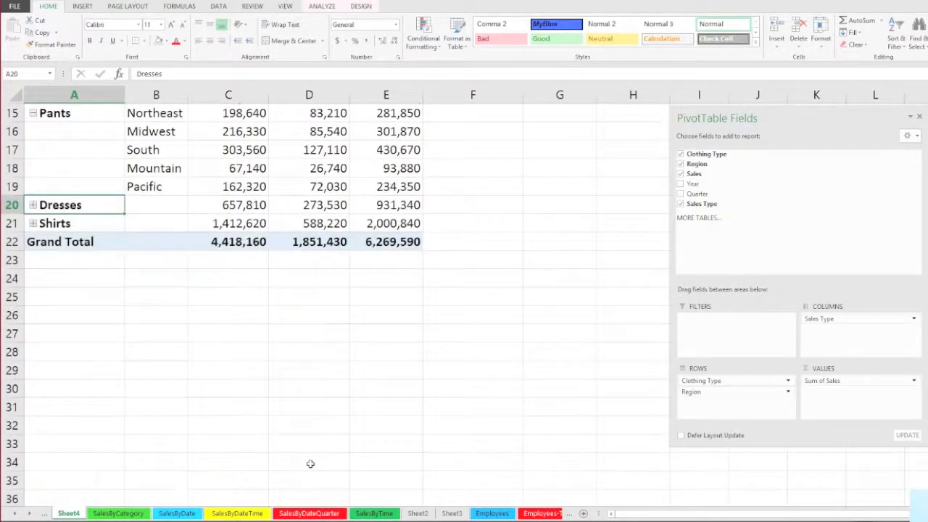
key("ctrl+z")
scroll(309, 463, "up", 4)
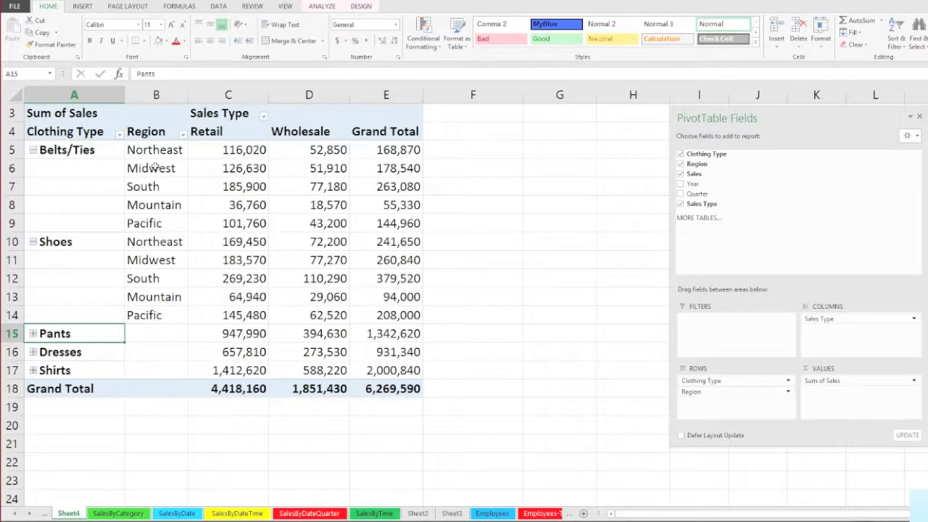
Step: Try filtering Clothing Type to only Belts/Ties and Shoes, and undo the filter
left_click(120, 135)
left_click(29, 238)
left_click(31, 245)
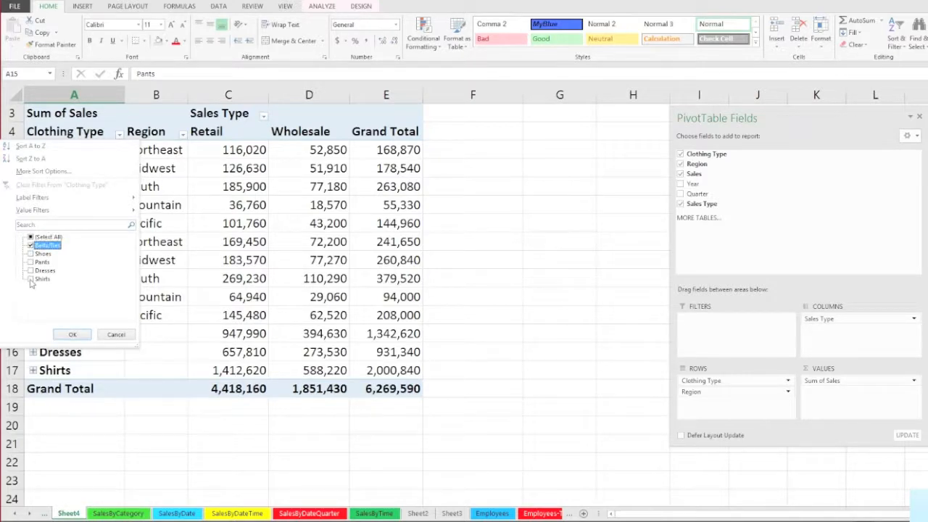
left_click(30, 254)
left_click(72, 335)
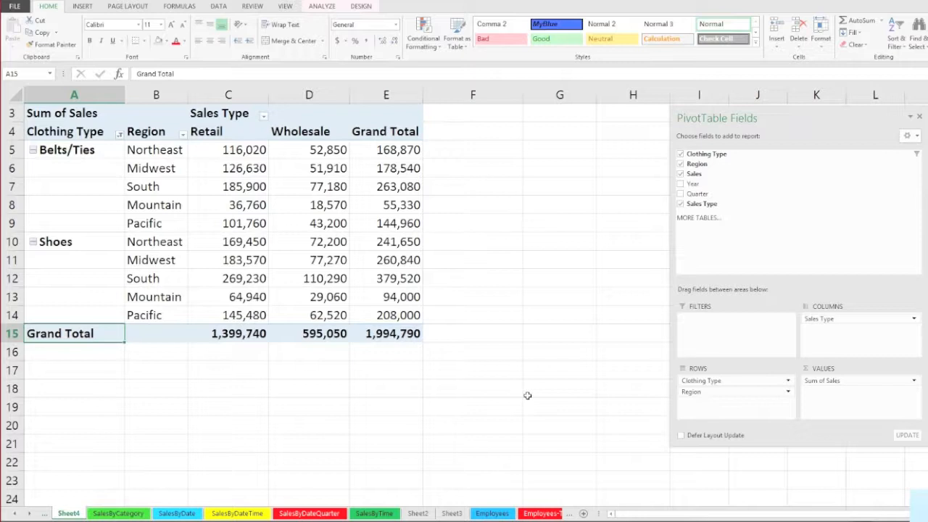
key("ctrl+z")
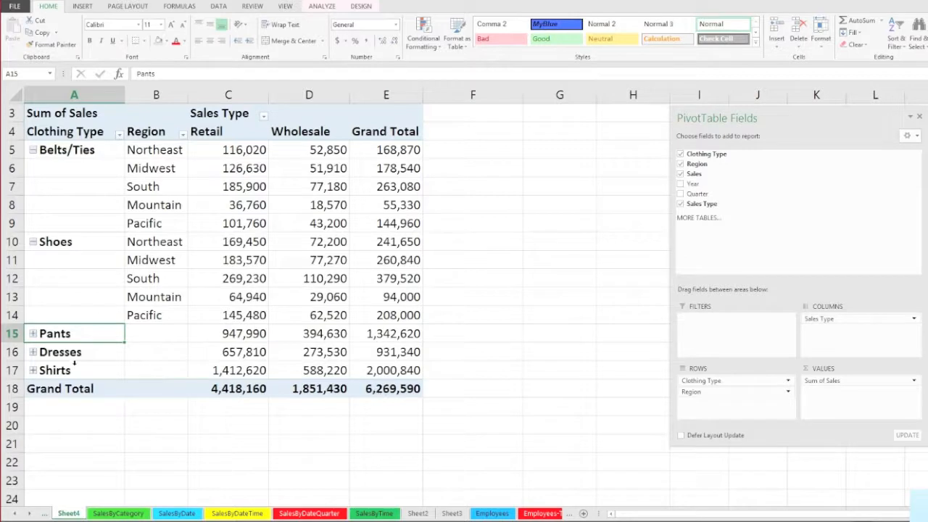
Step: Redo the Belts/Ties and Shoes filter on Clothing Type and undo it again
key("ctrl+y")
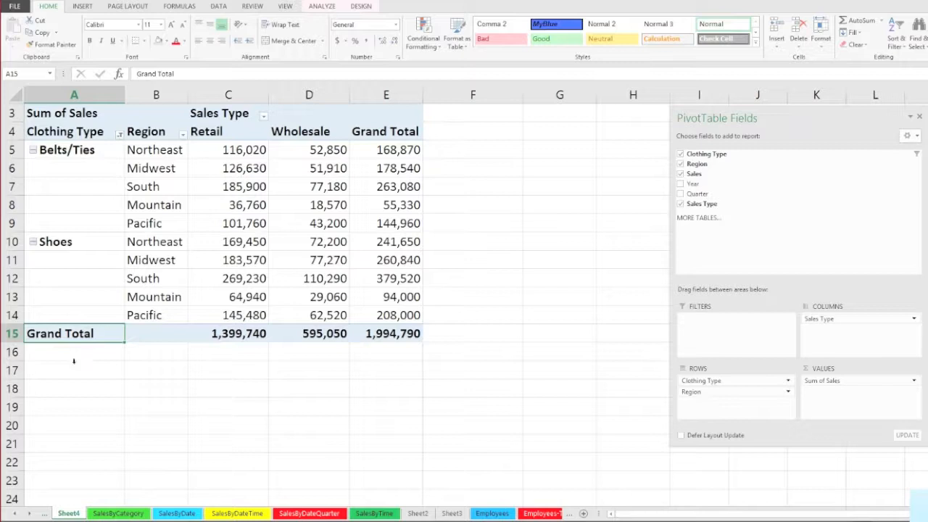
key("ctrl+z")
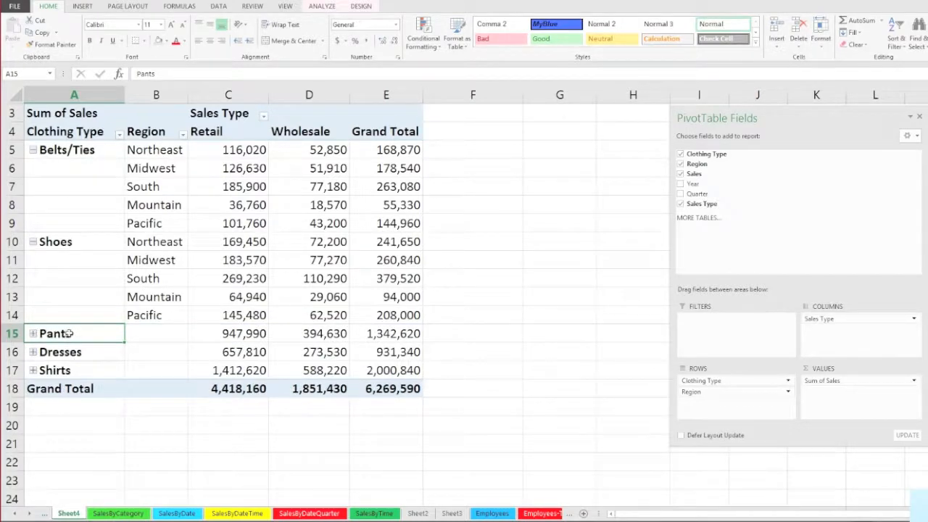
Step: Expand the Pants, Dresses and Shirts groups in the PivotTable to show their regions
double_click(69, 335)
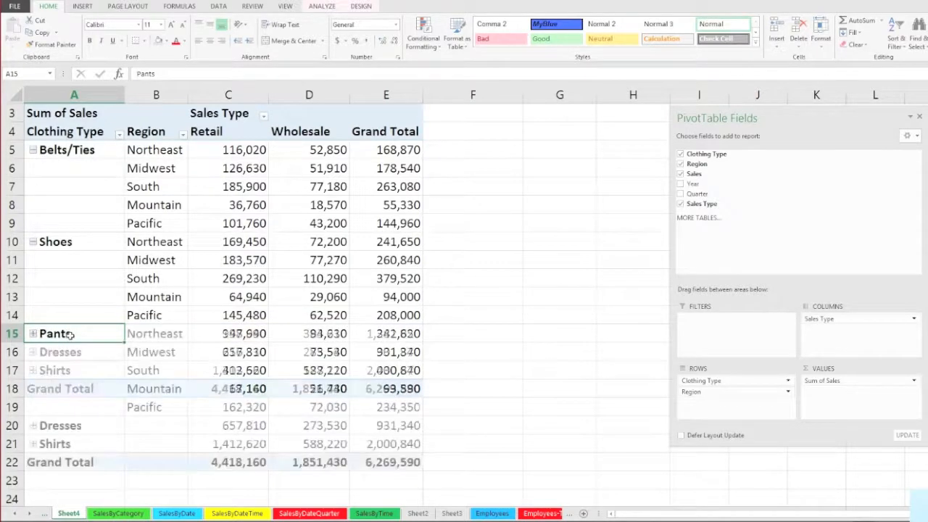
double_click(75, 425)
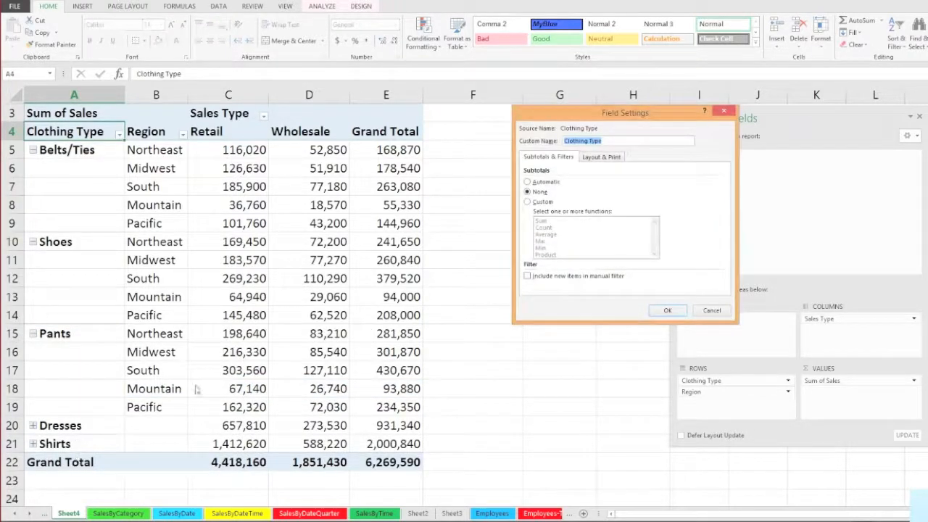
left_click(724, 111)
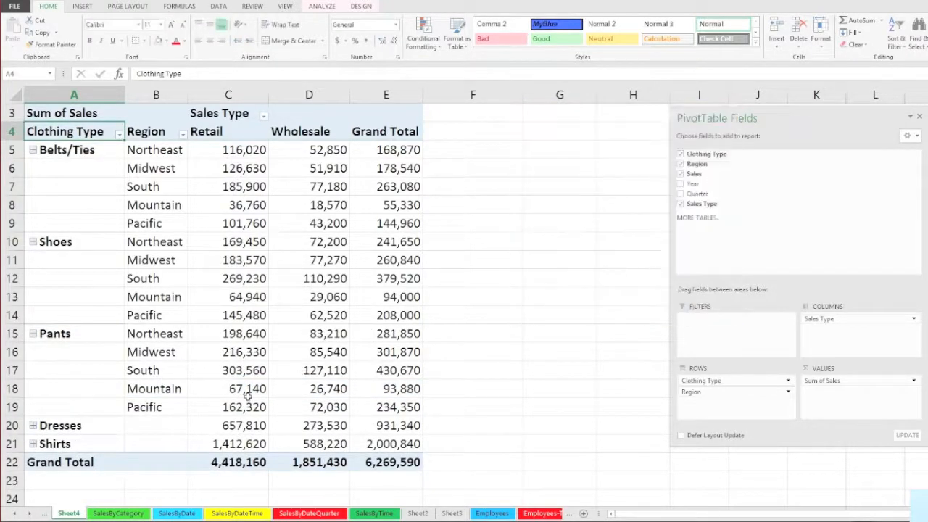
double_click(75, 425)
scroll(120, 389, "down", 5)
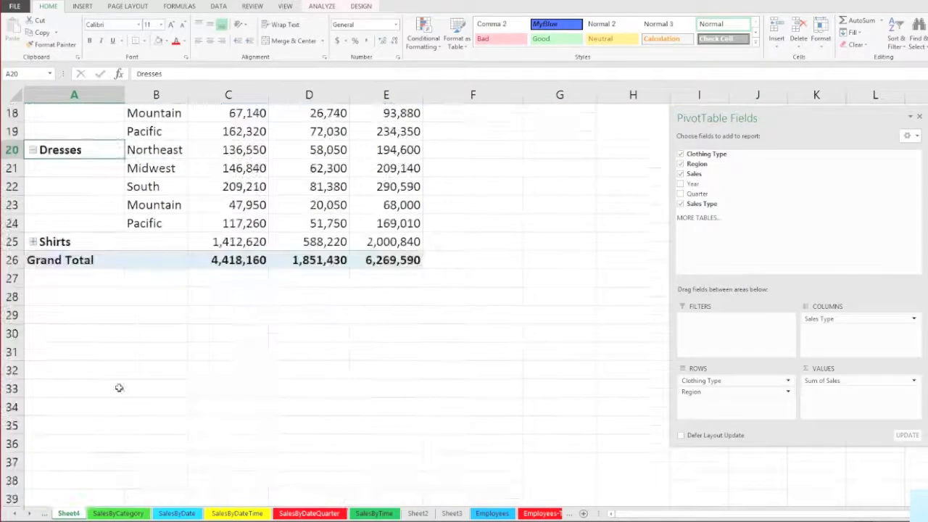
double_click(73, 241)
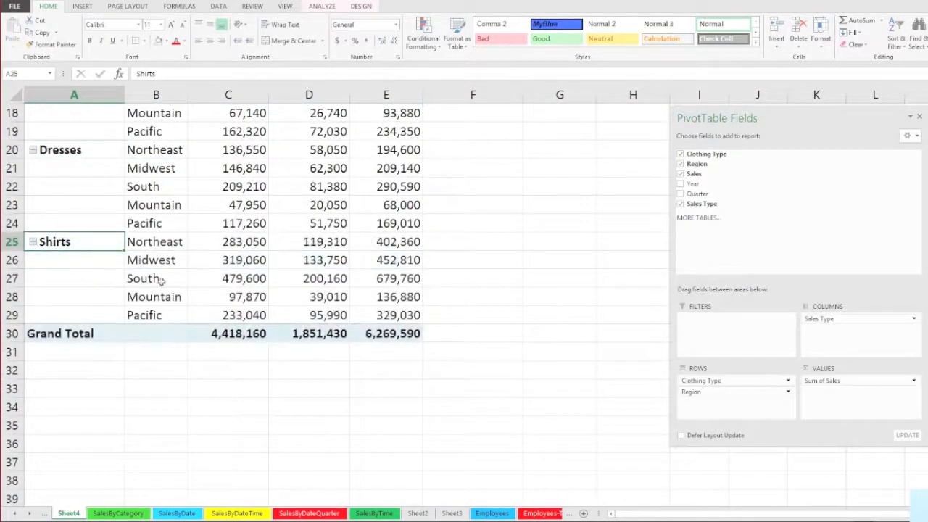
scroll(138, 271, "up", 4)
scroll(104, 252, "up", 2)
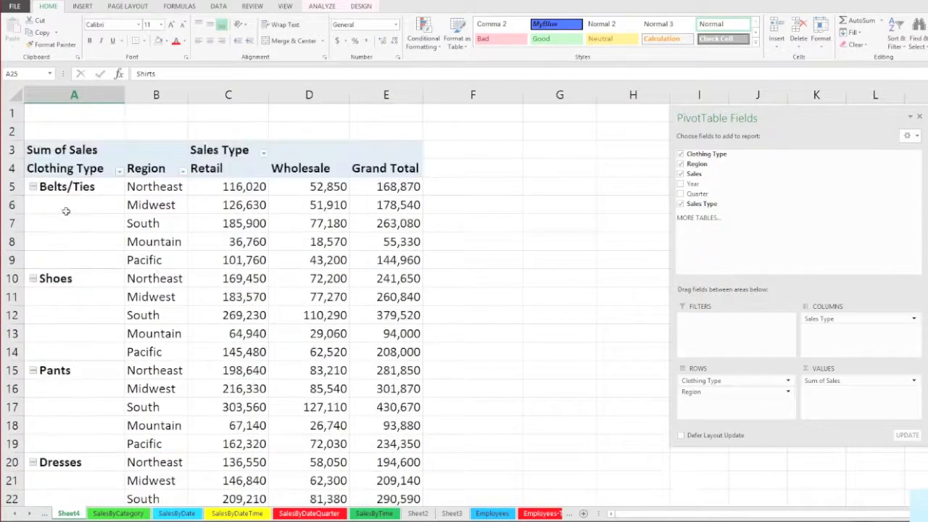
Step: Move the PivotTable field list farther from the table and make Clothing Type a report filter instead of a row field
left_click(99, 187)
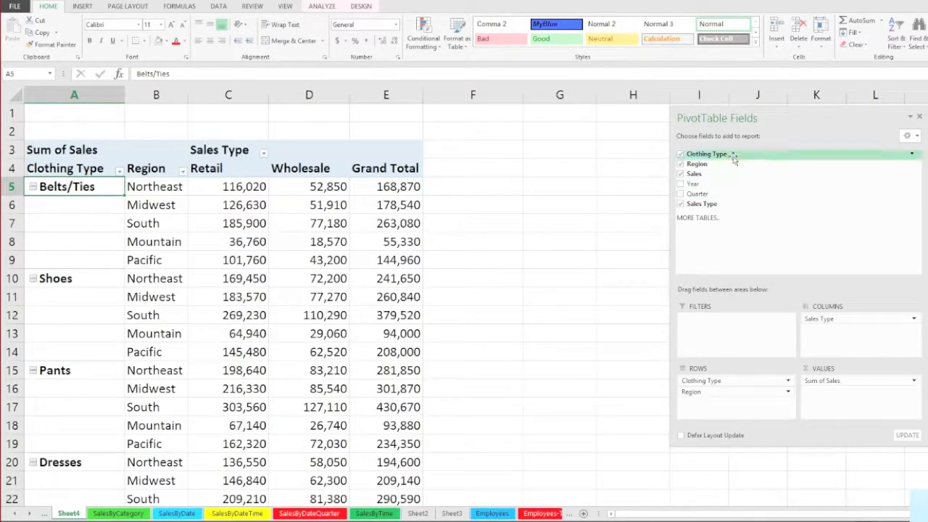
left_click_drag(718, 118, 798, 125)
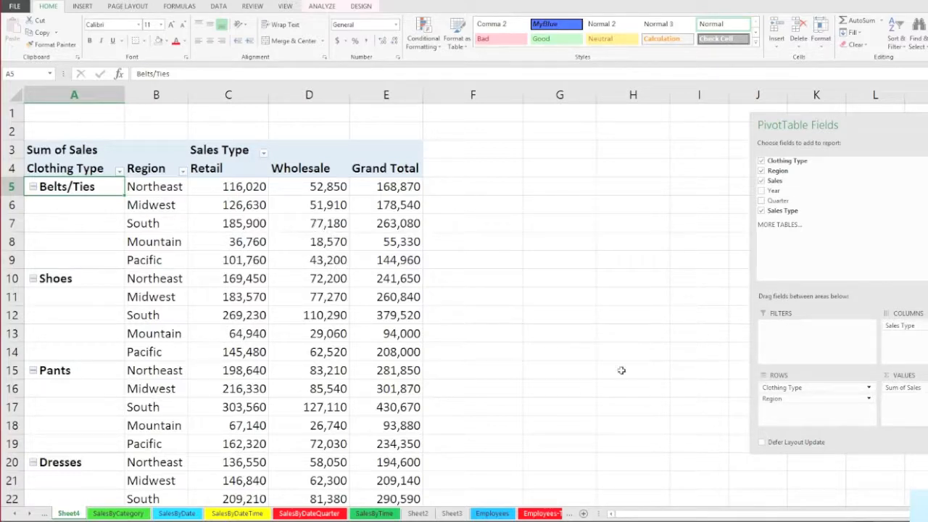
left_click_drag(791, 386, 793, 341)
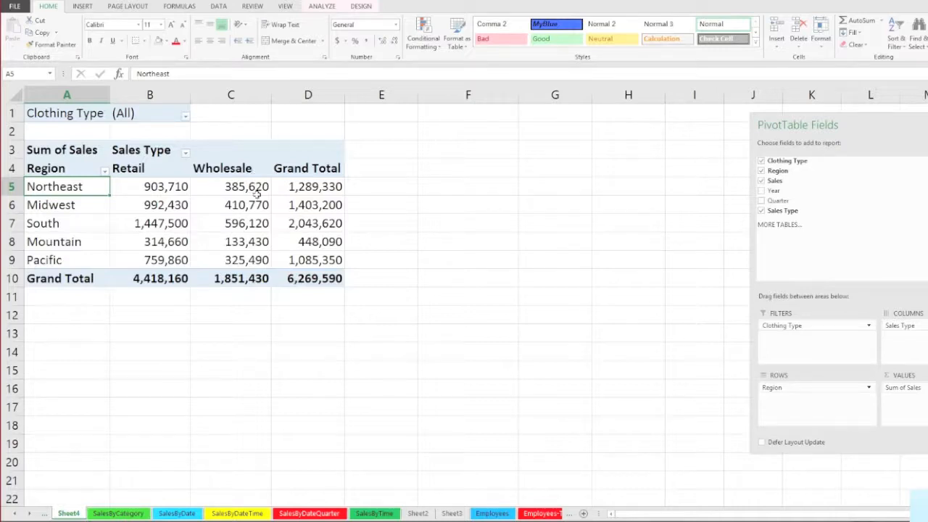
Step: Inspect the South Retail value, the whole table A4:D10, and the region and sales type data in A4:C9 by selecting them
mouse_move(242, 227)
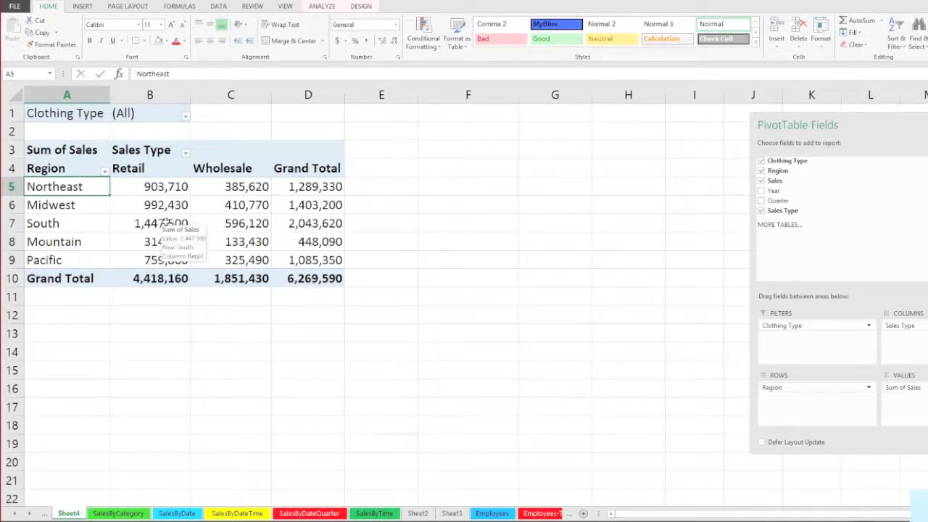
left_click(167, 225)
mouse_move(181, 237)
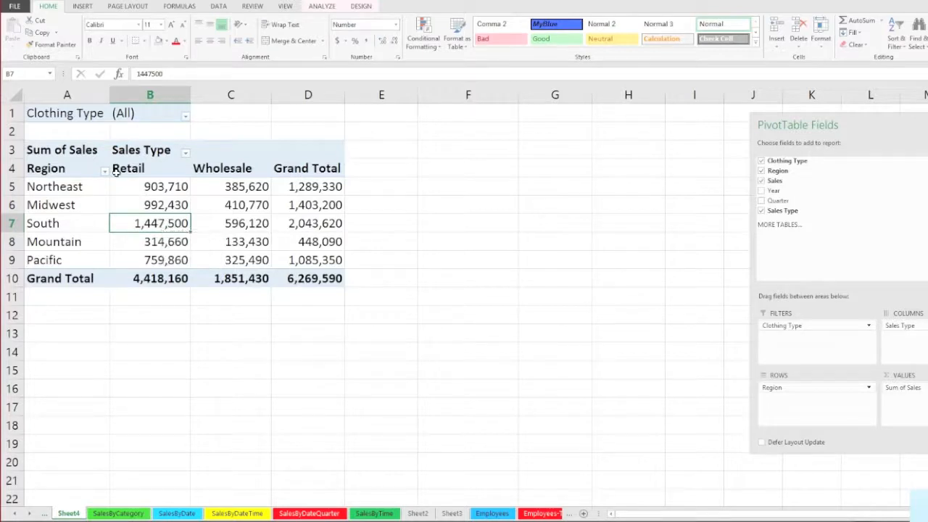
left_click_drag(67, 168, 311, 278)
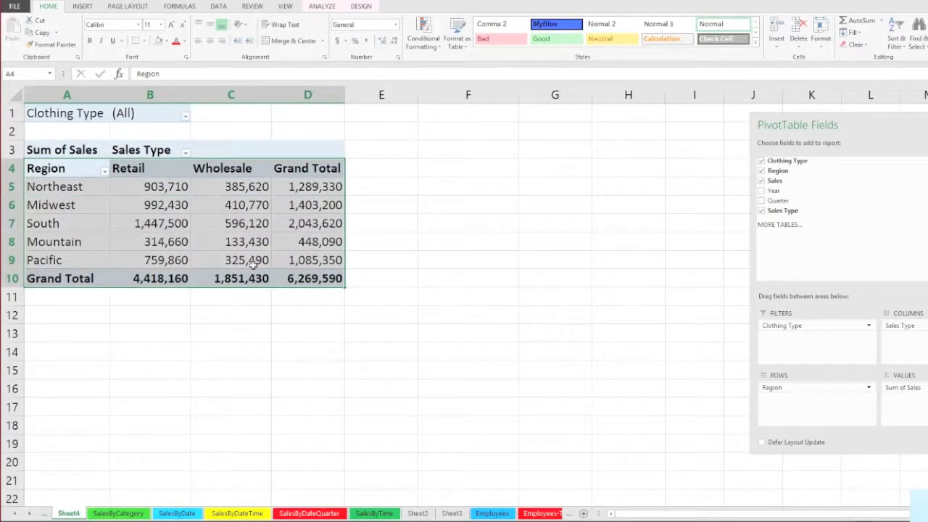
left_click(216, 209)
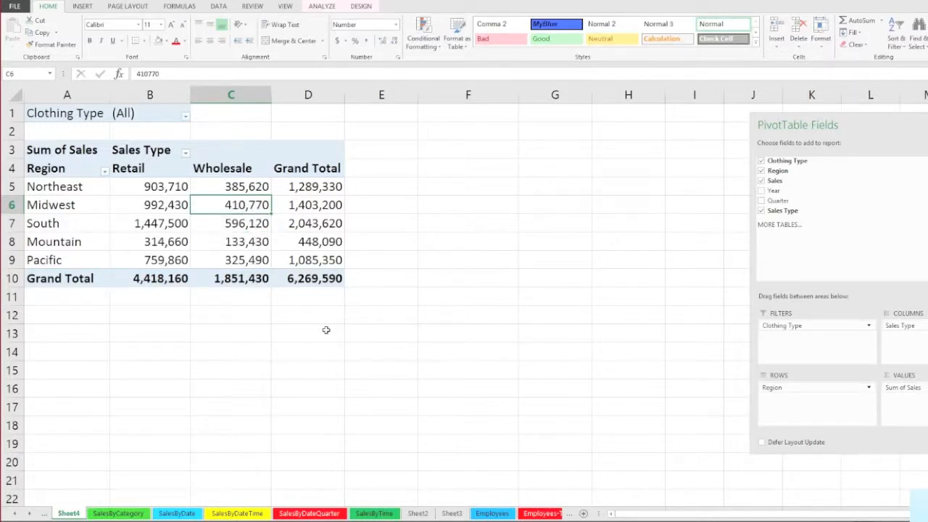
left_click_drag(71, 169, 213, 261)
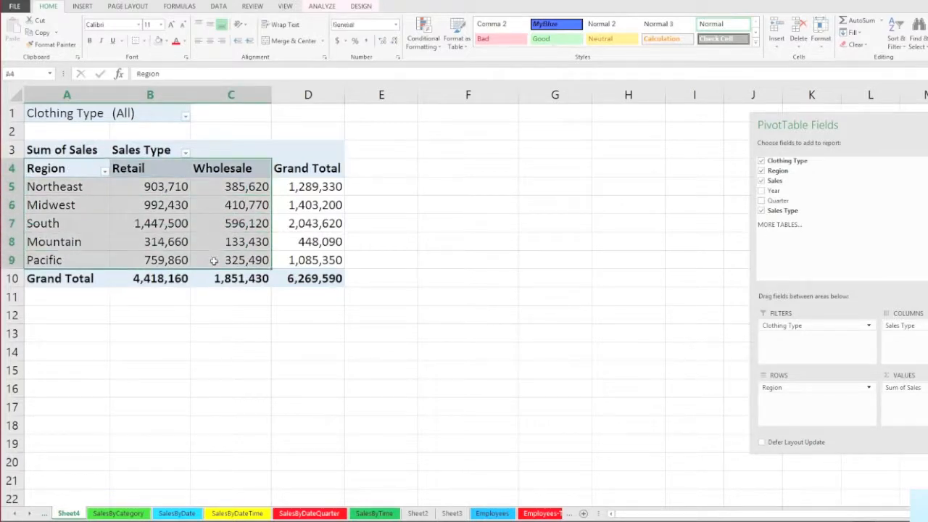
Step: Insert a clustered column PivotChart from the PivotTable, placing it narrowed beside the table and clear of the field list
left_click(204, 225)
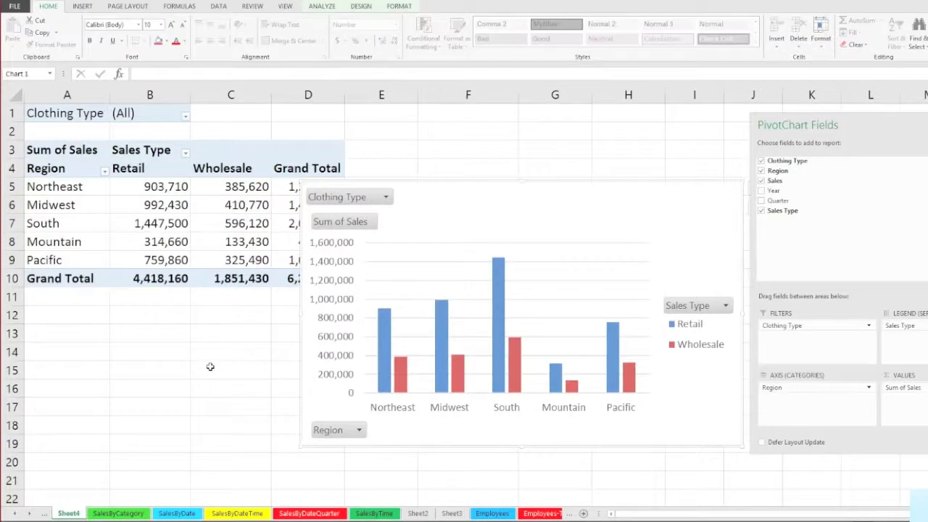
mouse_move(692, 212)
left_mouse_down()
mouse_move(648, 225)
mouse_move(674, 210)
left_mouse_up()
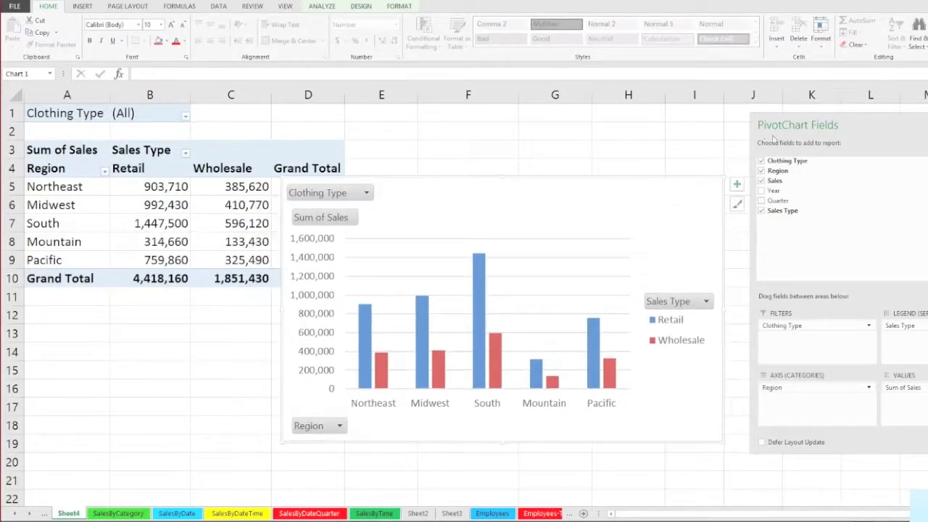
left_click_drag(777, 128, 880, 145)
left_click_drag(667, 205, 759, 171)
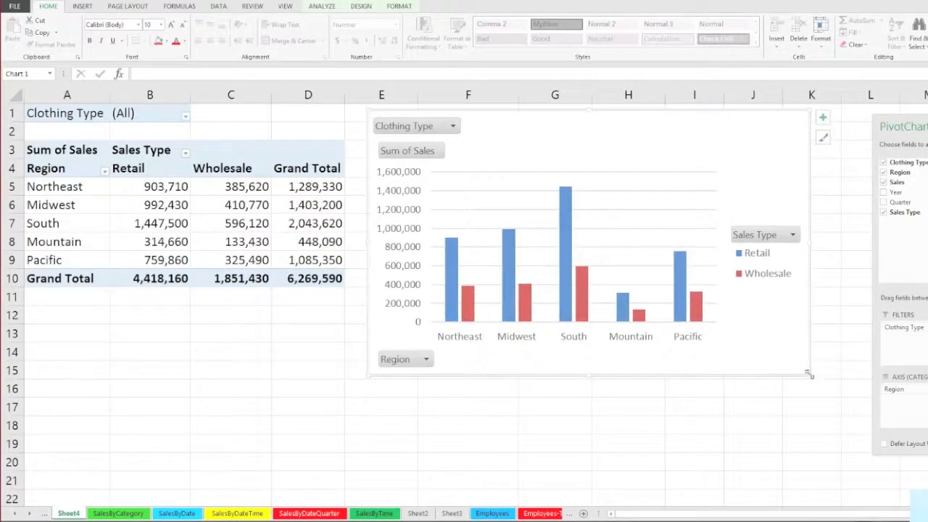
left_click_drag(808, 373, 714, 370)
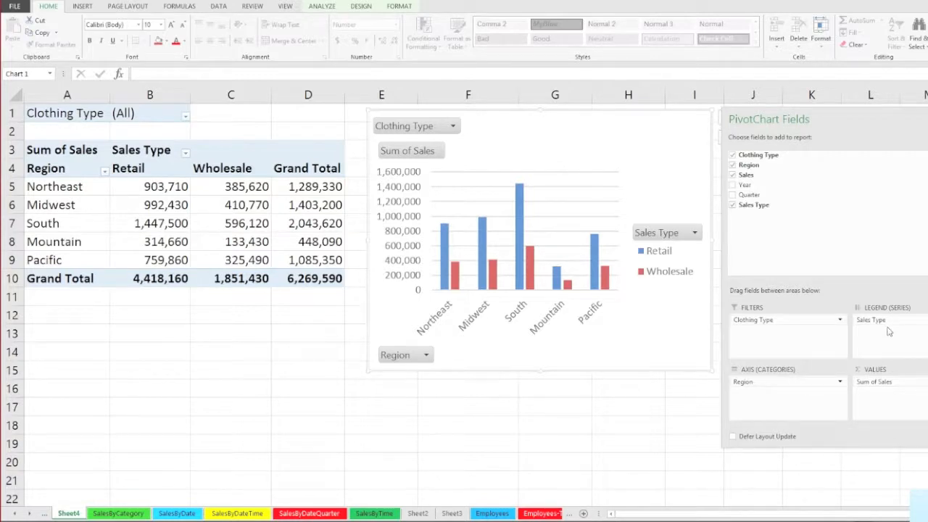
Step: Try swapping the PivotChart fields, with Sales Type as axis categories and Region as legend series, and shift the chart away from the table
left_click_drag(888, 322, 773, 401)
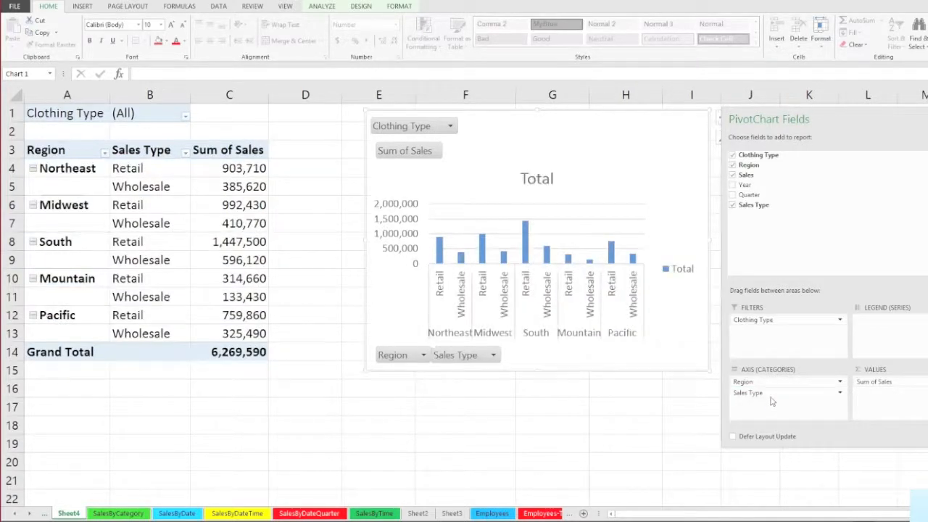
left_click_drag(770, 385, 891, 328)
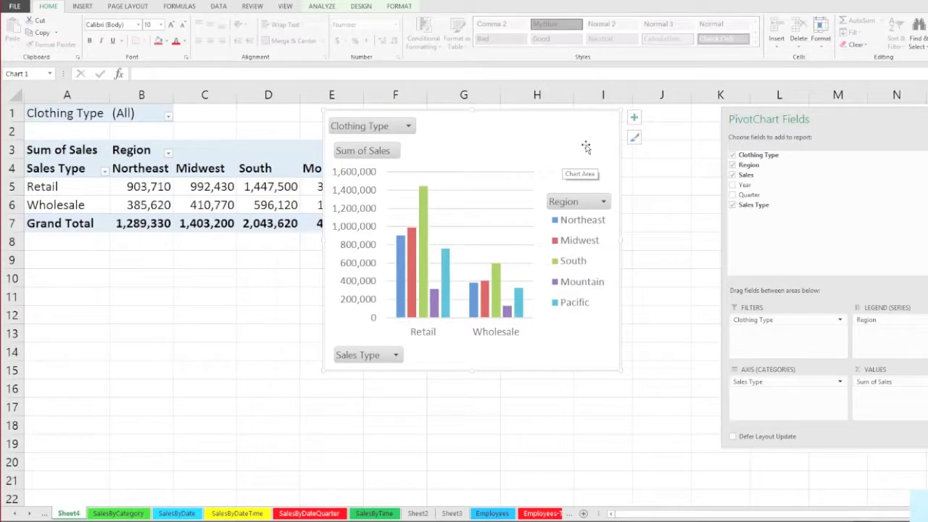
left_click_drag(539, 124, 622, 125)
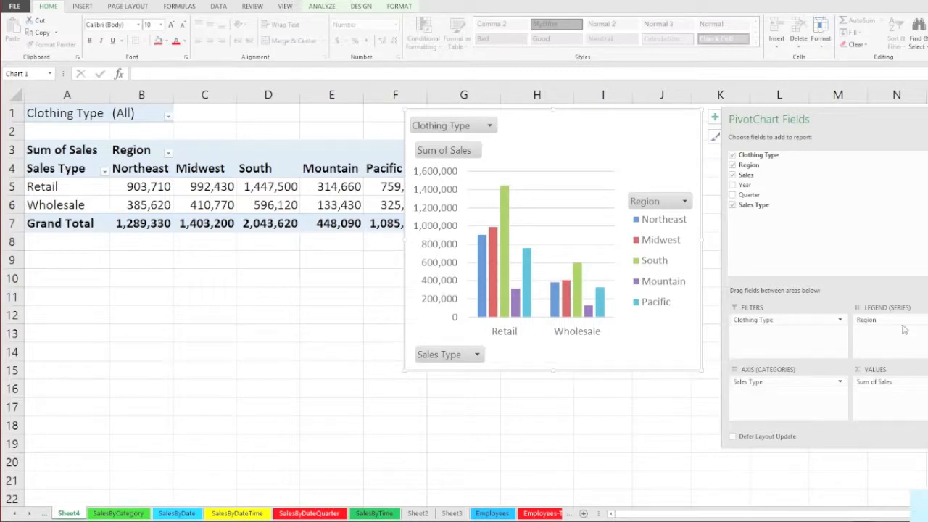
Step: Return Region to the axis categories and Sales Type to the legend series, and move the chart back beside the table
left_click_drag(897, 325, 754, 417)
left_click_drag(754, 417, 754, 417)
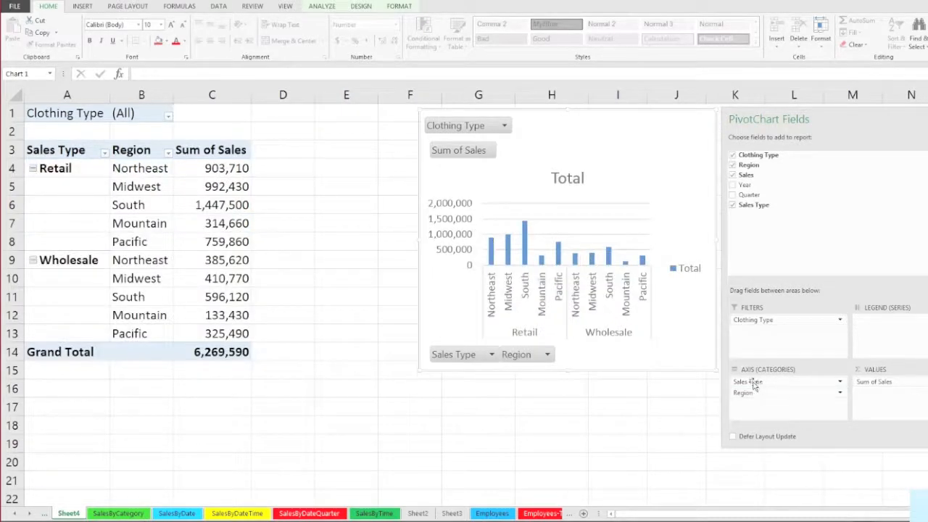
left_click_drag(754, 382, 896, 334)
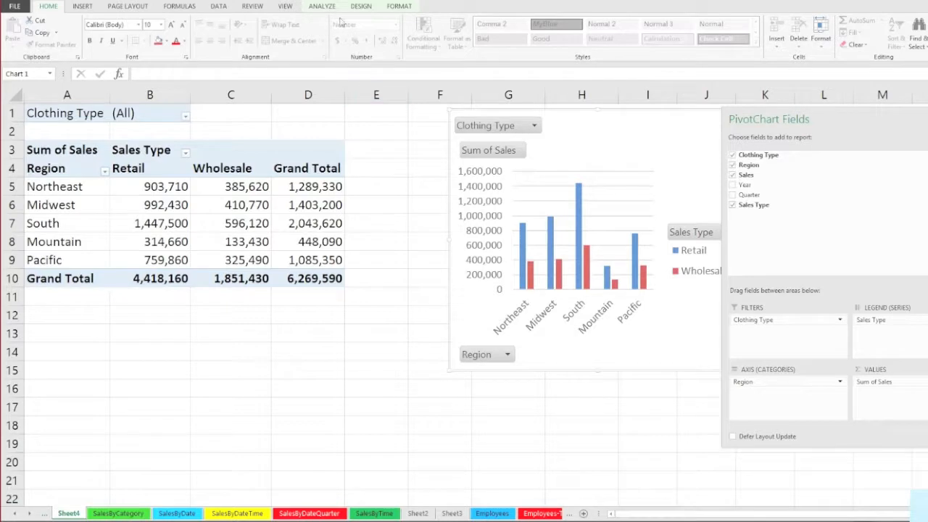
left_click_drag(583, 133, 491, 146)
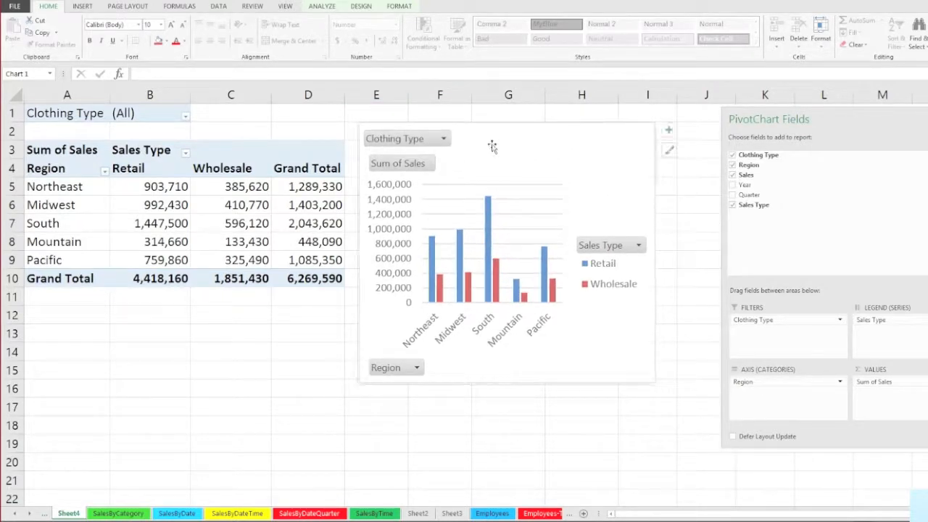
Step: Review the analysis, design and formatting options offered for the PivotChart
left_click(327, 7)
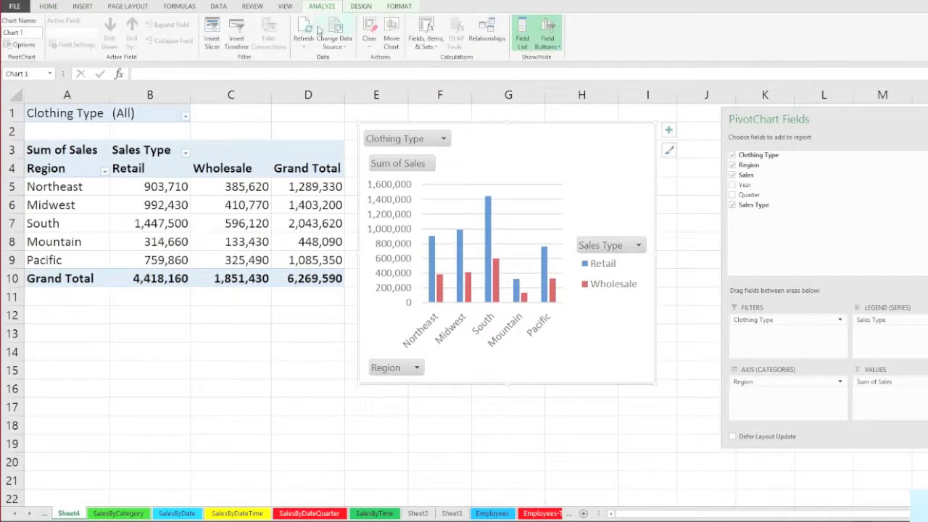
left_click(363, 6)
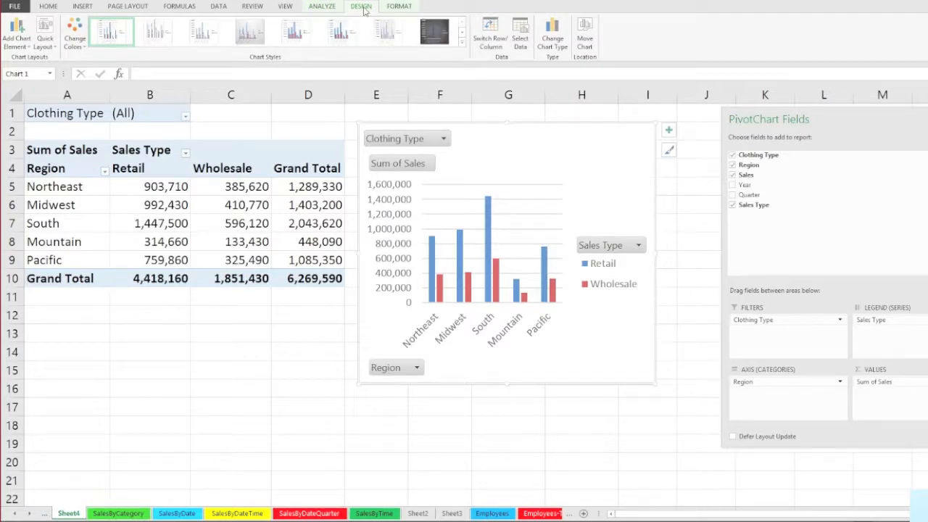
left_click(400, 8)
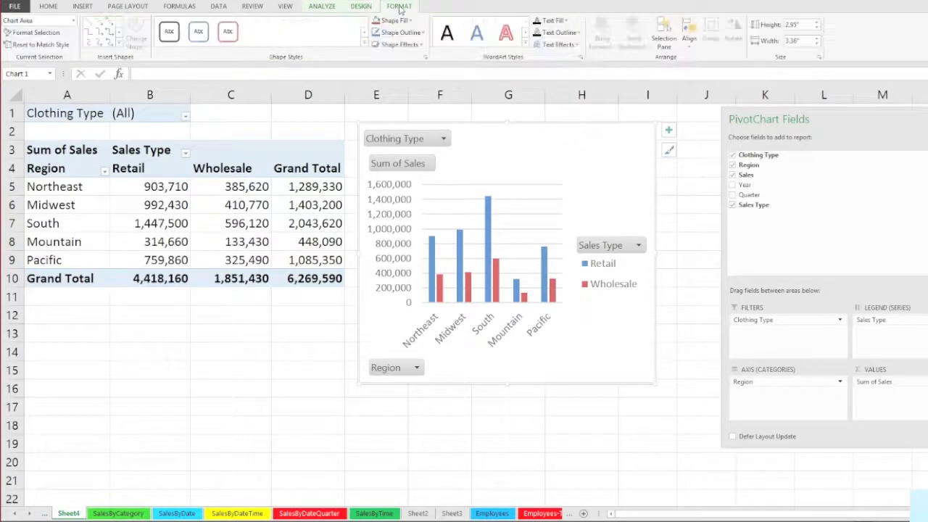
left_click(362, 6)
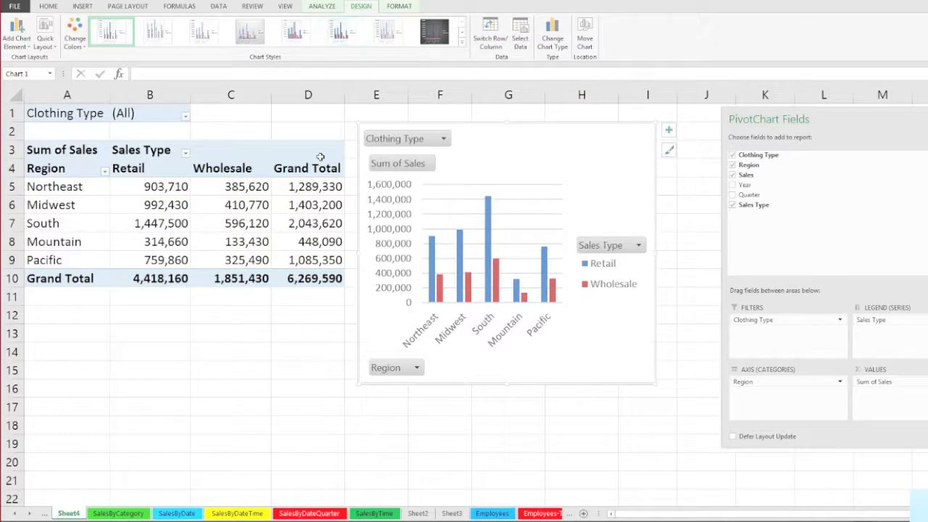
Step: Compare the design options for the PivotTable with those for the PivotChart by selecting each in turn
mouse_move(314, 187)
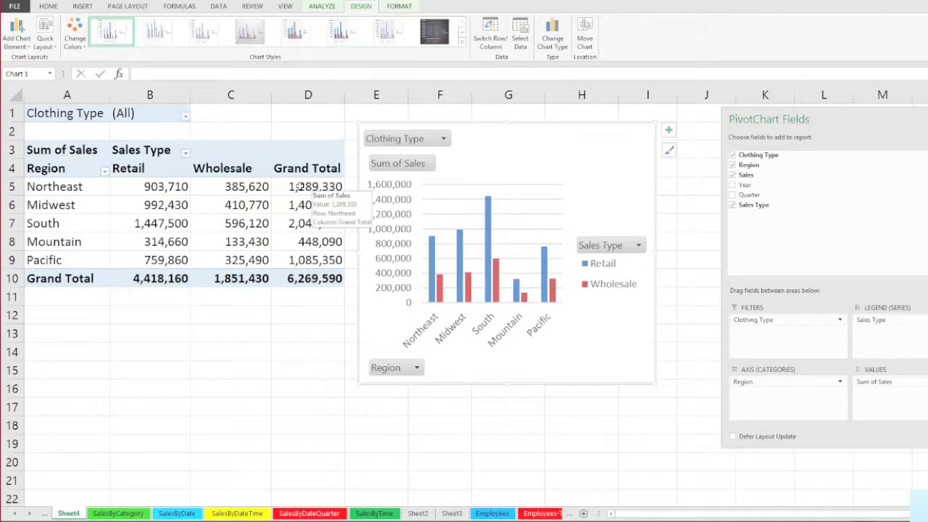
left_click(298, 187)
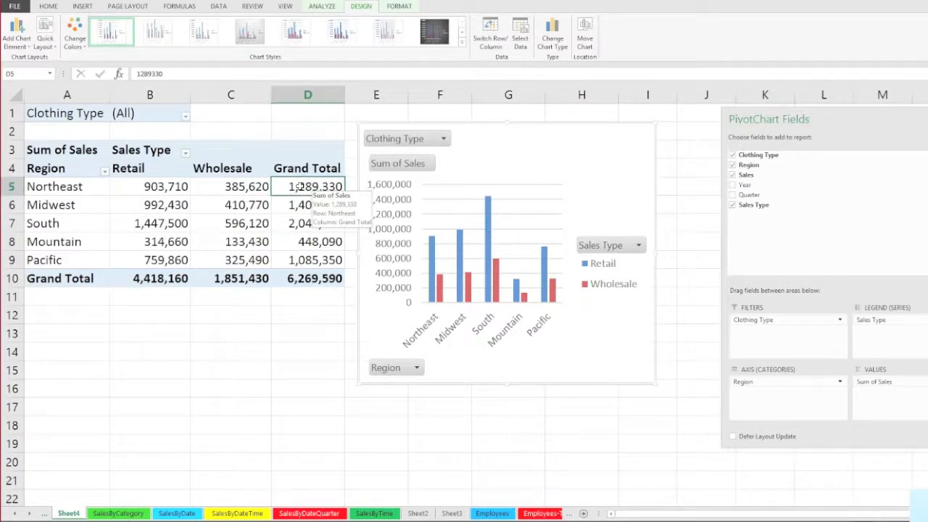
left_click(362, 6)
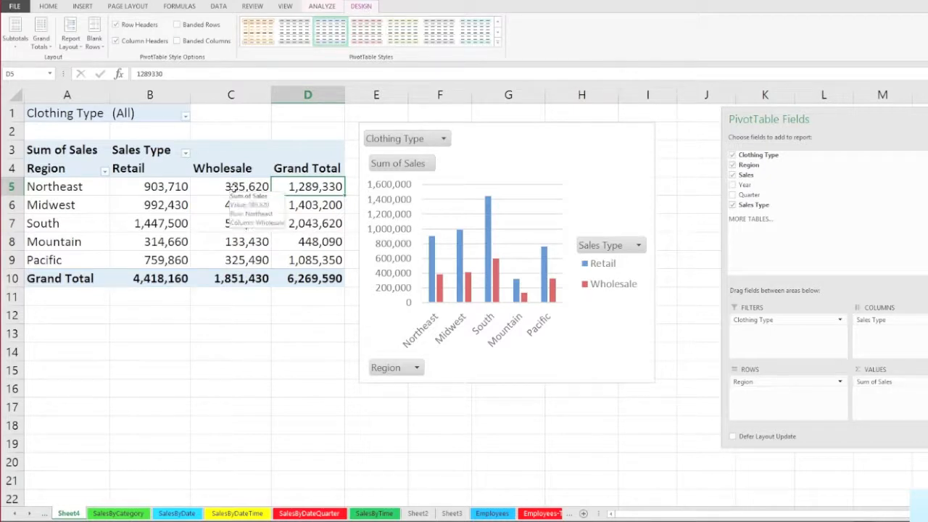
left_click(523, 142)
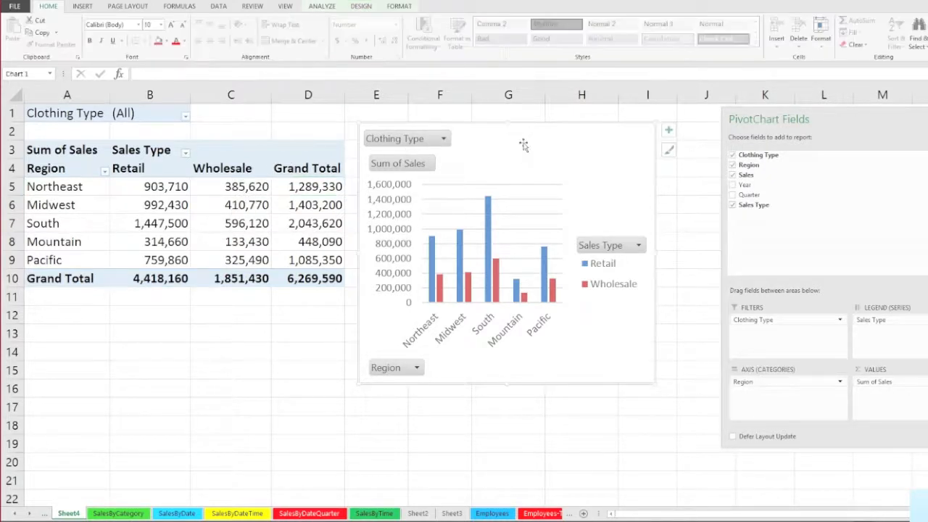
left_click(361, 6)
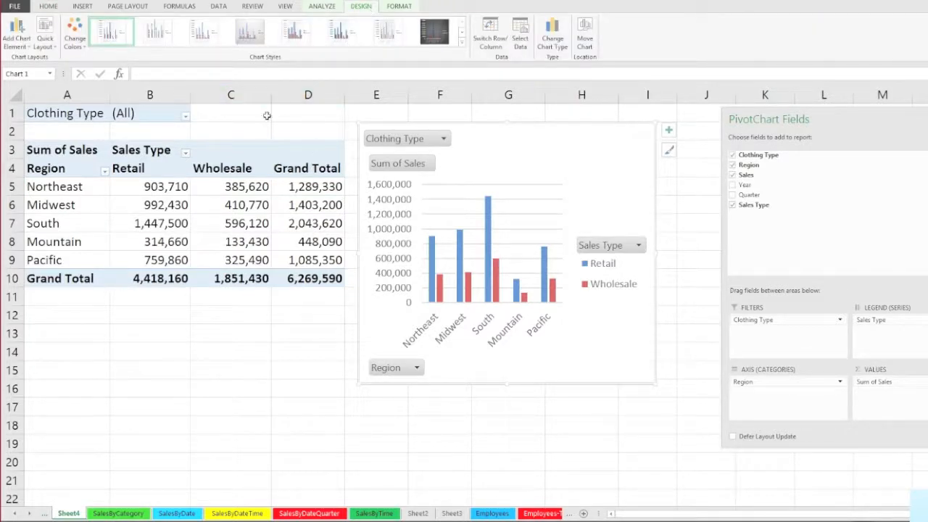
Step: Change the PivotChart's type to Stacked Column
left_click(556, 43)
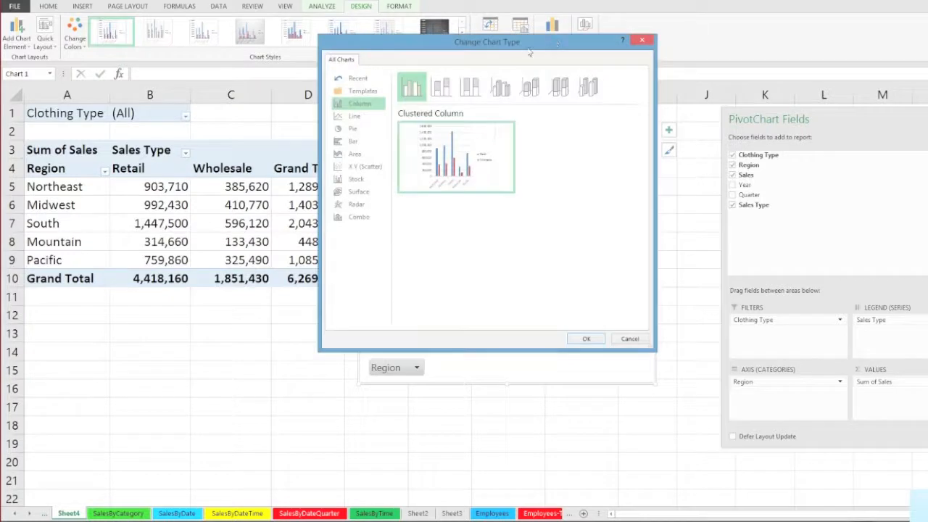
left_click_drag(536, 43, 837, 42)
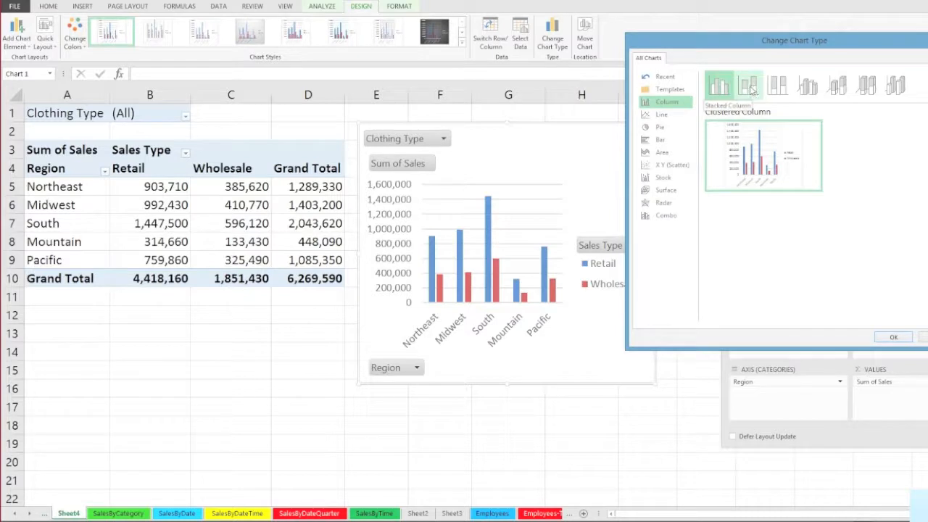
left_click(750, 85)
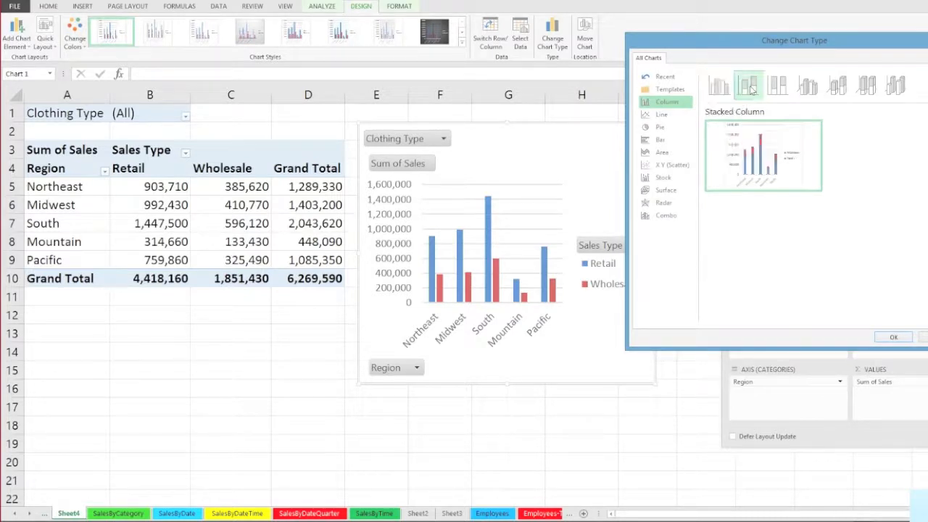
left_click(894, 337)
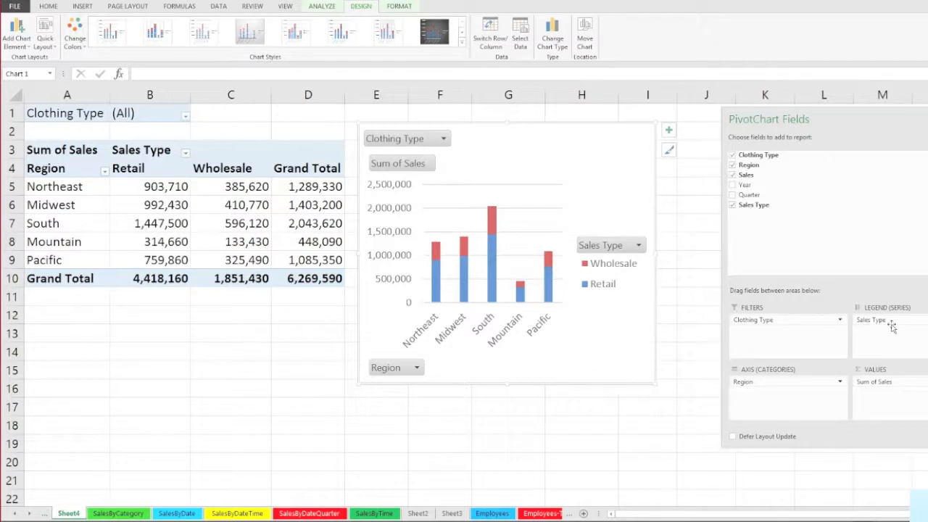
Step: Try Sales Type as the stacked chart's axis categories with Region as legend series, and shift the chart away from the table
left_click_drag(887, 324, 790, 406)
left_click_drag(773, 383, 884, 335)
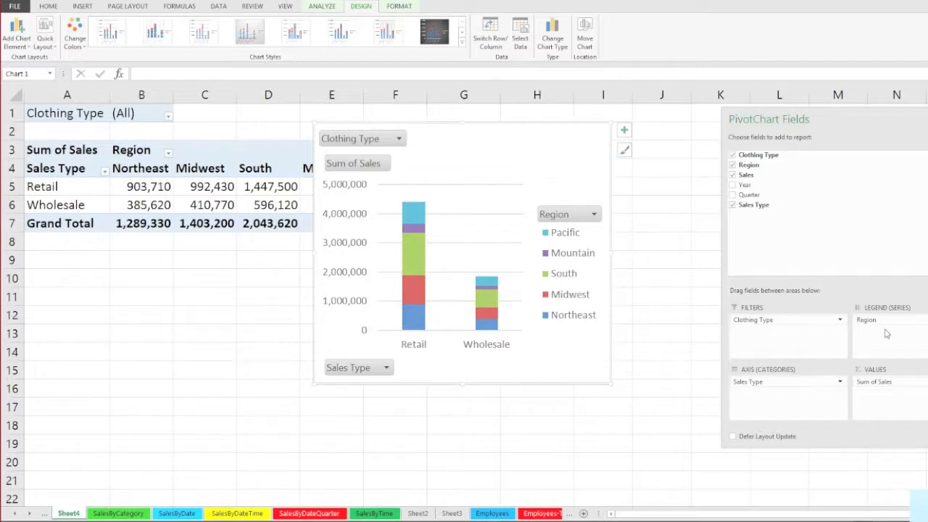
mouse_move(538, 143)
left_mouse_down()
mouse_move(640, 139)
mouse_move(626, 141)
left_mouse_up()
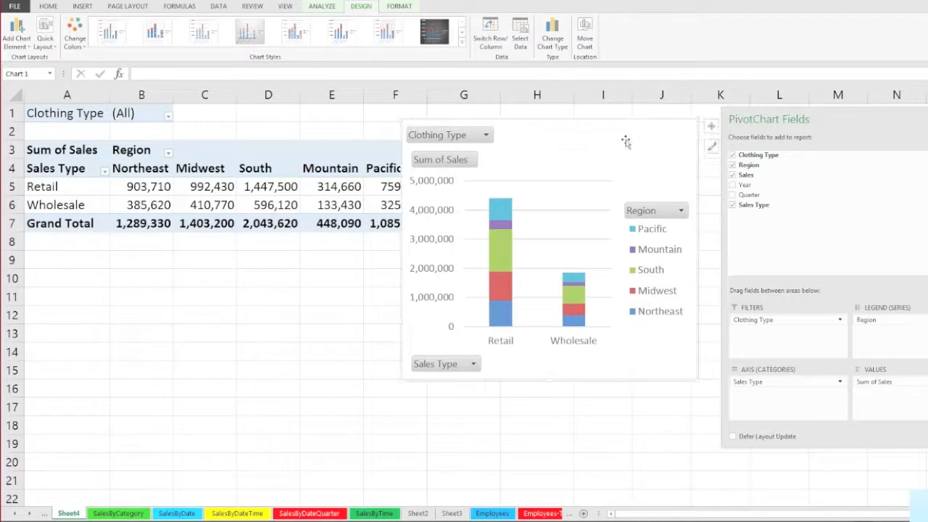
Step: Undo the chart move and the Region swap, comparing both layouts with redo, and return Sales Type to the legend series
key("ctrl+z")
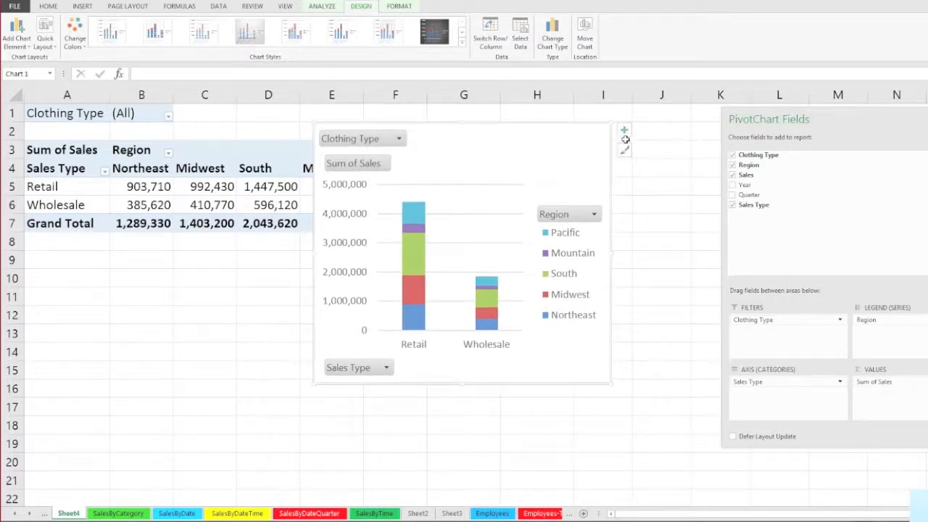
key("ctrl+z")
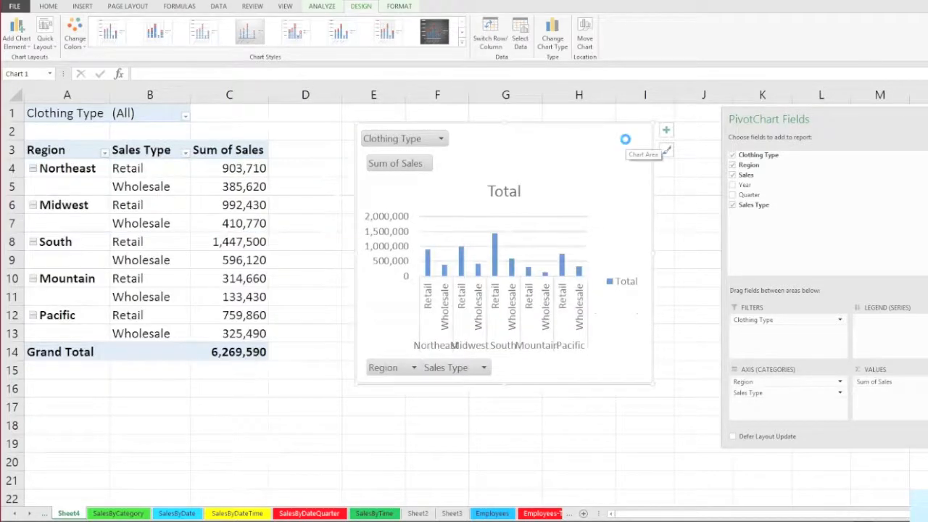
key("ctrl+y")
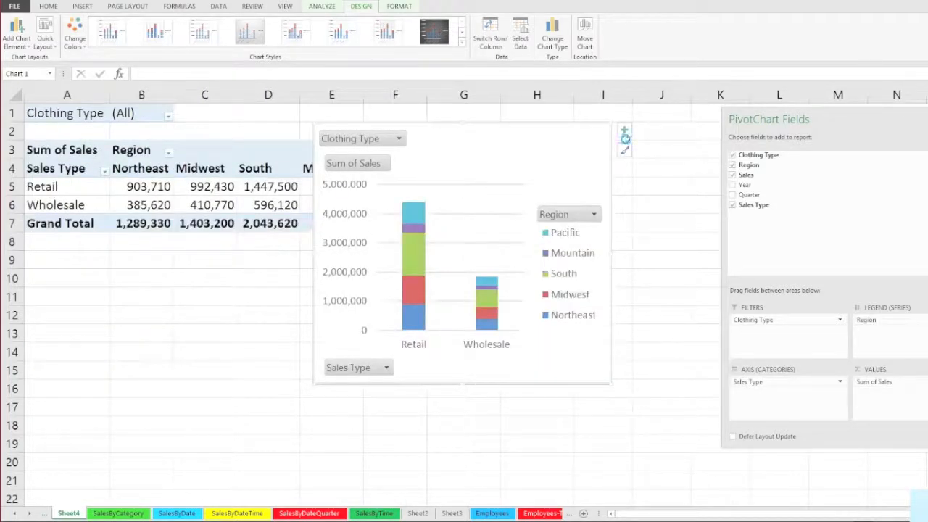
key("ctrl+z")
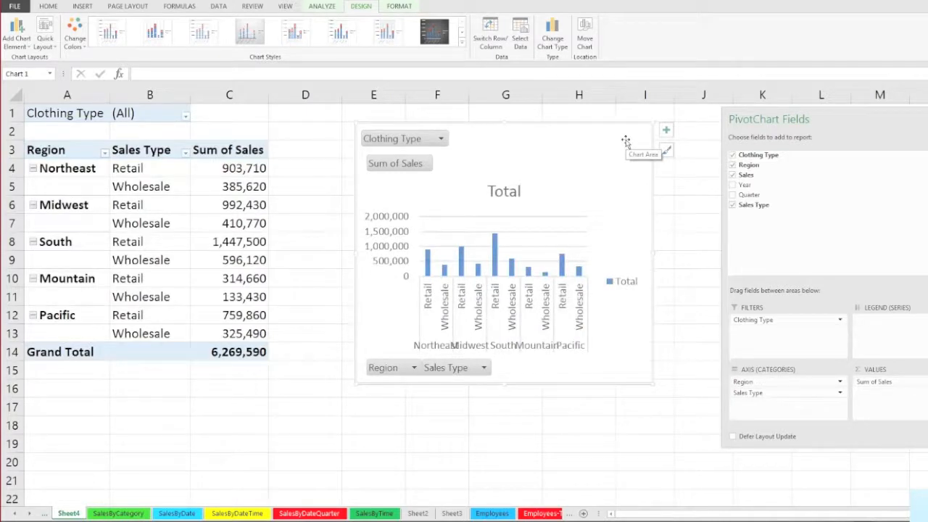
key("ctrl+y")
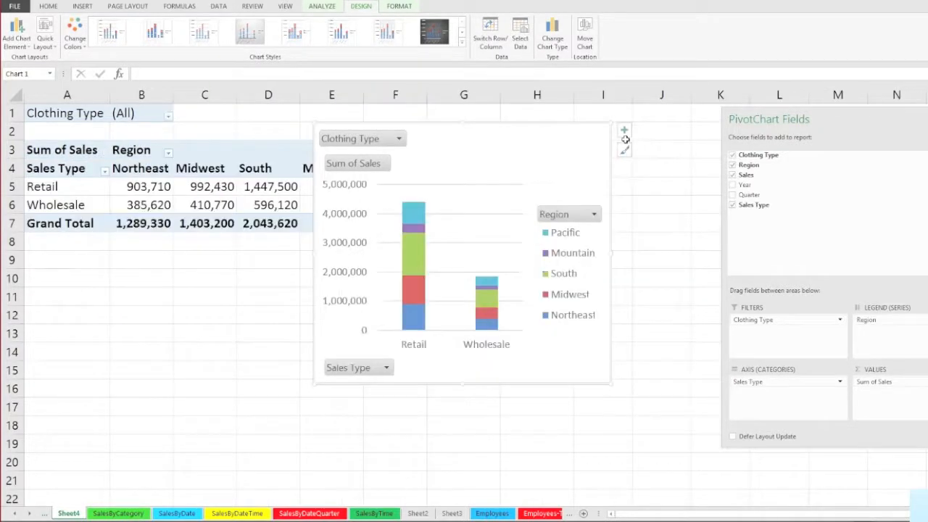
key("ctrl+z")
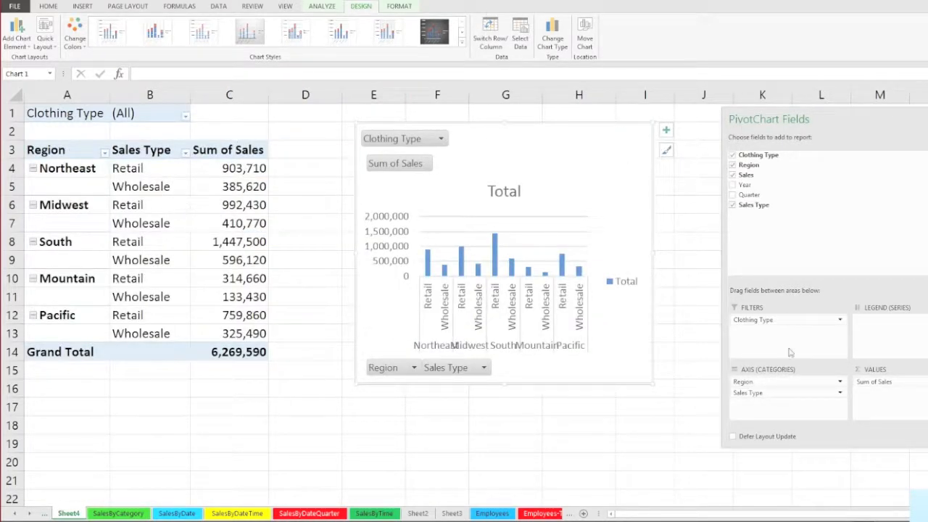
left_click_drag(783, 395, 896, 332)
Step: Nest Clothing Type beneath Region in the axis categories, and widen the PivotChart over the table so its nested categories have room
left_click_drag(794, 321, 779, 393)
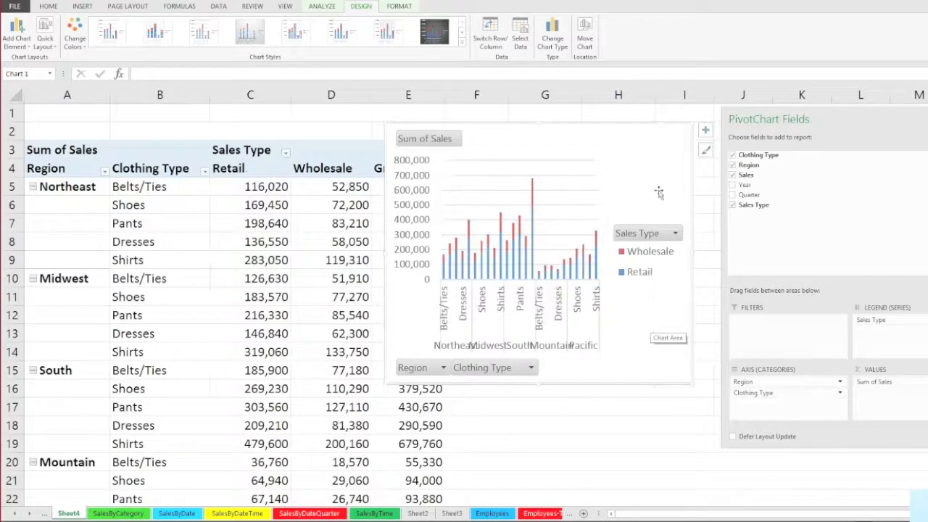
left_click_drag(633, 158, 331, 162)
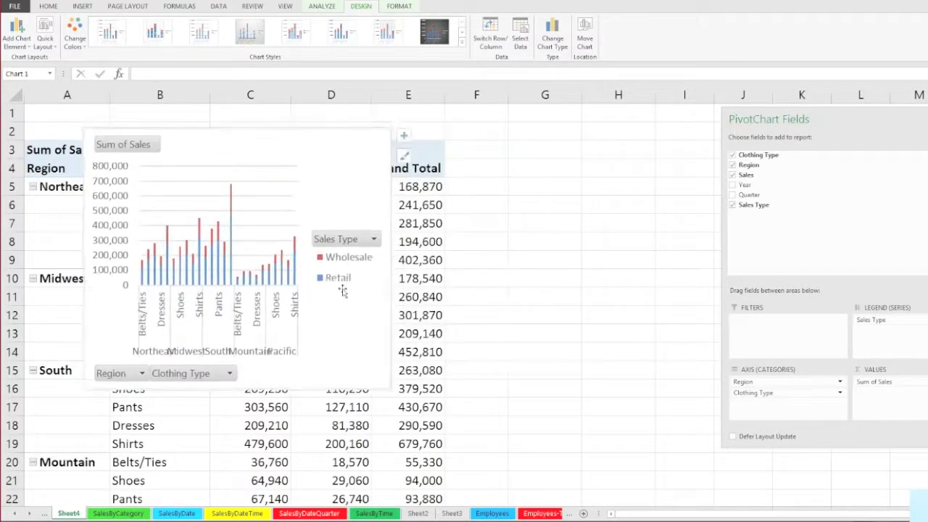
left_click_drag(386, 387, 627, 326)
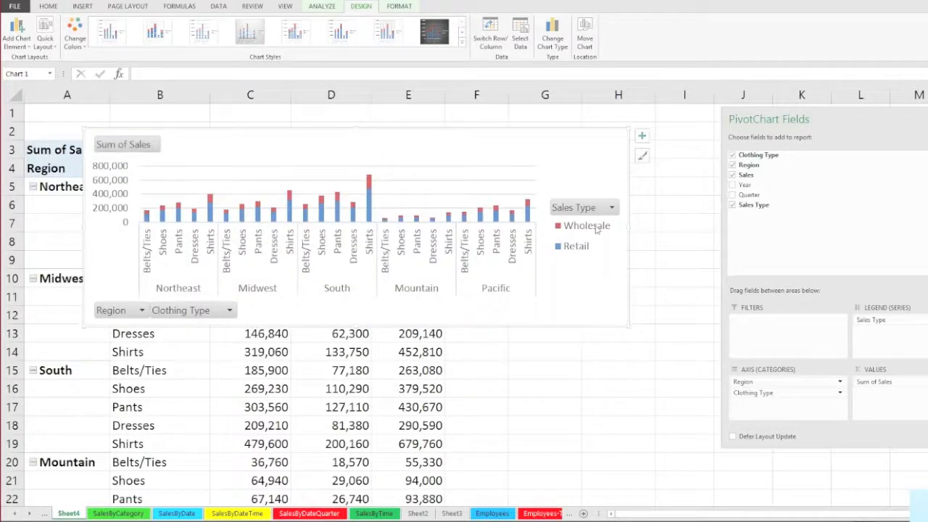
left_click_drag(572, 149, 613, 251)
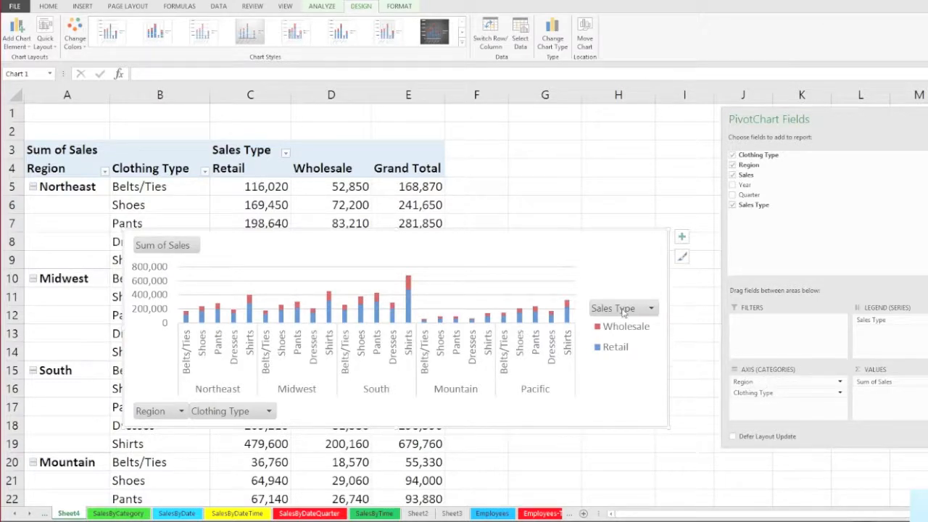
Step: Place Clothing Type above Region in the axis categories, and narrow the PivotChart so it fits beside the table
left_click_drag(744, 383, 749, 407)
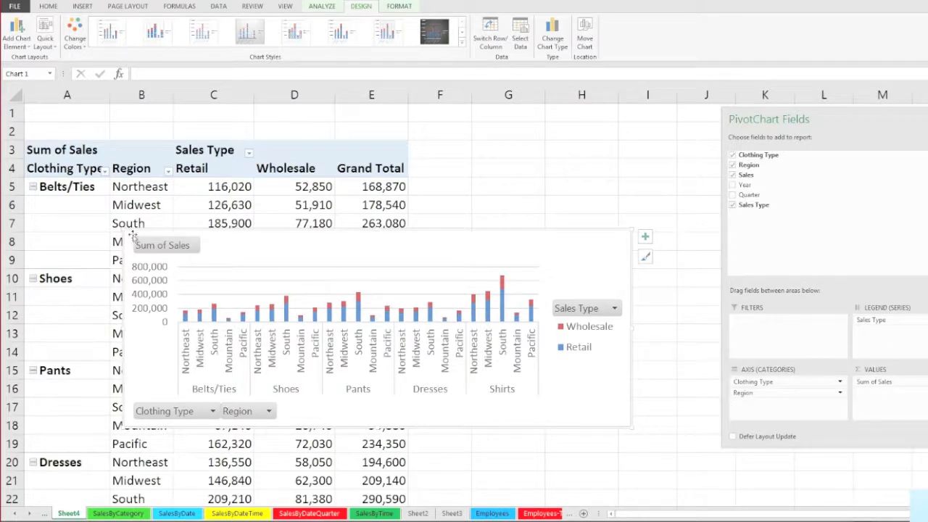
left_click_drag(125, 231, 328, 174)
left_click_drag(465, 190, 576, 141)
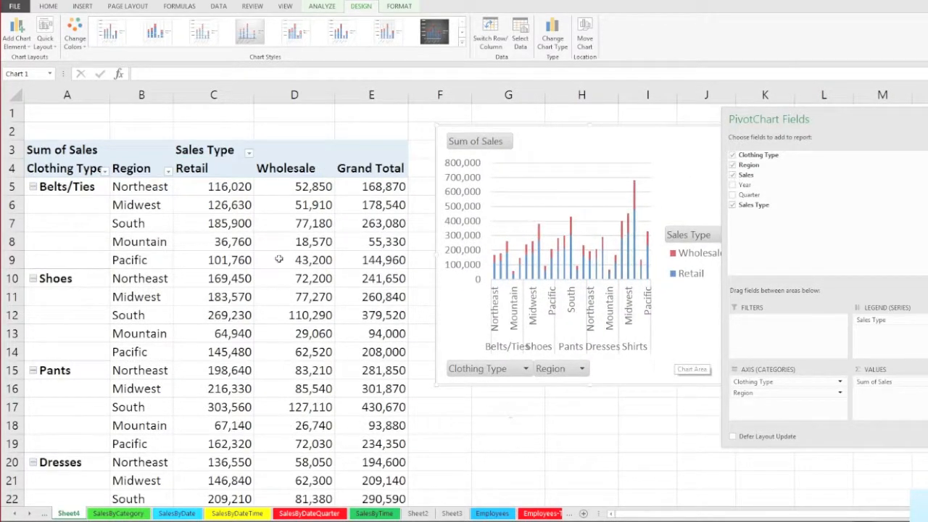
Step: Look through the nested PivotTable rows, return Clothing Type to the report filters, and reposition the chart beside the table
left_click(226, 224)
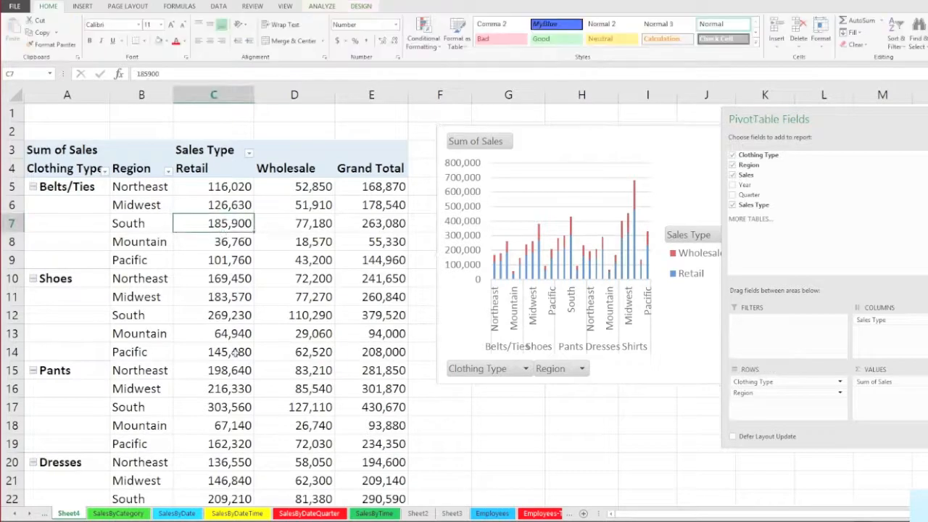
scroll(234, 351, "down", 4)
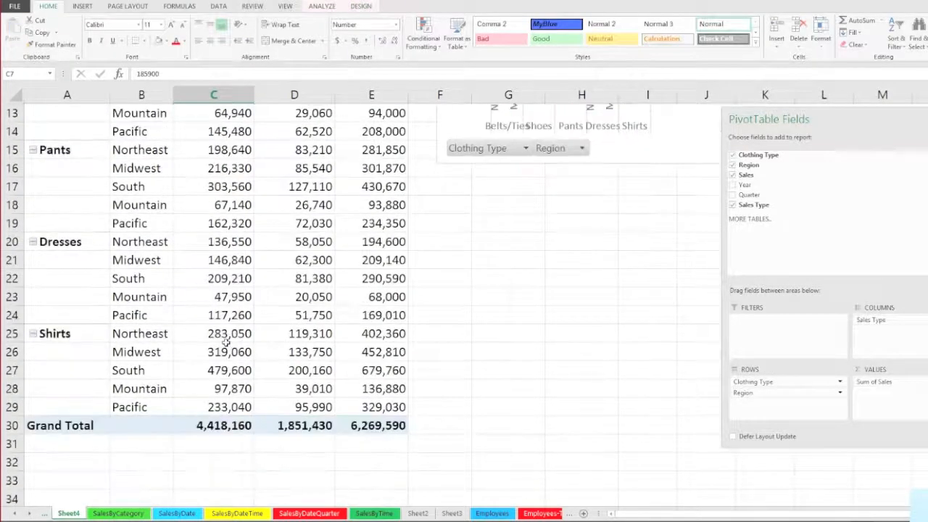
scroll(225, 340, "up", 4)
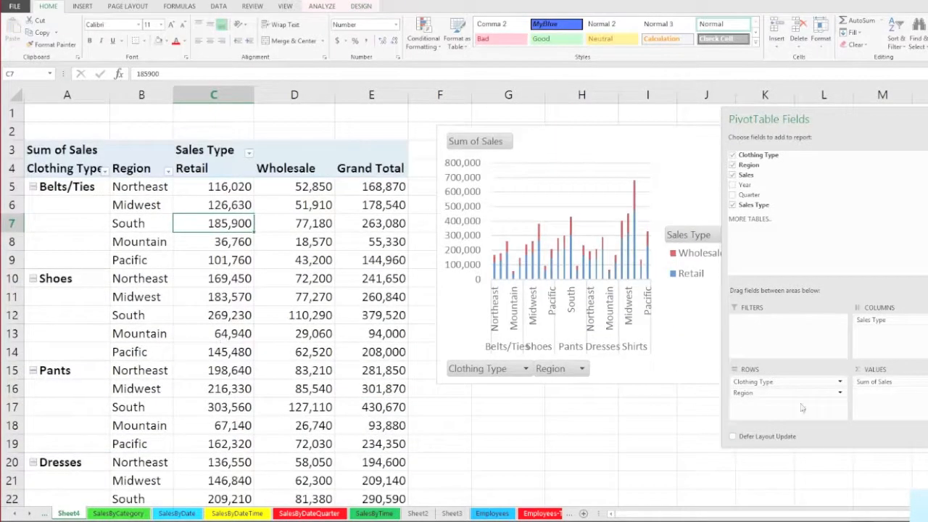
left_click_drag(791, 382, 639, 344)
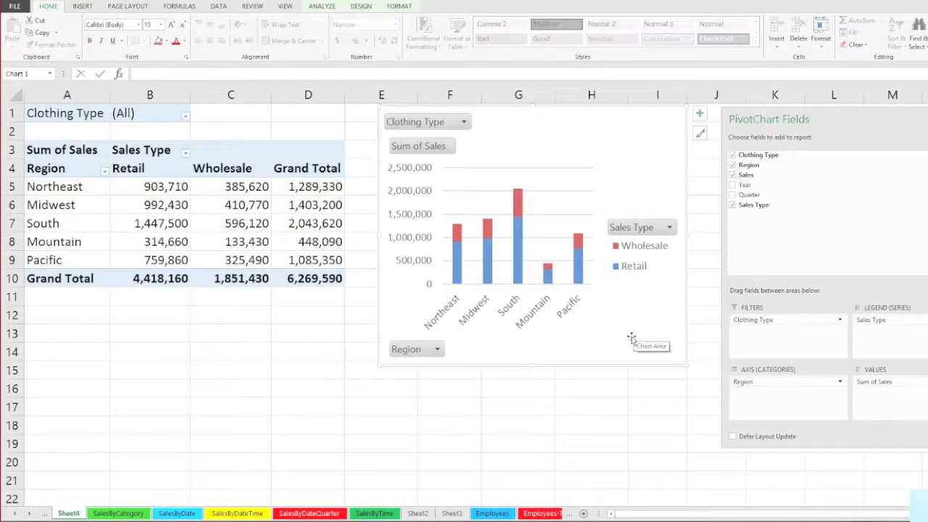
Step: Create a second PivotChart from the PivotTable on its own new chart sheet
left_click(161, 208)
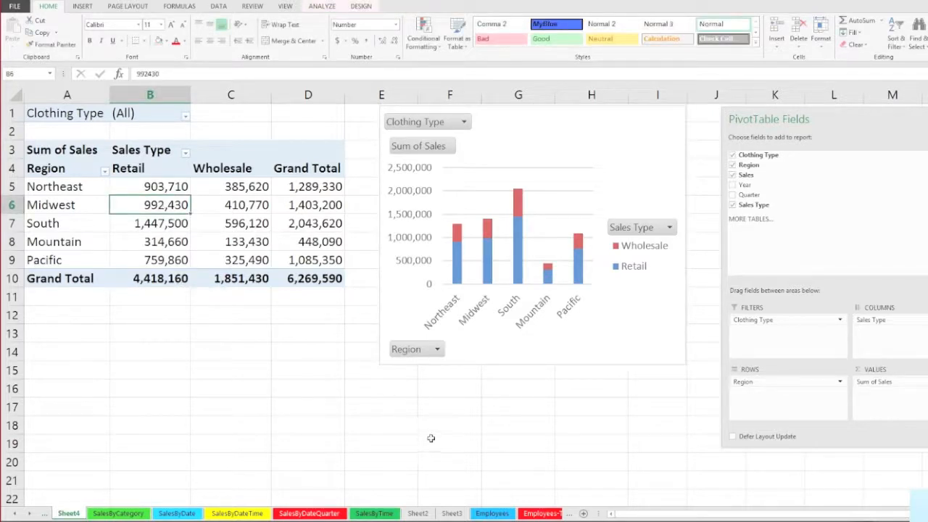
left_click(247, 223)
mouse_move(240, 214)
key("F11")
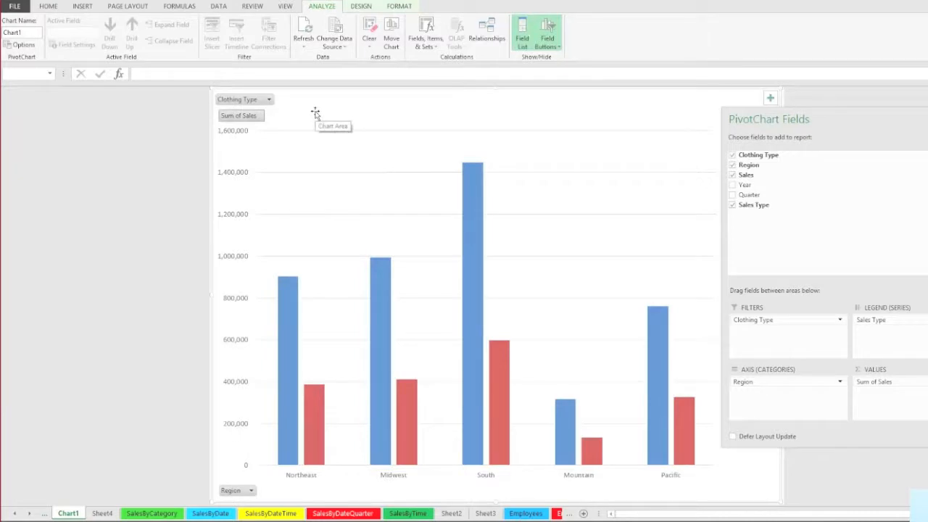
Step: Try filtering the chart sheet's Clothing Type to only Belts/Ties and Shoes, and undo the filter
left_click(268, 101)
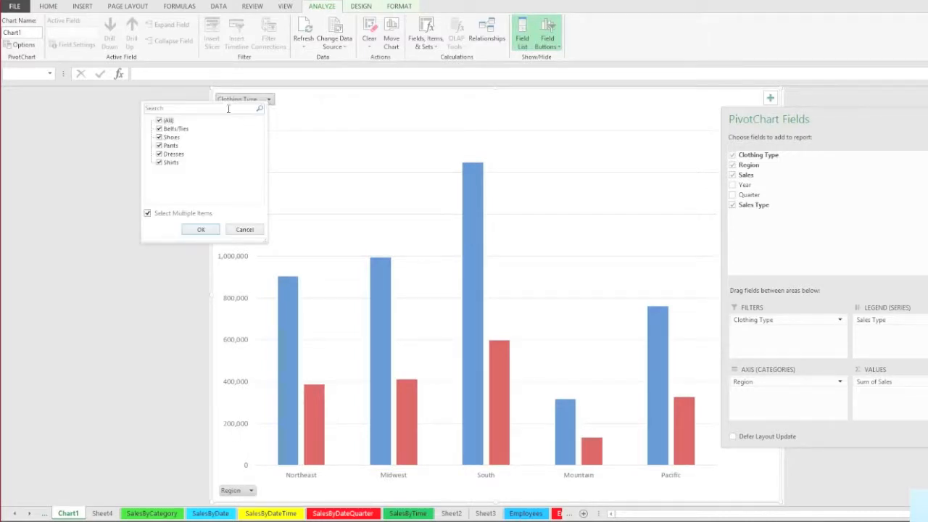
left_click(159, 121)
left_click(158, 137)
left_click(159, 137)
left_click(159, 137)
left_click(159, 128)
left_click(201, 229)
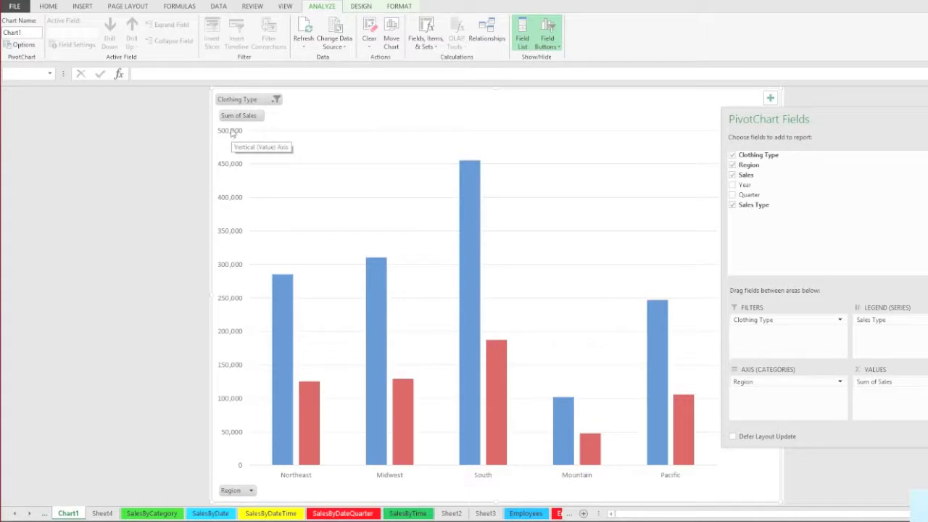
key("ctrl+Page_Down")
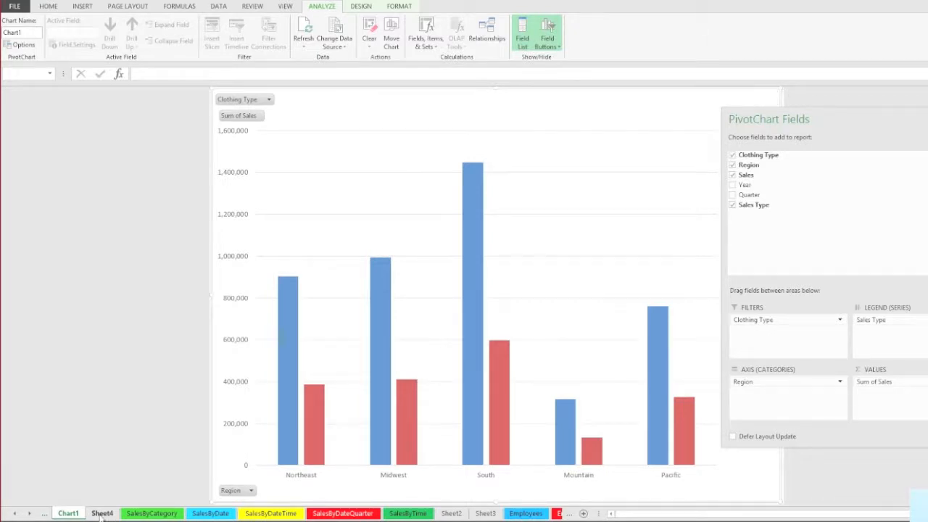
Step: Return to Sheet4 and inspect the Clothing Type filter choices on its PivotChart without changing them
left_click(102, 513)
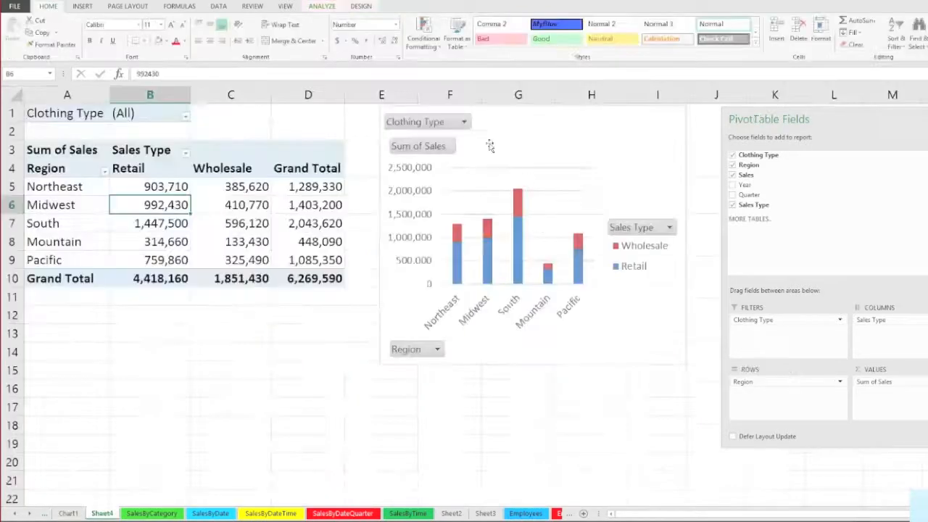
left_click(465, 123)
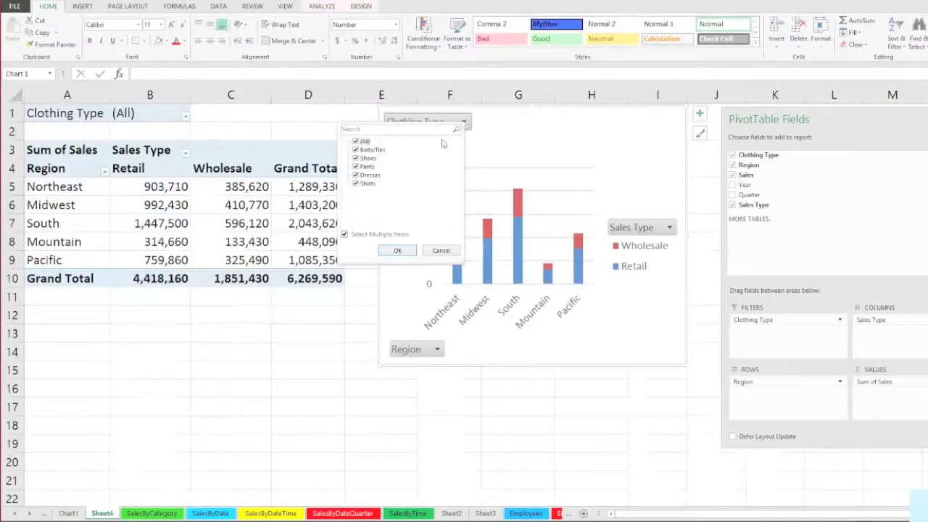
left_click(429, 253)
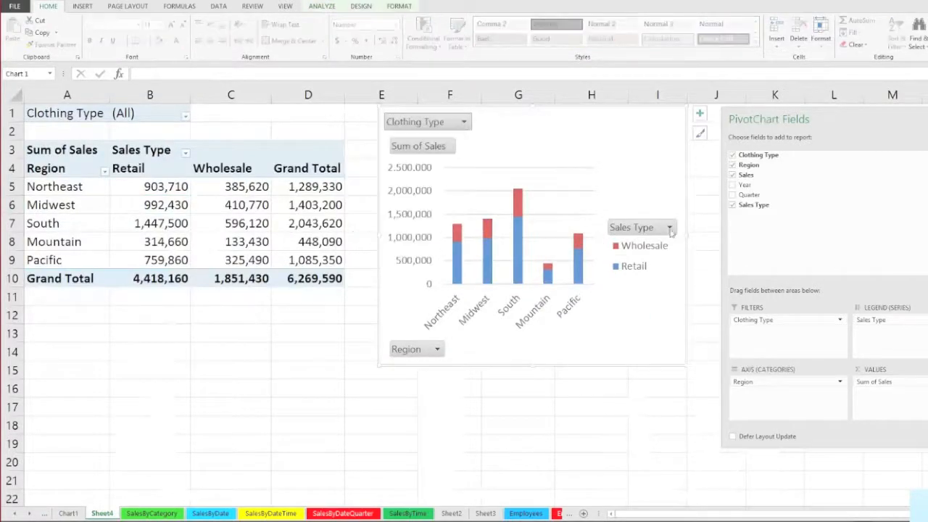
Step: Filter the Sheet4 PivotChart's Sales Type to Retail only
left_click(669, 228)
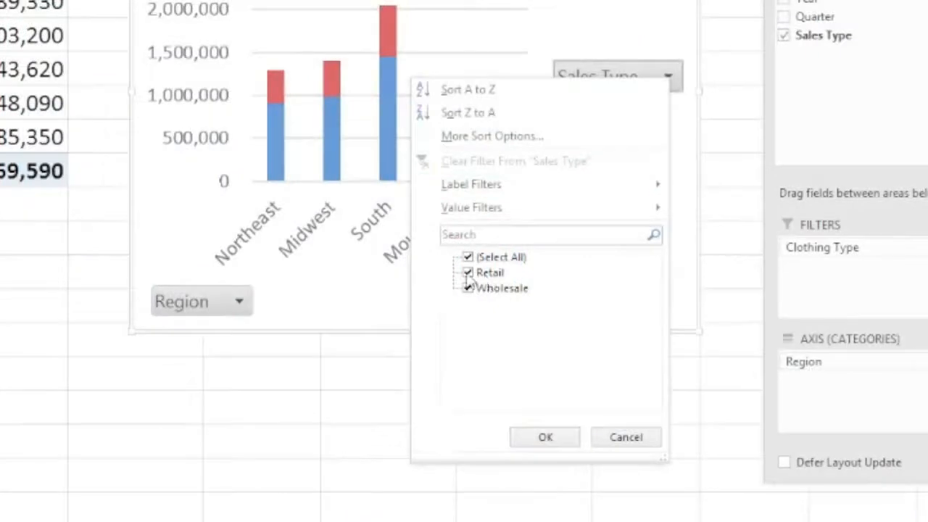
left_click(467, 256)
left_click(467, 272)
left_click(545, 438)
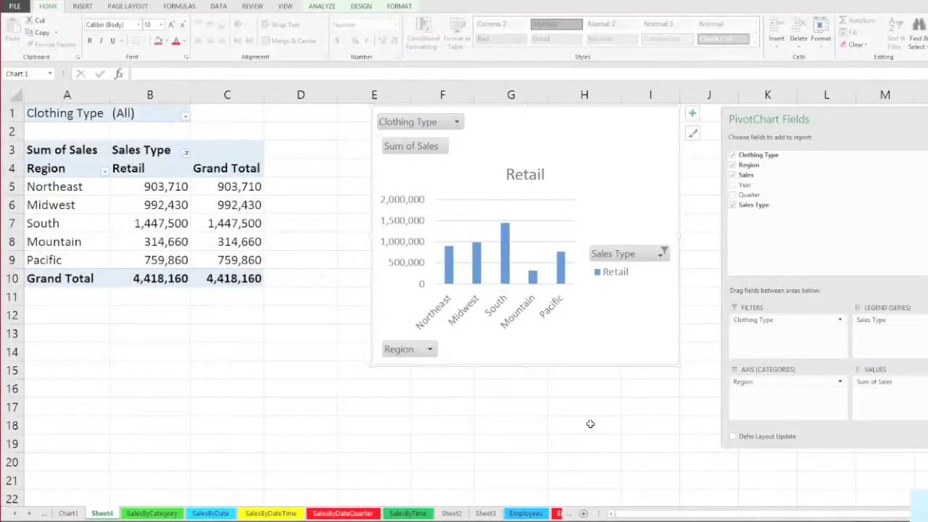
Step: Inspect the Region sort and filter options on the PivotChart, keeping all regions selected
left_click(430, 351)
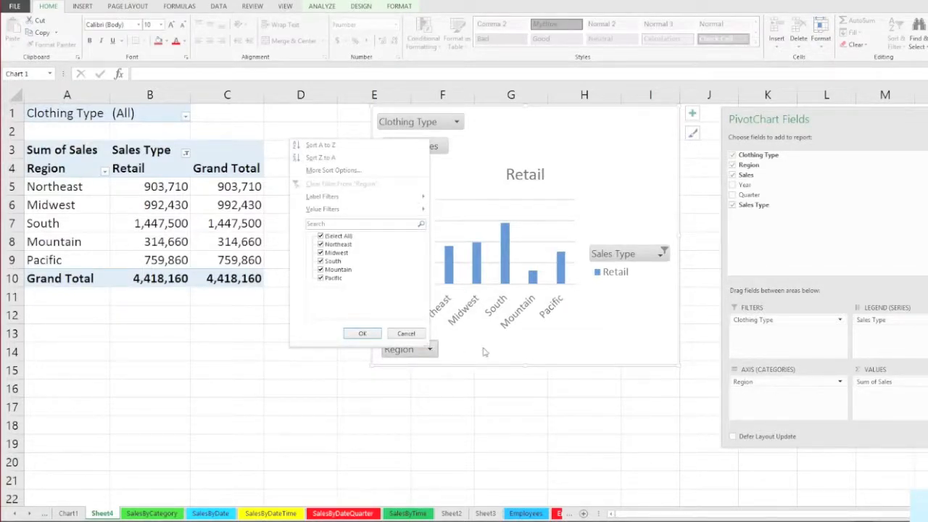
left_click(367, 333)
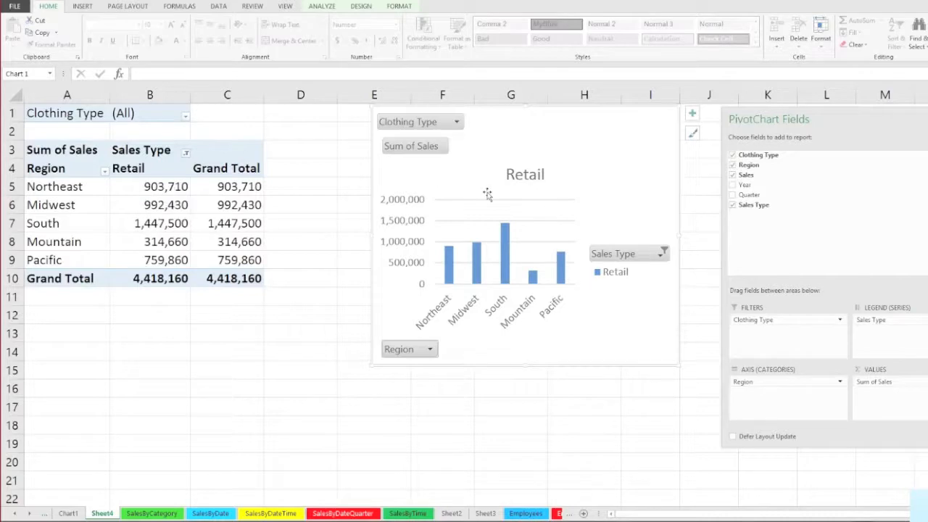
left_click(648, 137)
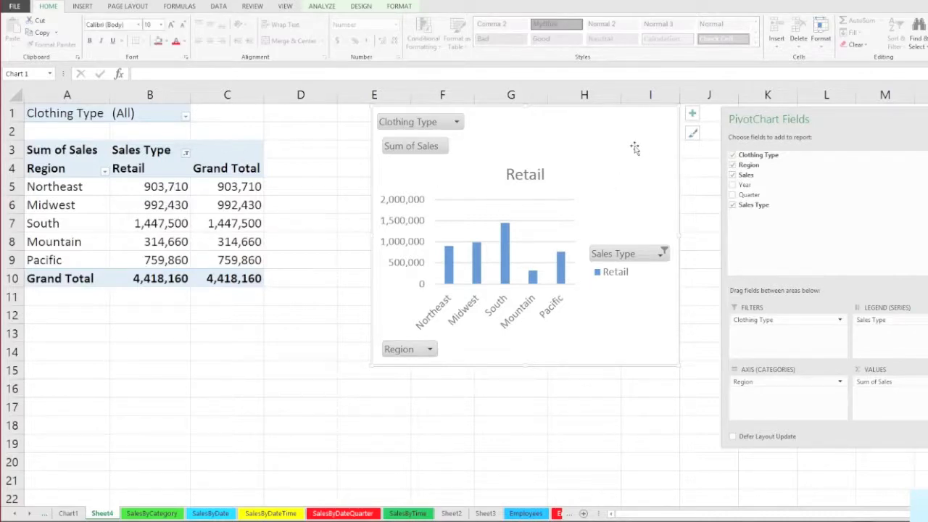
Step: Reselect all Sales Type items in the PivotTable filter so both Retail and Wholesale are included
left_click(75, 186)
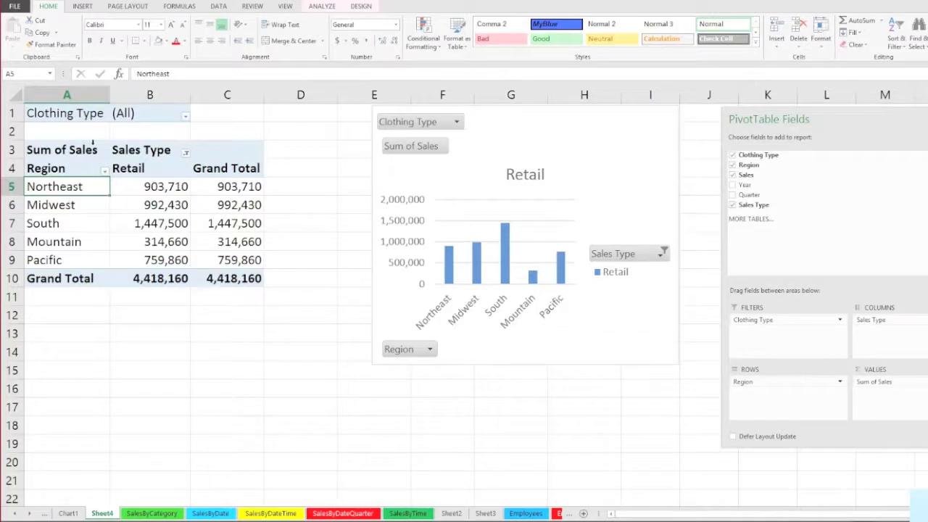
left_click(154, 221)
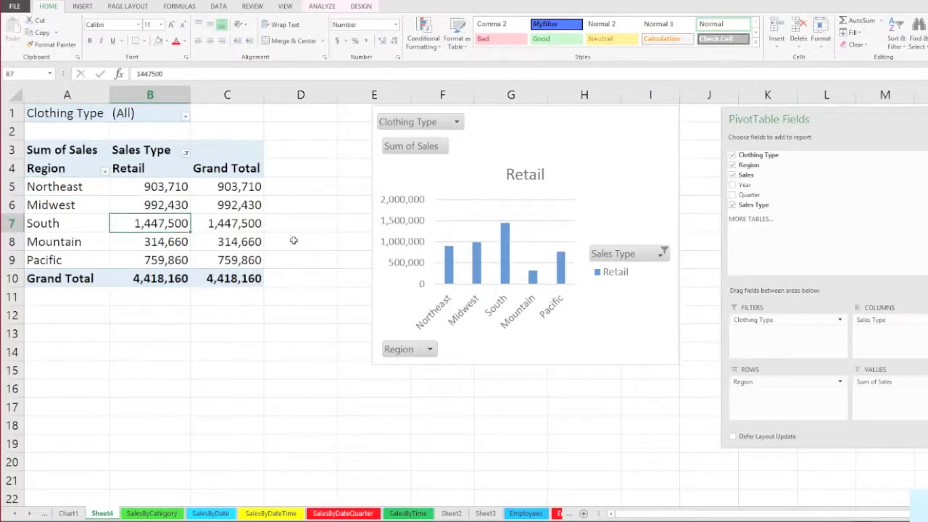
left_click(186, 154)
left_click(82, 255)
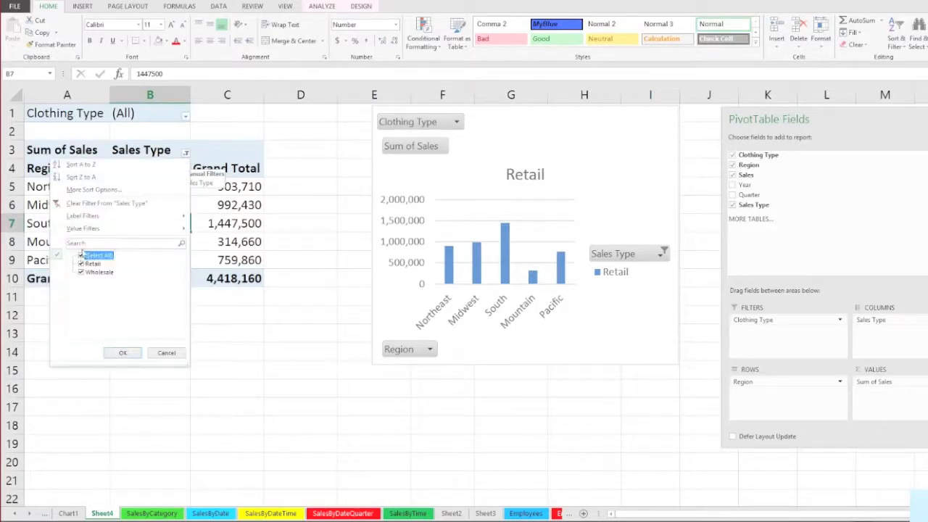
left_click(122, 353)
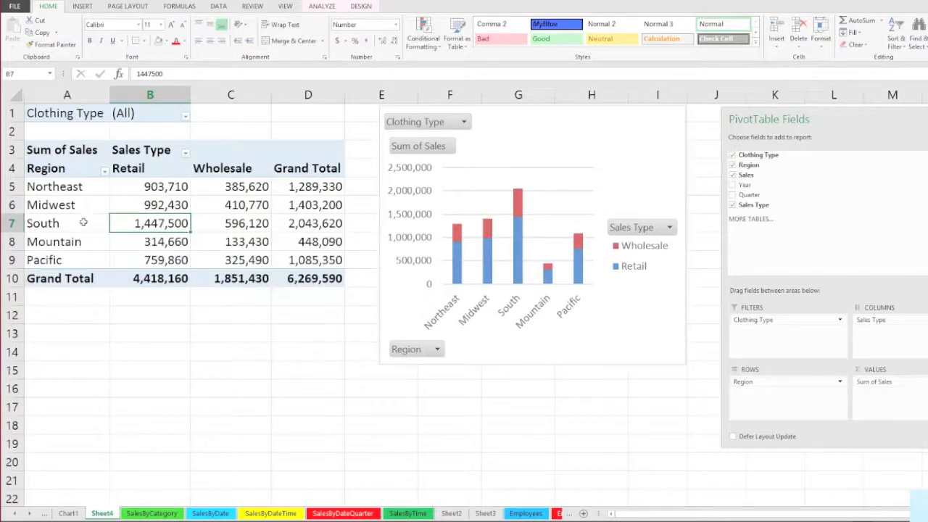
left_click(246, 225)
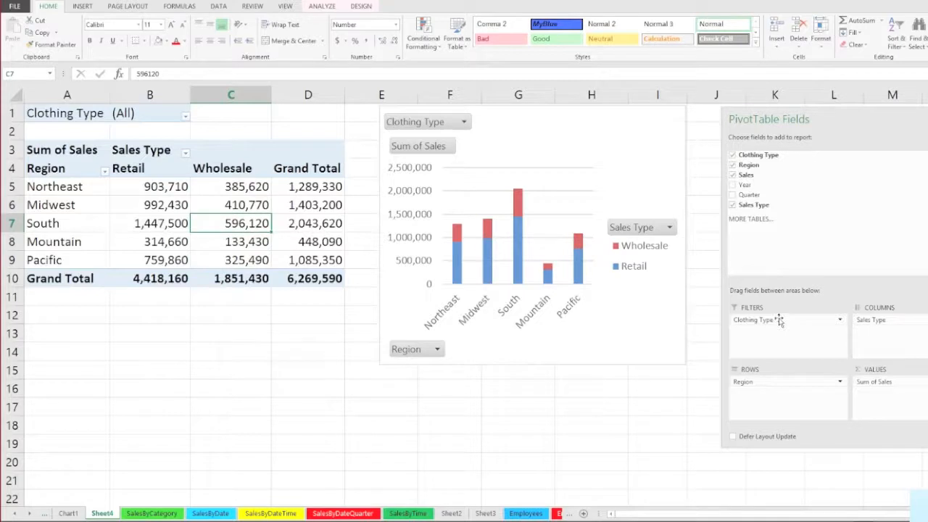
Step: Rearrange the PivotTable with Sales Type above Clothing Type as row fields and Region as the only column field
left_click_drag(769, 321, 775, 409)
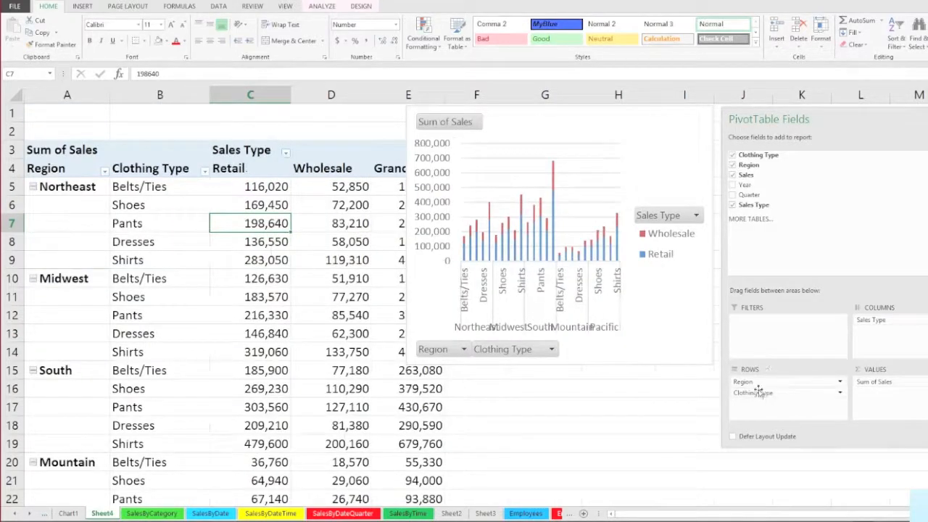
left_click_drag(765, 392, 873, 326)
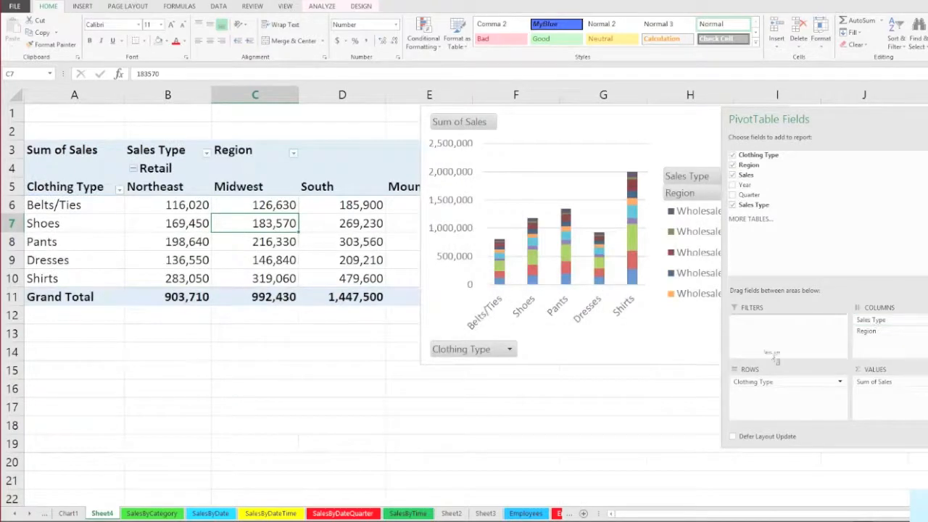
left_click_drag(748, 384, 749, 380)
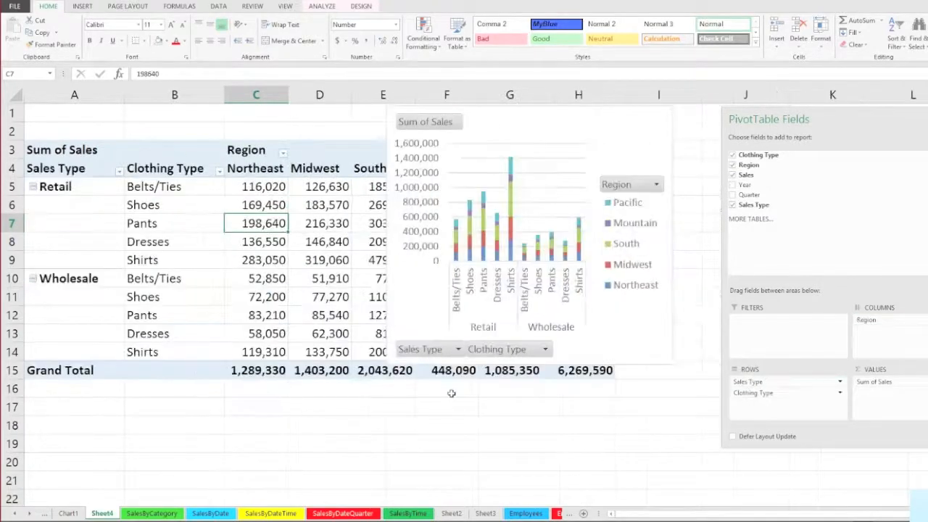
Step: Move the PivotChart and the floating field list clear of the PivotTable so all its columns are uncovered
left_click_drag(531, 135, 779, 206)
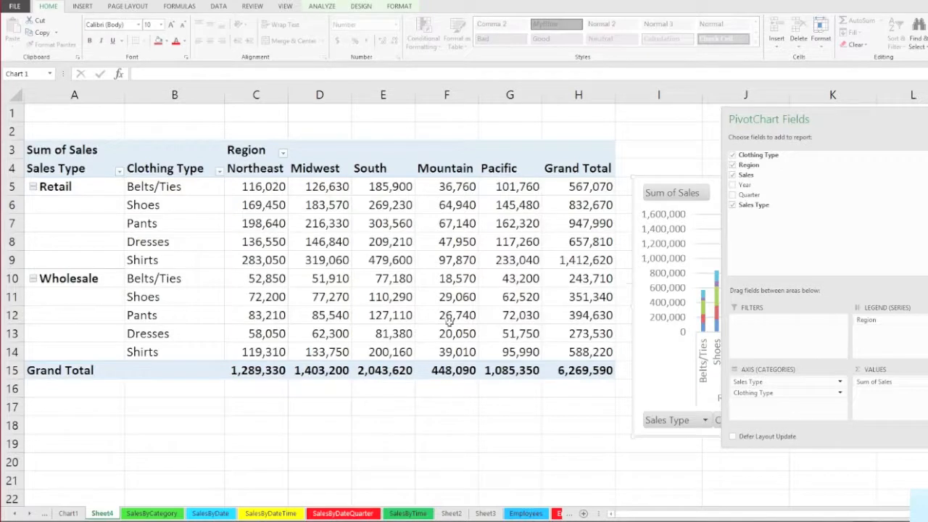
left_click_drag(781, 118, 832, 332)
left_click_drag(797, 203, 847, 131)
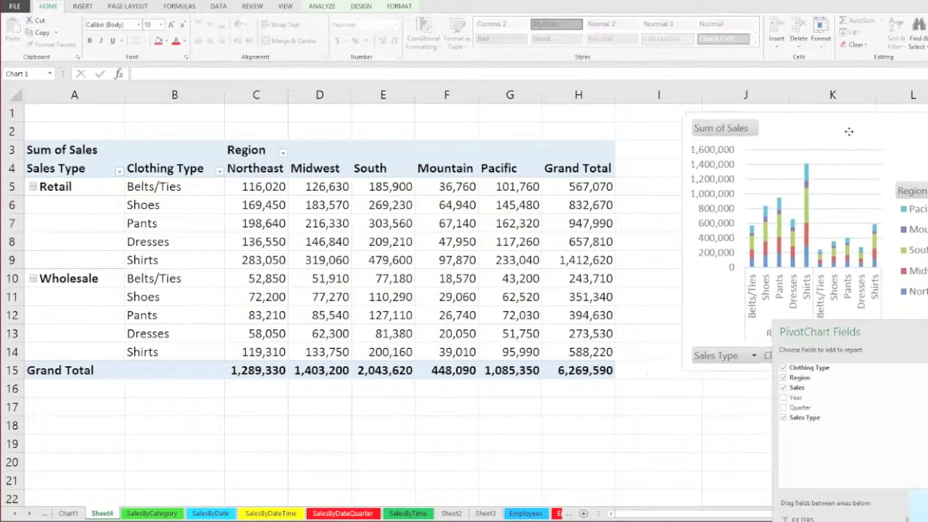
left_click_drag(915, 331, 794, 125)
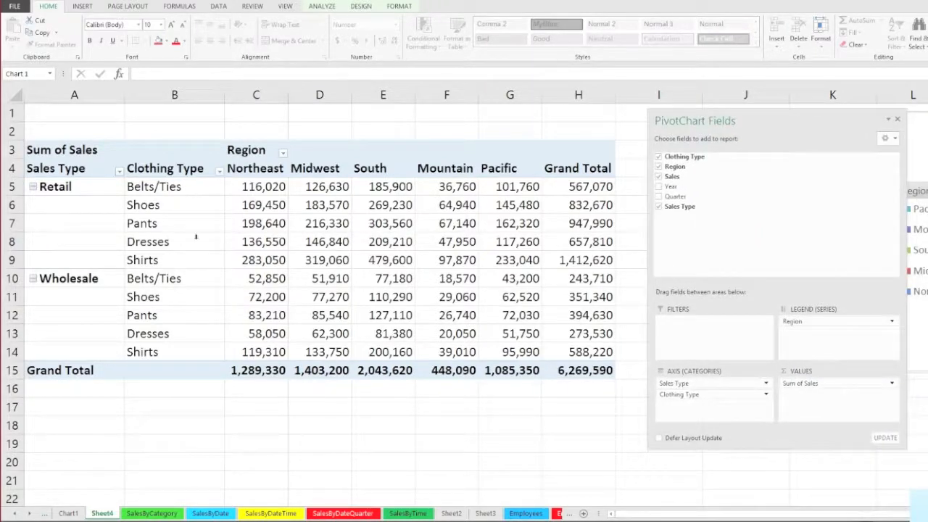
Step: Show all PivotTable subtotals at the bottom of each Sales Type group
left_click(198, 242)
left_click(196, 222)
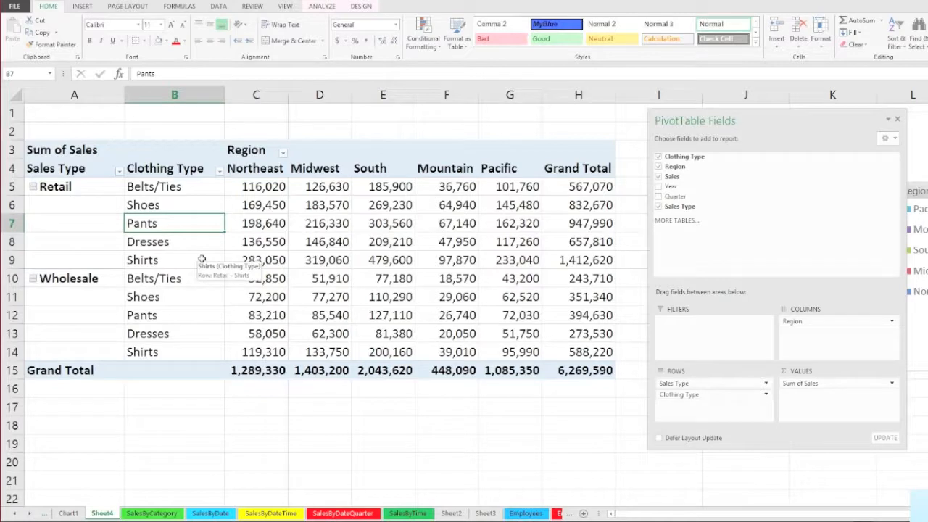
left_click(328, 266)
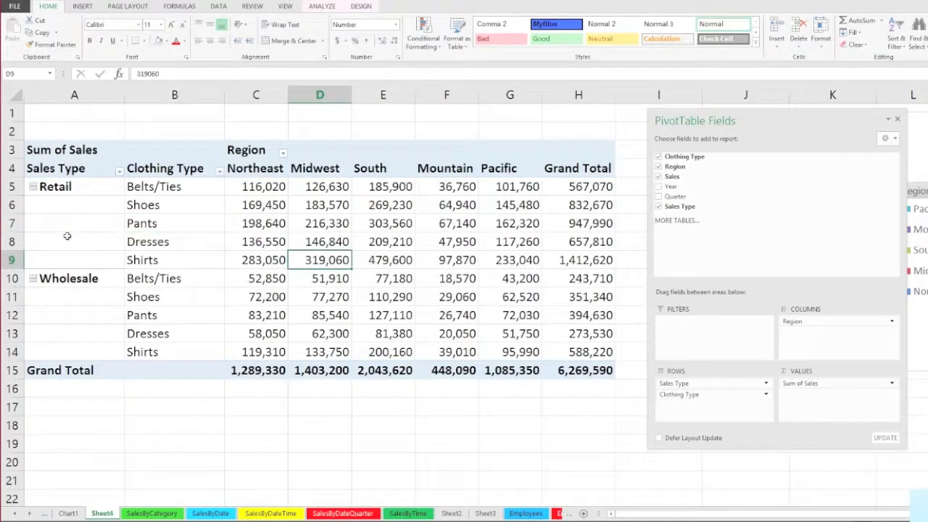
left_click(194, 243)
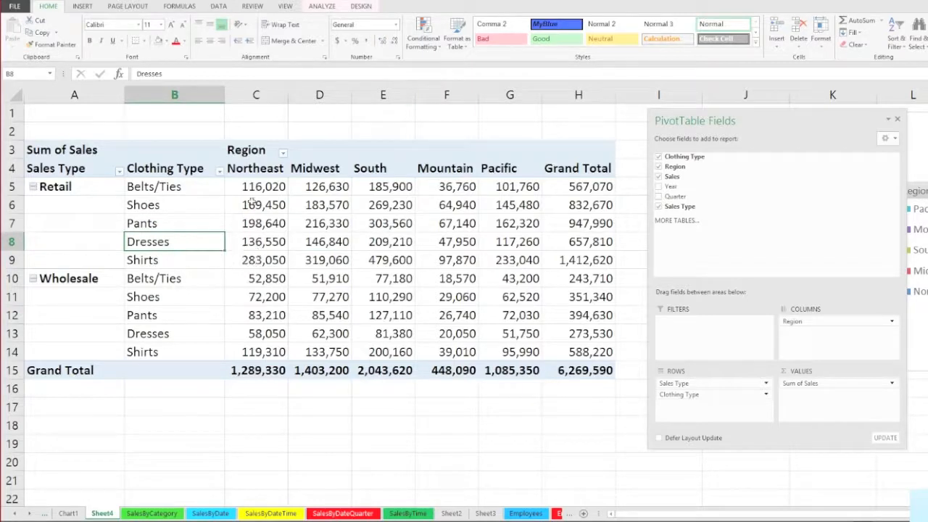
left_click(361, 7)
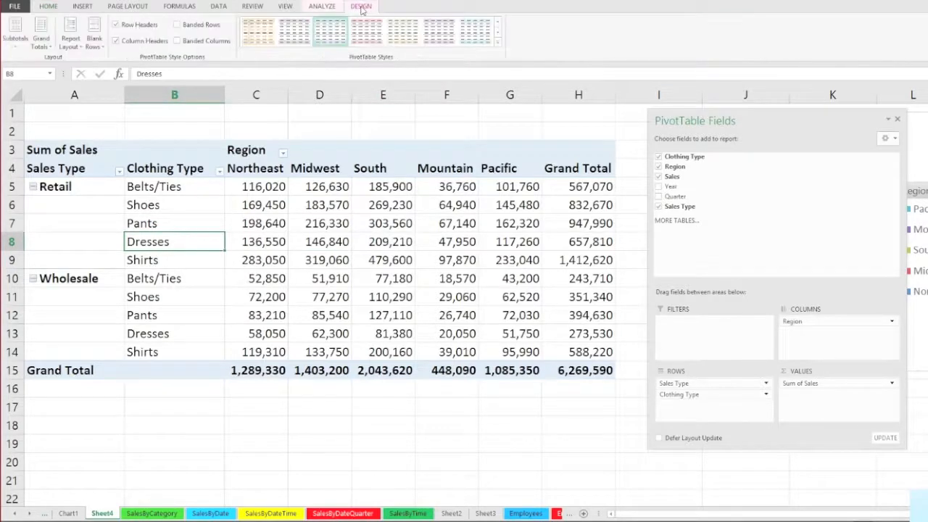
left_click(15, 29)
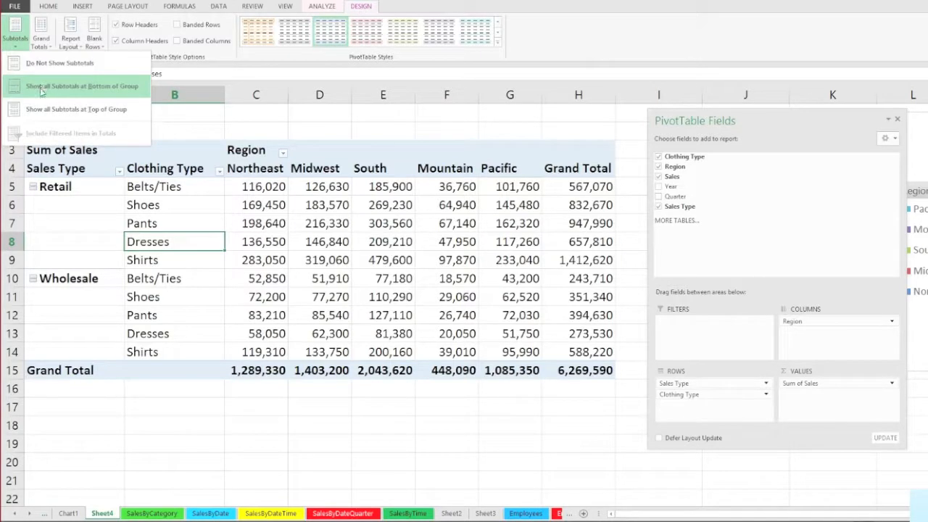
left_click(92, 86)
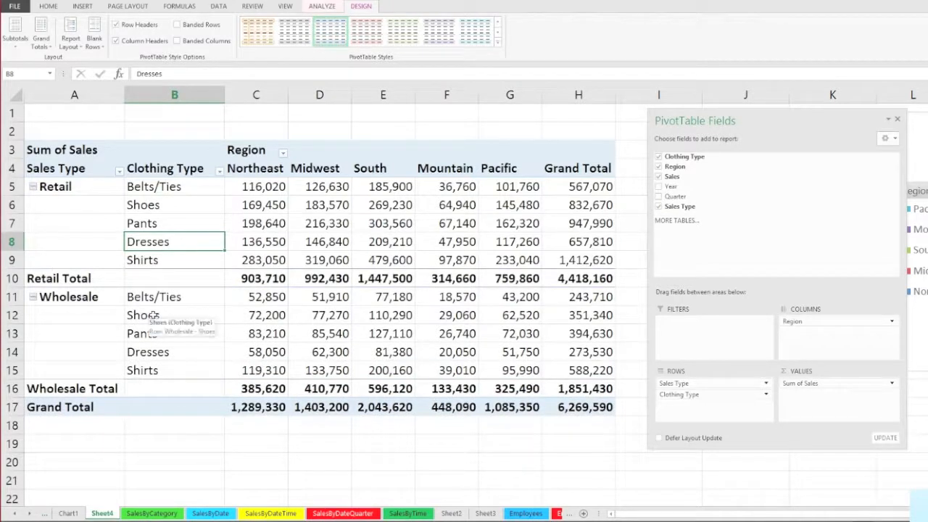
Step: Check the Retail and Wholesale total rows, and undo and redo the subtotals to compare both layouts
left_click_drag(102, 281, 595, 281)
left_click_drag(72, 390, 580, 389)
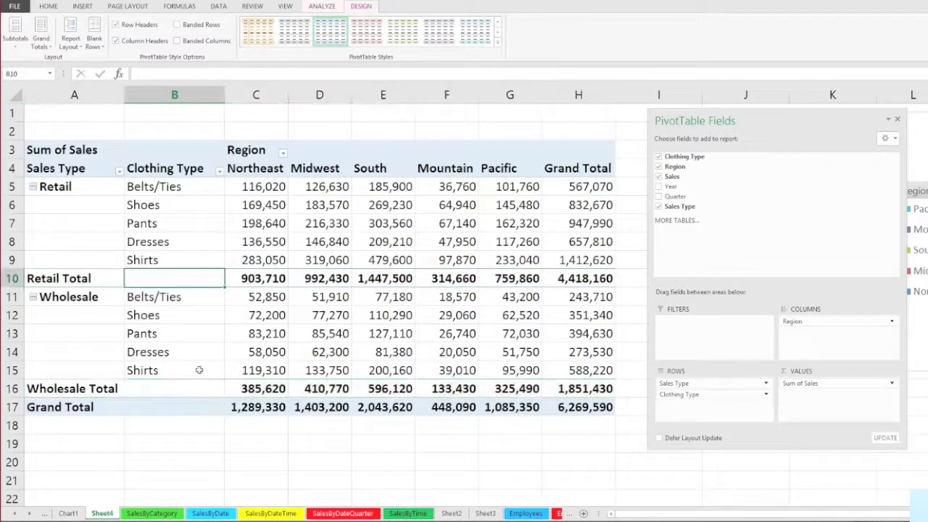
key("ctrl+z")
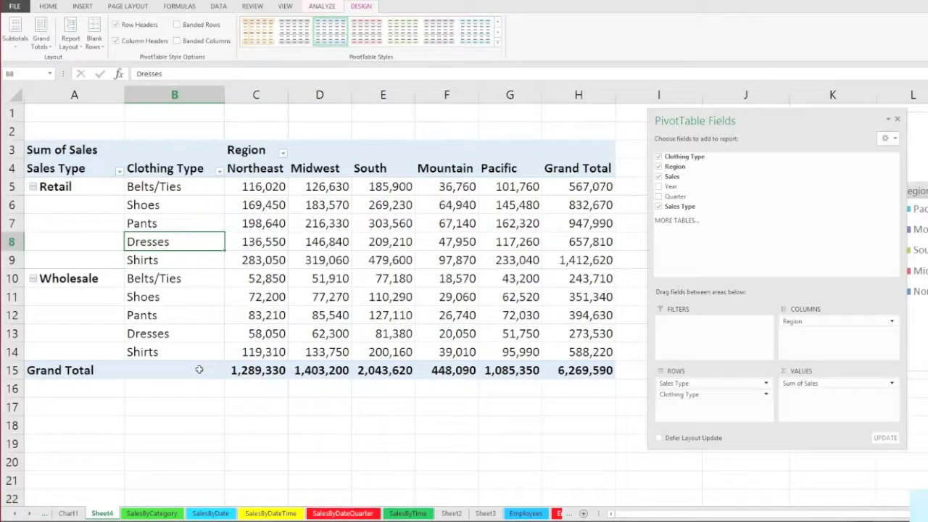
key("ctrl+y")
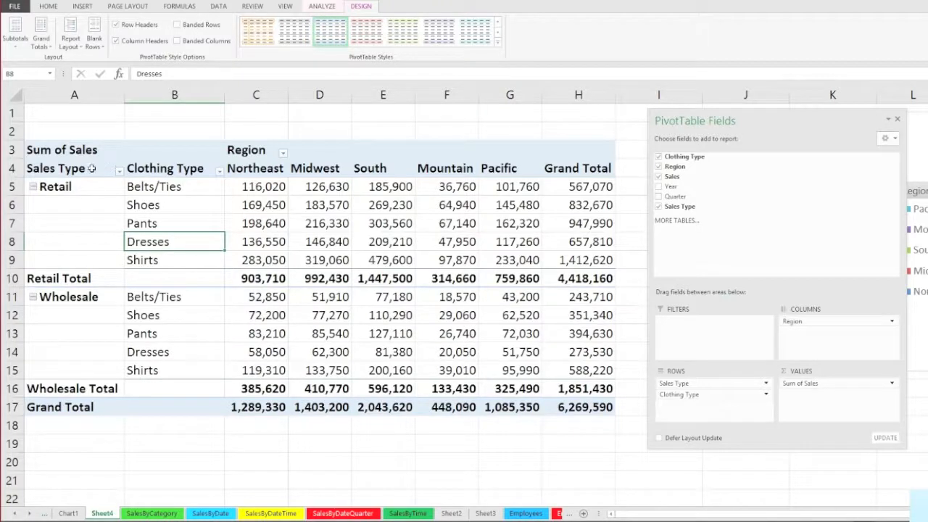
Step: Set the PivotTable subtotals to show at the top of each group, and check the Retail group's rows
left_click(21, 29)
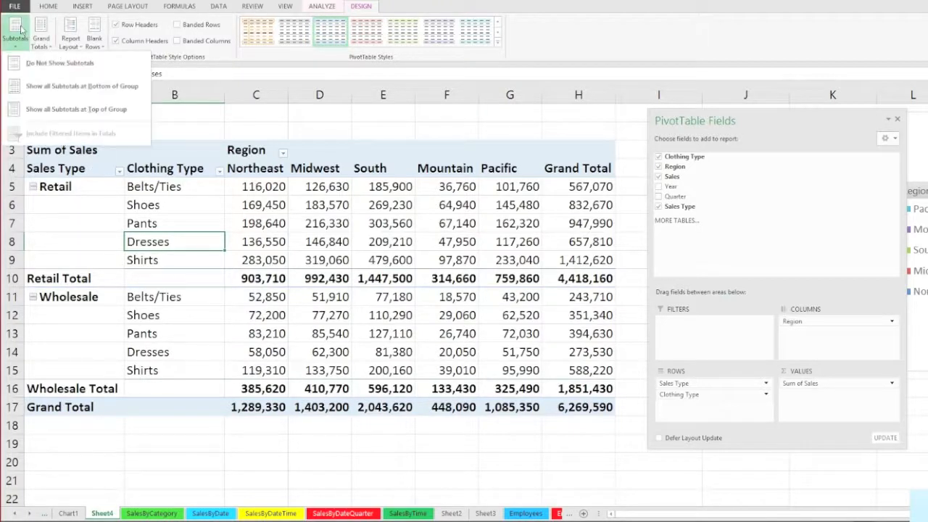
left_click(44, 110)
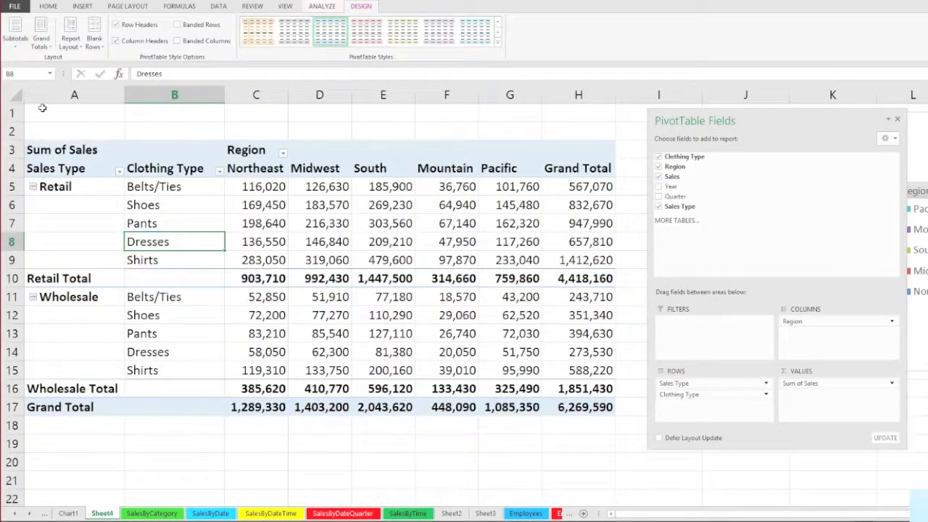
left_click(69, 206)
left_click(67, 236)
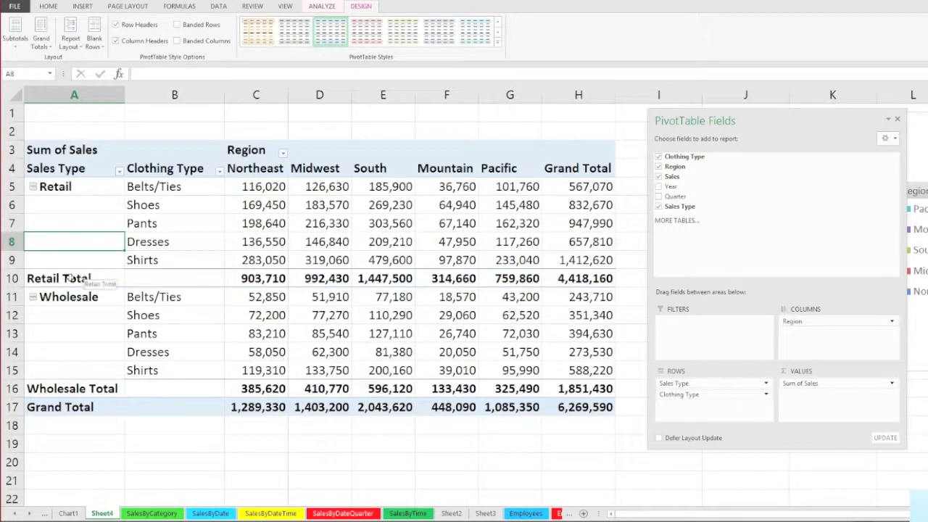
left_click(193, 225)
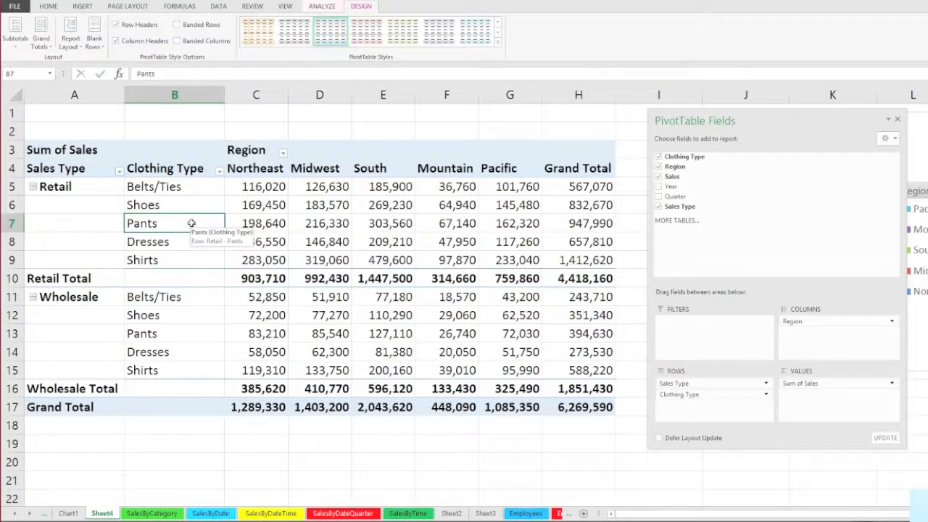
Step: Change the PivotTable report layout to Outline Form and check the Retail subtotals against the Northeast values beneath them
left_click(74, 47)
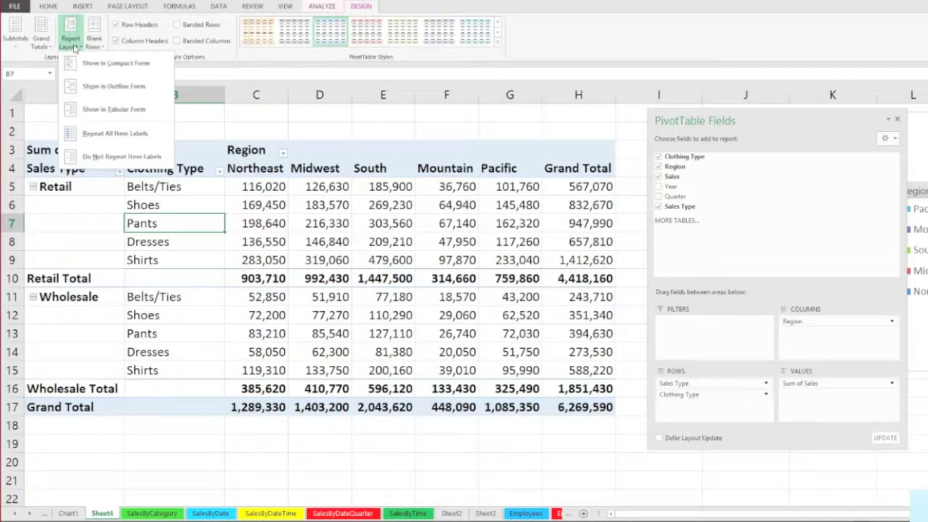
left_click(95, 85)
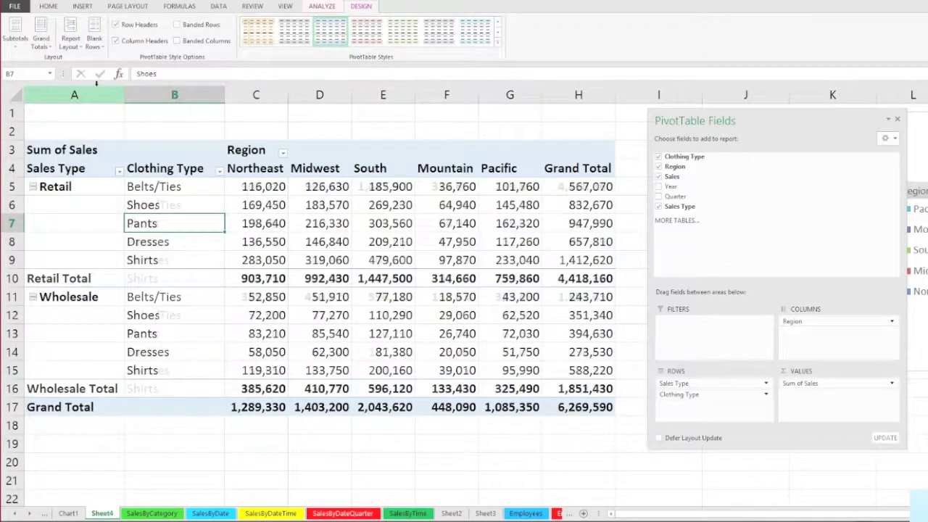
left_click_drag(73, 186, 610, 186)
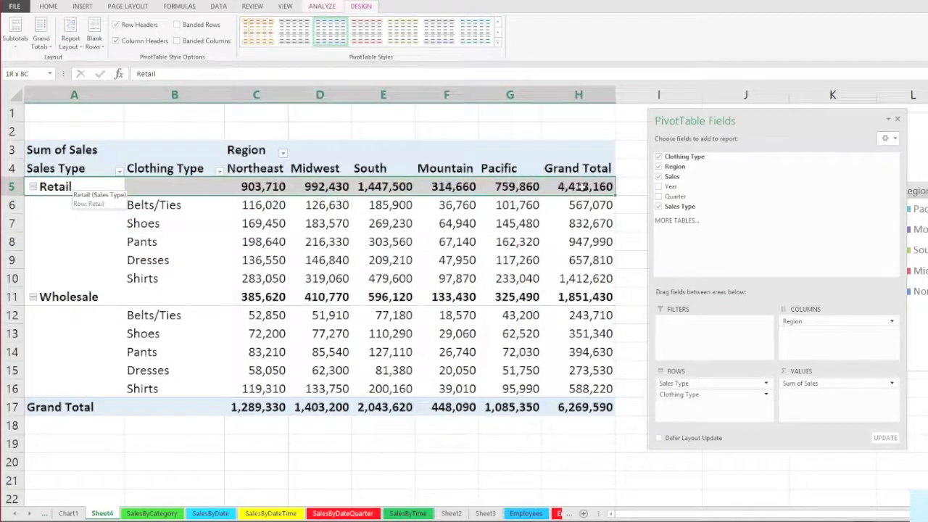
left_click(506, 241)
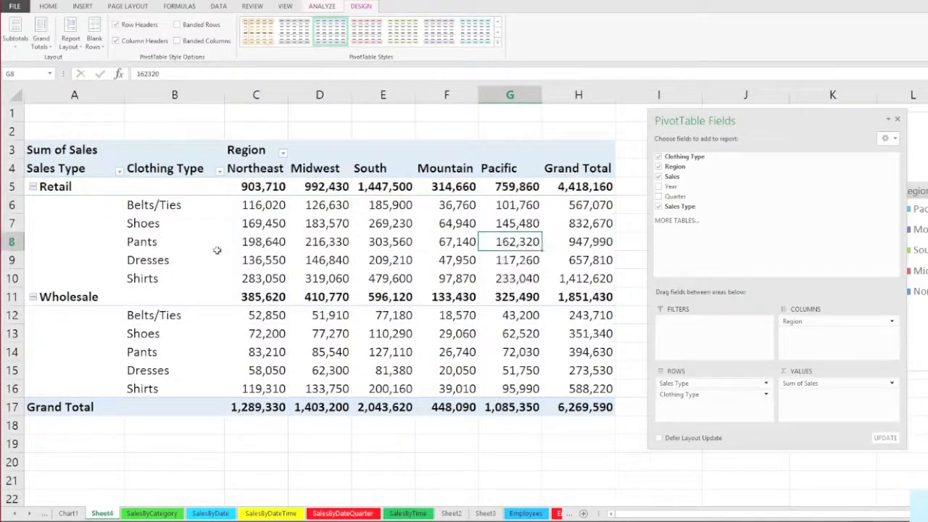
left_click(267, 224)
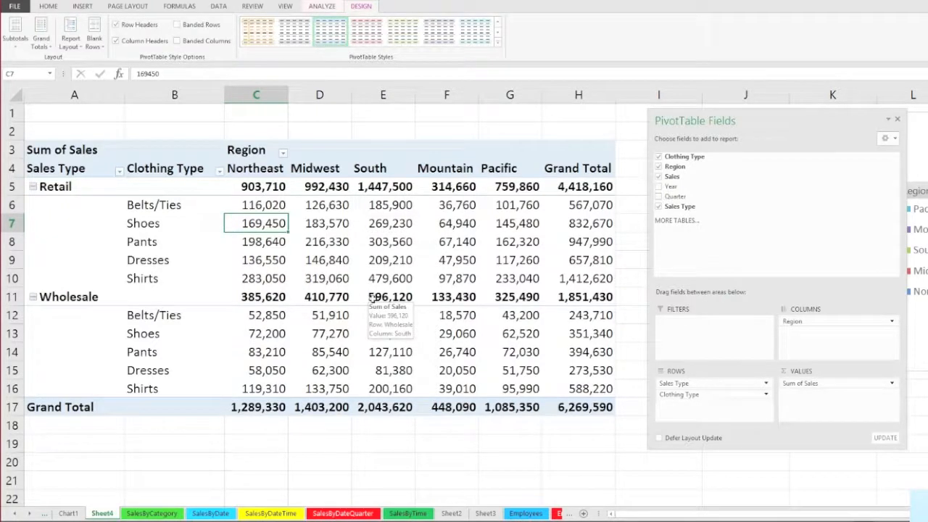
left_click_drag(62, 187, 572, 188)
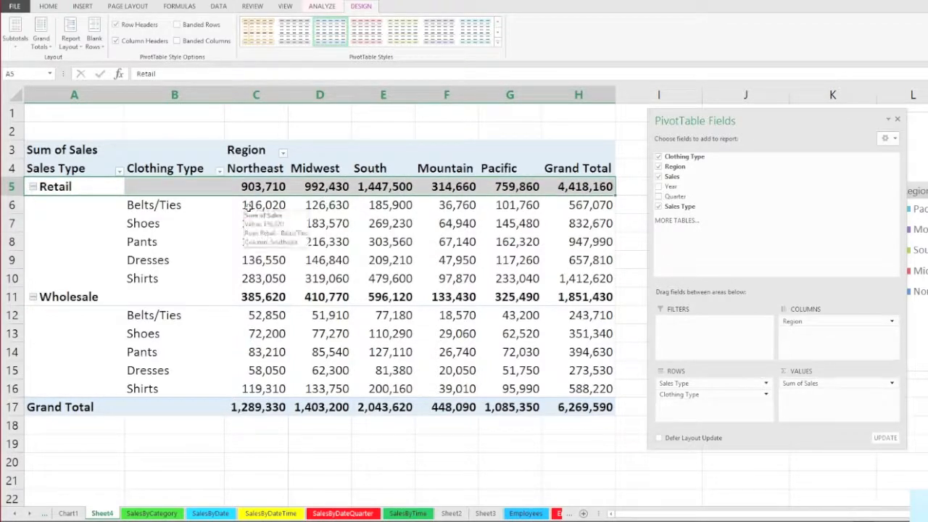
left_click_drag(248, 206, 248, 279)
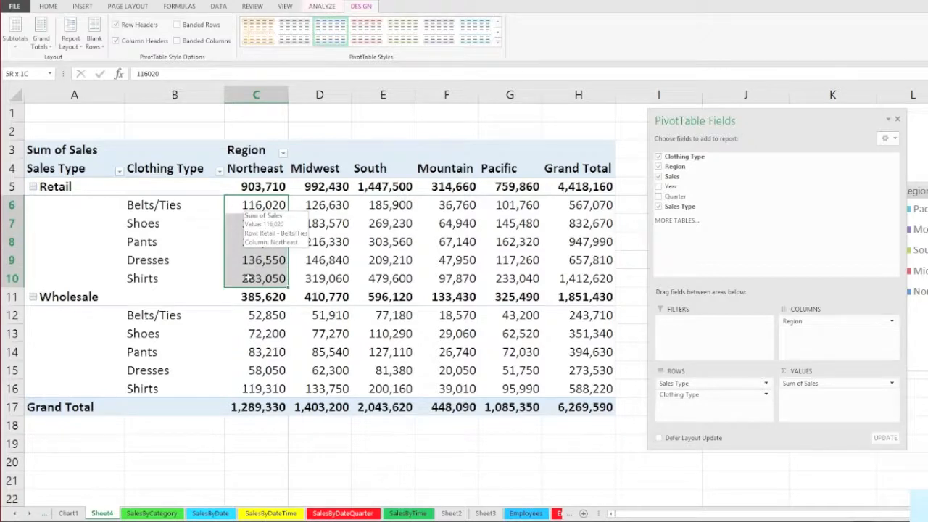
left_click_drag(247, 278, 249, 278)
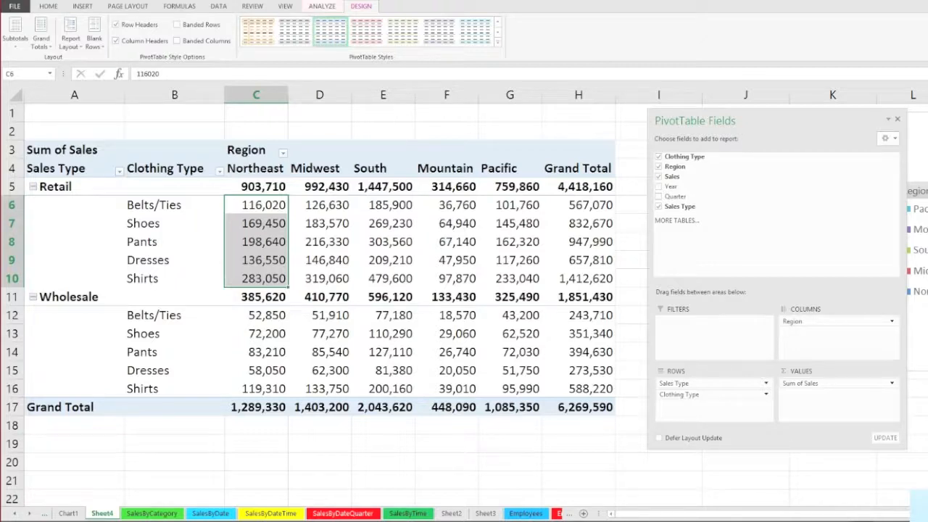
left_click(260, 186)
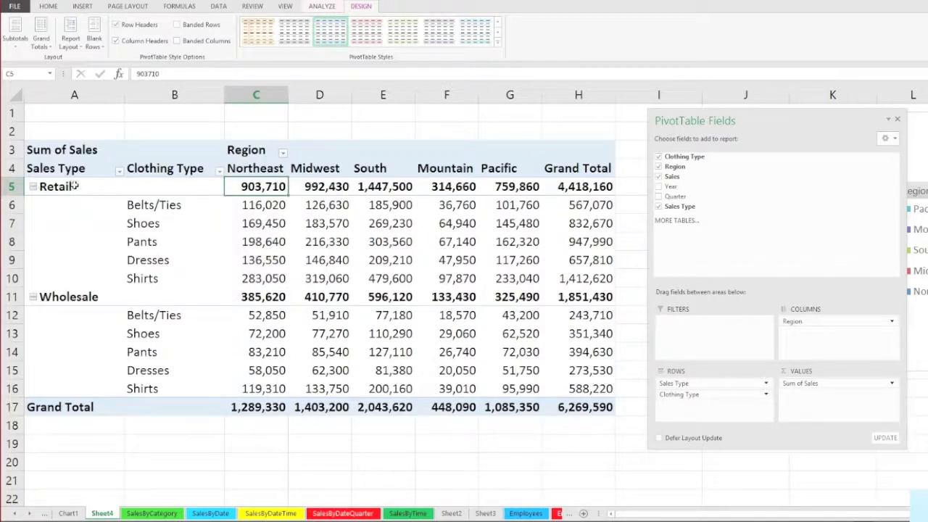
Step: Show all PivotTable subtotals at the bottom of each Sales Type group and check the Northeast value in the Retail Total row
left_click(91, 187)
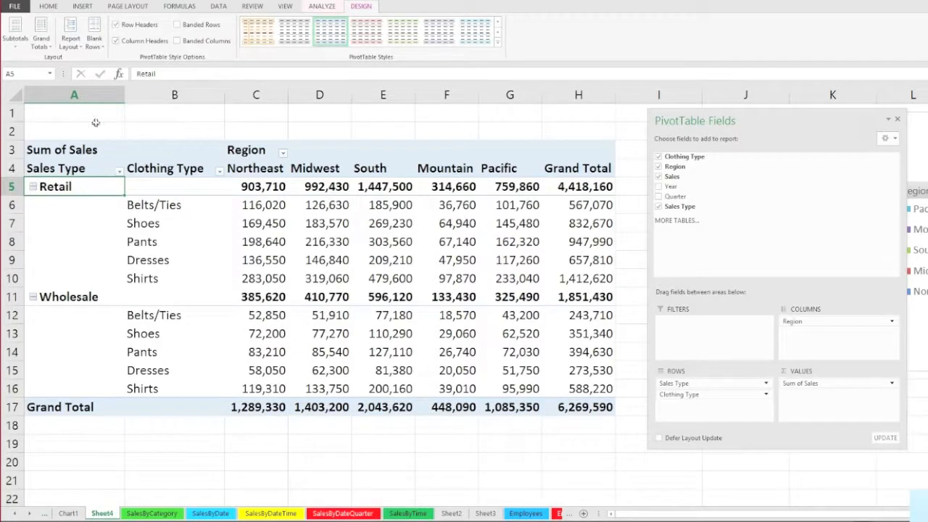
left_click(14, 36)
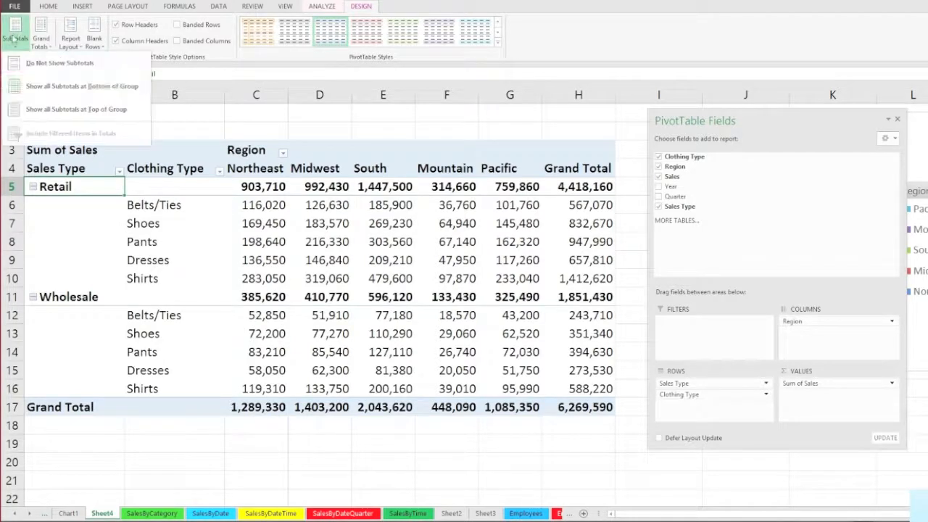
left_click(69, 86)
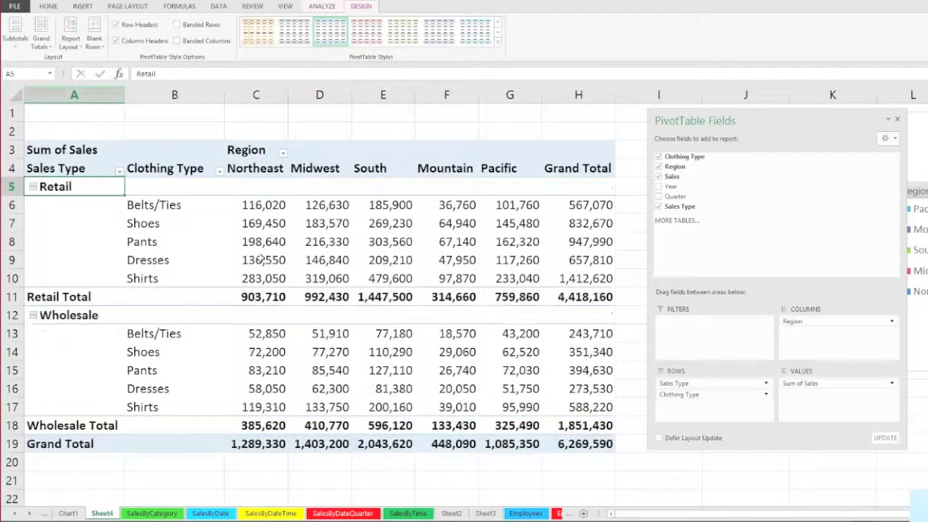
left_click(267, 297)
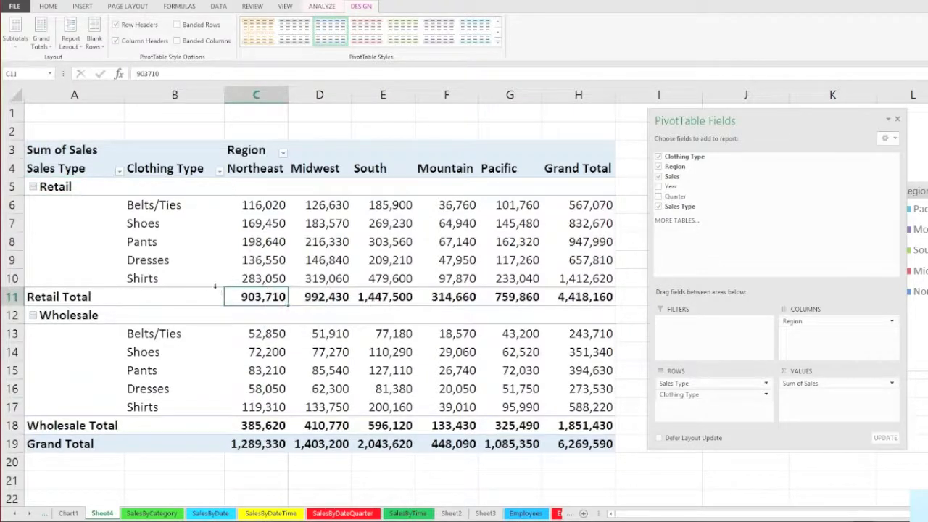
Step: Reapply Outline Form and switch the PivotTable report layout to Tabular Form, checking South values in the Retail and Wholesale groups
left_click(72, 42)
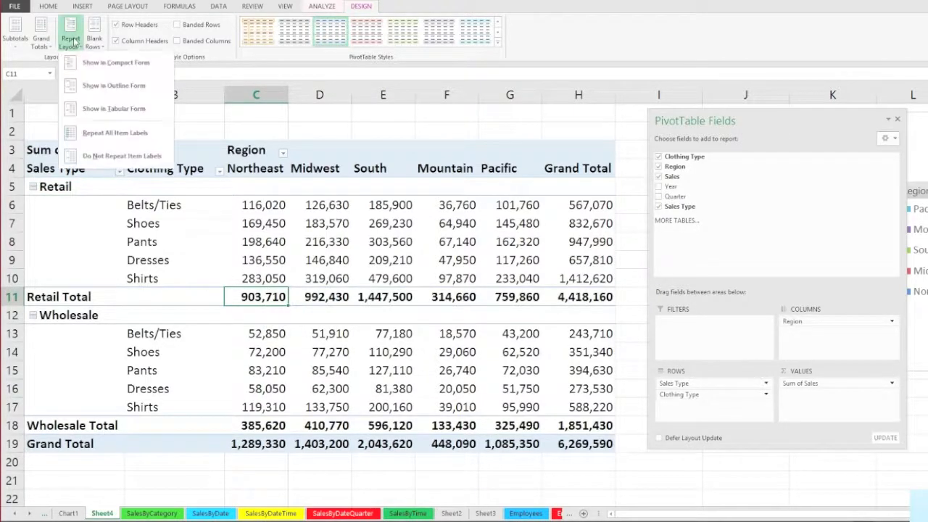
left_click(92, 86)
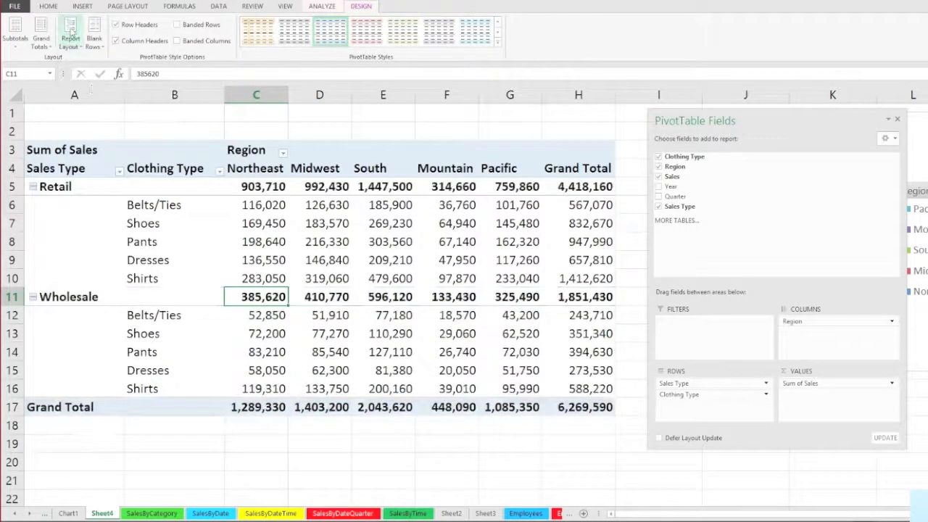
left_click(72, 42)
left_click(92, 110)
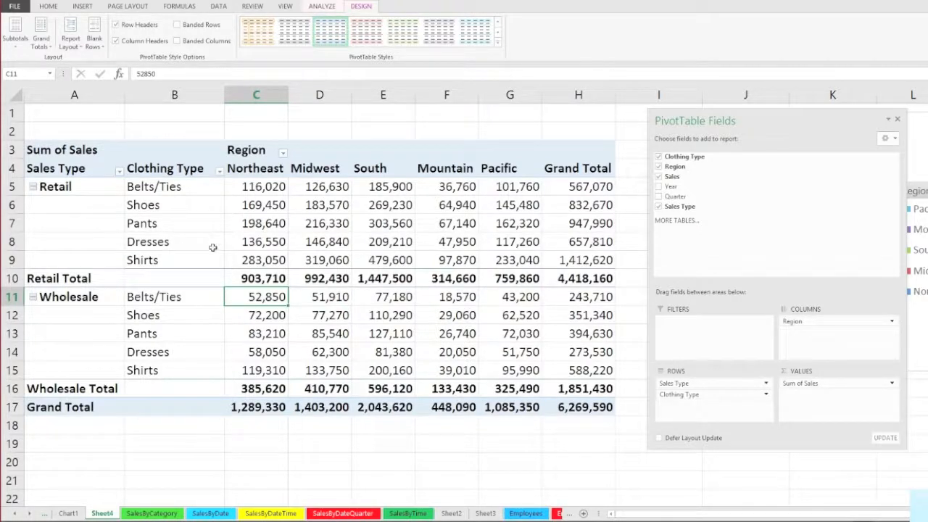
left_click(370, 242)
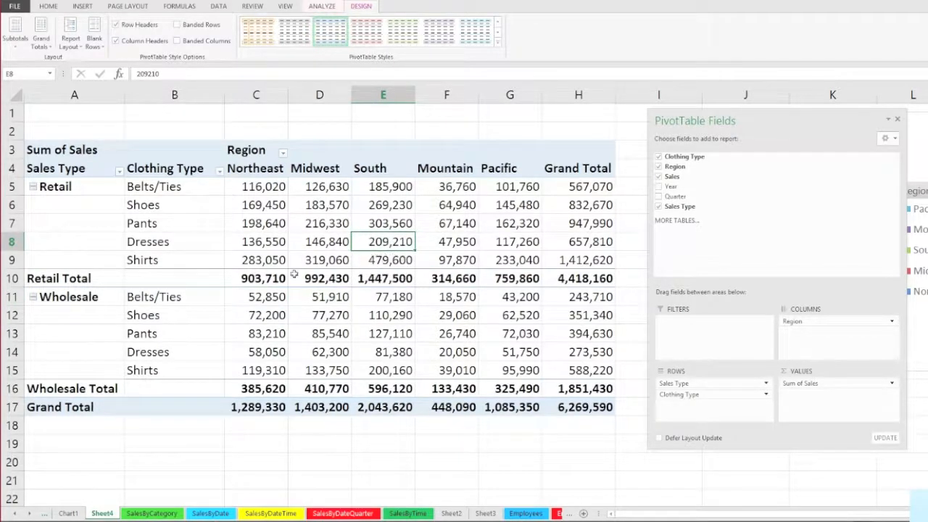
left_click(376, 319)
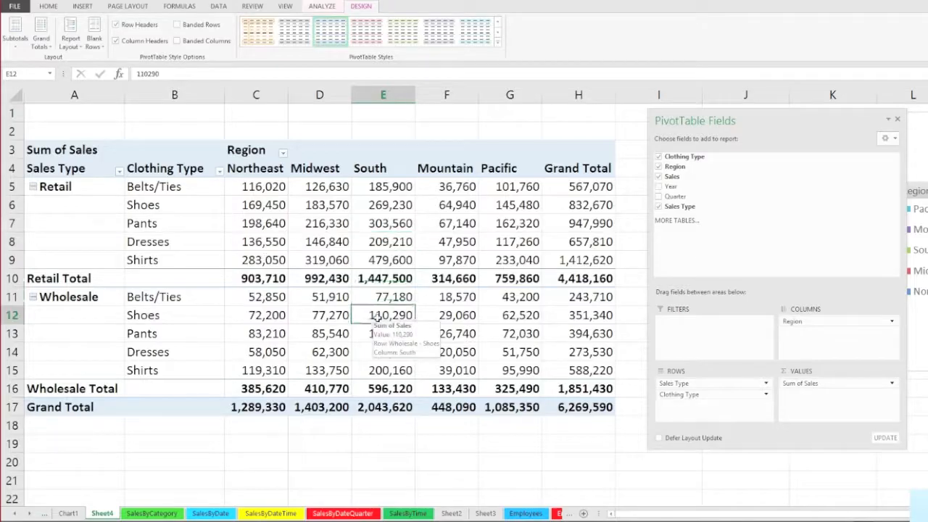